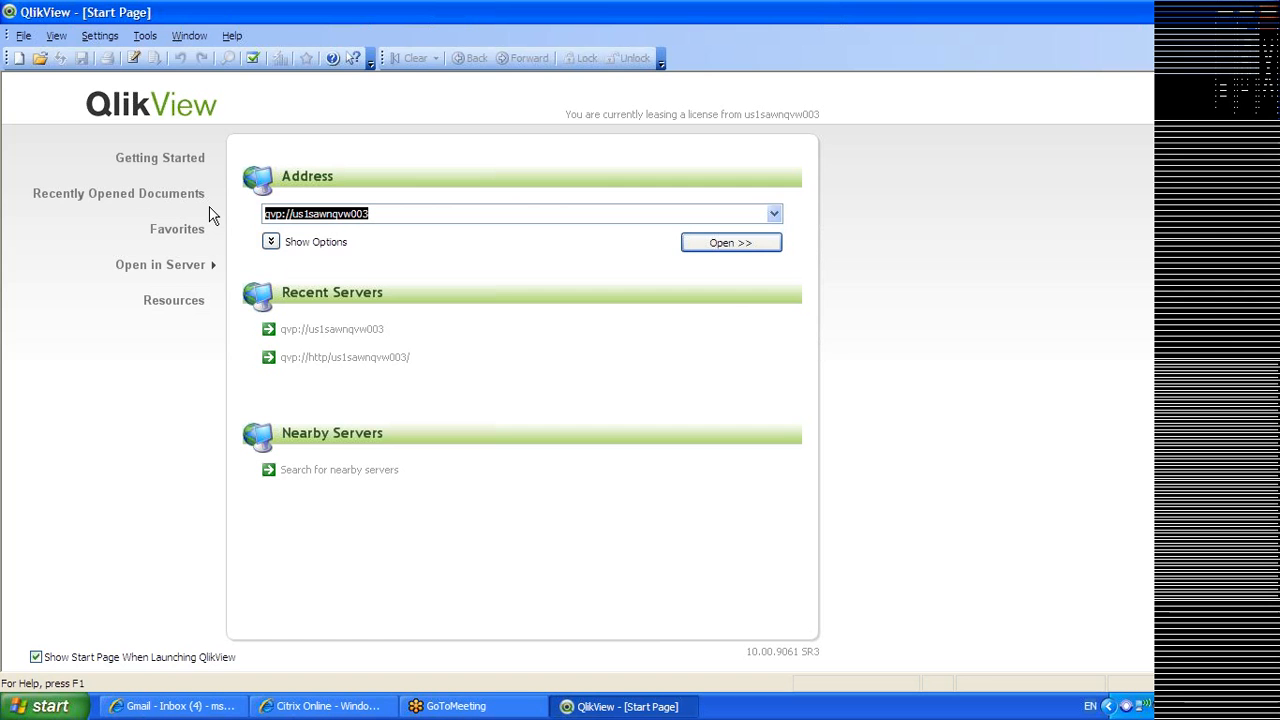
Create a new blank document and cancel the Excel data source wizard
left_click(166, 163)
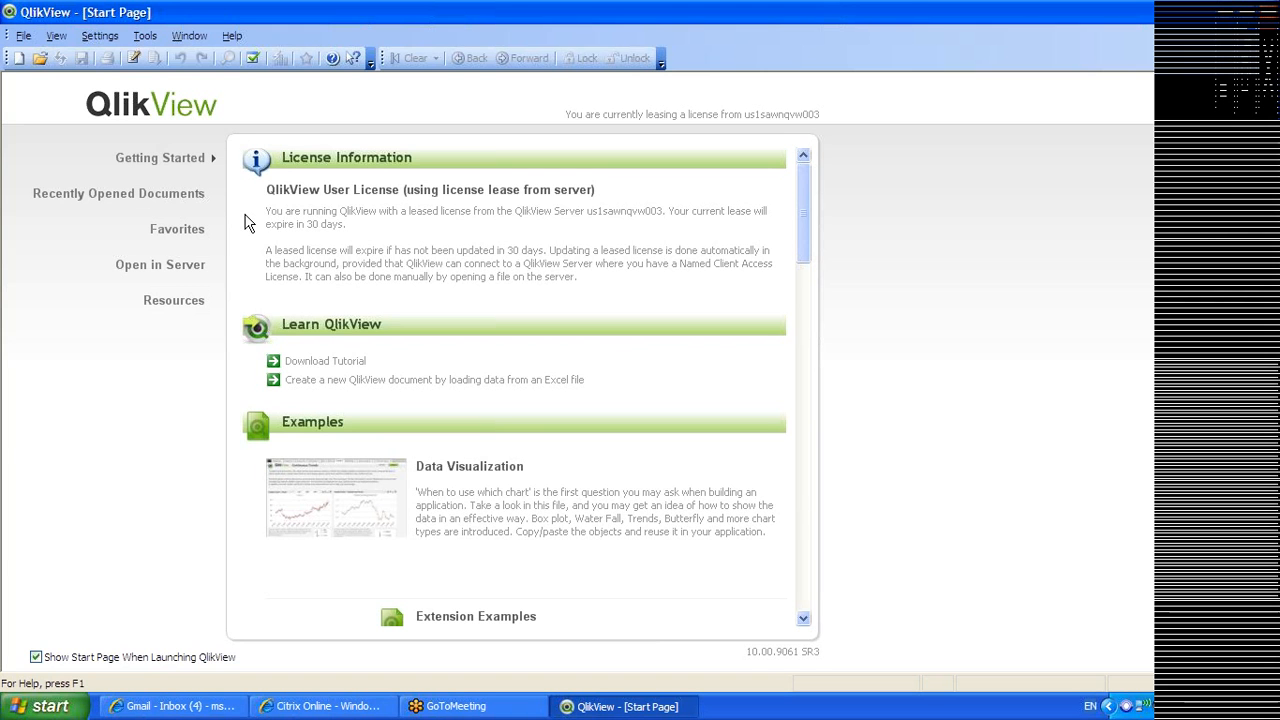
key("ctrl+n")
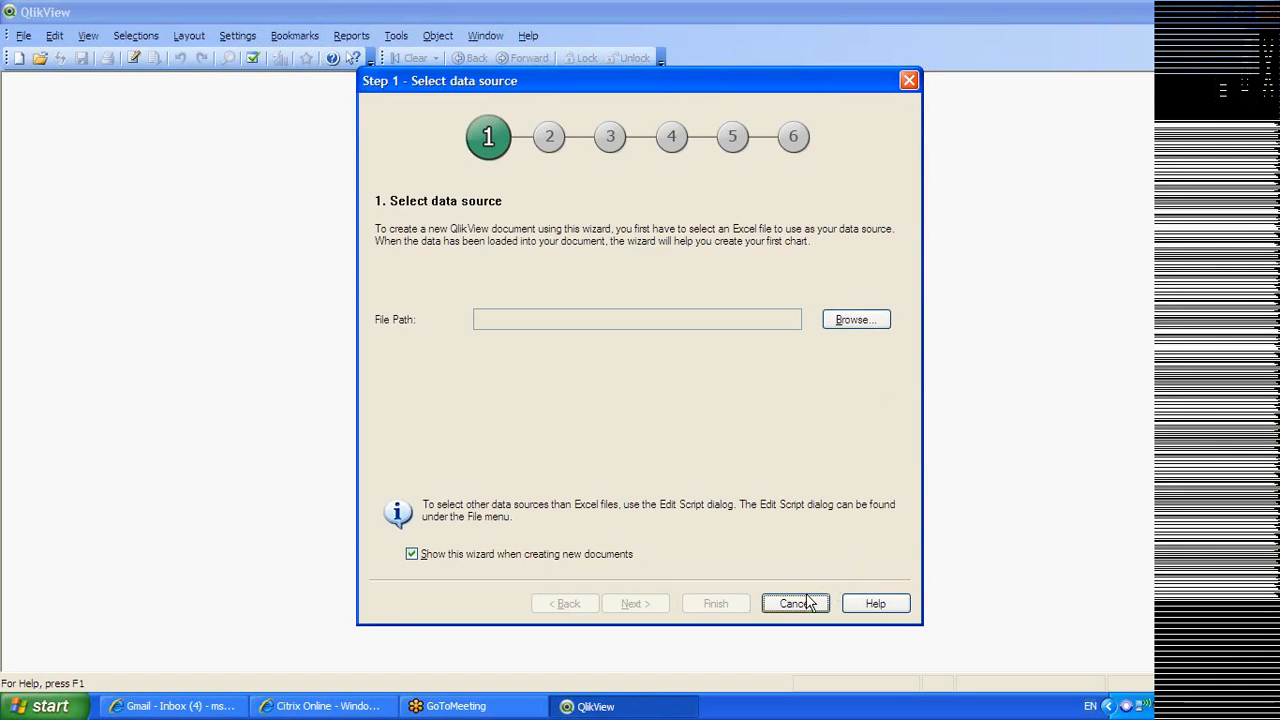
left_click(810, 603)
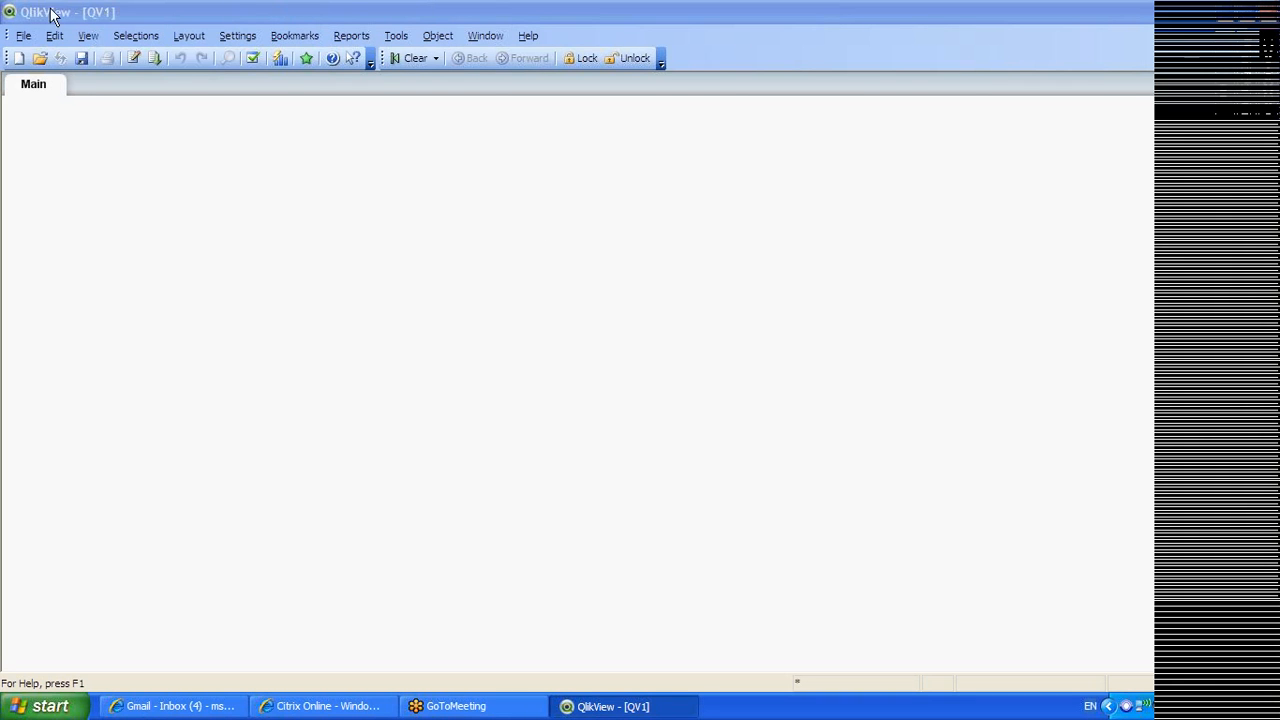
Open the new document's load script for editing
left_click(23, 36)
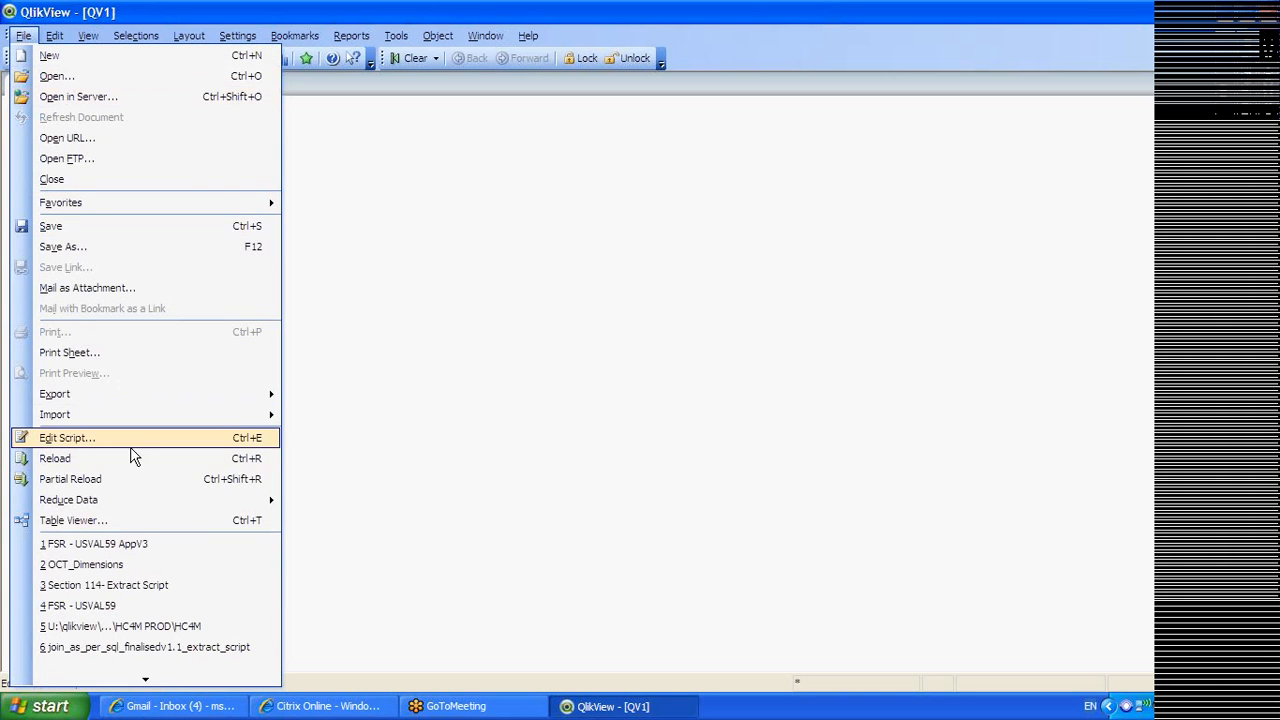
left_click(490, 279)
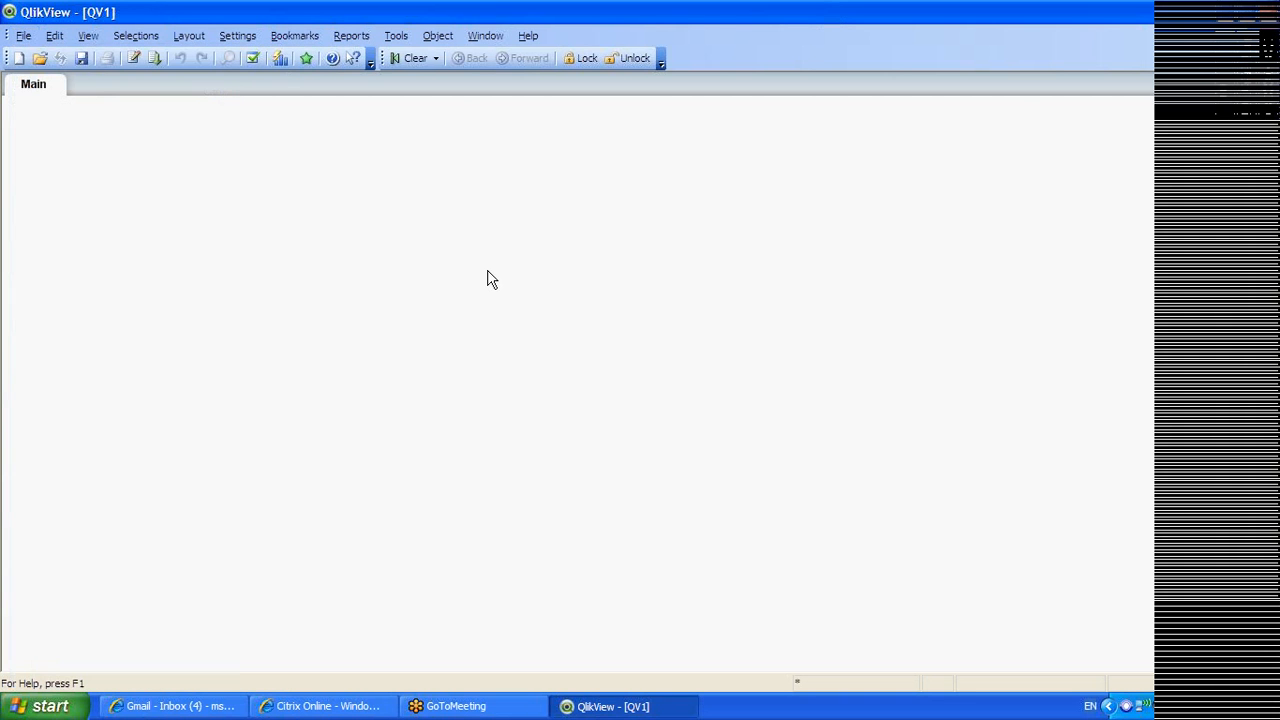
left_click(278, 59)
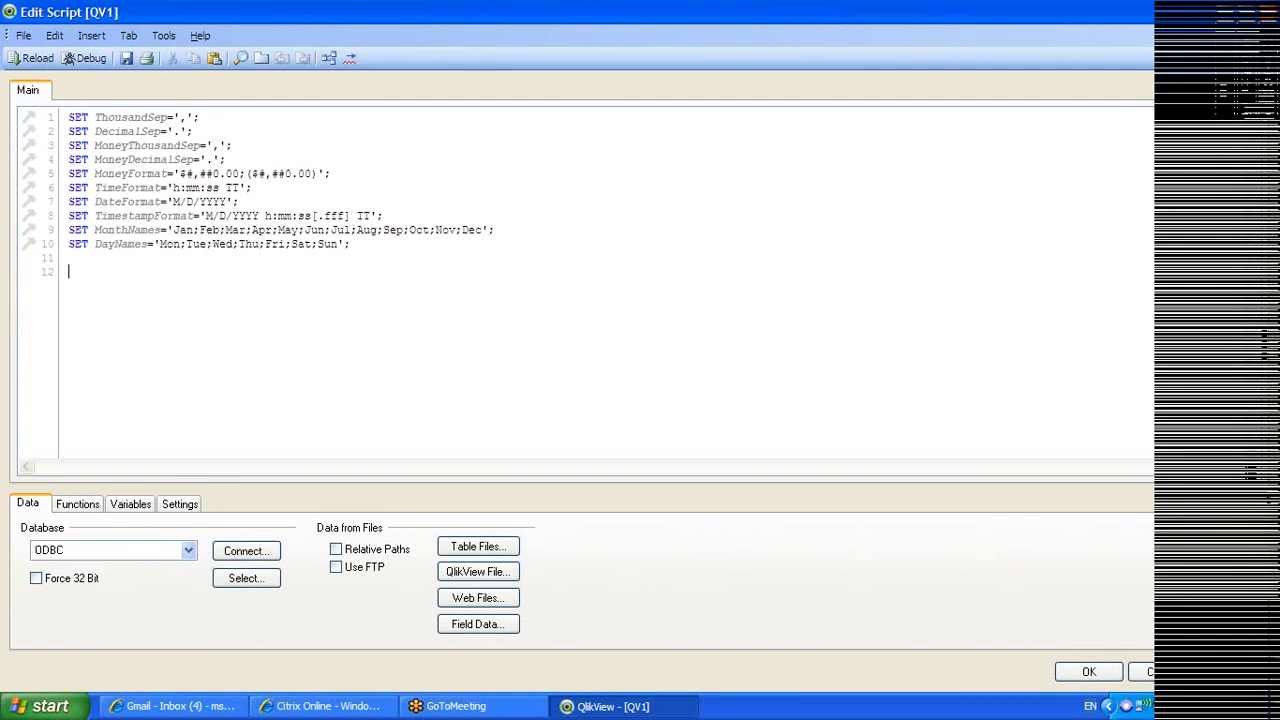
Set the script's database connection type to OLE DB and use the Microsoft Jet 4.0 OLE DB Provider
left_click(250, 555)
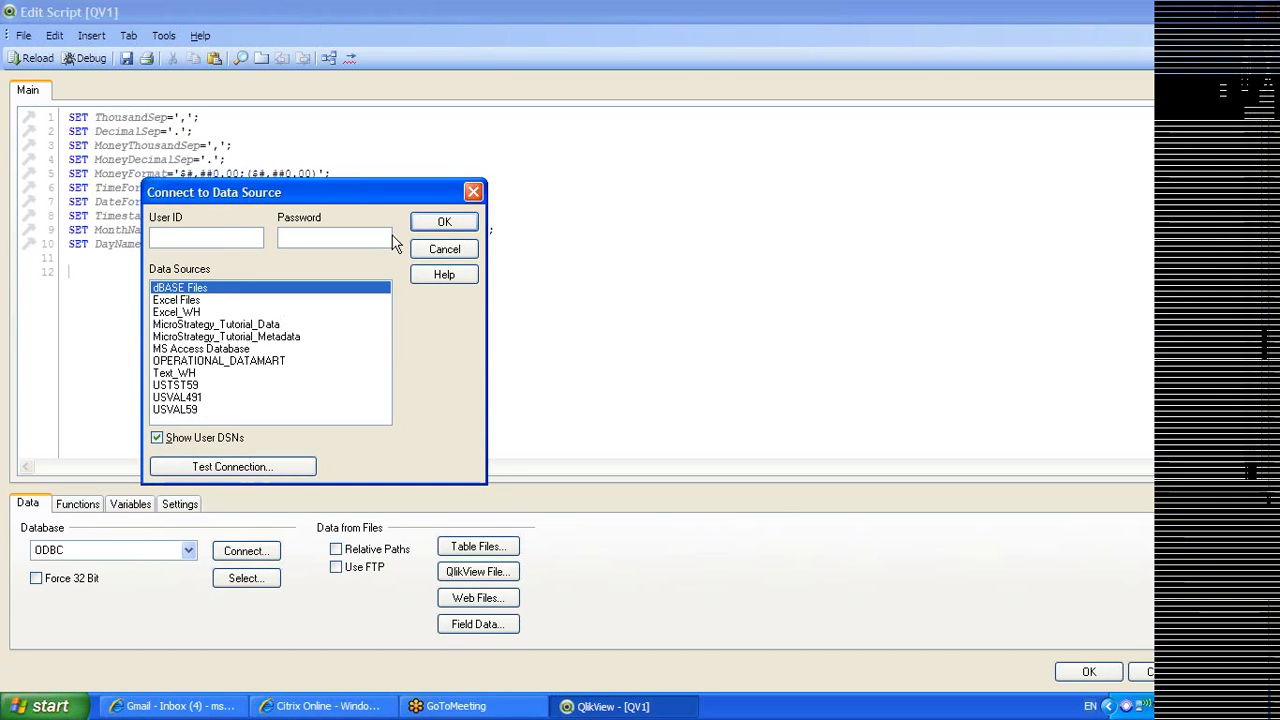
left_click(446, 250)
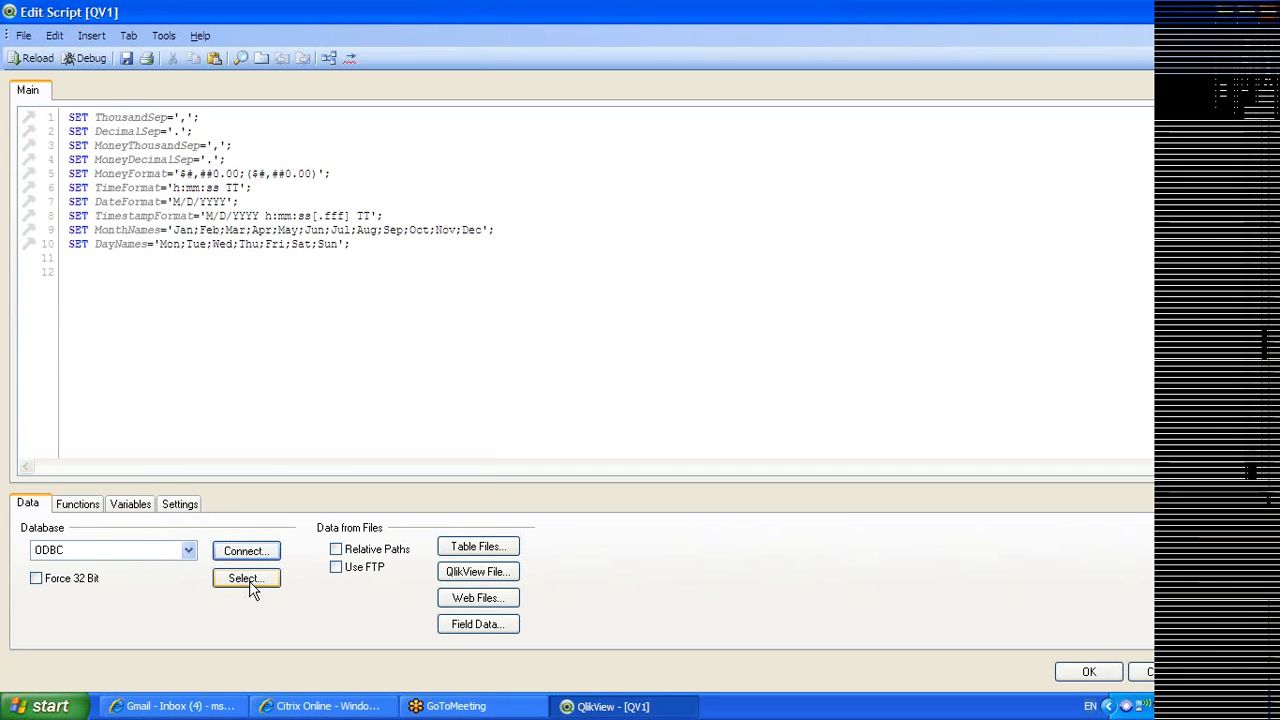
left_click(189, 550)
left_click(165, 584)
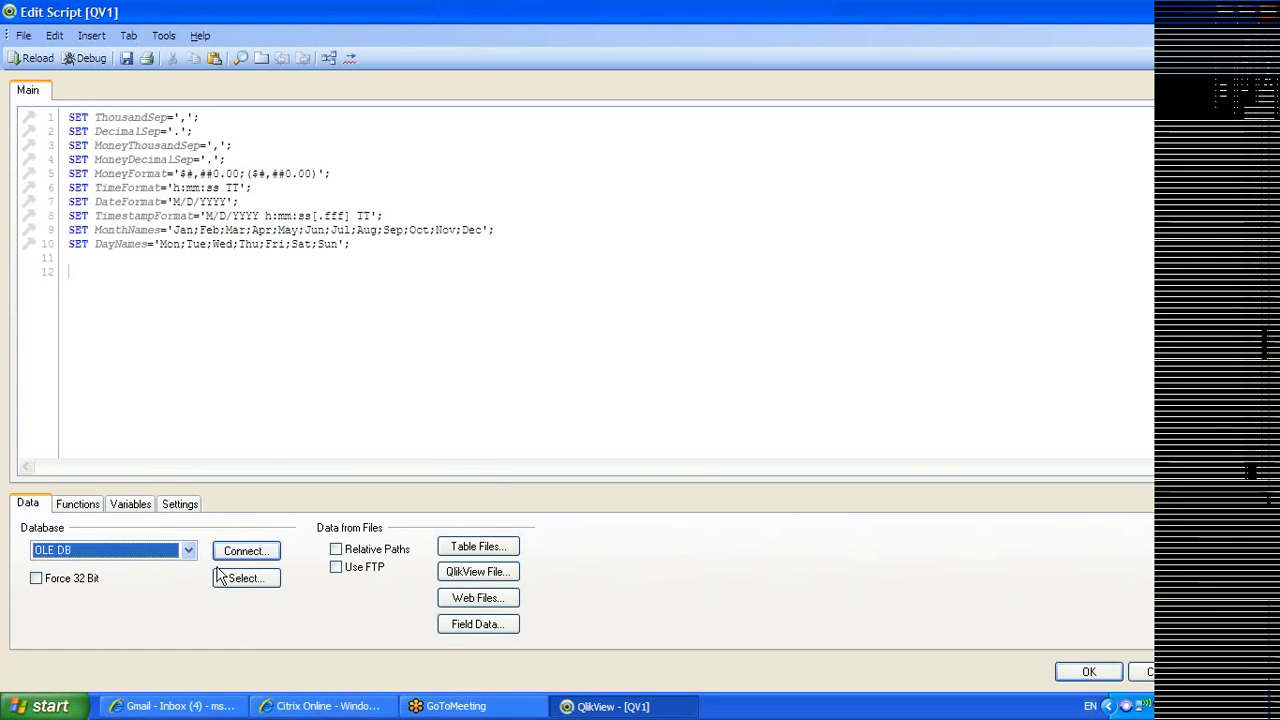
left_click(241, 557)
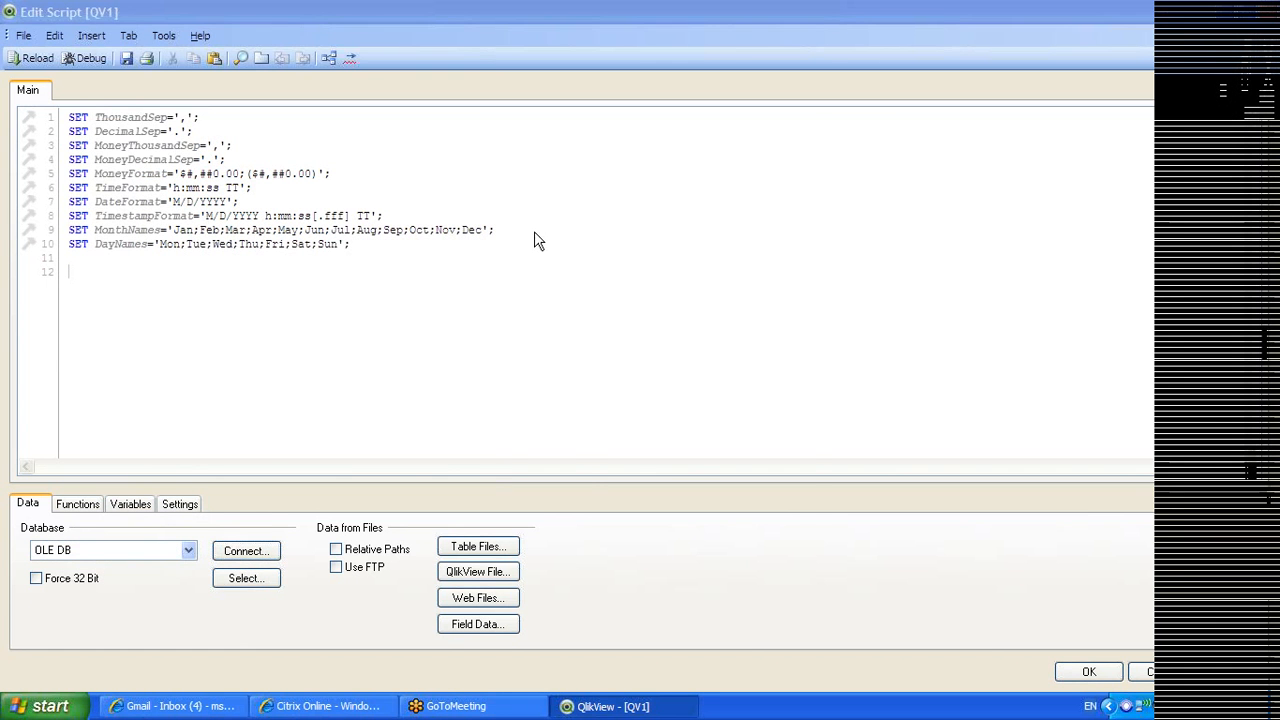
left_click(634, 241)
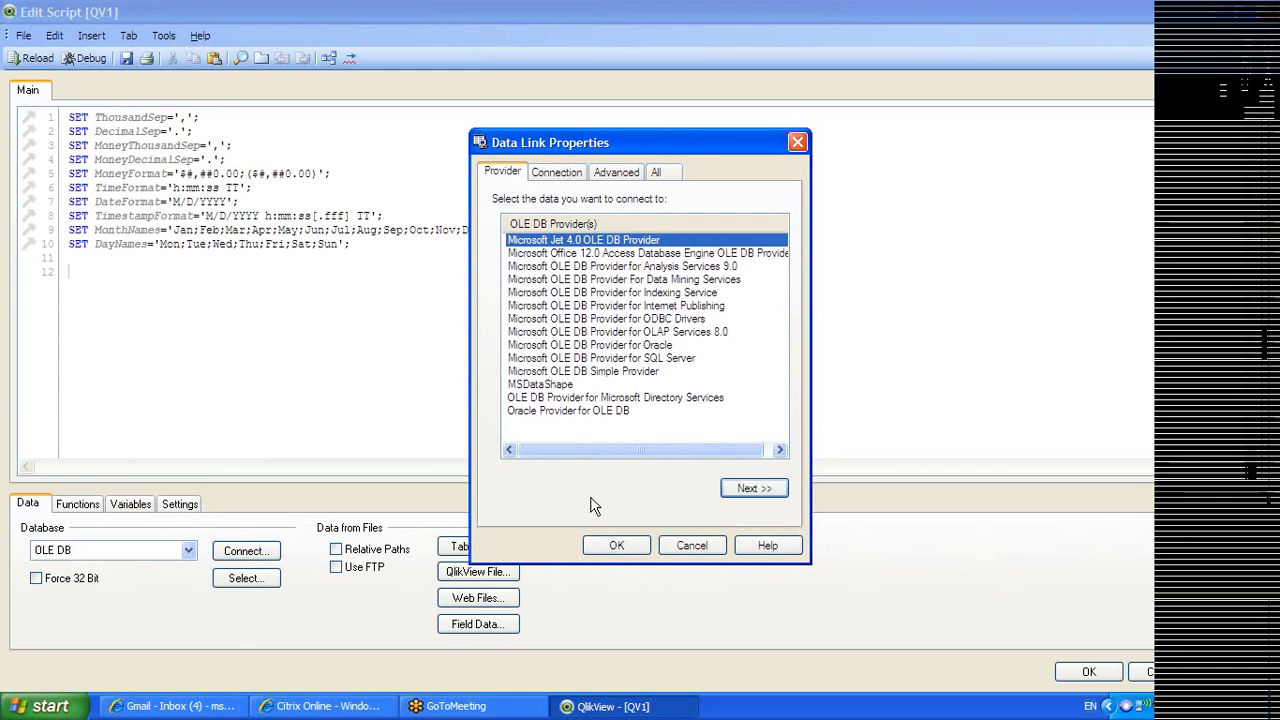
left_click(752, 489)
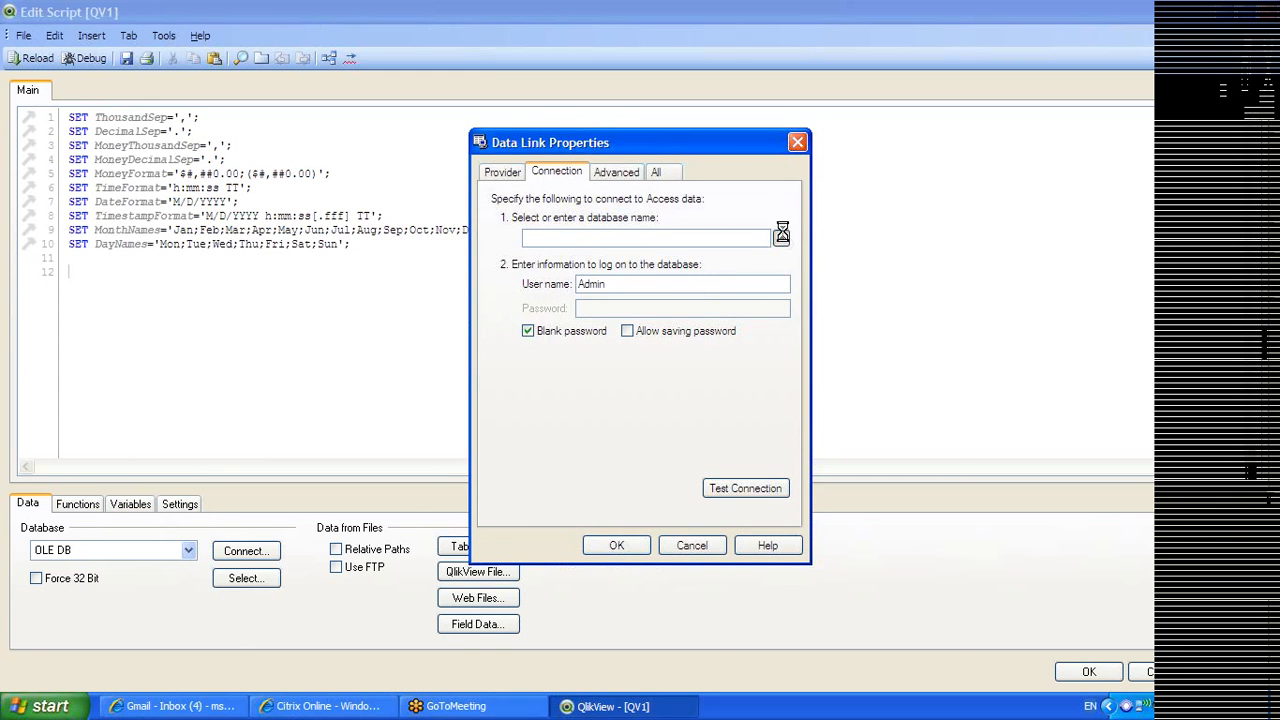
Connect the script to the TUTORIAL_DATA_7200 Access database in C:\Program Files\MicroStrategy\Tutorial Reporting and add a blank line after the statement
left_click(782, 239)
left_click(615, 245)
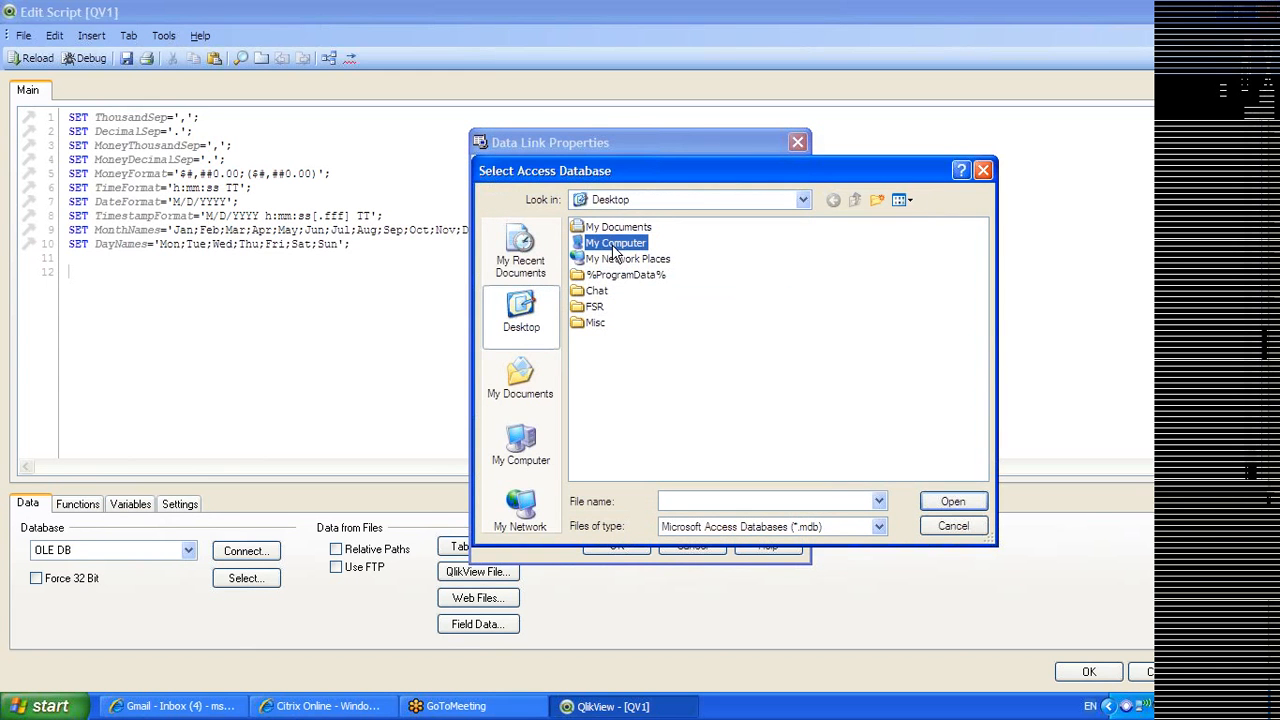
double_click(612, 245)
left_click(617, 229)
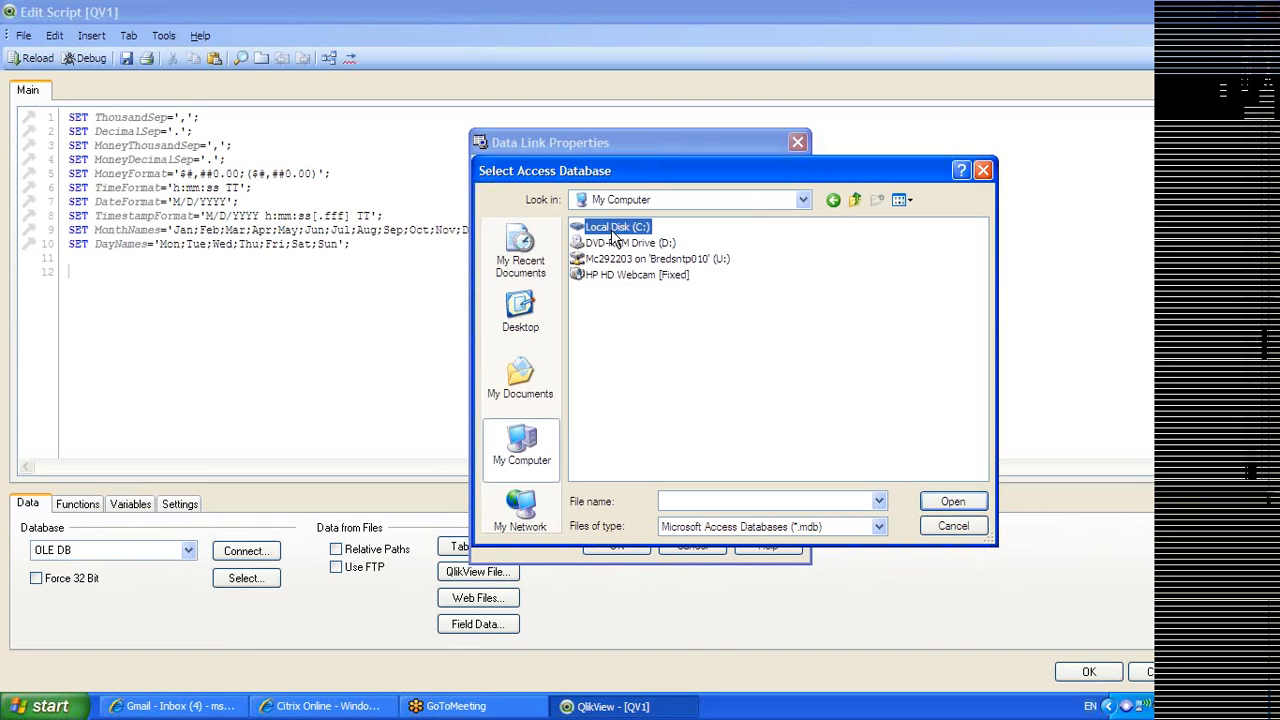
double_click(618, 230)
double_click(607, 291)
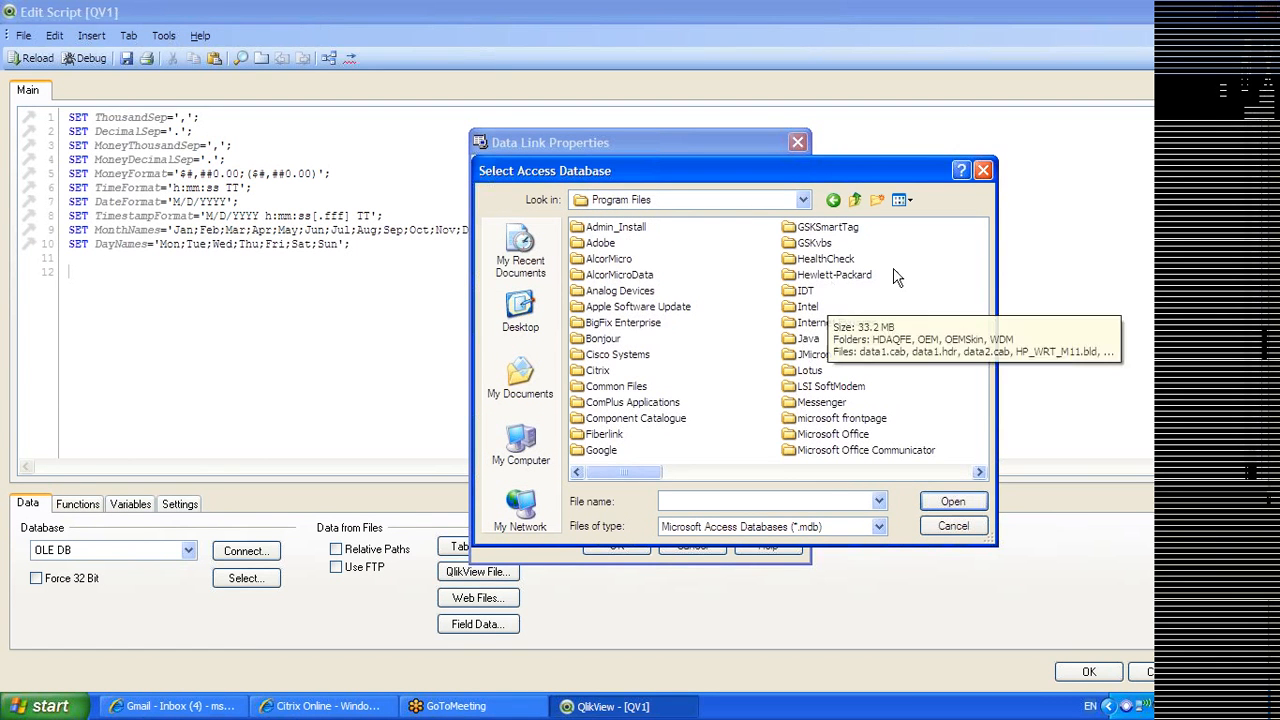
left_click(908, 472)
left_click(826, 337)
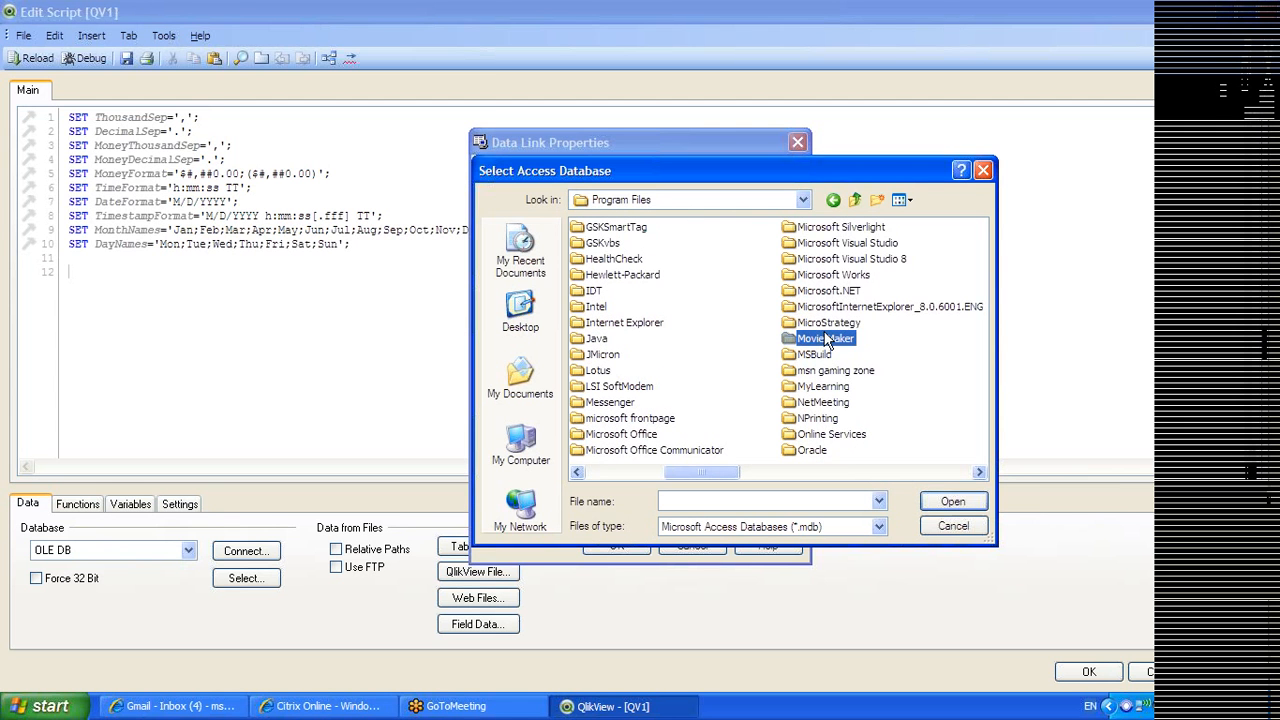
double_click(826, 324)
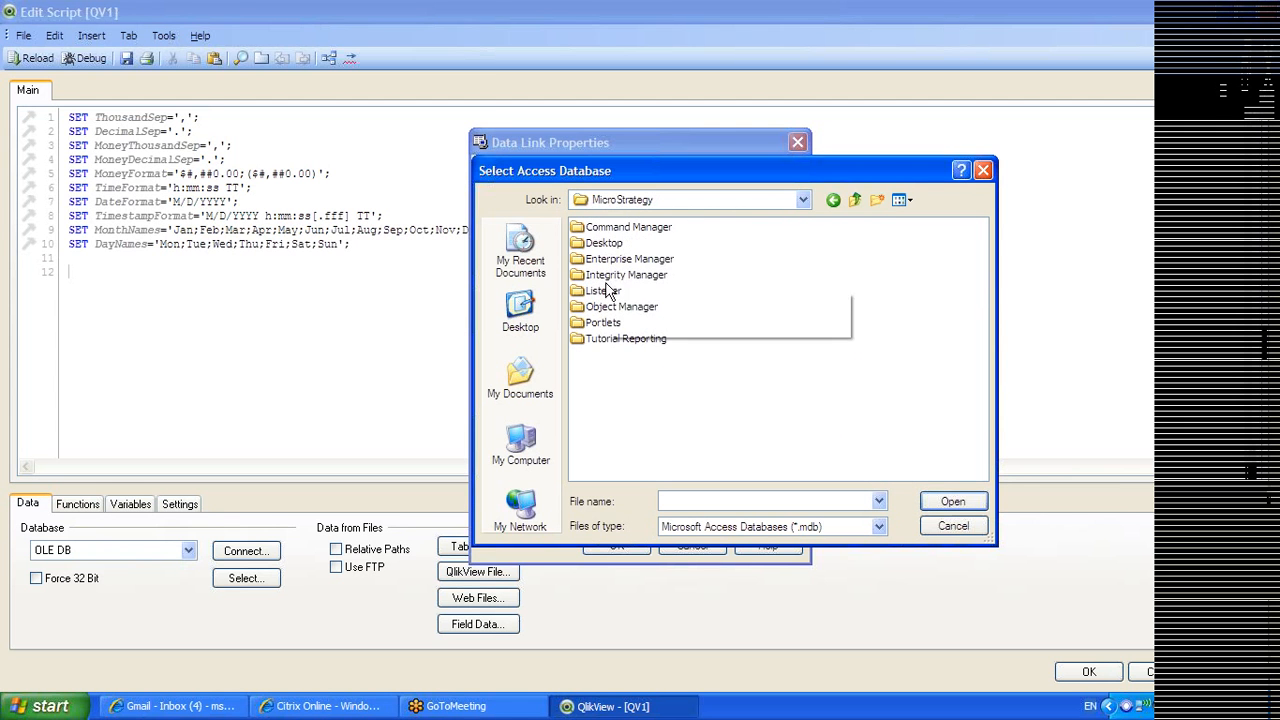
double_click(610, 339)
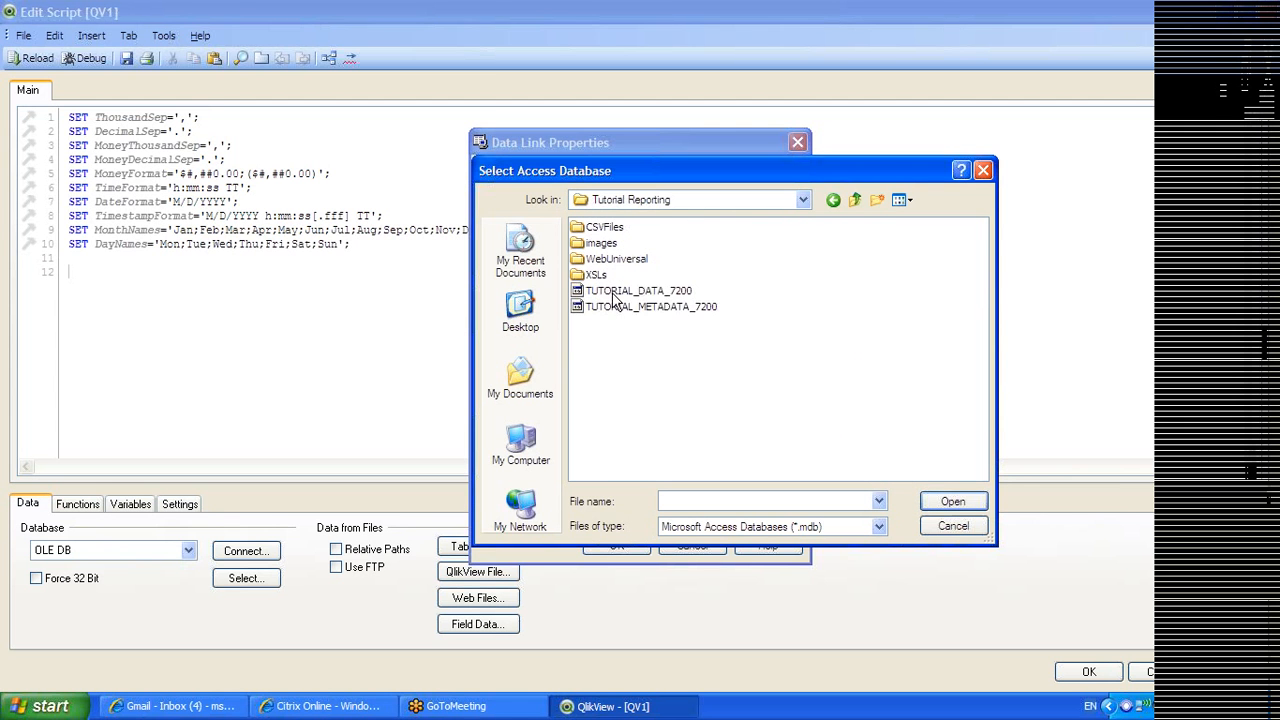
double_click(627, 292)
left_click(628, 547)
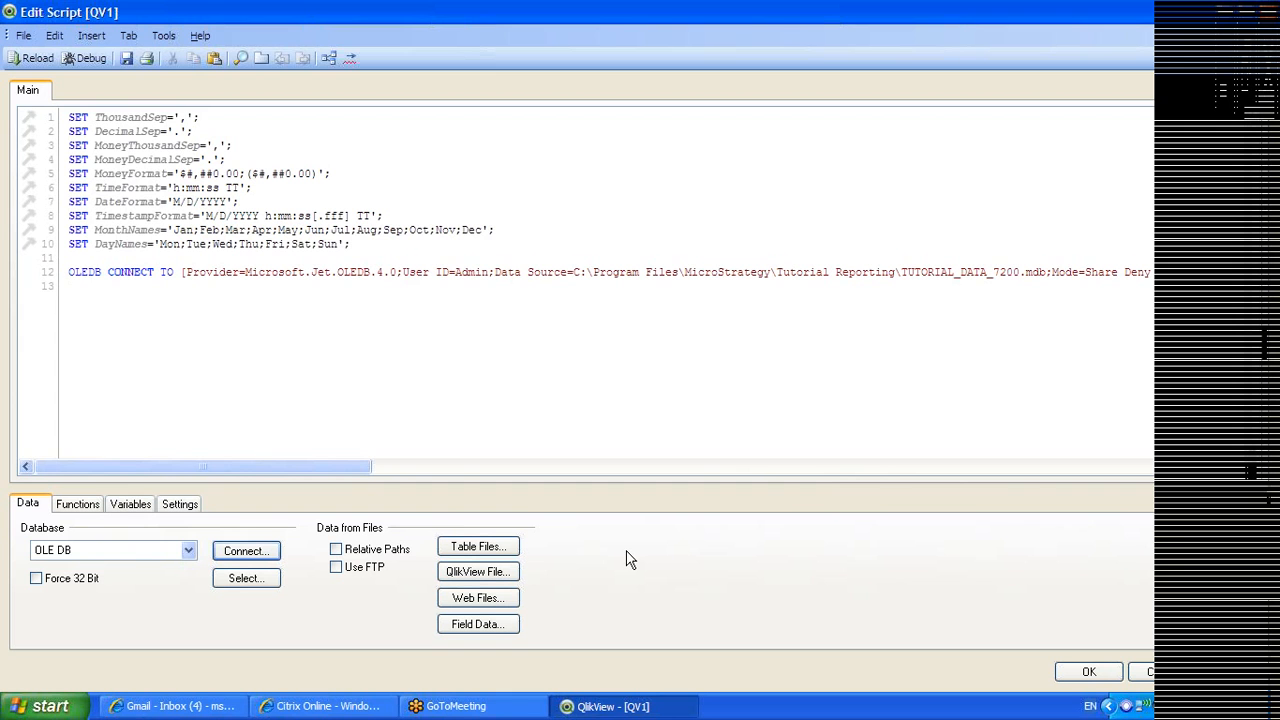
key("Return")
Add a second script tab and keep its default name, Main 2
left_click(104, 42)
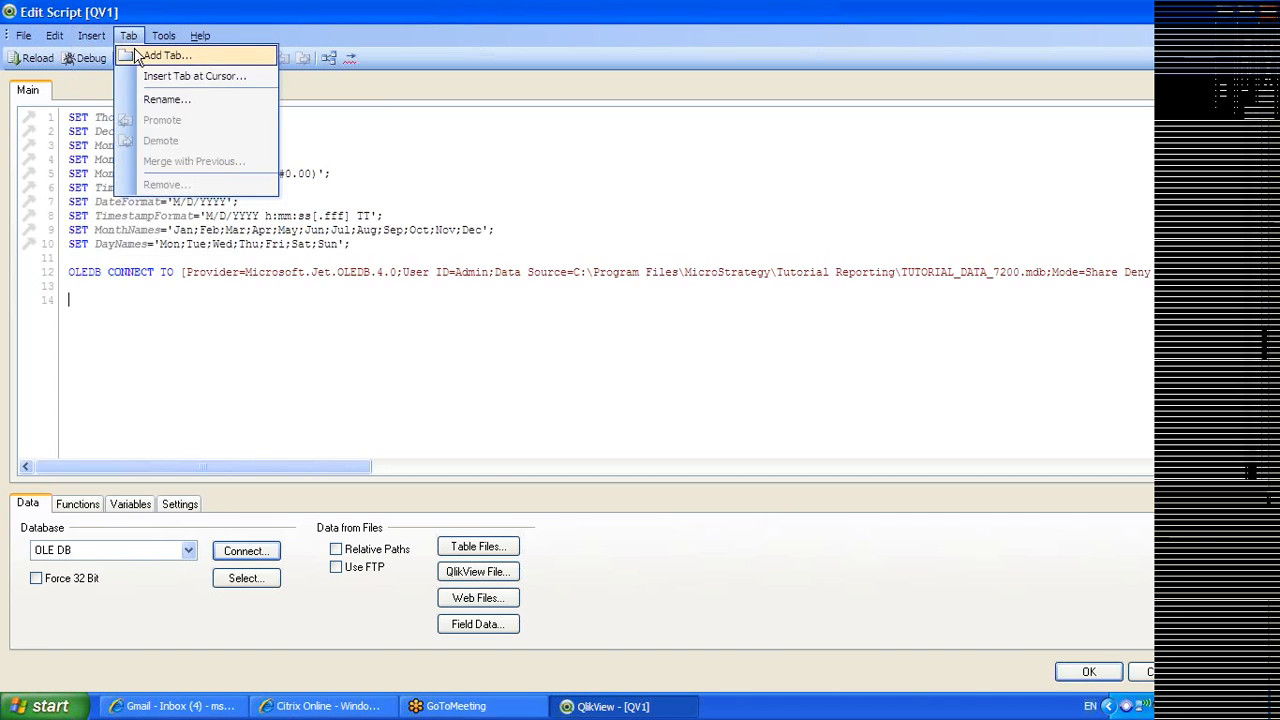
left_click(142, 49)
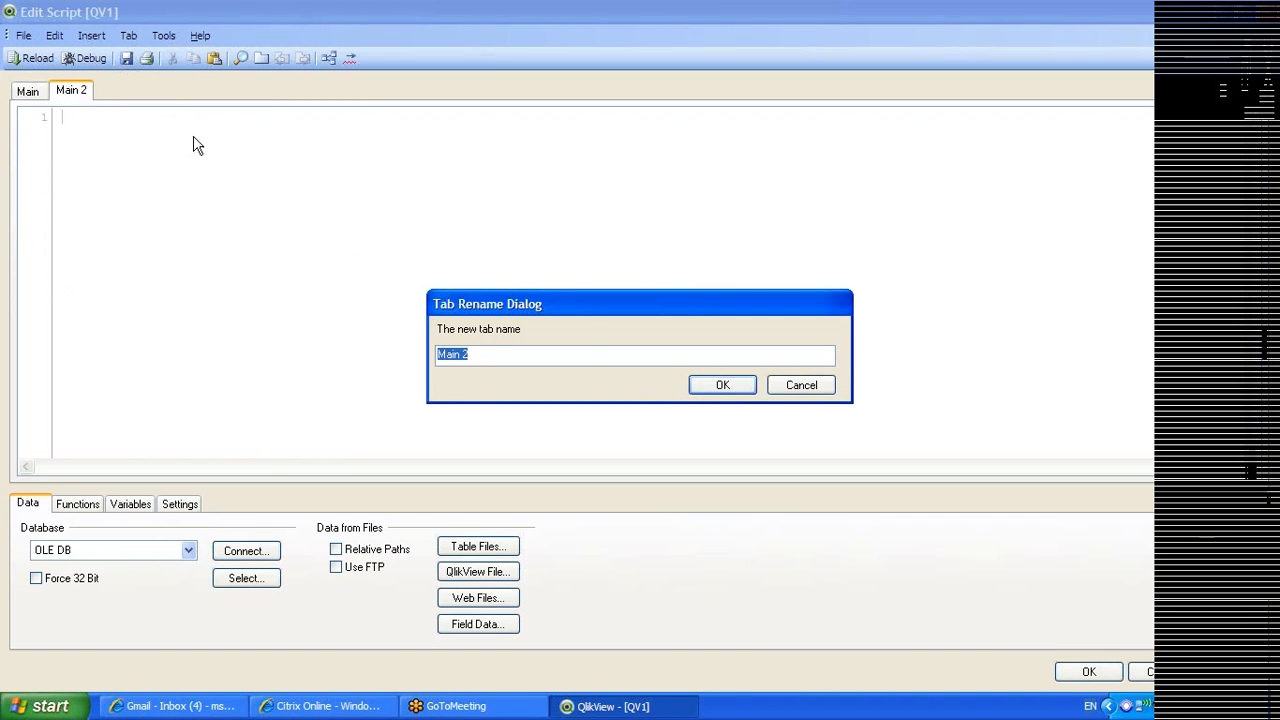
left_click(792, 394)
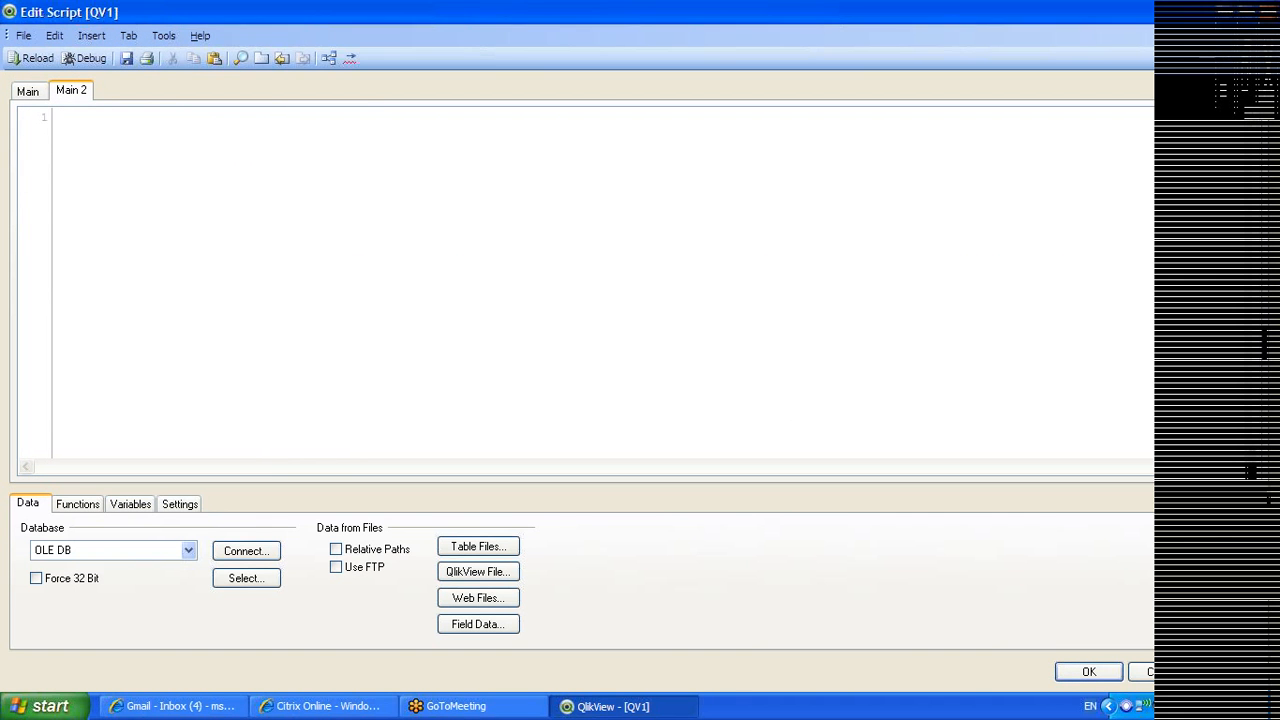
left_click(75, 93)
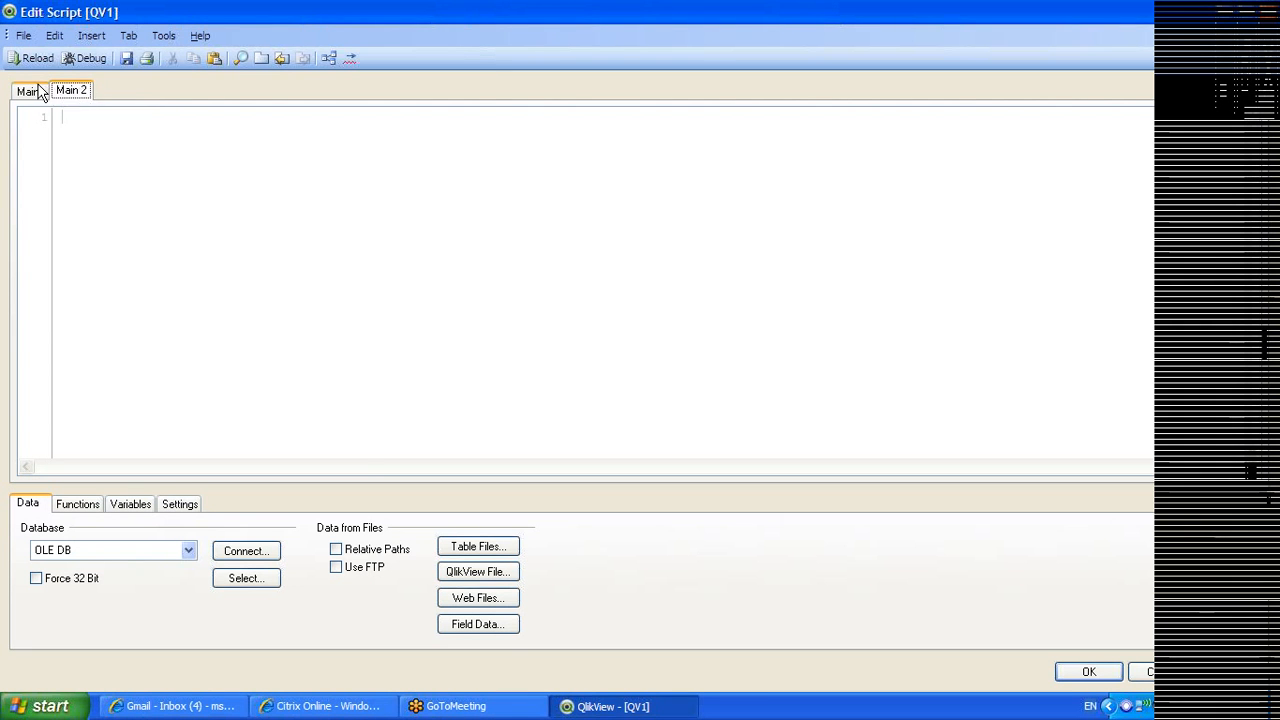
Start a select statement in the Main script and examine the fields of CITY_CTR_SLS, CITY_MNTH_SLS and CITY_SUBCATEG_SLS
left_click(33, 92)
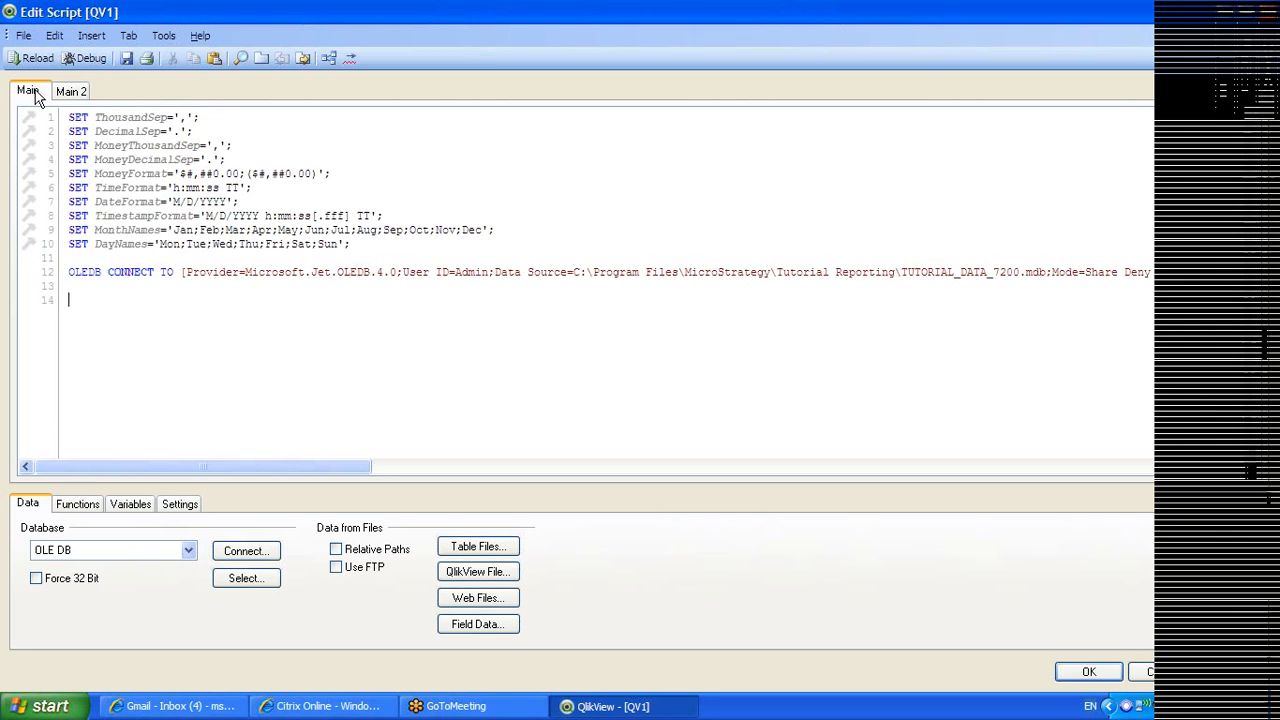
left_click(256, 582)
mouse_move(677, 305)
left_mouse_down()
mouse_move(666, 360)
mouse_move(660, 300)
left_mouse_up()
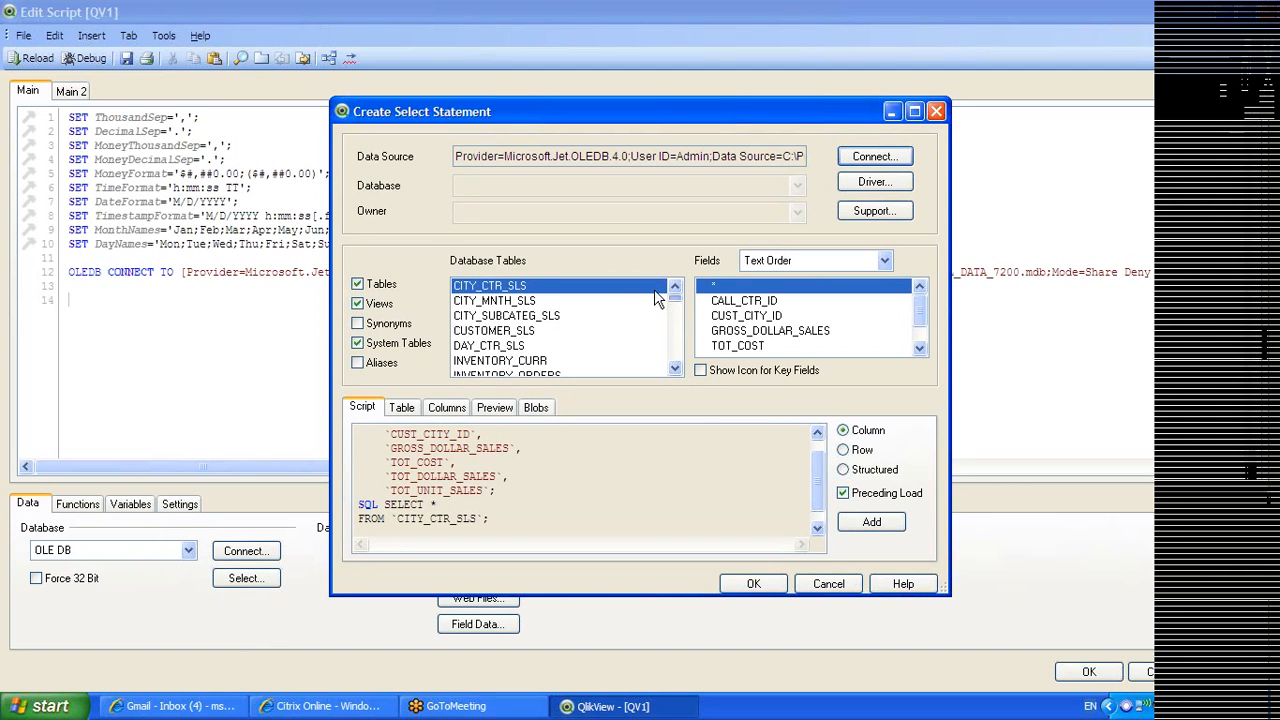
left_click(522, 301)
left_click(524, 316)
left_click(520, 286)
left_click(522, 301)
left_click(524, 316)
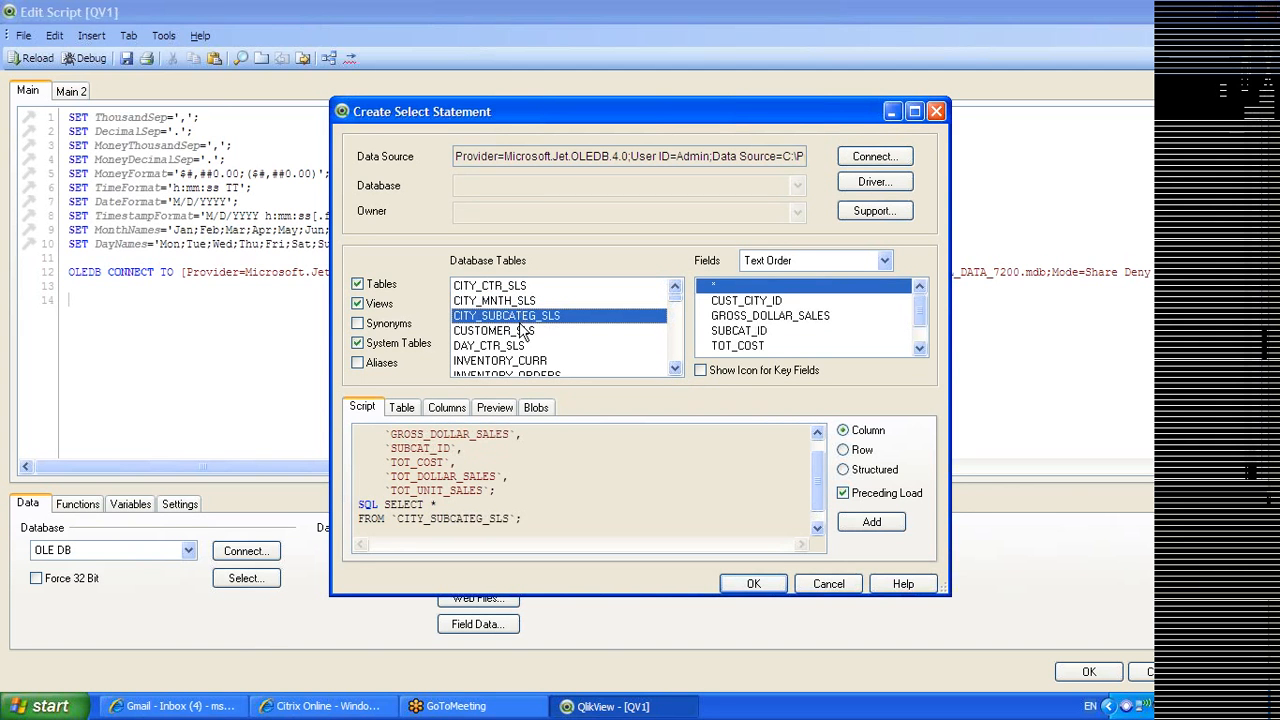
Insert a select statement with preceding load for all fields of the LU_BRAND table into the Main script
left_click(675, 370)
left_click(675, 370)
left_click(675, 370)
left_click(675, 370)
left_click(675, 370)
left_click(675, 370)
left_click(675, 370)
left_click(675, 370)
left_click(500, 331)
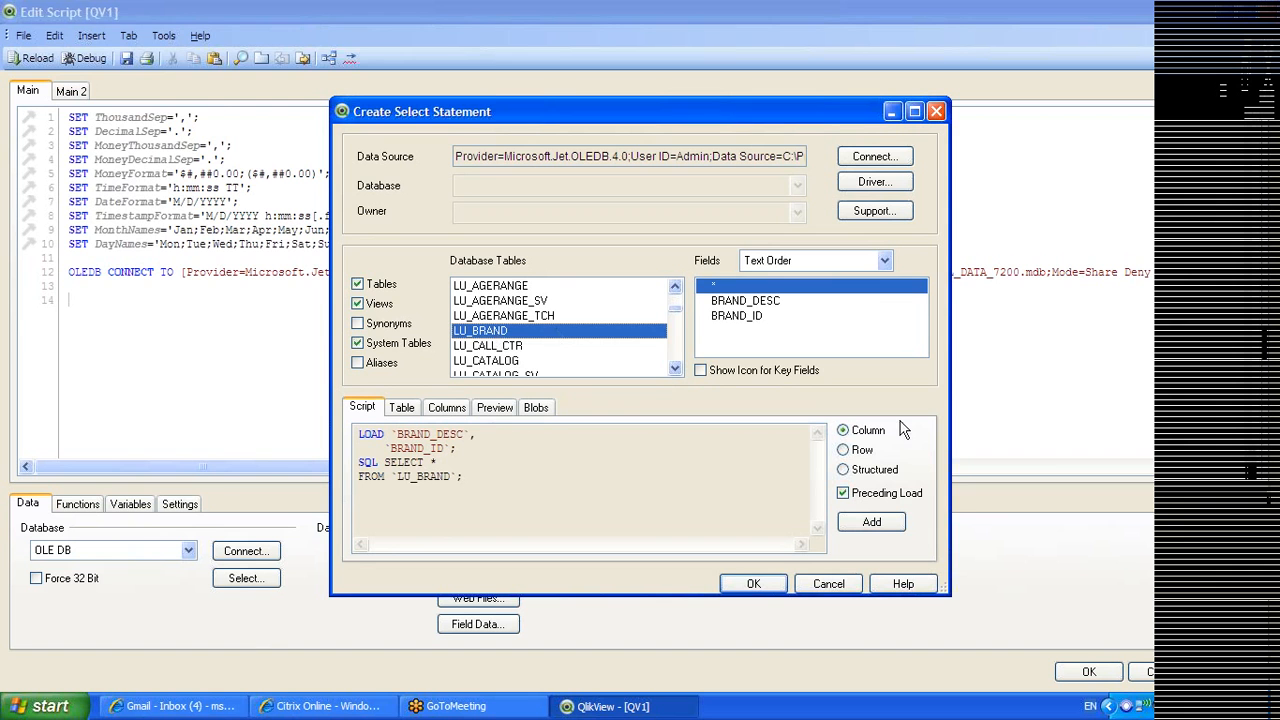
left_click(766, 584)
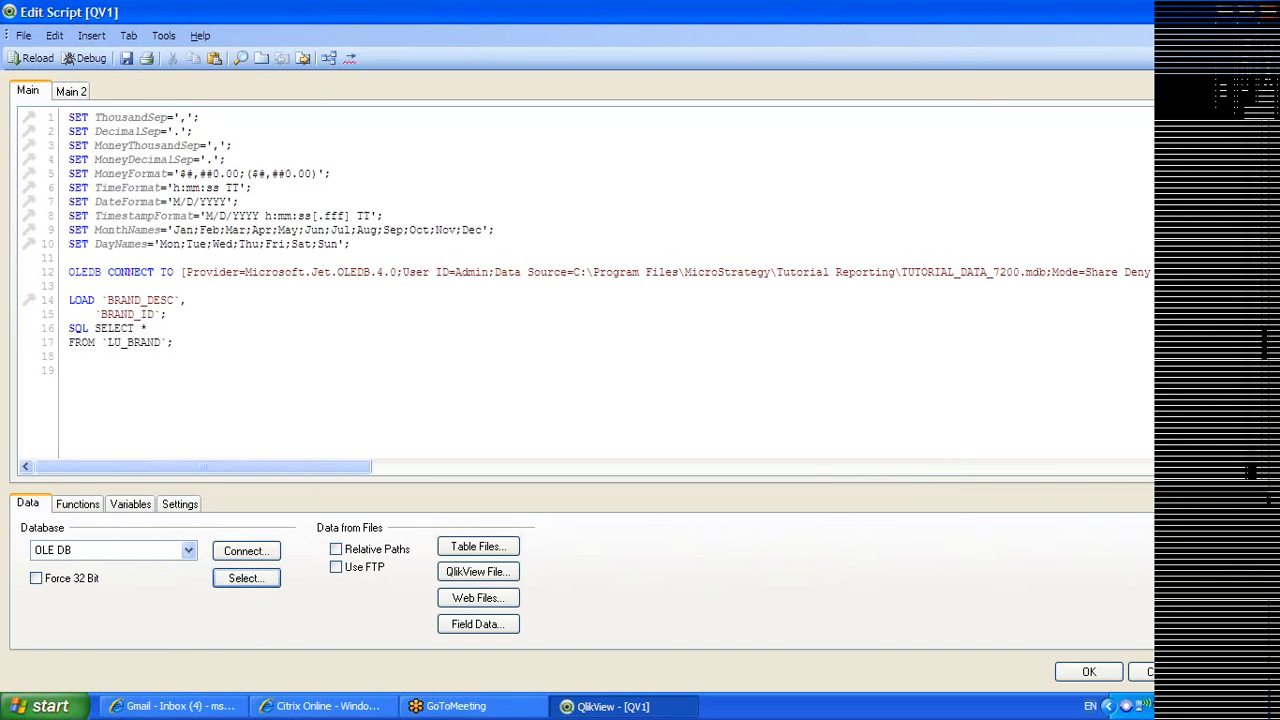
Add blank lines above the LU_BRAND load statement and label its table "Brand:"
key("Return")
key("Return")
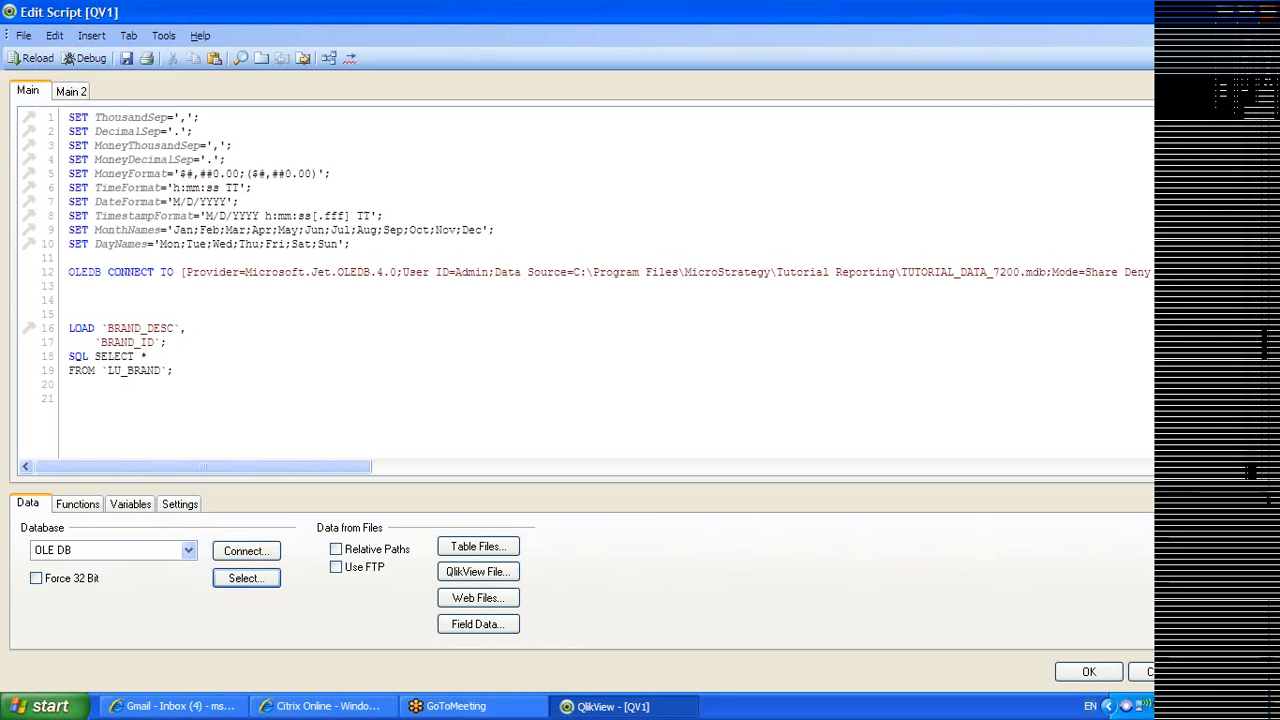
type("Brand:")
key("BackSpace")
Save the document as Brand in a new folder named Test on the Desktop
left_click(125, 58)
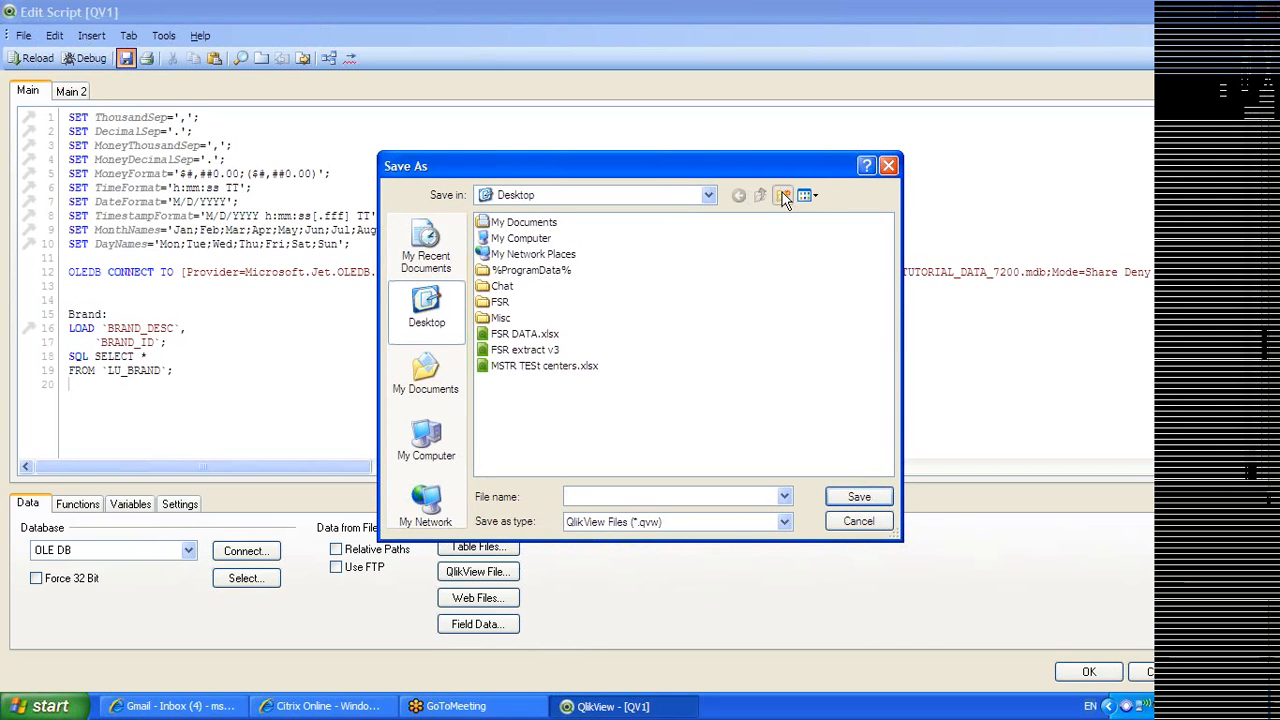
left_click(782, 194)
type("Test")
key("Return")
key("Return")
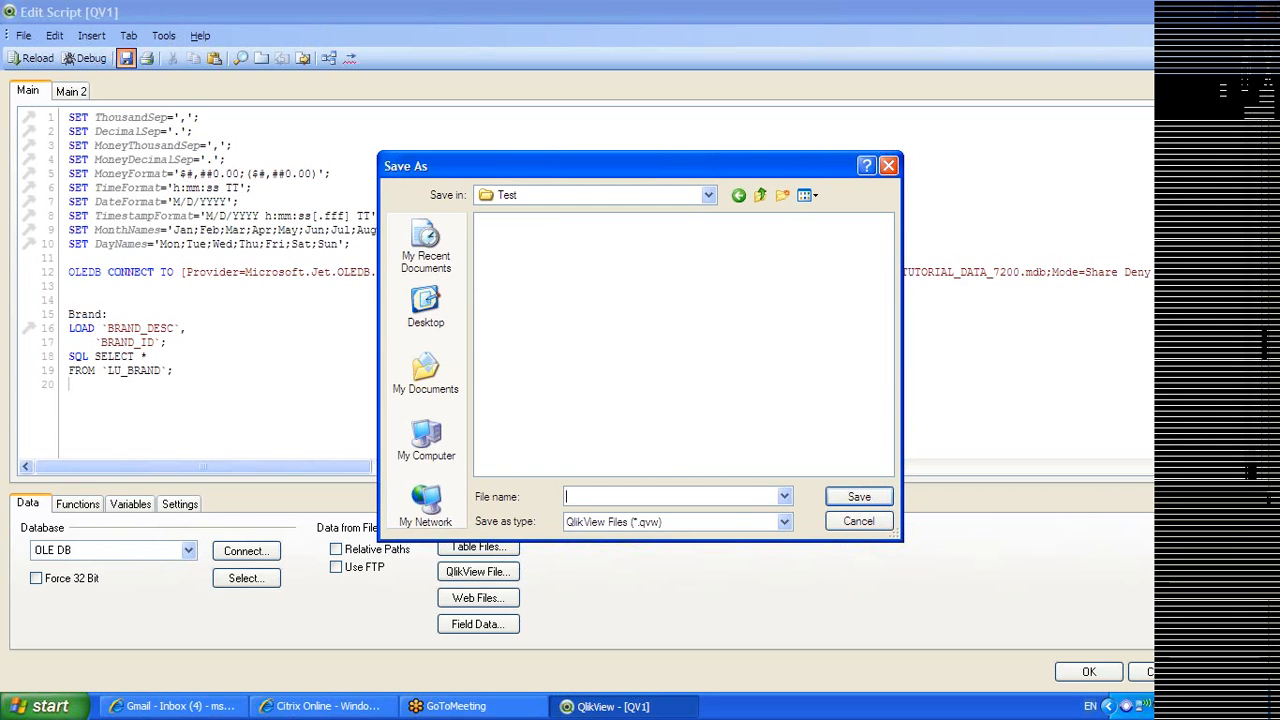
type("Brand")
key("Return")
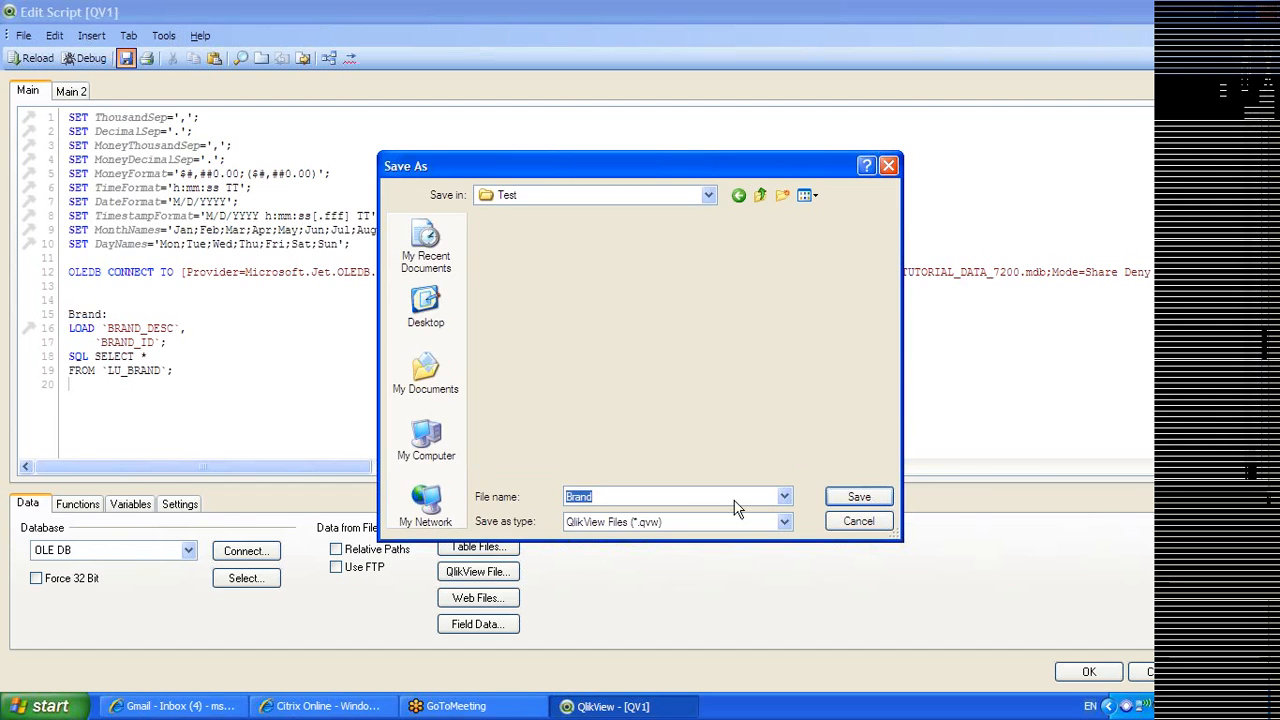
Reload the script to load the brand data and close the sheet properties without adding any fields
left_click(35, 58)
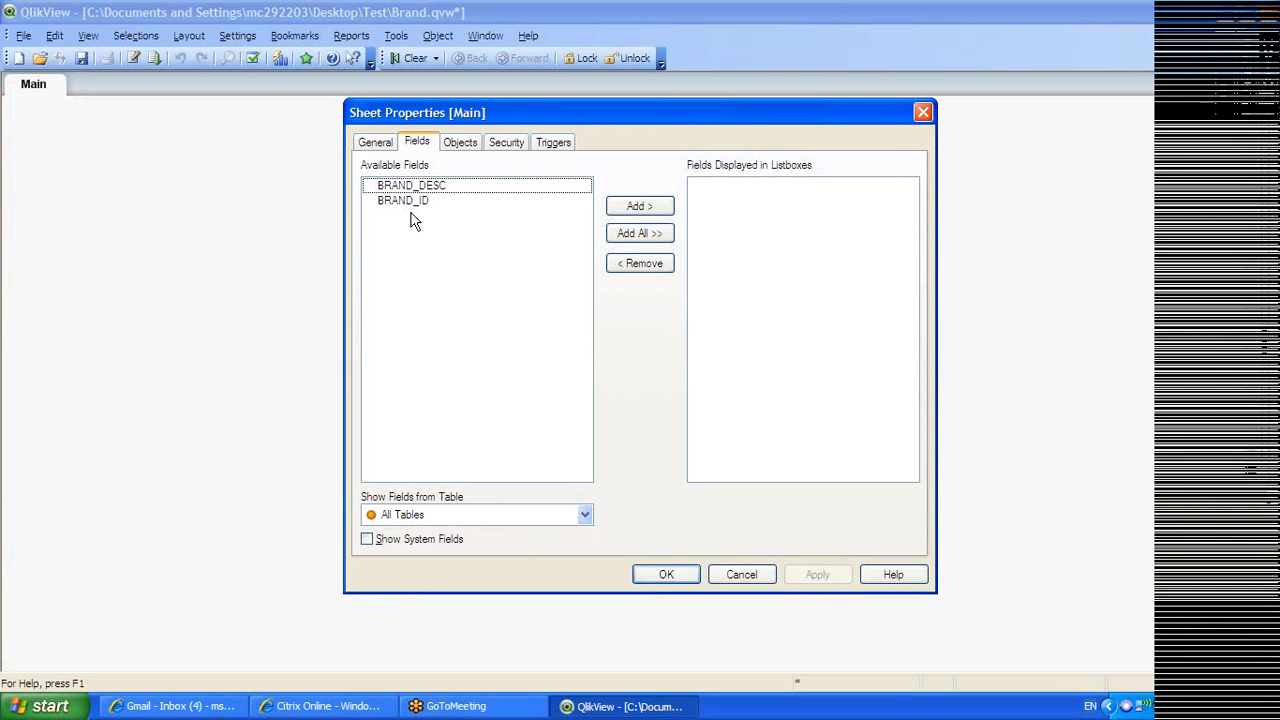
left_click(748, 576)
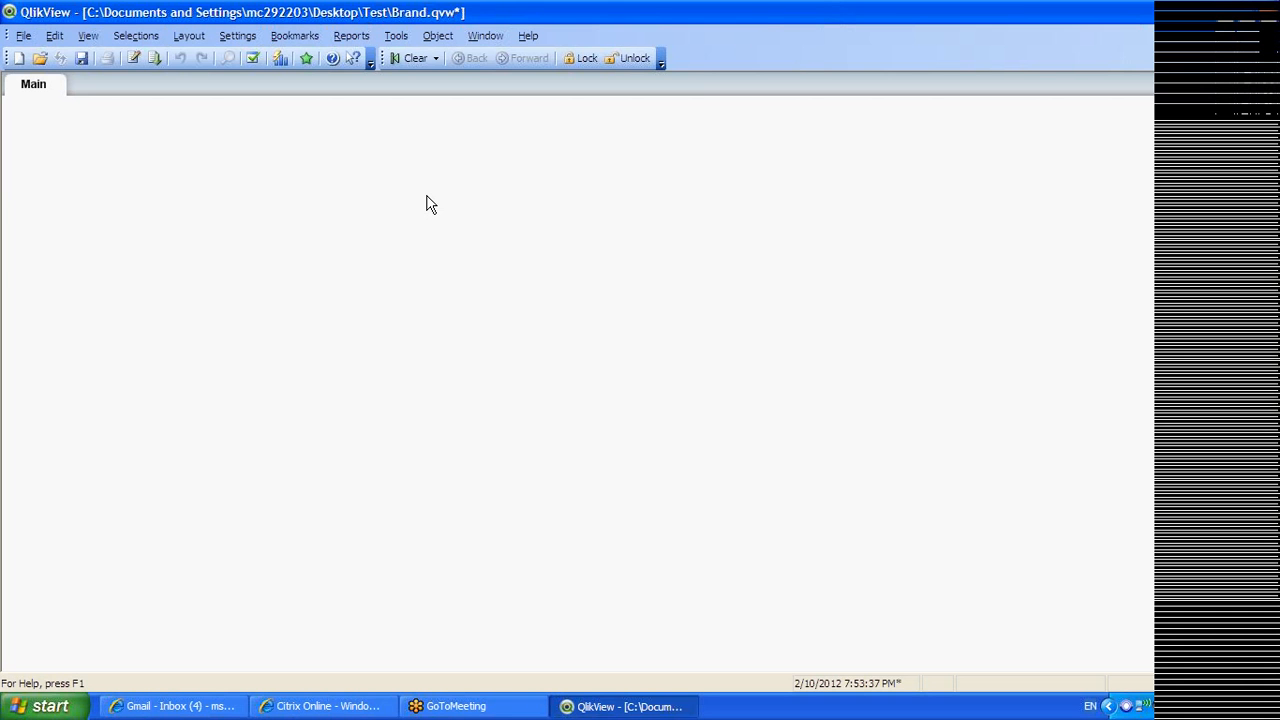
Create a table box with all available fields, BRAND_DESC and BRAND_ID, and move it toward the middle of the sheet
right_click(430, 204)
mouse_move(499, 257)
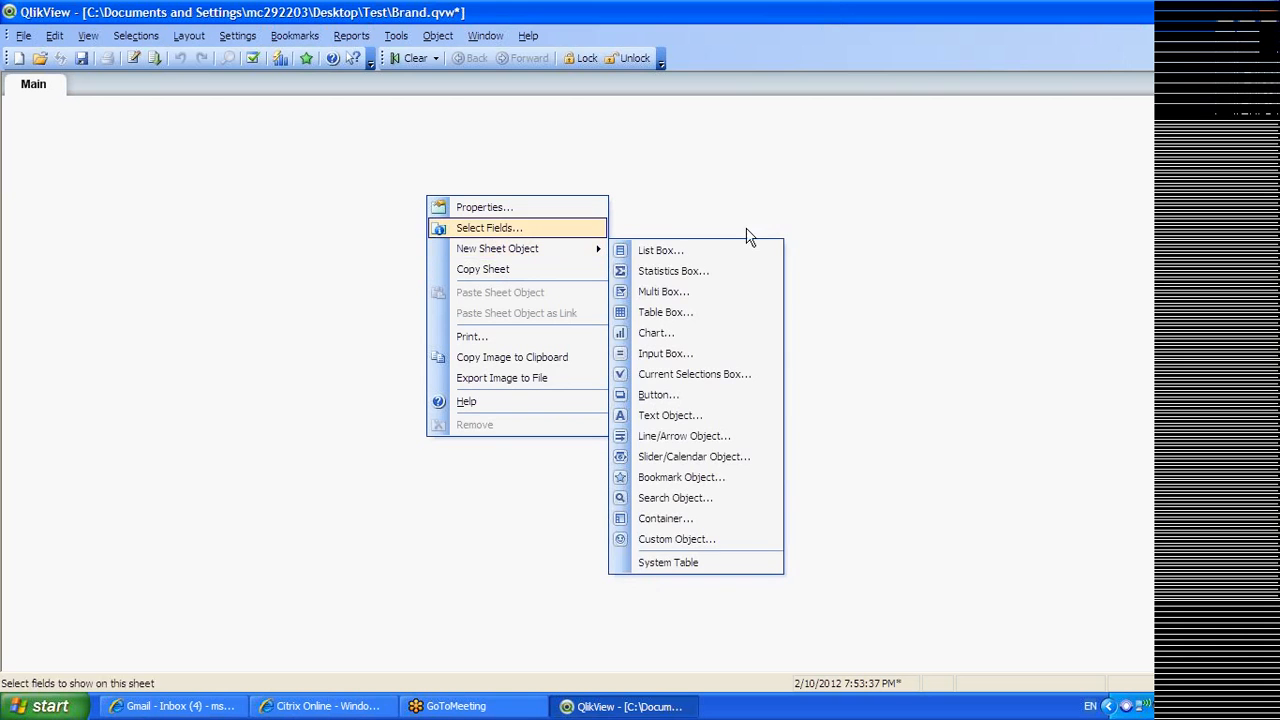
left_click(709, 317)
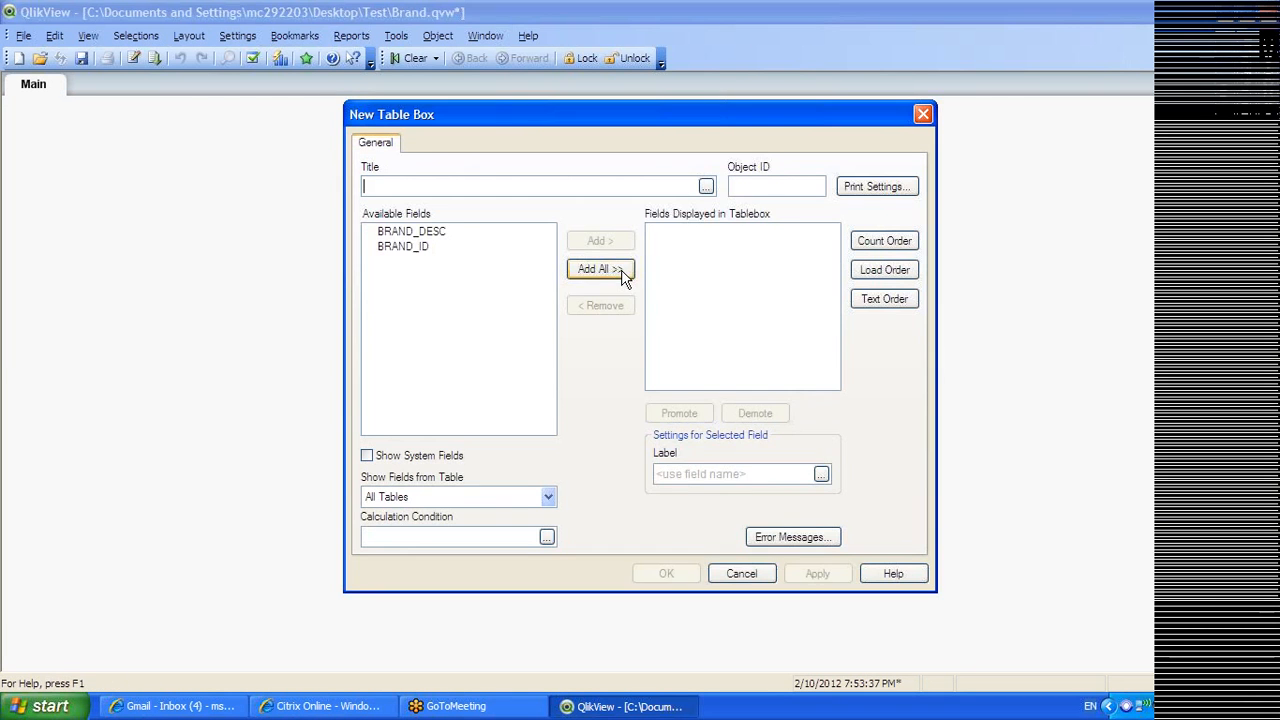
left_click(620, 271)
left_click(818, 574)
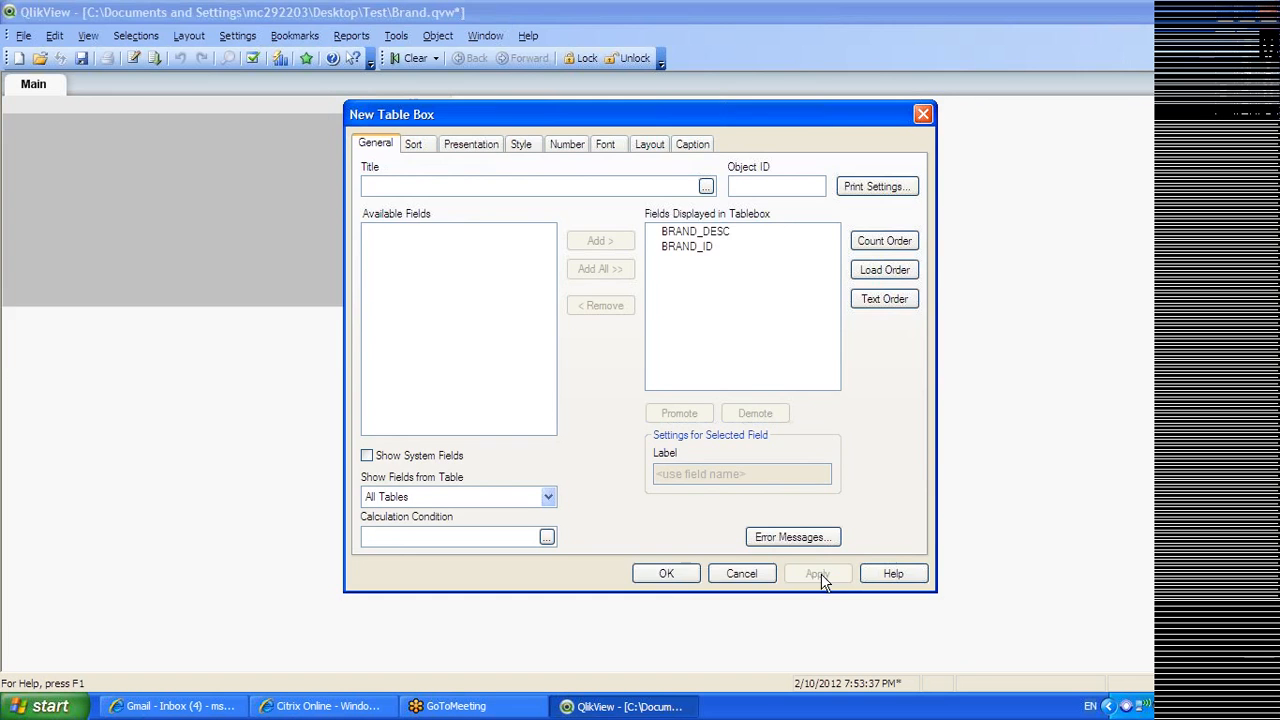
left_click(666, 574)
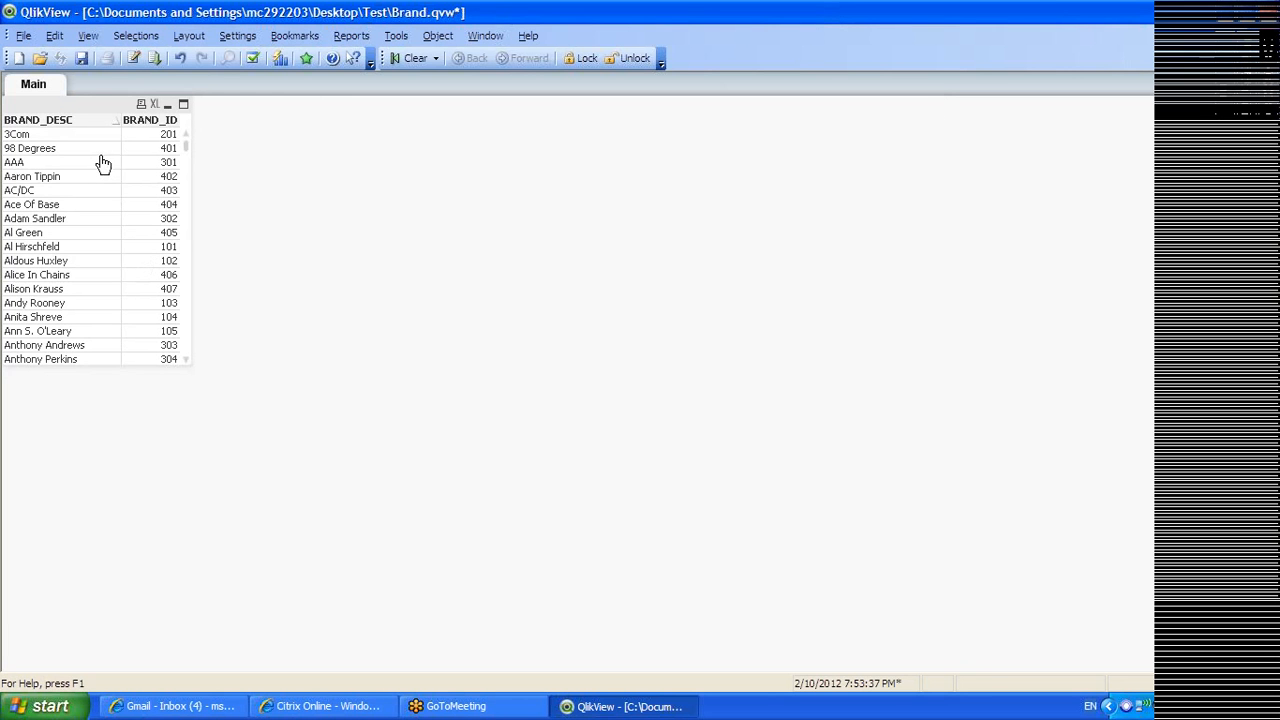
left_click_drag(95, 111, 353, 230)
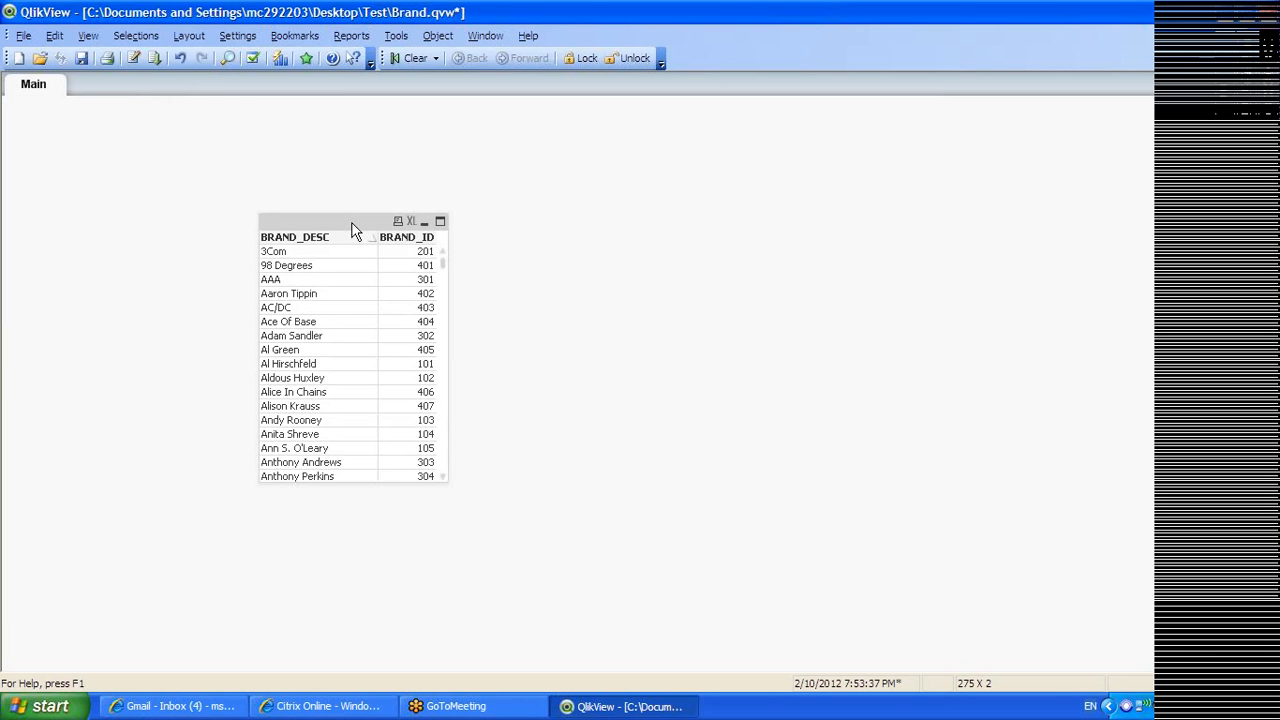
Send the contents of the brand table box to Excel, then close the exported workbook
mouse_move(443, 266)
left_mouse_down()
mouse_move(443, 484)
mouse_move(447, 249)
left_mouse_up()
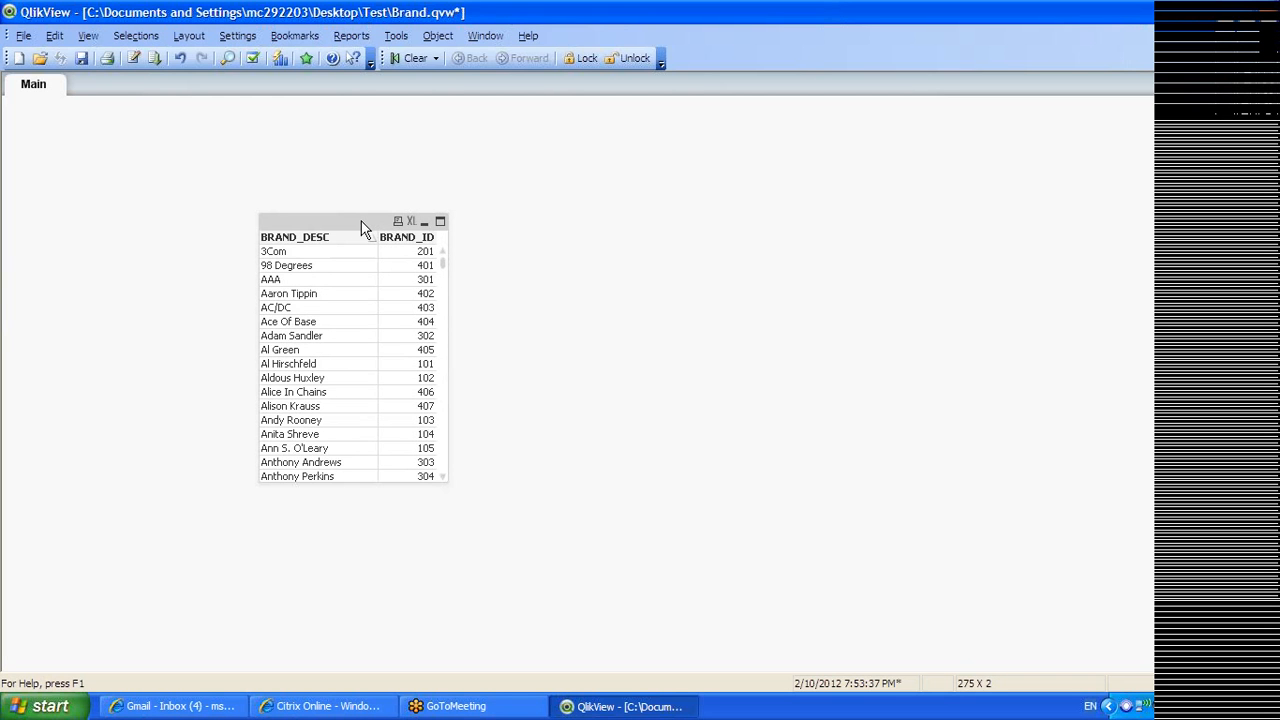
left_click(412, 221)
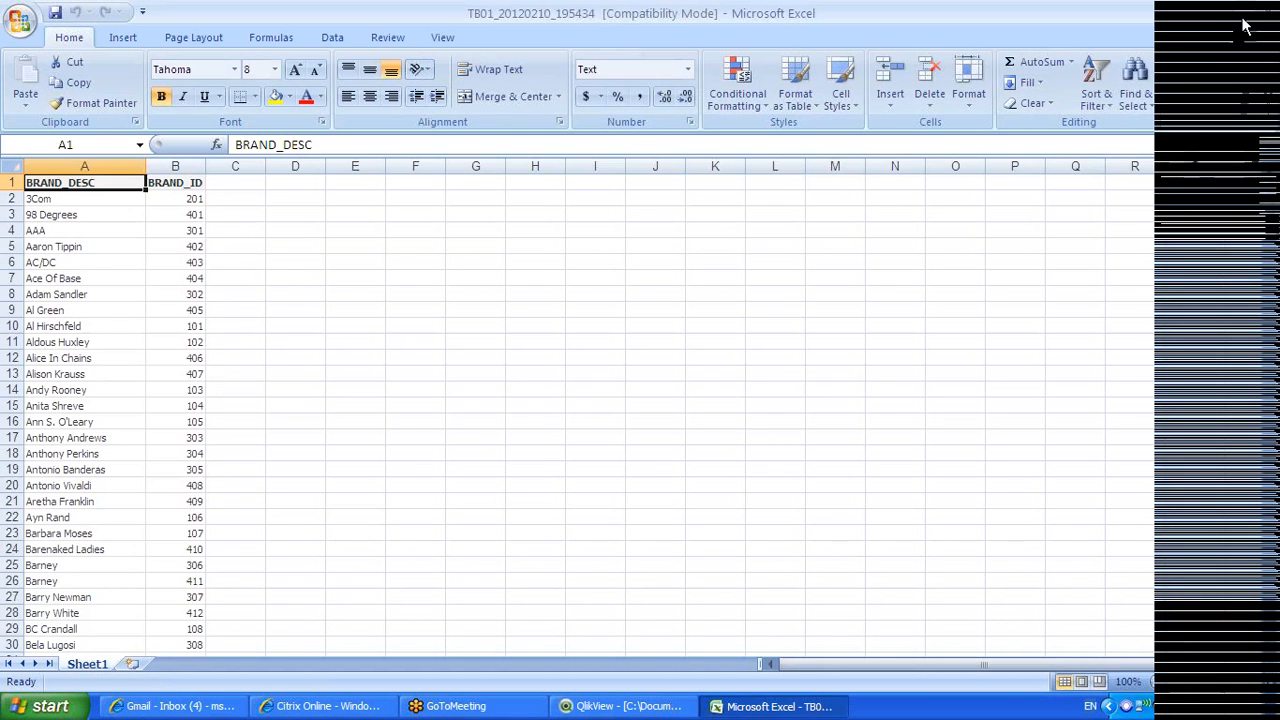
left_click(1273, 9)
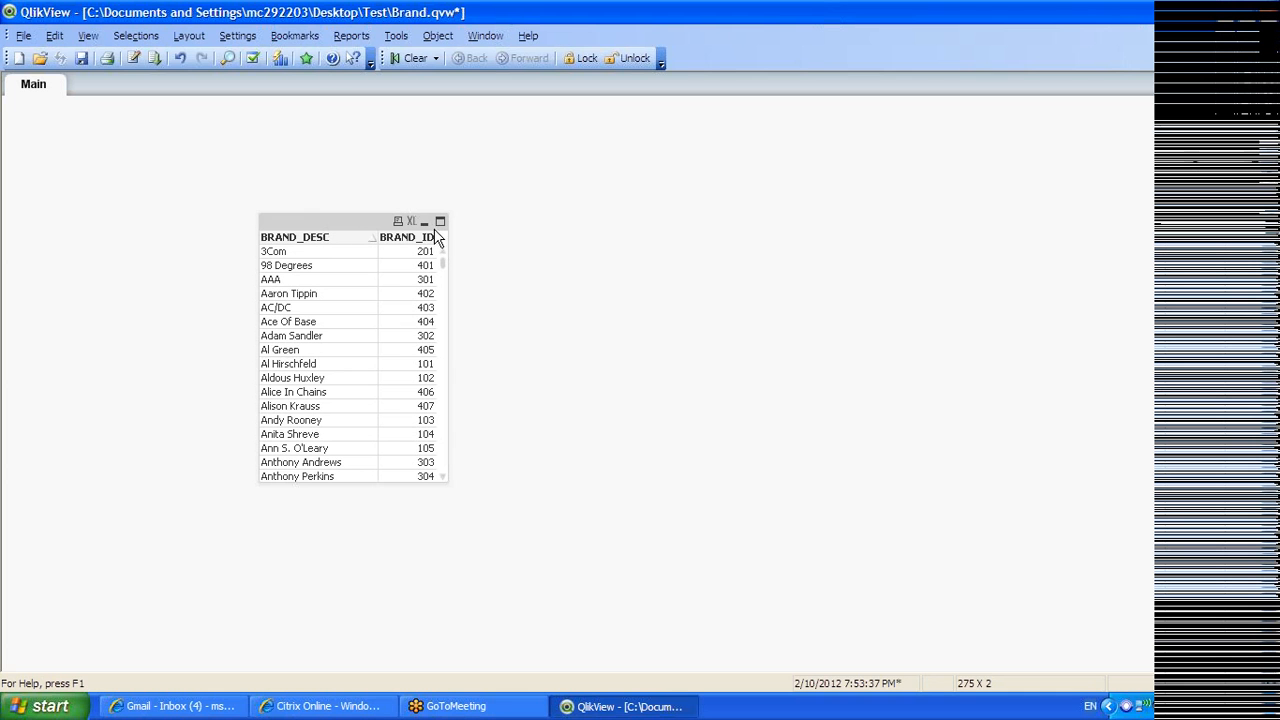
Hide the caption of the brand table box and apply the change
right_click(343, 216)
left_click(375, 224)
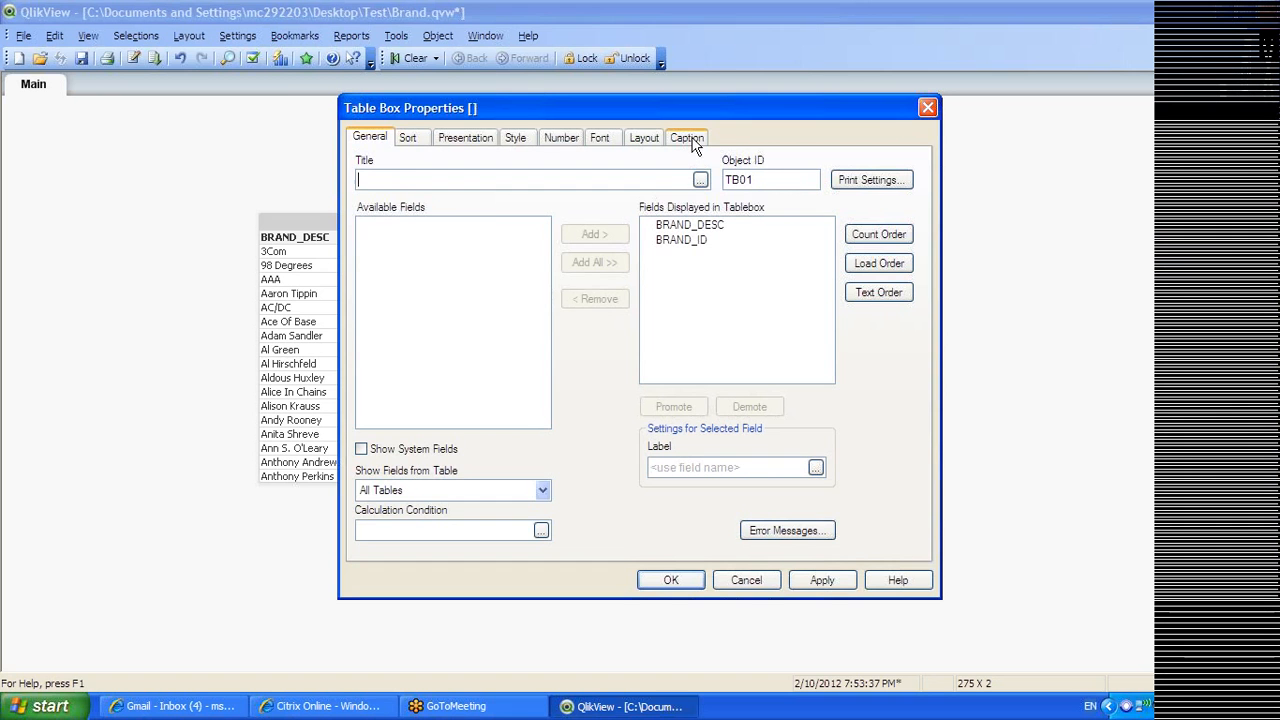
left_click(690, 139)
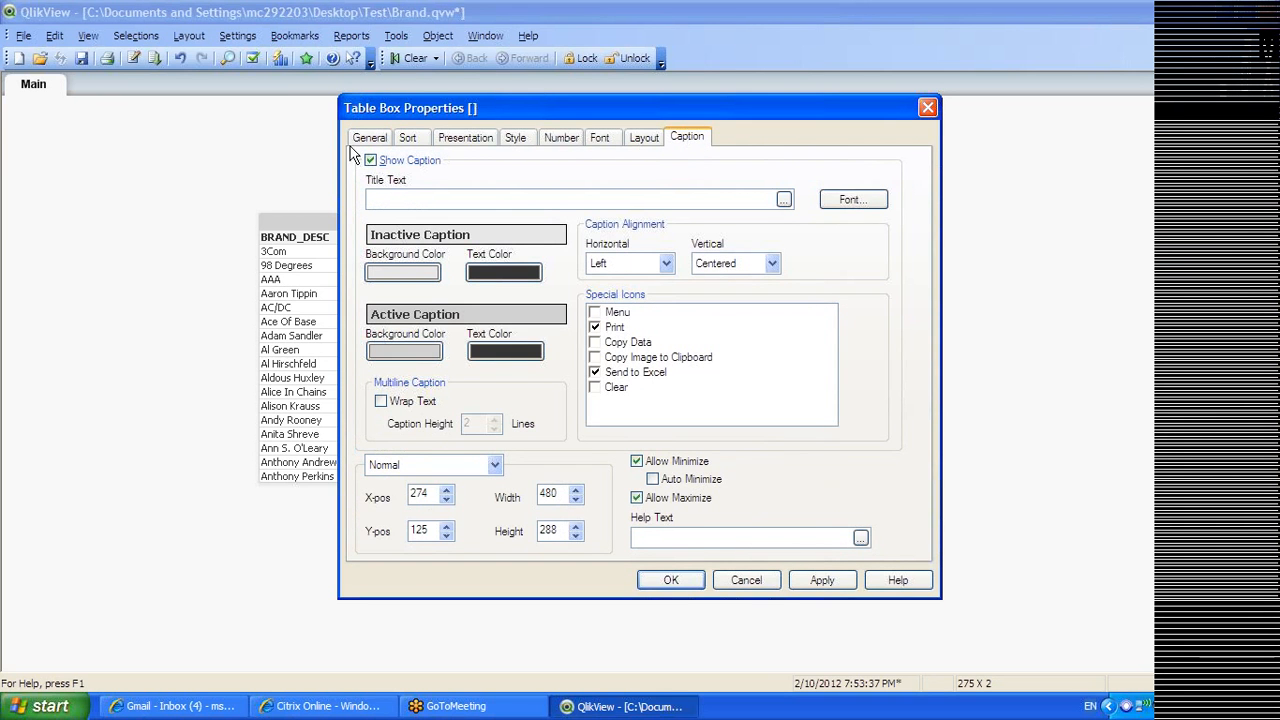
left_click(371, 161)
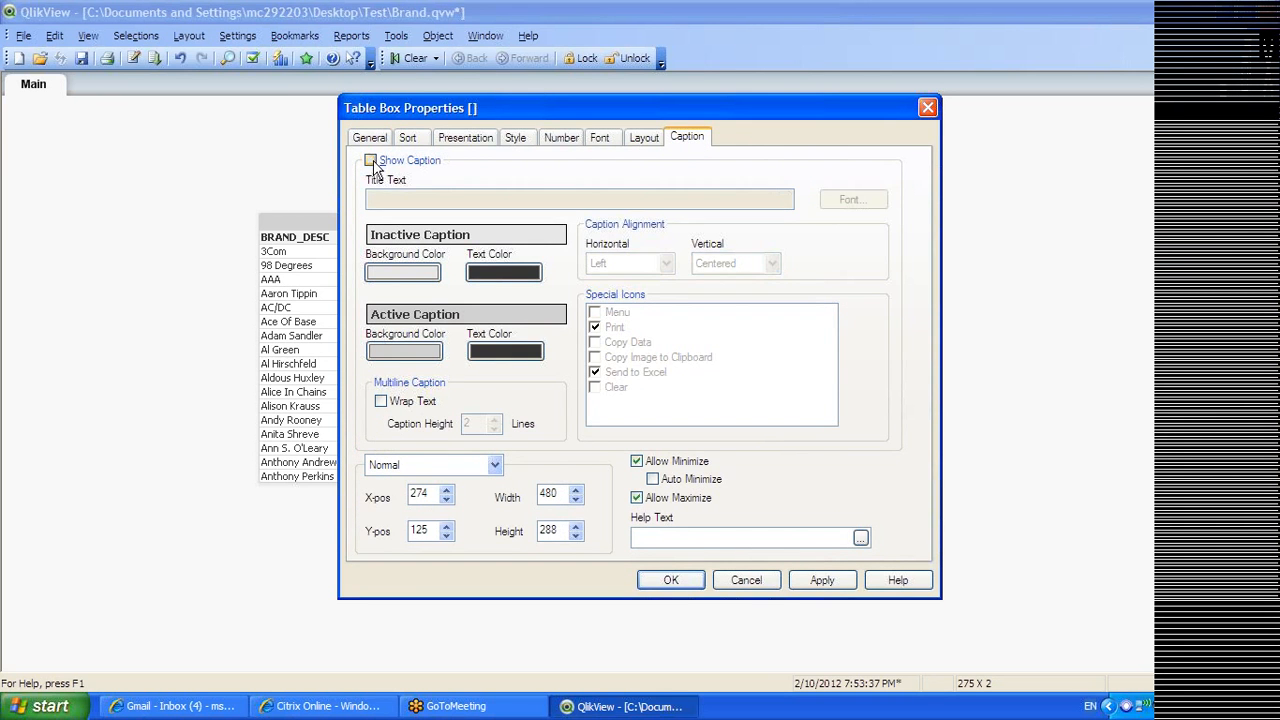
left_click(371, 161)
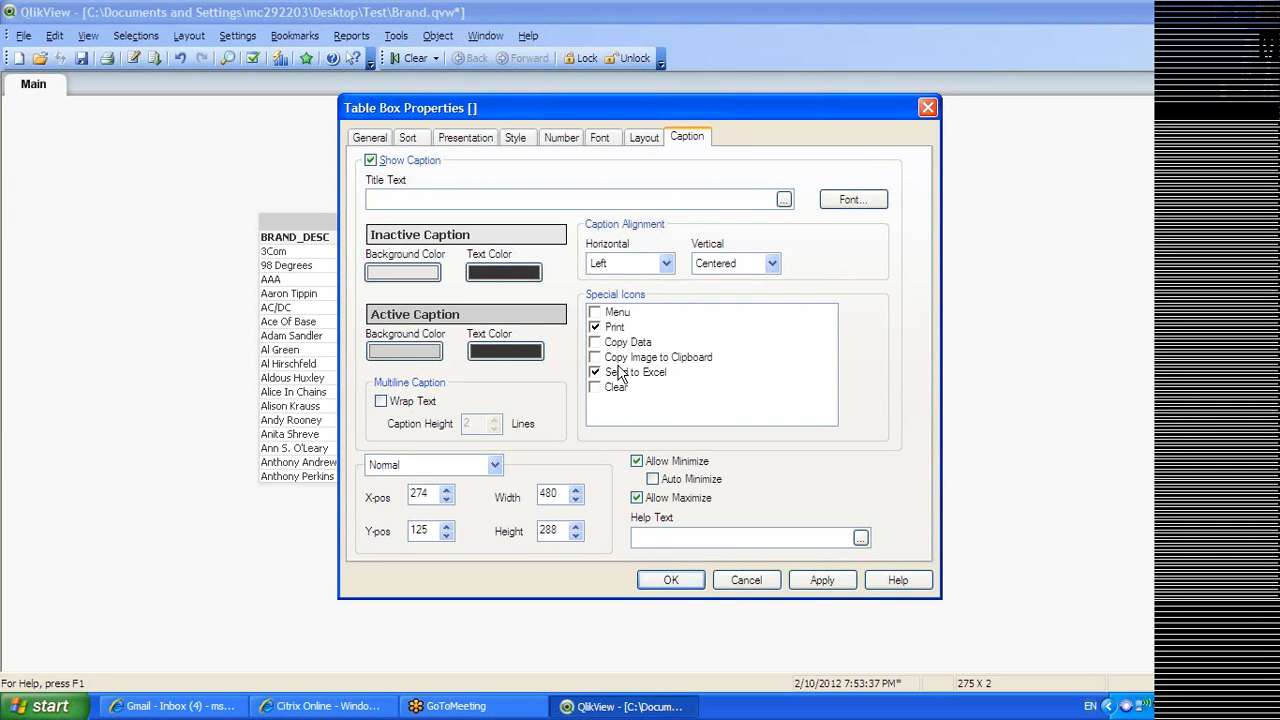
left_click(371, 161)
left_click(803, 588)
left_click(671, 580)
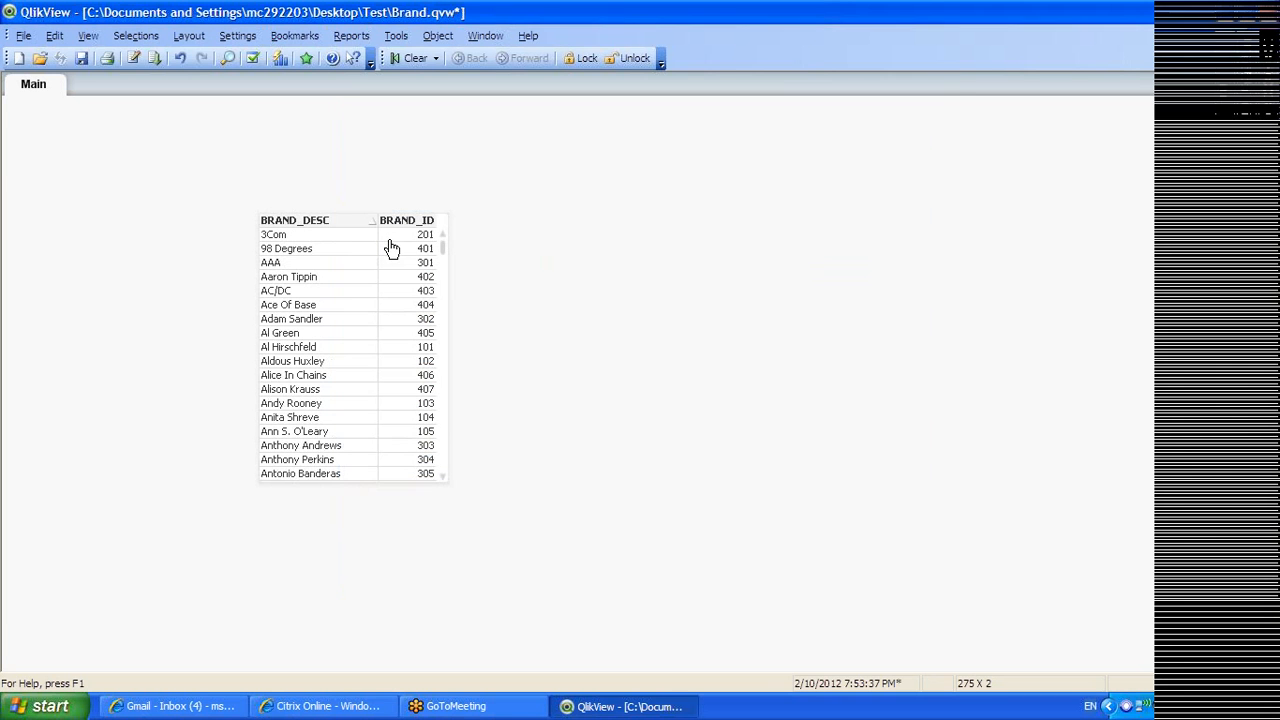
Turn the caption of the brand table box back on and apply the change
right_click(321, 225)
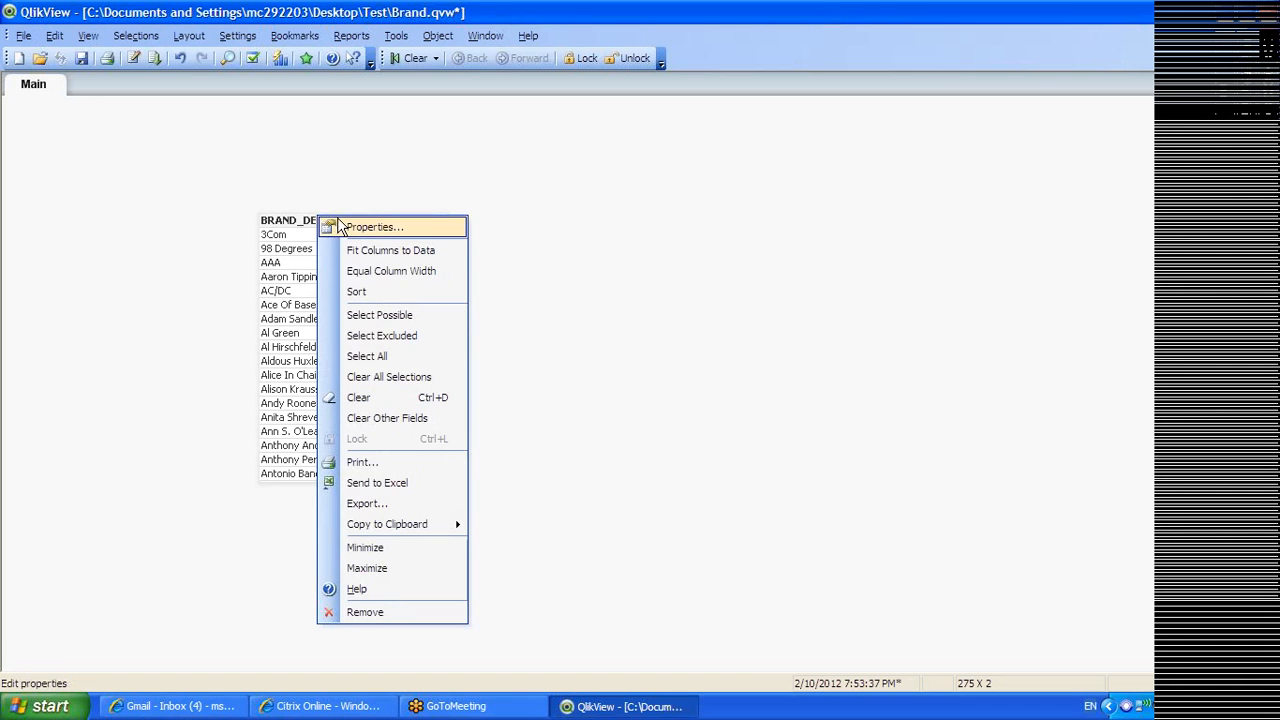
left_click(372, 227)
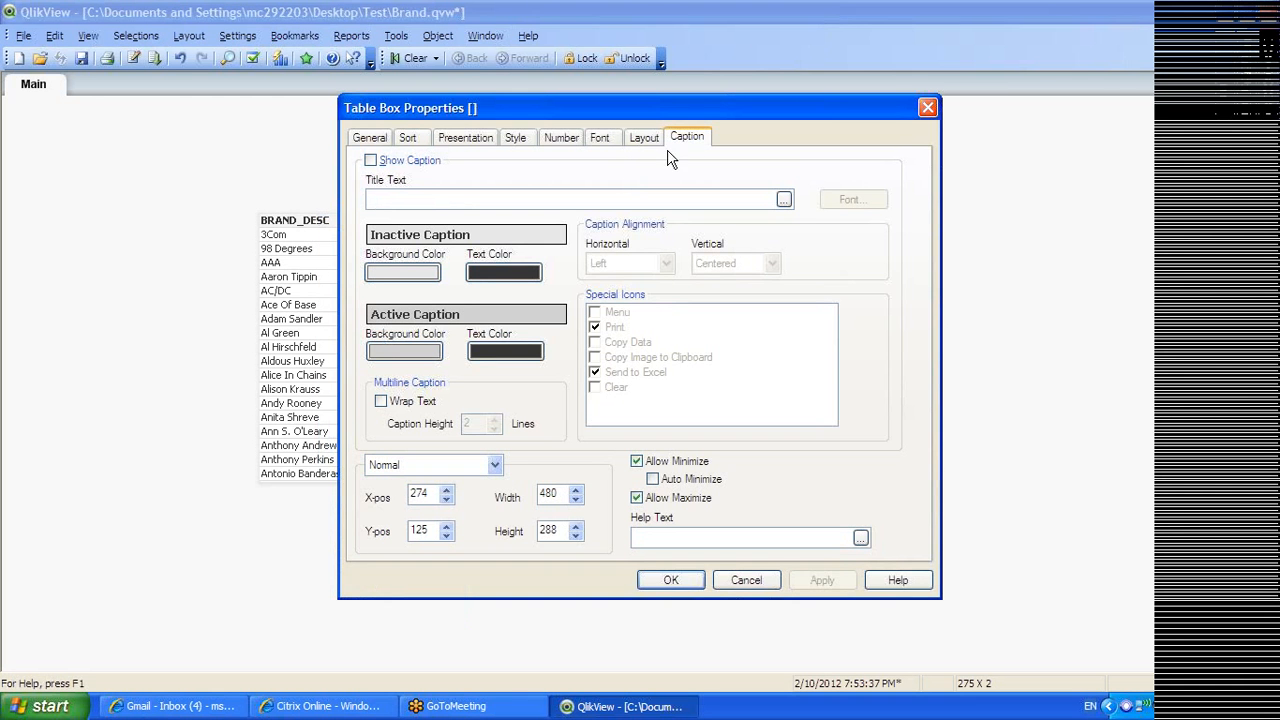
left_click(371, 161)
left_click(820, 582)
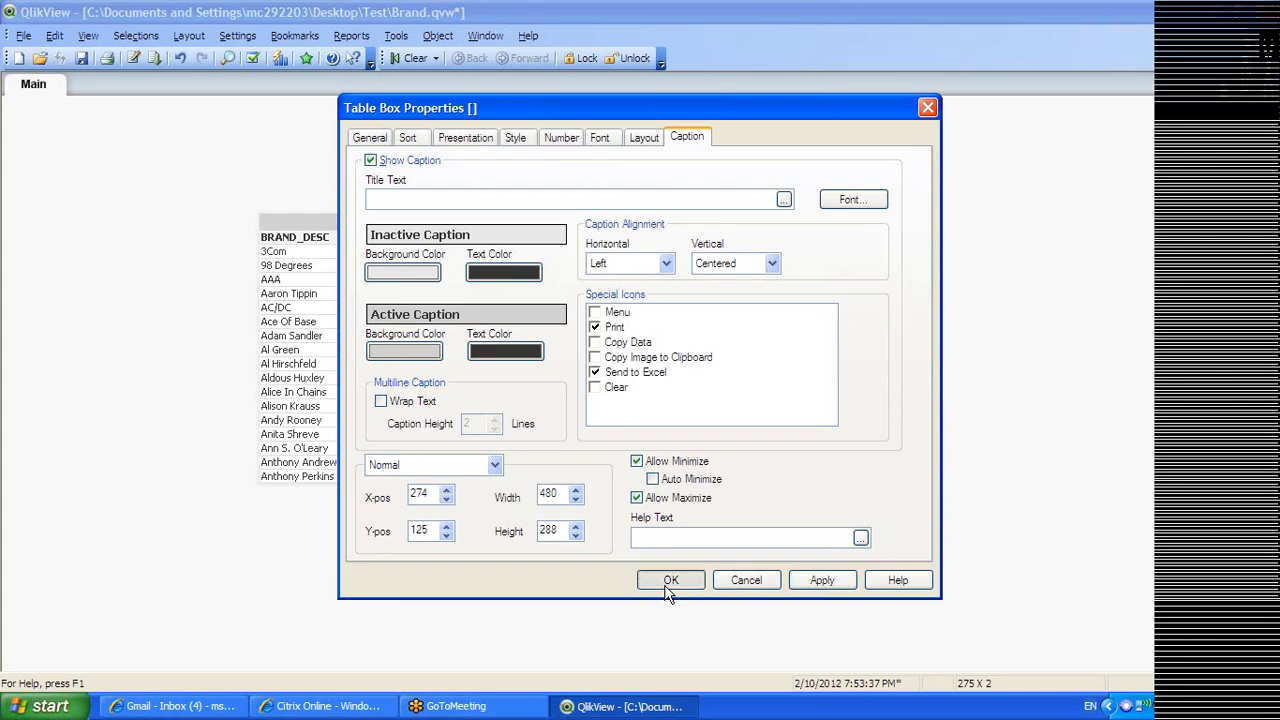
left_click(668, 582)
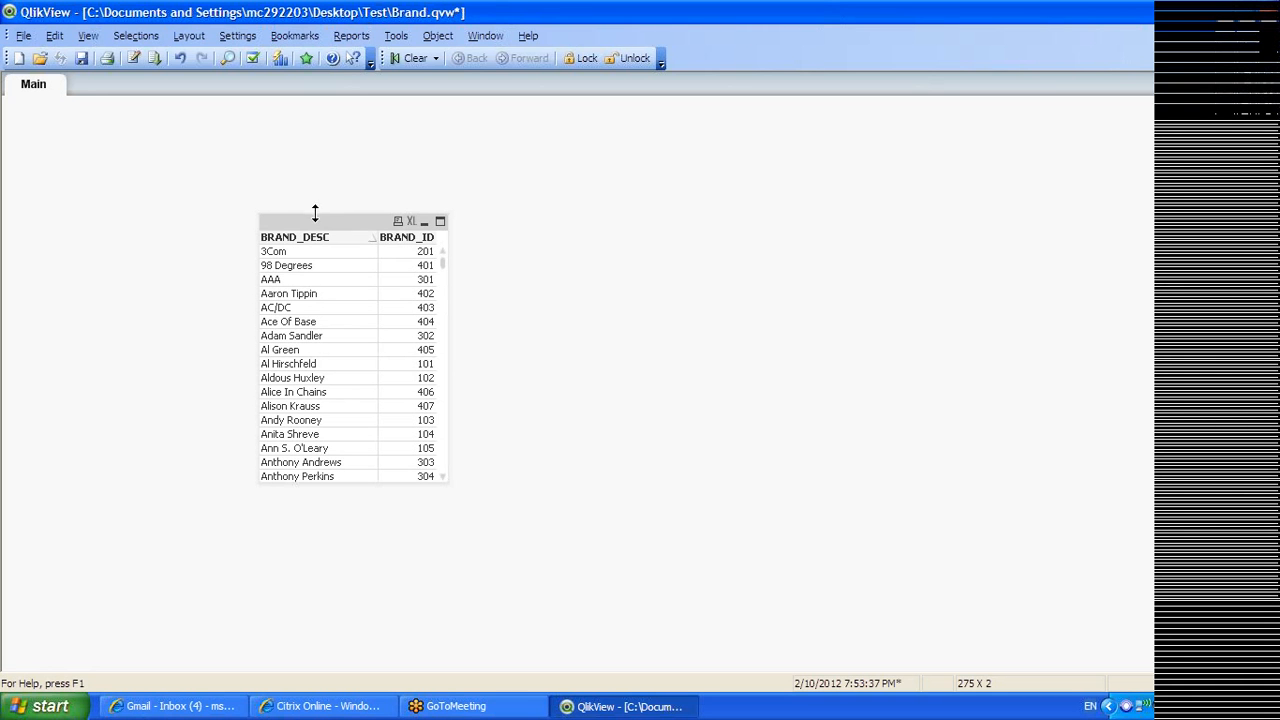
Move the brand table box toward the sheet's upper-left corner and delete it from the sheet
left_click_drag(311, 219, 130, 122)
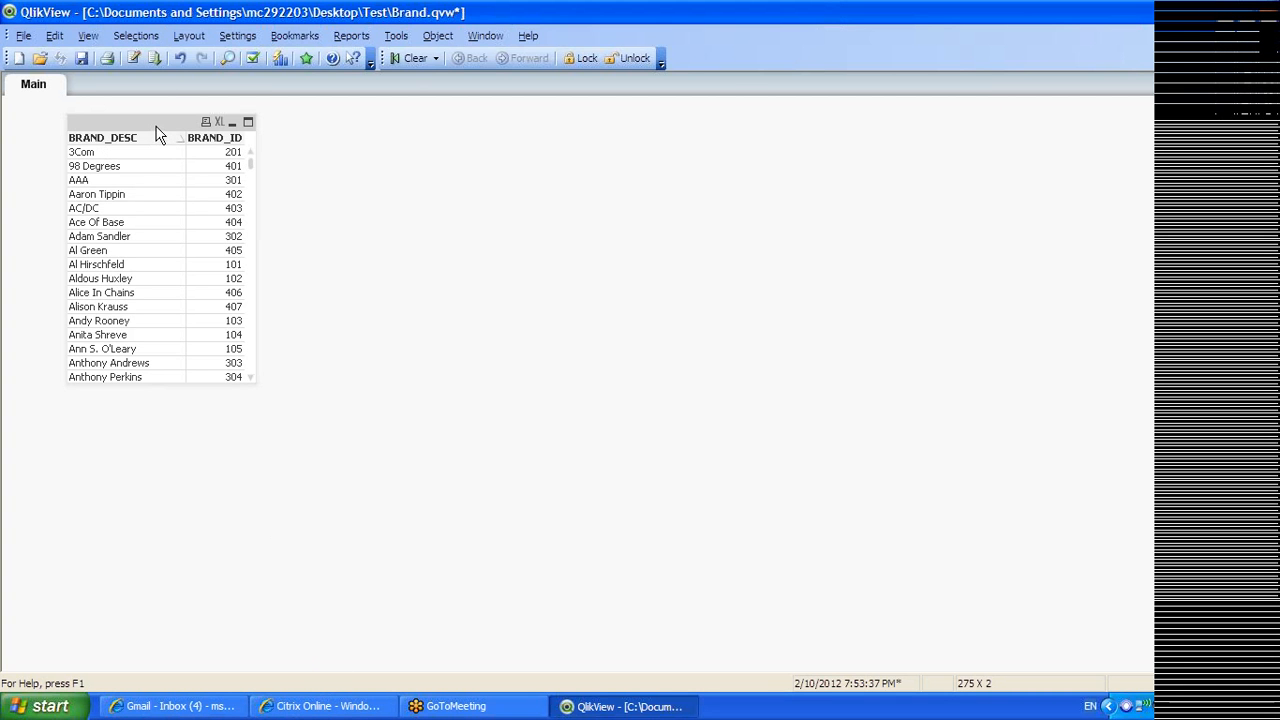
key("Delete")
key("Return")
Open the load script and add blank lines above the OLEDB CONNECT statement and below the LU_BRAND load
key("ctrl+e")
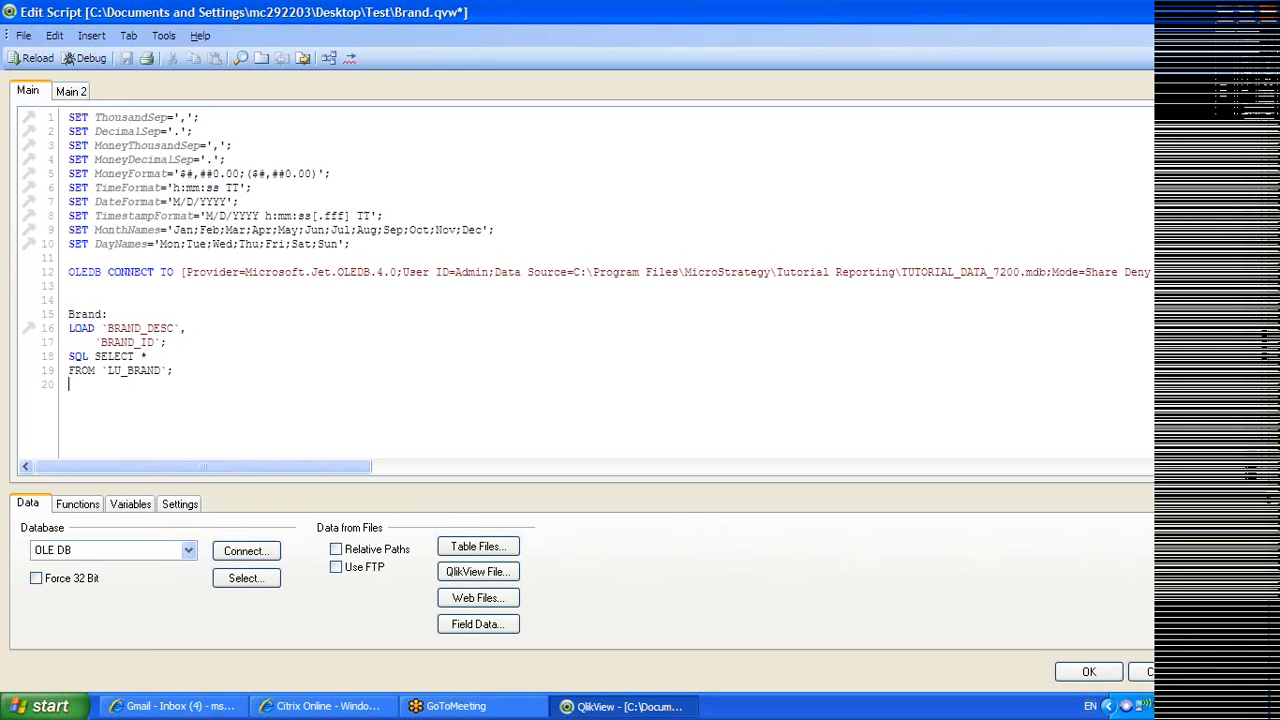
key("Return")
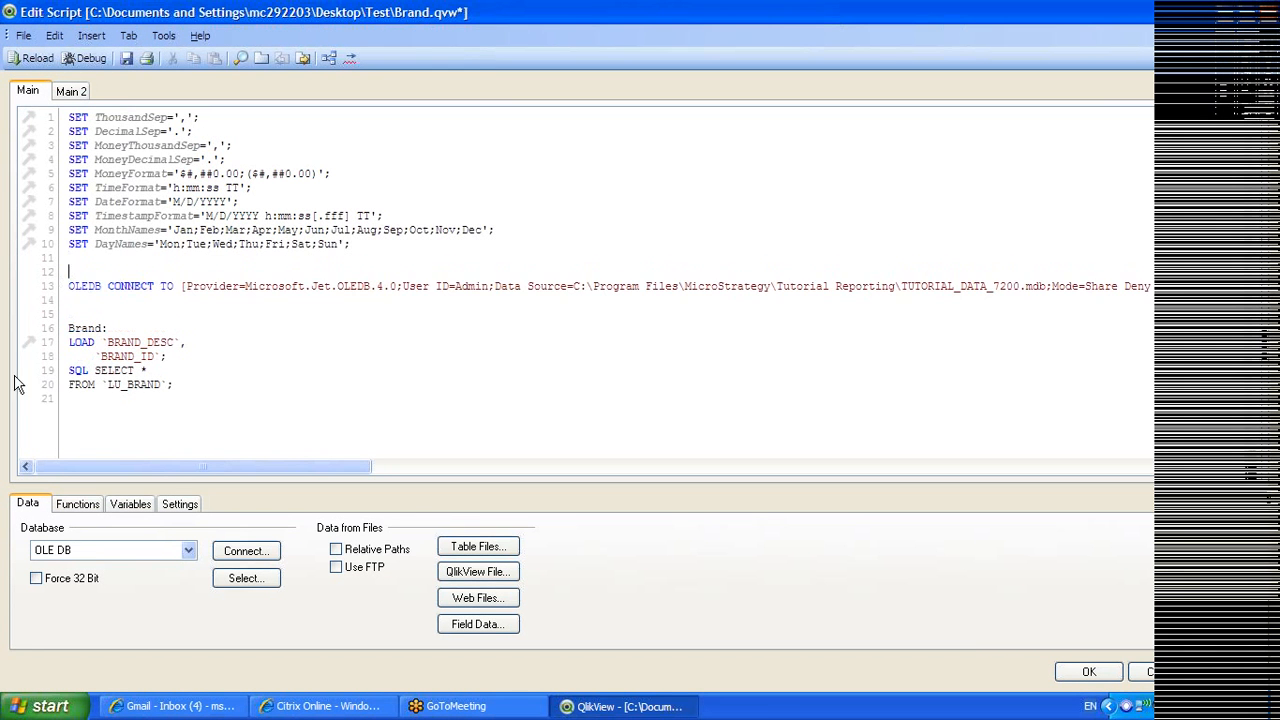
key("Return")
key("Return")
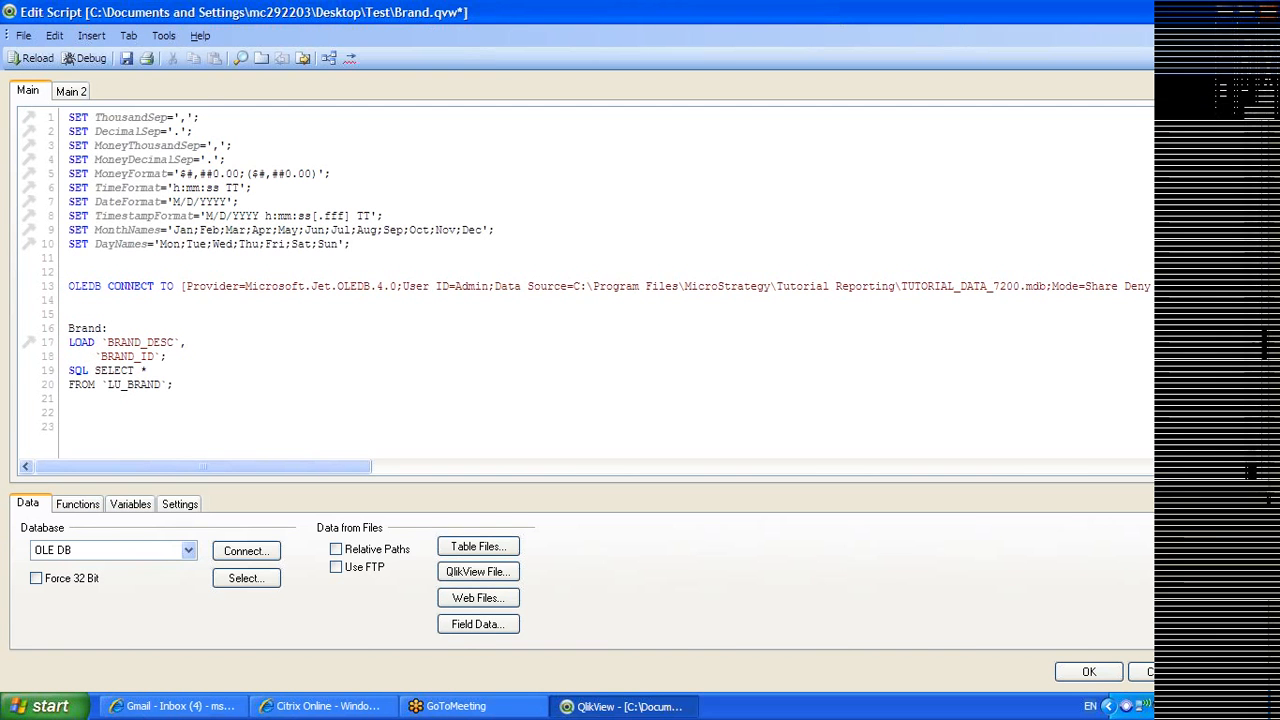
Insert a select statement with preceding load for all fields of the LU_YEAR table below the Brand load
left_click(250, 578)
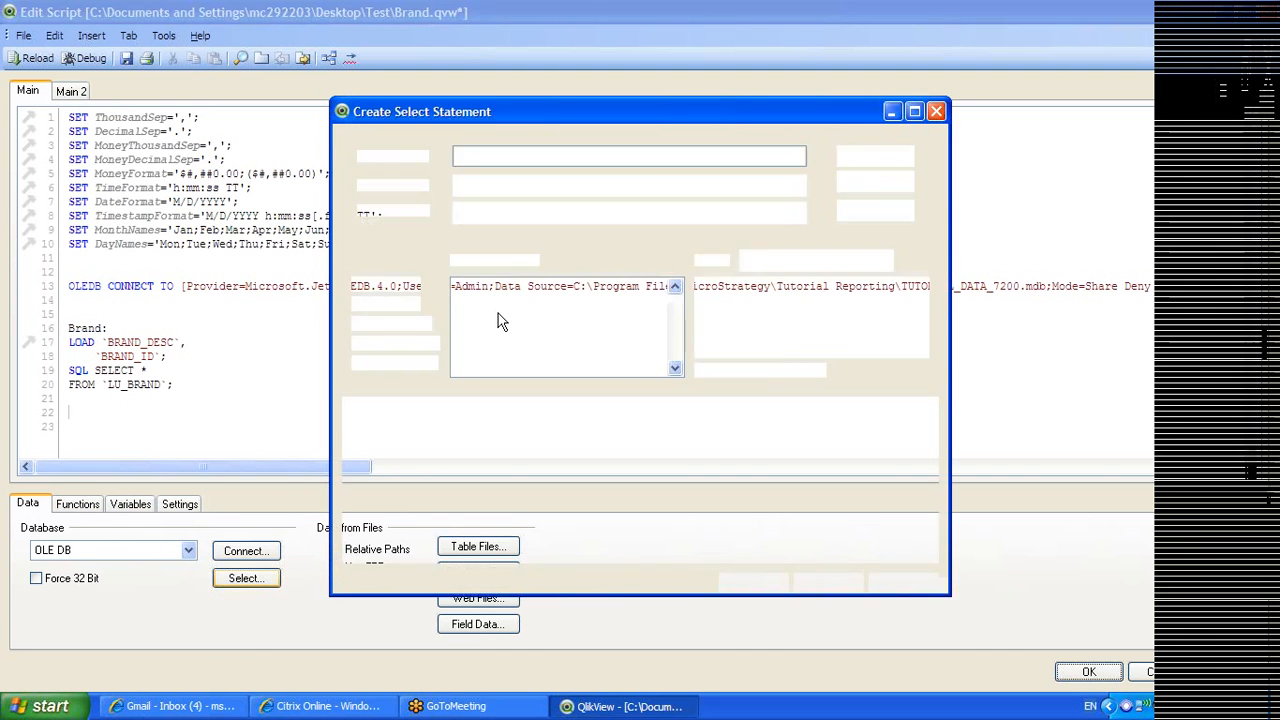
left_click(675, 368)
left_click(675, 368)
left_click(675, 368)
left_click(675, 368)
left_click(675, 368)
left_click_drag(675, 368, 674, 356)
scroll(560, 330, "up", 1)
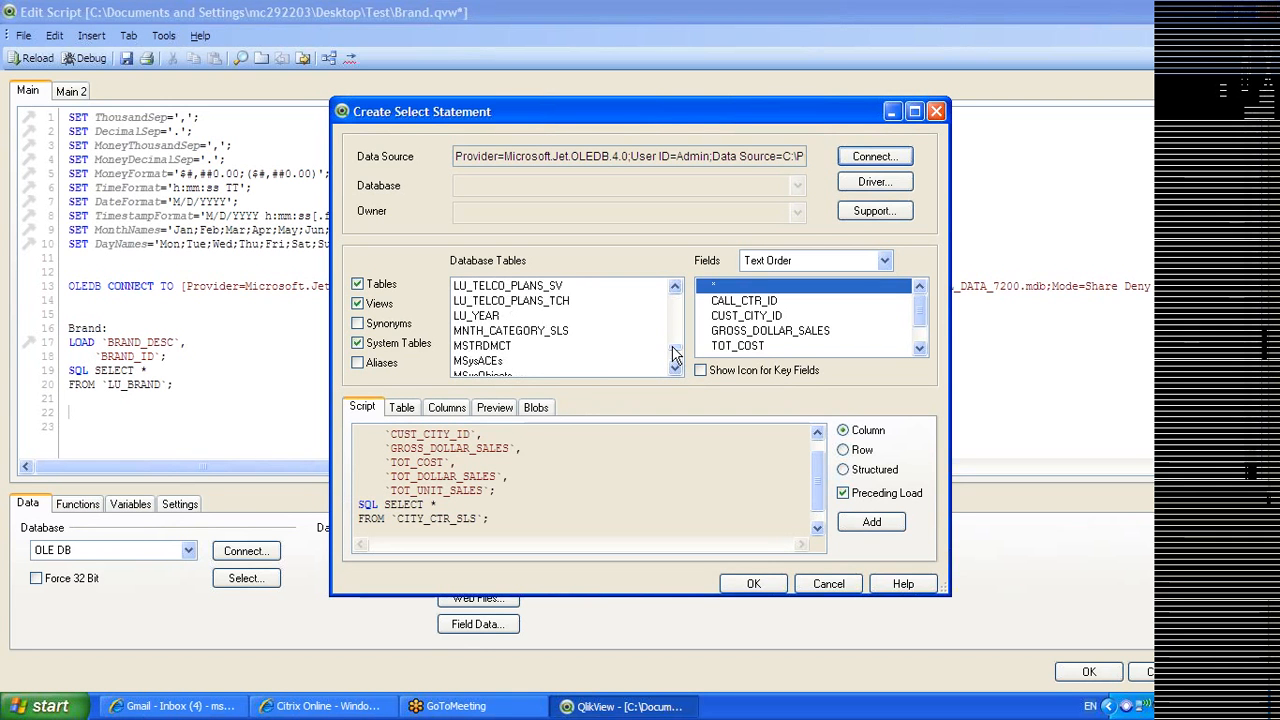
left_click(485, 318)
double_click(485, 318)
left_click(776, 522)
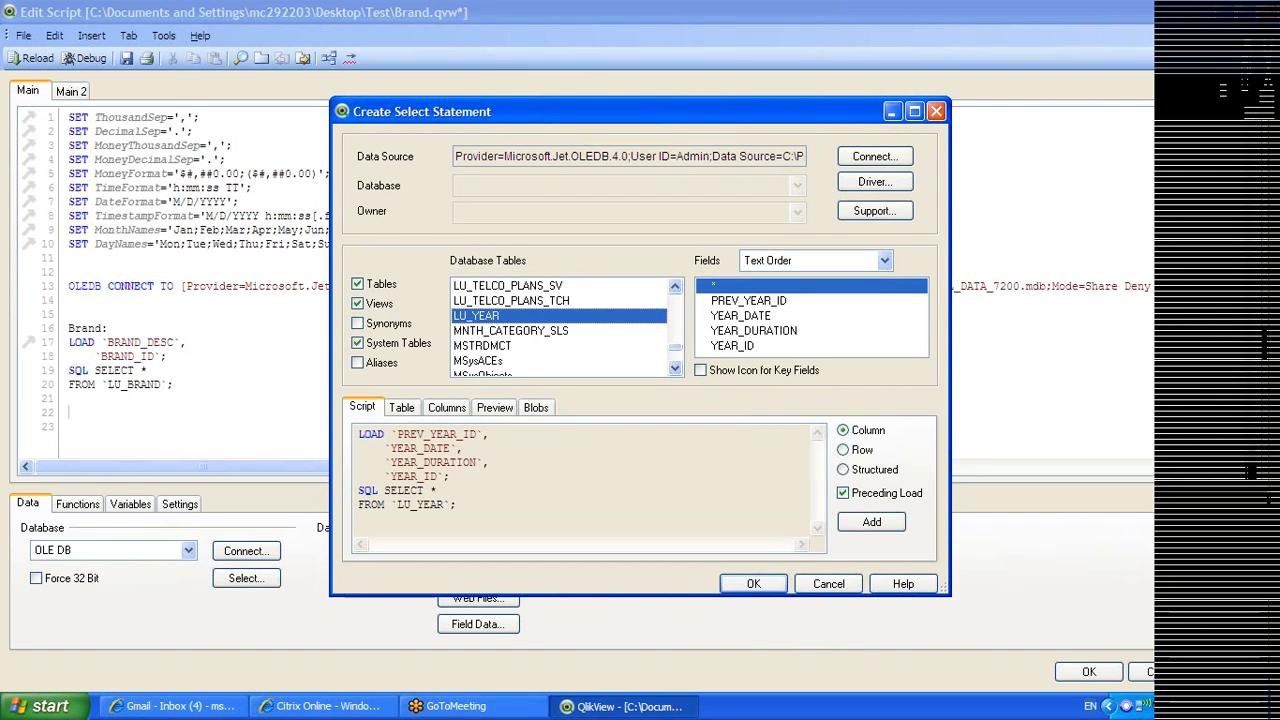
left_click(843, 493)
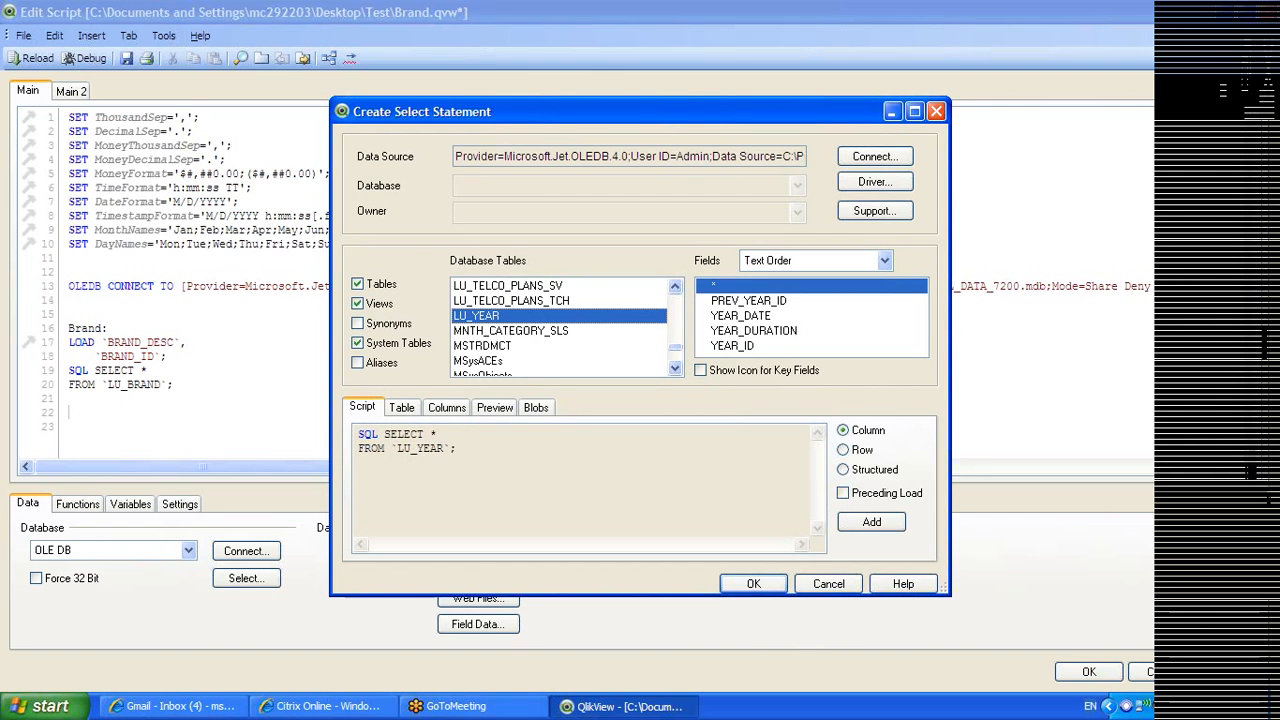
left_click(852, 497)
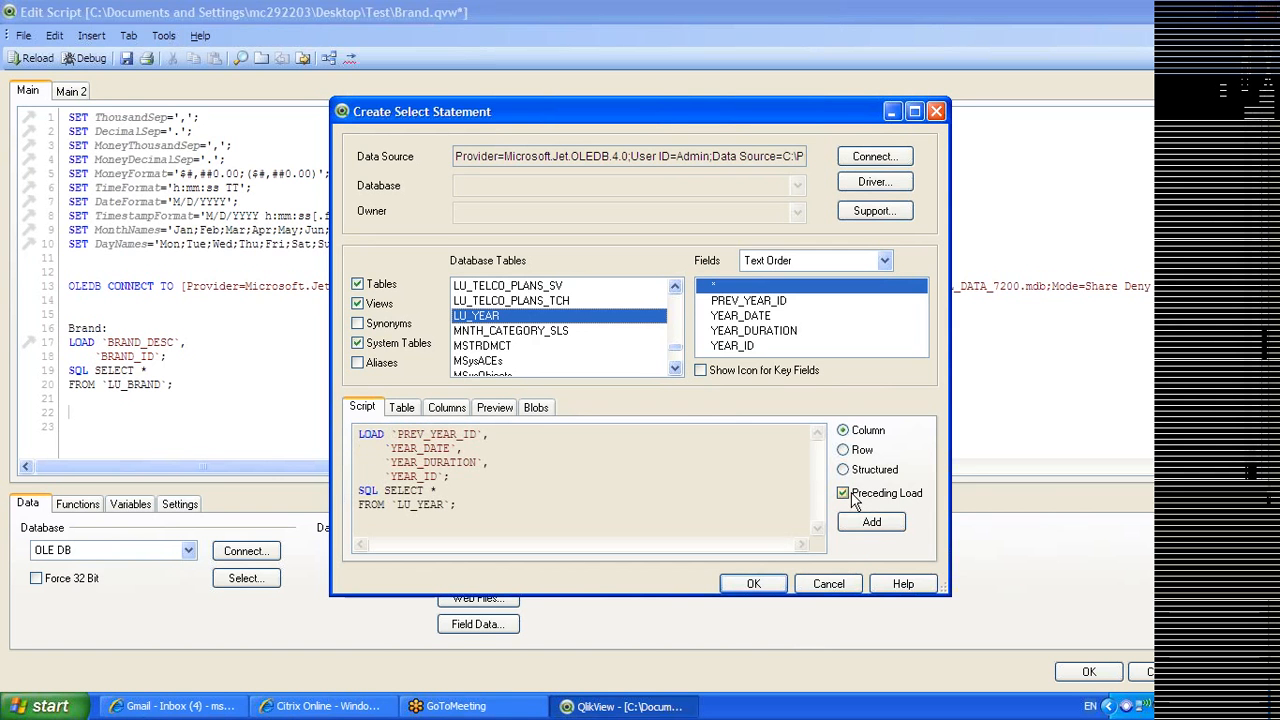
left_click(754, 586)
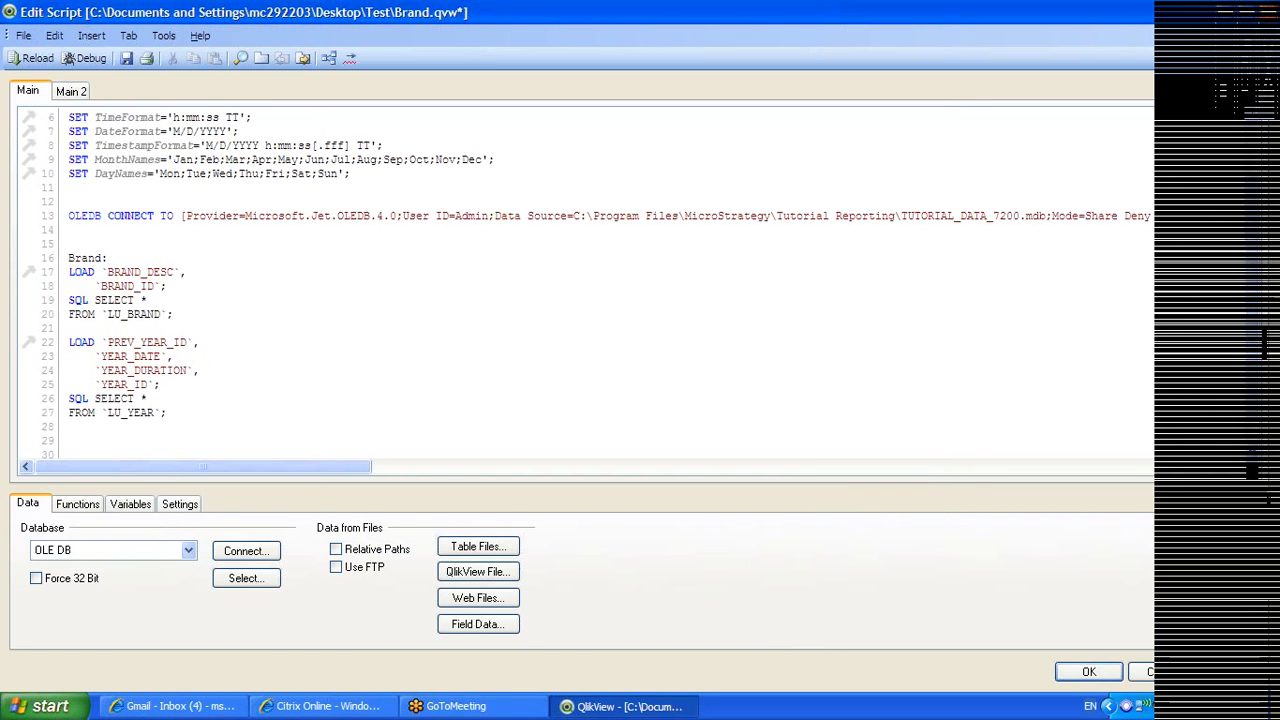
Add blank lines above the LU_YEAR load statement, label its table "Year:", and save the document
key("Return")
key("Return")
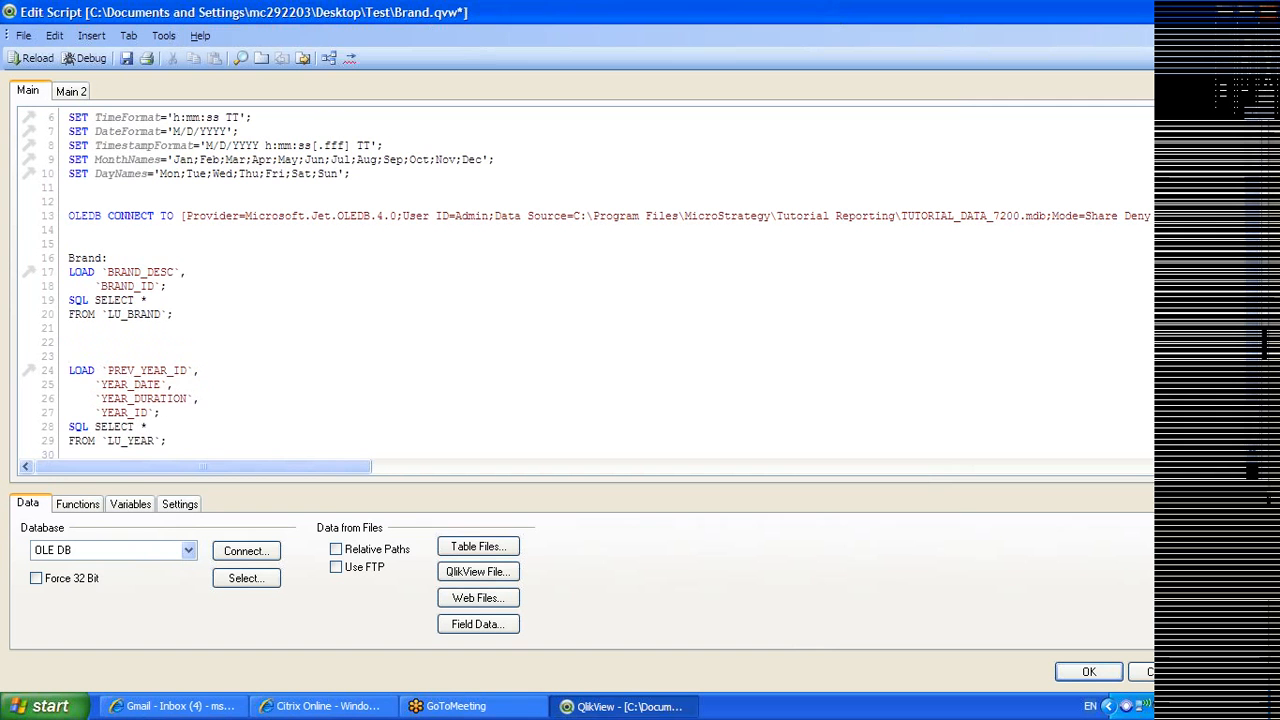
type("Year")
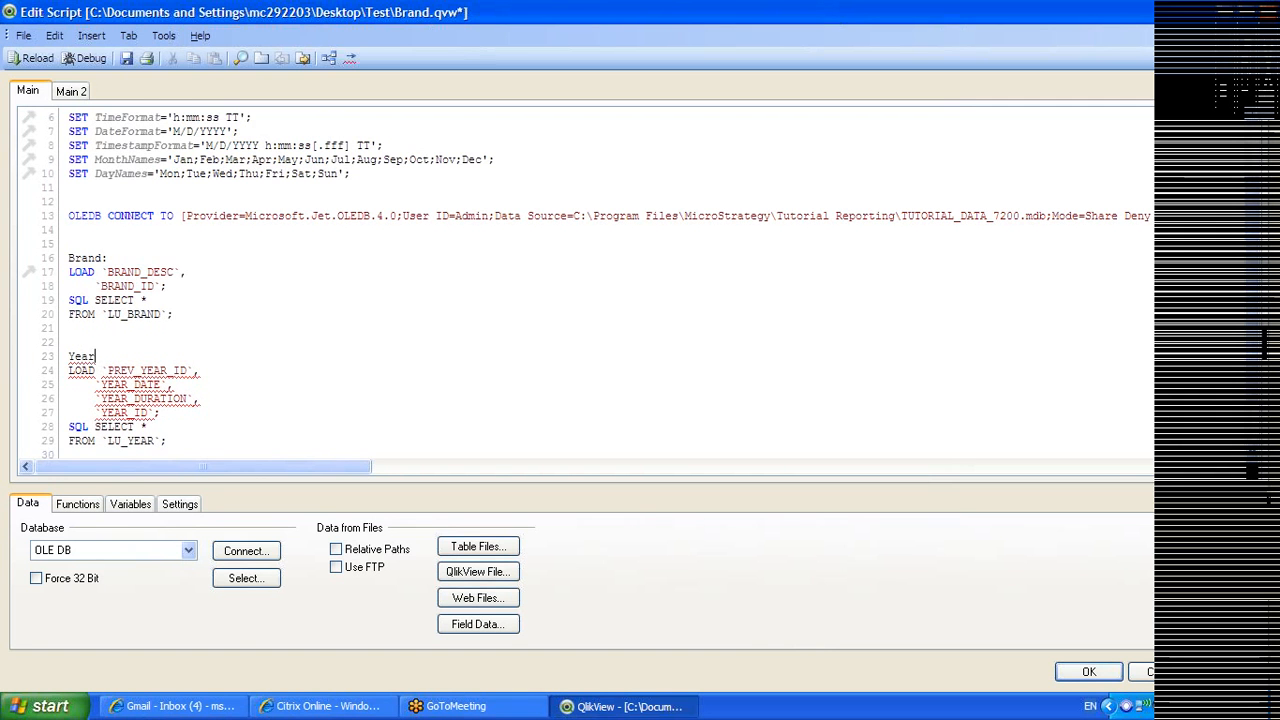
type(":")
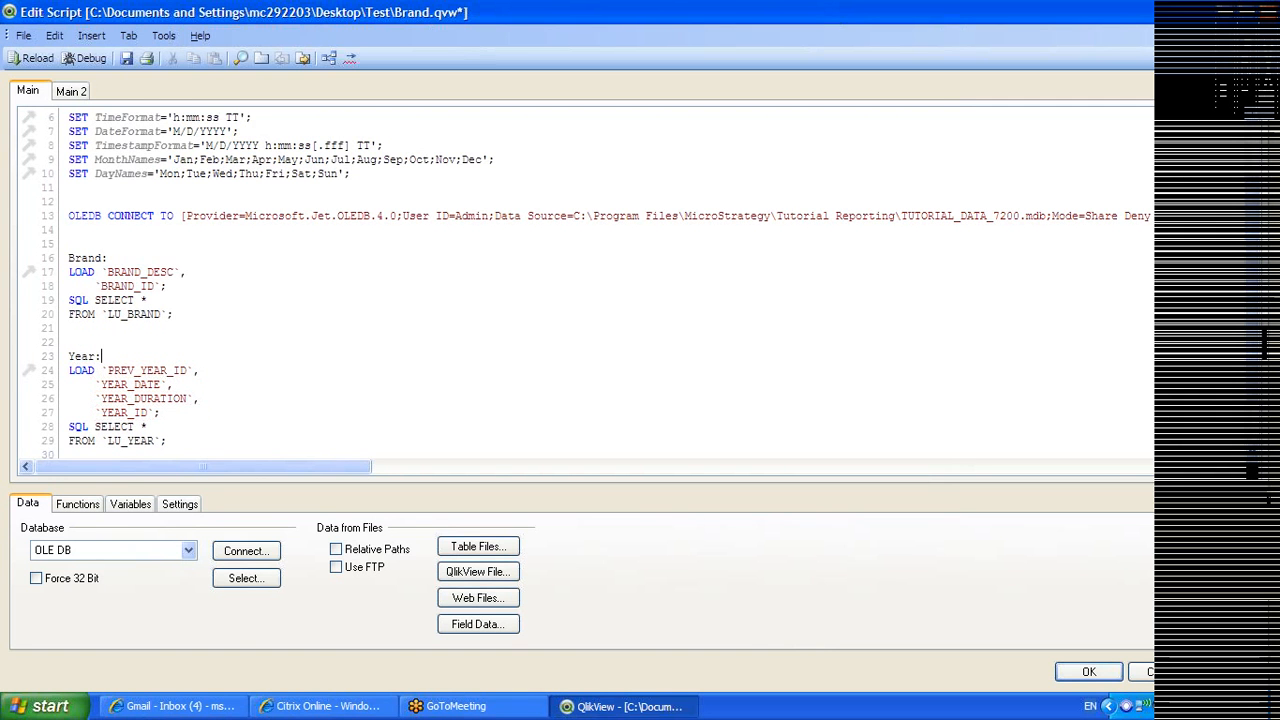
left_click(126, 58)
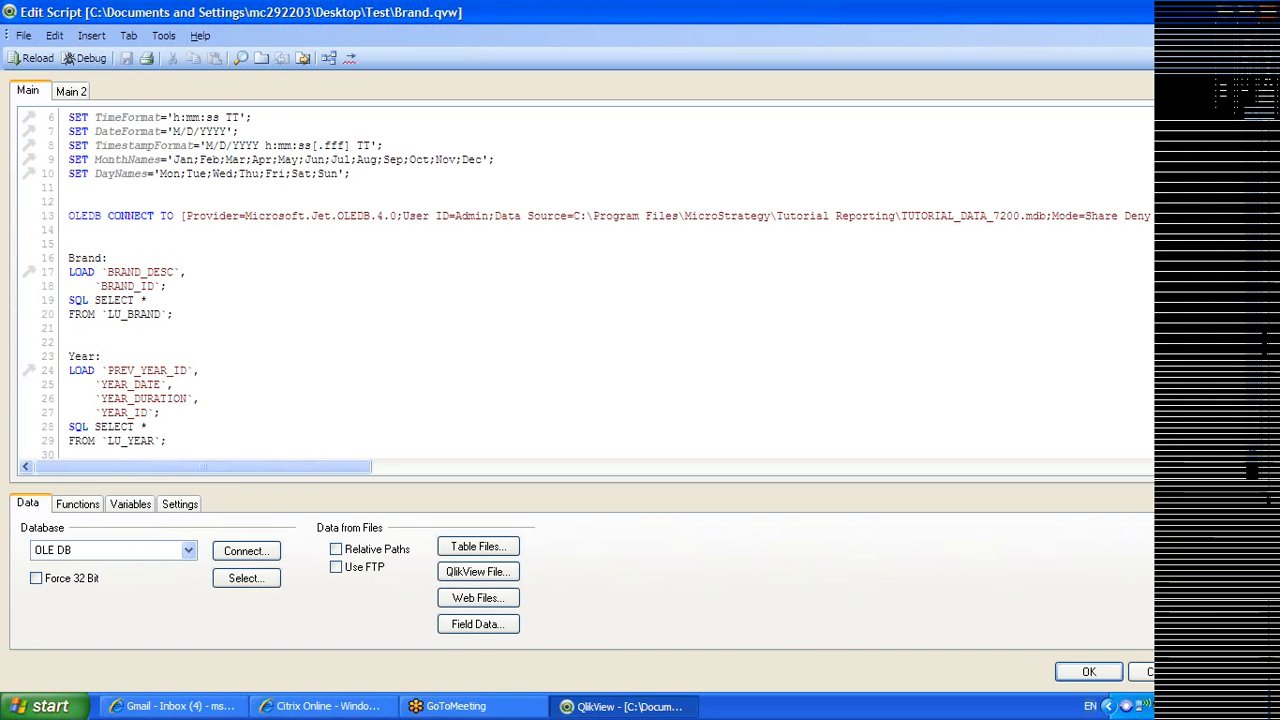
Reload the script to load the brand and year data and close the sheet properties without adding any fields
left_click(39, 62)
left_click(38, 58)
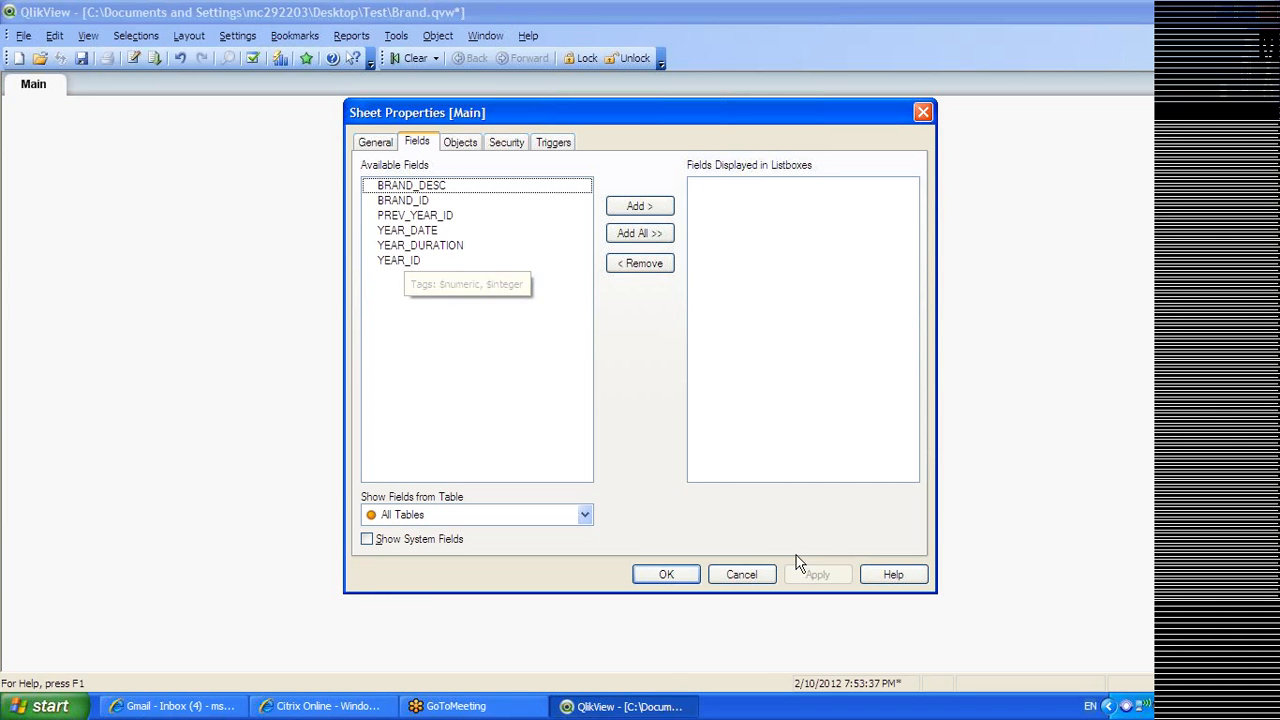
left_click(741, 574)
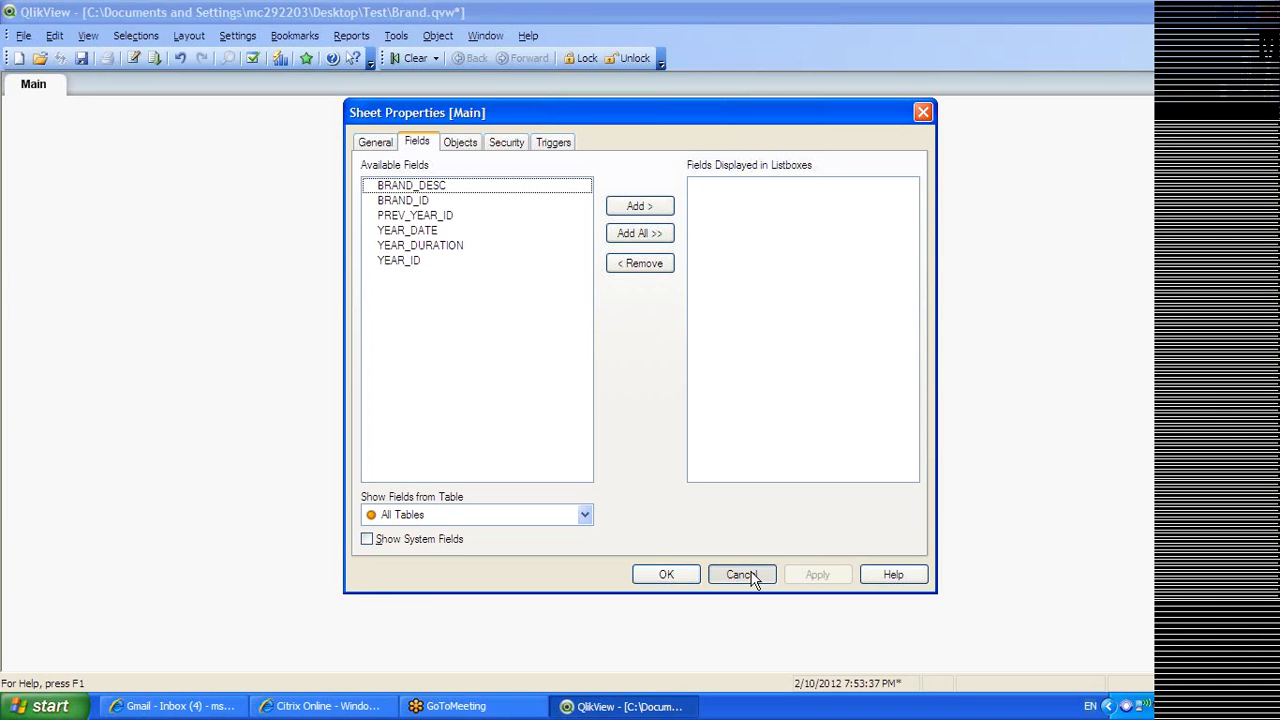
Create a table box on the Main sheet that displays all available brand and year fields
right_click(357, 340)
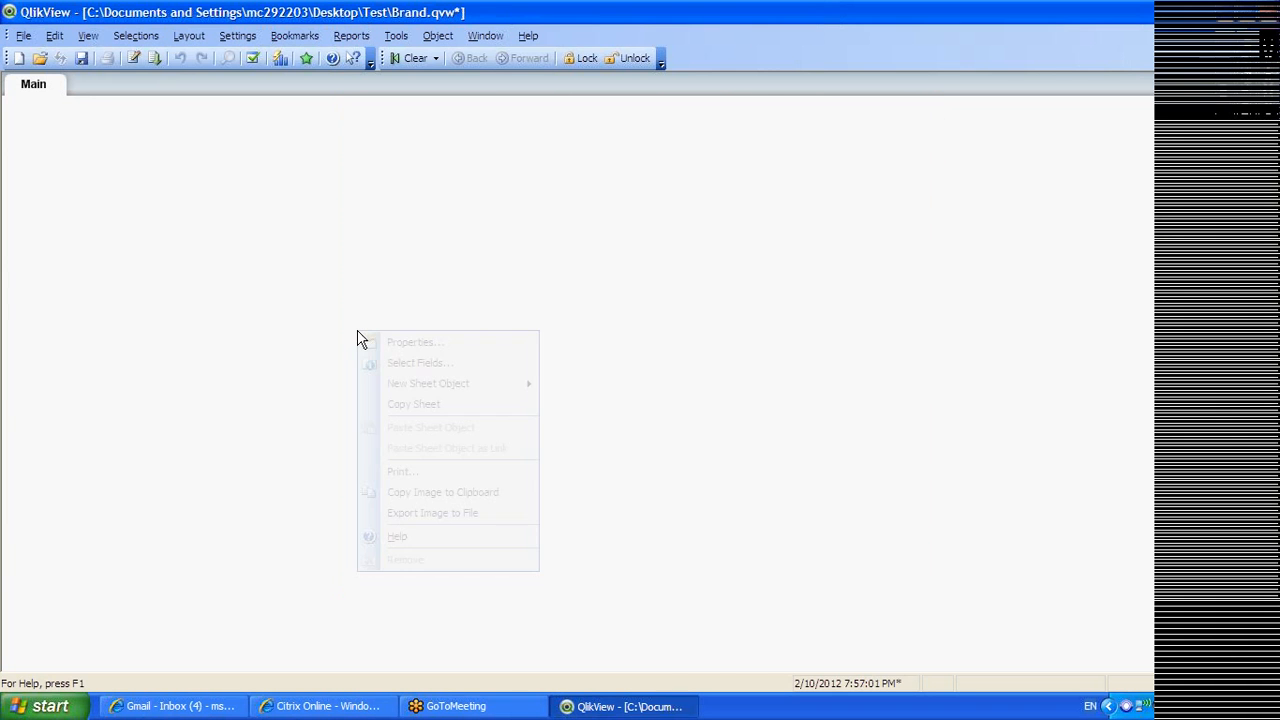
mouse_move(430, 392)
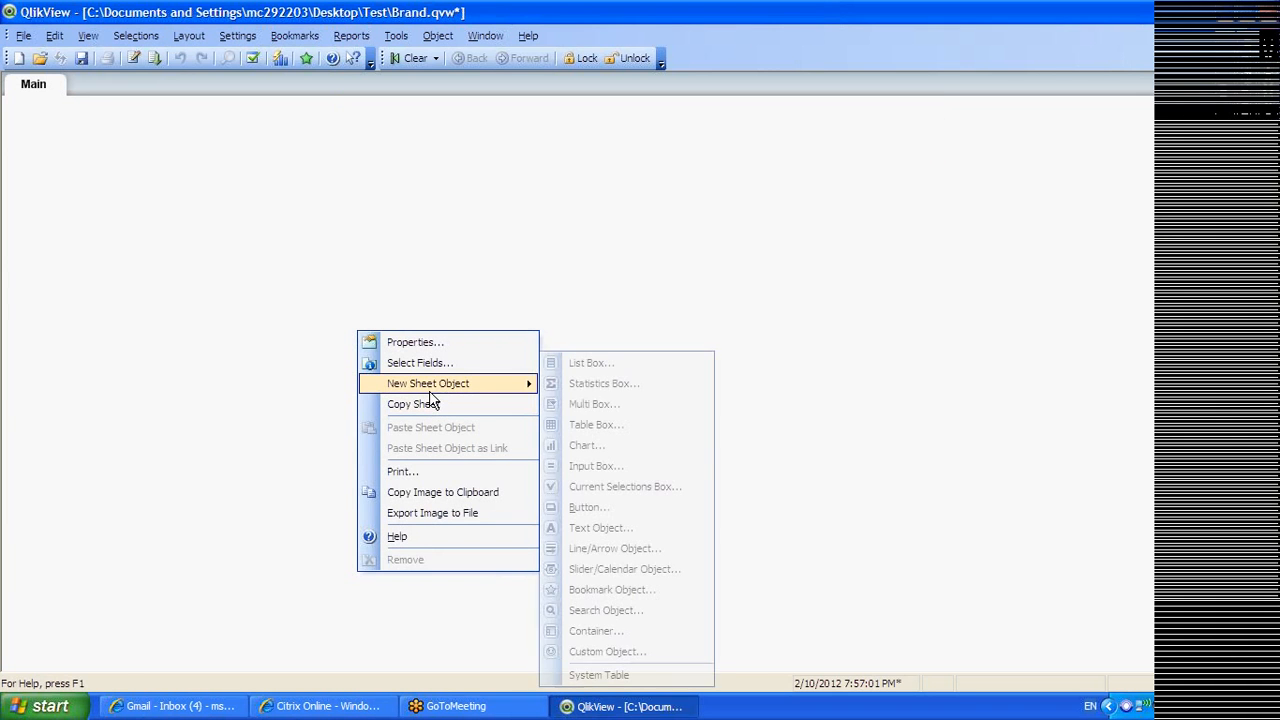
left_click(606, 426)
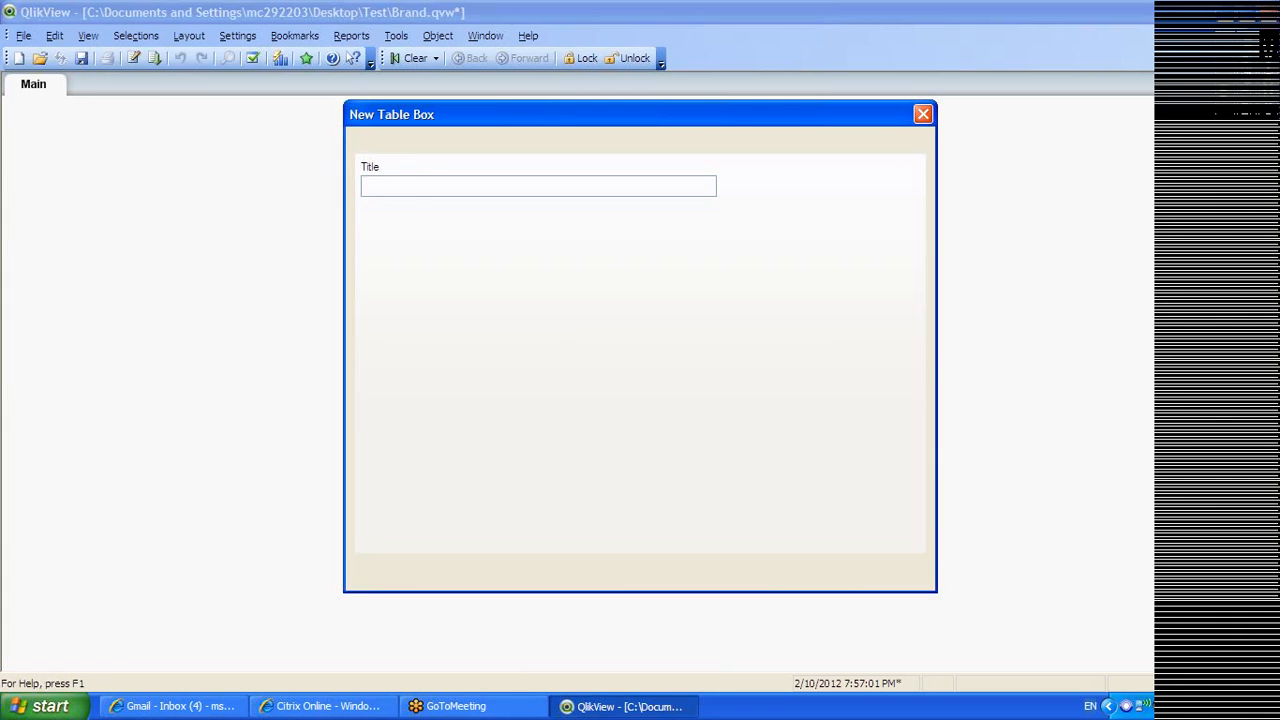
left_click(816, 574)
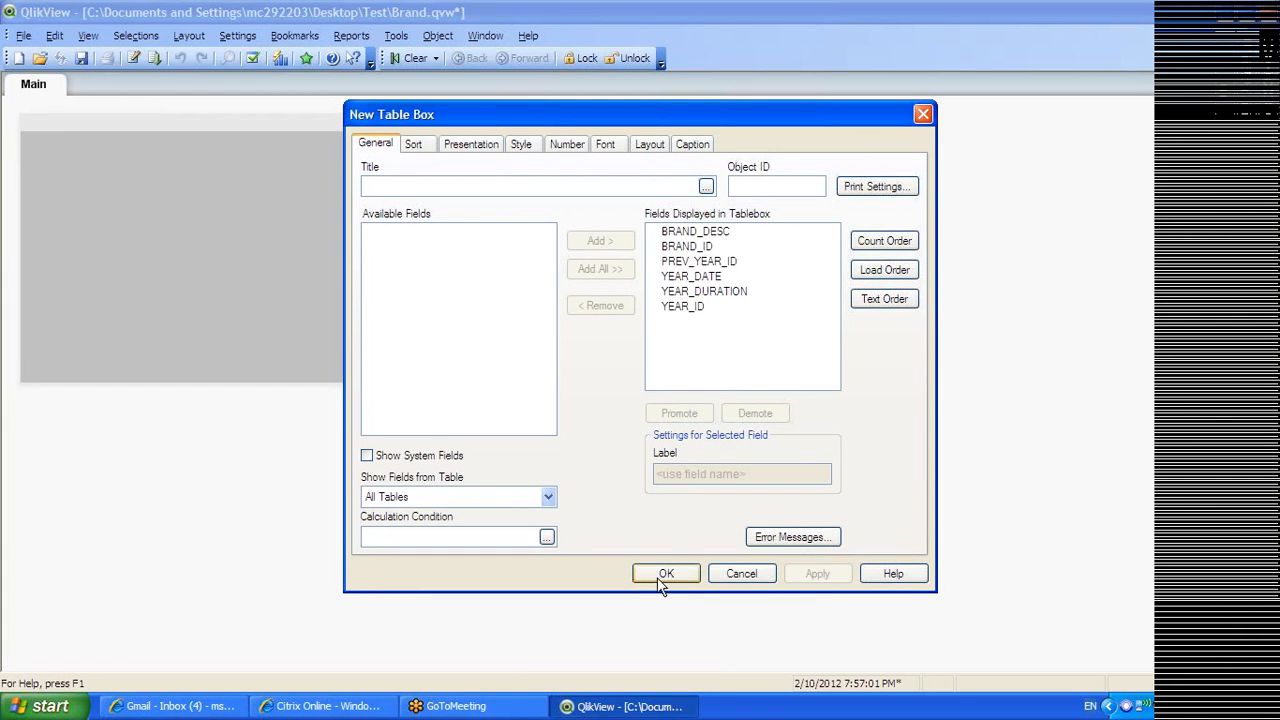
left_click(664, 576)
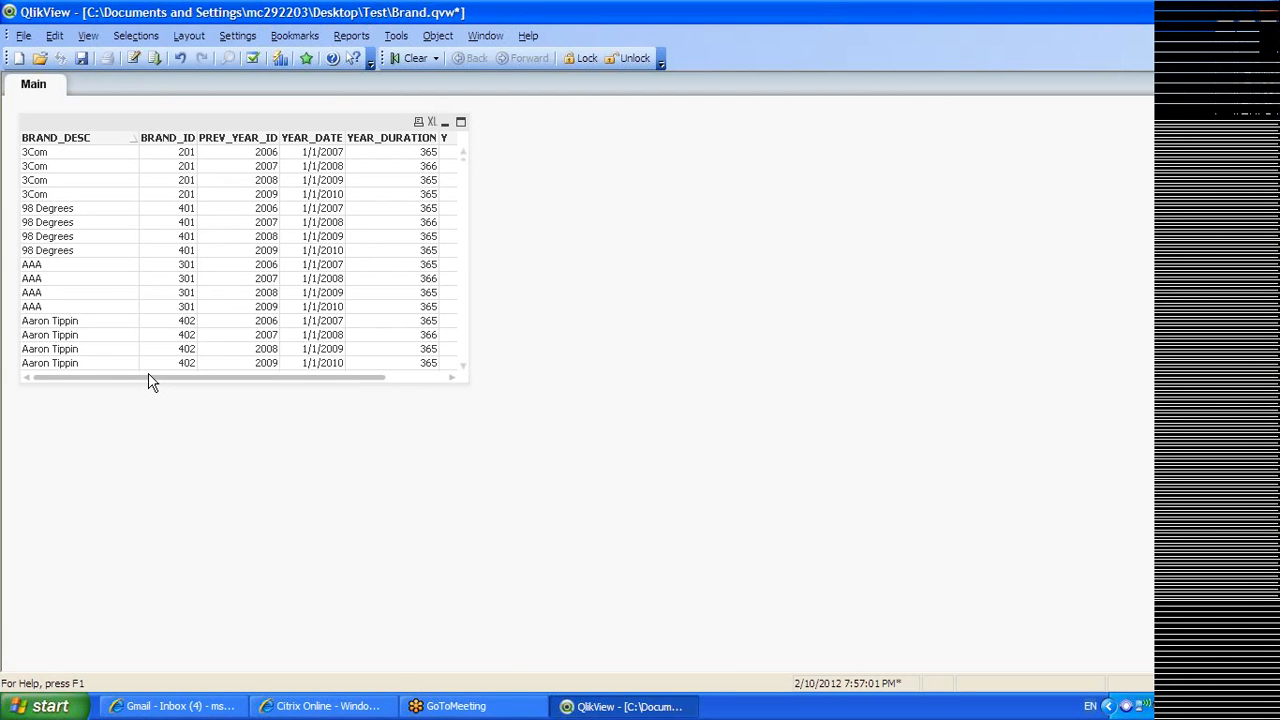
Delete the table box with the brand and year fields from the sheet
left_click(293, 127)
key("Delete")
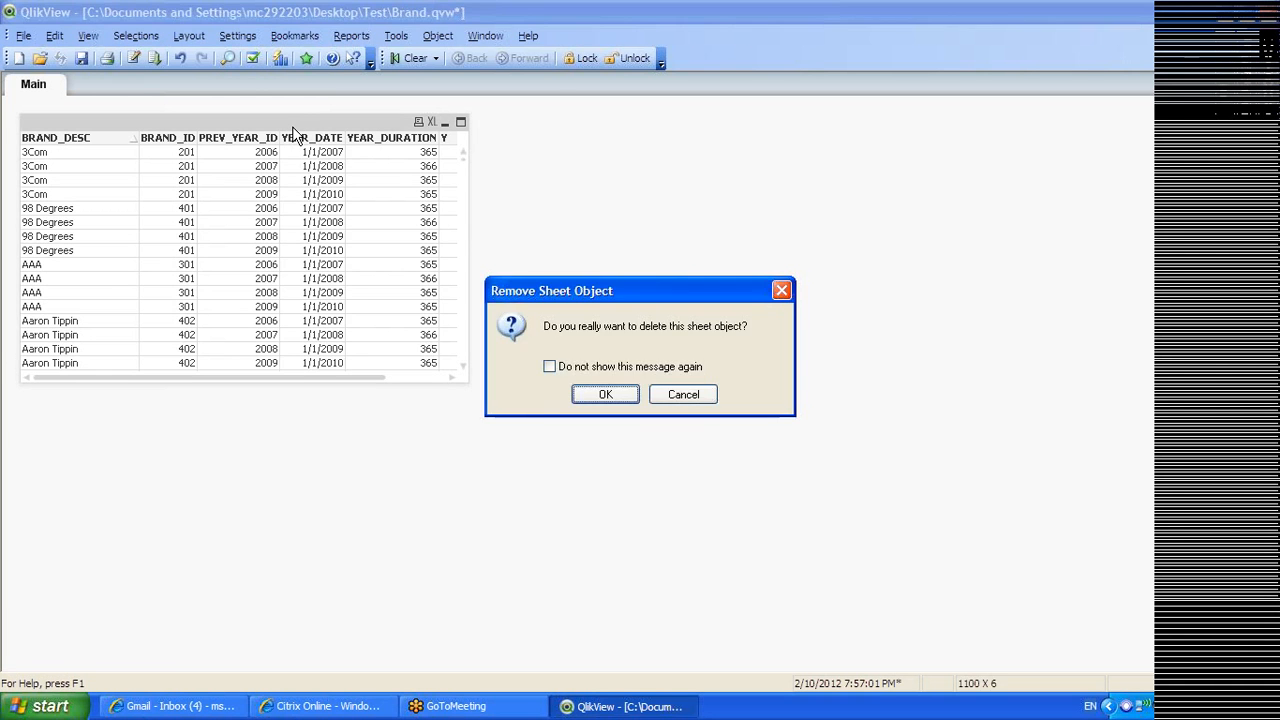
key("Return")
Open the load script and insert a select statement with preceding load for all fields of the LU_REGION table
key("ctrl+e")
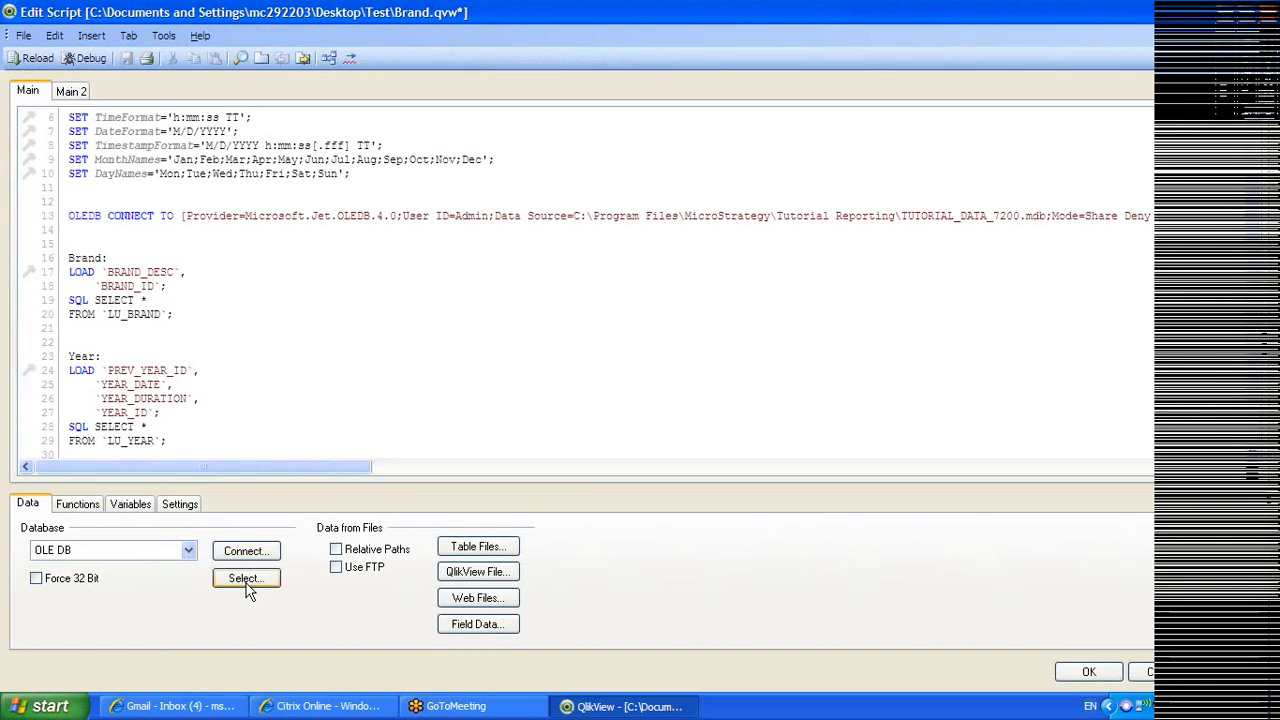
left_click(247, 588)
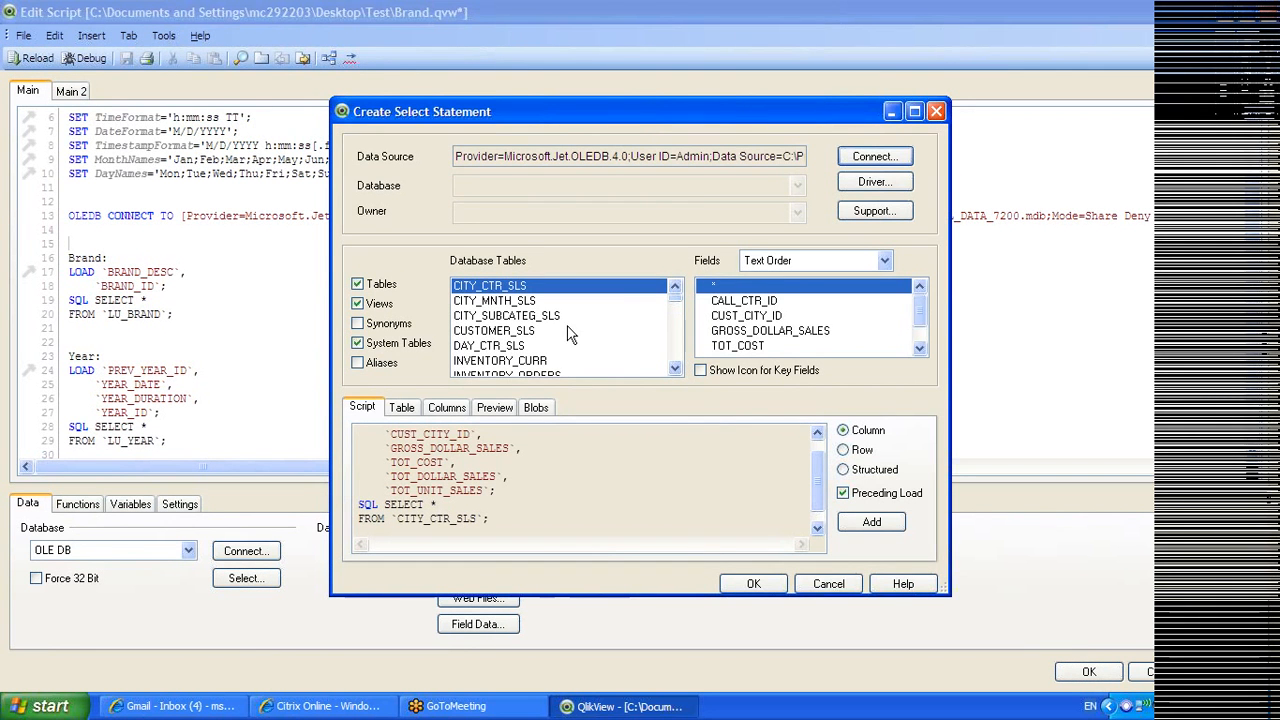
left_click_drag(673, 297, 661, 348)
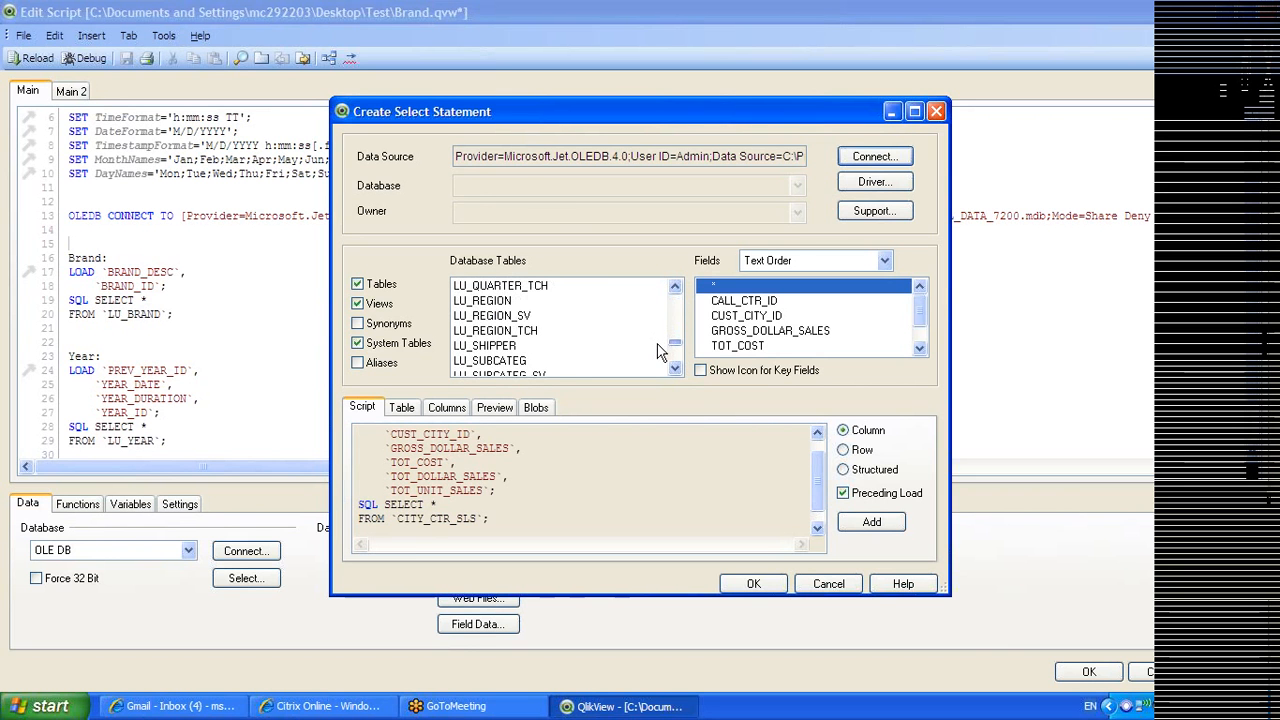
double_click(486, 300)
left_click(777, 523)
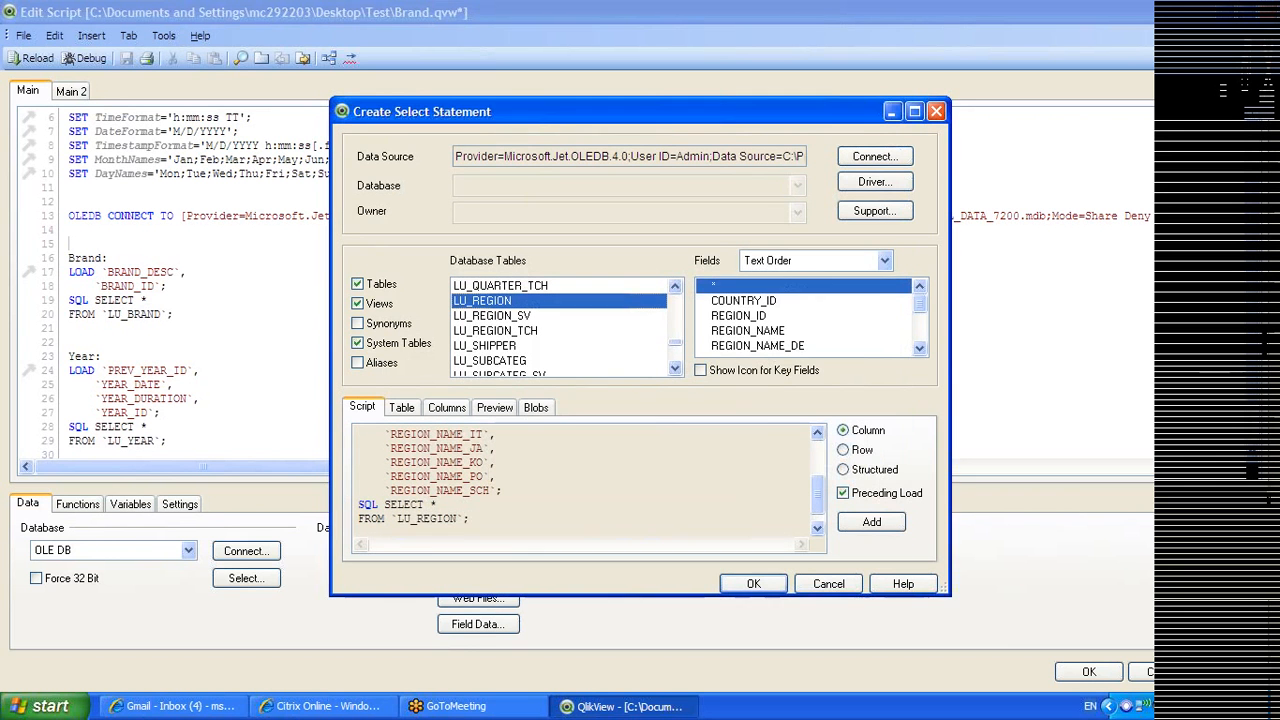
left_click(770, 590)
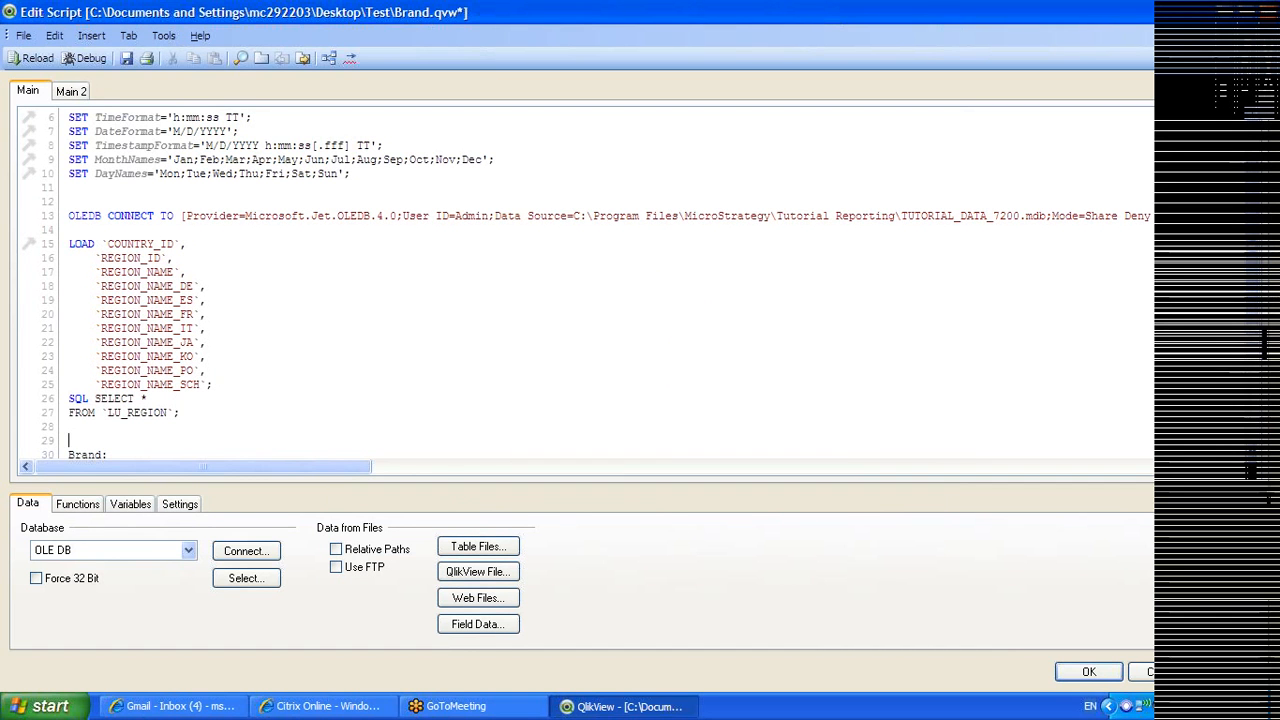
Move the LU_REGION load statement below the Year load and remove the extra blank lines above the "Brand:" label
left_click_drag(180, 412, 70, 244)
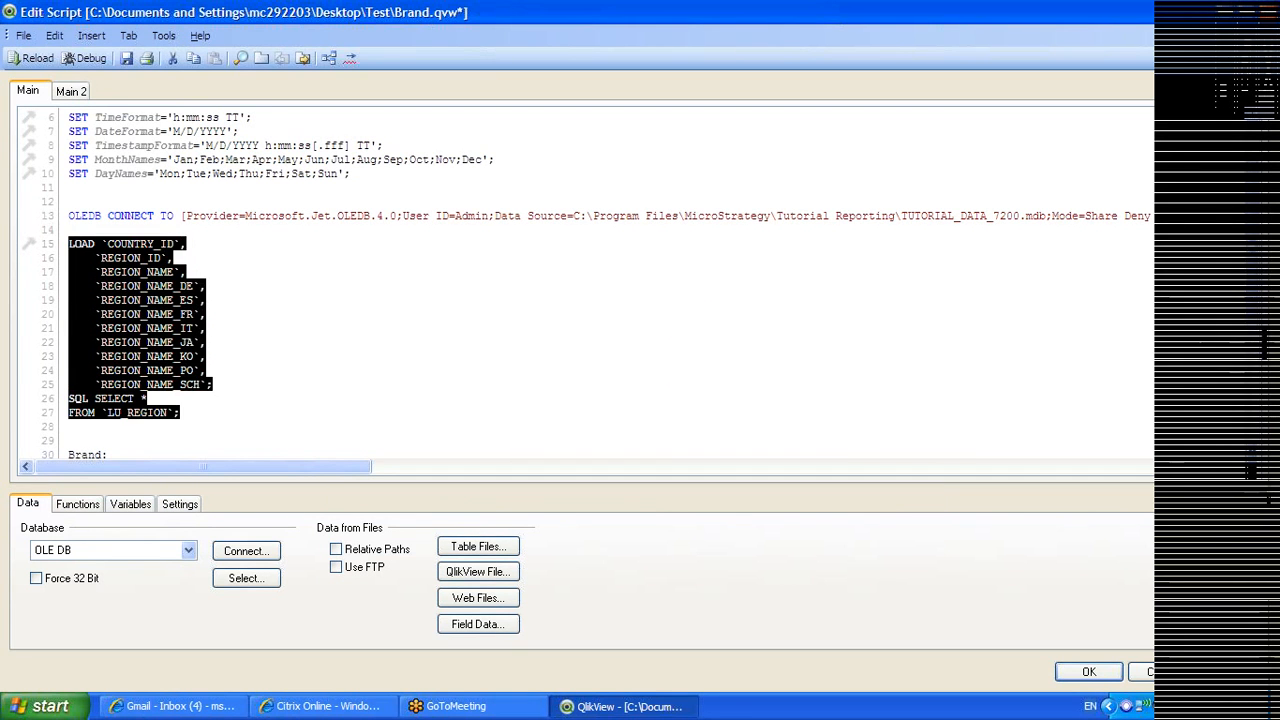
key("ctrl+x")
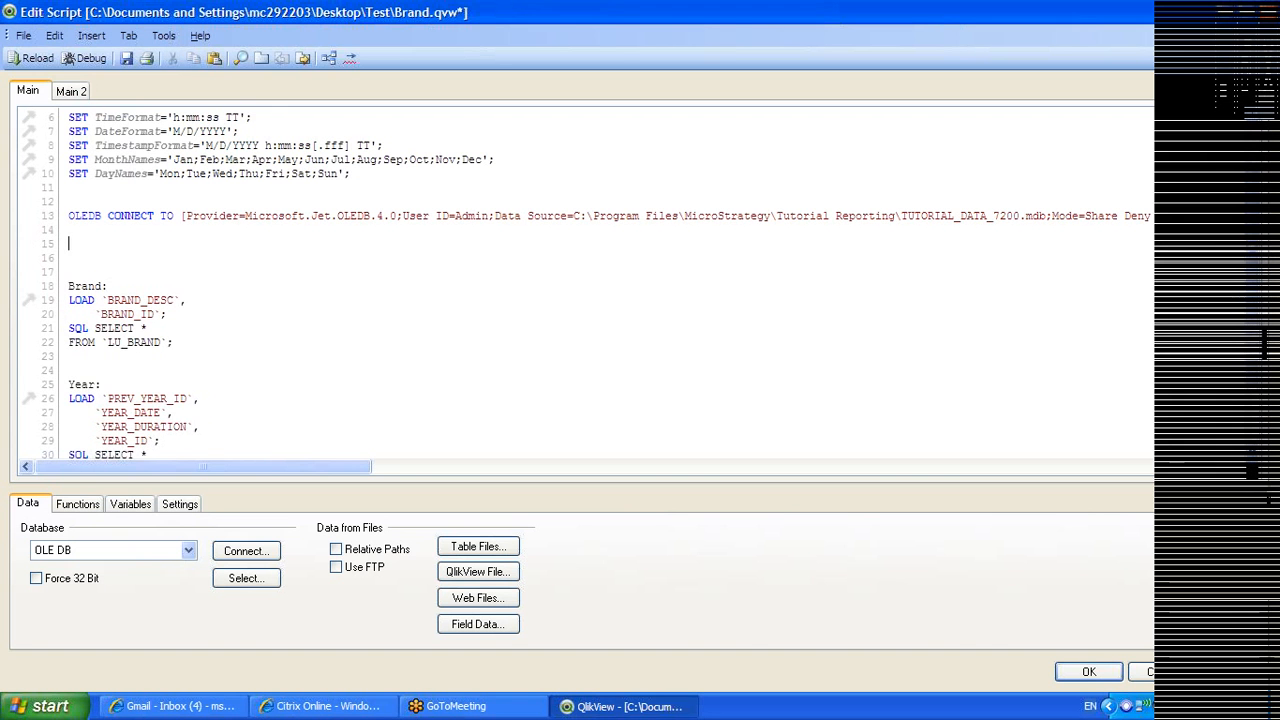
key("Delete")
key("Delete")
key("Delete")
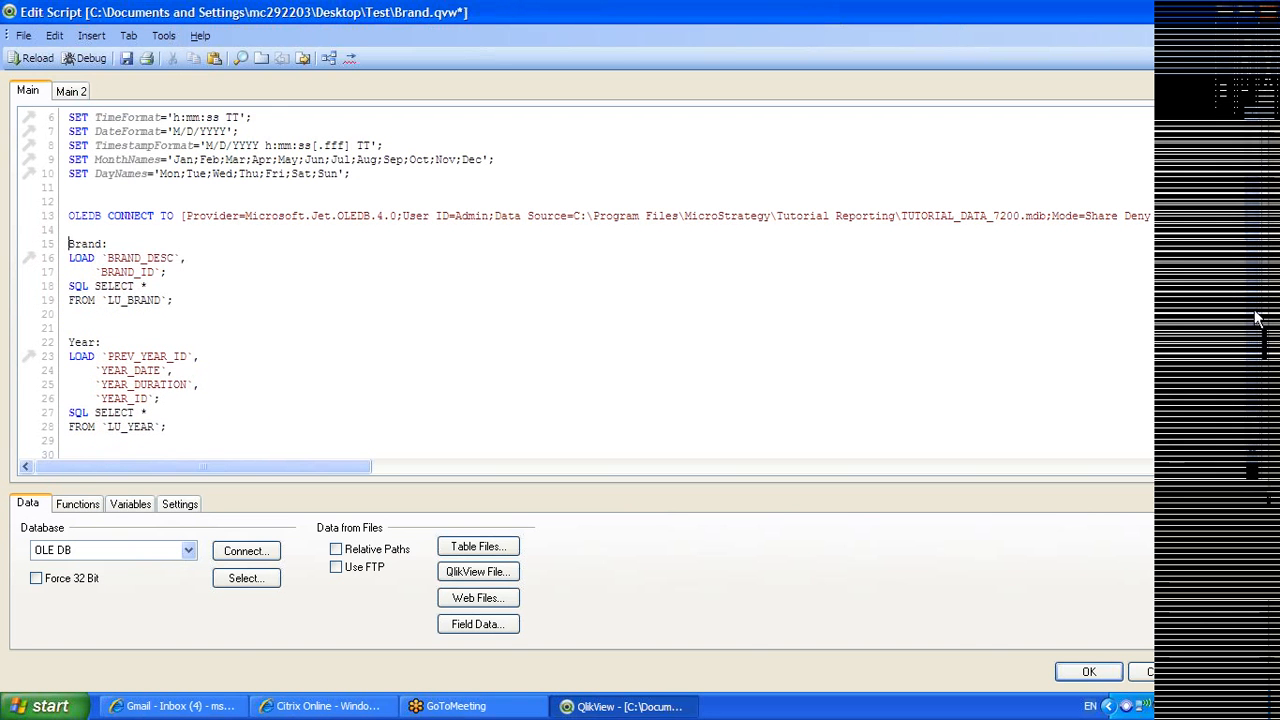
scroll(1255, 318, "down", 1)
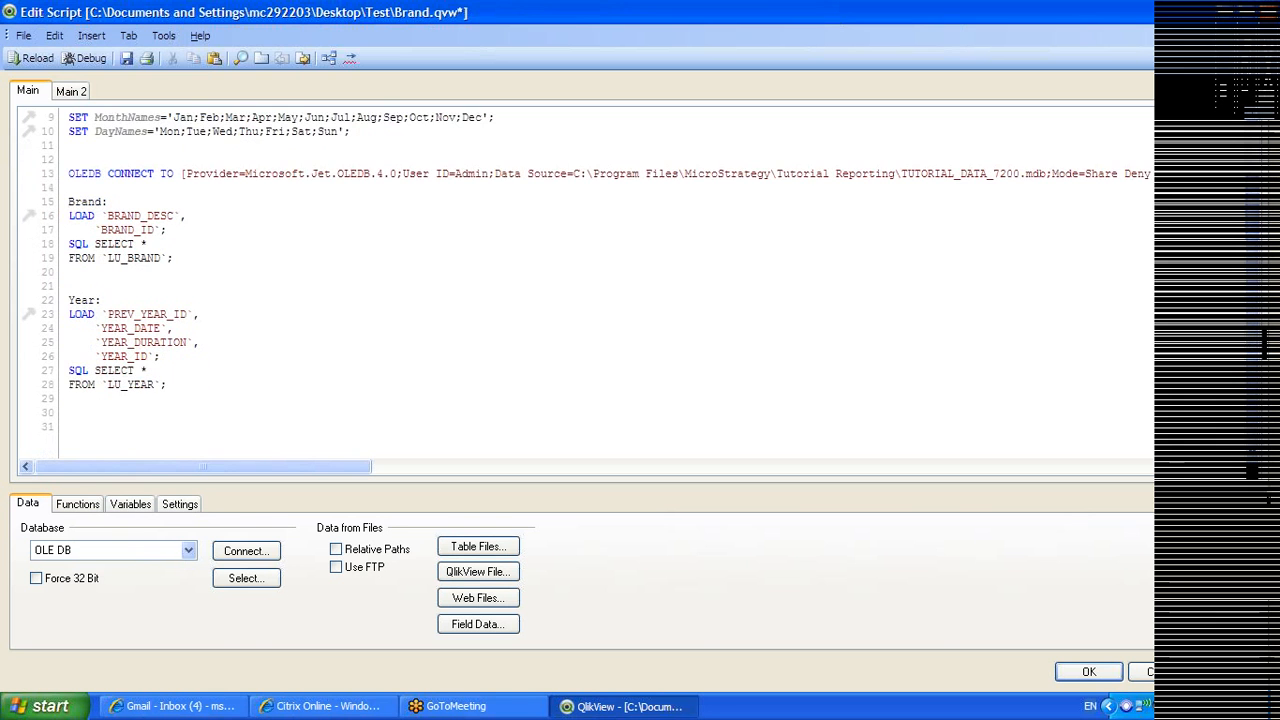
key("ctrl+v")
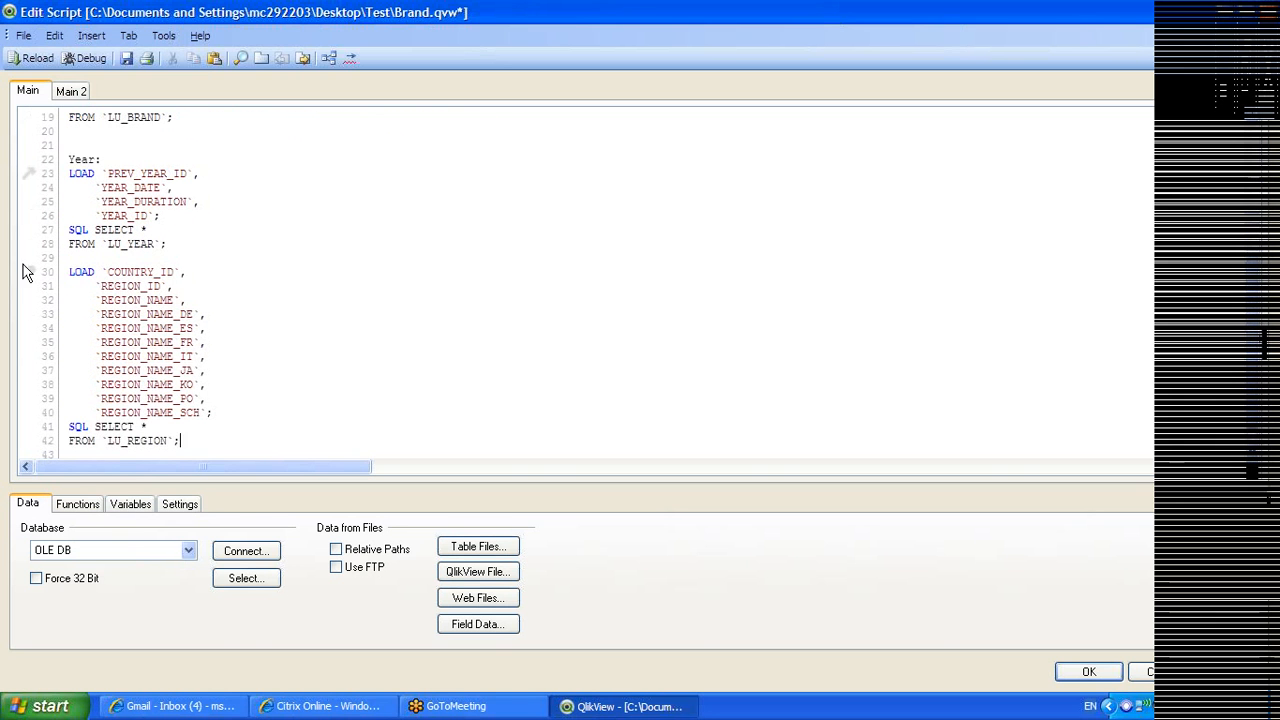
Label the LU_REGION load "Region:" on a new line above it and reload the script without adding fields to the sheet
key("Return")
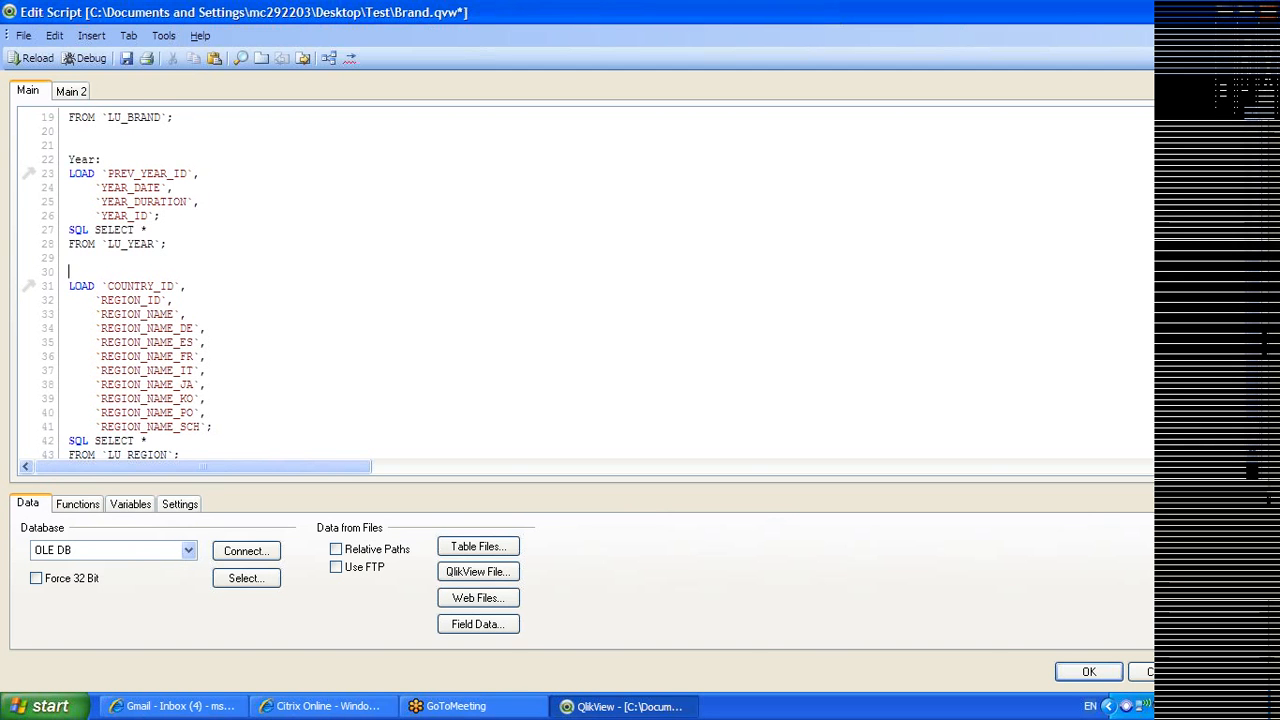
type("Region:")
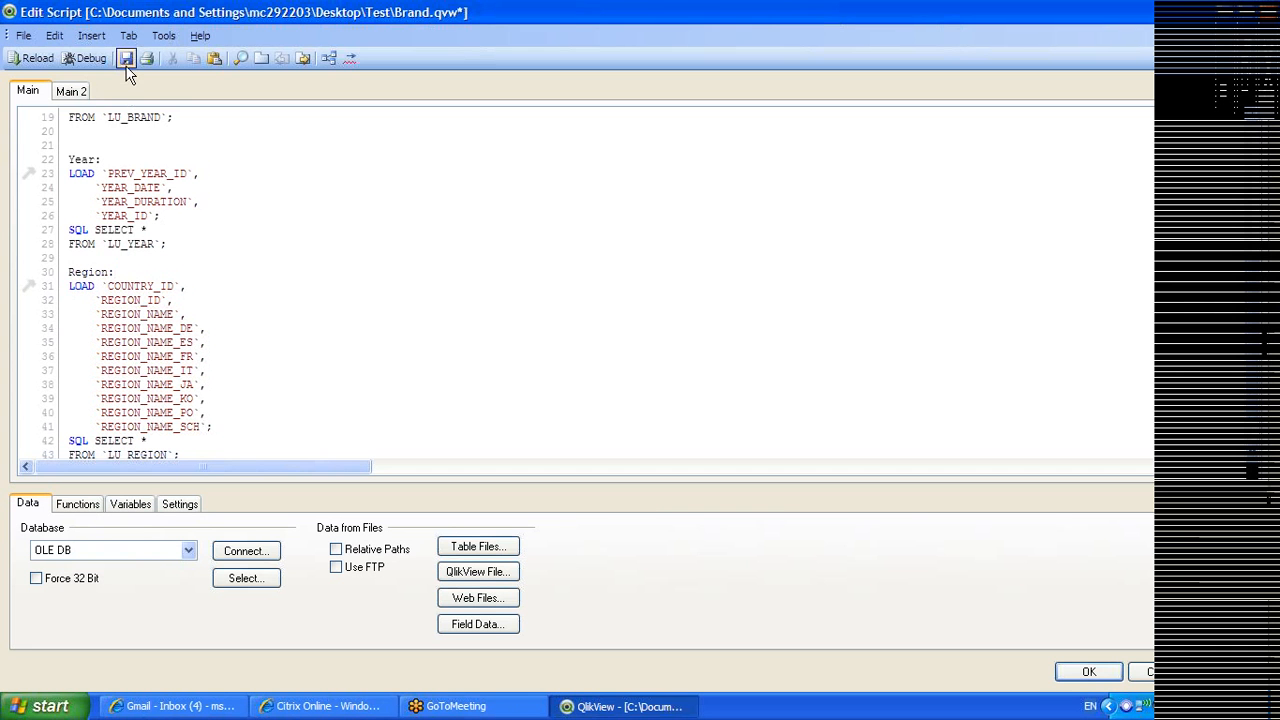
left_click(35, 60)
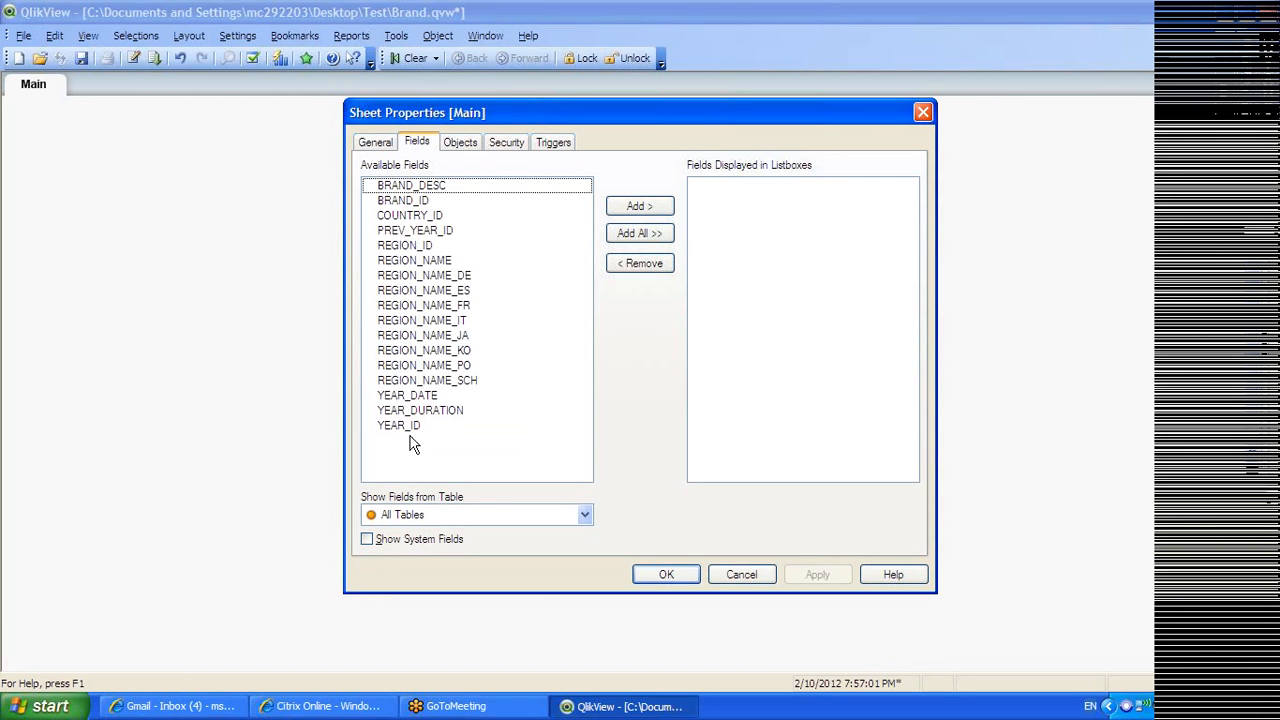
left_click(741, 575)
Create a table box displaying BRAND_ID, BRAND_DESC, REGION_ID, REGION_NAME and YEAR_ID in that order
right_click(313, 271)
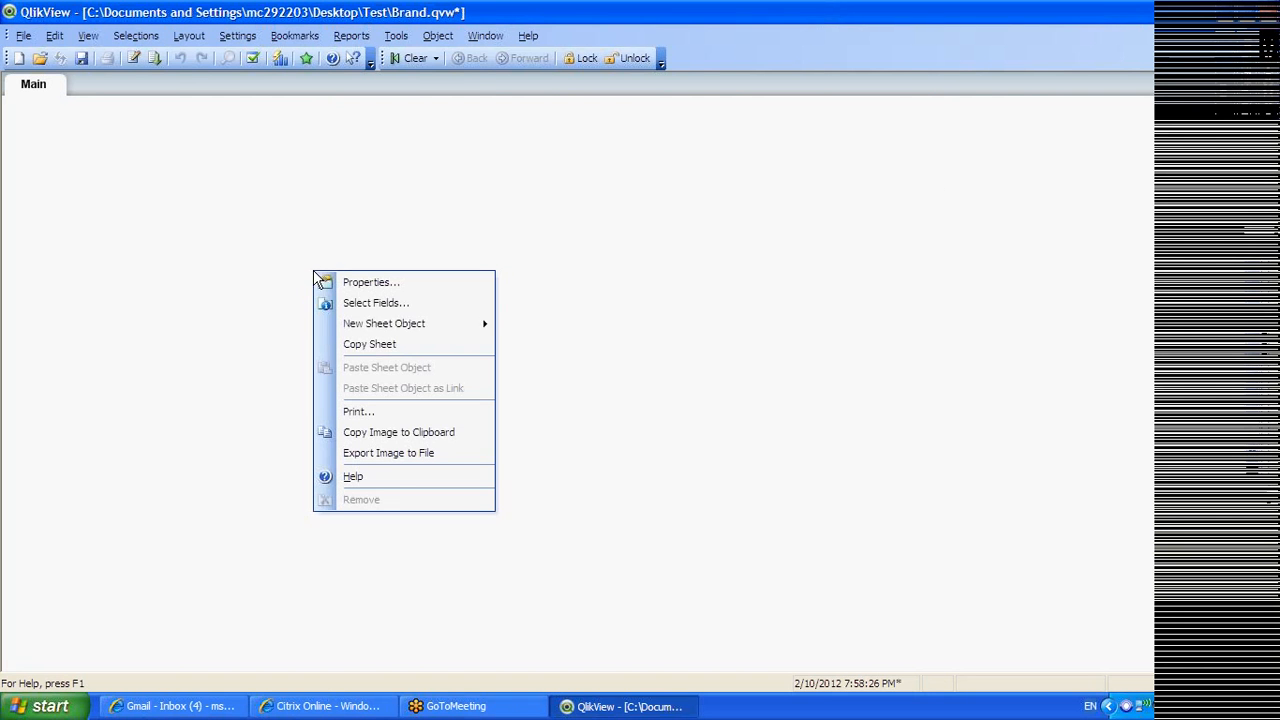
mouse_move(470, 324)
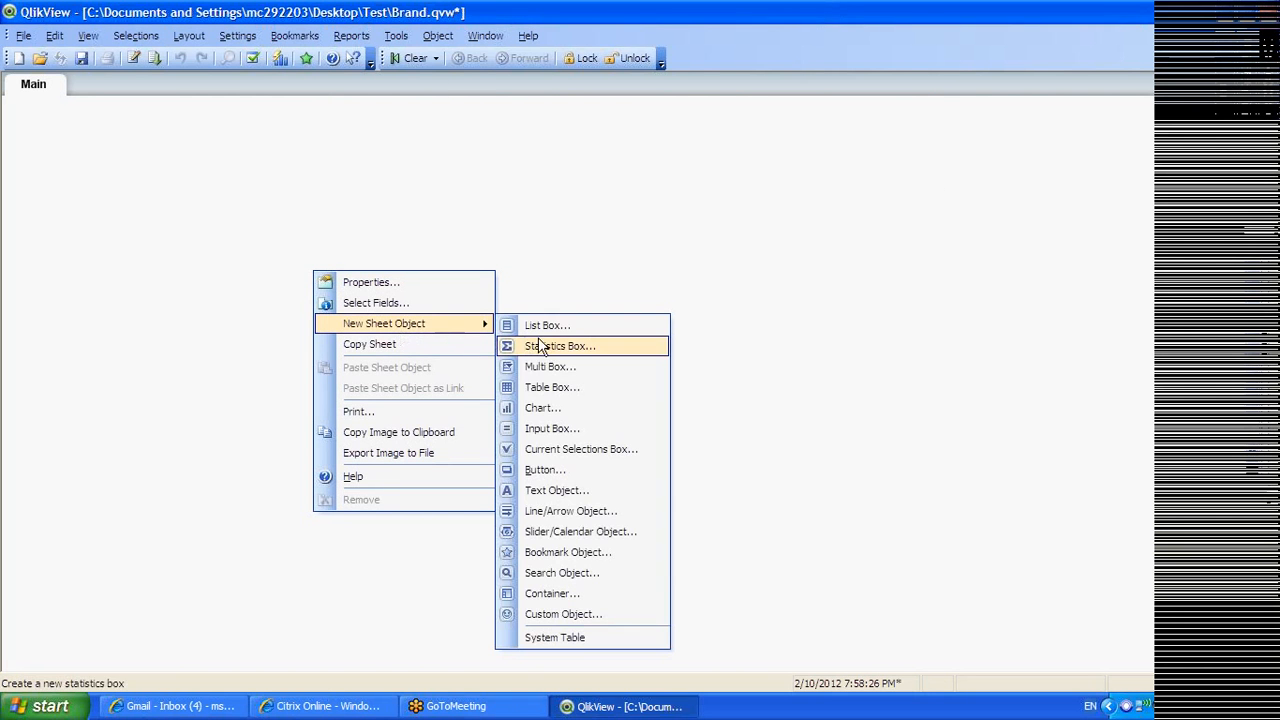
left_click(541, 389)
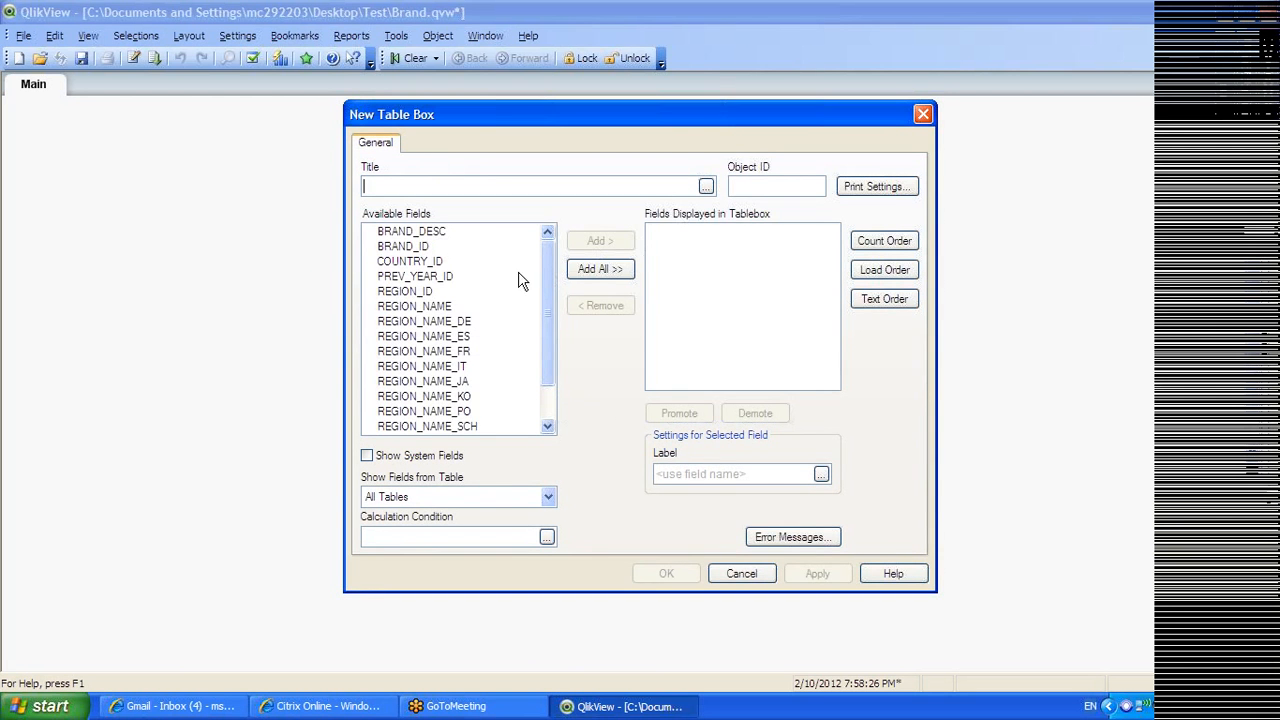
left_click(388, 233)
double_click(396, 248)
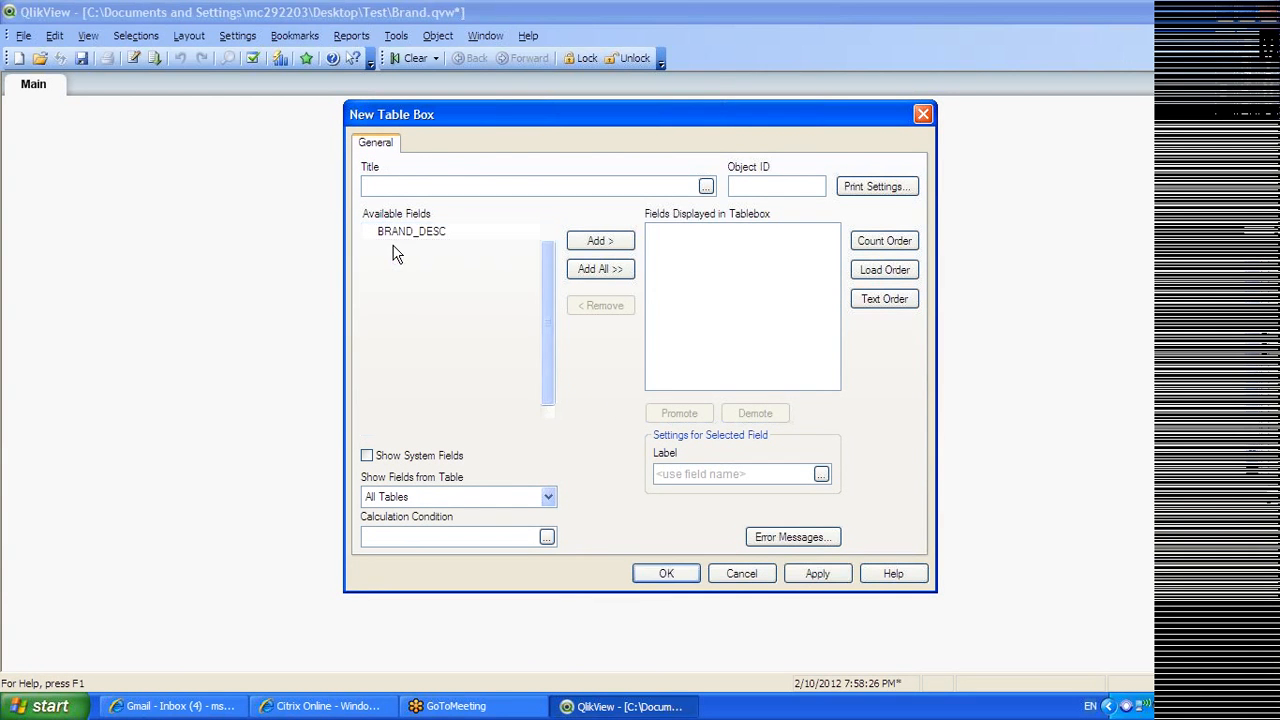
double_click(401, 232)
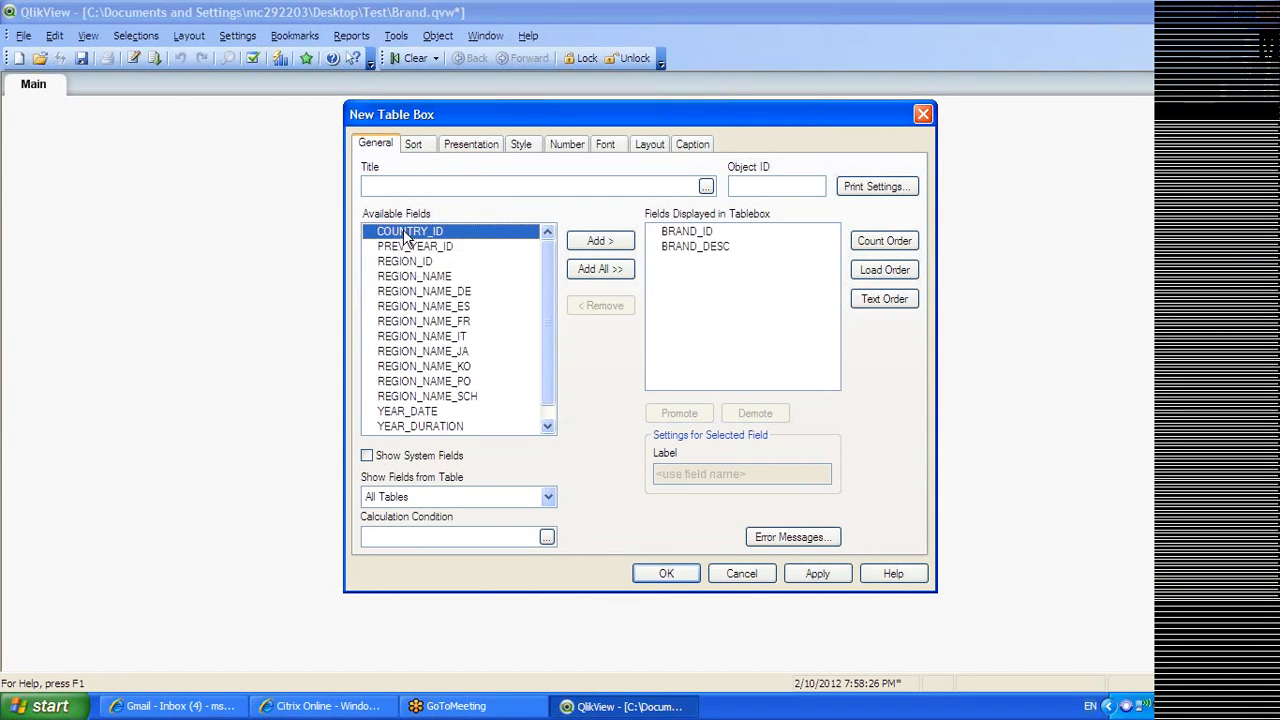
double_click(406, 264)
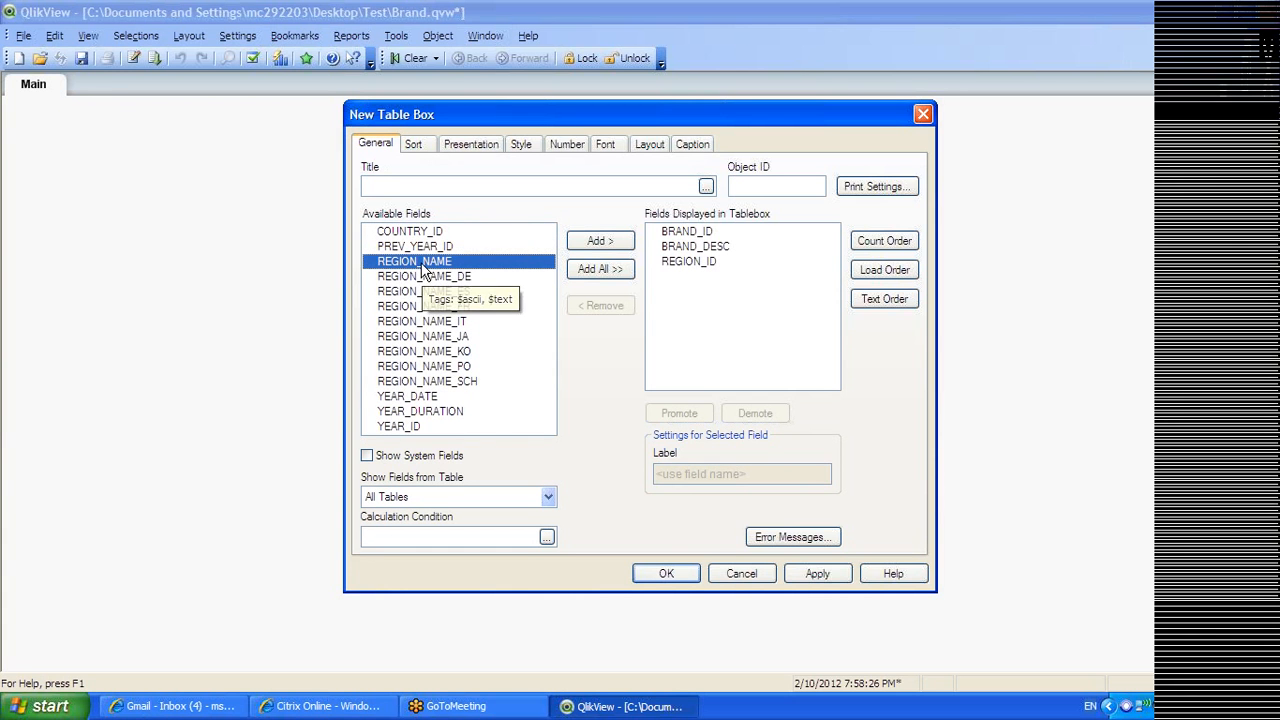
double_click(421, 266)
double_click(411, 410)
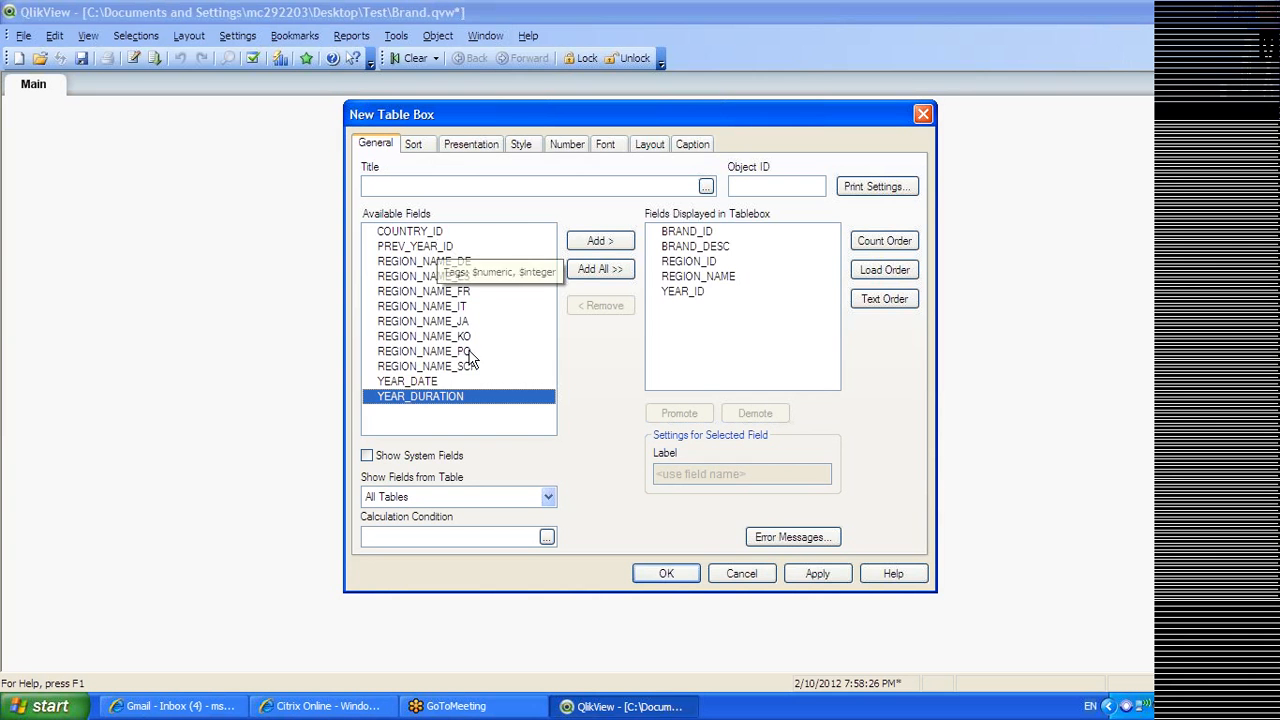
left_click(810, 574)
left_click(667, 574)
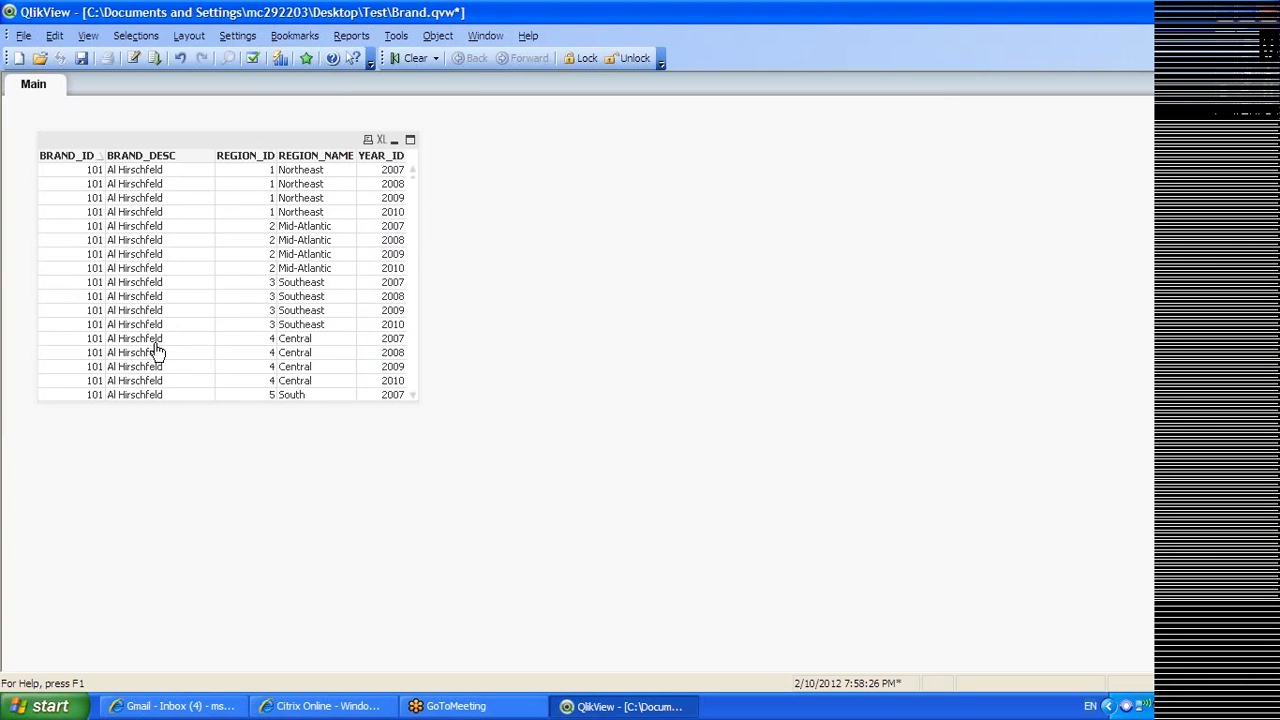
Move the brand, region and year table box further from the sheet's left edge
left_click_drag(246, 140, 503, 168)
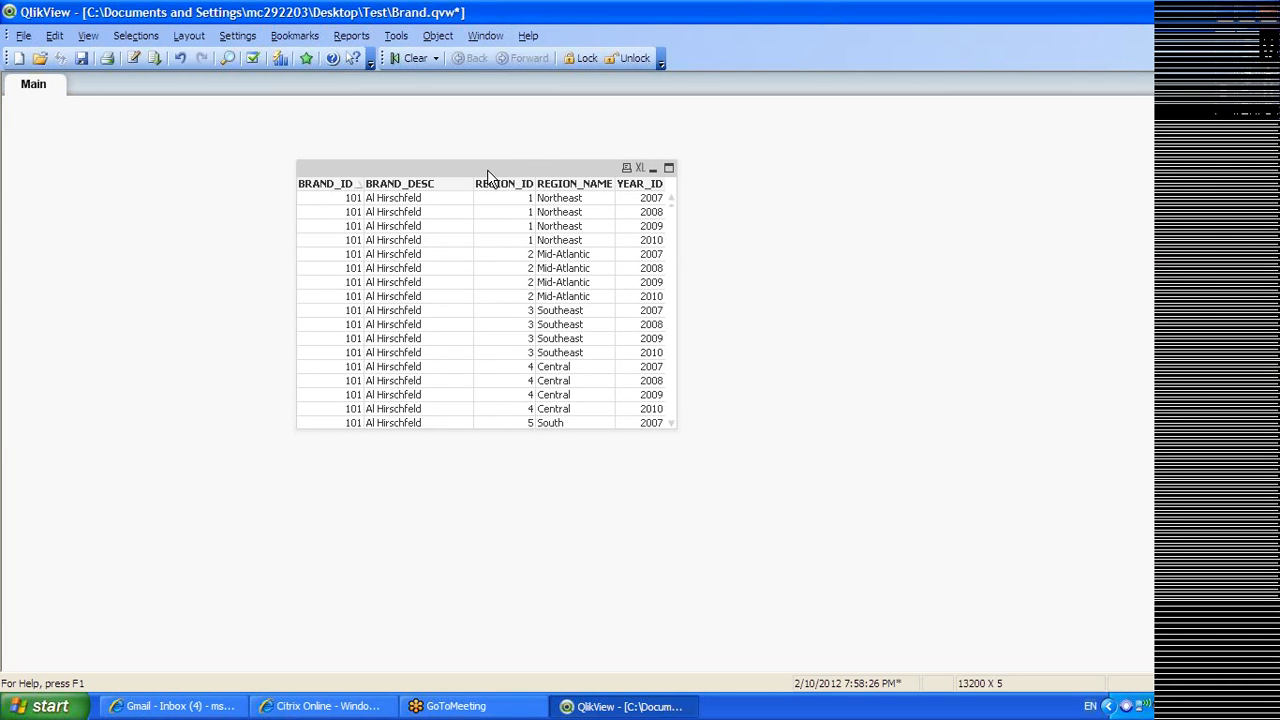
left_click_drag(371, 133, 336, 115)
left_click_drag(346, 168, 268, 145)
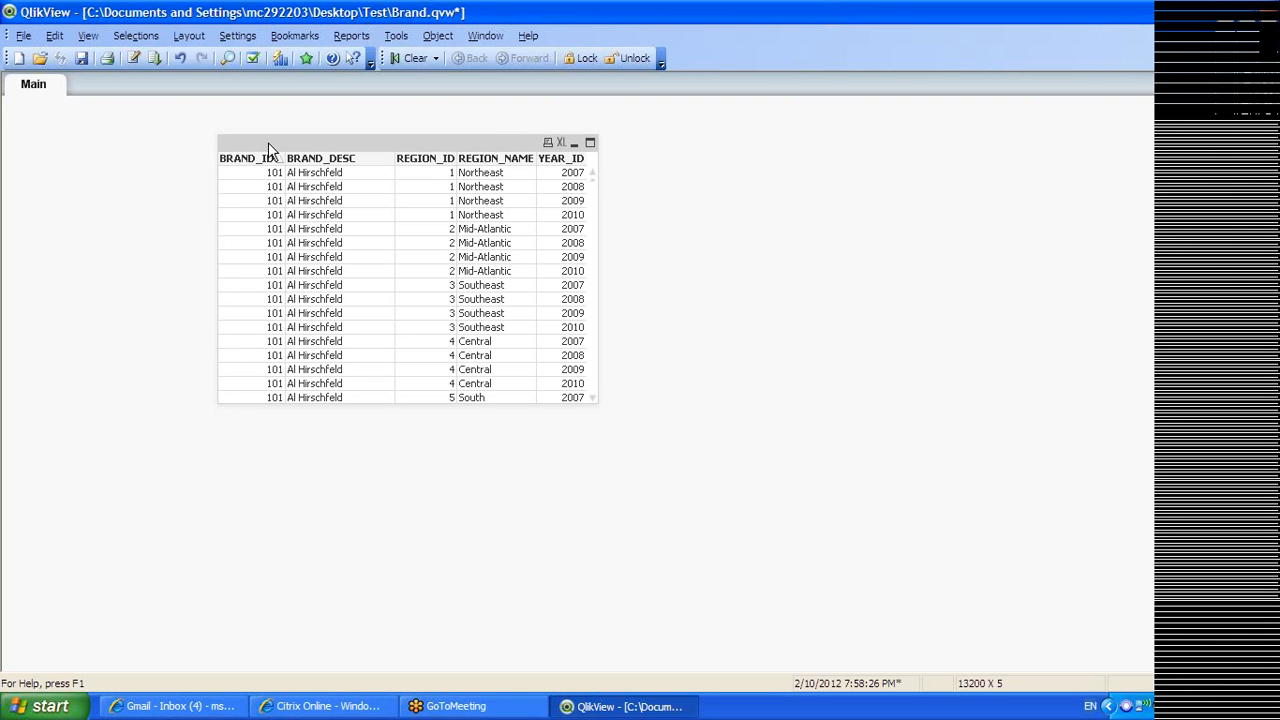
In the table viewer, enlarge the Region table to show all its fields, widen the Year and Brand tables, and accept the layout
key("ctrl+t")
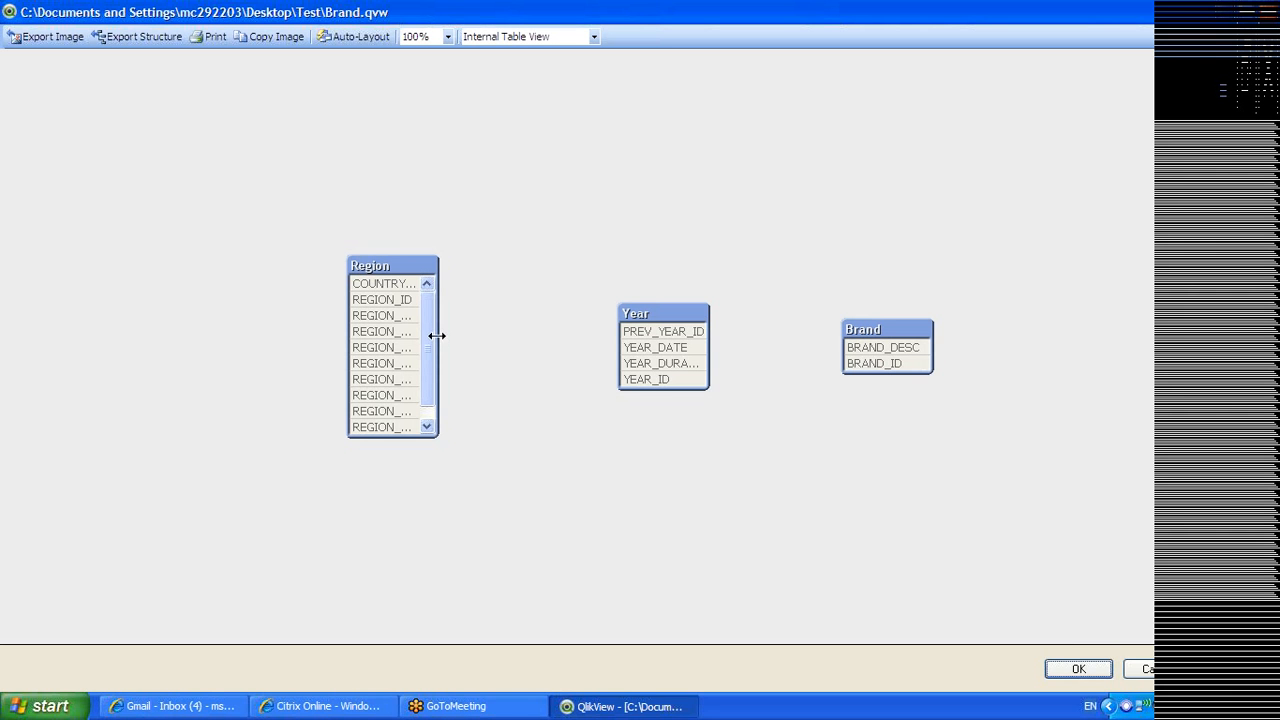
left_click_drag(438, 336, 522, 341)
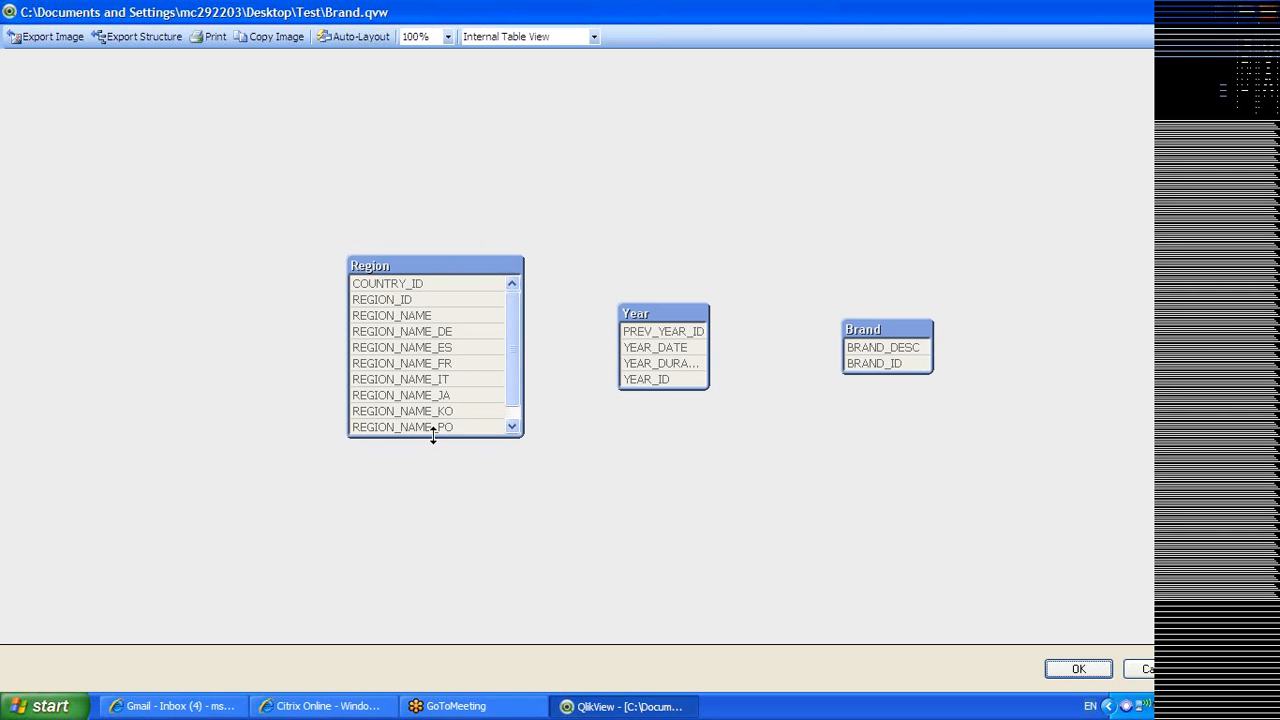
left_click_drag(431, 436, 434, 477)
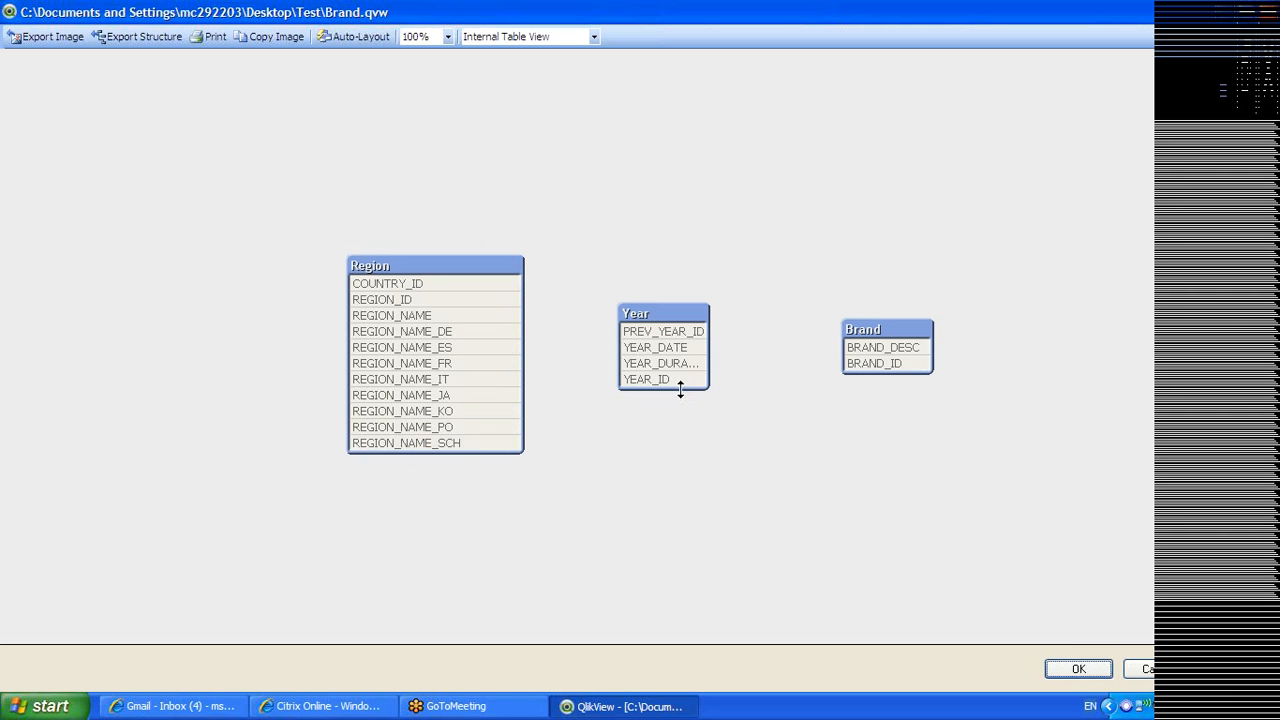
left_click_drag(708, 340, 745, 339)
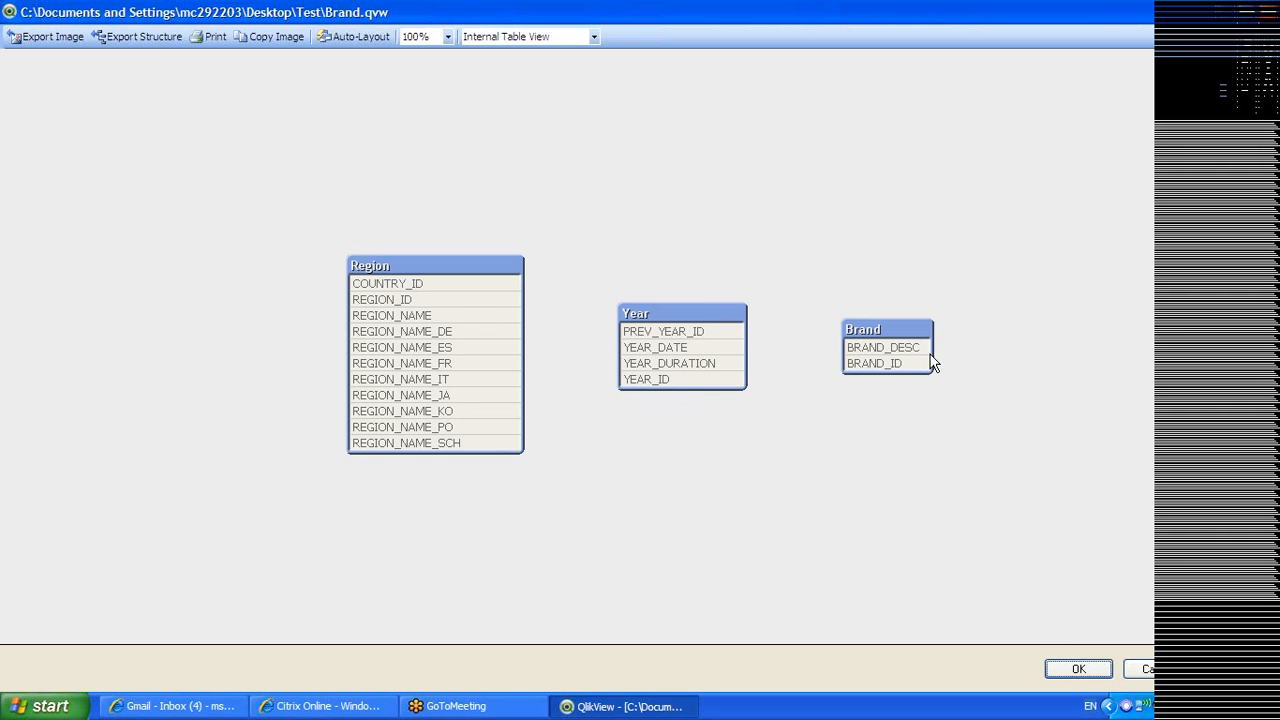
left_click_drag(931, 352, 963, 350)
left_click(1078, 672)
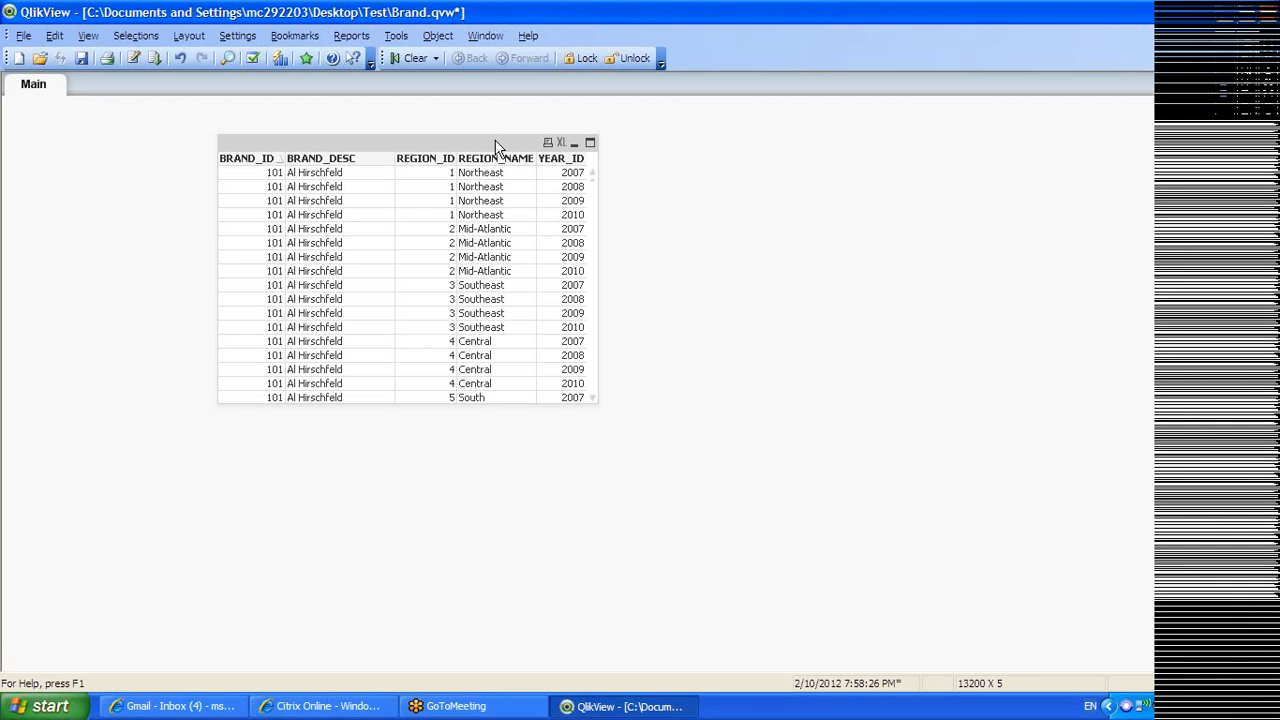
Delete the table box with the brand, region and year fields from the sheet
key("Delete")
key("Return")
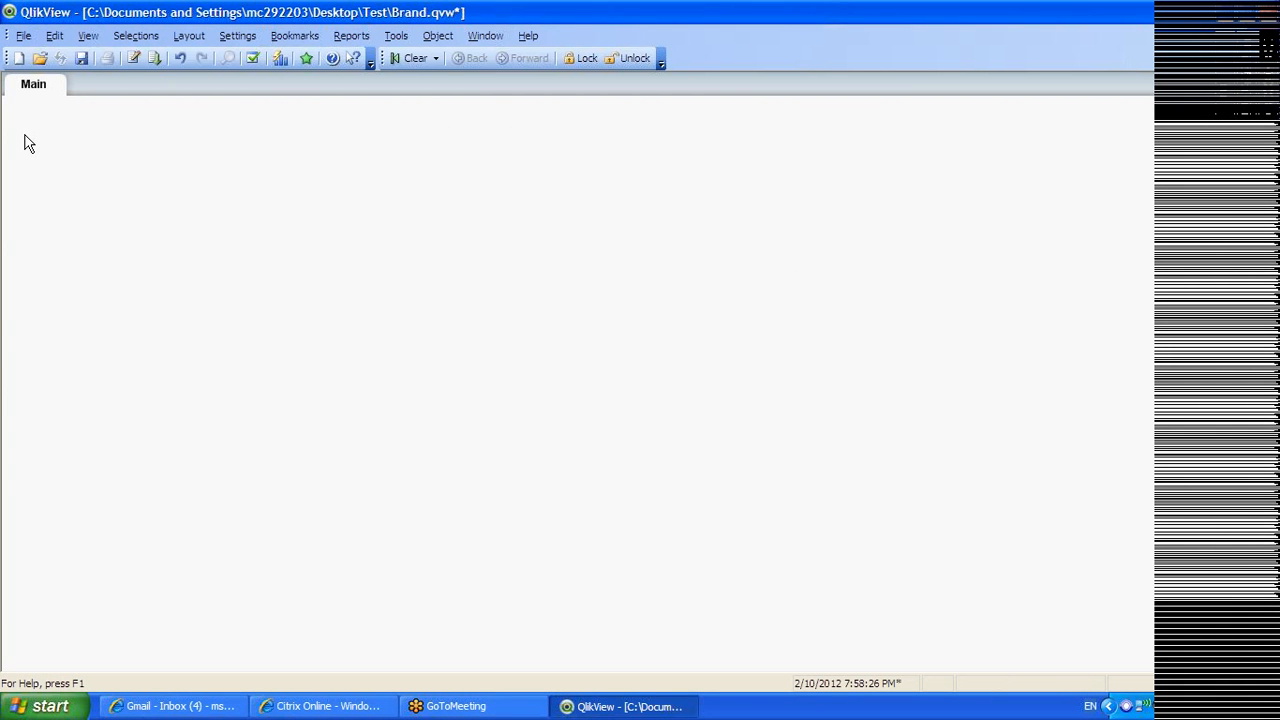
In the load script's Main 2 section, insert a preceding-load select statement for all fields of the CITY_MNTH_SLS table
key("ctrl+e")
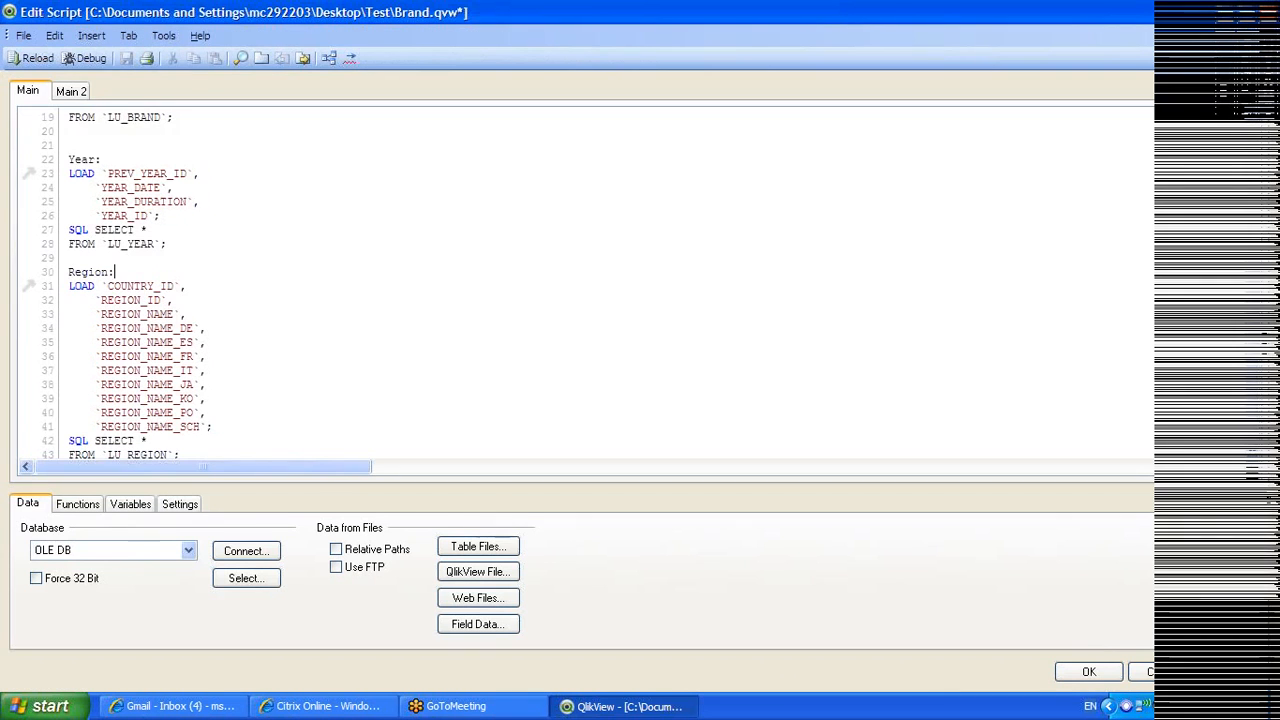
left_click_drag(1251, 376, 1251, 396)
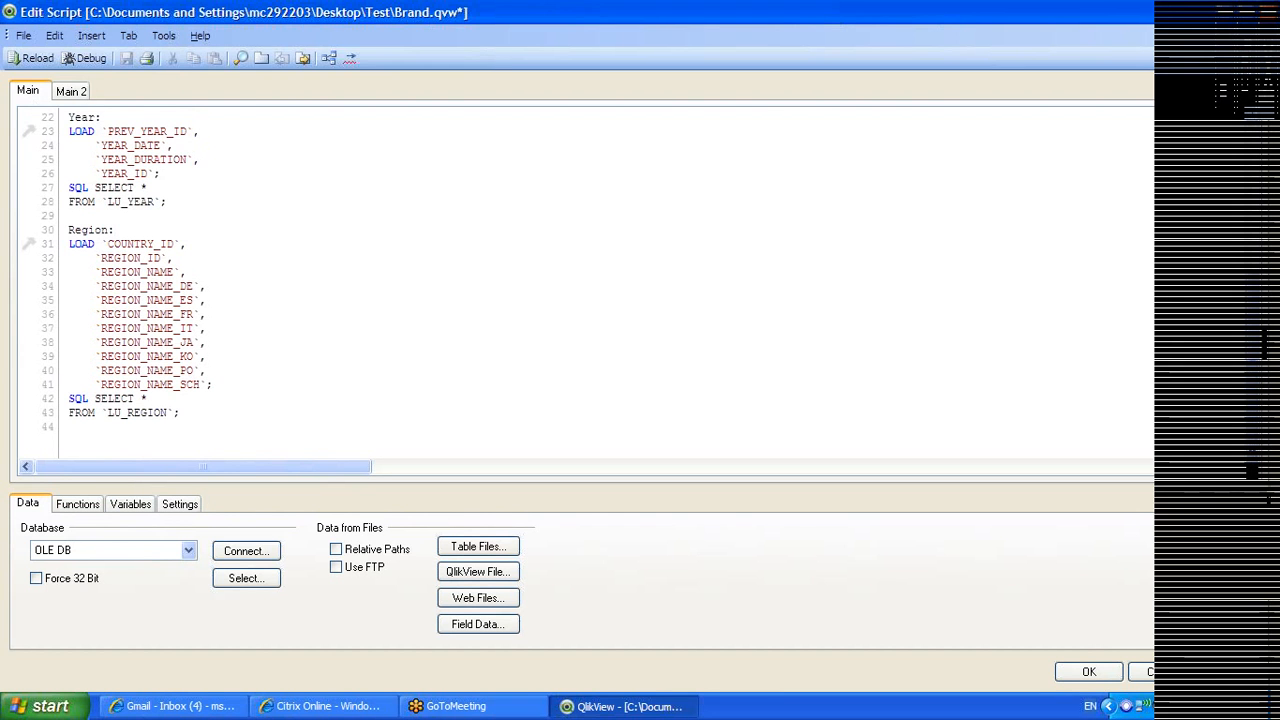
left_click(74, 92)
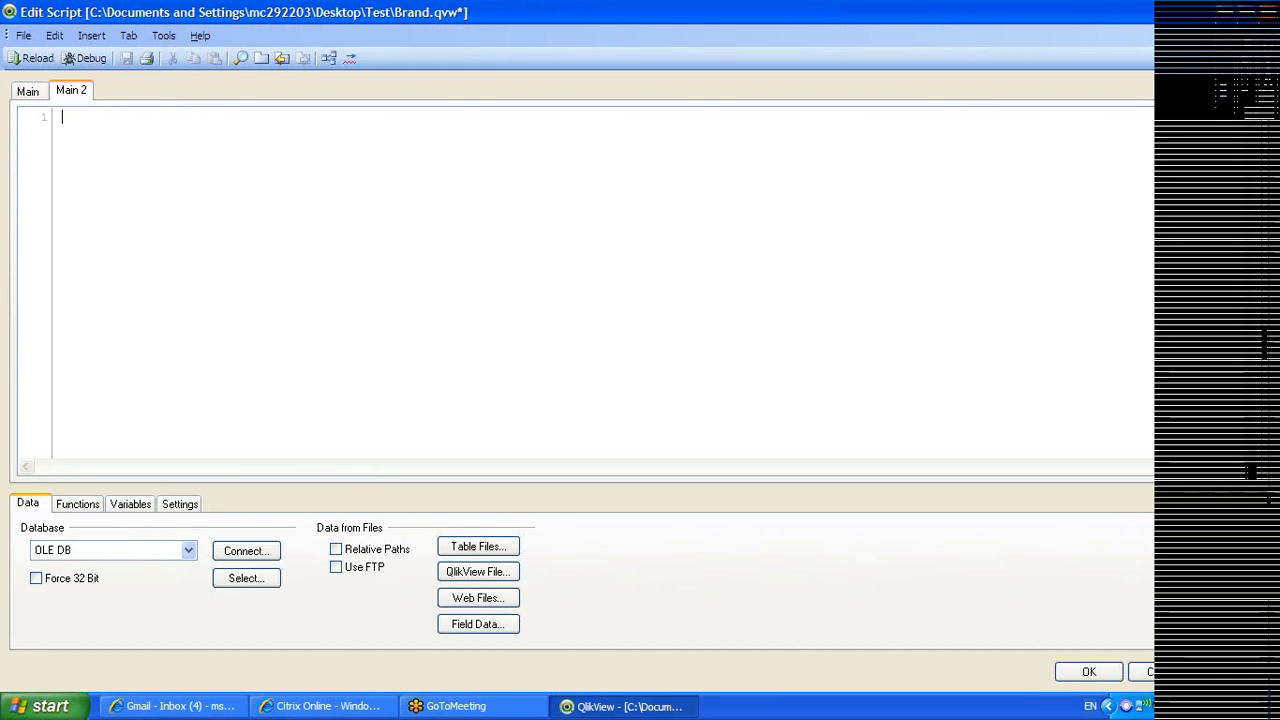
left_click(245, 577)
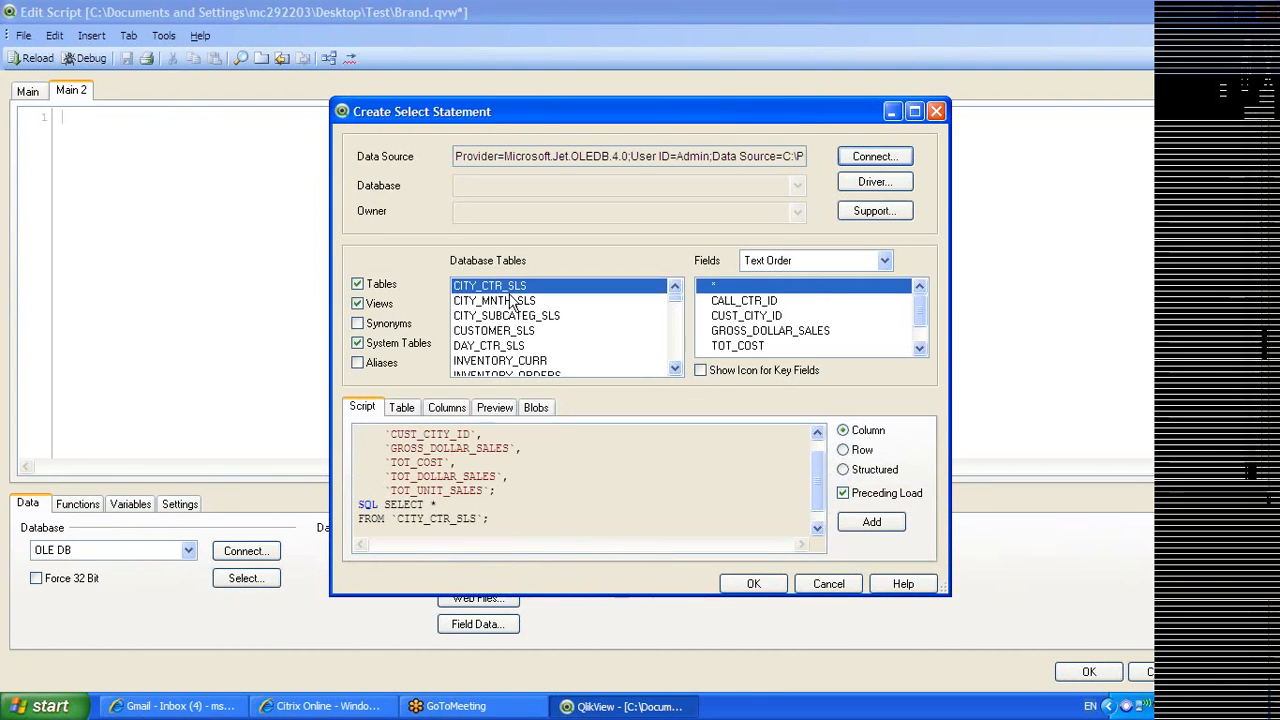
left_click(511, 302)
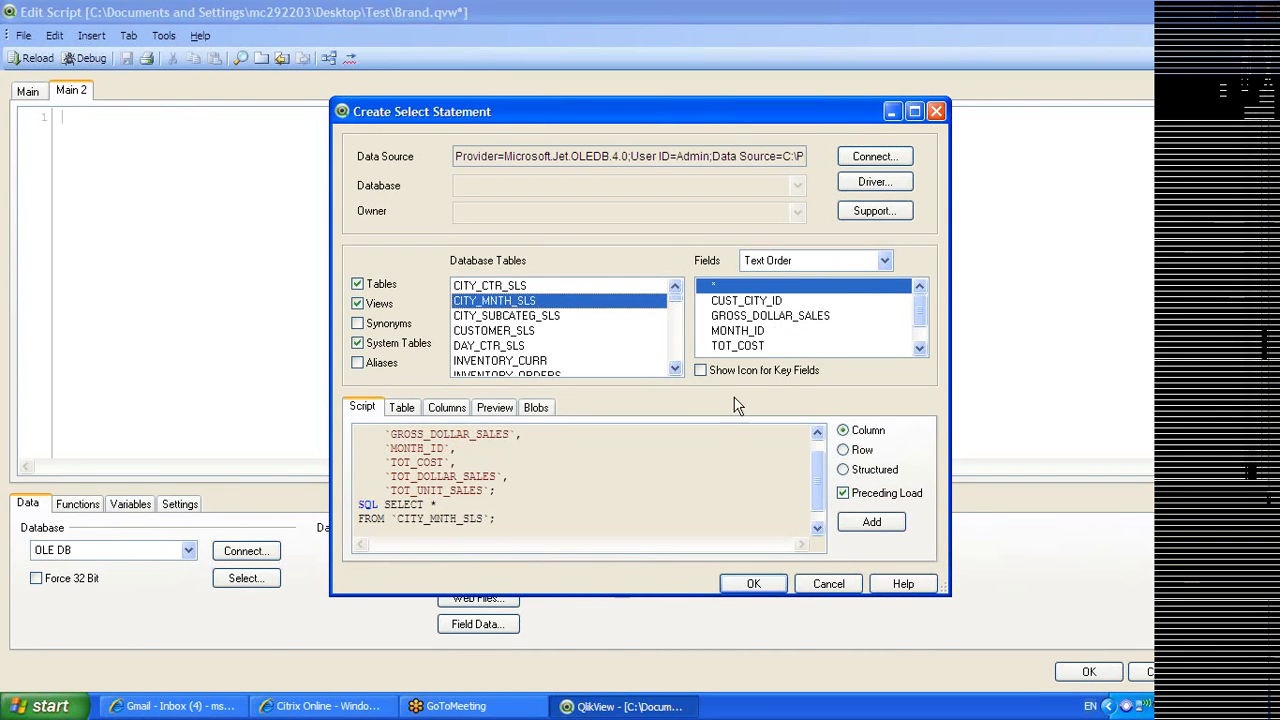
left_click(882, 520)
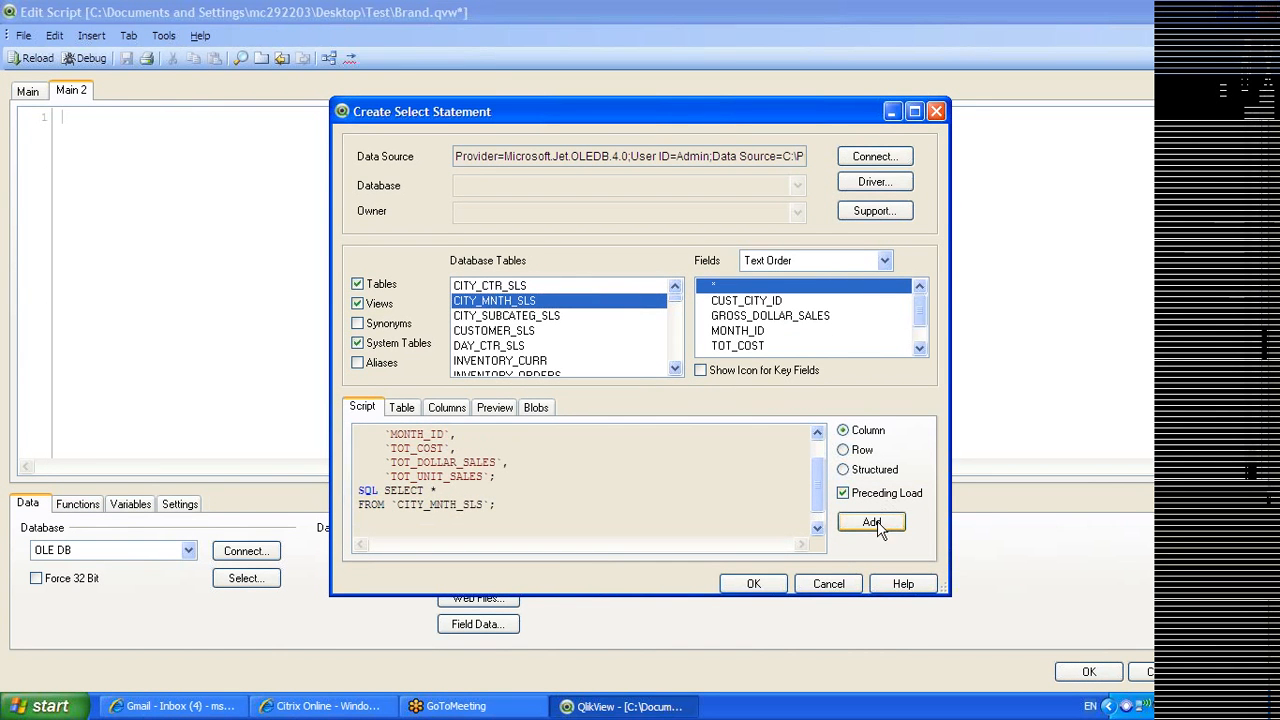
left_click(754, 588)
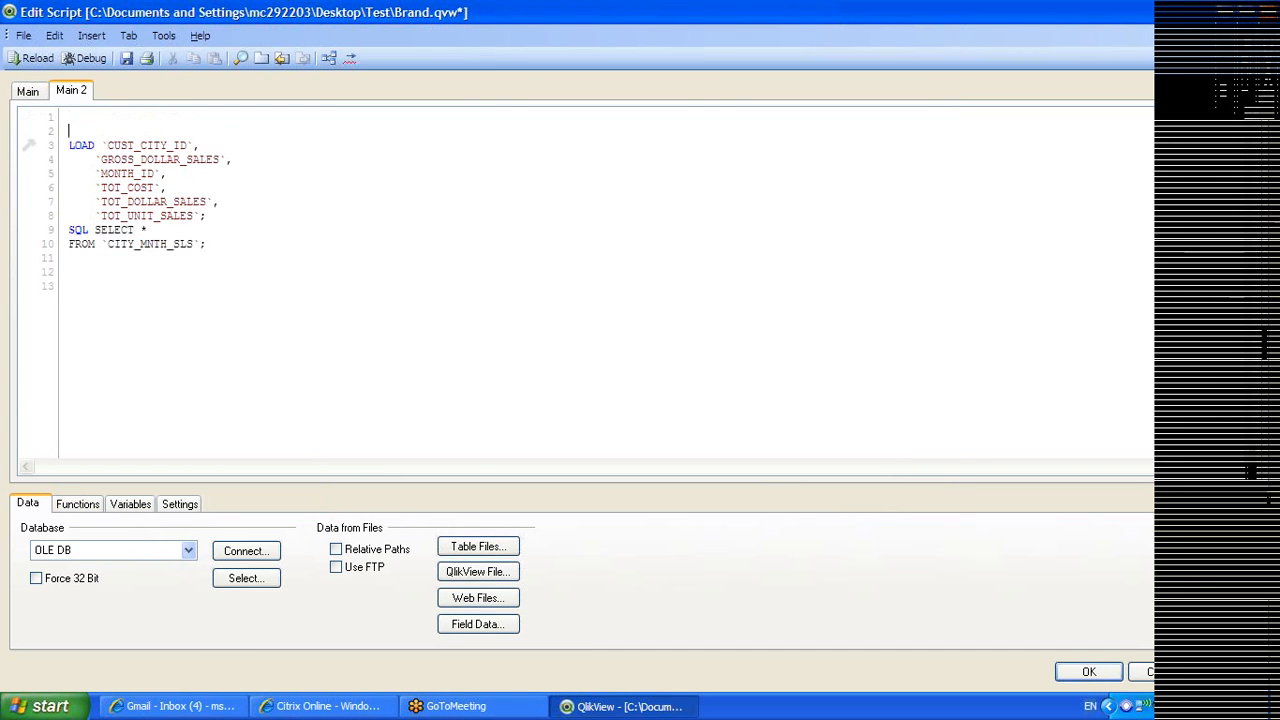
Label the CITY_MNTH_SLS load statement SalesFact: without the extra blank line above it, and save the document
key("BackSpace")
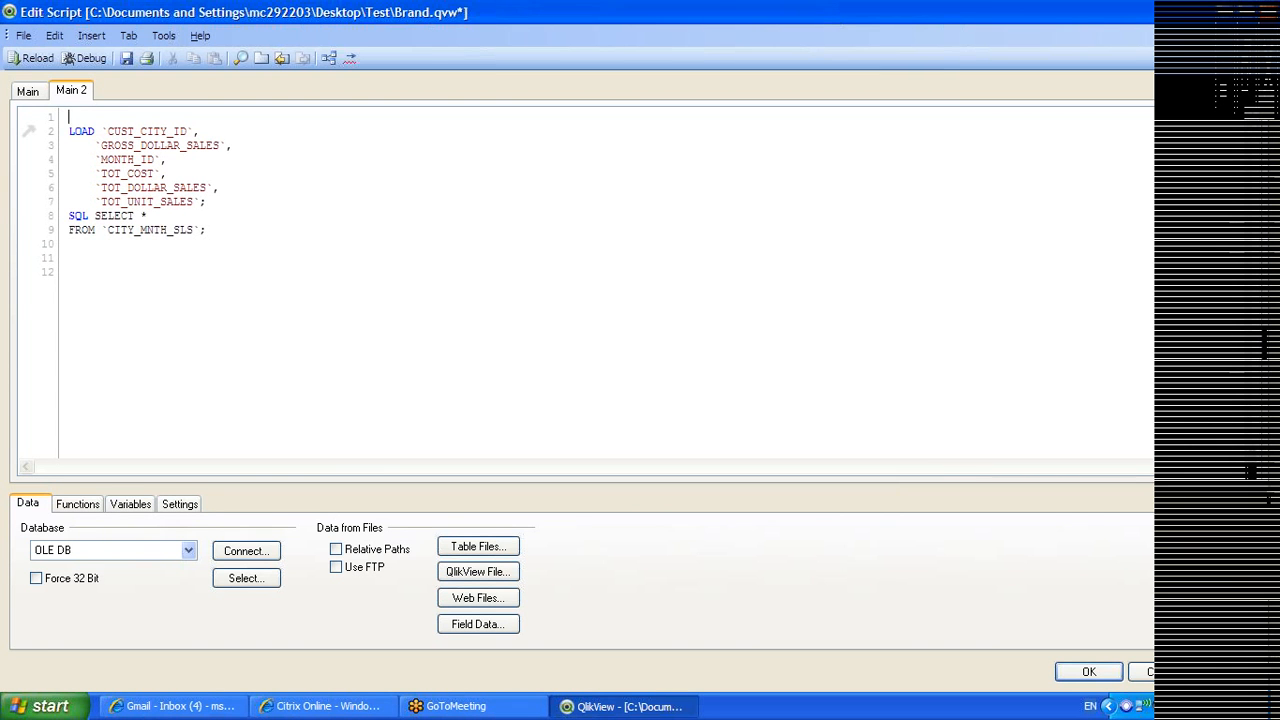
type("S")
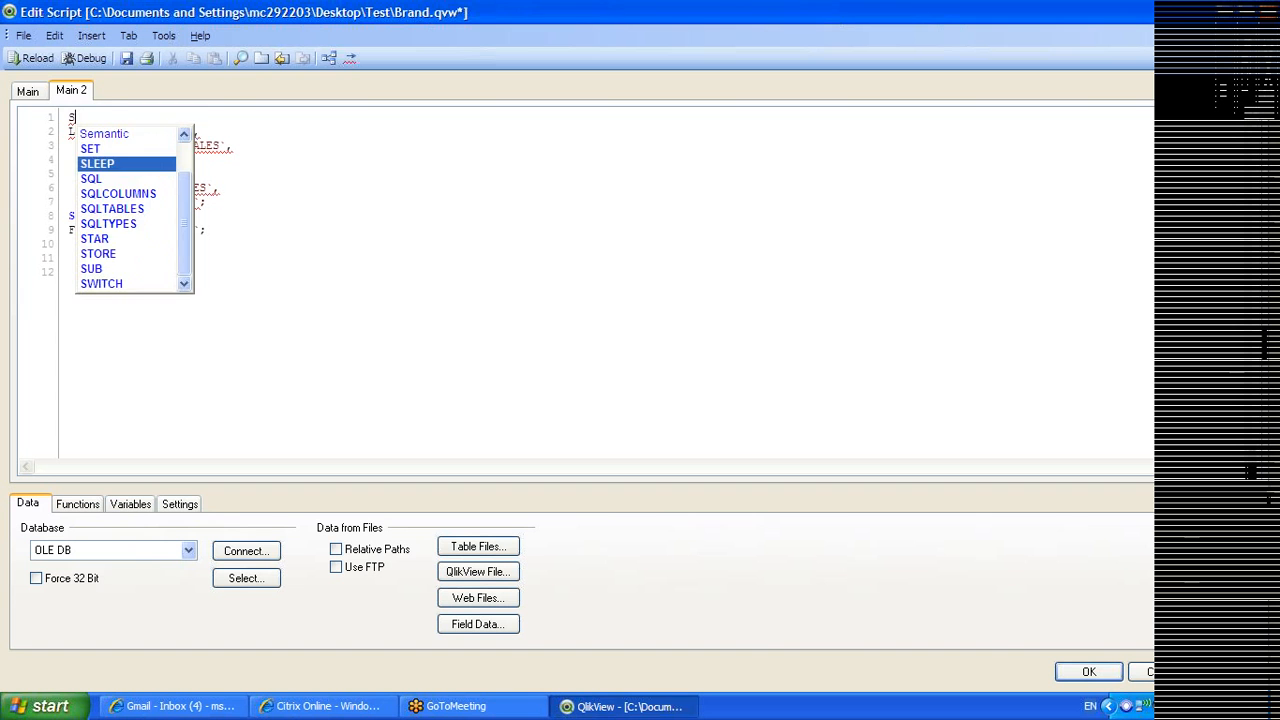
type("alesF")
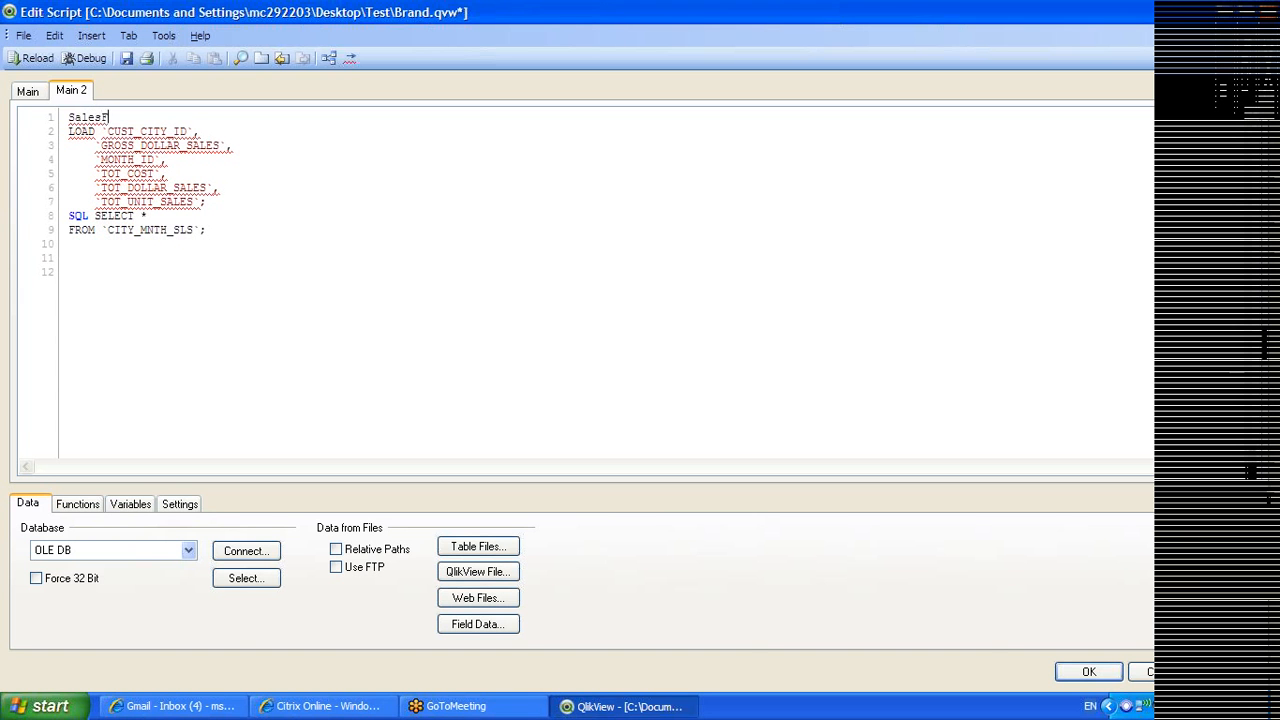
type("act:")
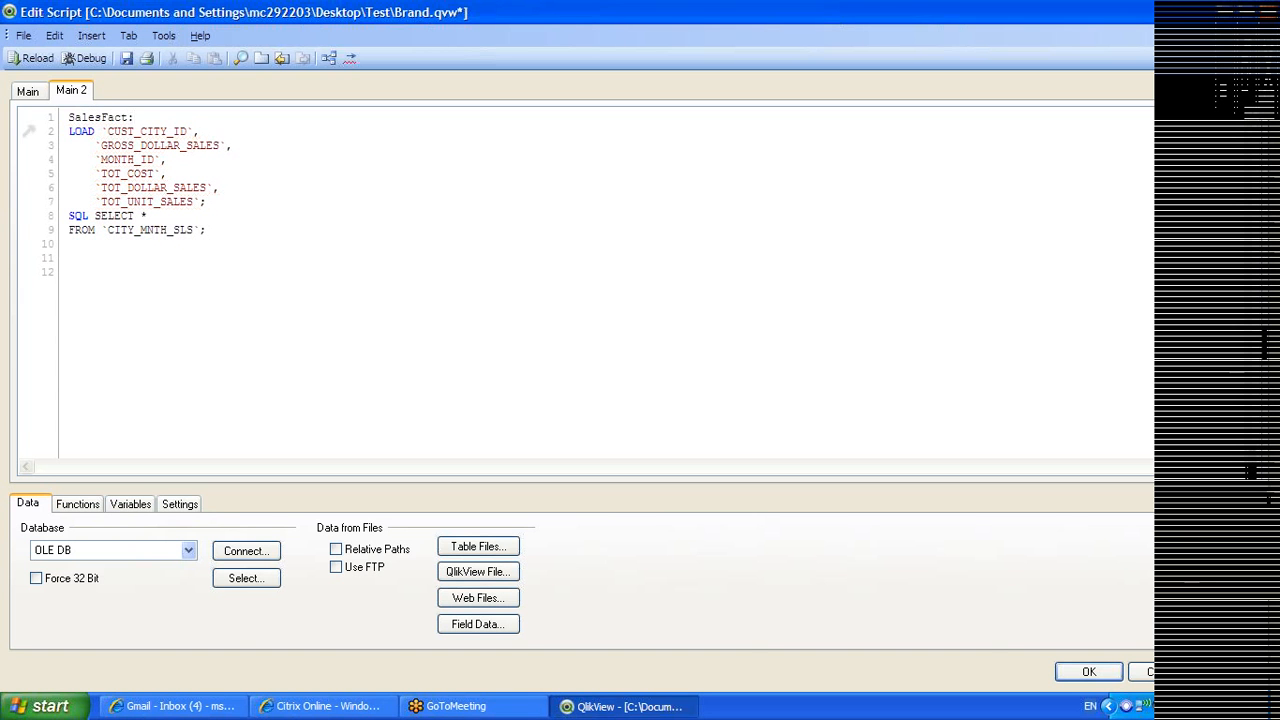
left_click(127, 60)
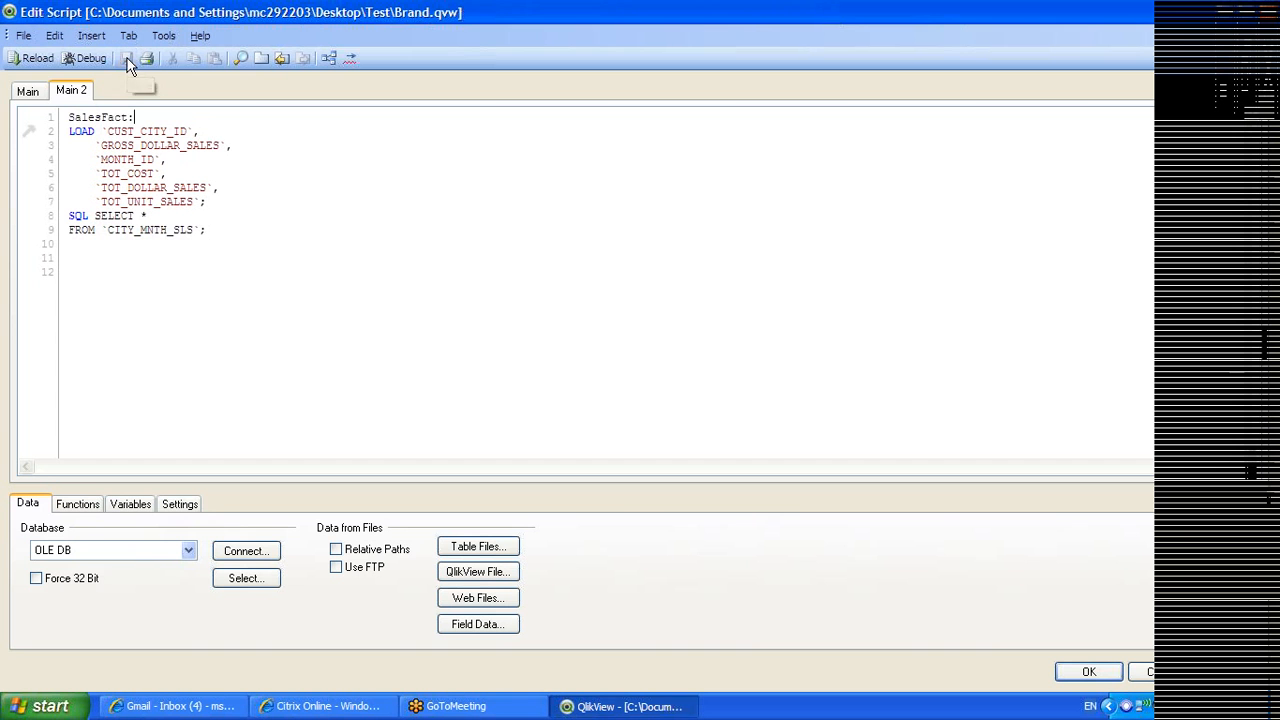
Reload the script with the SalesFact table and dismiss the field selection without adding any list boxes
left_click(30, 58)
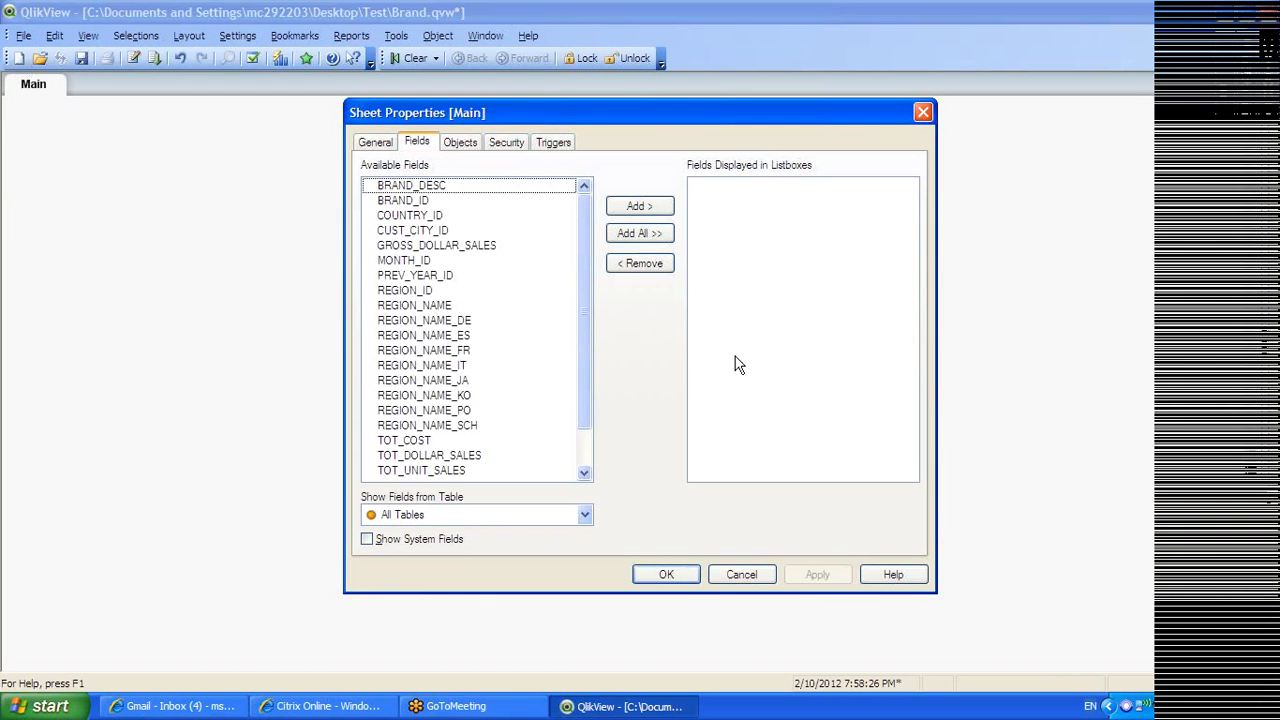
scroll(579, 278, "down", 1)
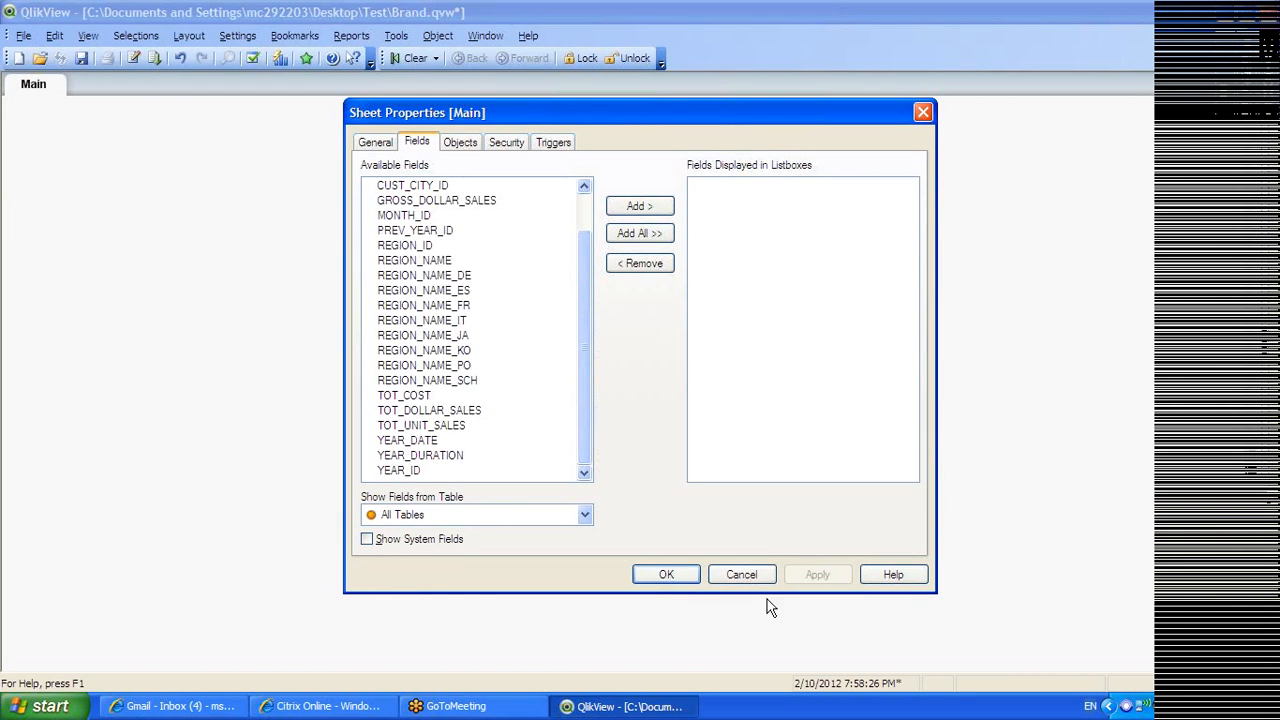
left_click(742, 577)
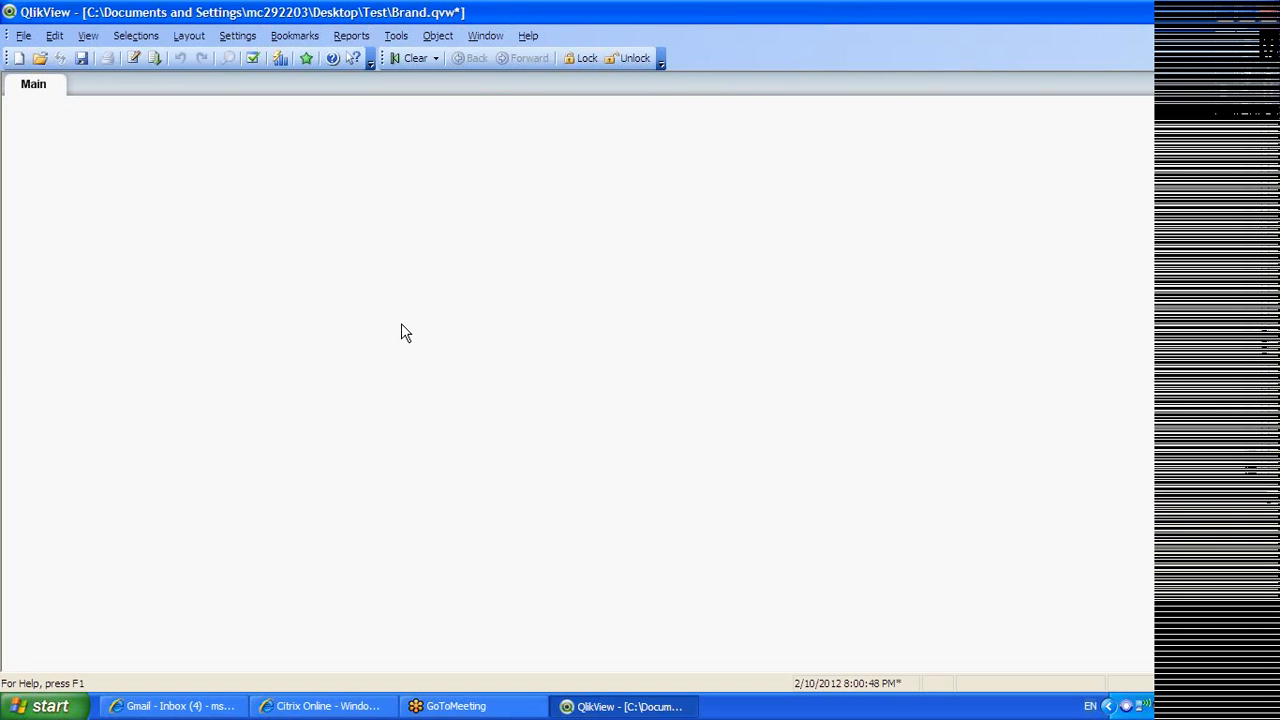
Check the source table name in the SalesFact load statement, and run the script once more without choosing sheet fields
key("ctrl+e")
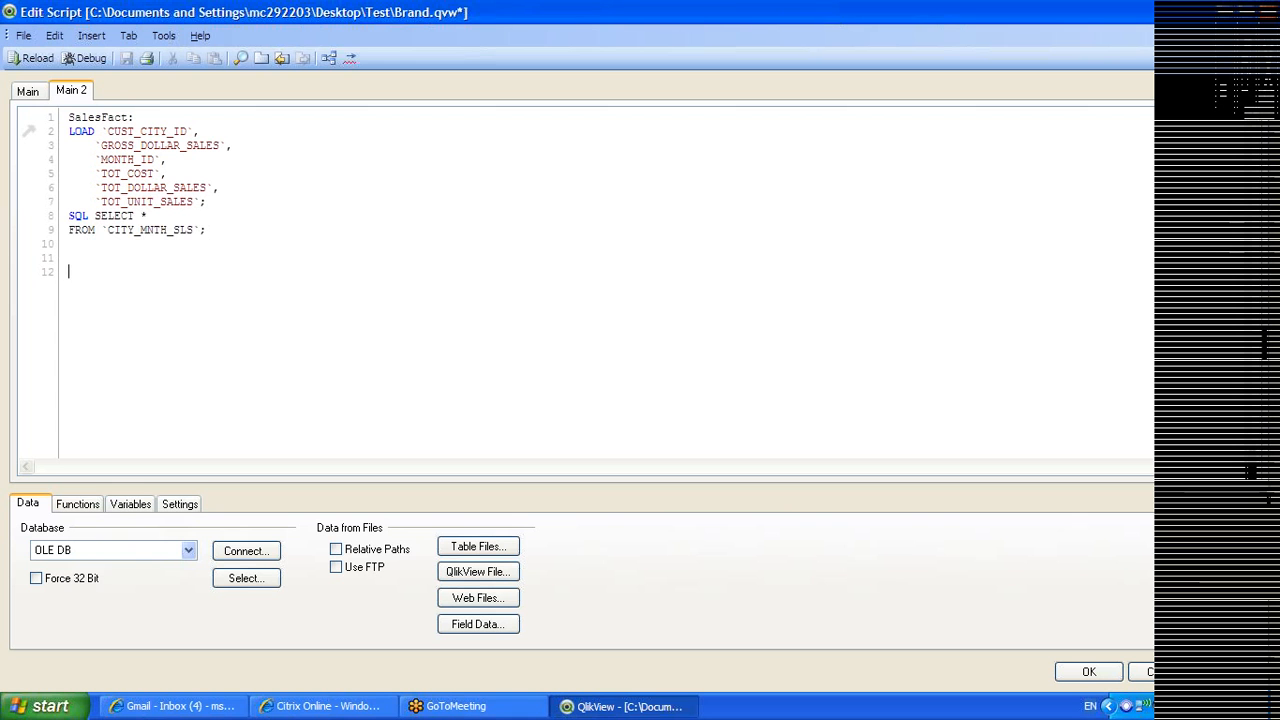
left_click_drag(108, 230, 194, 231)
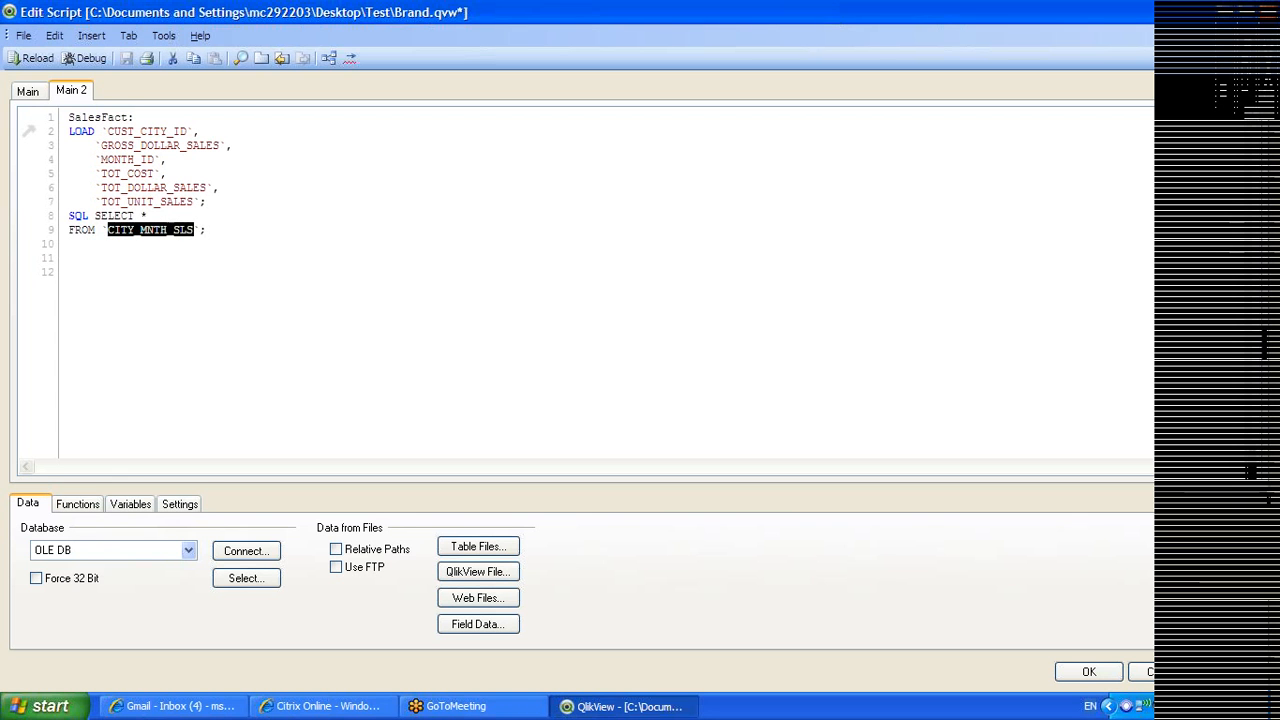
left_click(198, 245)
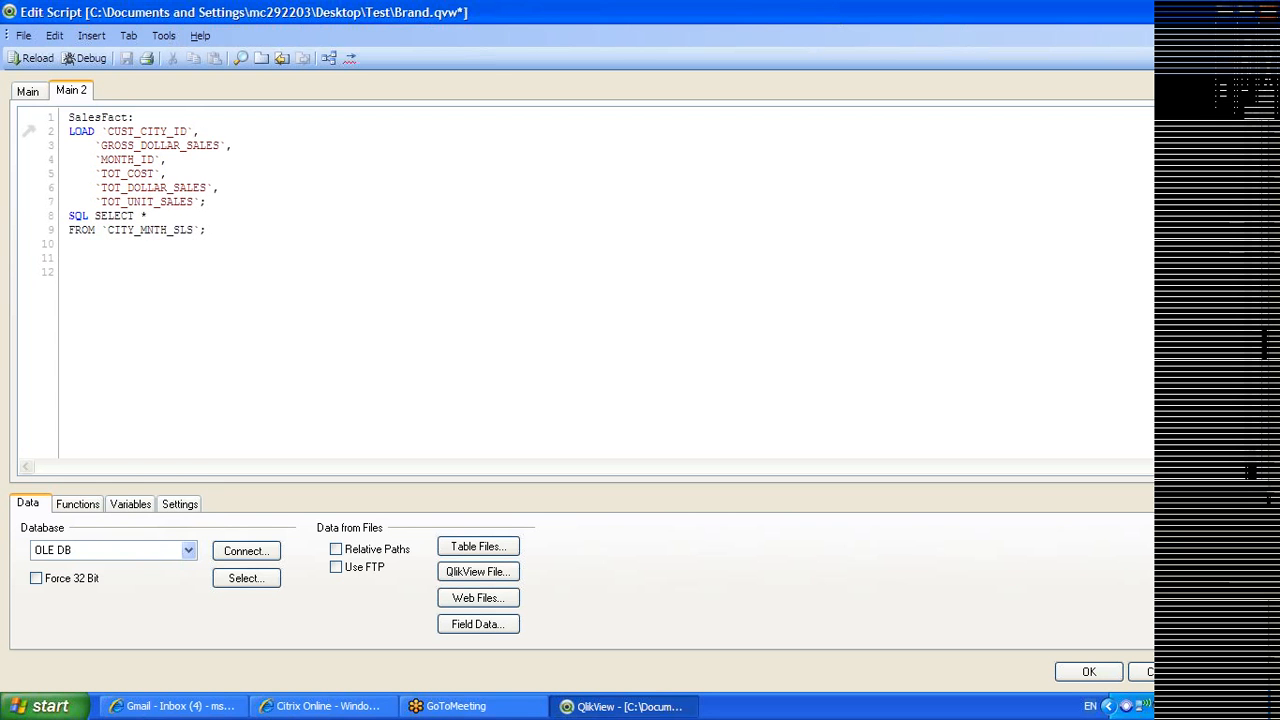
left_click(32, 60)
left_click(745, 578)
Start a new table box with the fields BRAND_DESC, REGION_NAME and YEAR_ID
right_click(285, 261)
mouse_move(393, 310)
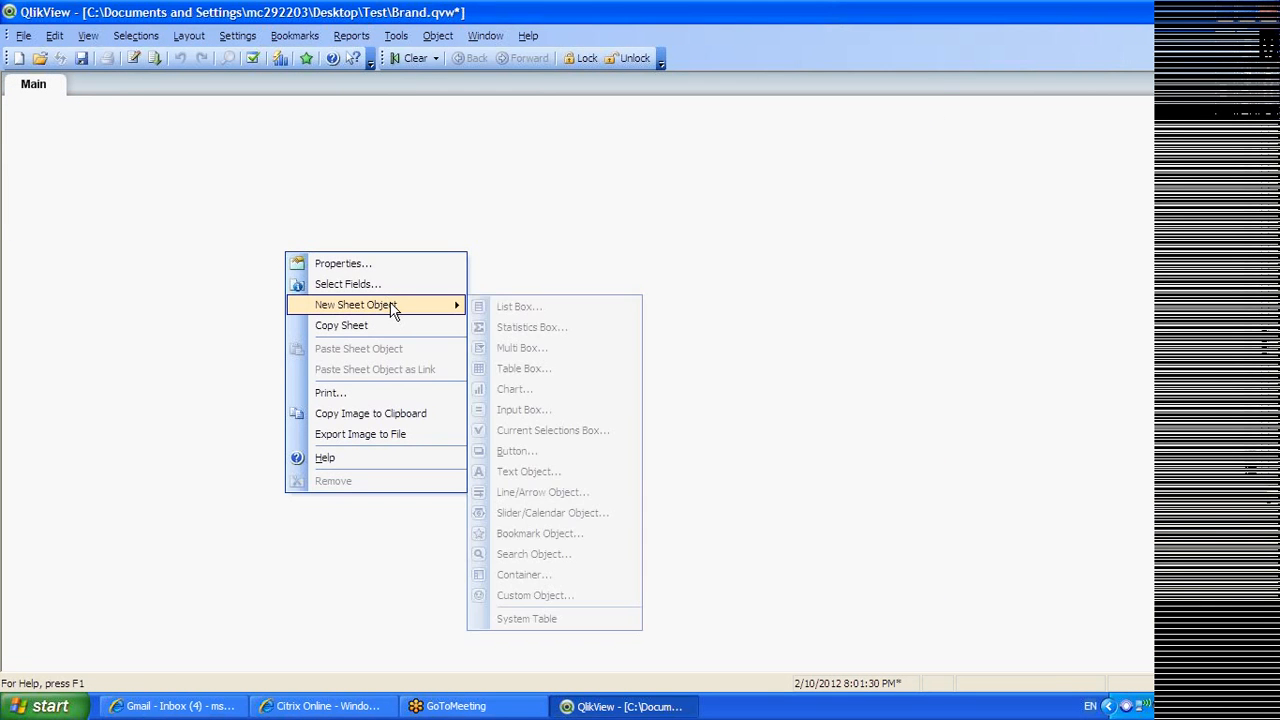
left_click(553, 367)
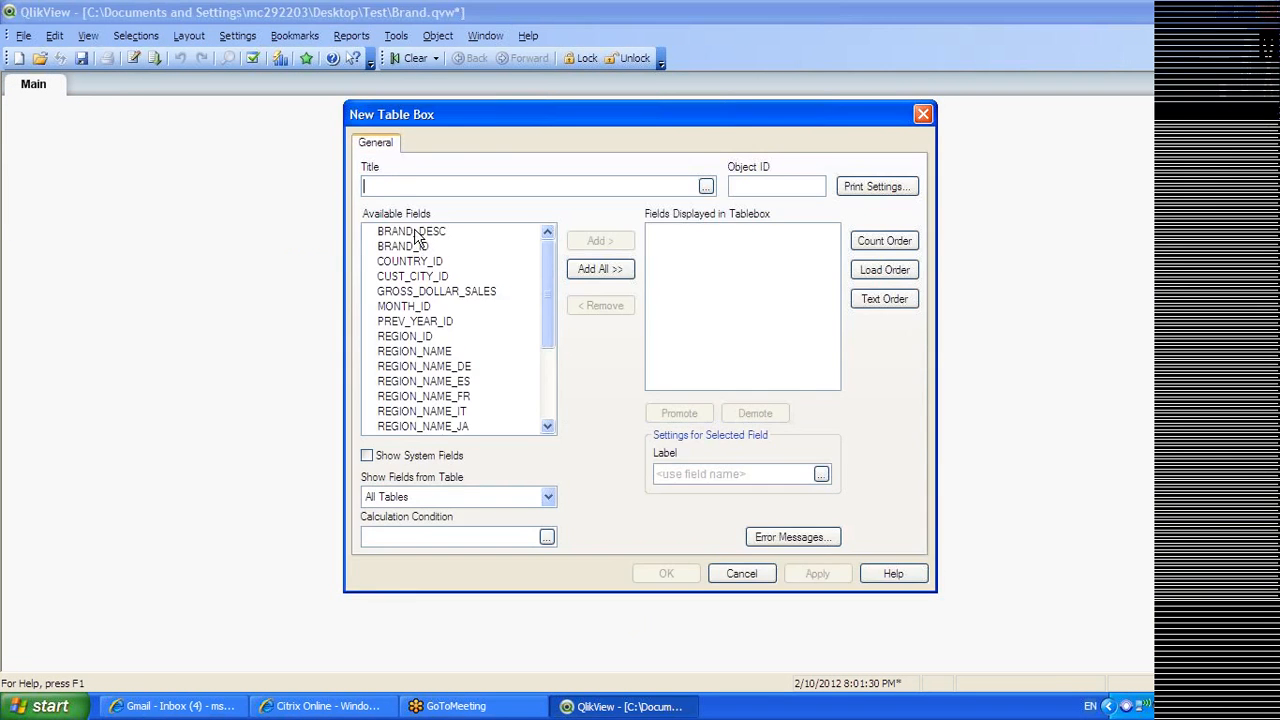
left_click(416, 243)
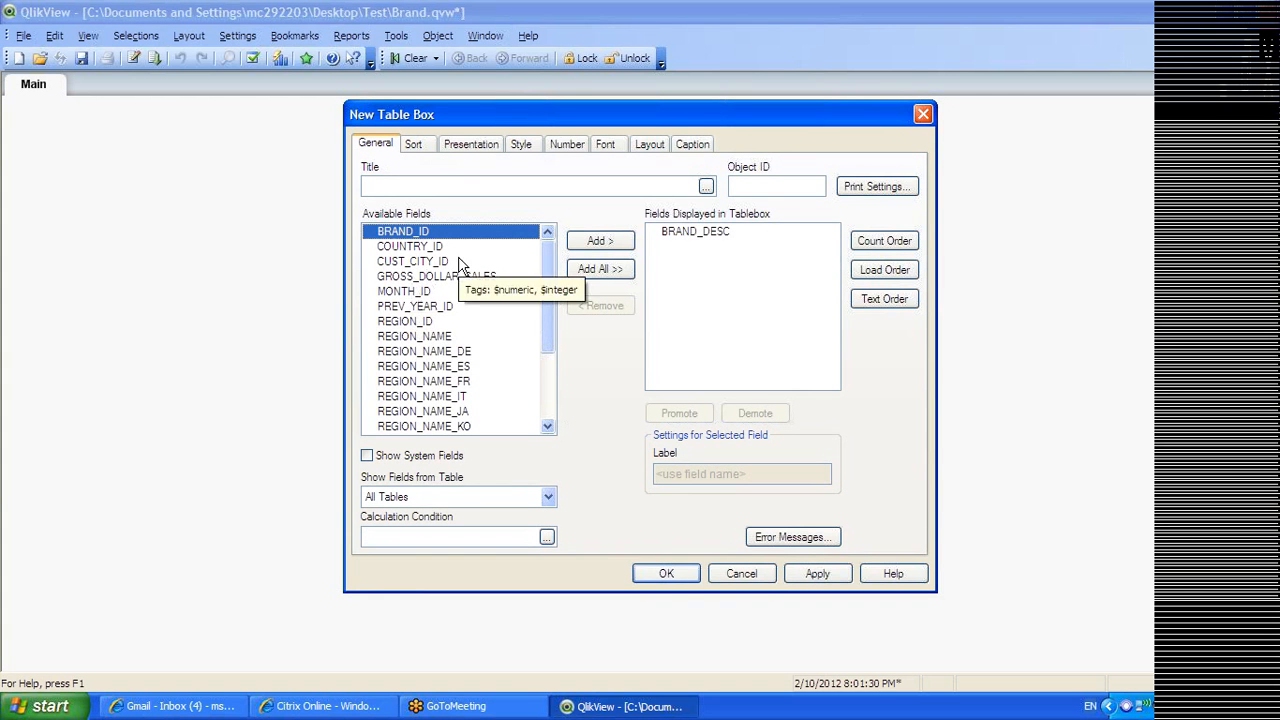
left_click(418, 322)
double_click(418, 322)
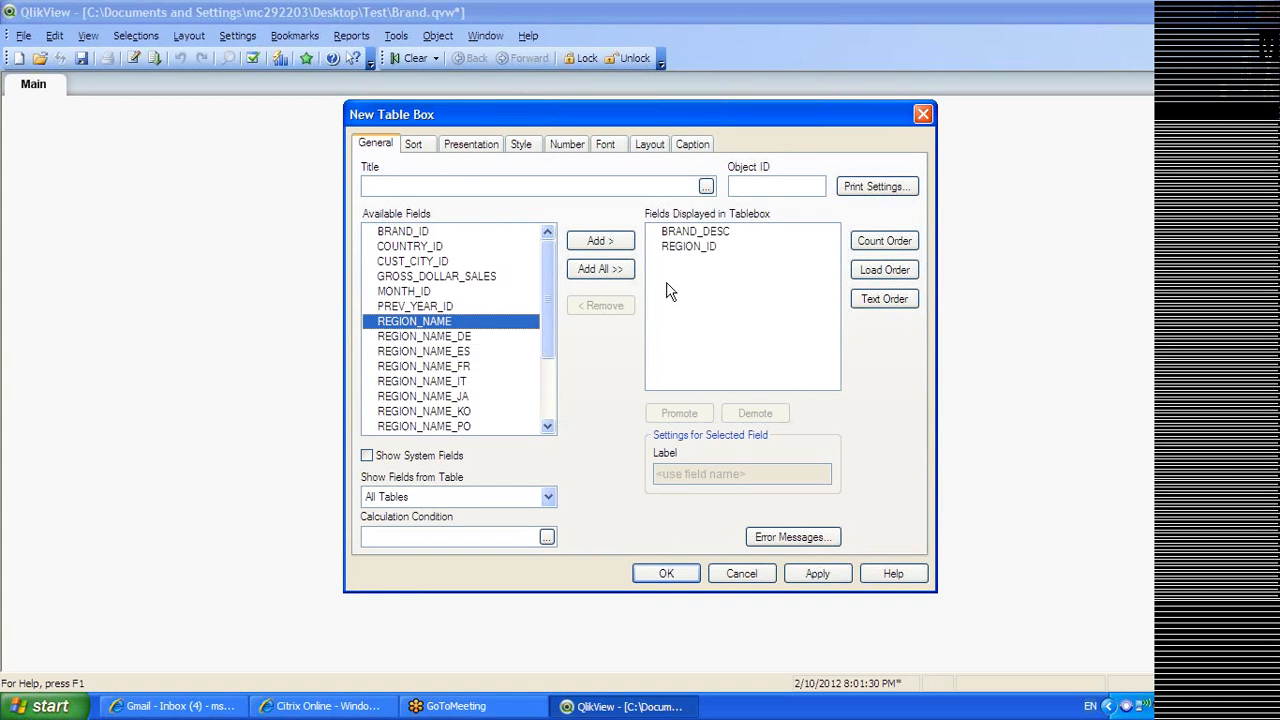
double_click(706, 248)
double_click(428, 337)
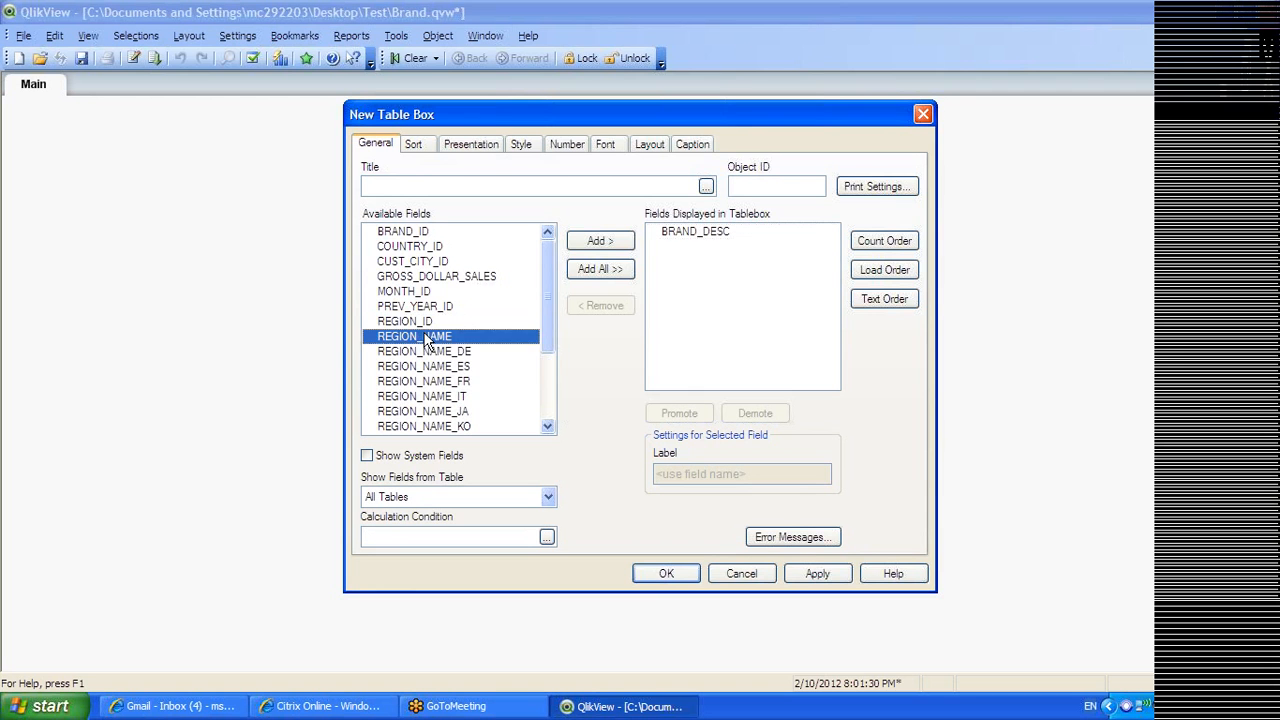
left_click_drag(550, 280, 549, 400)
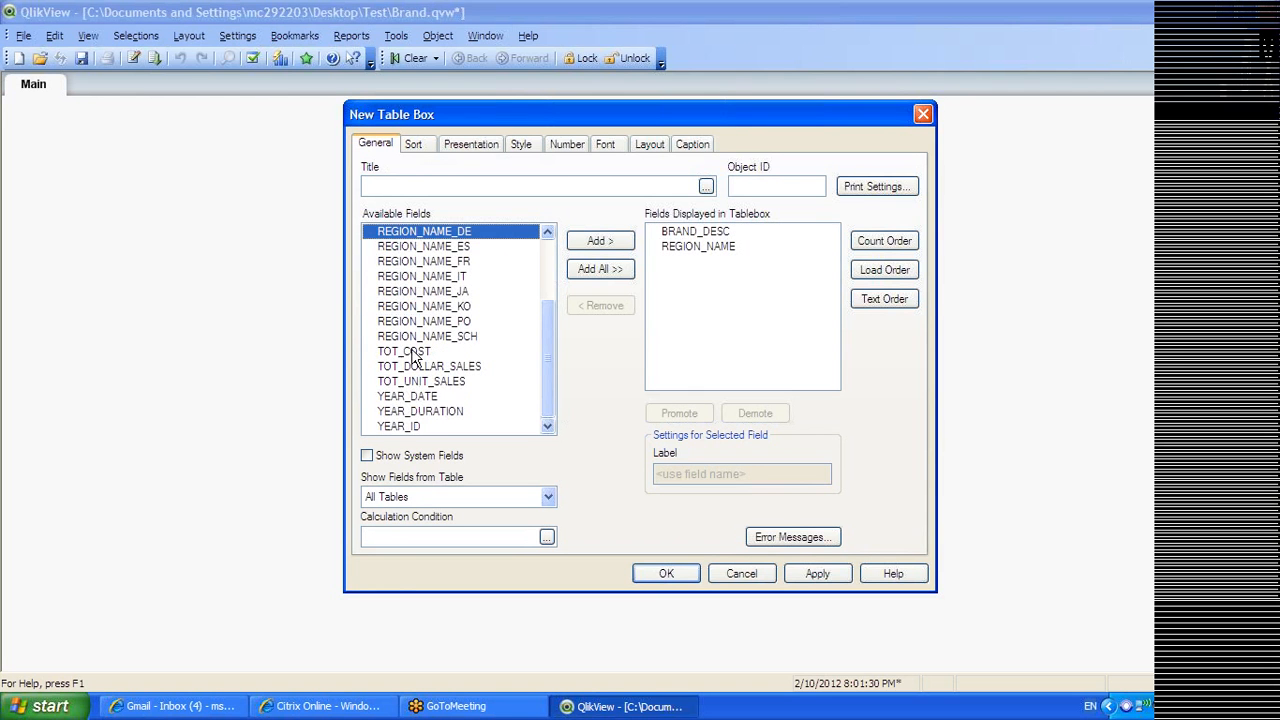
double_click(392, 426)
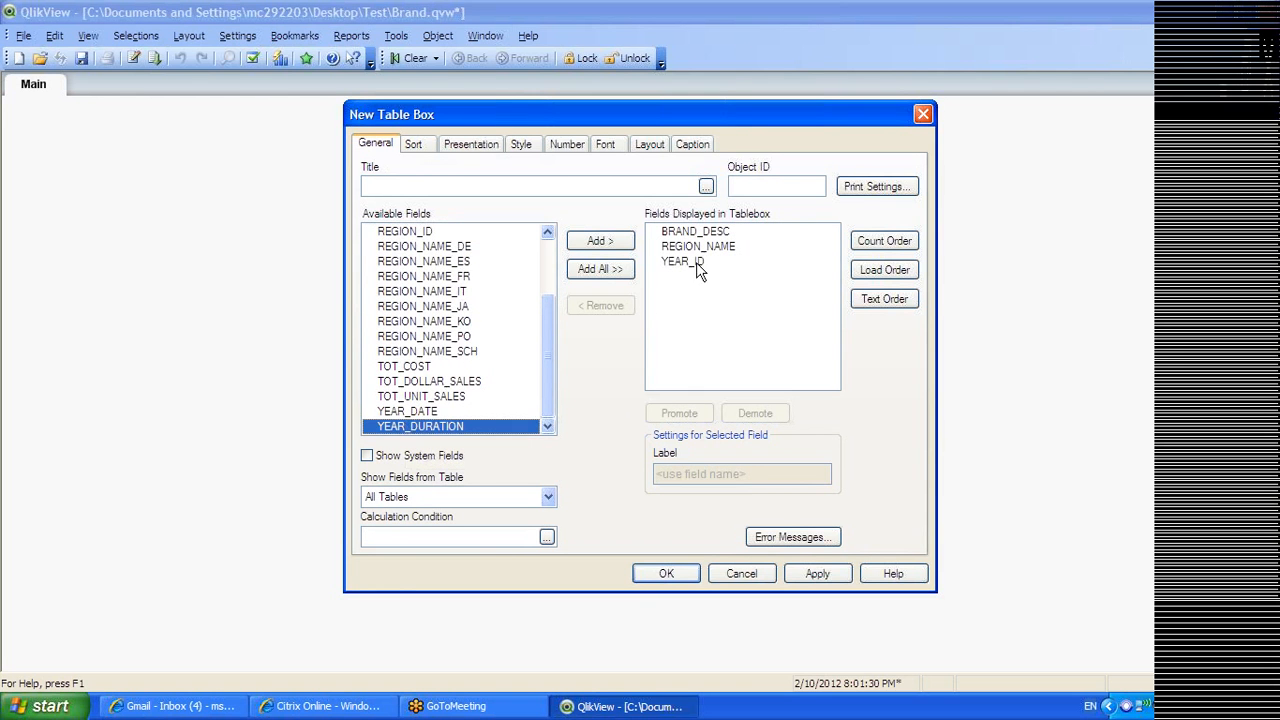
Add TOT_COST, TOT_DOLLAR_SALES and TOT_UNIT_SALES after YEAR_ID and place the table box on the sheet
double_click(414, 367)
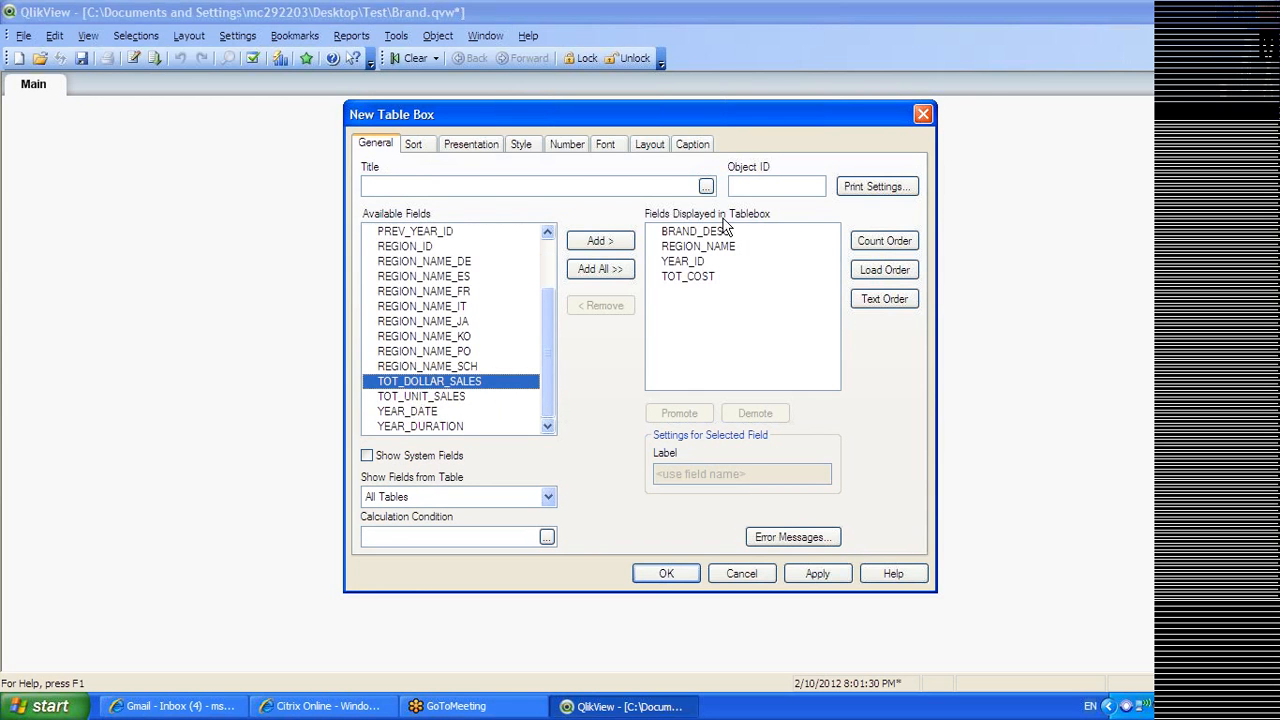
left_click(678, 279)
left_click(603, 305)
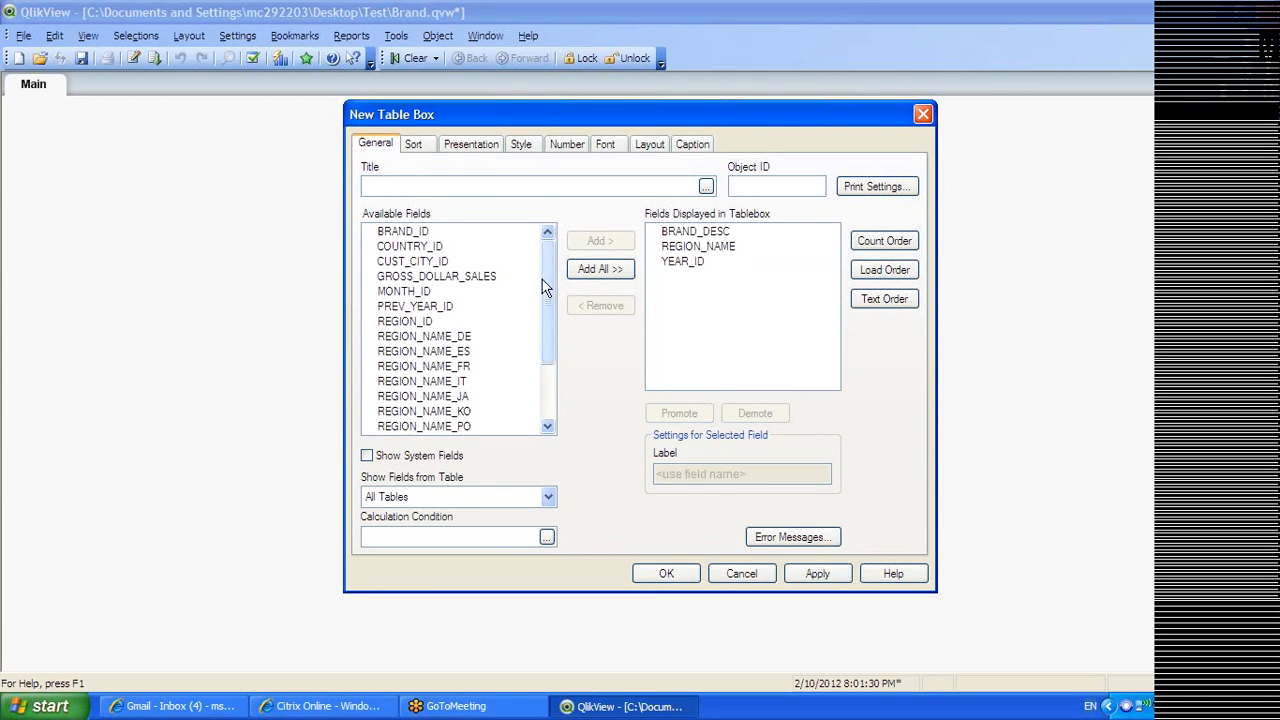
scroll(455, 380, "down", 2)
double_click(417, 367)
double_click(417, 382)
double_click(417, 396)
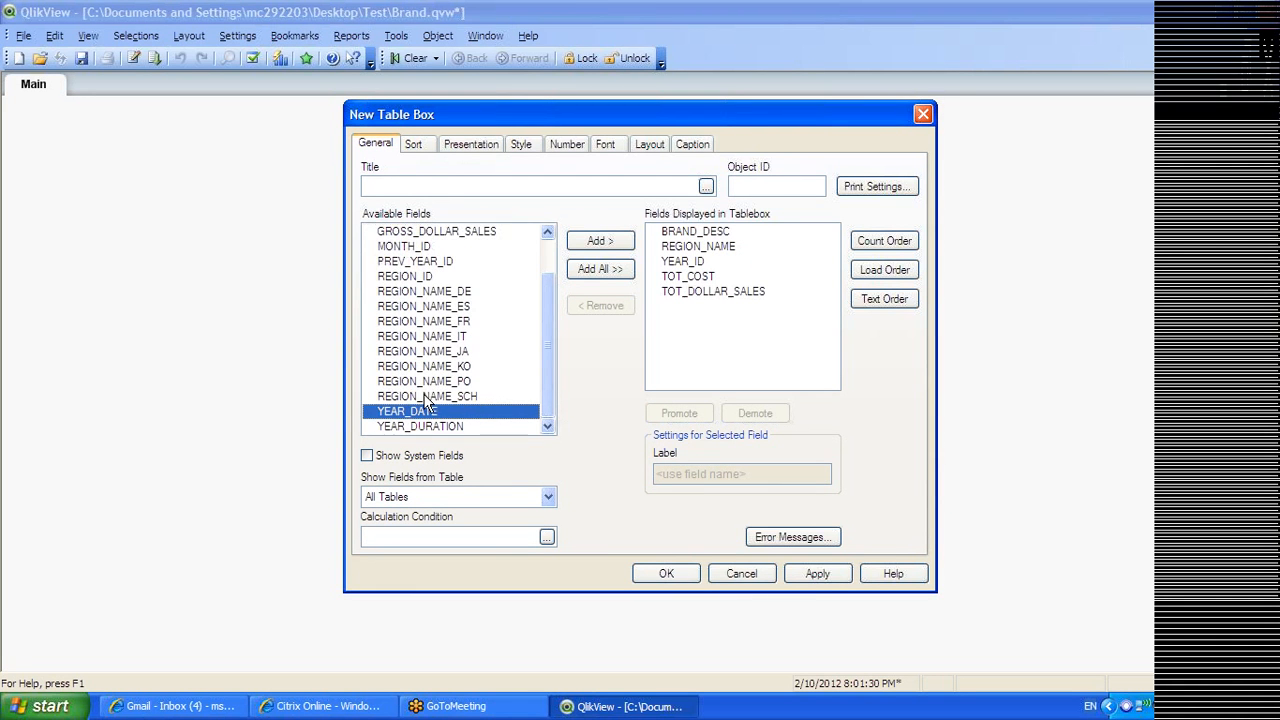
left_click(806, 580)
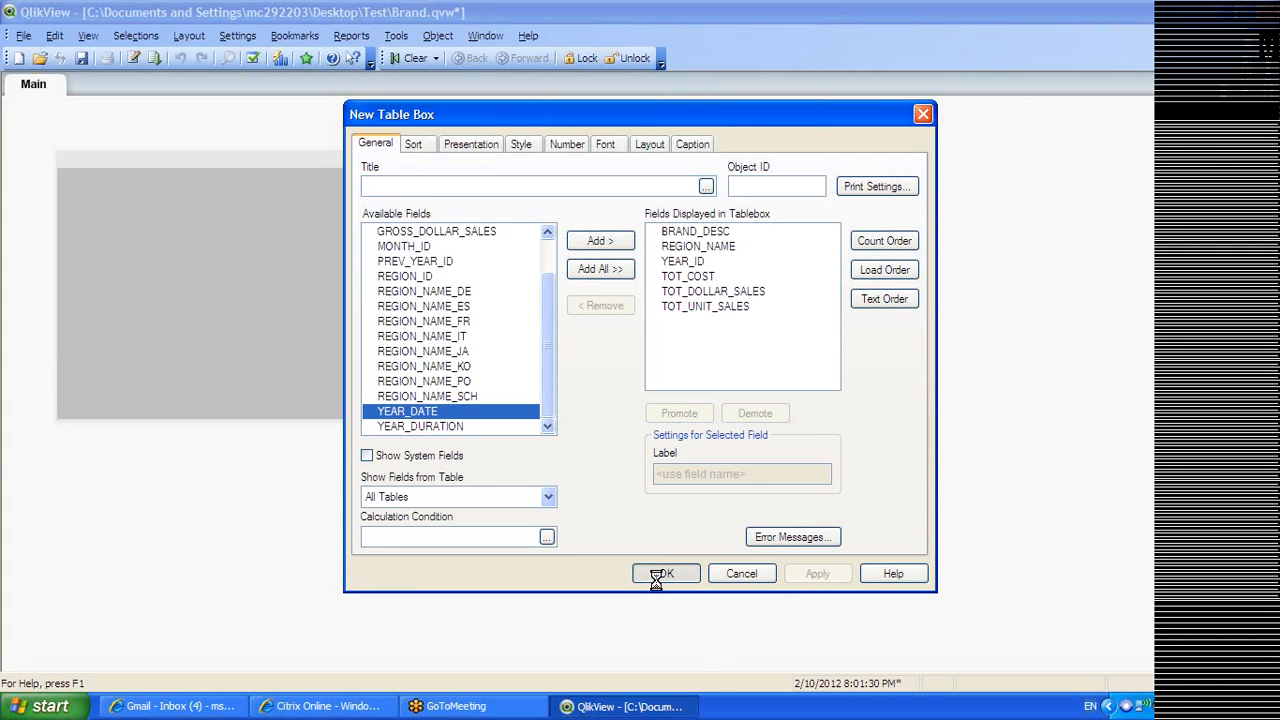
left_click(641, 411)
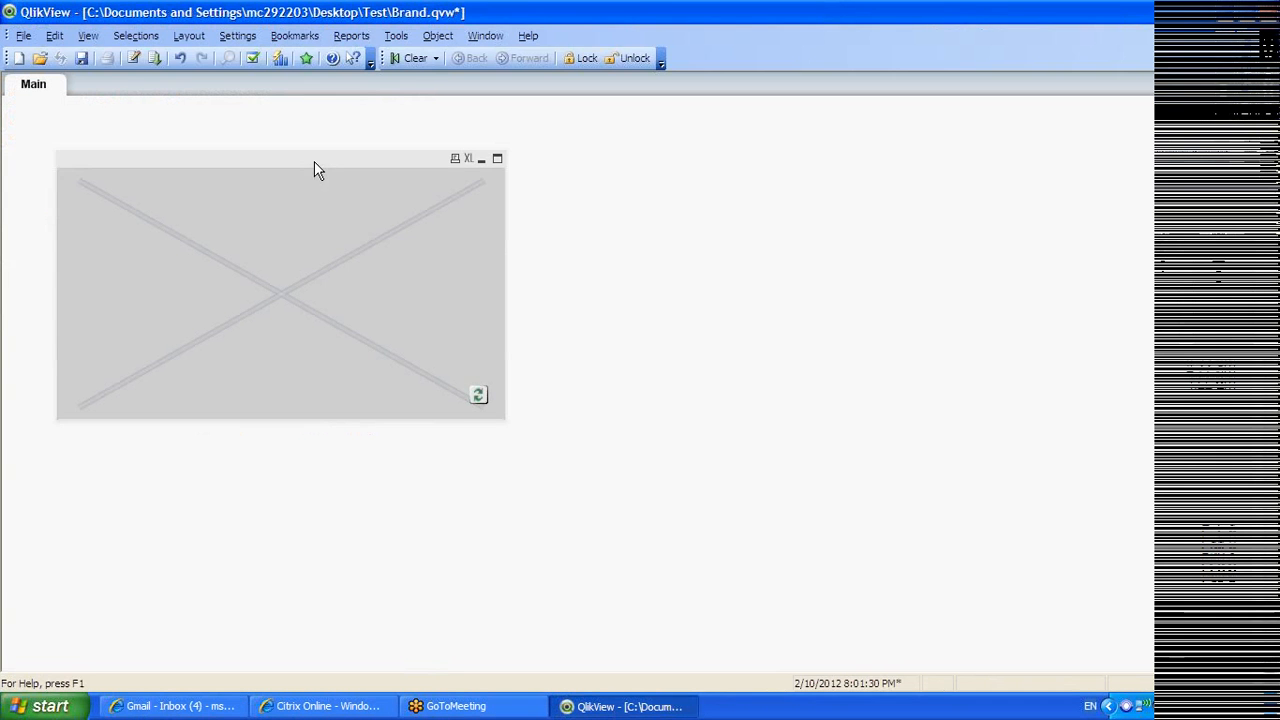
Open and close the new table box's properties, and delete the table box from the sheet
right_click(314, 161)
left_click(357, 175)
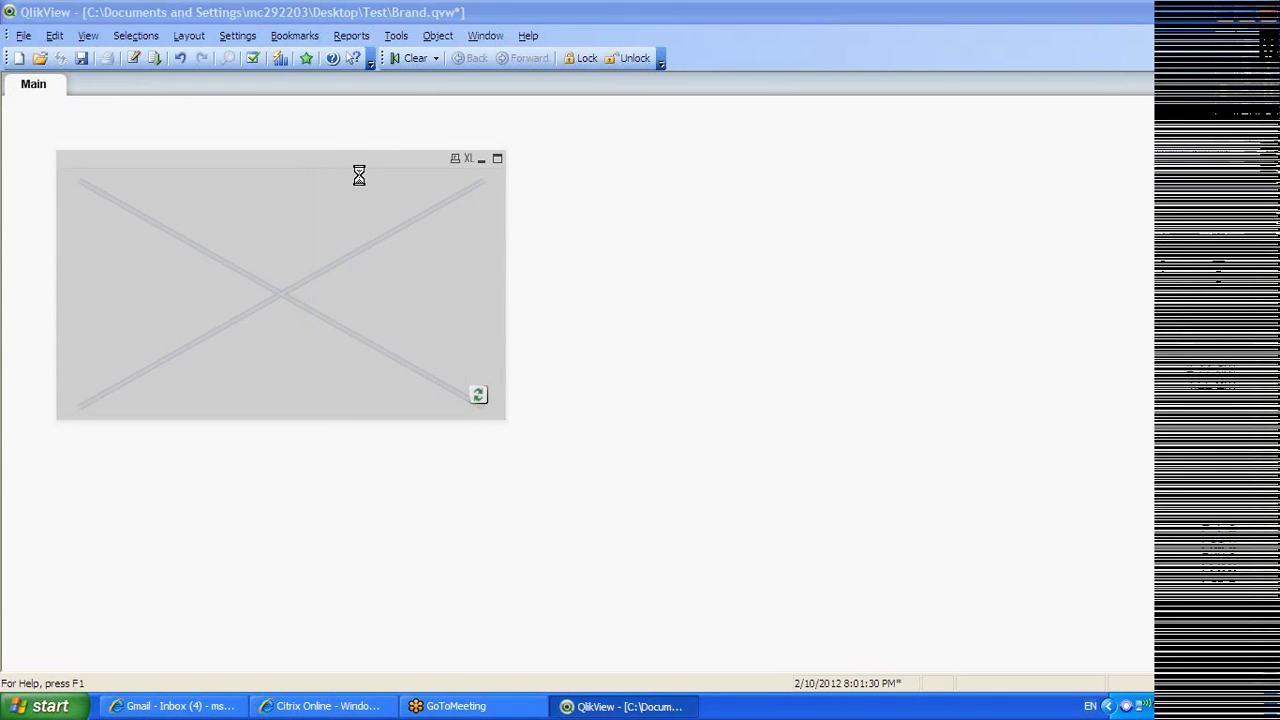
left_click(928, 108)
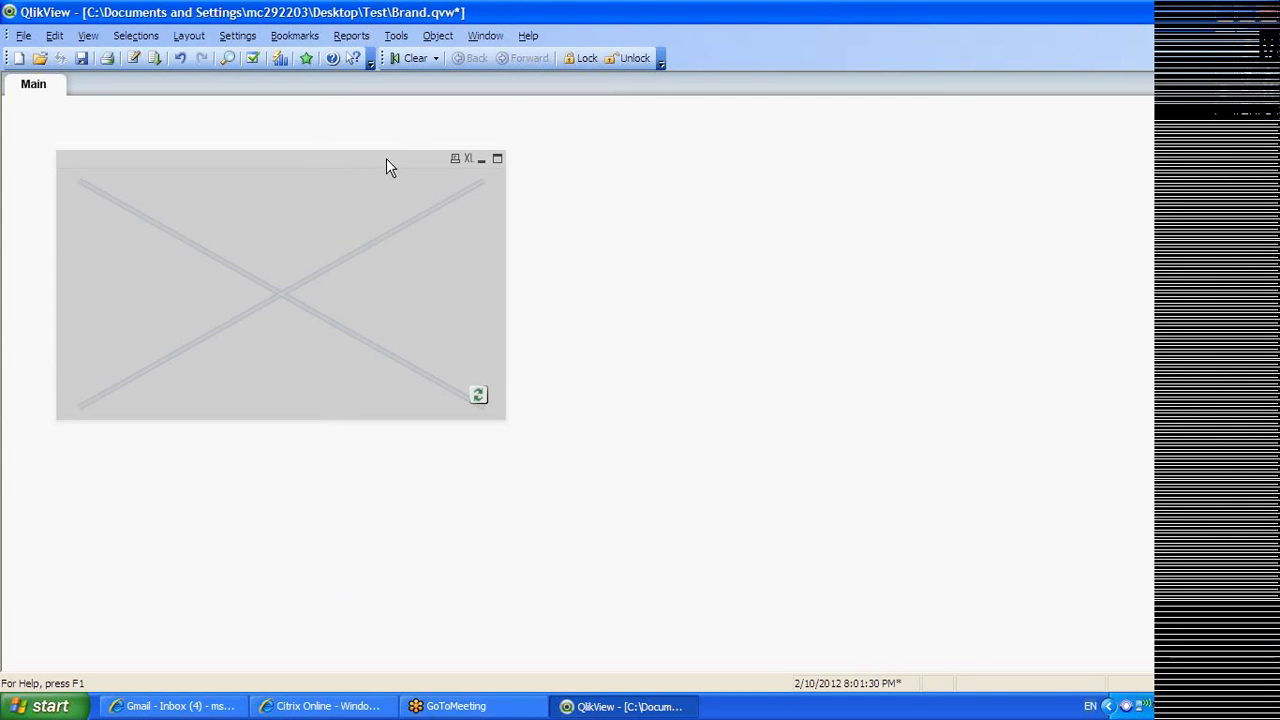
key("Delete")
key("Return")
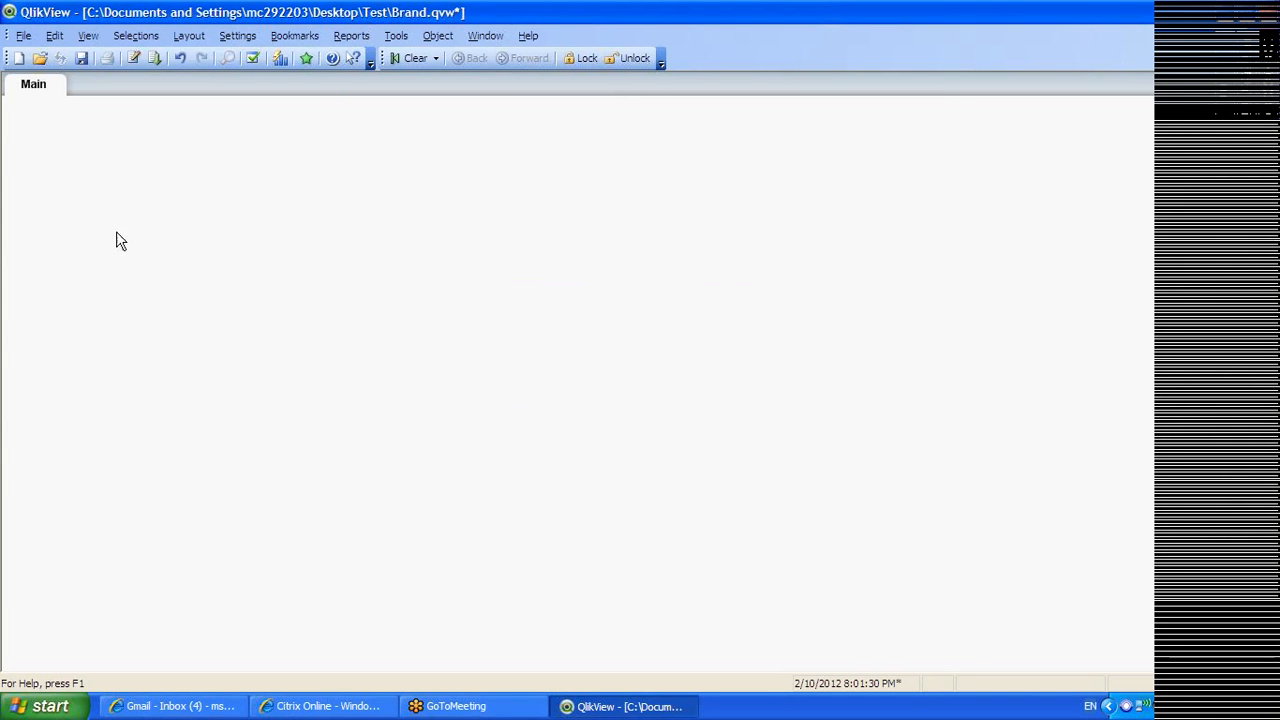
Start a new chart on the sheet and set its type to straight table
right_click(114, 240)
mouse_move(250, 290)
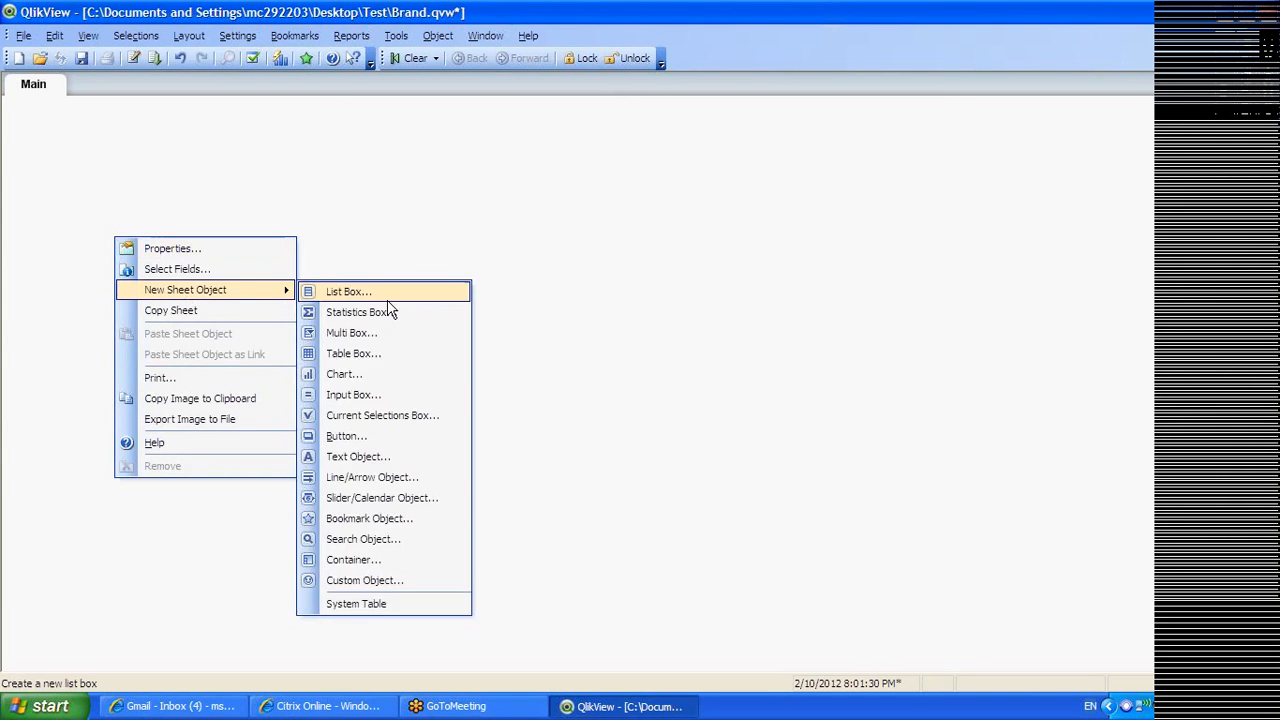
left_click(365, 373)
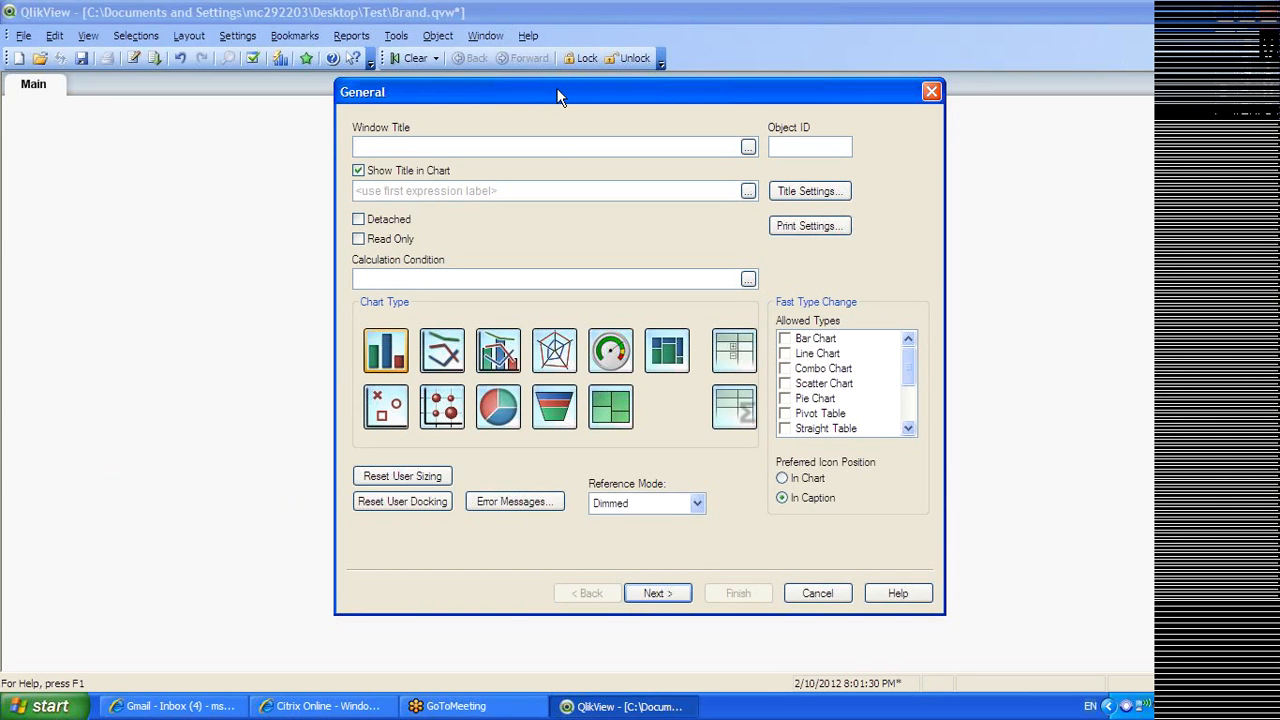
left_click_drag(558, 95, 255, 90)
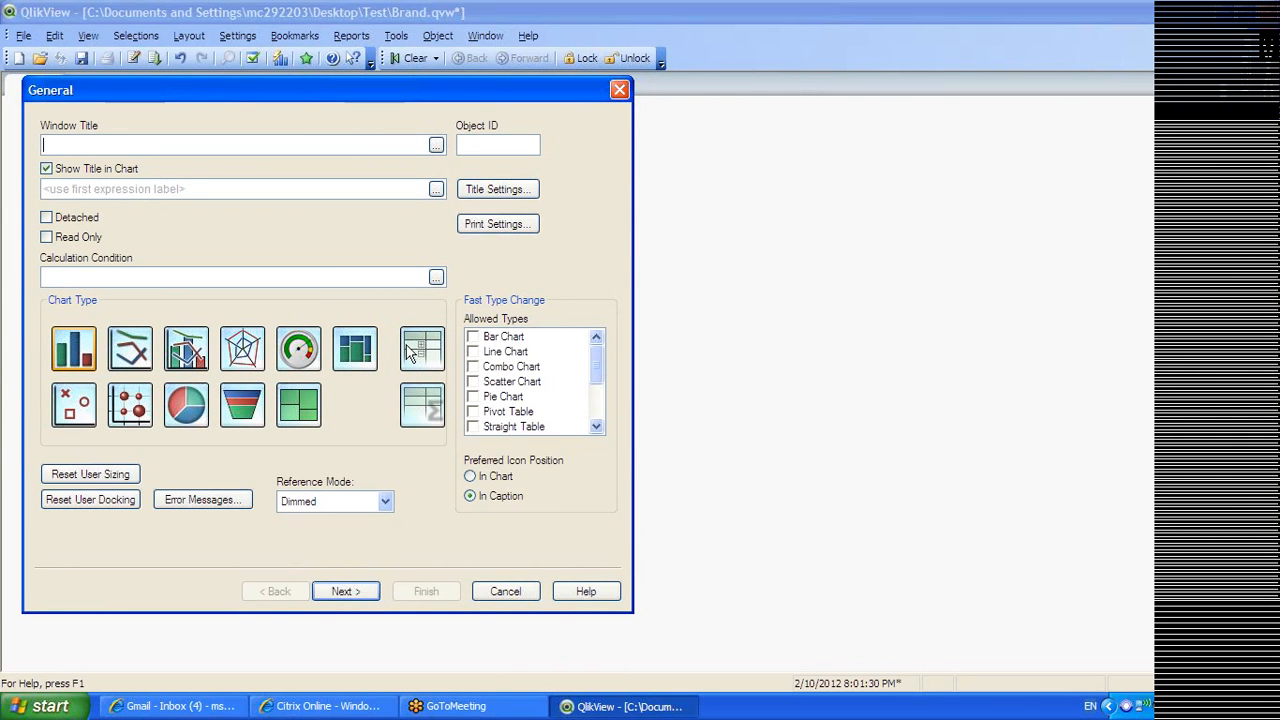
left_click(424, 408)
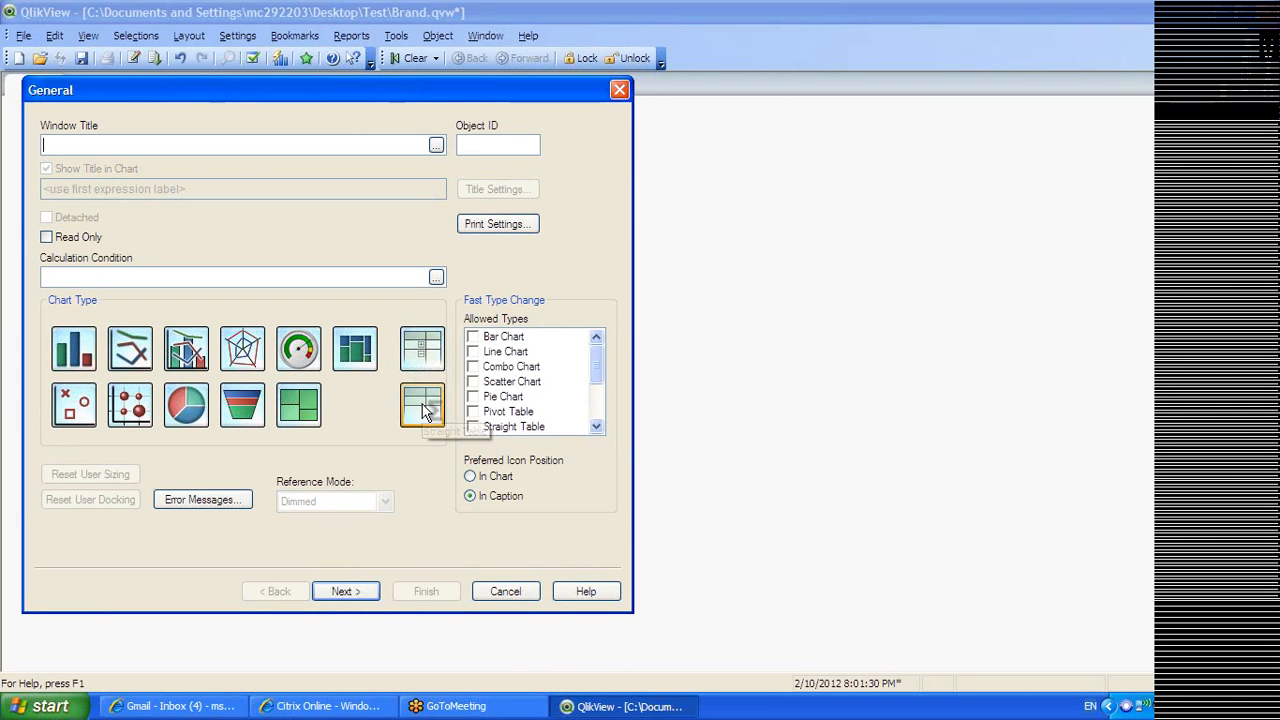
left_click(343, 591)
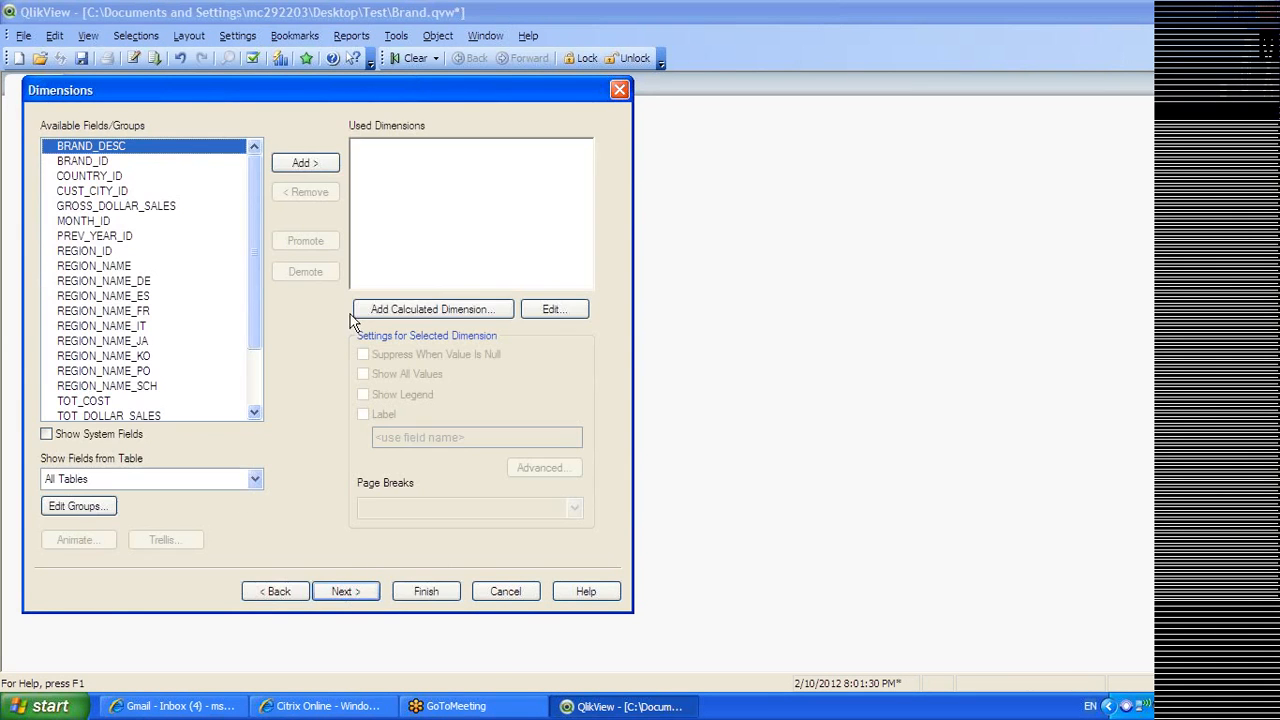
Use BRAND_DESC, REGION_NAME and YEAR_ID as the straight table's dimensions, in that order
left_click(320, 168)
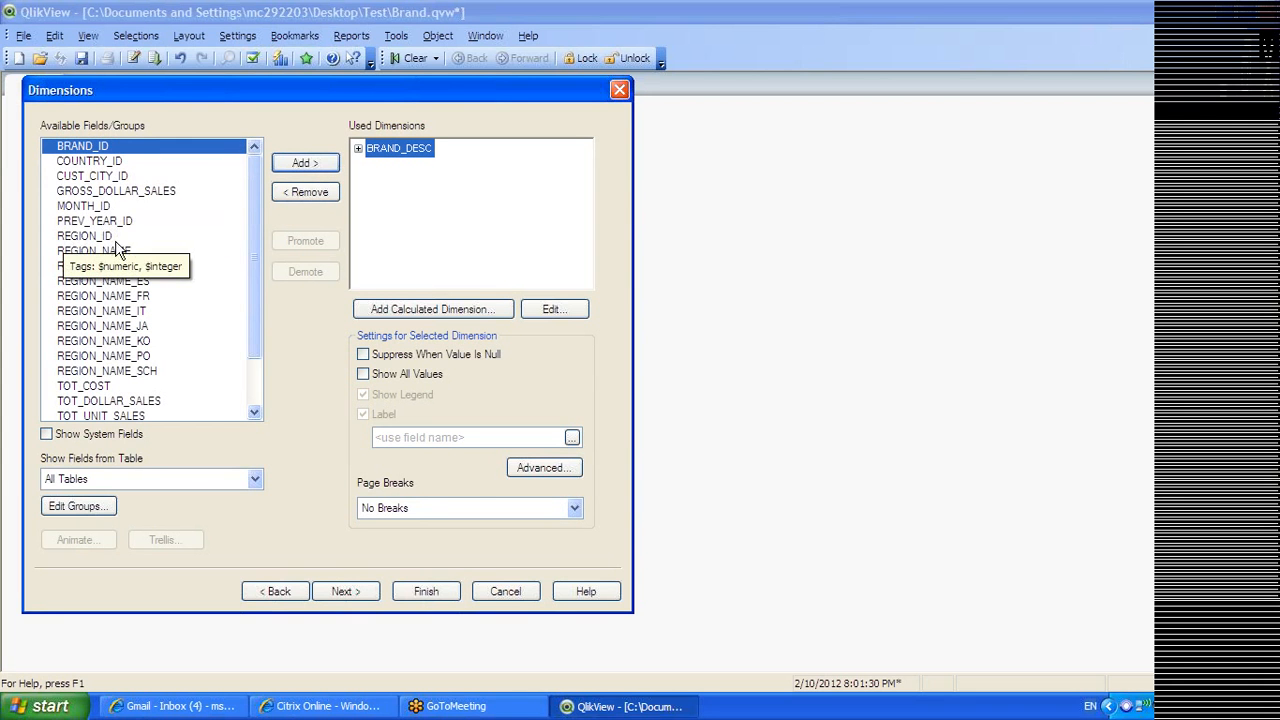
scroll(115, 248, "down", 2)
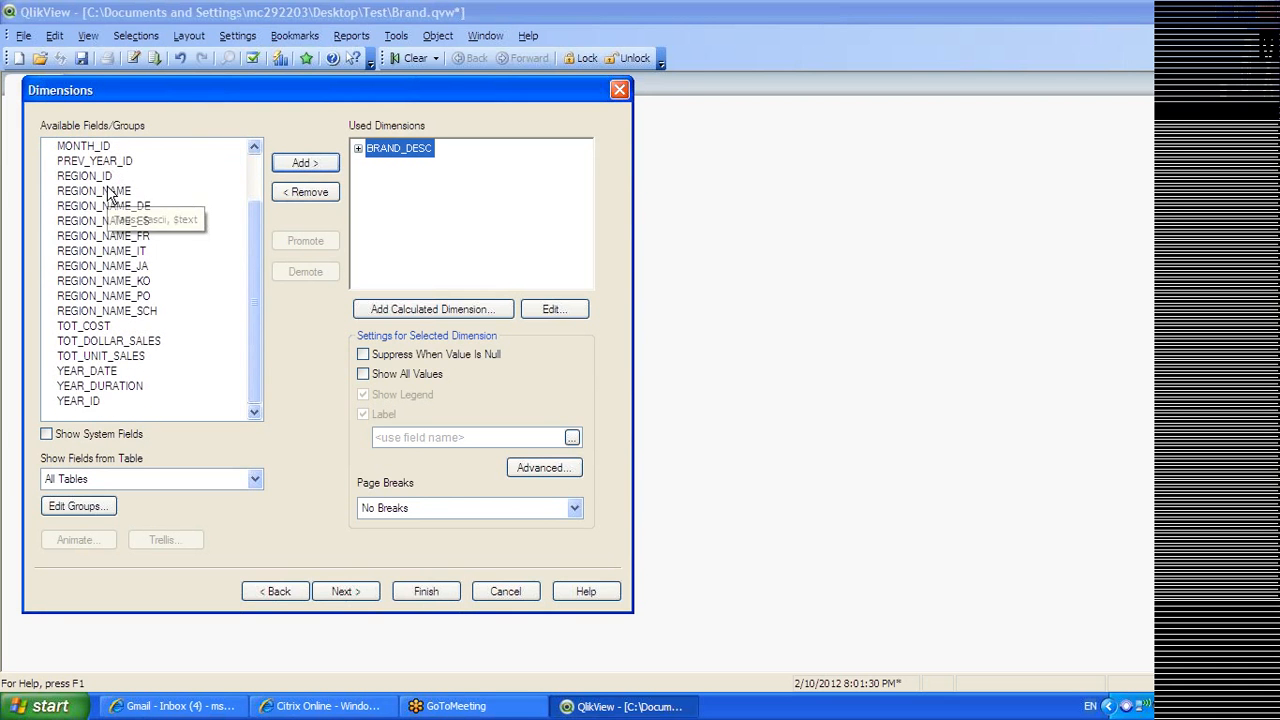
left_click(111, 192)
double_click(111, 192)
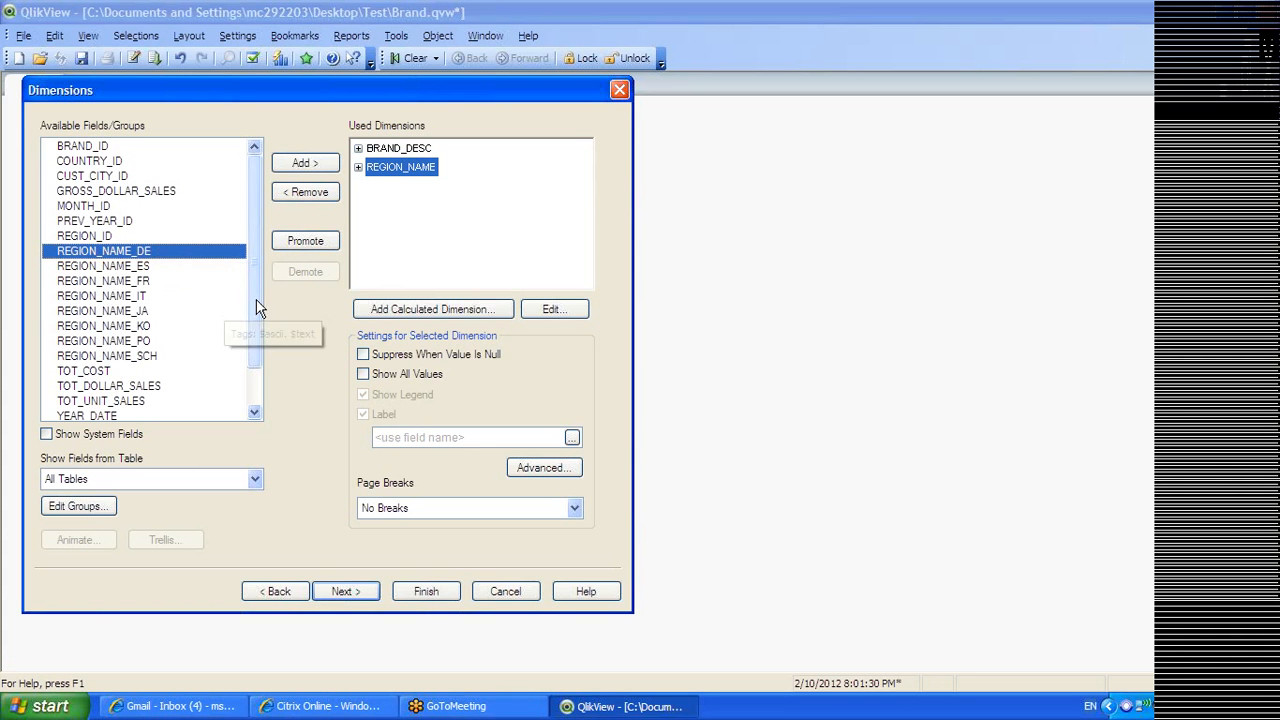
scroll(258, 308, "down", 1)
left_click(80, 403)
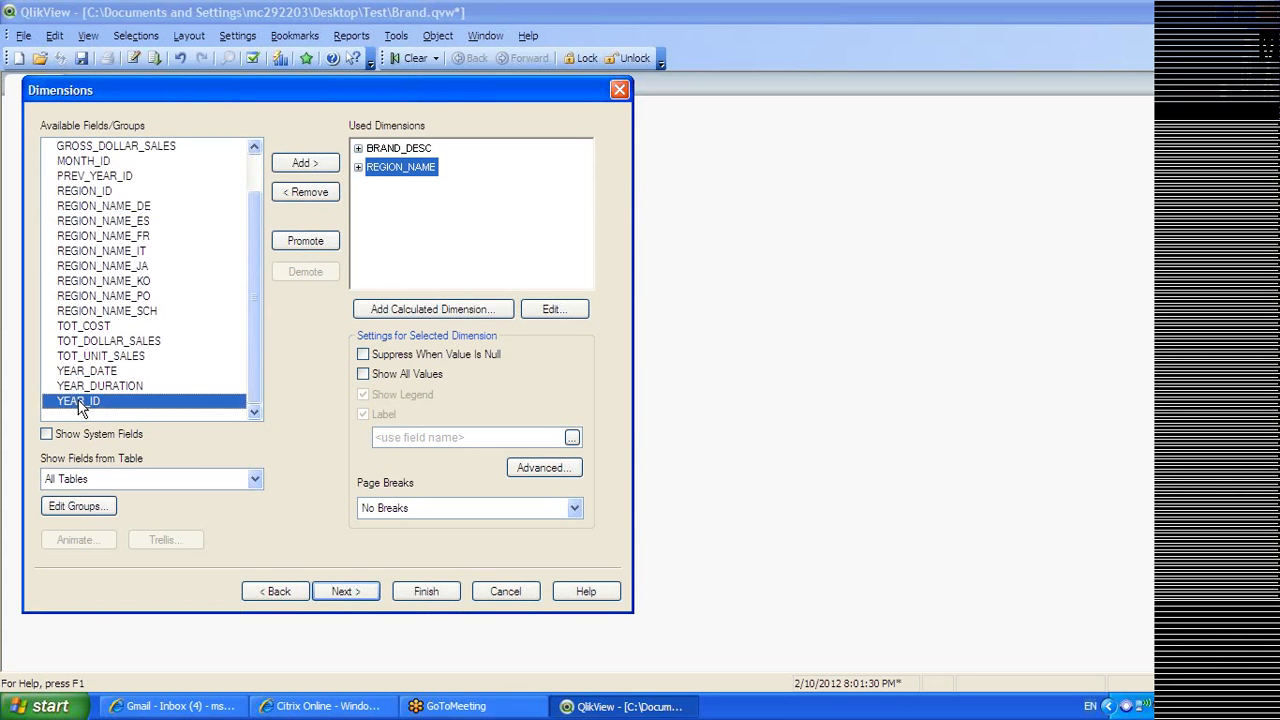
double_click(80, 403)
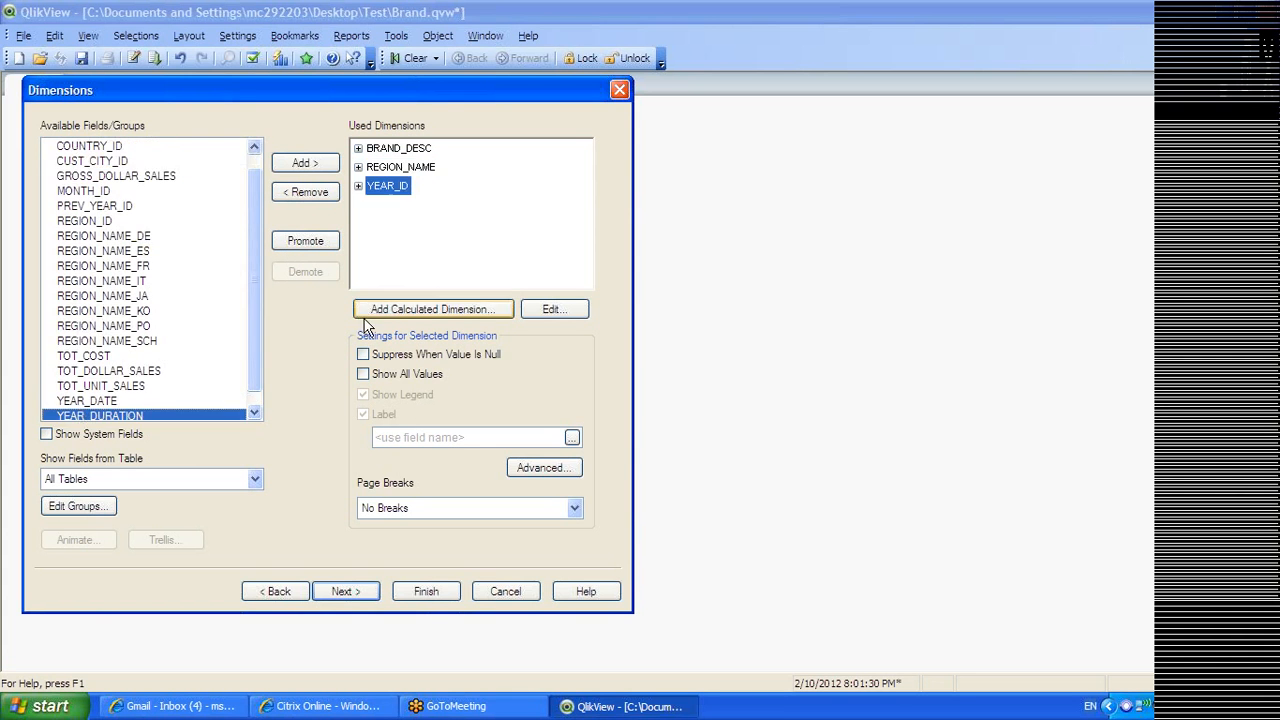
Define the expression sum(TOT_COST) for the straight table and place the finished chart near the middle of the sheet
left_click(345, 591)
type("sum(")
left_click(222, 390)
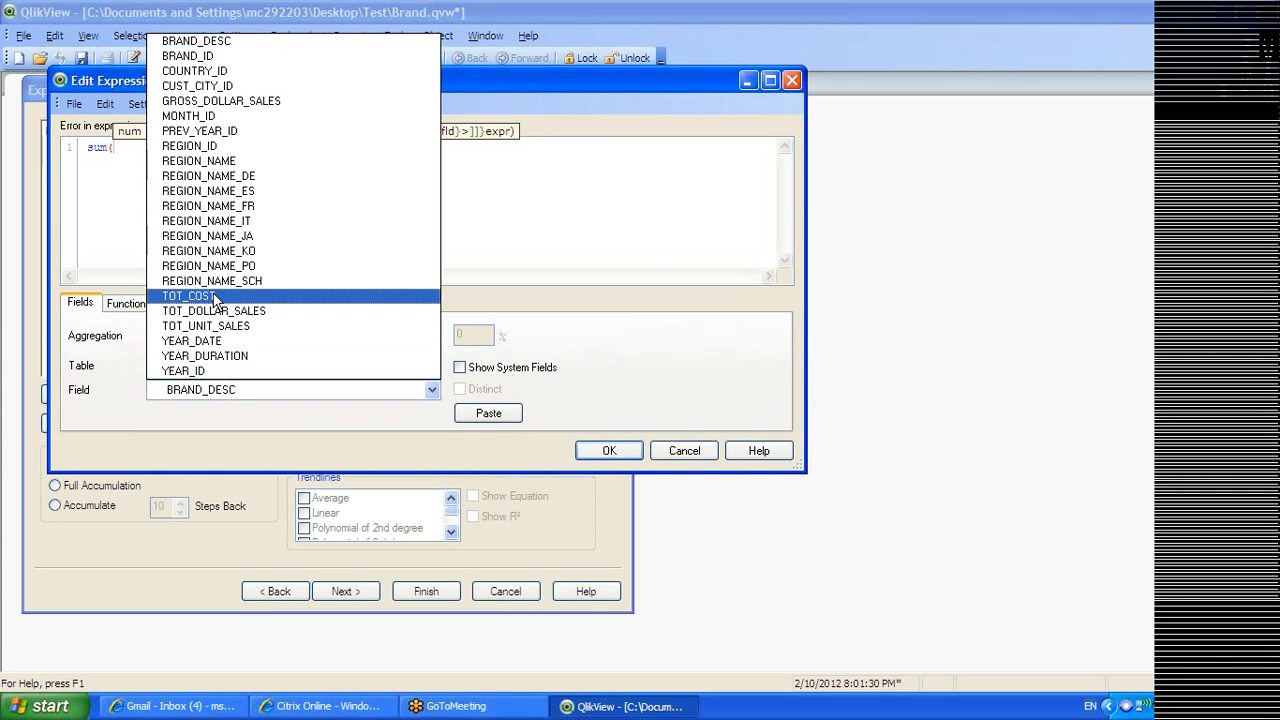
left_click(215, 297)
left_click(478, 414)
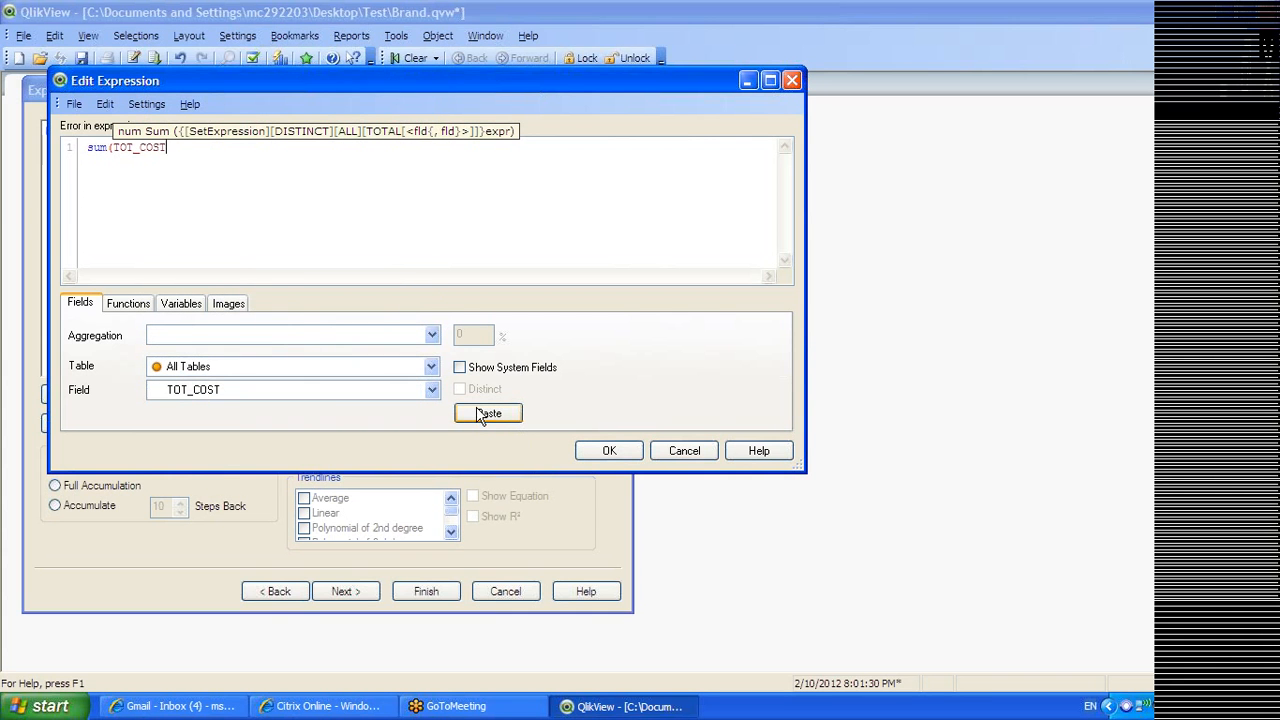
type(")")
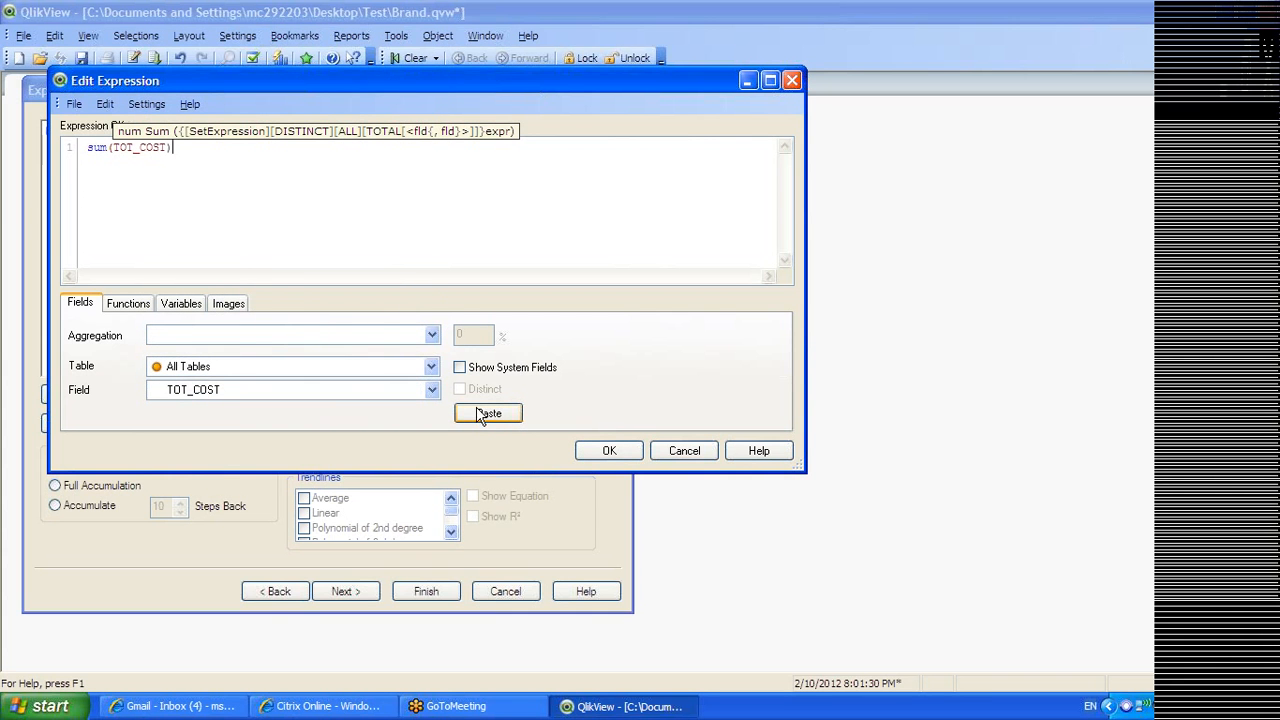
left_click(612, 450)
left_click(405, 594)
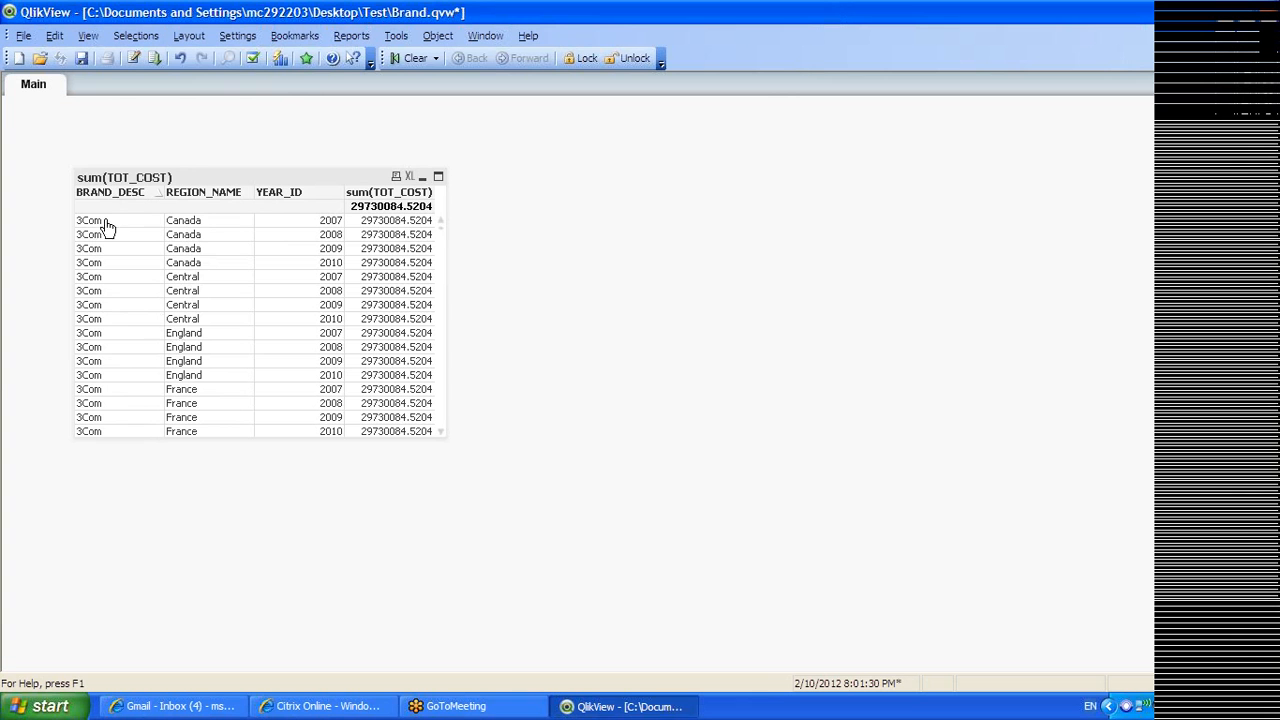
left_click_drag(201, 179, 510, 163)
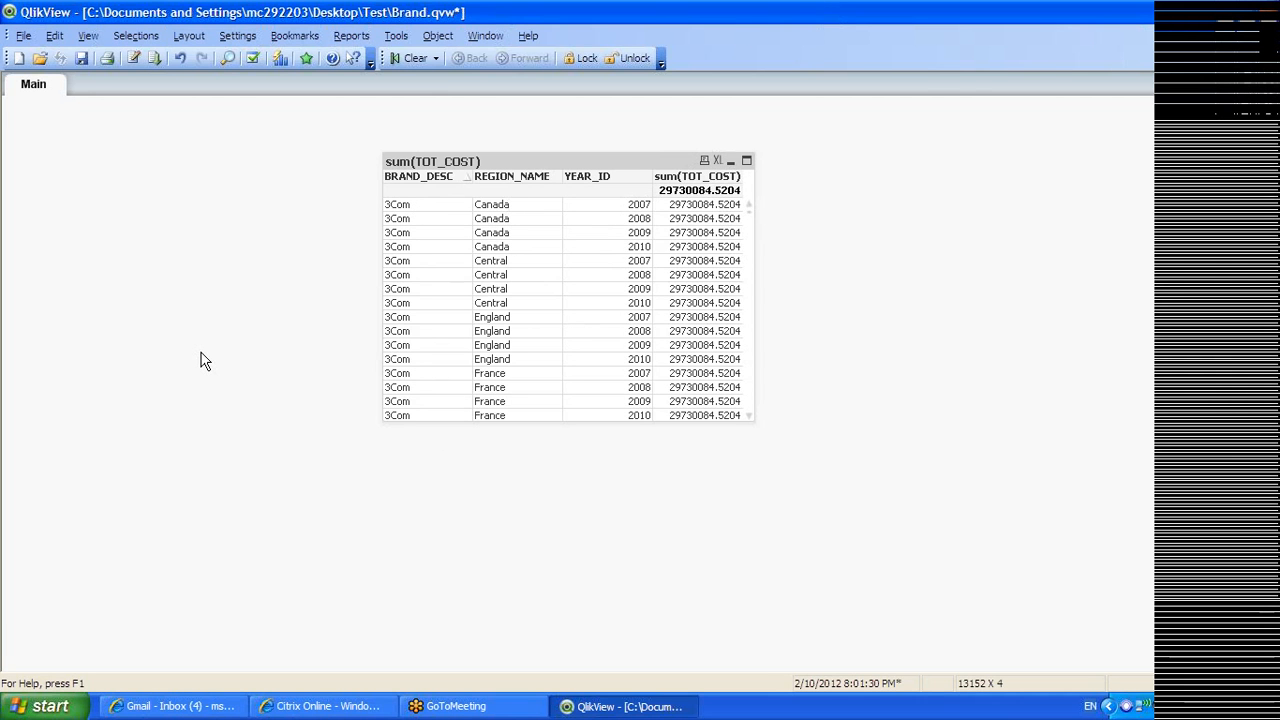
Review the CITY_MNTH_SLS source of the SalesFact load in the script and return to the sheet
key("ctrl+e")
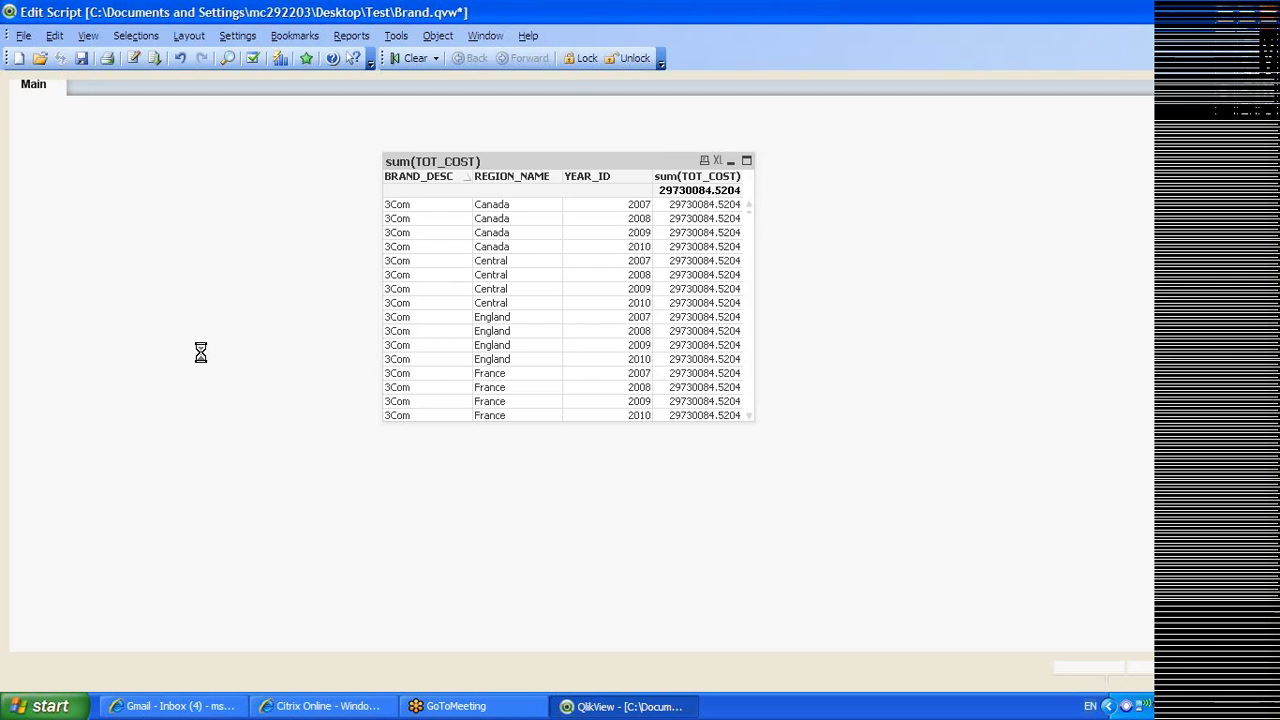
double_click(145, 231)
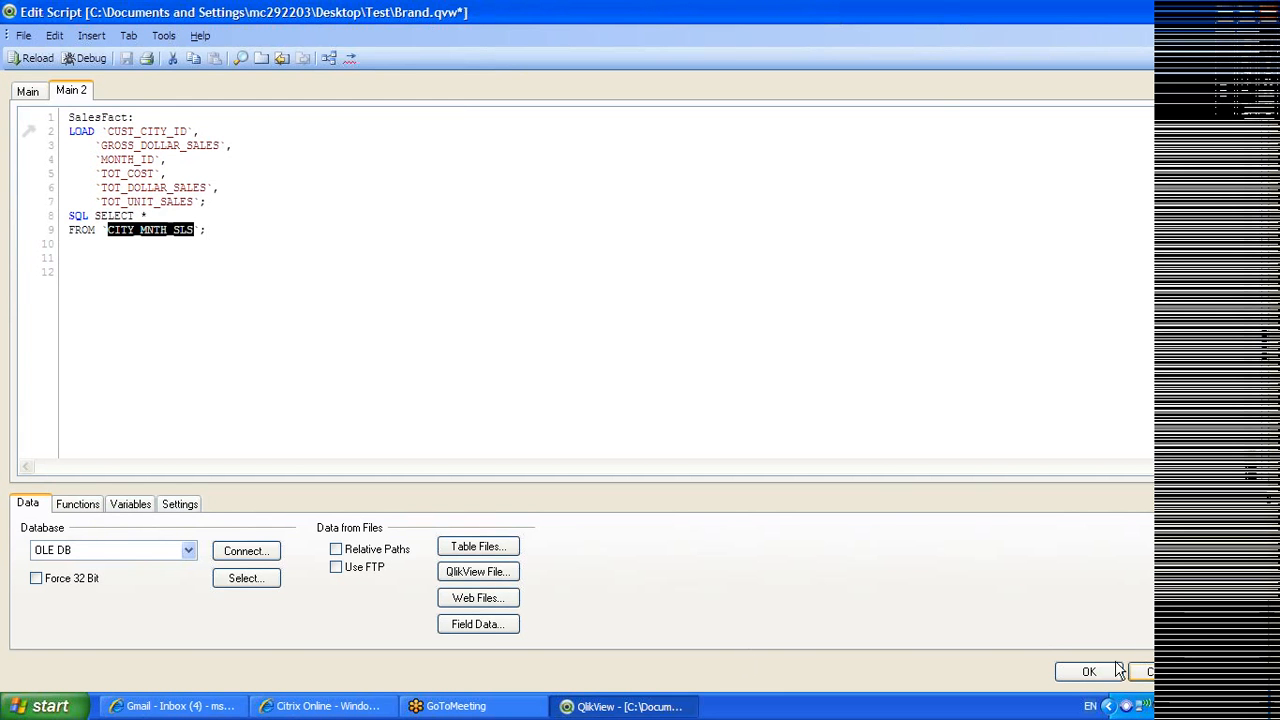
left_click(1075, 680)
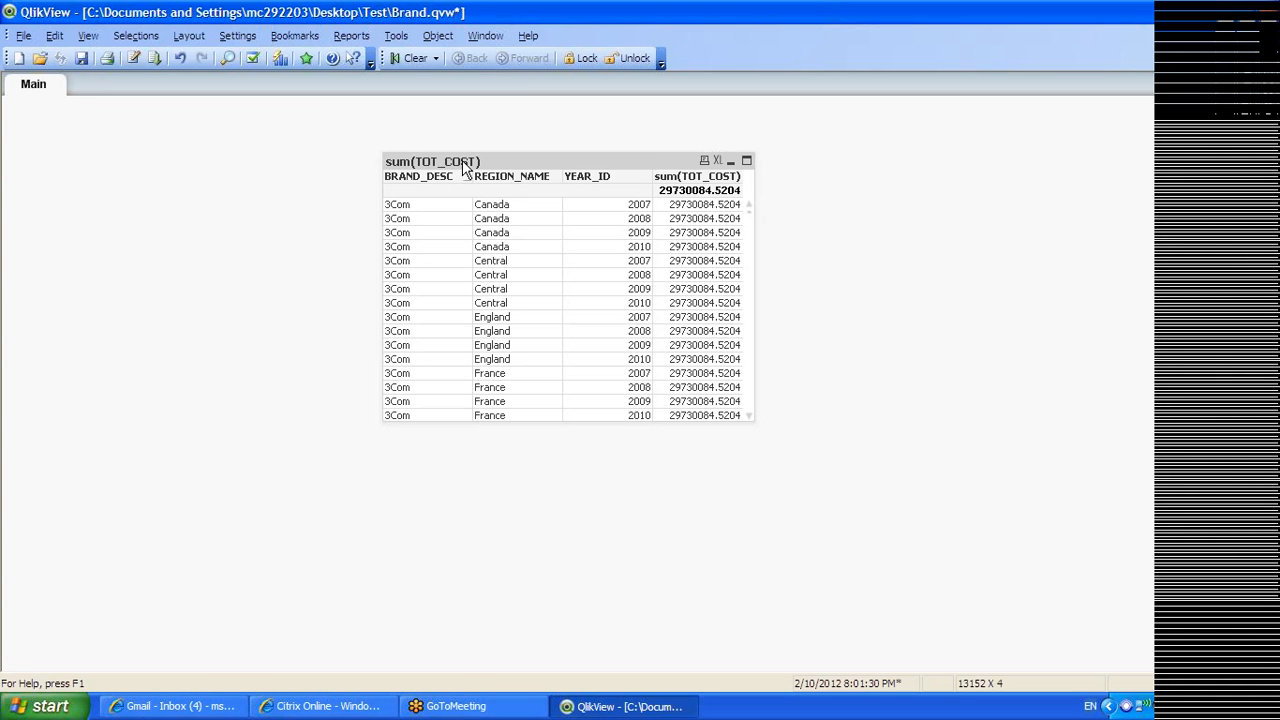
Move the straight table aside and place a new list box for BRAND_DESC in the sheet's upper-left area
left_click_drag(472, 158, 651, 108)
right_click(91, 194)
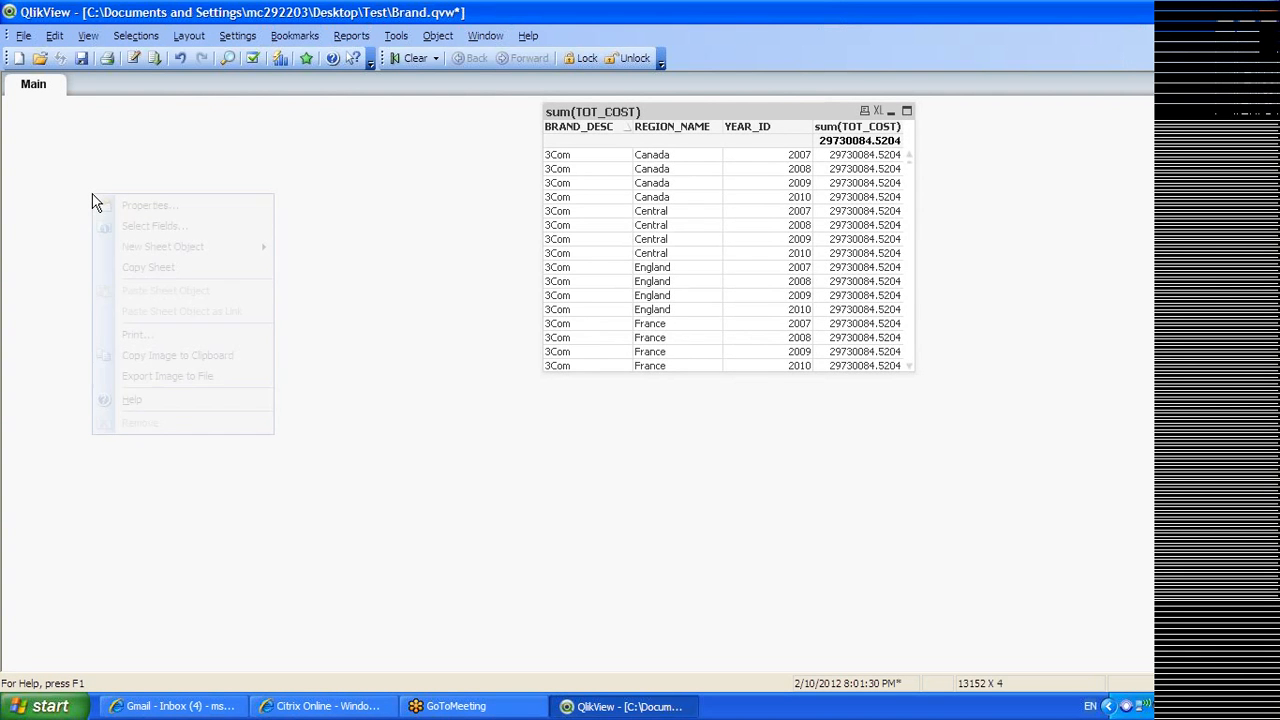
mouse_move(160, 250)
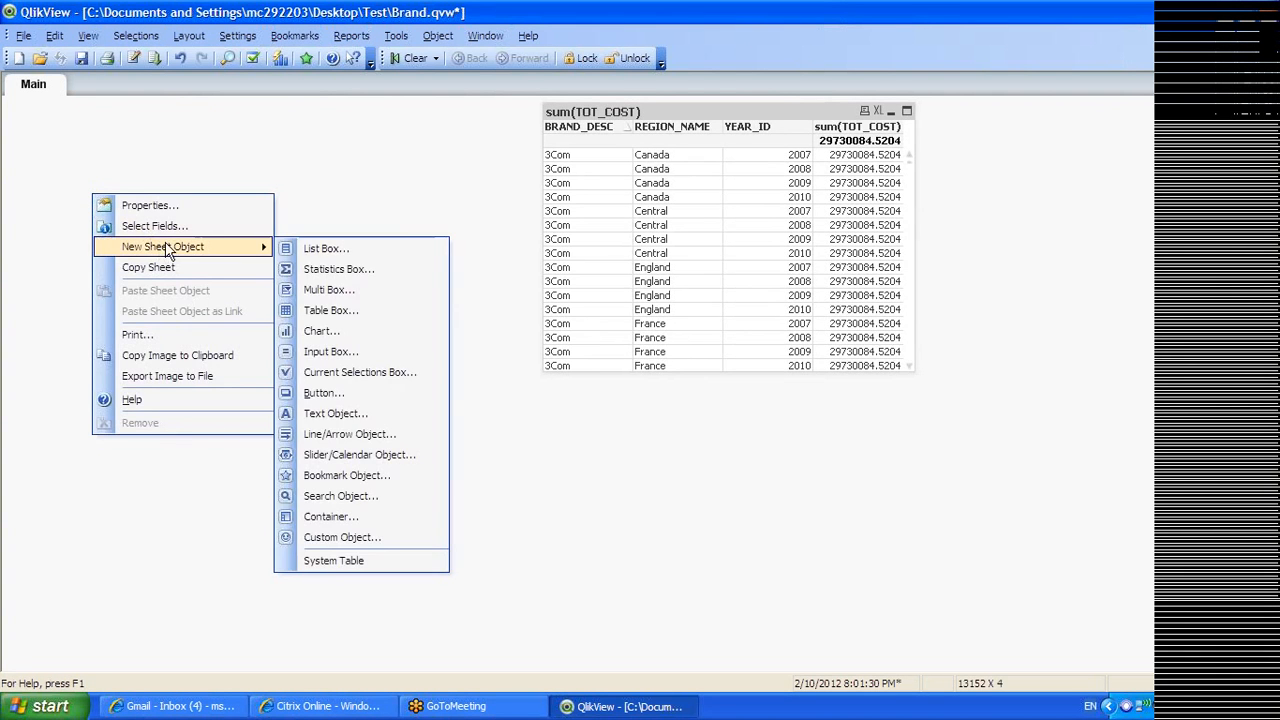
left_click(358, 248)
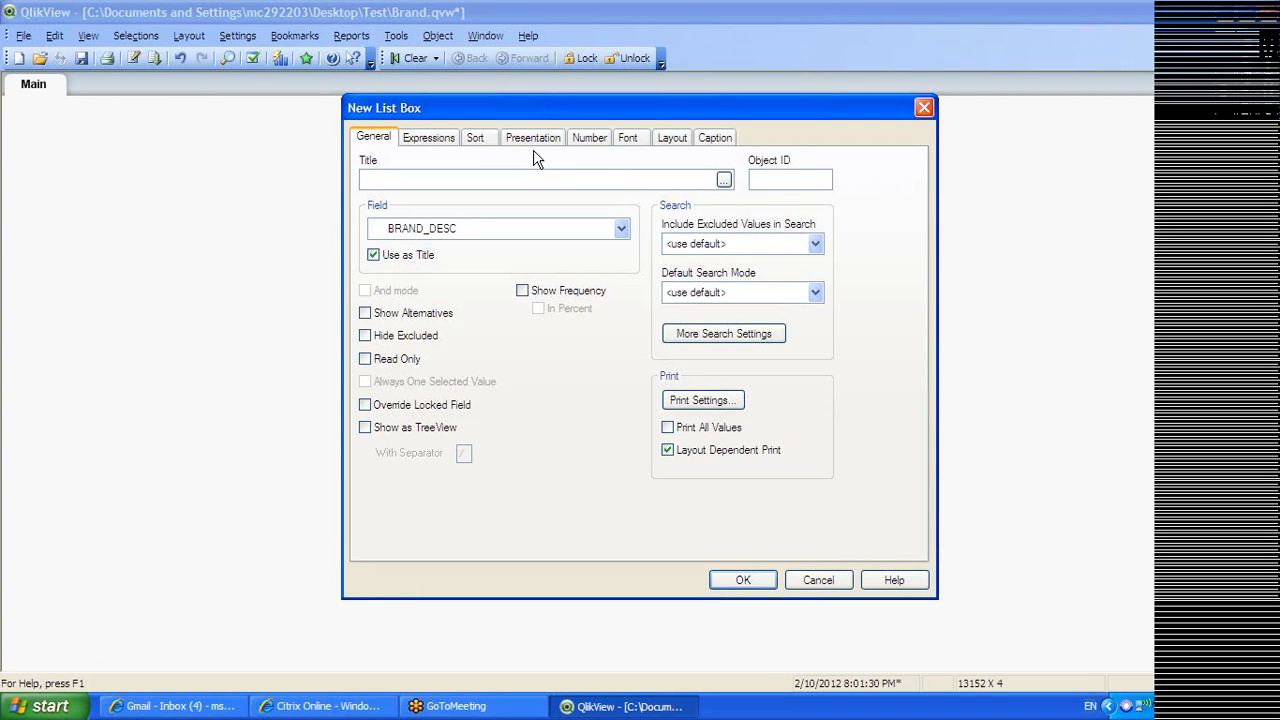
left_click(458, 230)
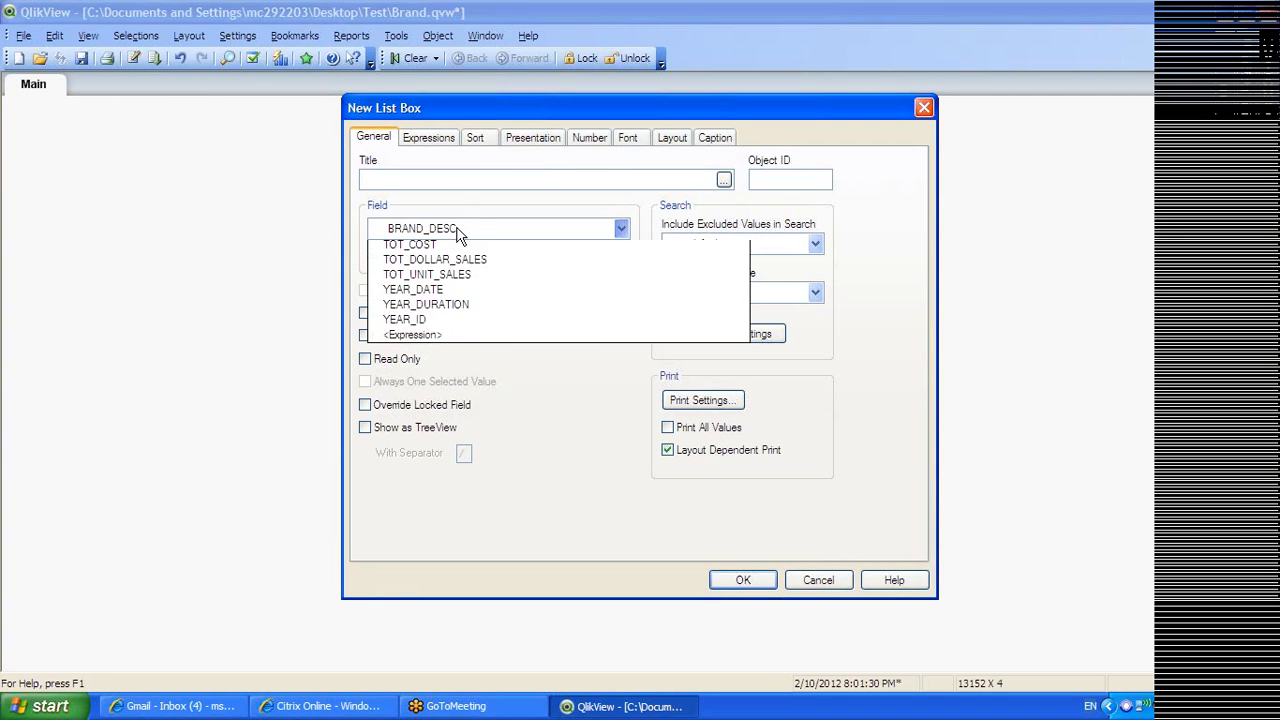
left_click(437, 263)
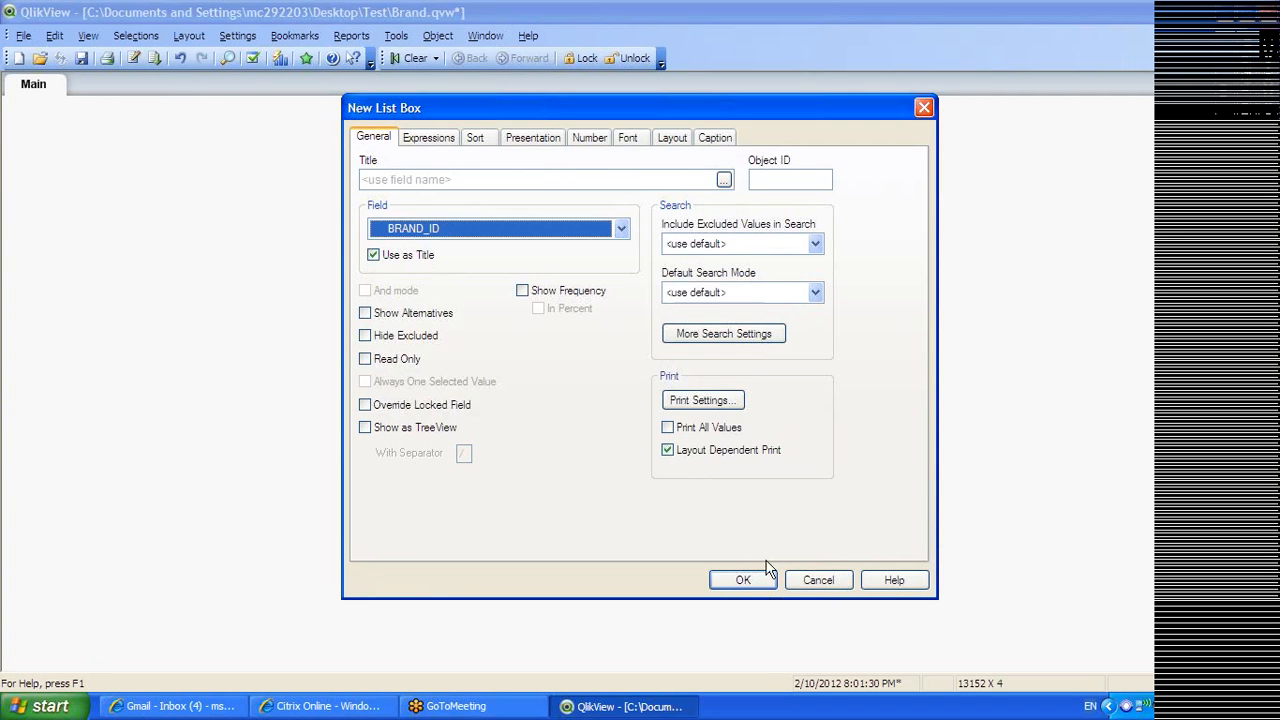
left_click(545, 233)
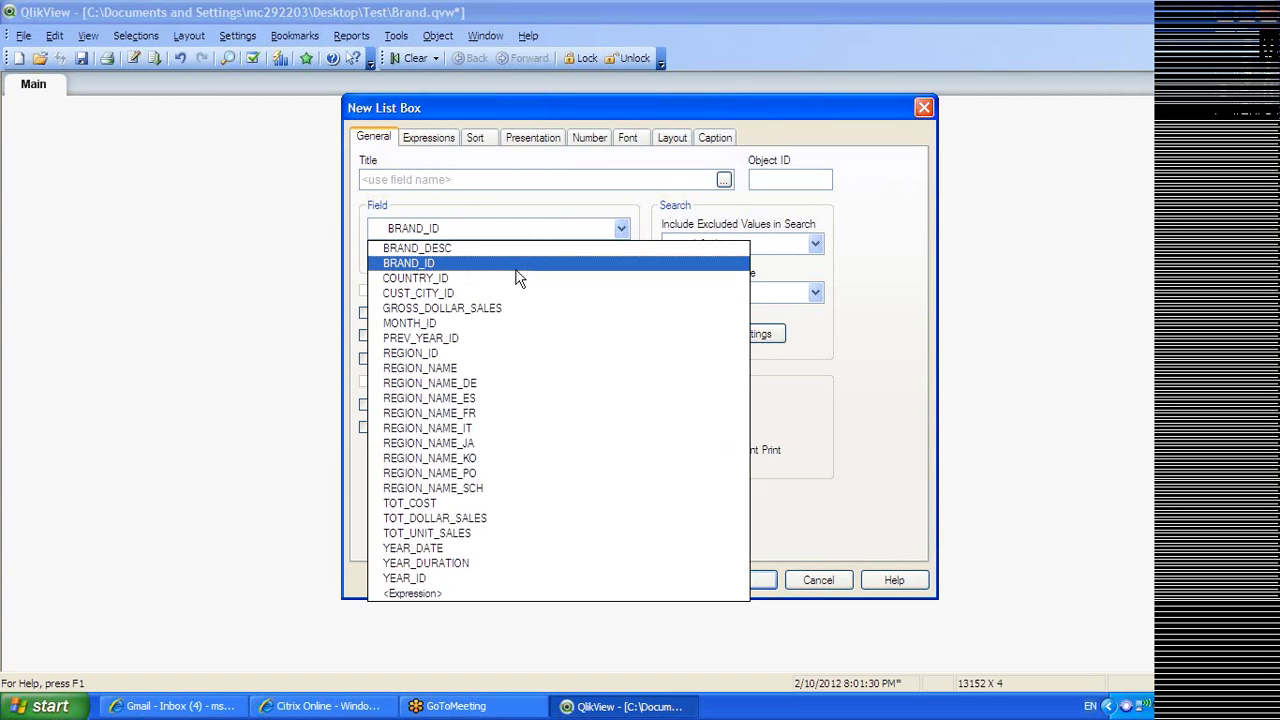
left_click(515, 261)
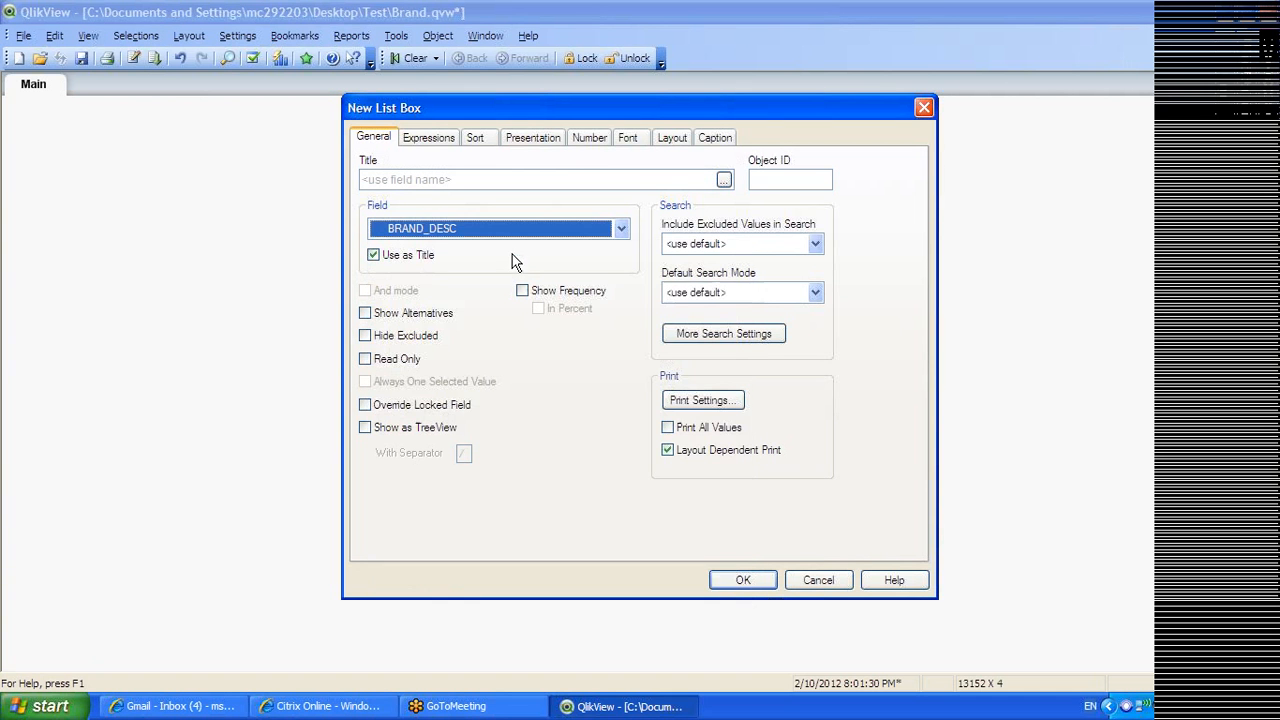
left_click(745, 580)
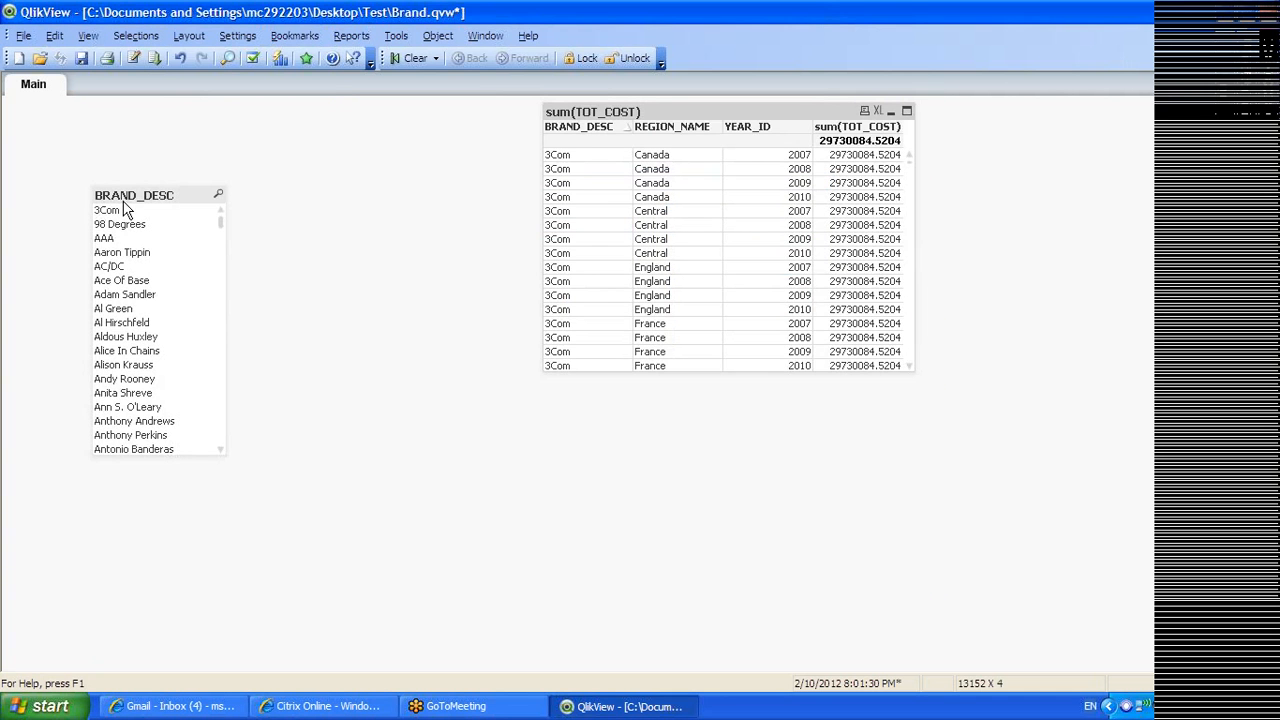
left_click_drag(127, 200, 60, 133)
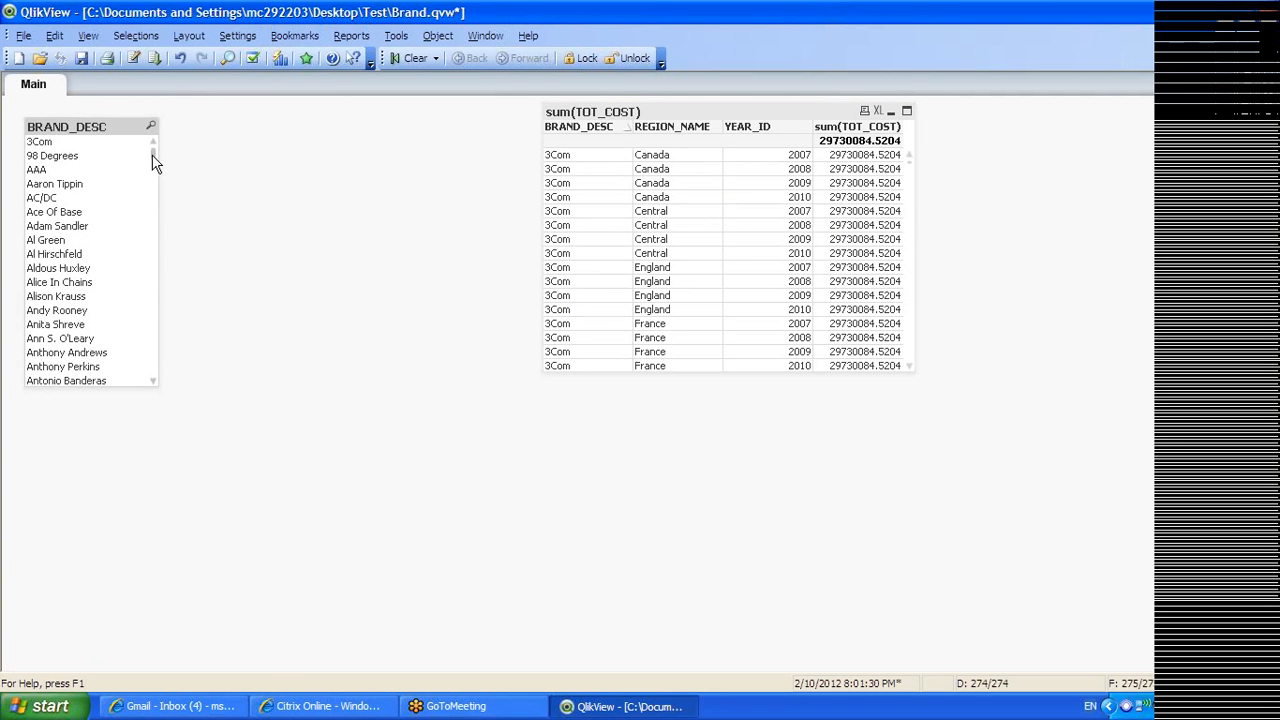
Add a list box for REGION_NAME and place it beside the BRAND_DESC list box
right_click(92, 437)
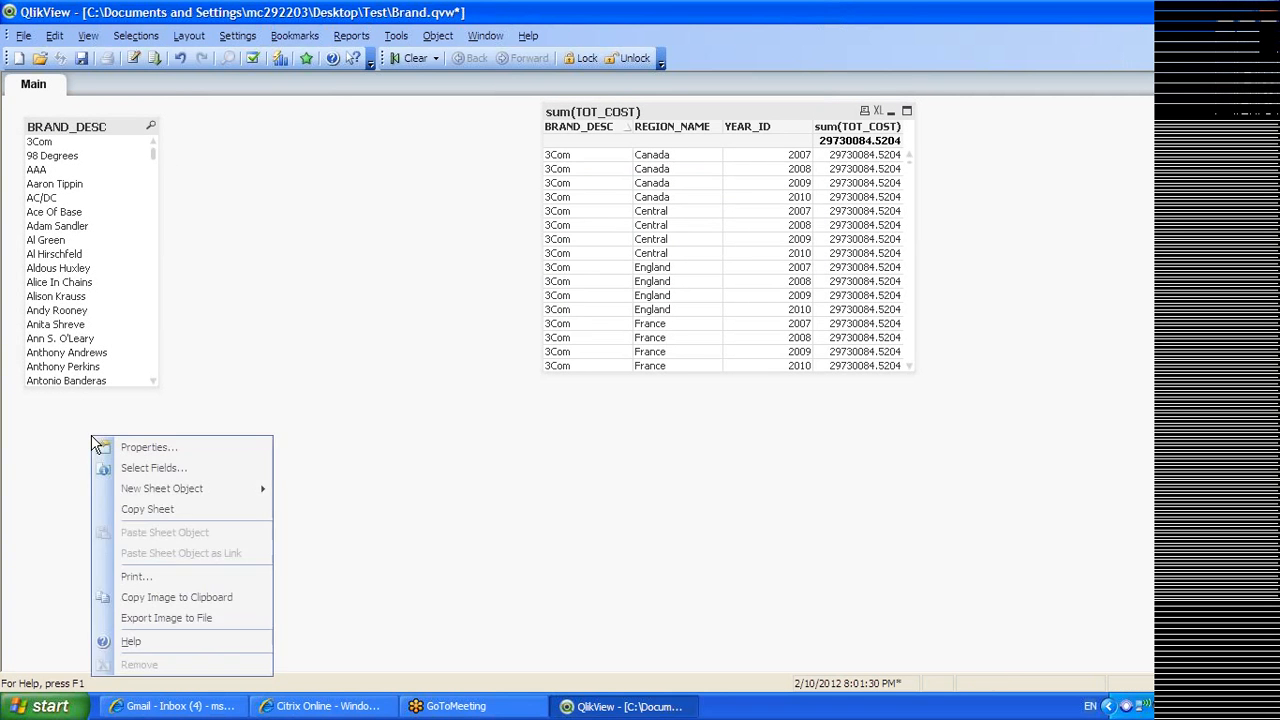
mouse_move(176, 496)
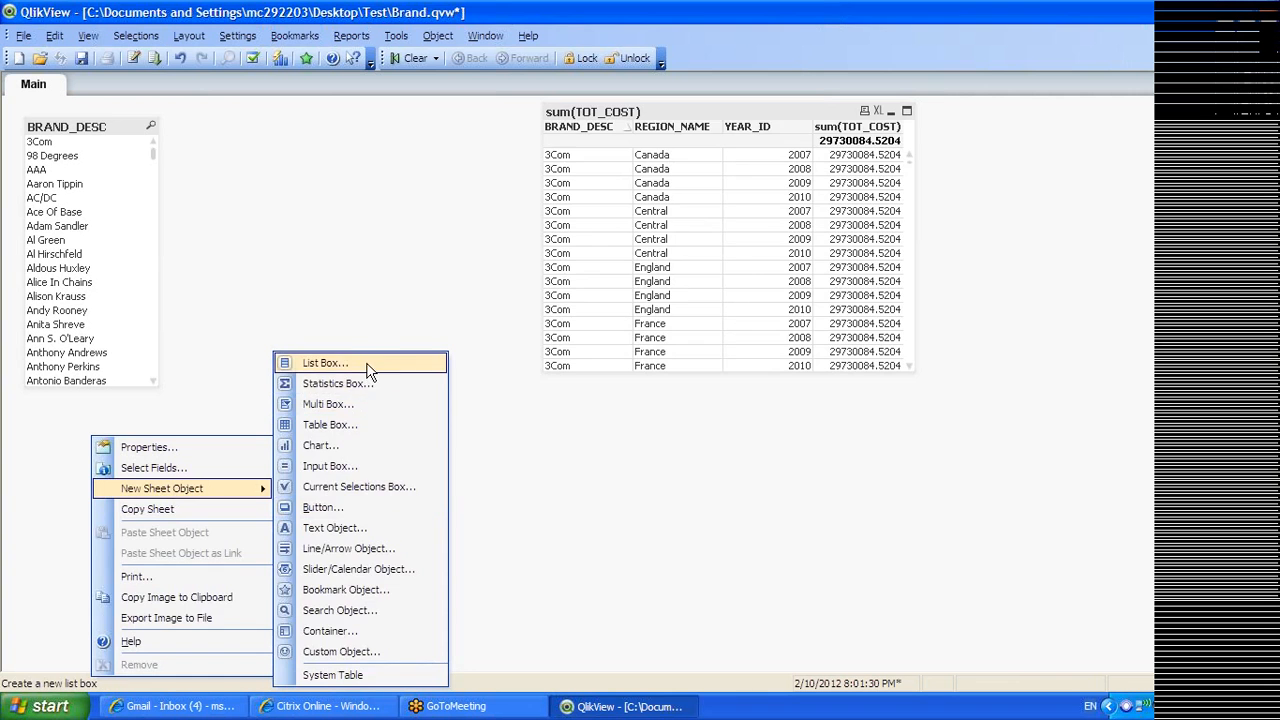
left_click(290, 363)
left_click(618, 228)
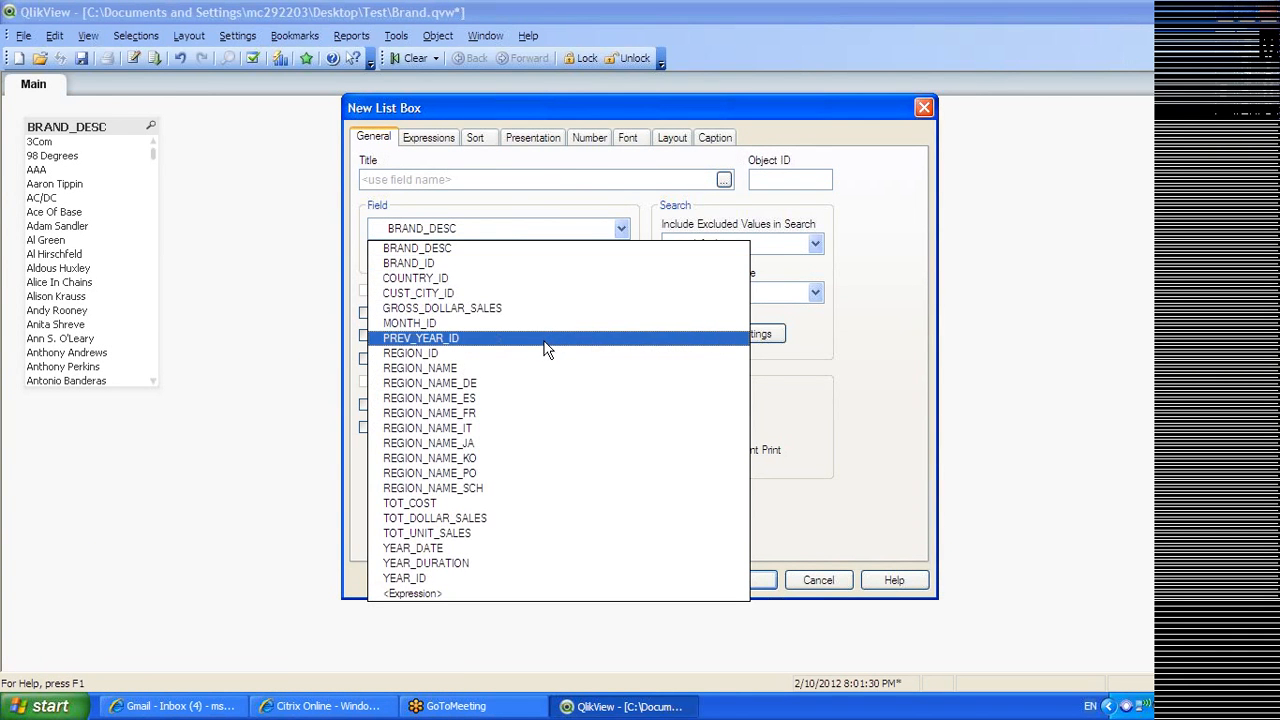
left_click(533, 367)
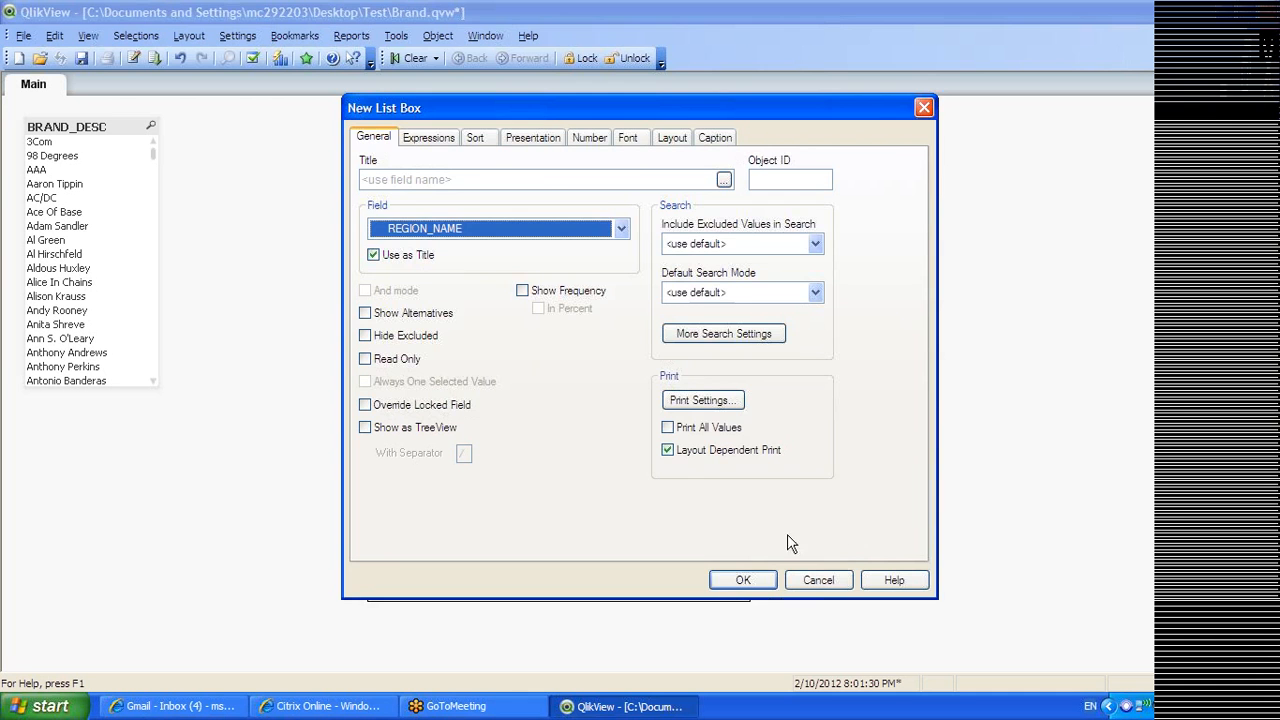
left_click(756, 590)
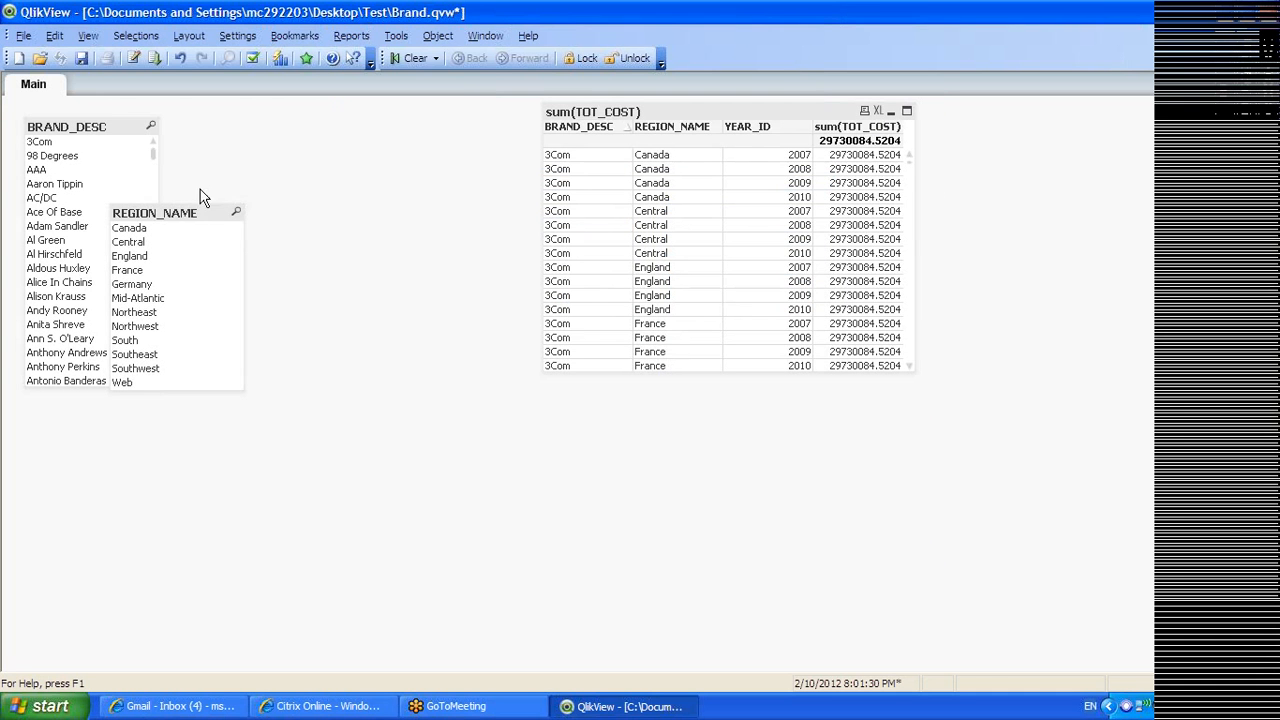
left_click_drag(187, 215, 267, 115)
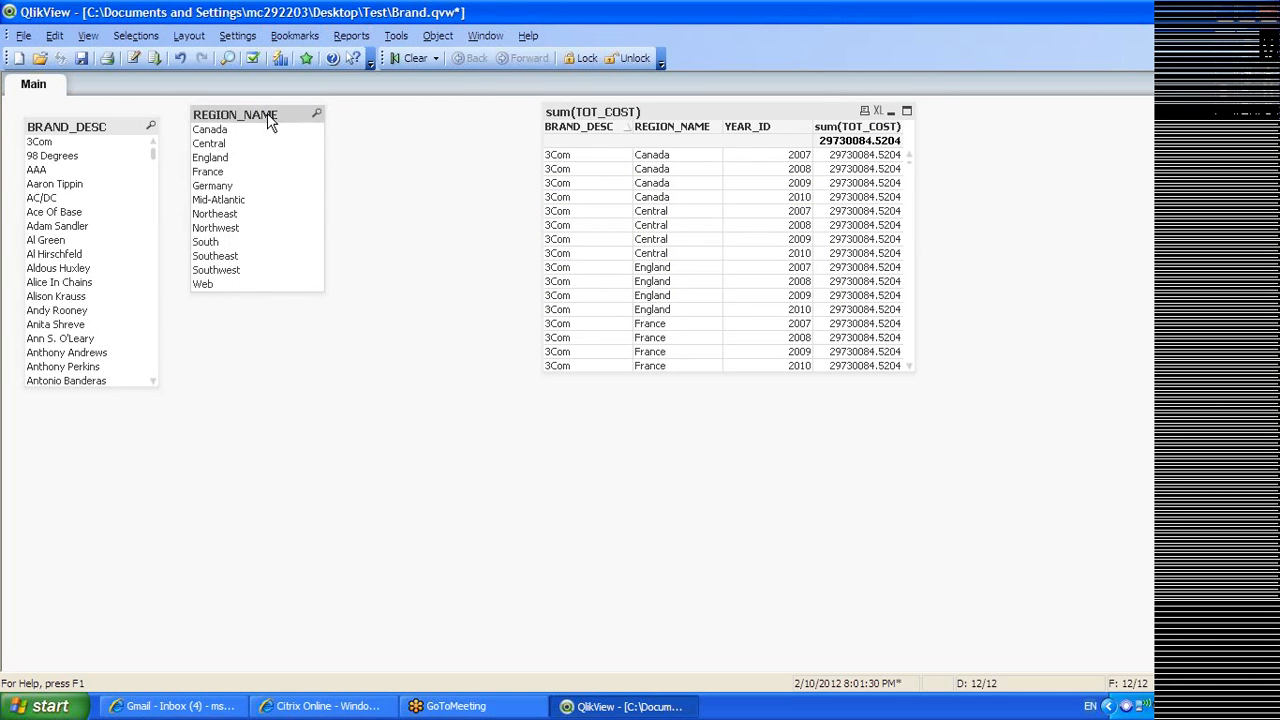
Filter the data to the region England and examine the straight table's rows down to the last brand
left_click(206, 159)
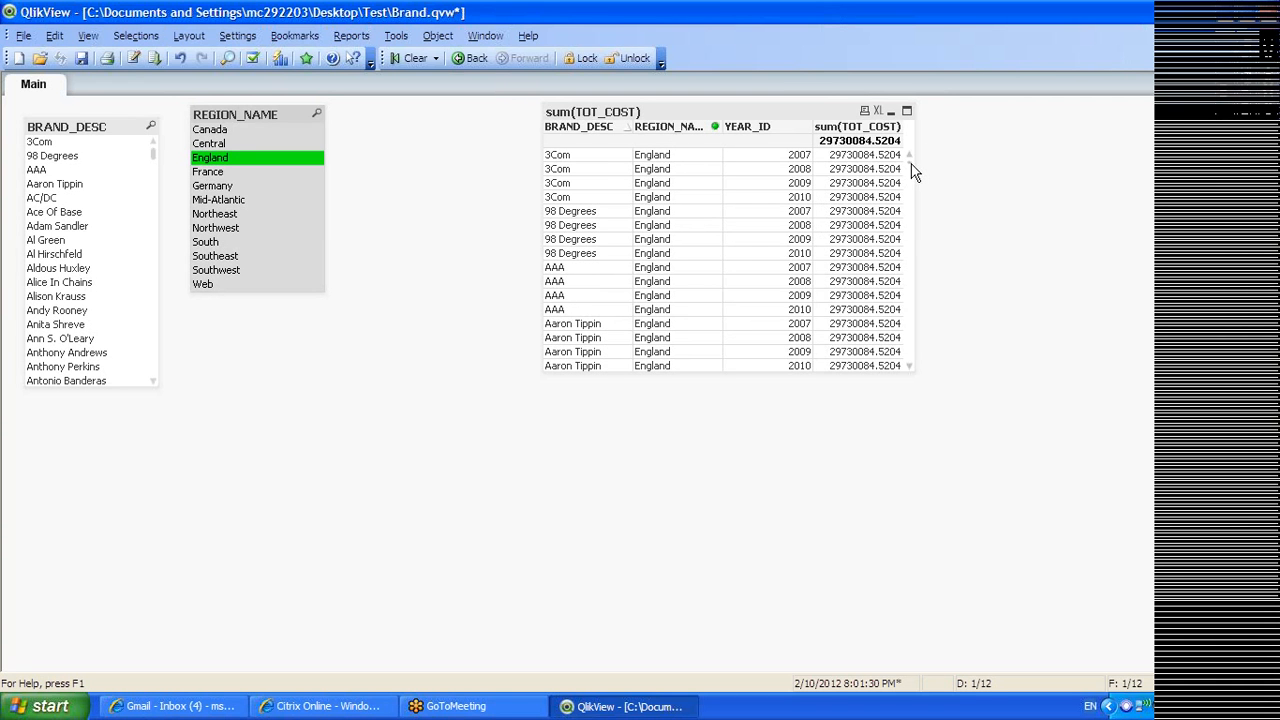
left_click_drag(910, 163, 908, 400)
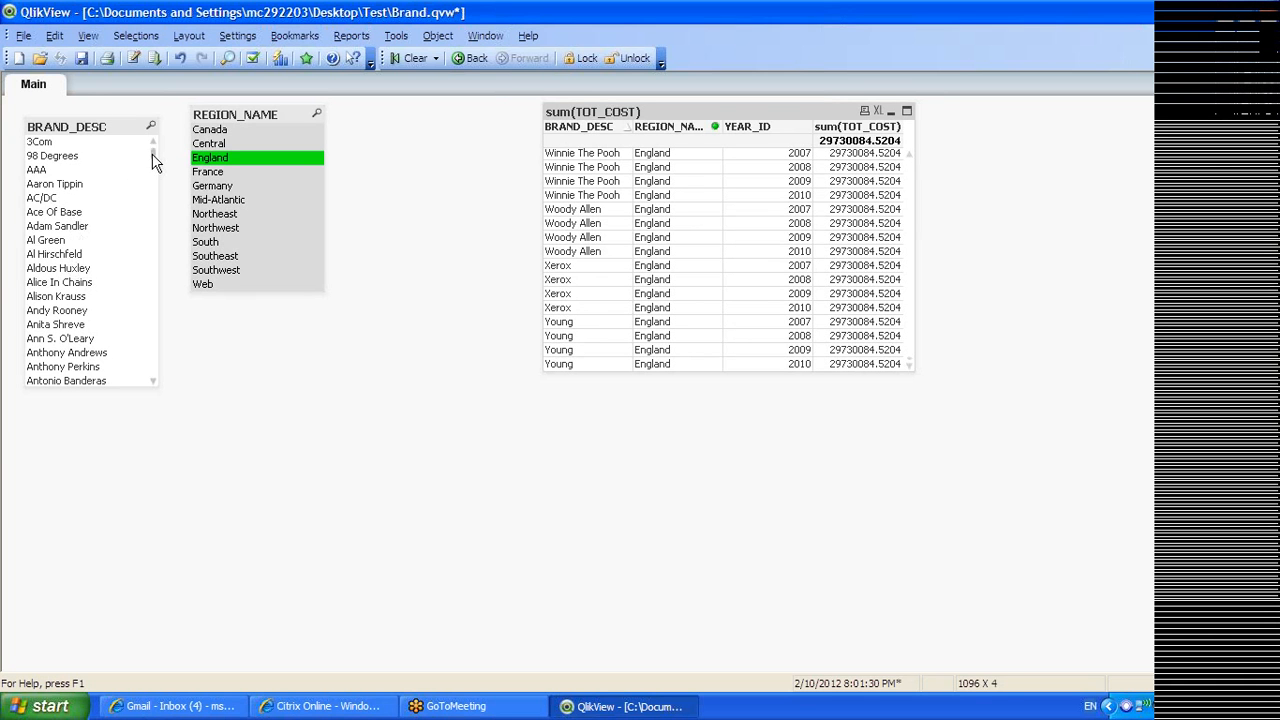
Narrow the straight table to the brand Xerox, keeping the England region selected
left_click_drag(152, 155, 150, 395)
left_click(57, 366)
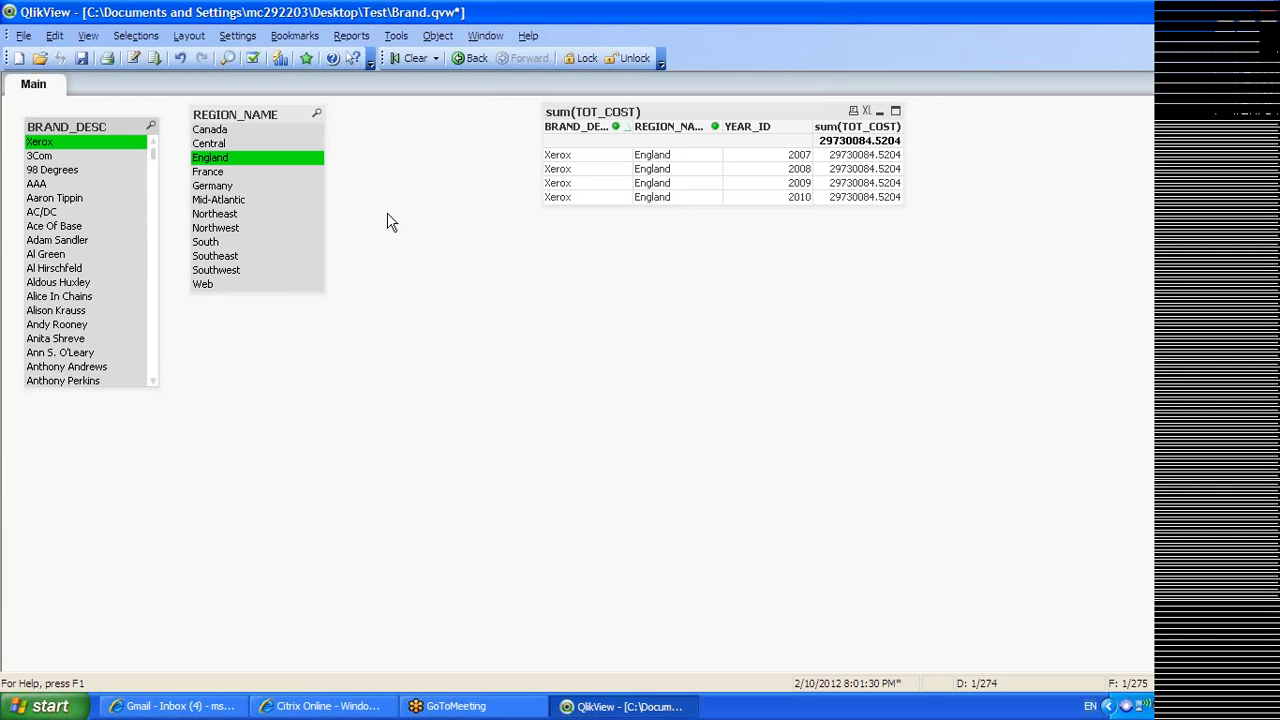
right_click(712, 108)
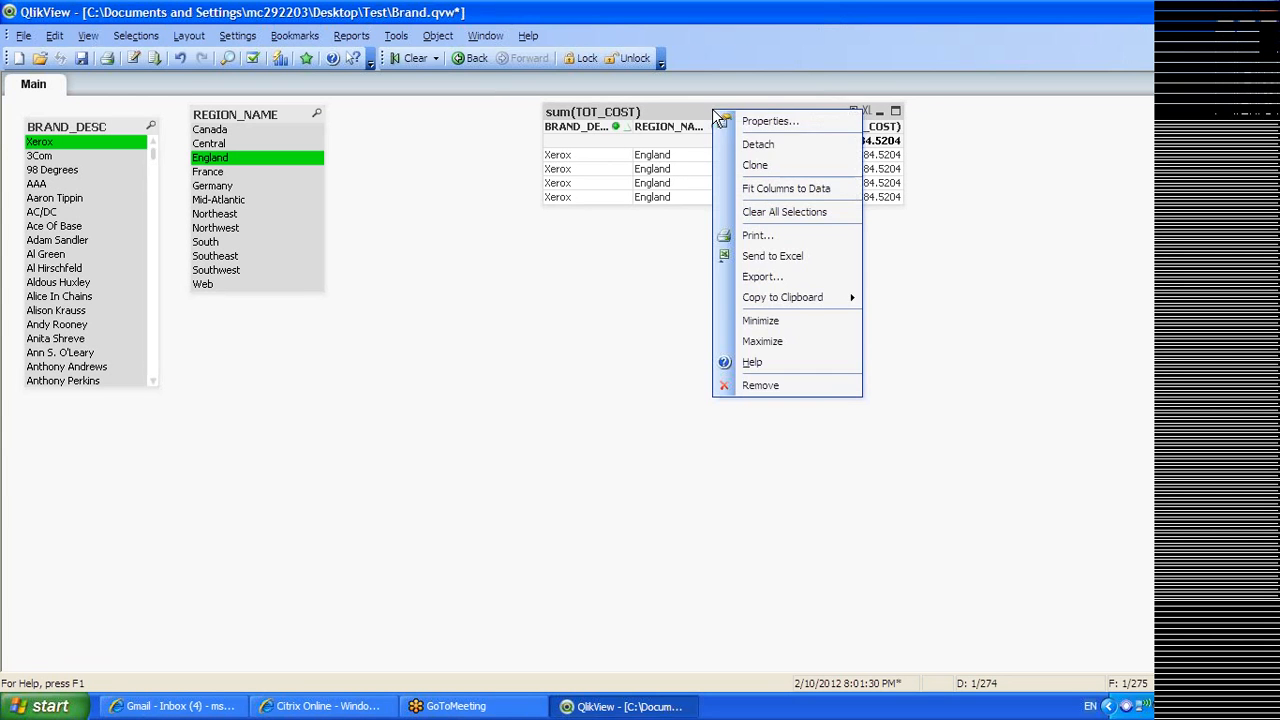
left_click(530, 343)
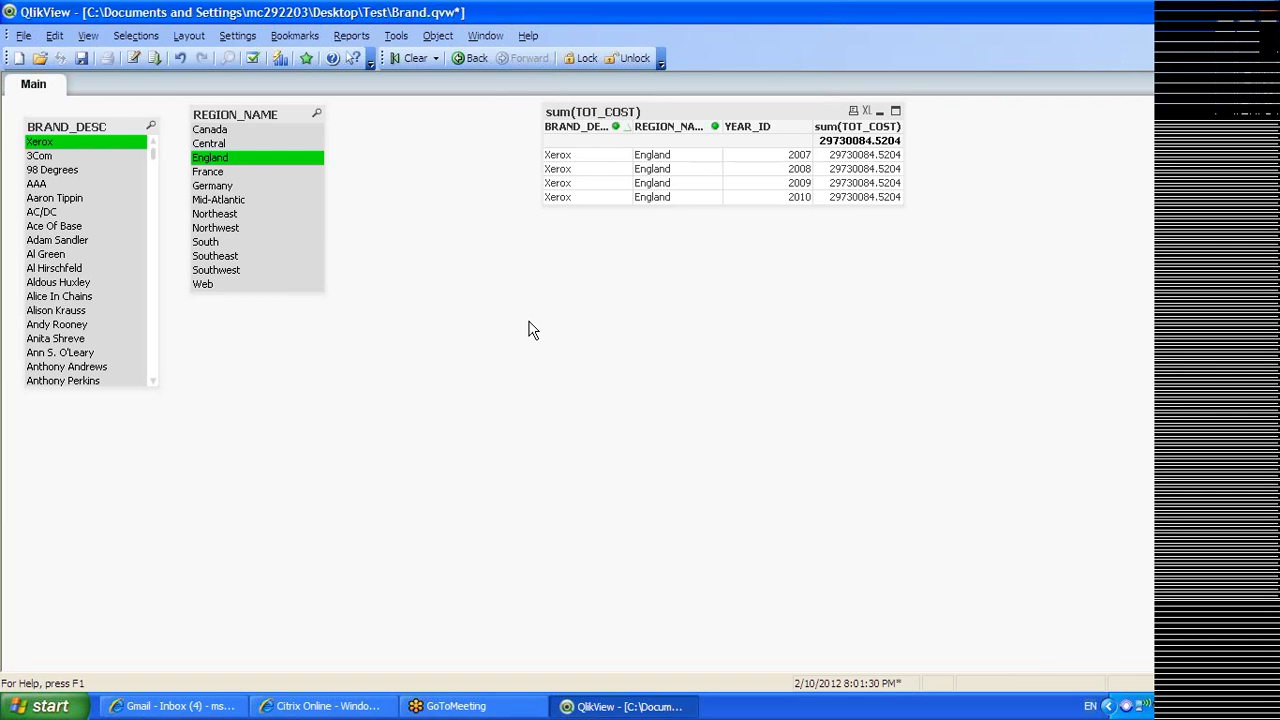
Examine the data model's table relationships in the Table Viewer, moving the Region table up, and return to the sheet
key("ctrl+t")
left_click_drag(478, 258, 612, 78)
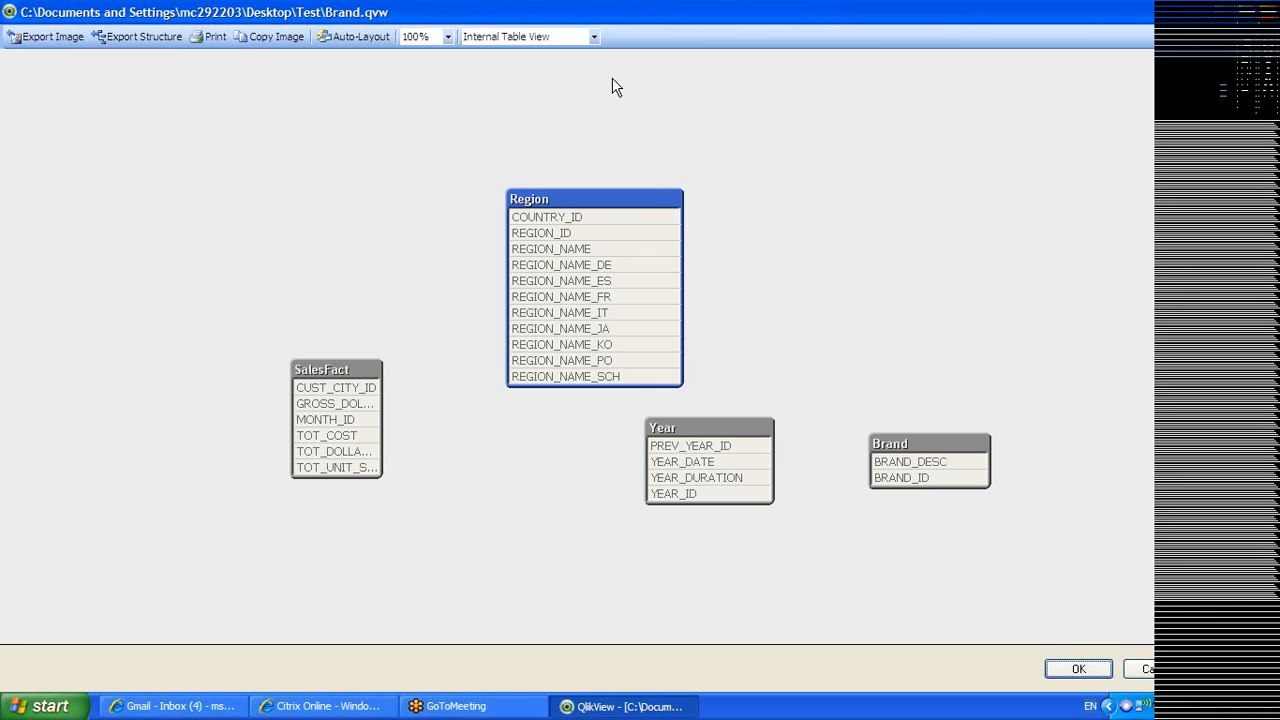
left_click(1075, 669)
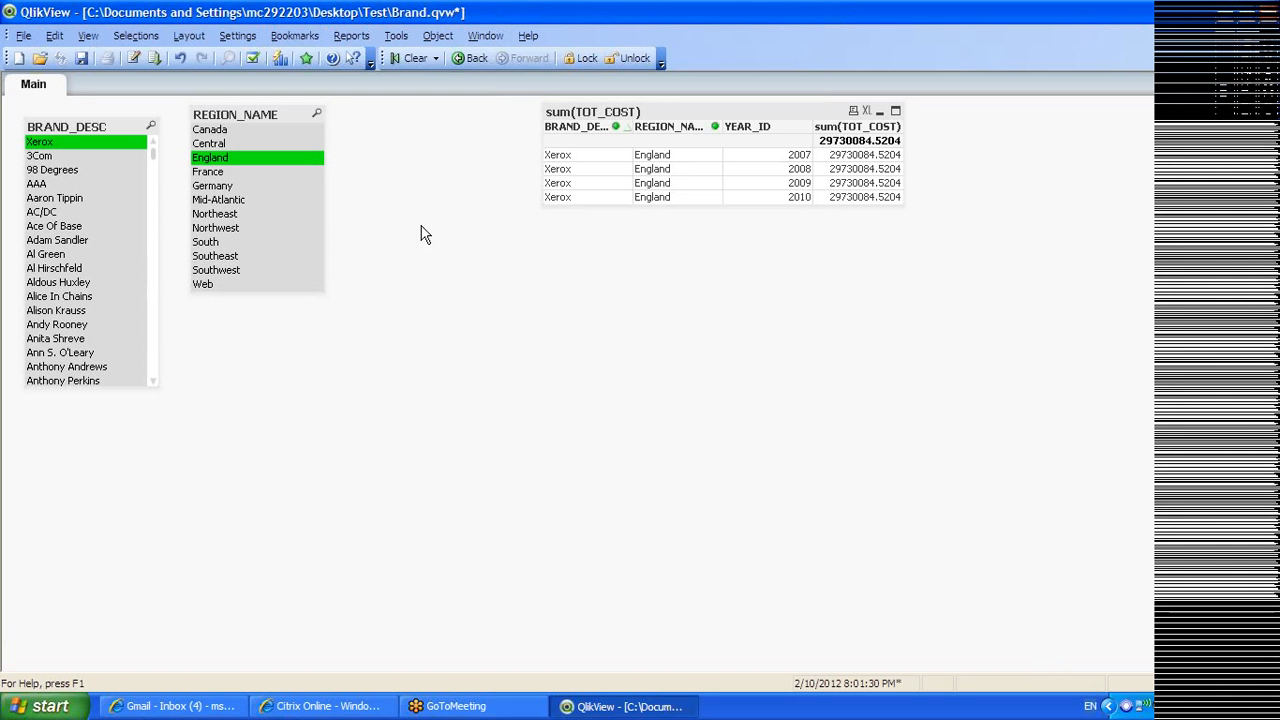
Delete the existing load statements below the OLEDB connection on the script's Main tab
key("ctrl+e")
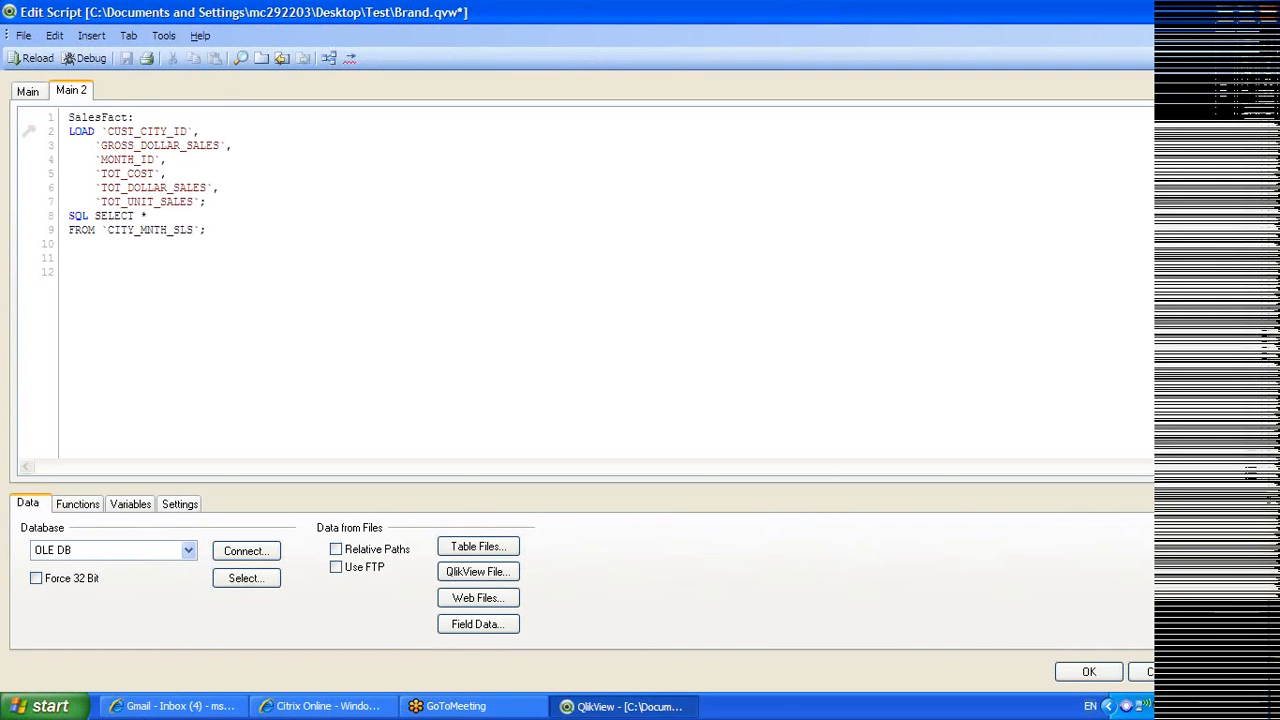
left_click(27, 95)
left_click_drag(179, 413, 55, 313)
key("Delete")
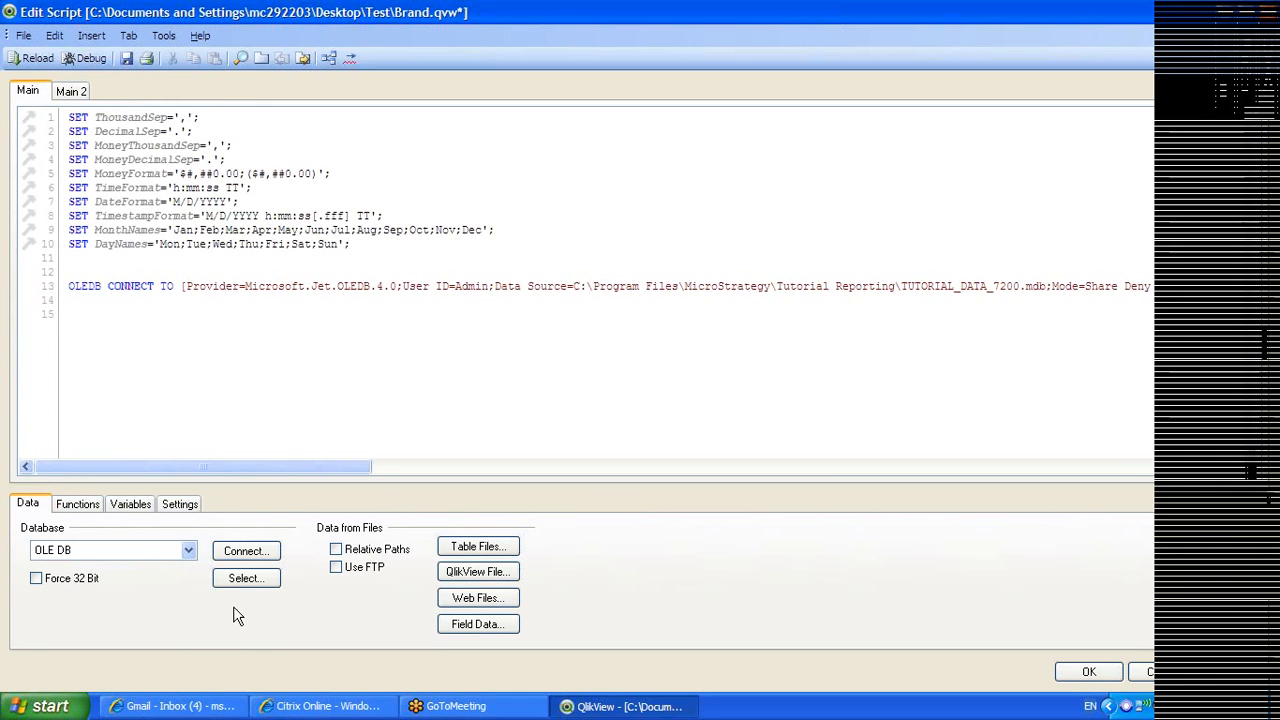
Add a load statement for all fields of LU_MONTH below the connection, label it Month: and check its MONTH_ID field
left_click(257, 578)
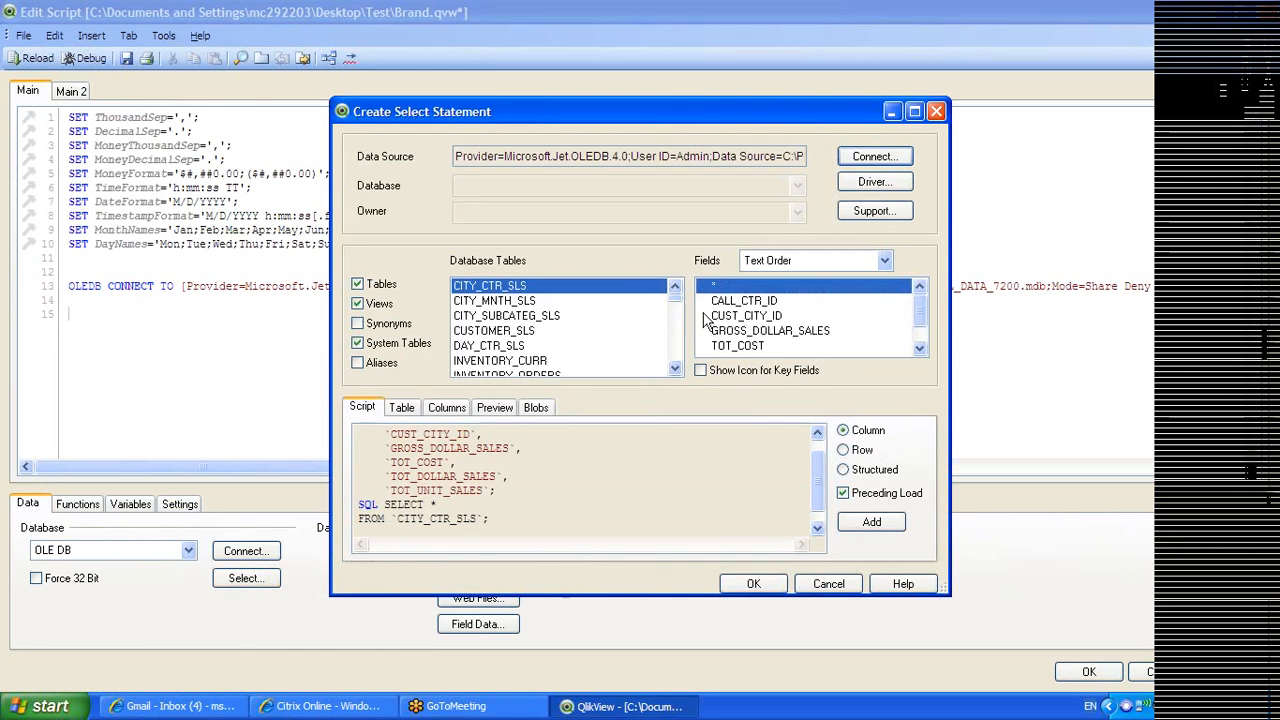
left_click_drag(678, 299, 677, 344)
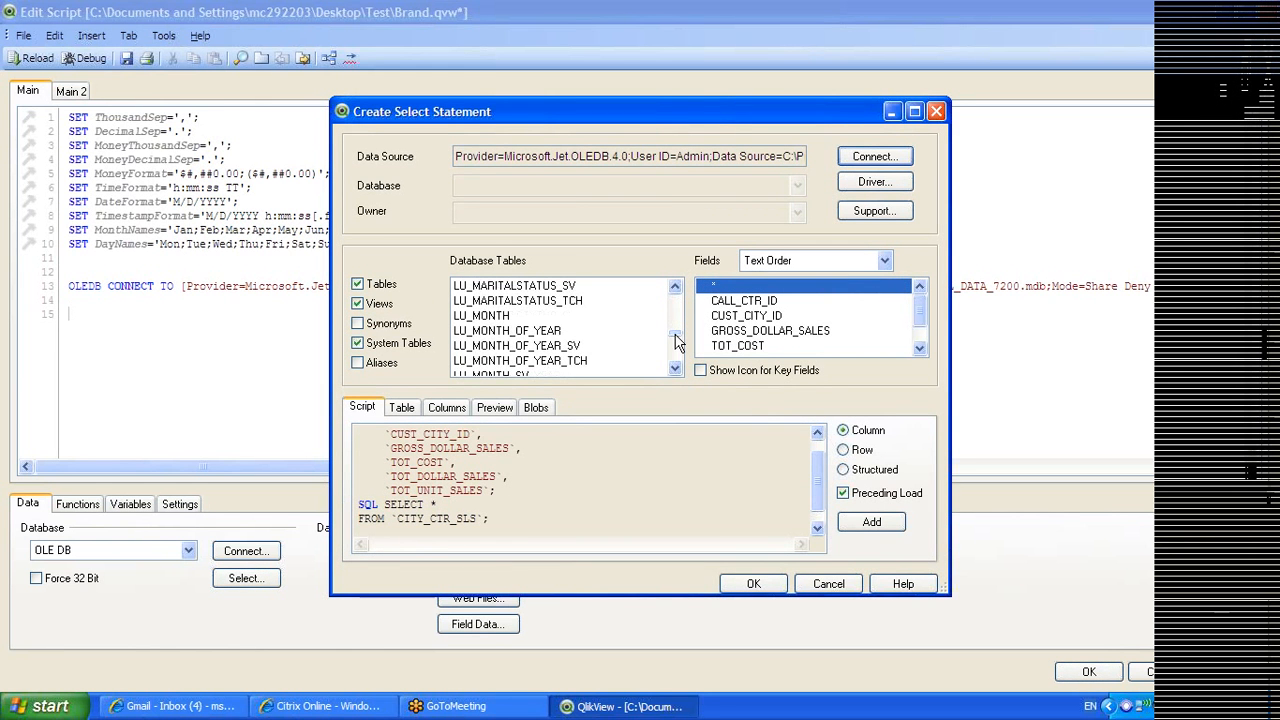
left_click(487, 318)
left_click(772, 588)
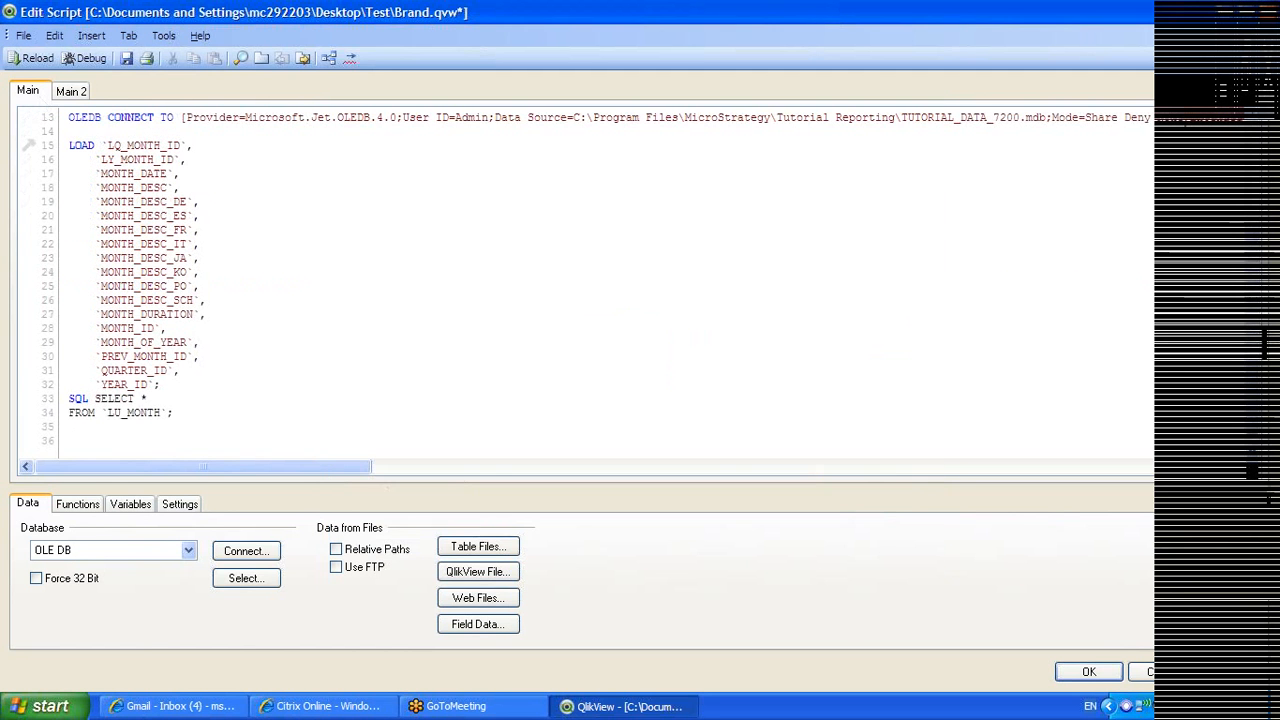
left_click(70, 131)
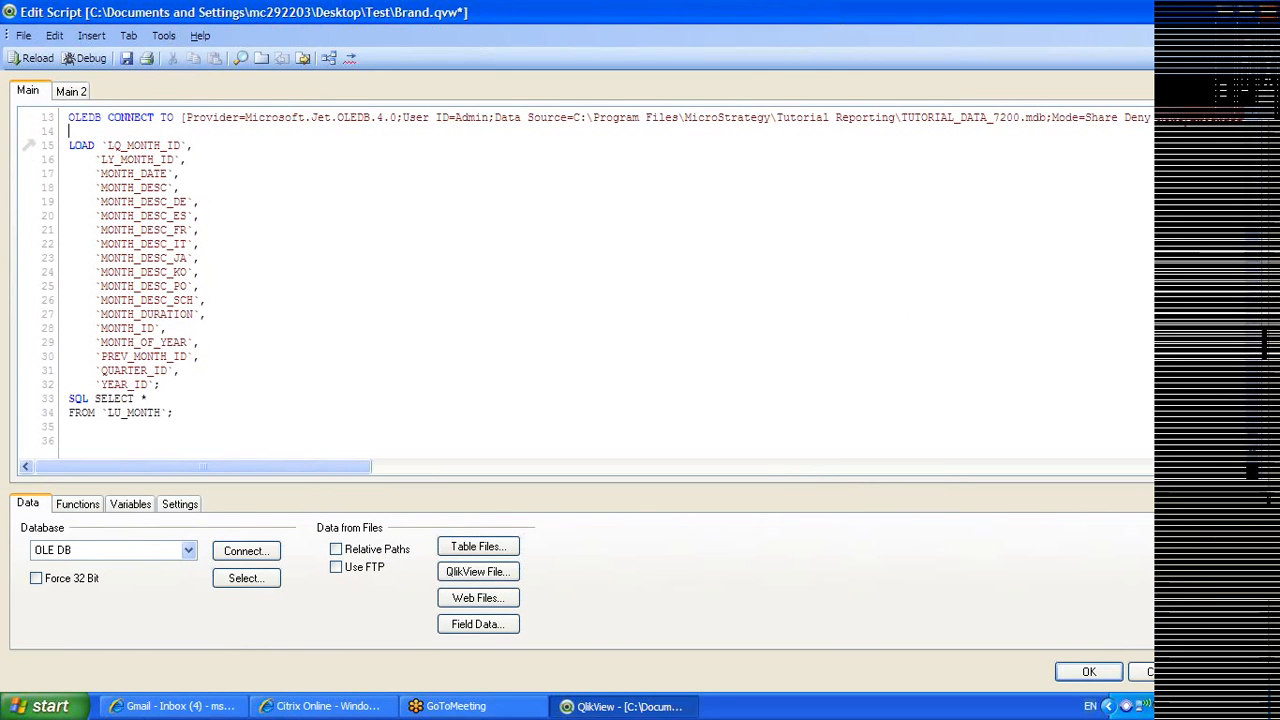
key("Return")
type("Month:")
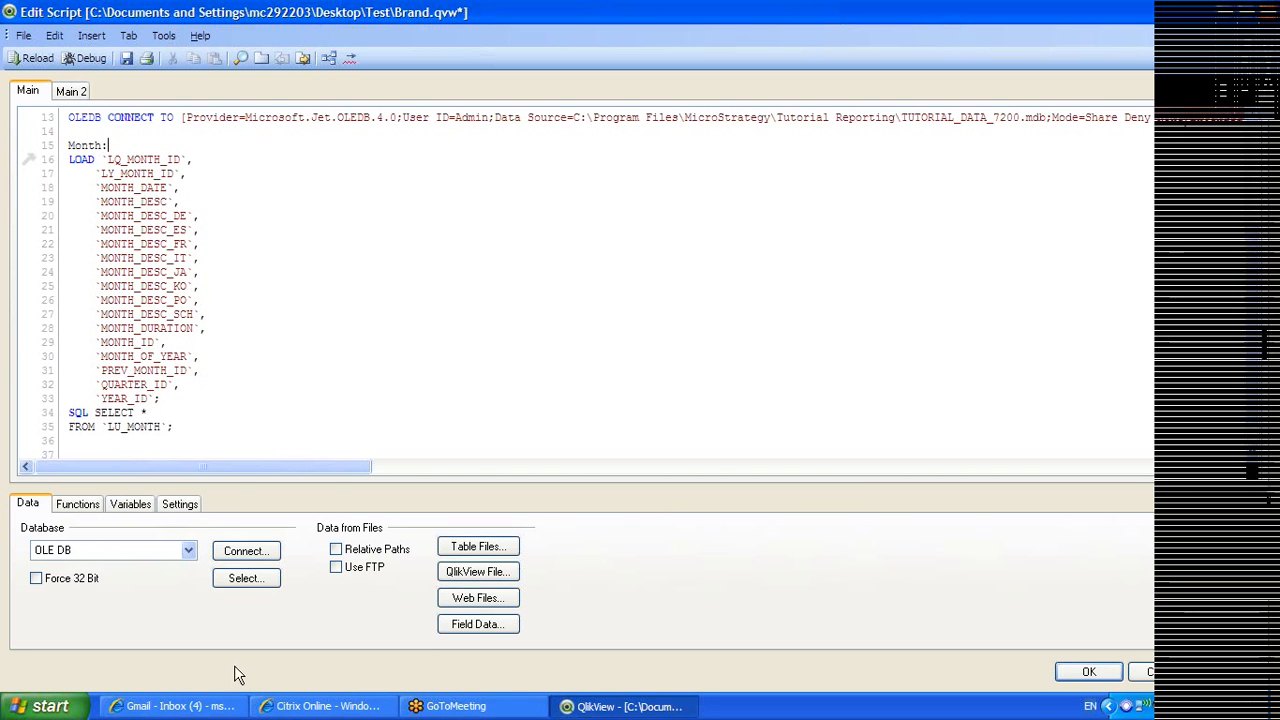
left_click_drag(168, 342, 100, 342)
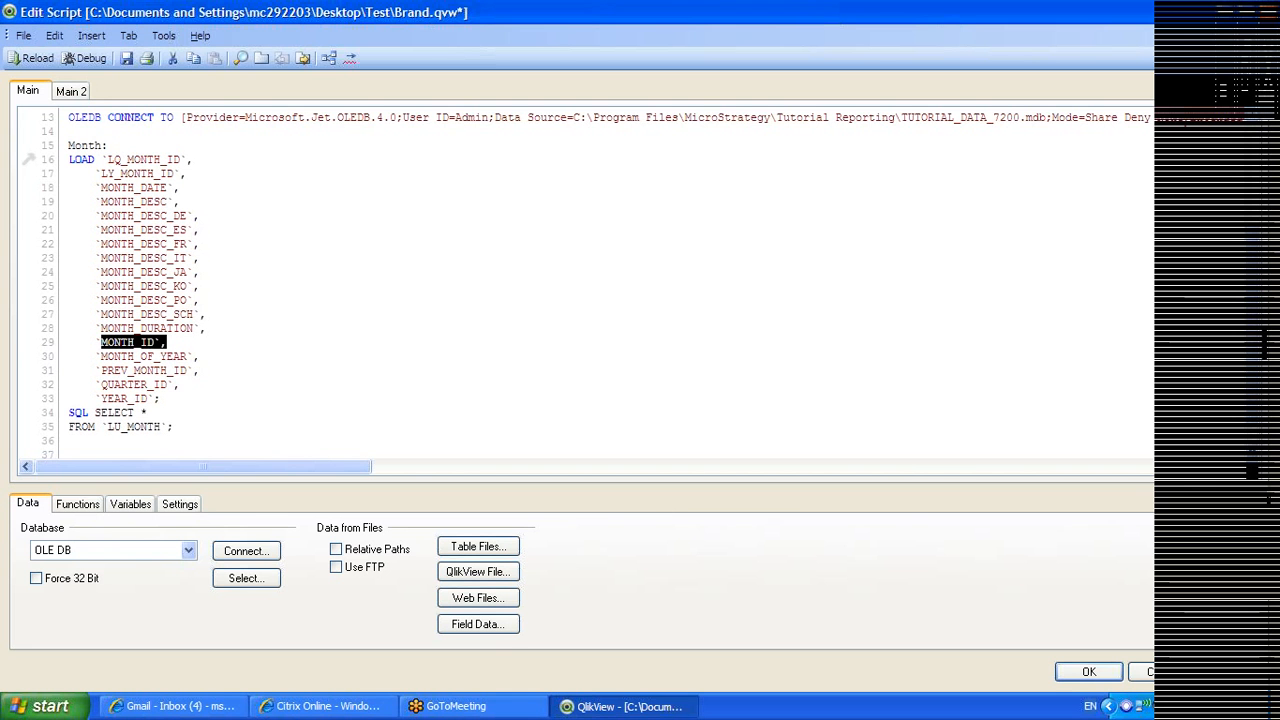
Insert a load statement for LU_BRAND below the Month load and label it Brand:
left_click(174, 427)
left_click(192, 455)
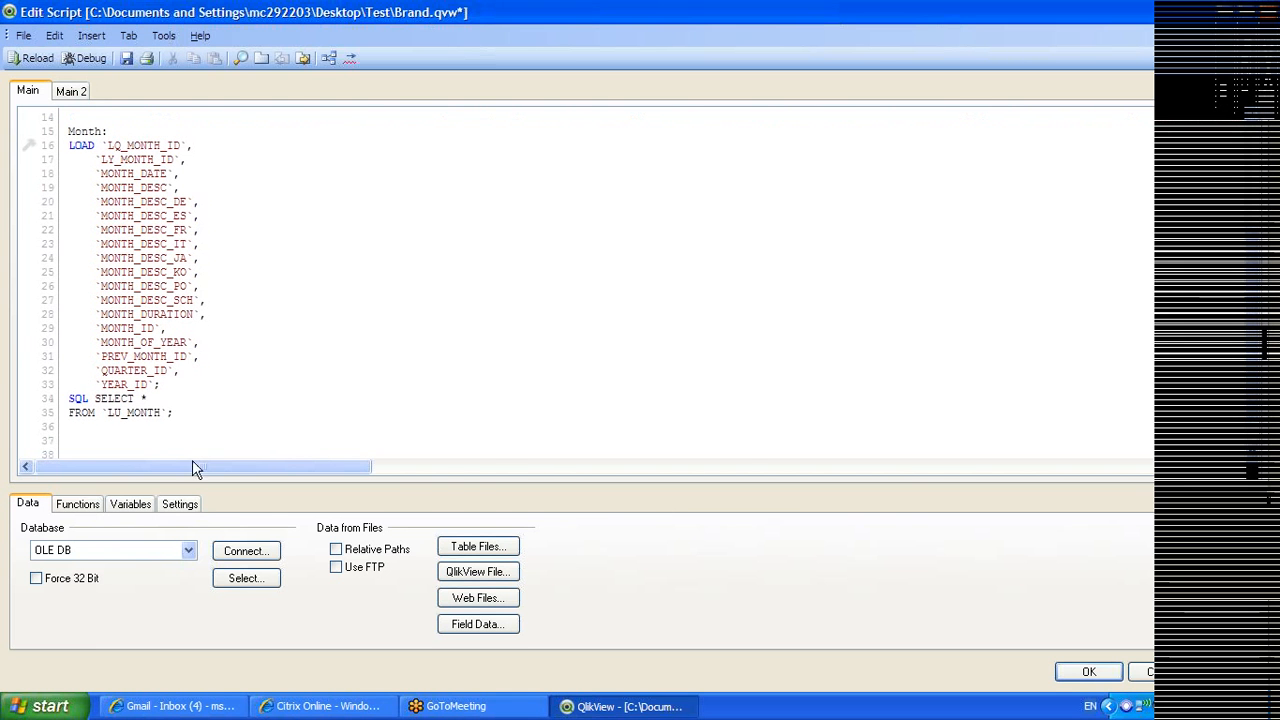
left_click(255, 580)
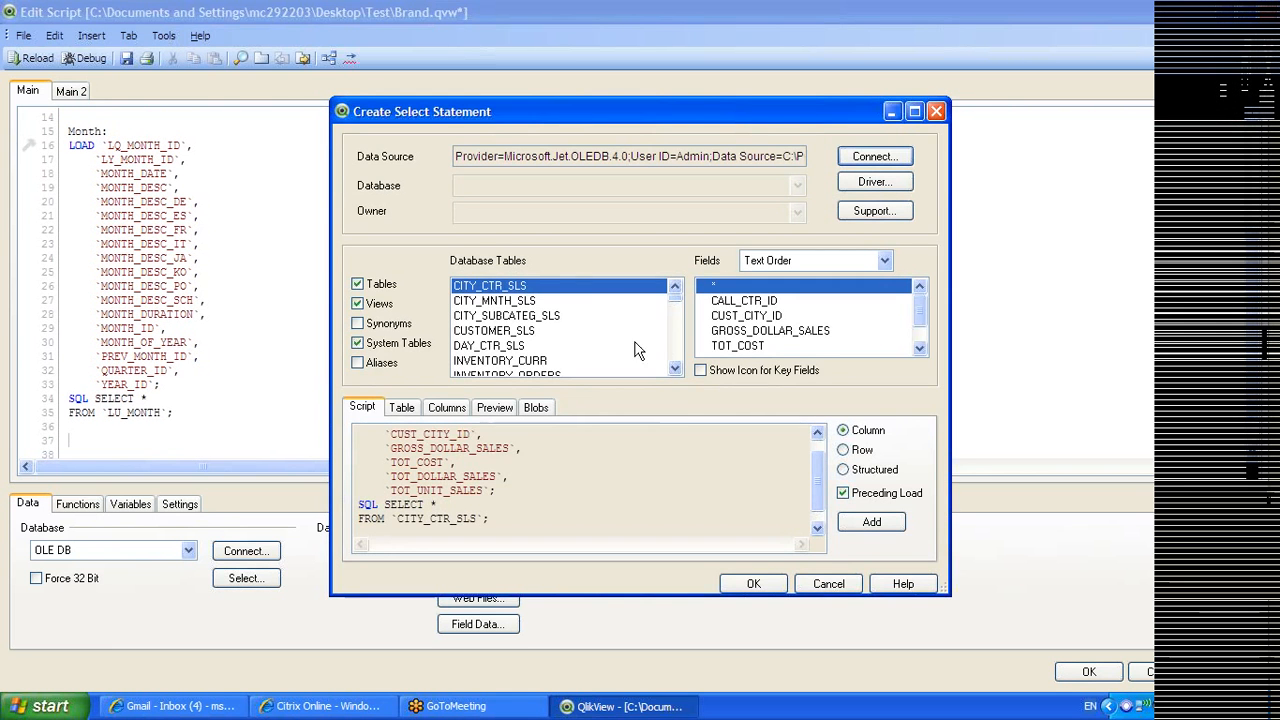
left_click_drag(675, 308, 677, 359)
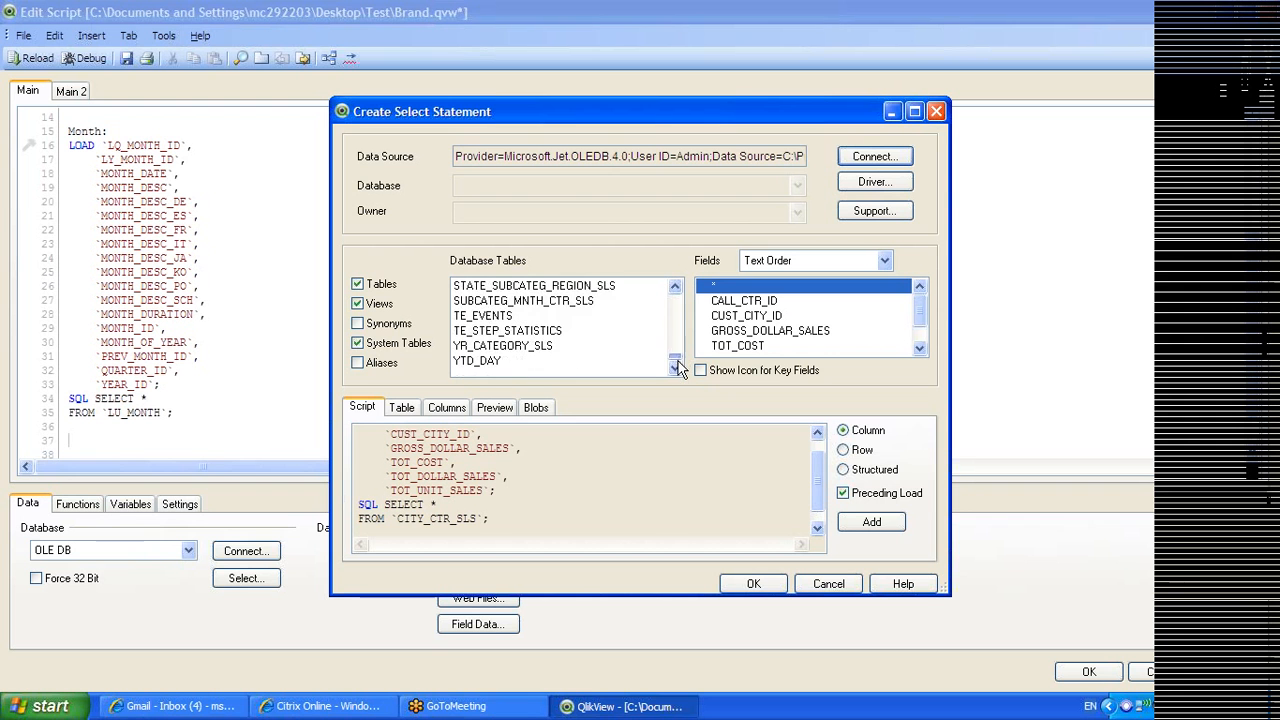
left_click_drag(676, 289, 678, 290)
left_click_drag(672, 351, 670, 295)
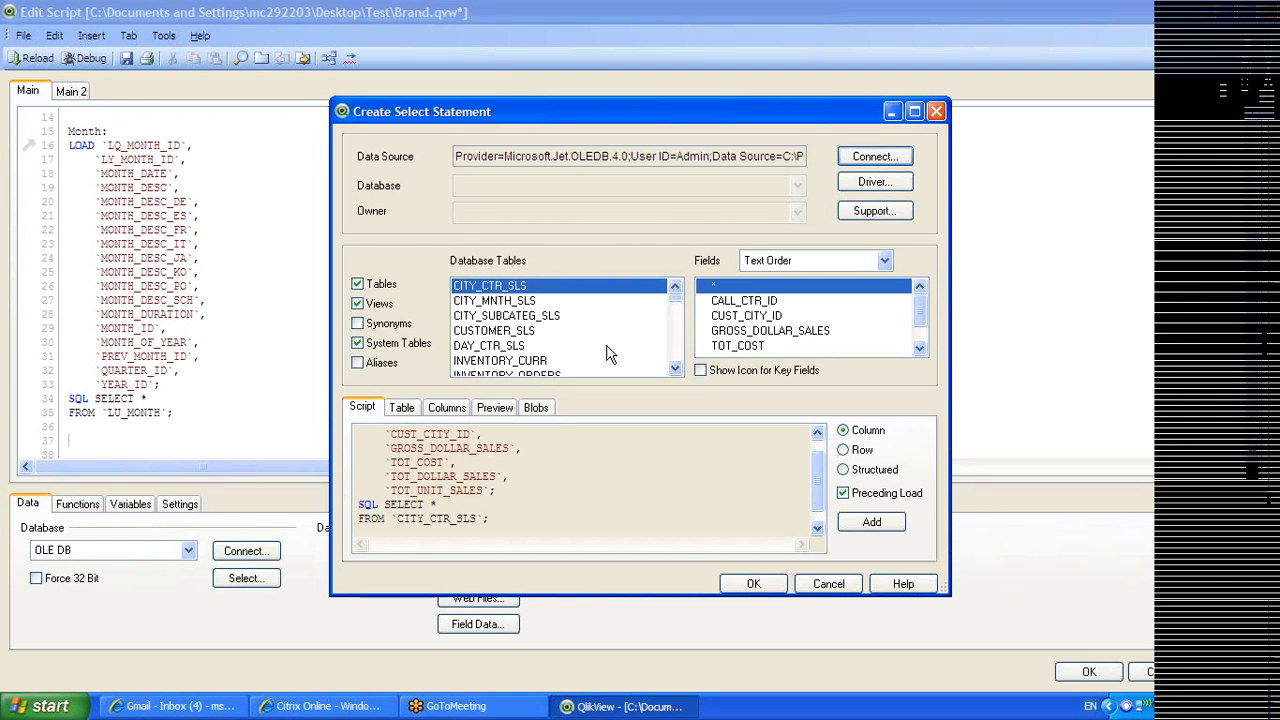
left_click_drag(678, 307, 675, 325)
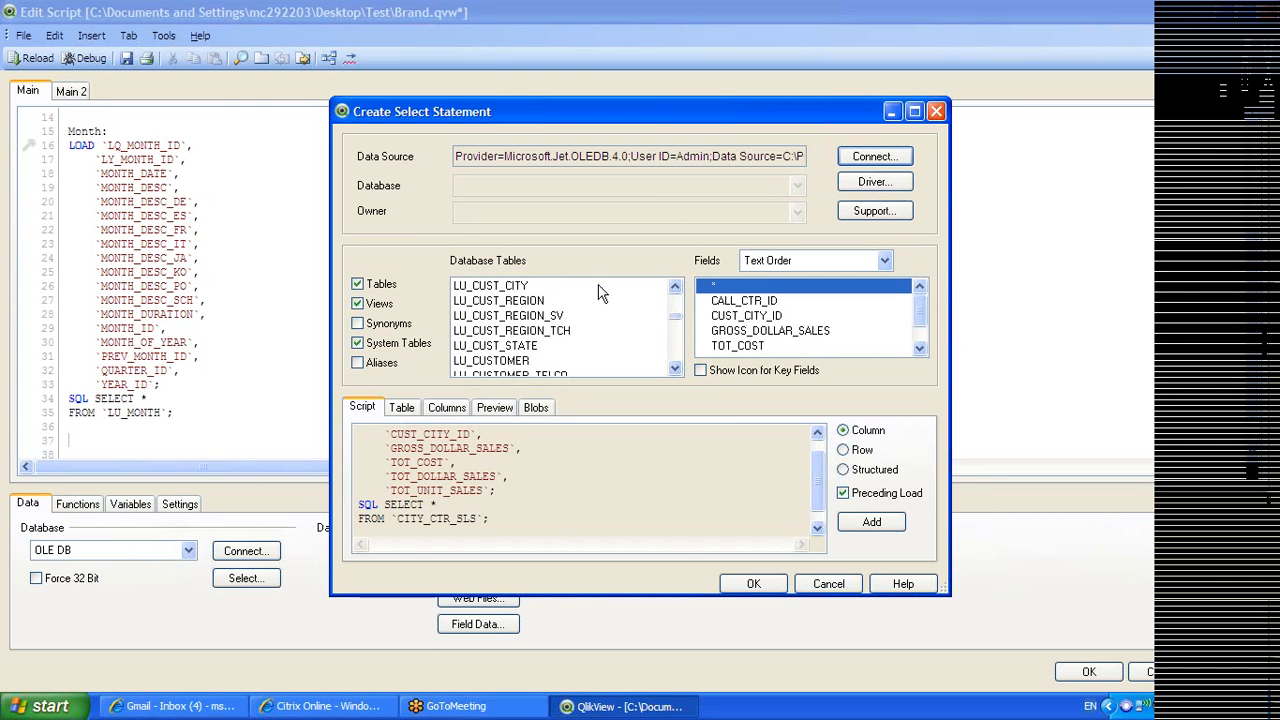
left_click(675, 290)
left_click(675, 290)
left_click(675, 290)
left_click(675, 290)
left_click(675, 290)
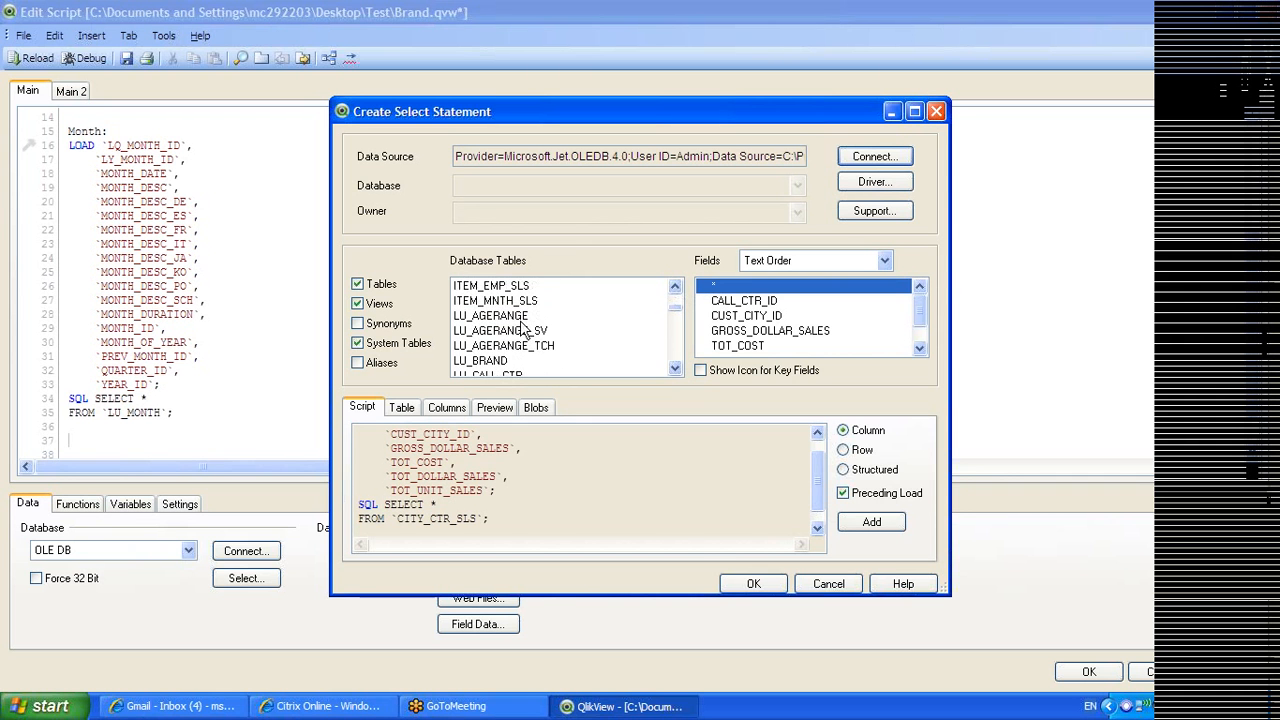
double_click(480, 360)
left_click(775, 521)
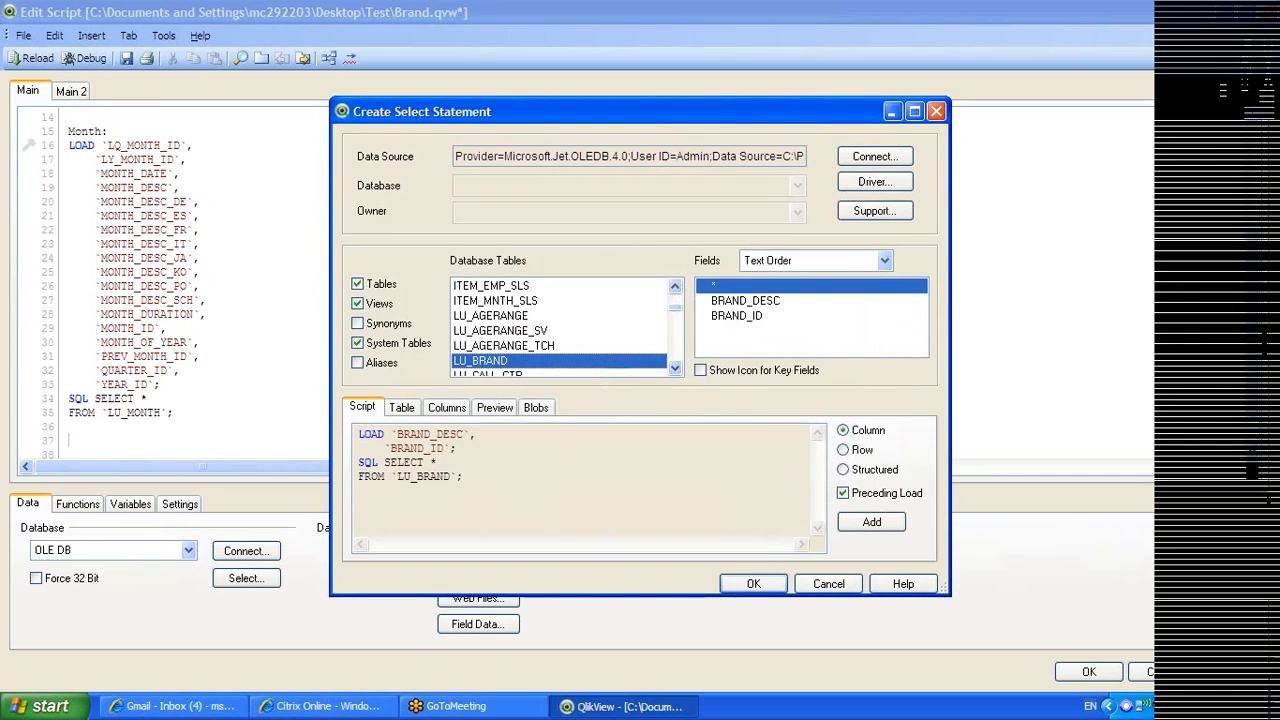
left_click(753, 583)
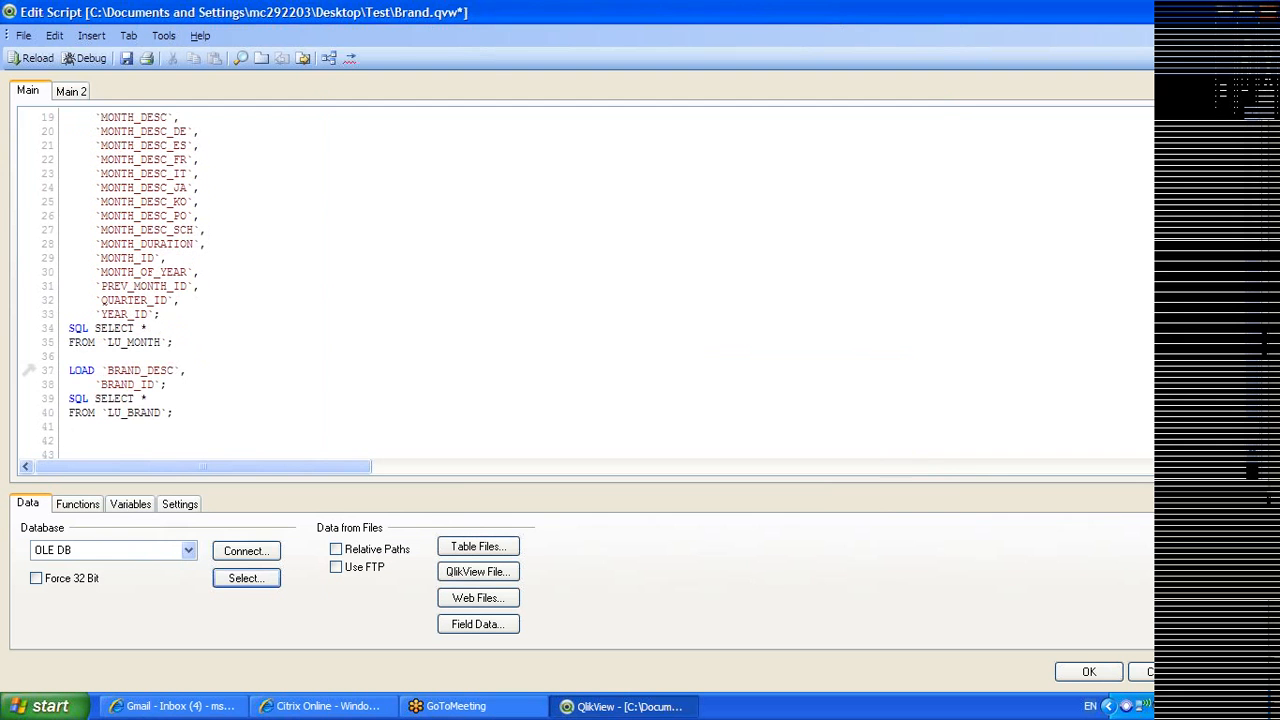
key("Return")
key("Return")
type("Br")
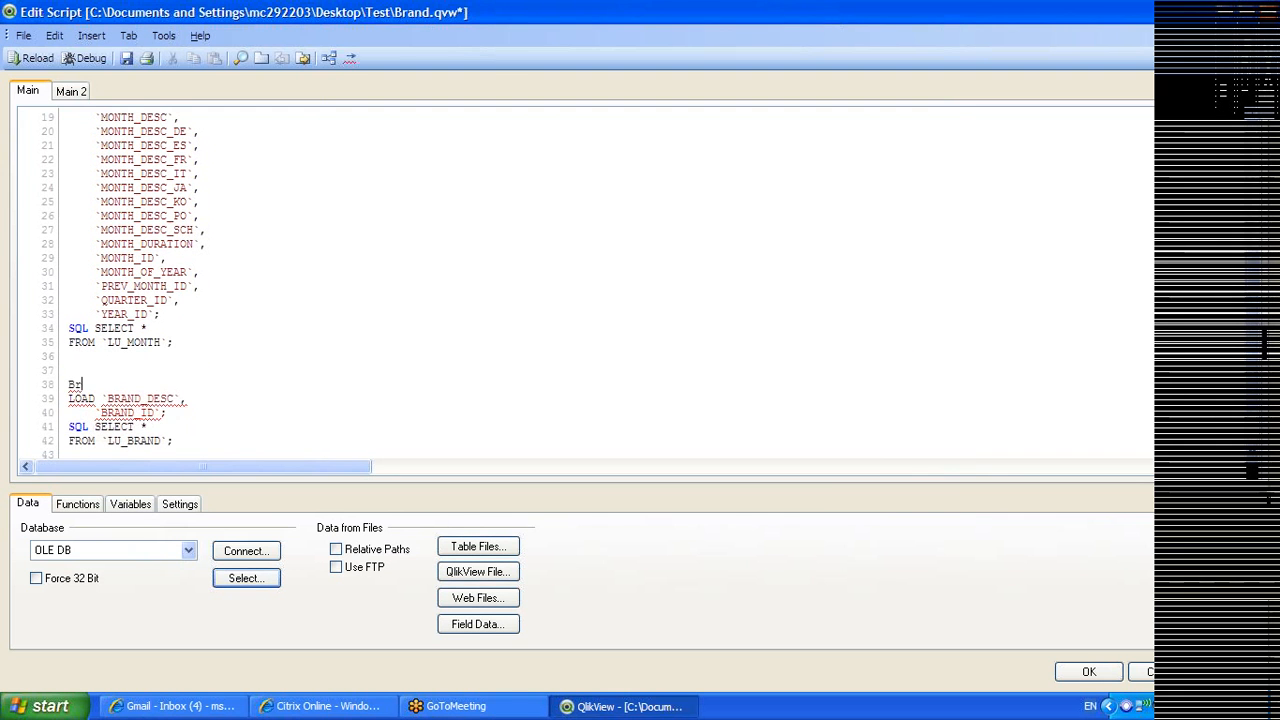
type("and:")
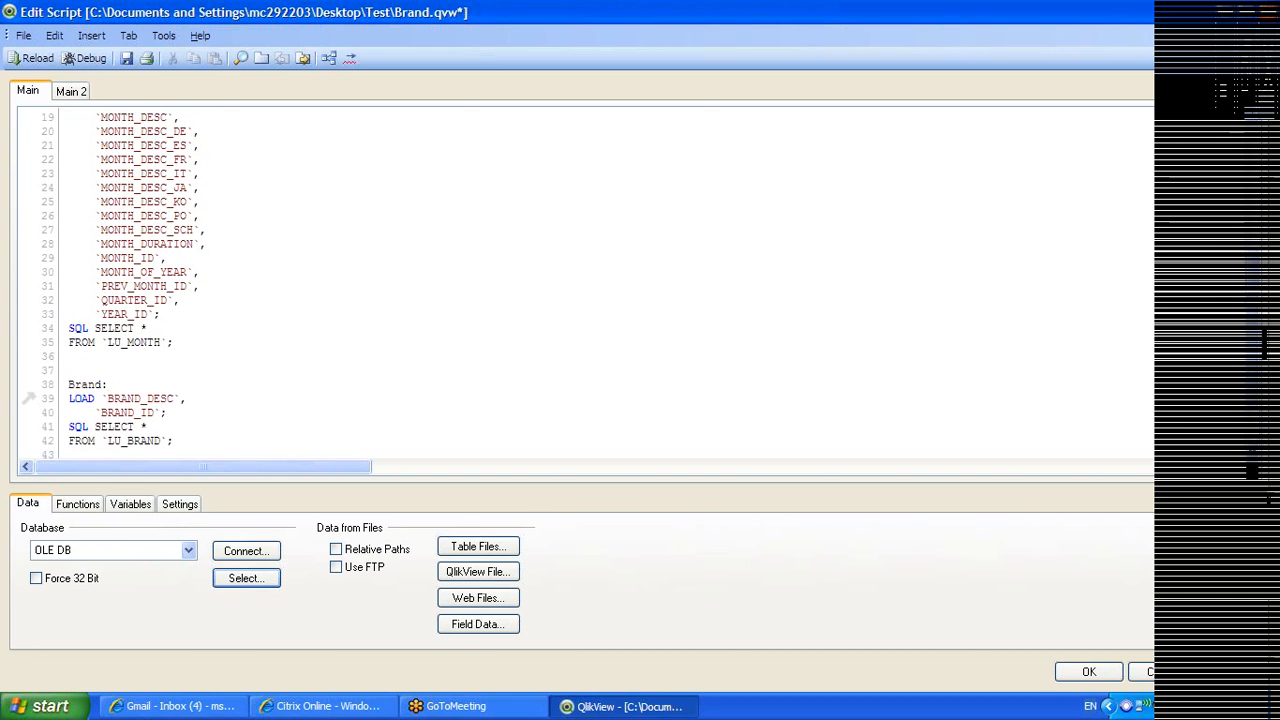
Add an Item: label below the Brand load, insert the LU_ITEM load statement under it and review its fields
scroll(600, 285, "down", 2)
type("Item:")
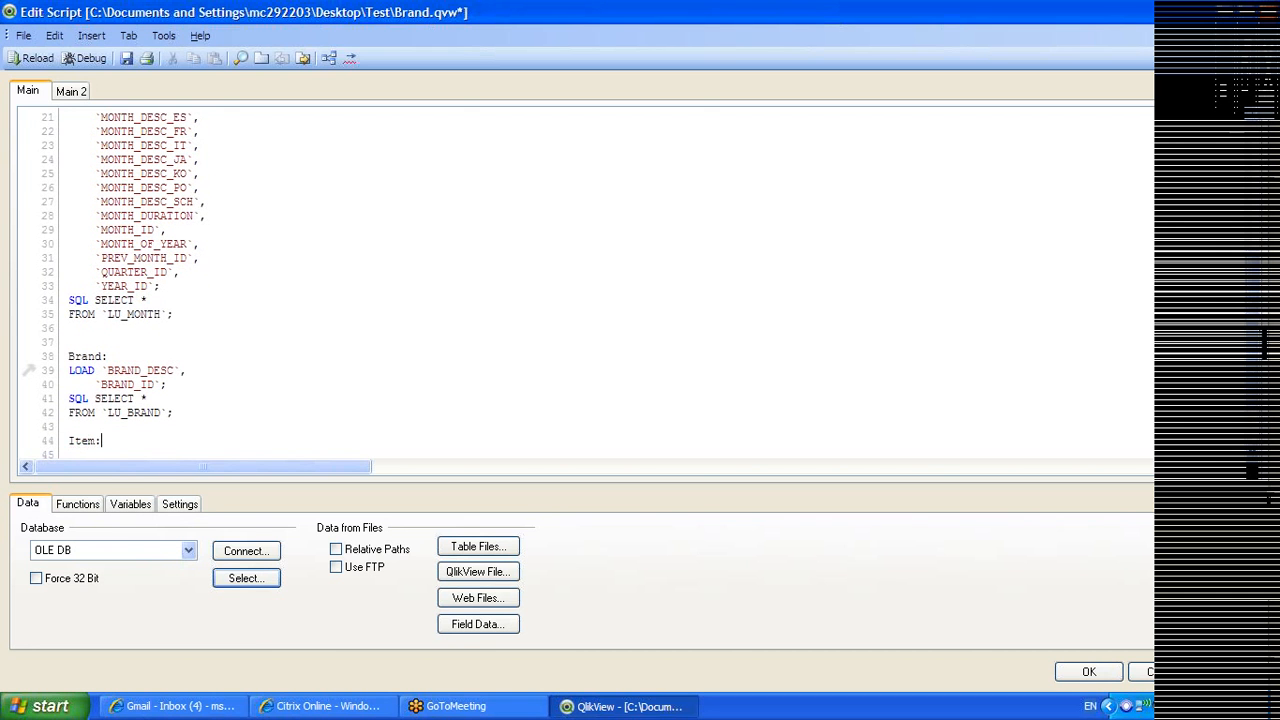
key("Return")
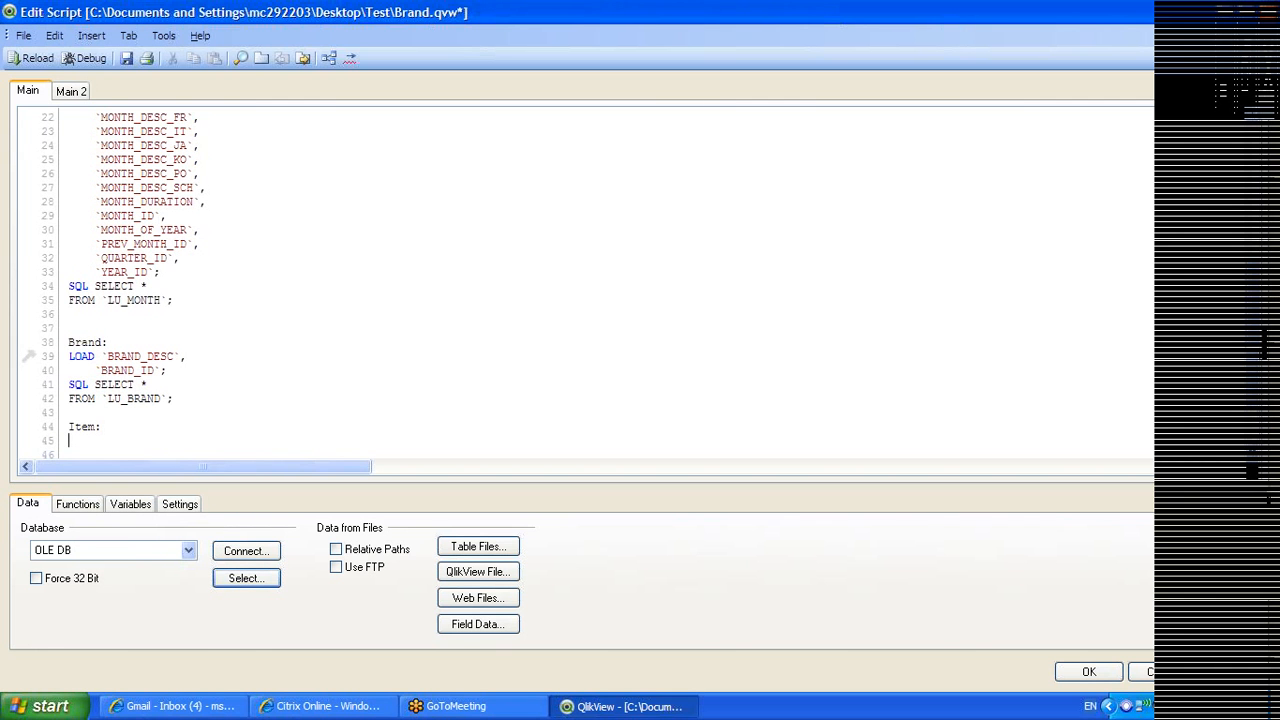
left_click(246, 578)
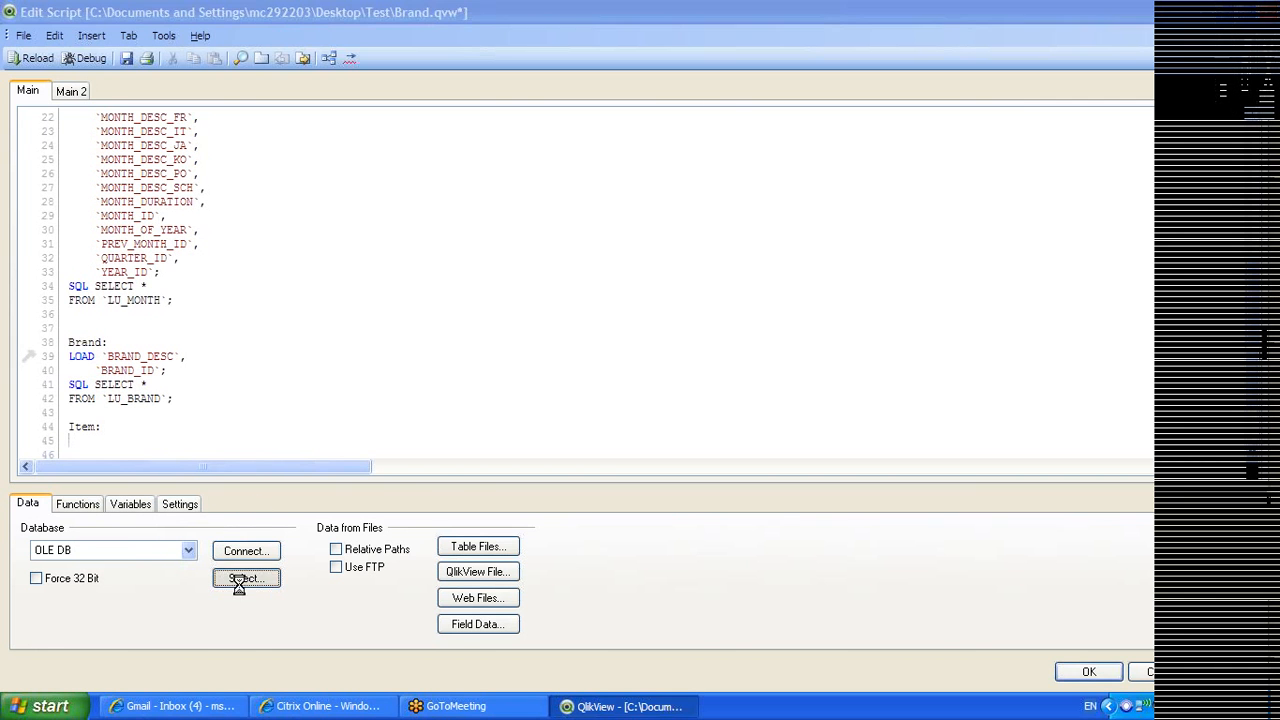
left_click_drag(675, 296, 677, 335)
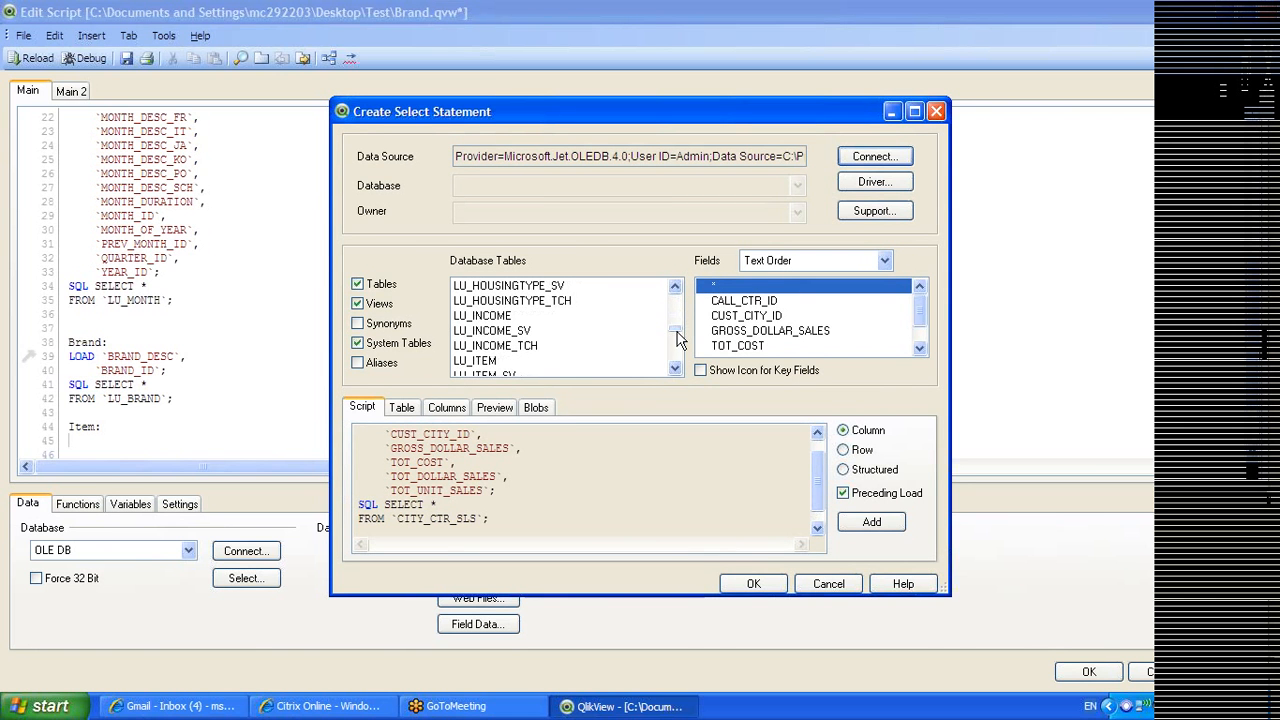
left_click(482, 361)
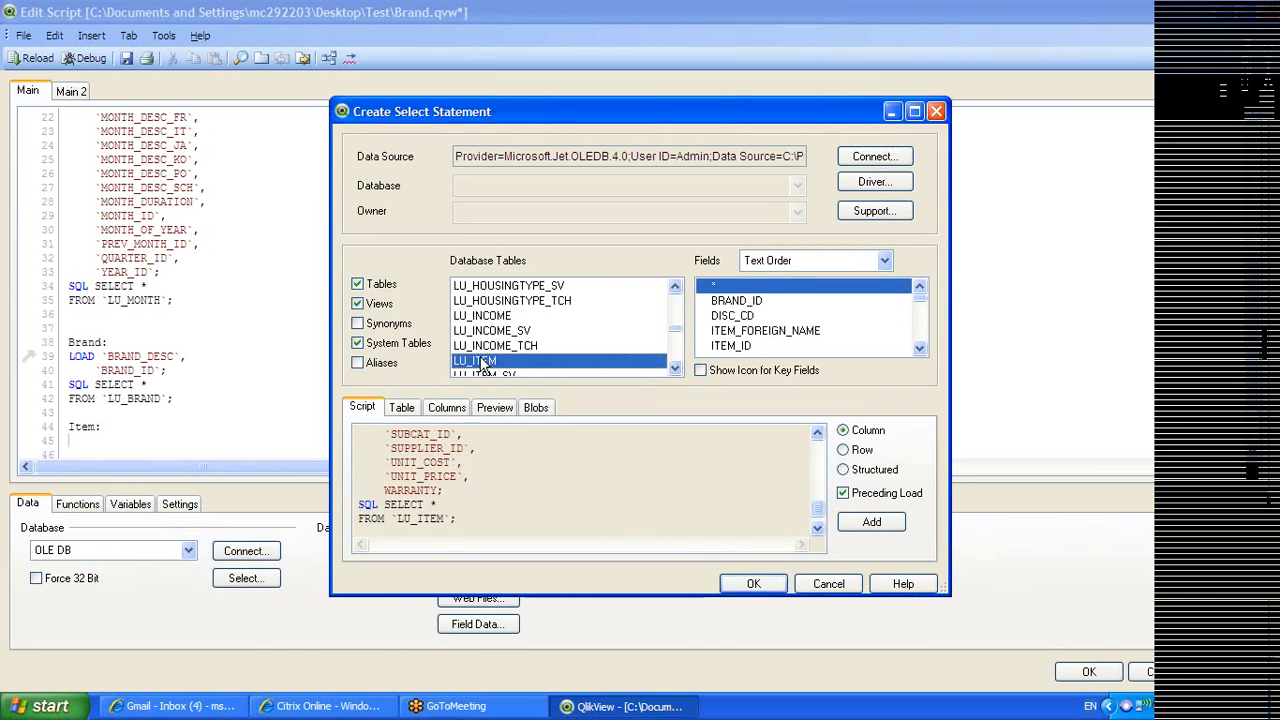
left_click(753, 583)
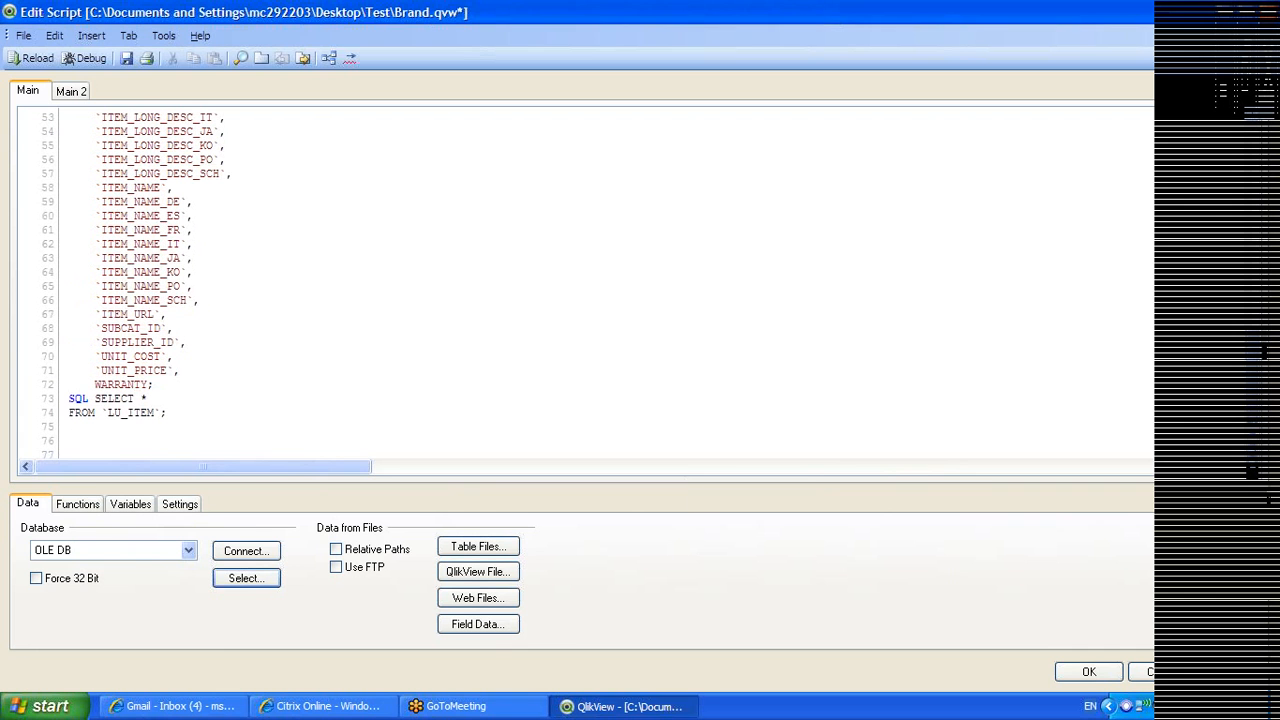
left_click(193, 272)
scroll(196, 159, "up", 3)
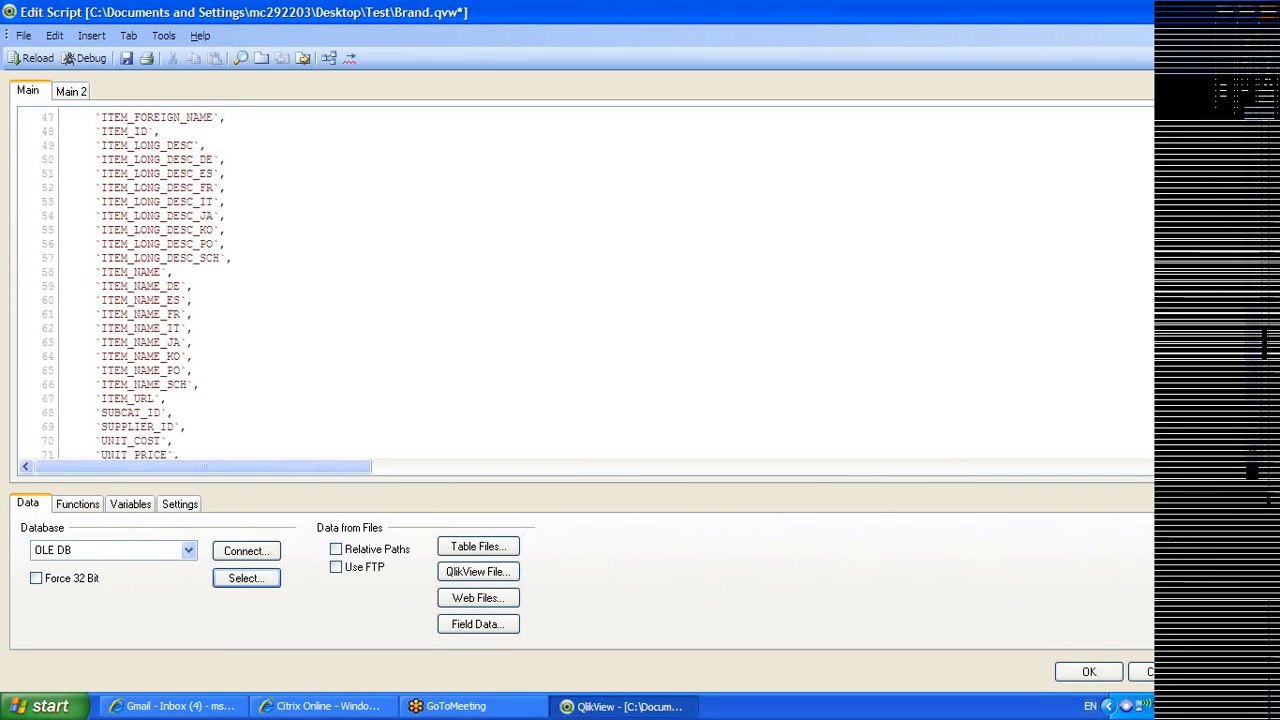
key("Up")
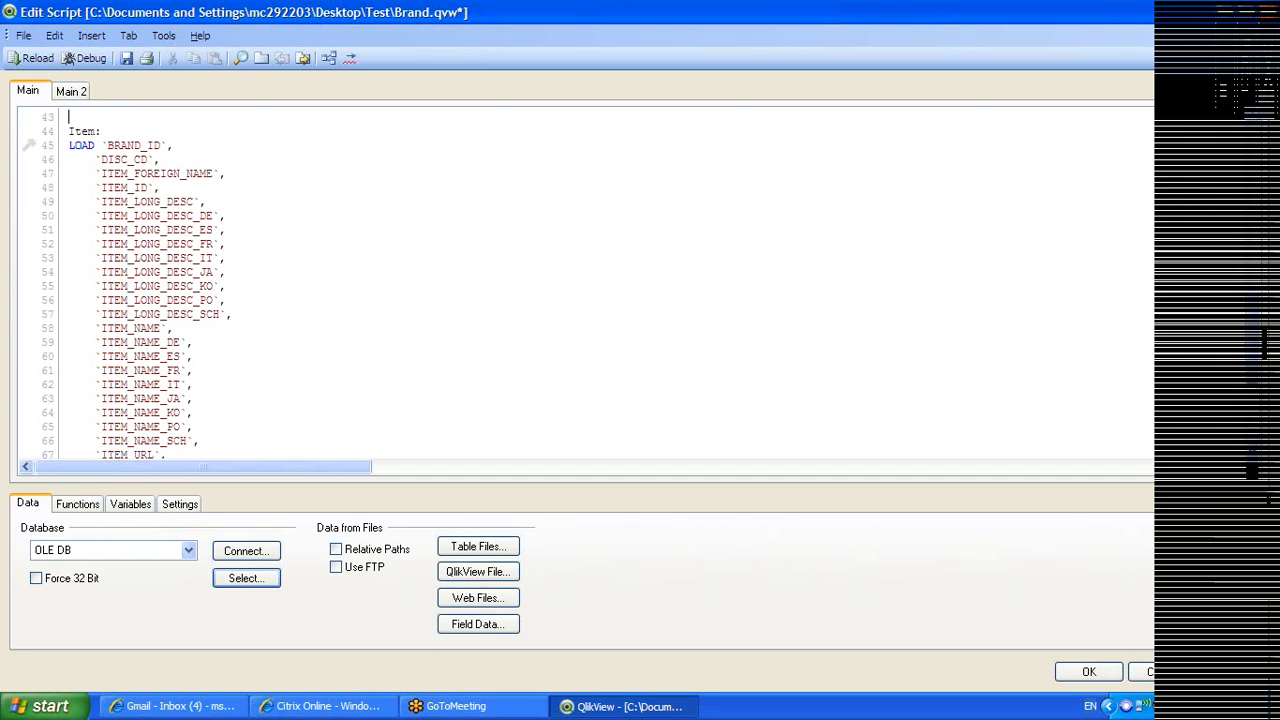
Save the script, reload the data and review the available fields in the sheet properties
left_click(127, 58)
left_click(30, 62)
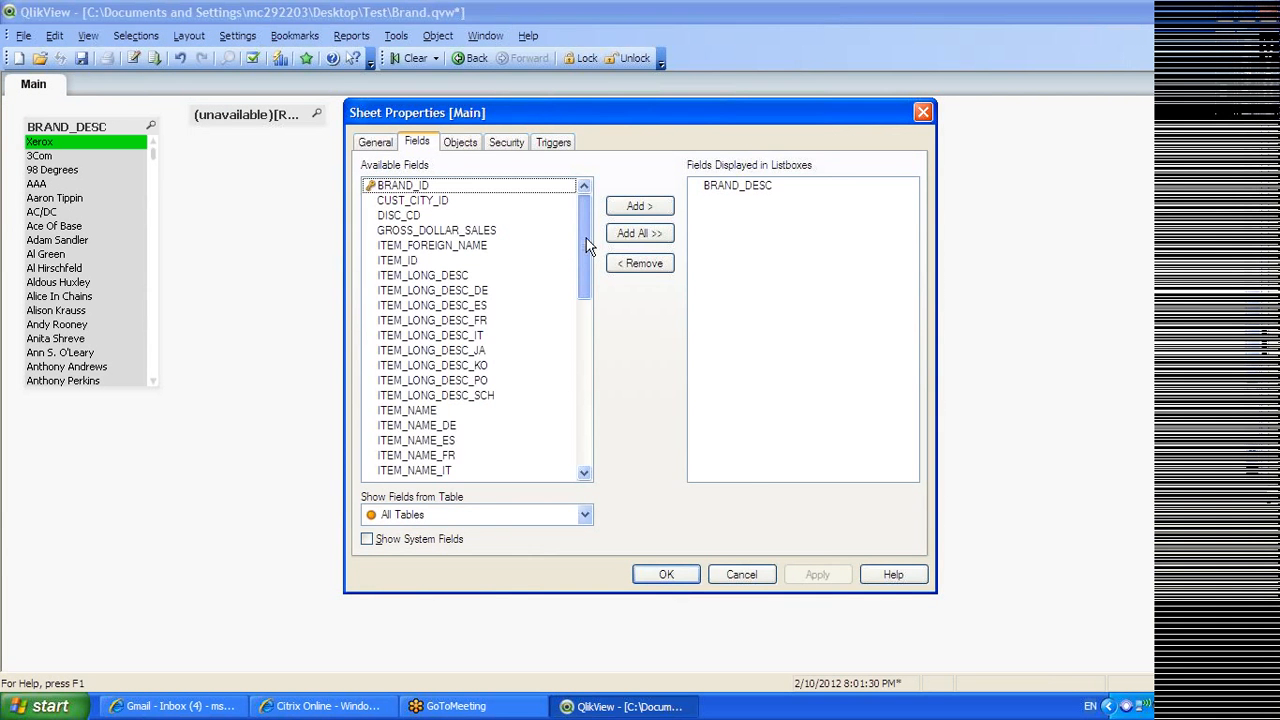
left_click_drag(588, 248, 583, 480)
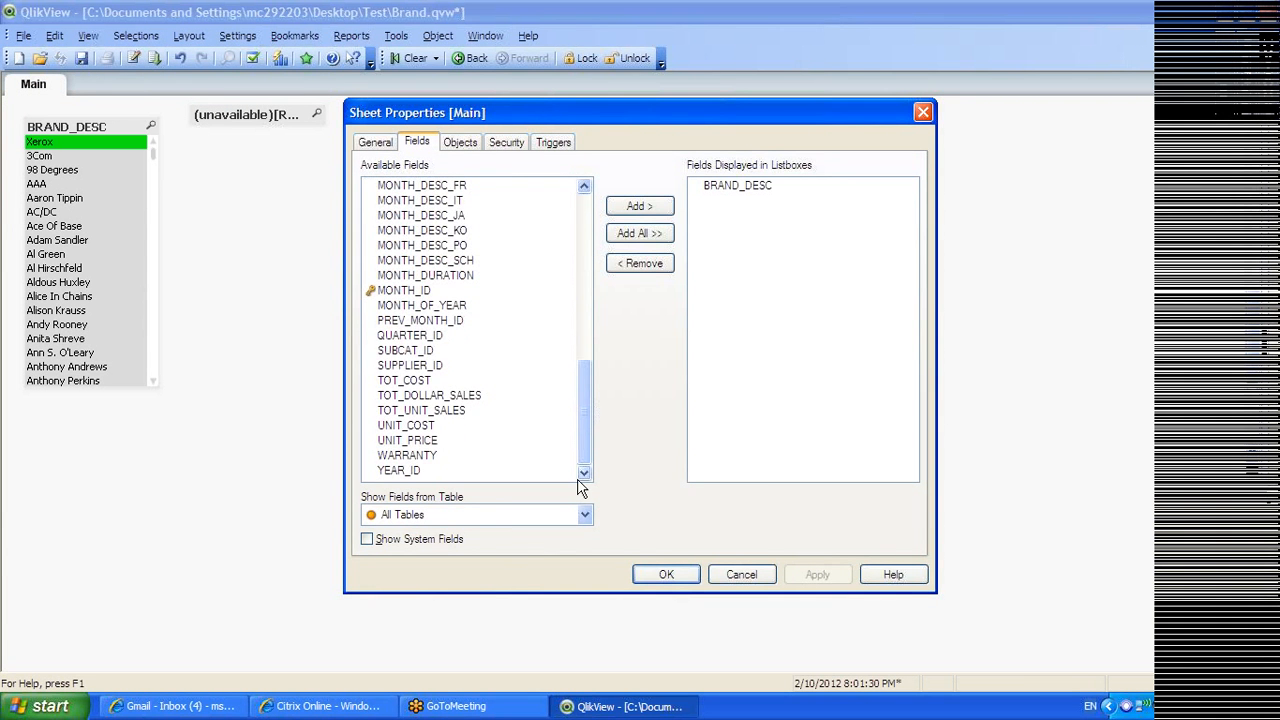
left_click(667, 576)
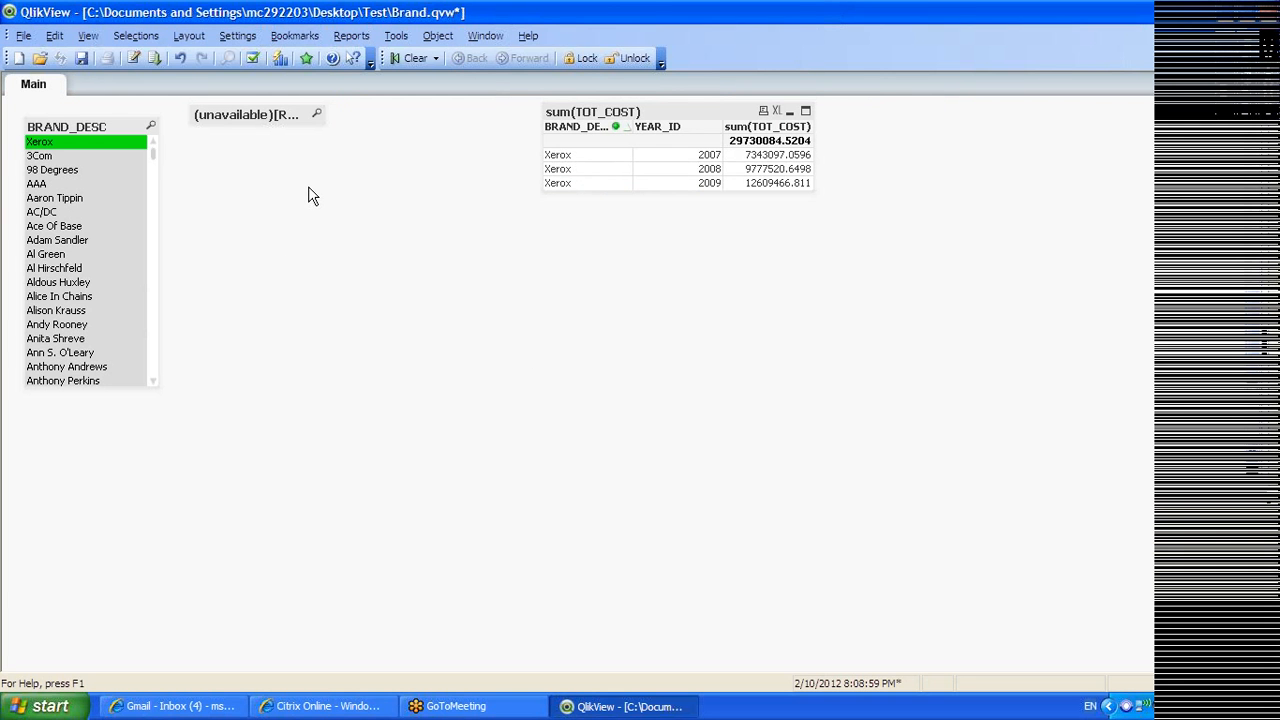
Delete all objects from the Main sheet, including both list boxes and the straight table
key("ctrl+a")
key("Delete")
key("Return")
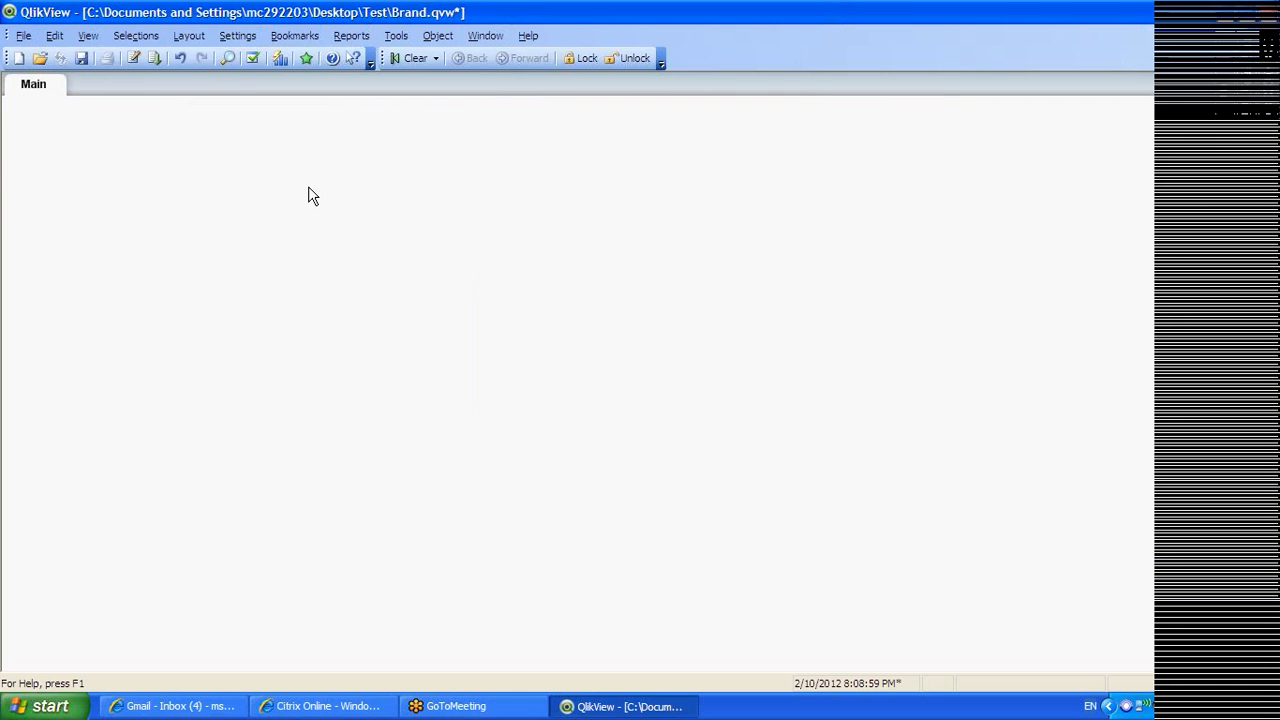
right_click(294, 170)
mouse_move(346, 221)
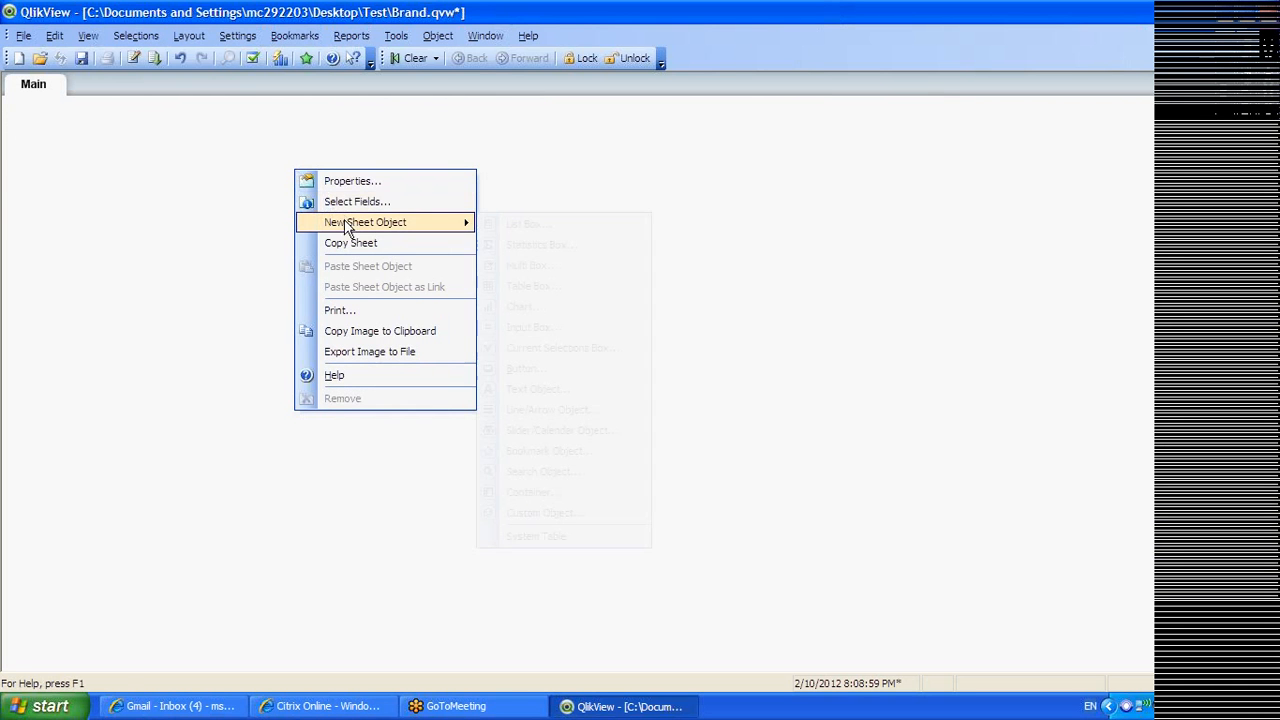
left_click(716, 171)
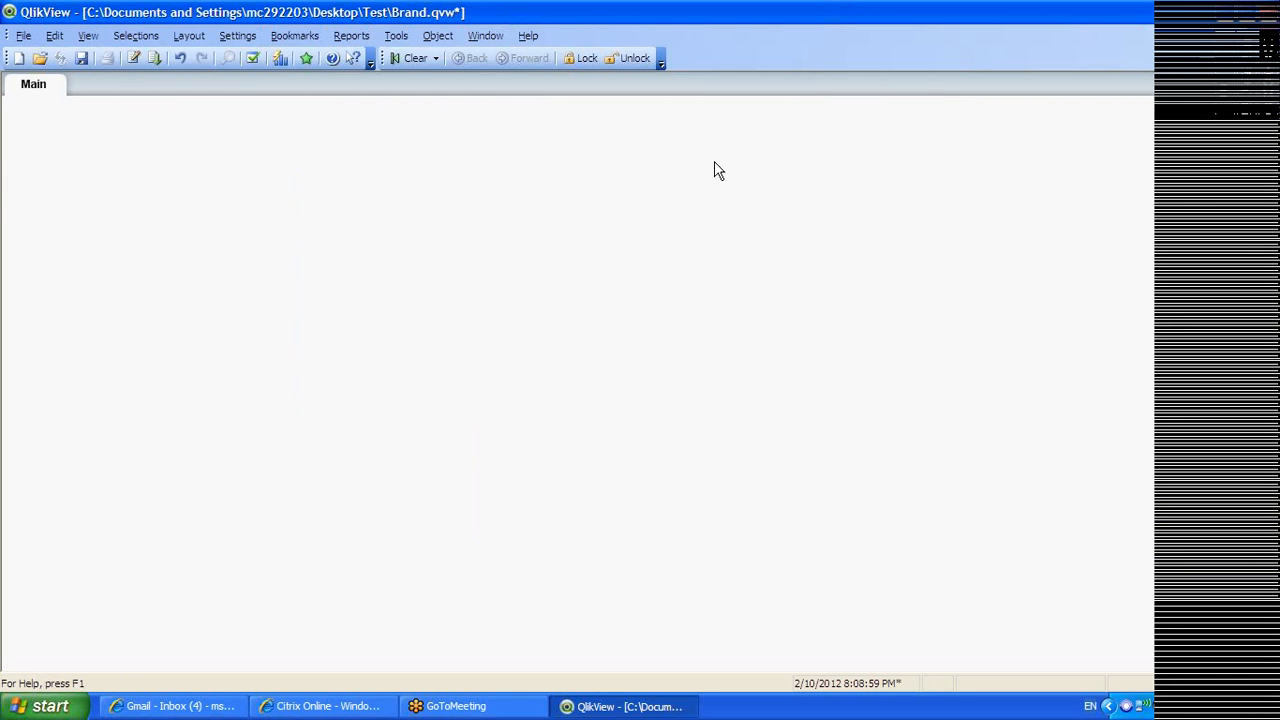
Open the table viewer, move the SalesFact table clear of Month, and lengthen and widen the Item table
key("ctrl+t")
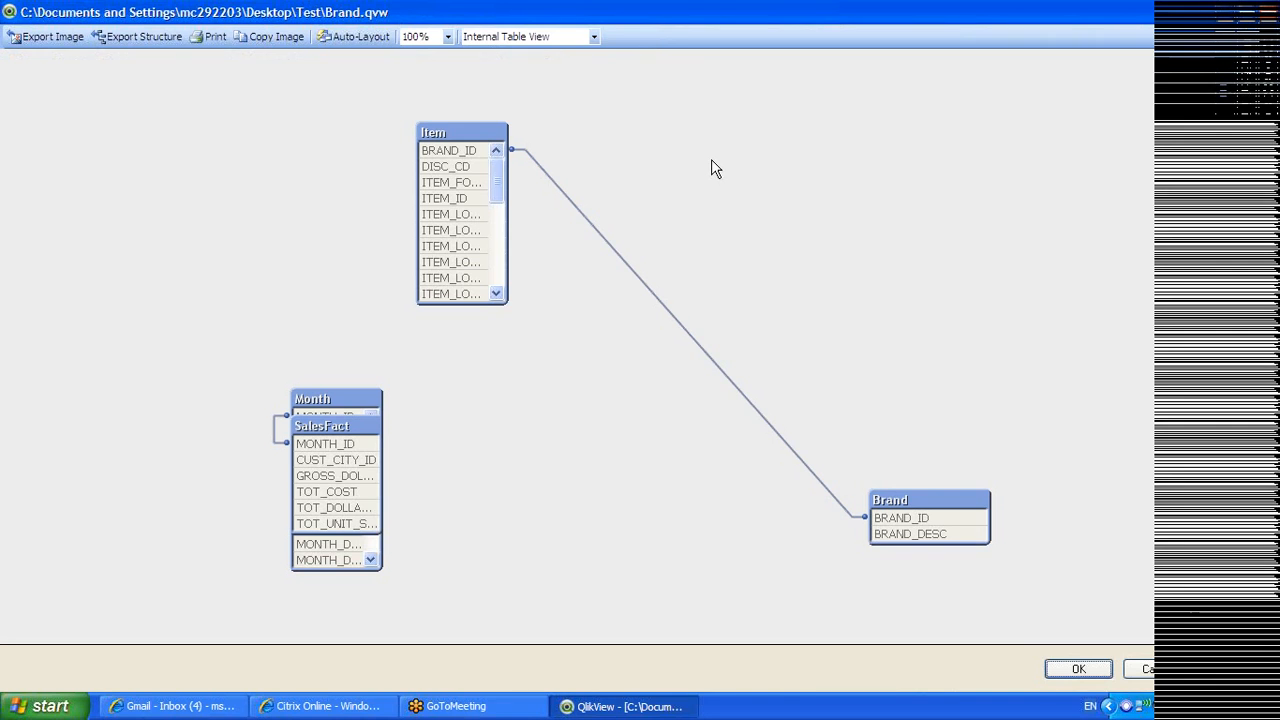
left_click_drag(340, 430, 165, 171)
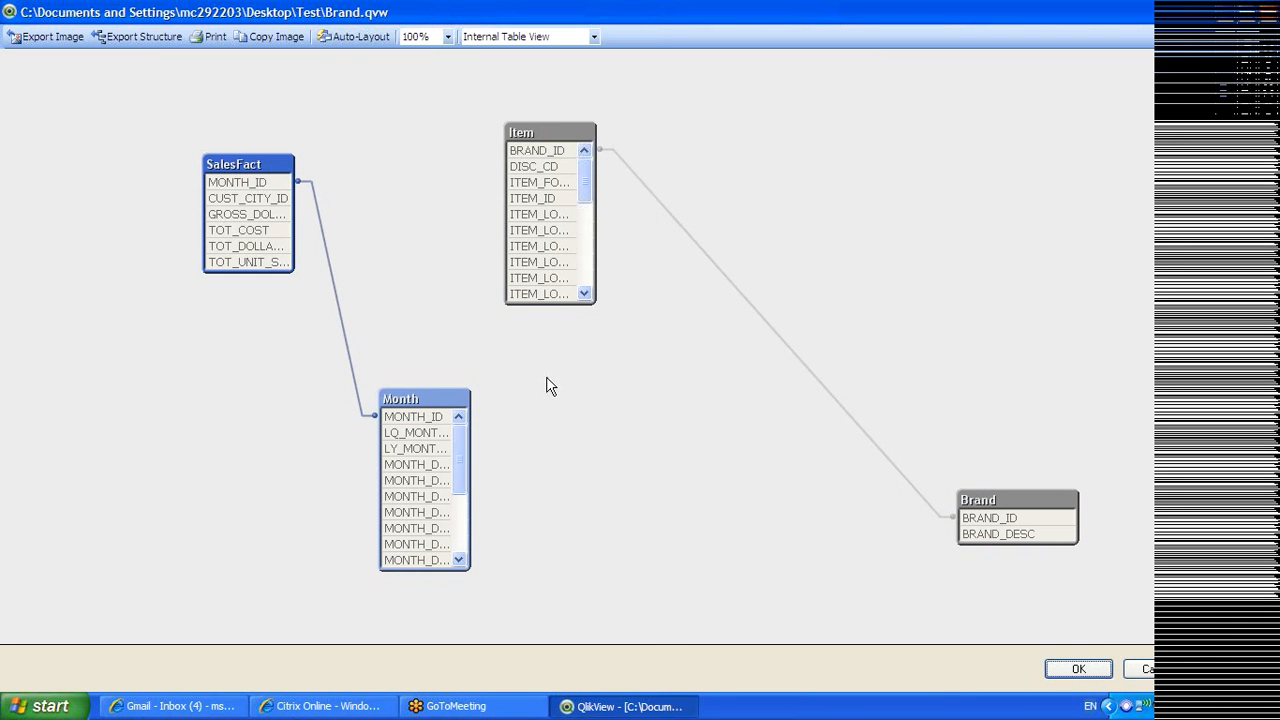
left_click_drag(566, 305, 646, 463)
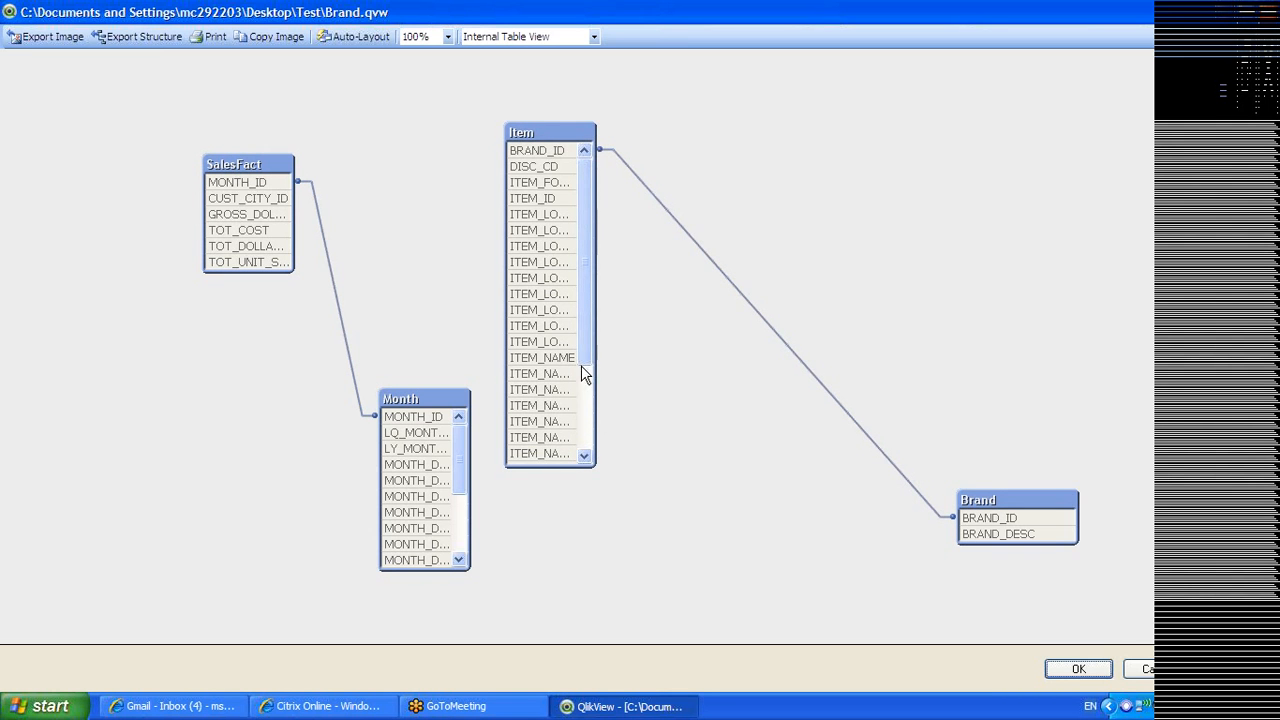
left_click_drag(594, 371, 748, 392)
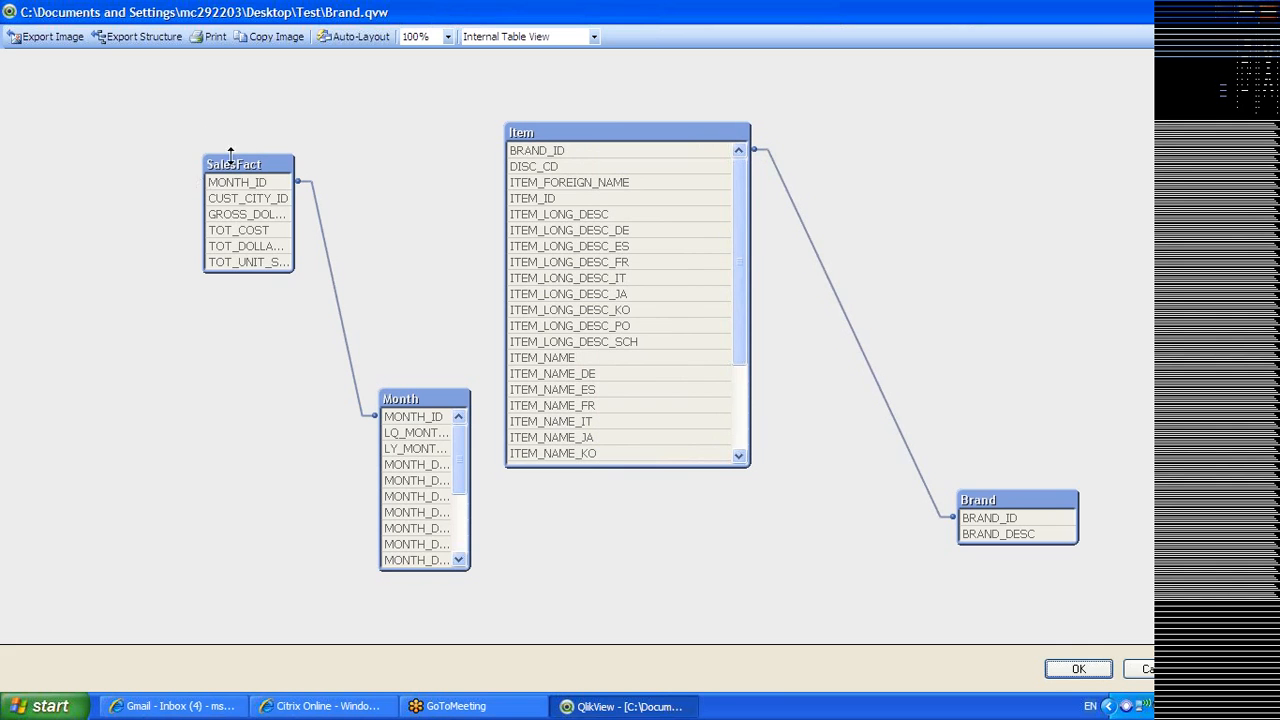
Reposition SalesFact, enlarge the SalesFact, Month and Item tables to show their full field names and lists, and accept the layout
left_click_drag(244, 150, 133, 150)
left_click_drag(437, 432, 268, 432)
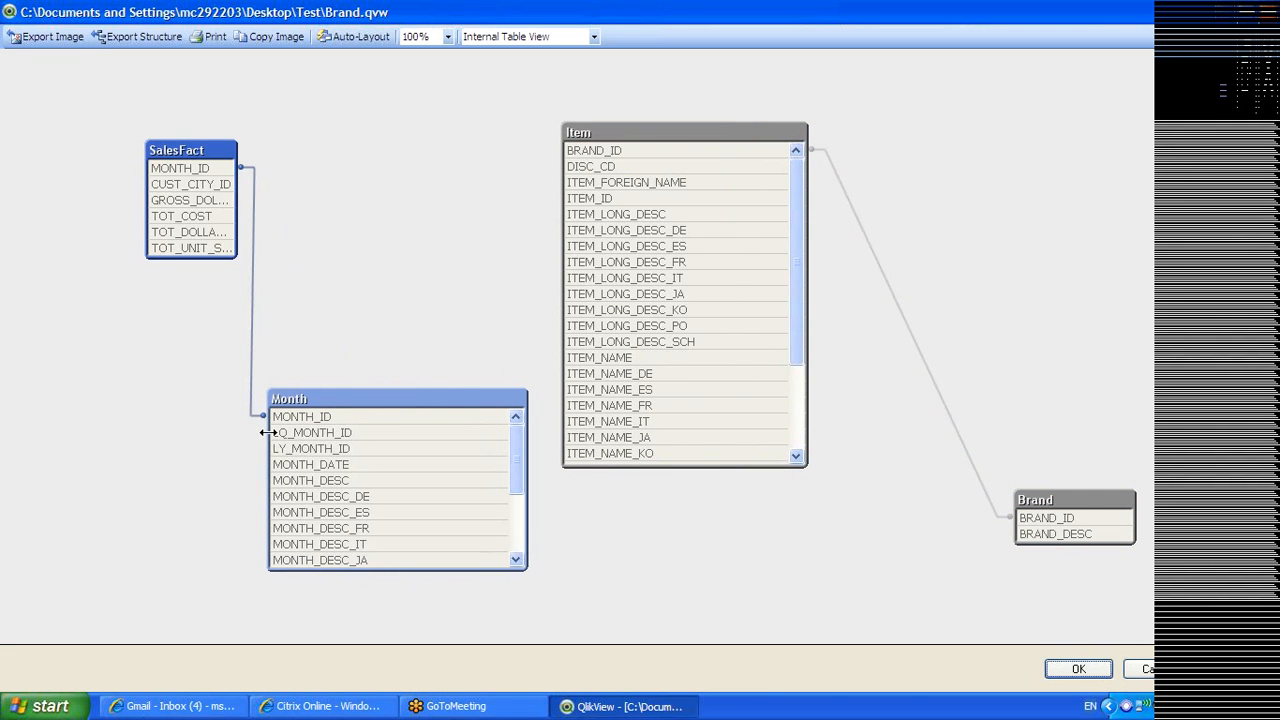
left_click_drag(334, 388, 369, 177)
left_click_drag(145, 205, 84, 200)
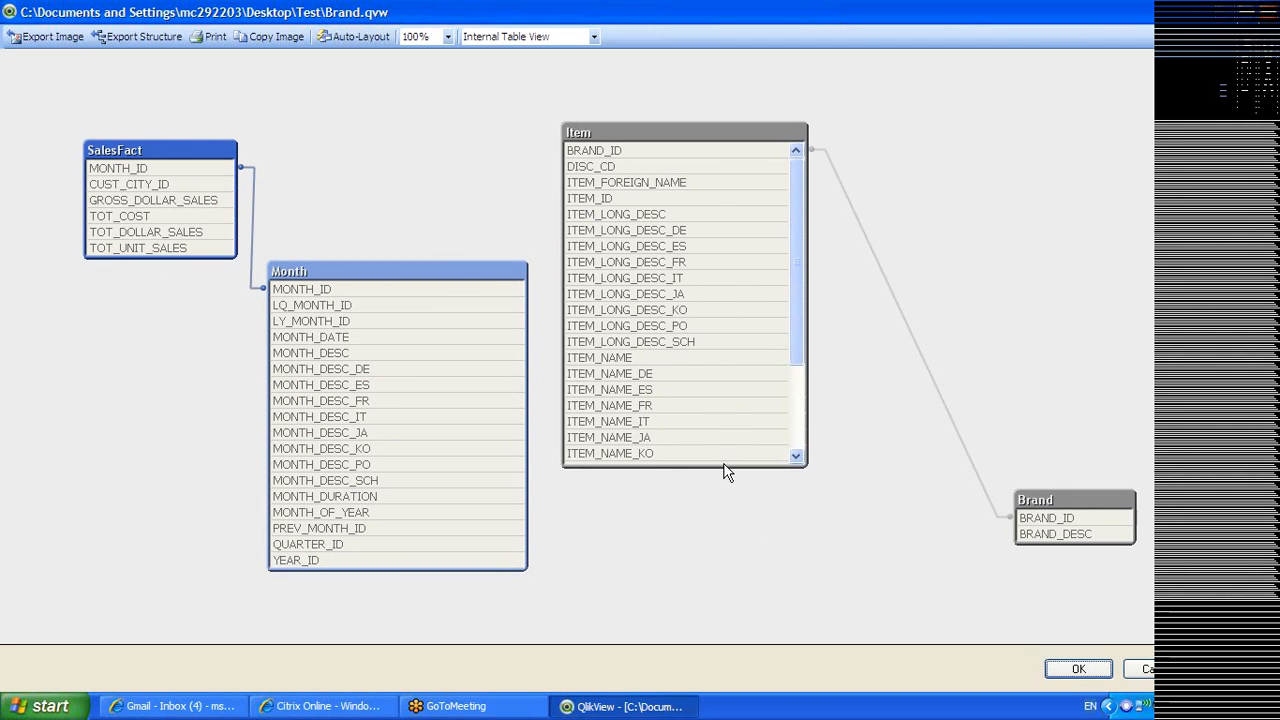
left_click_drag(723, 466, 754, 603)
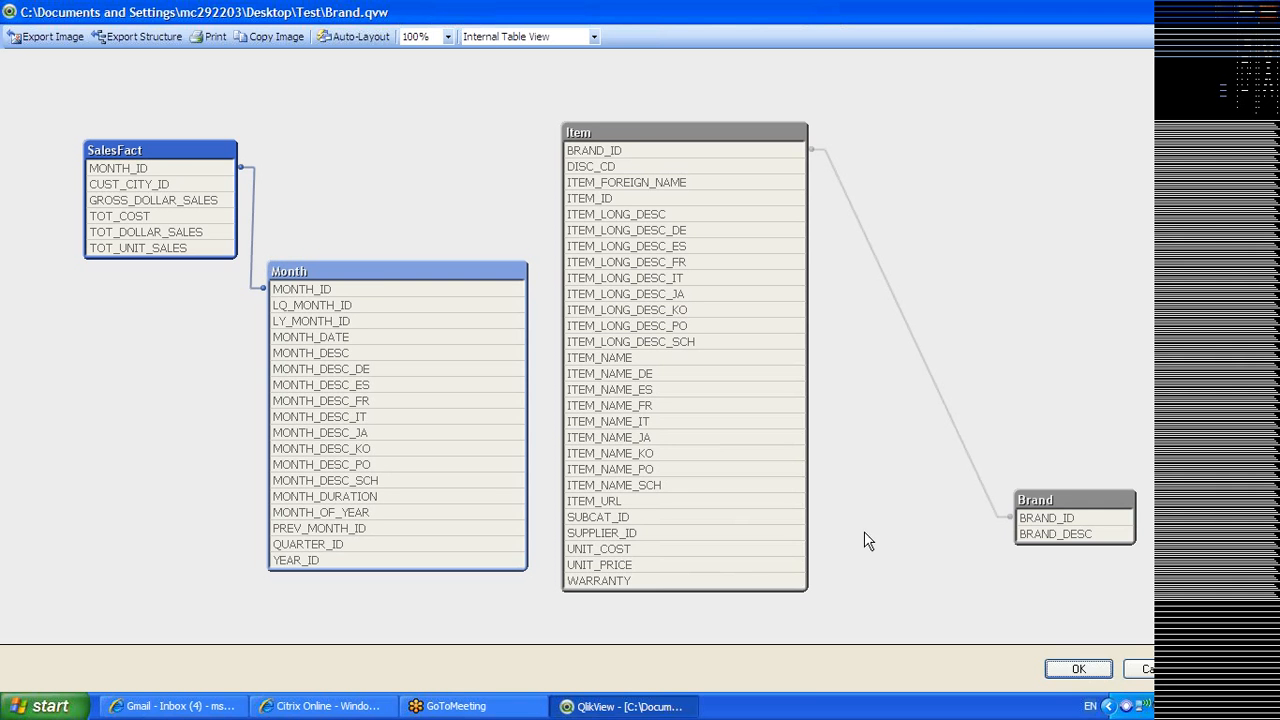
left_click(1077, 672)
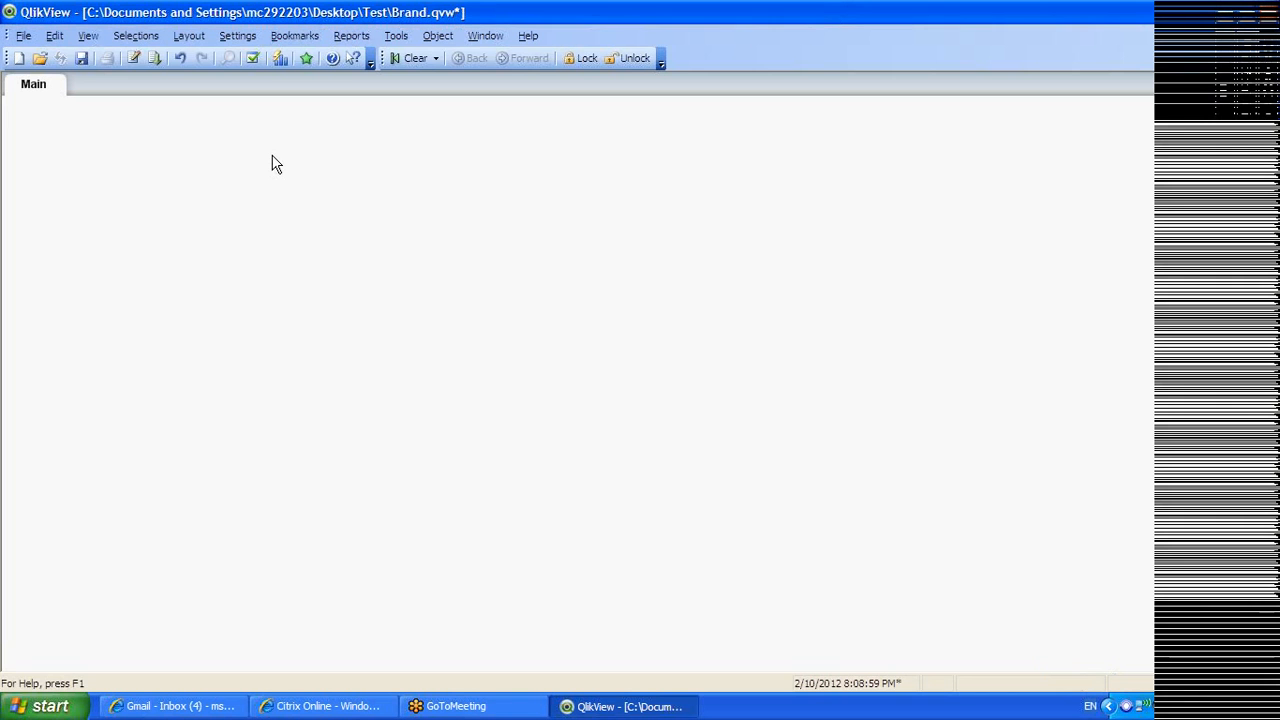
Create a new straight table chart on the Main sheet with MONTH_ID as its dimension
right_click(271, 160)
mouse_move(371, 209)
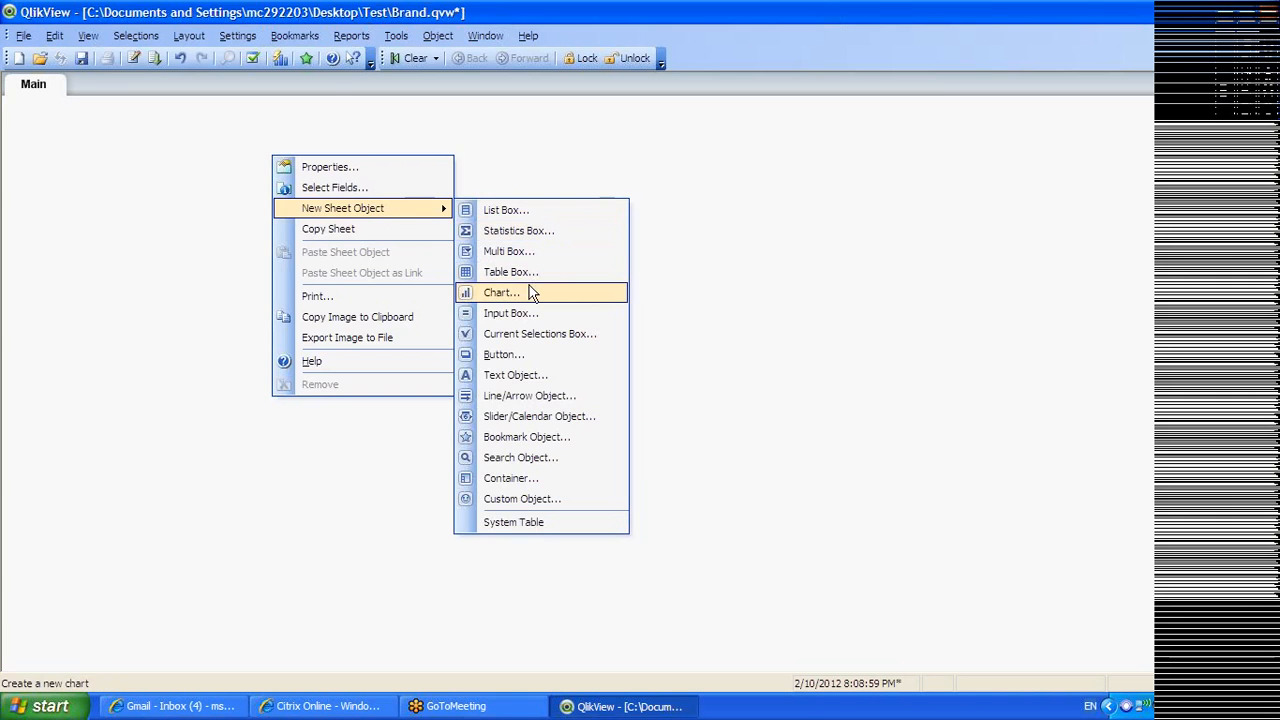
left_click(533, 292)
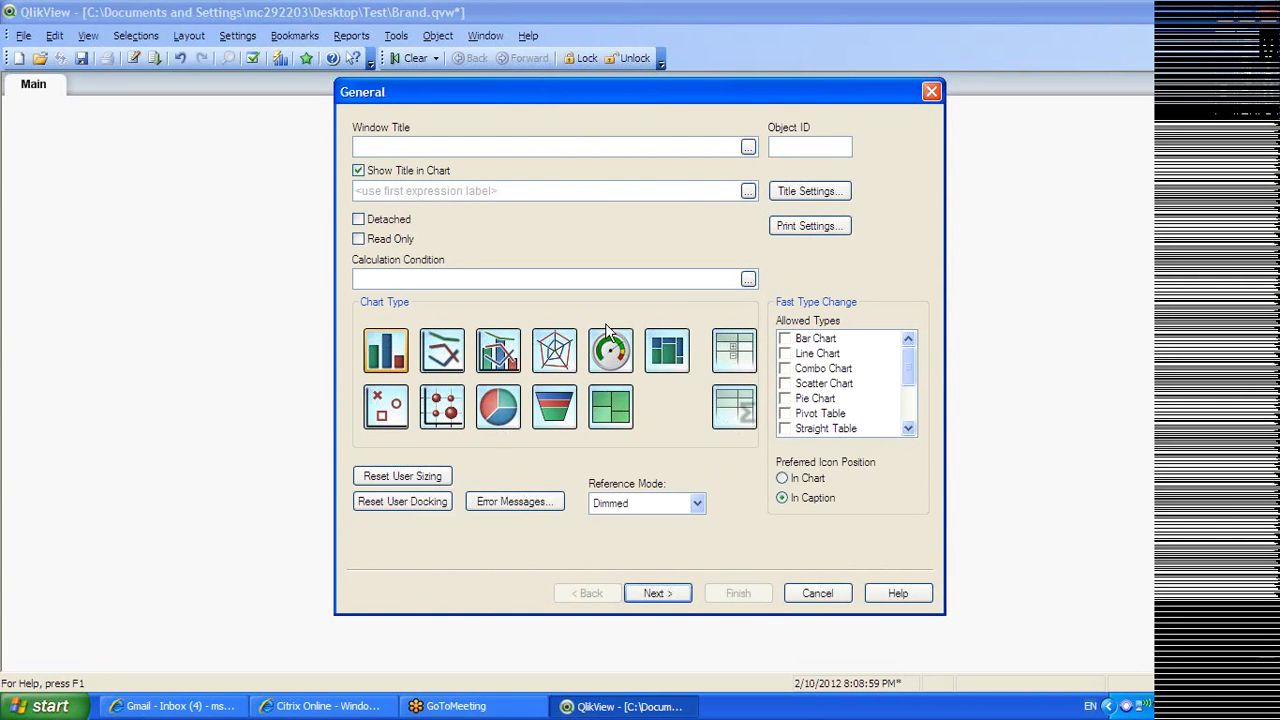
left_click(734, 405)
left_click(672, 592)
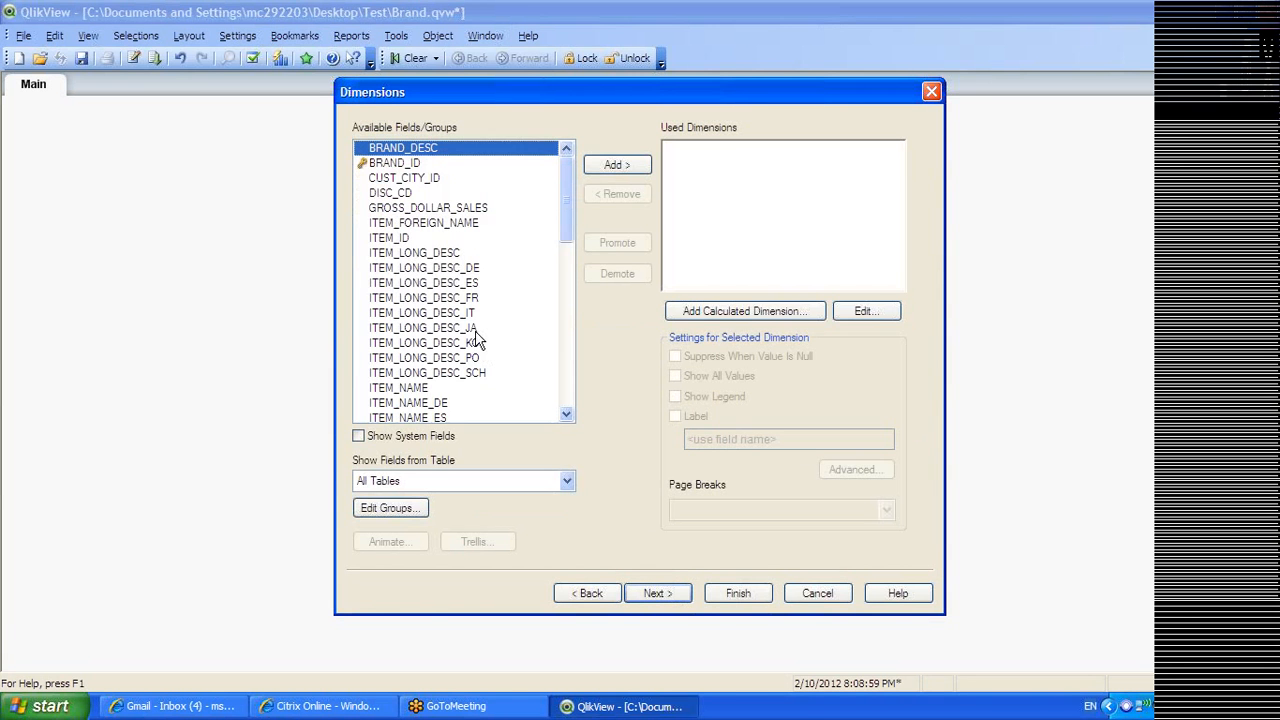
key("m")
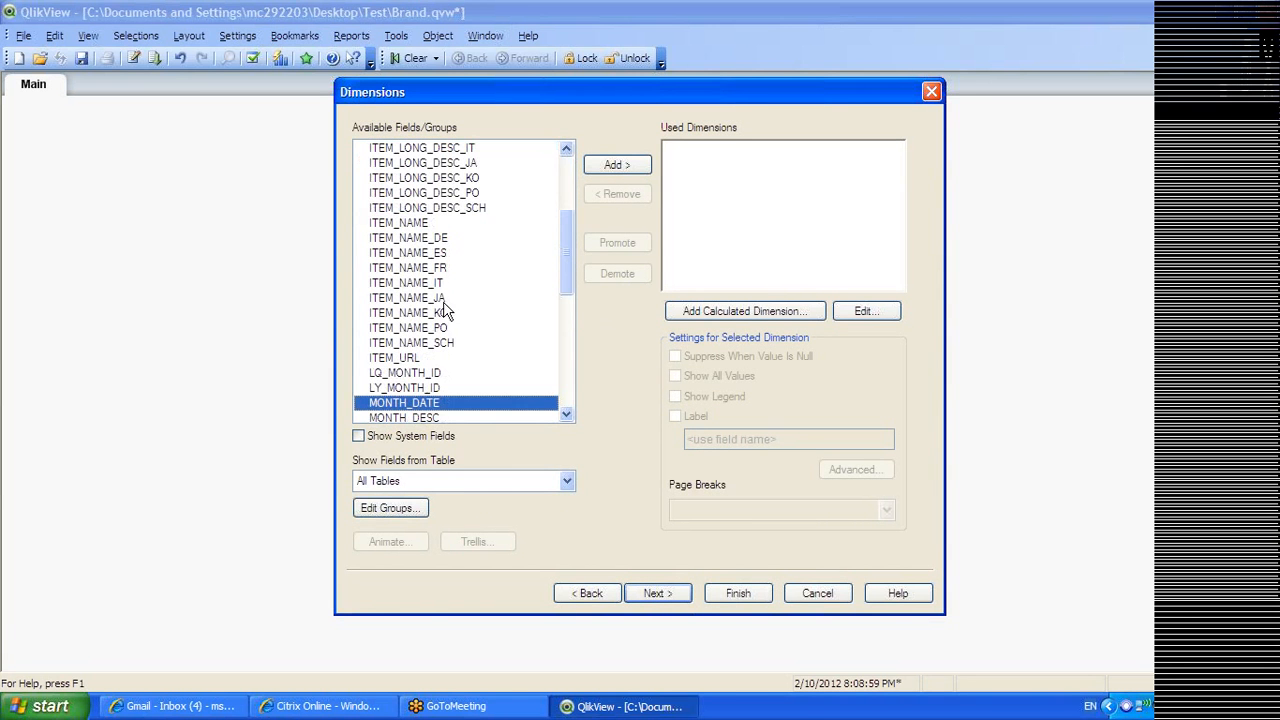
left_click_drag(562, 244, 562, 251)
scroll(562, 259, "down", 3)
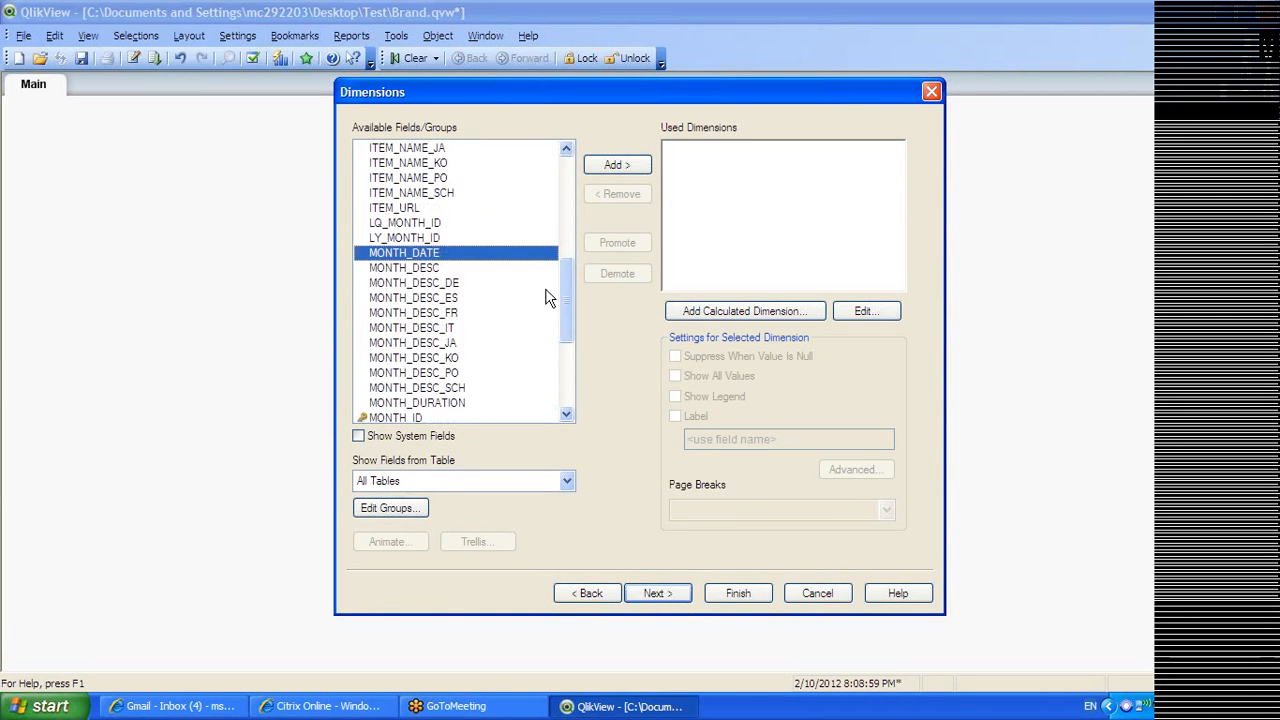
double_click(420, 419)
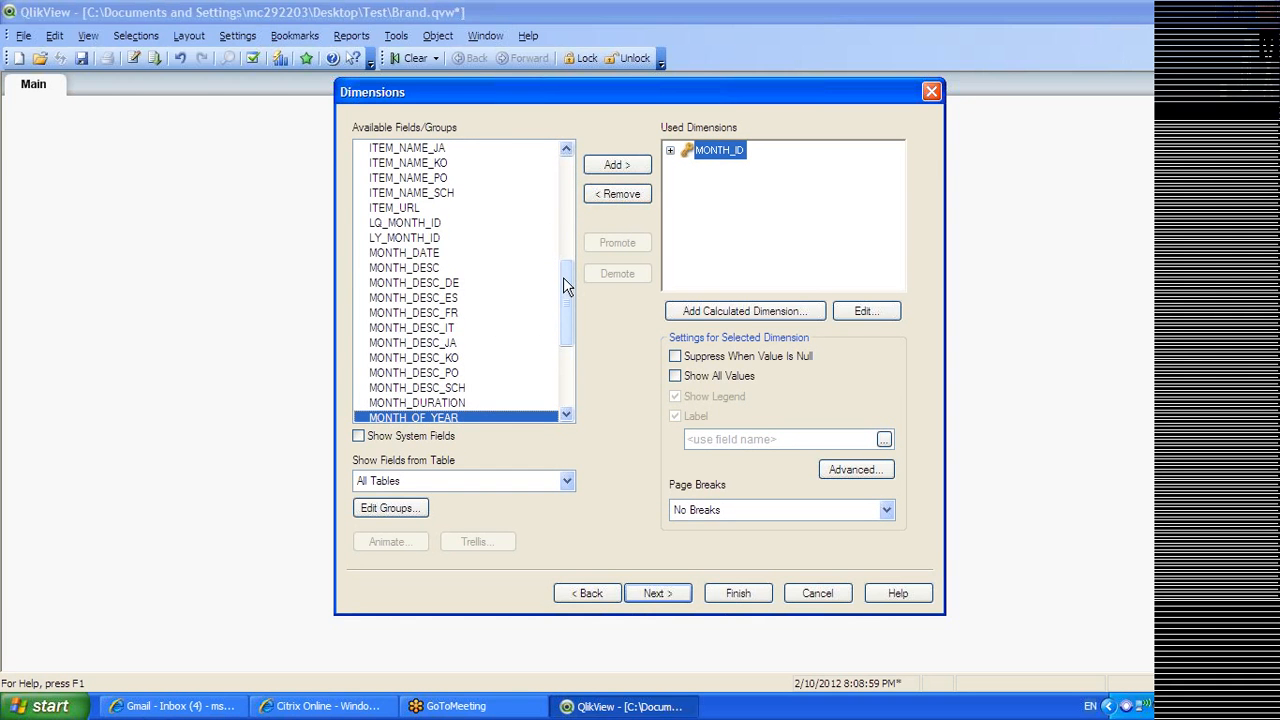
Define the chart's first expression as sum(TOT_COST)
left_click(649, 593)
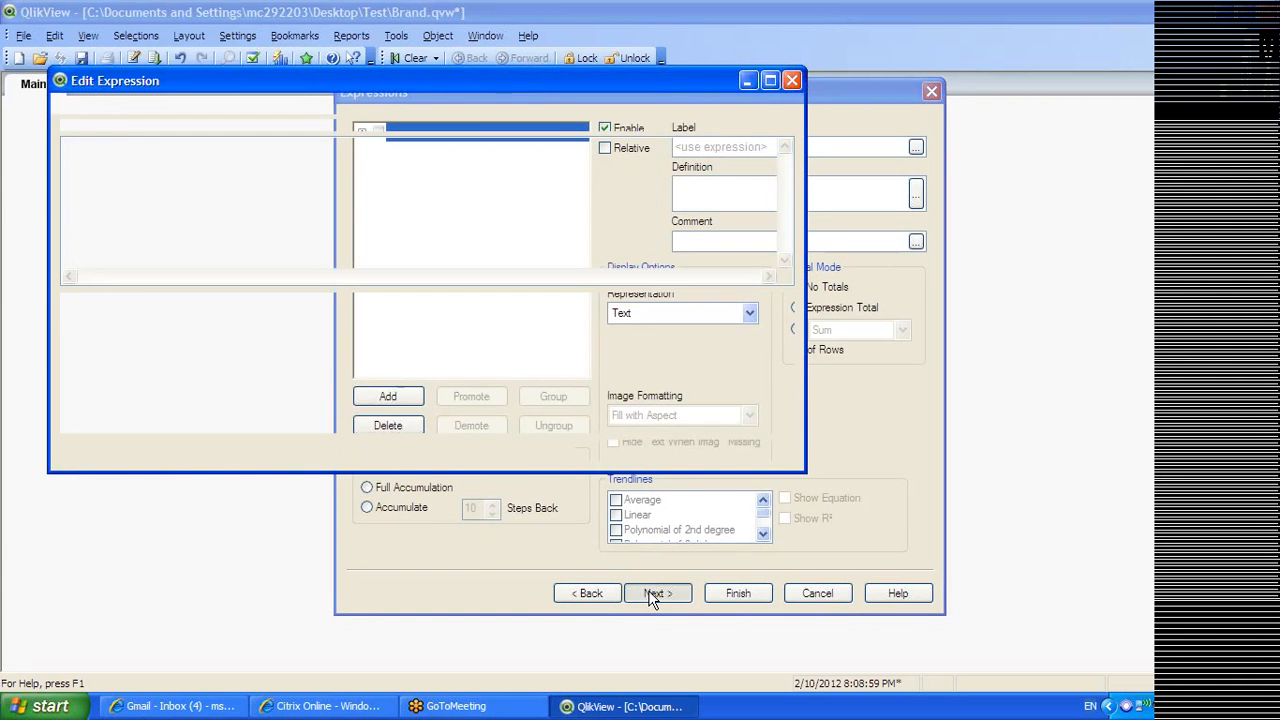
type("sum(to")
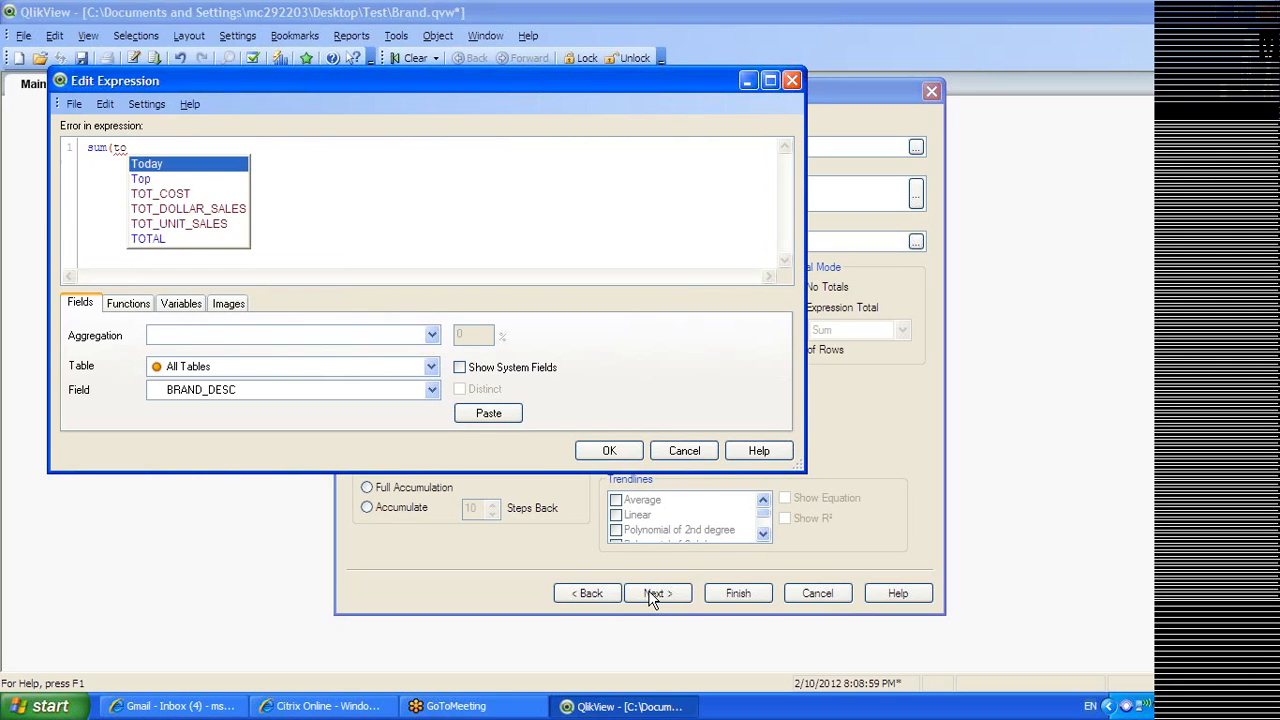
key("Down")
key("Down")
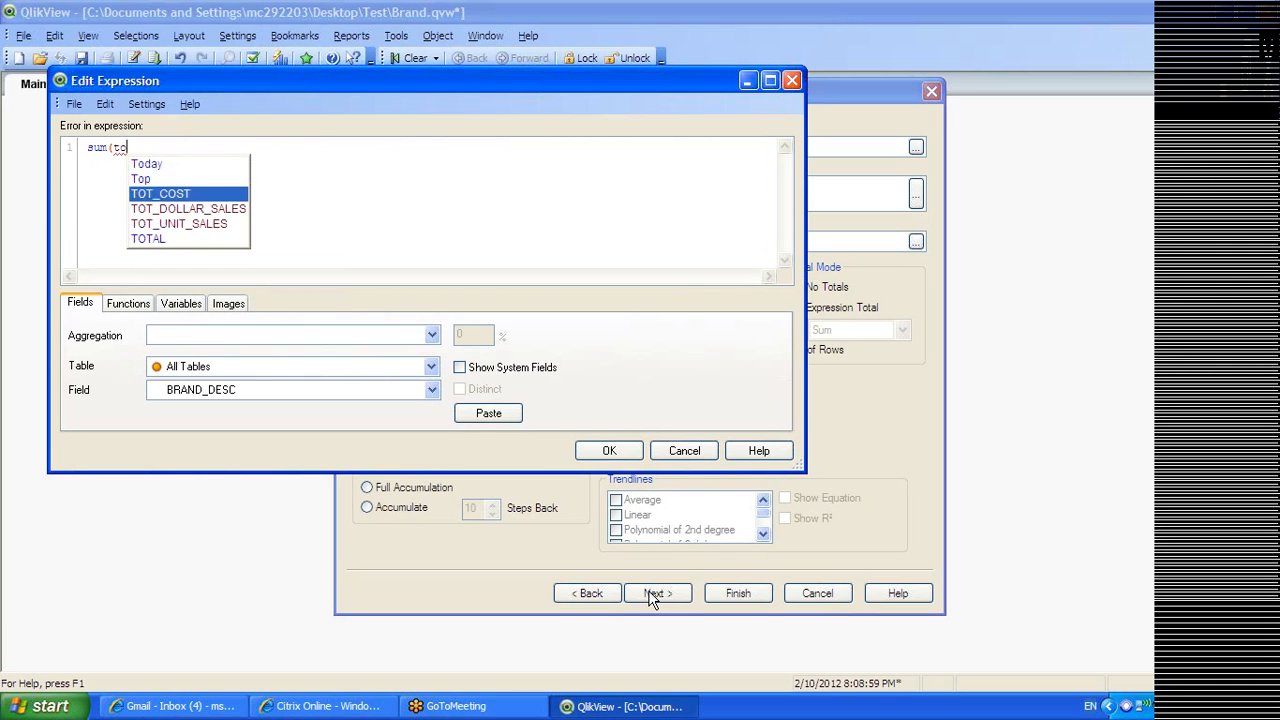
key("Return")
type(")")
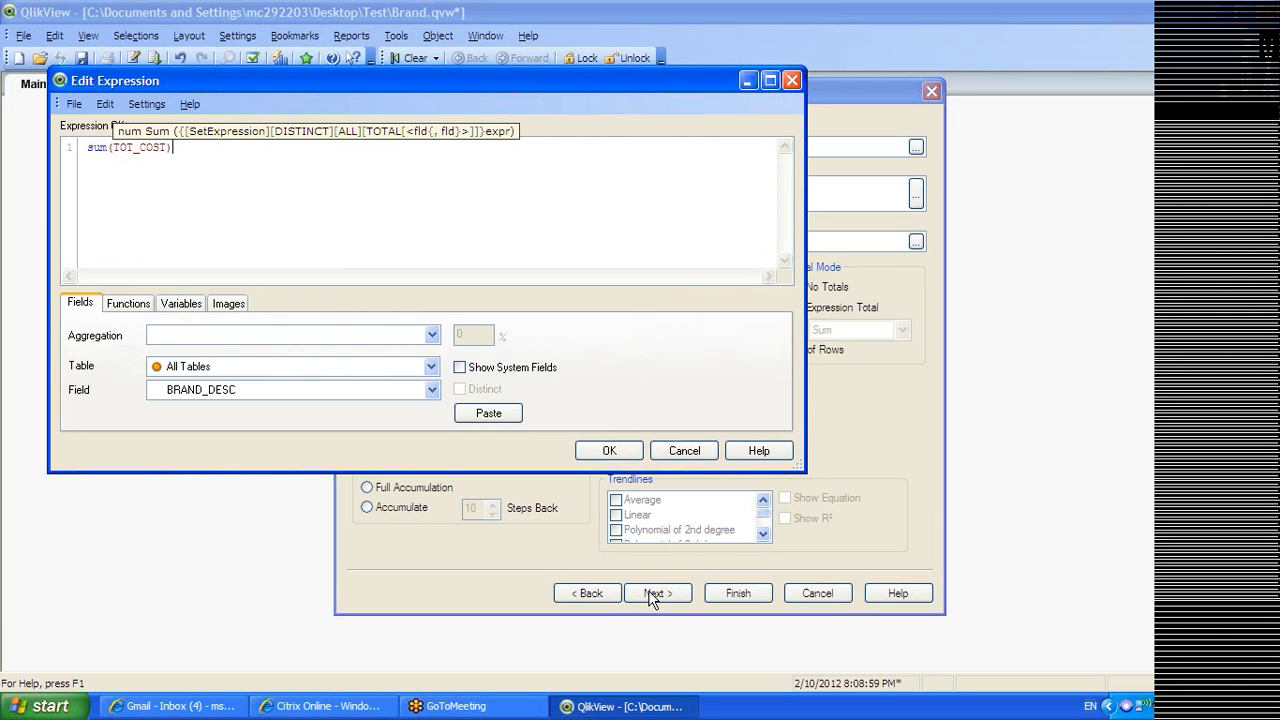
left_click(612, 451)
Add a second chart expression, sum(TOT_DOLLAR_SALES)
left_click(388, 396)
type("sum")
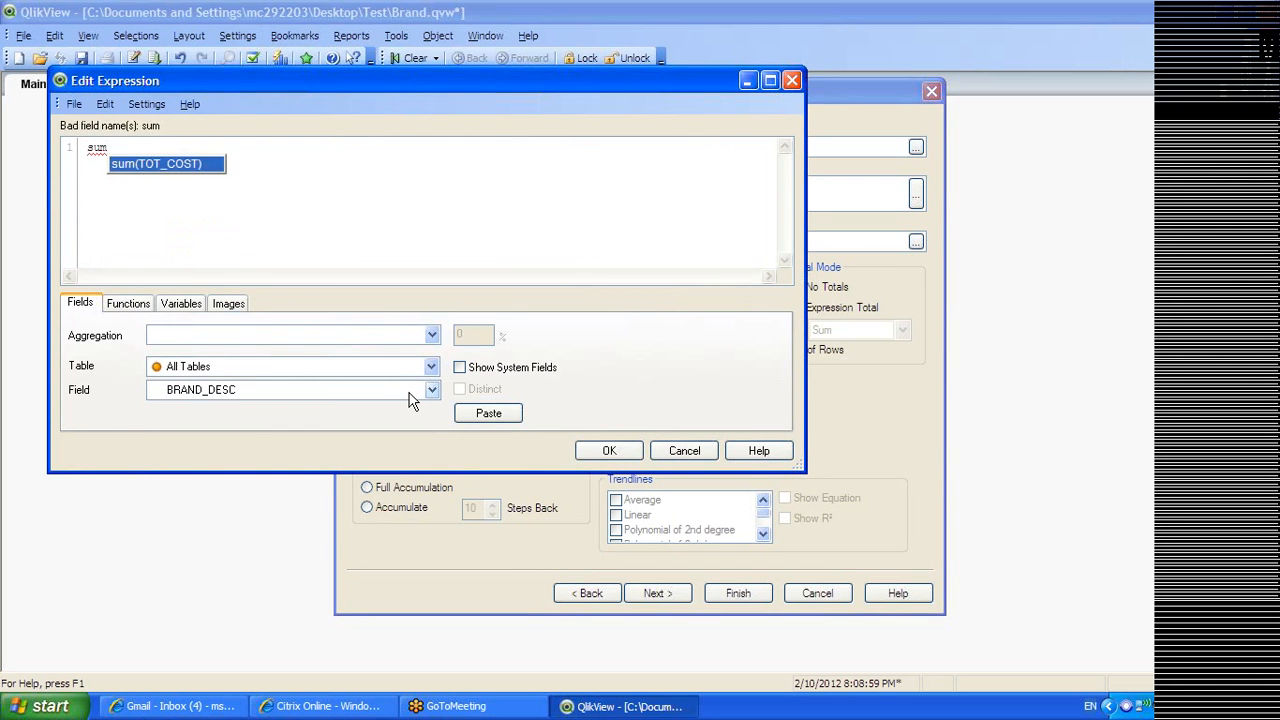
type("(")
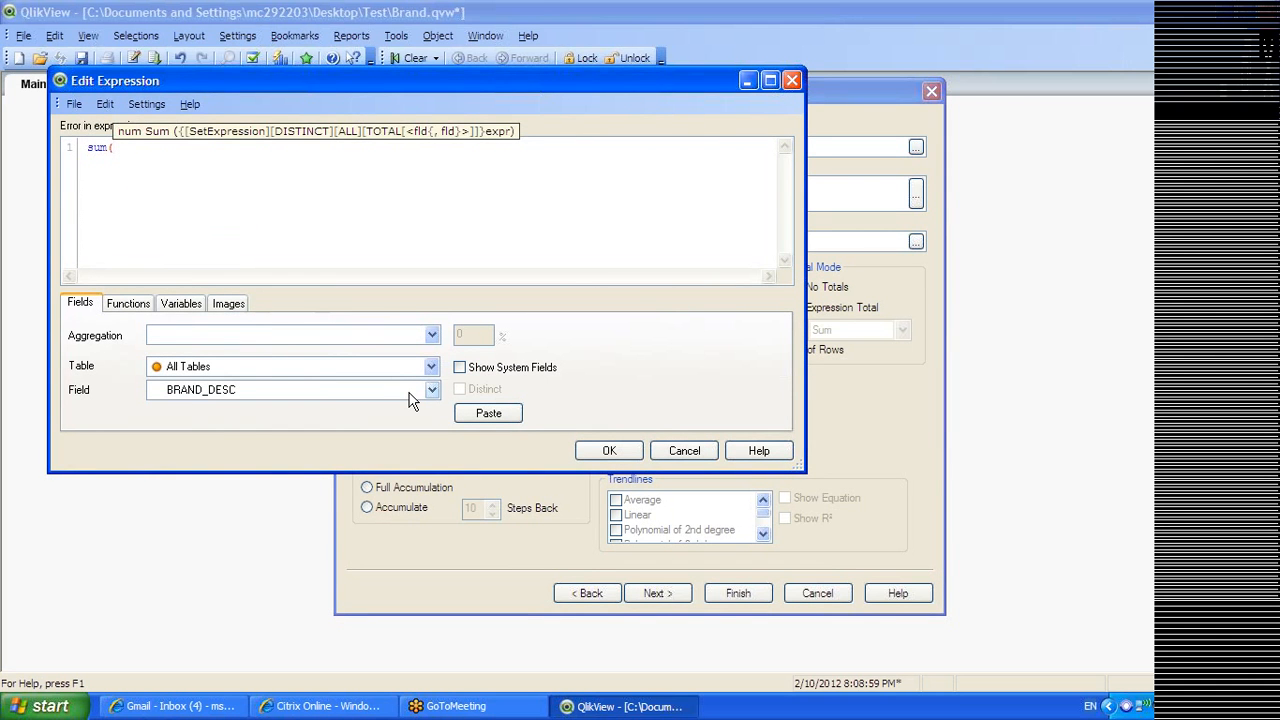
type("tot")
key("Down")
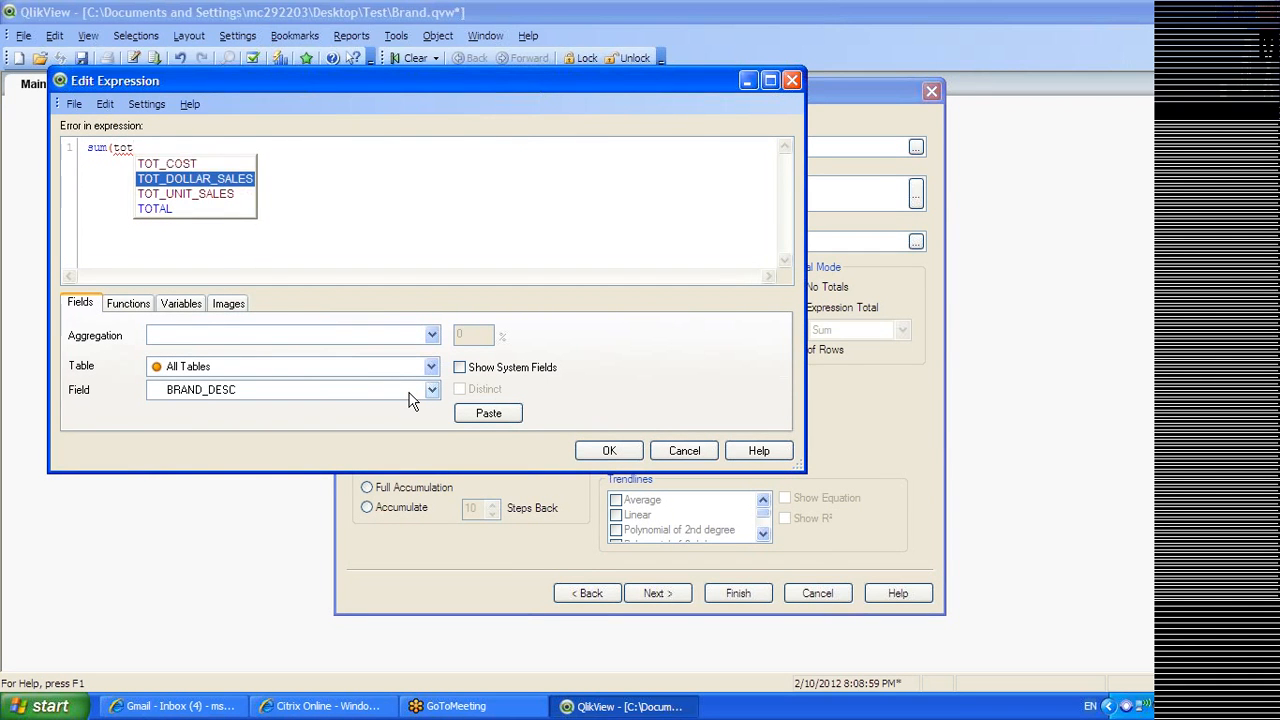
key("Return")
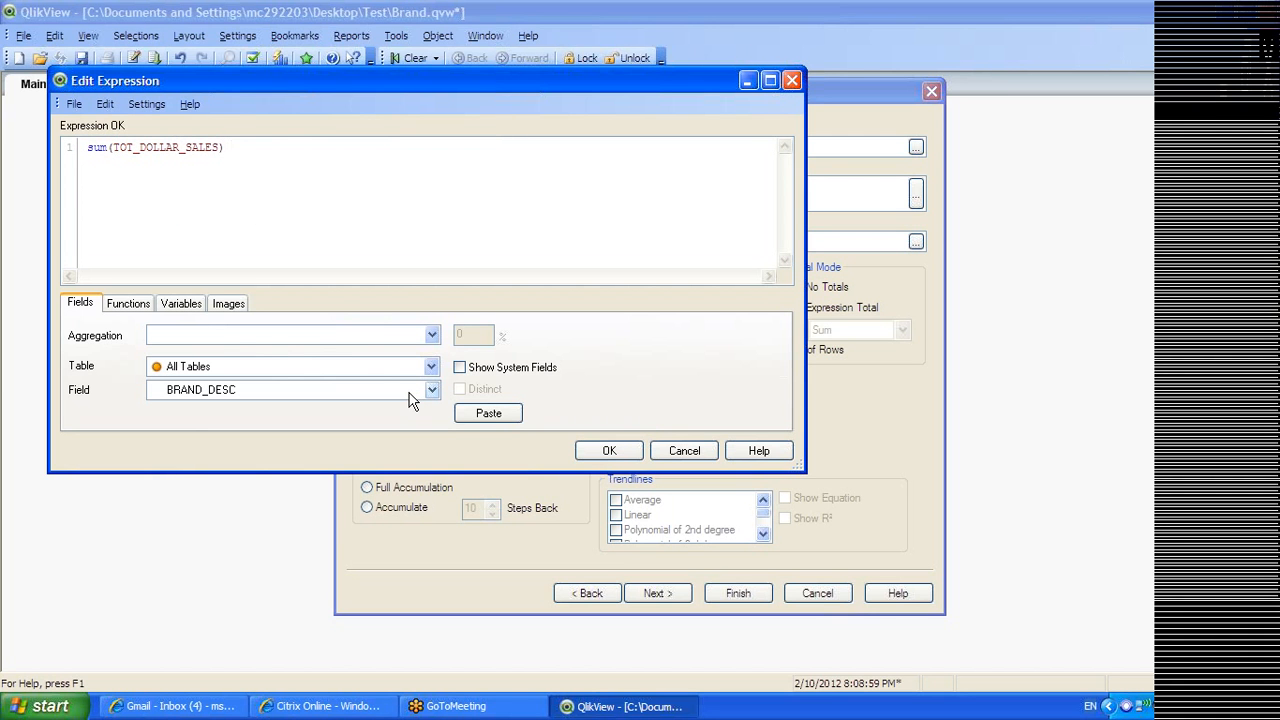
left_click(609, 450)
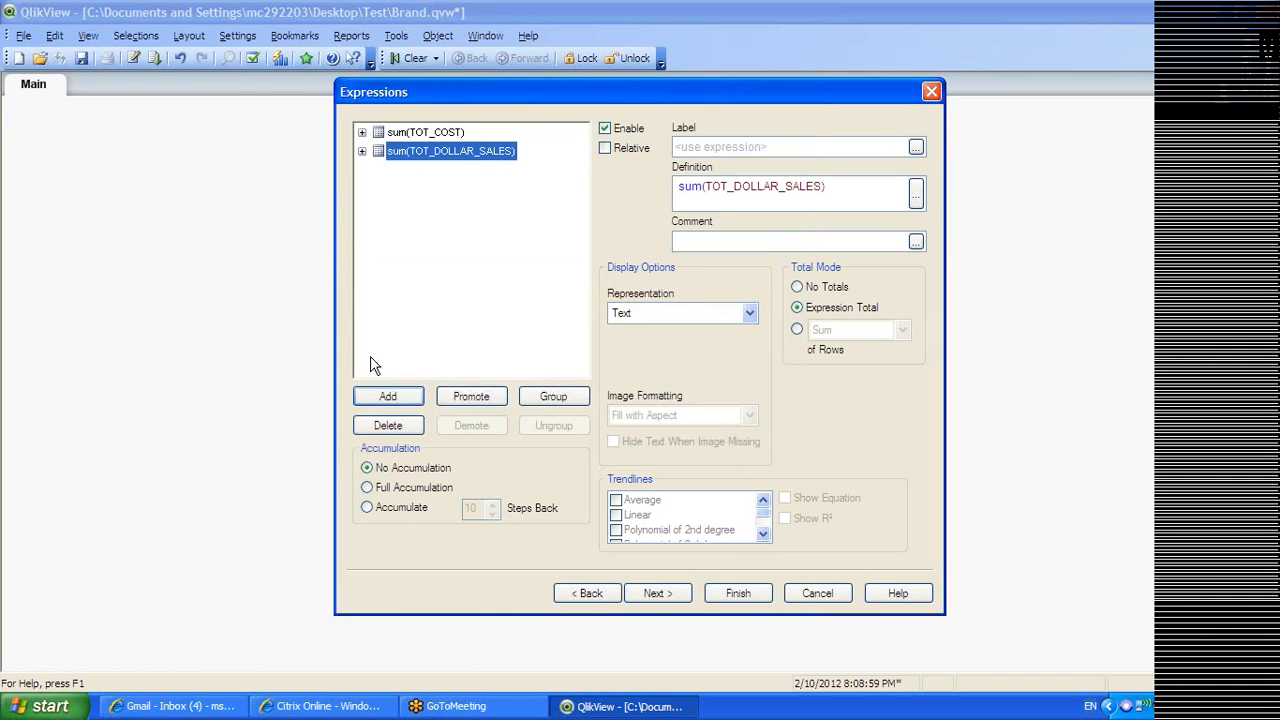
Add a third chart expression, sum(TOT_UNIT_SALES)
left_click(388, 398)
type("sum")
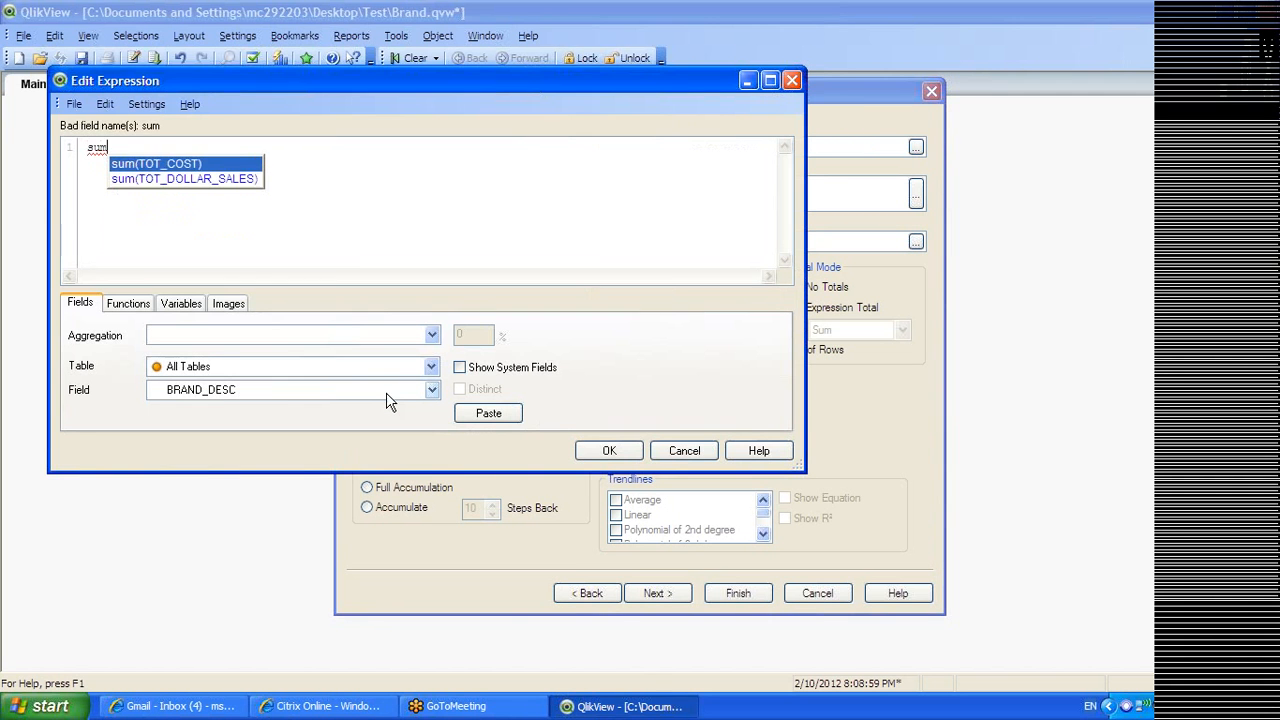
type("(to")
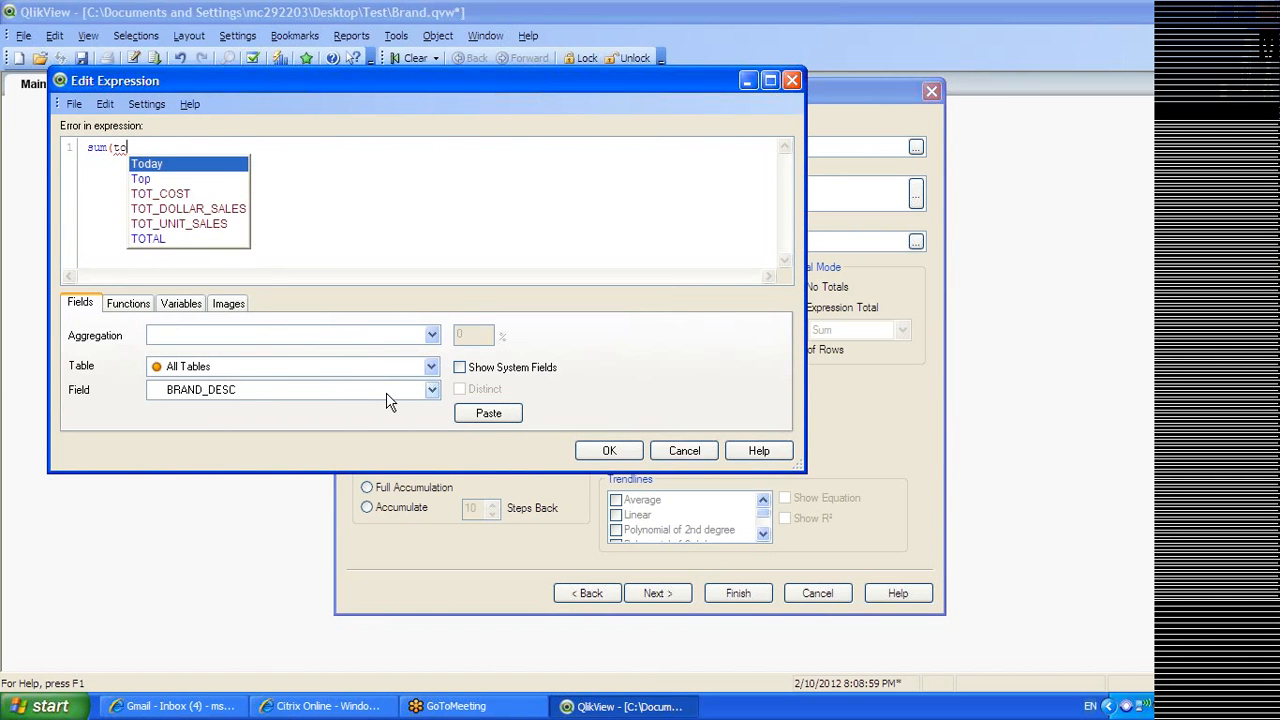
key("Down")
key("Down")
key("Down")
key("Down")
key("Return")
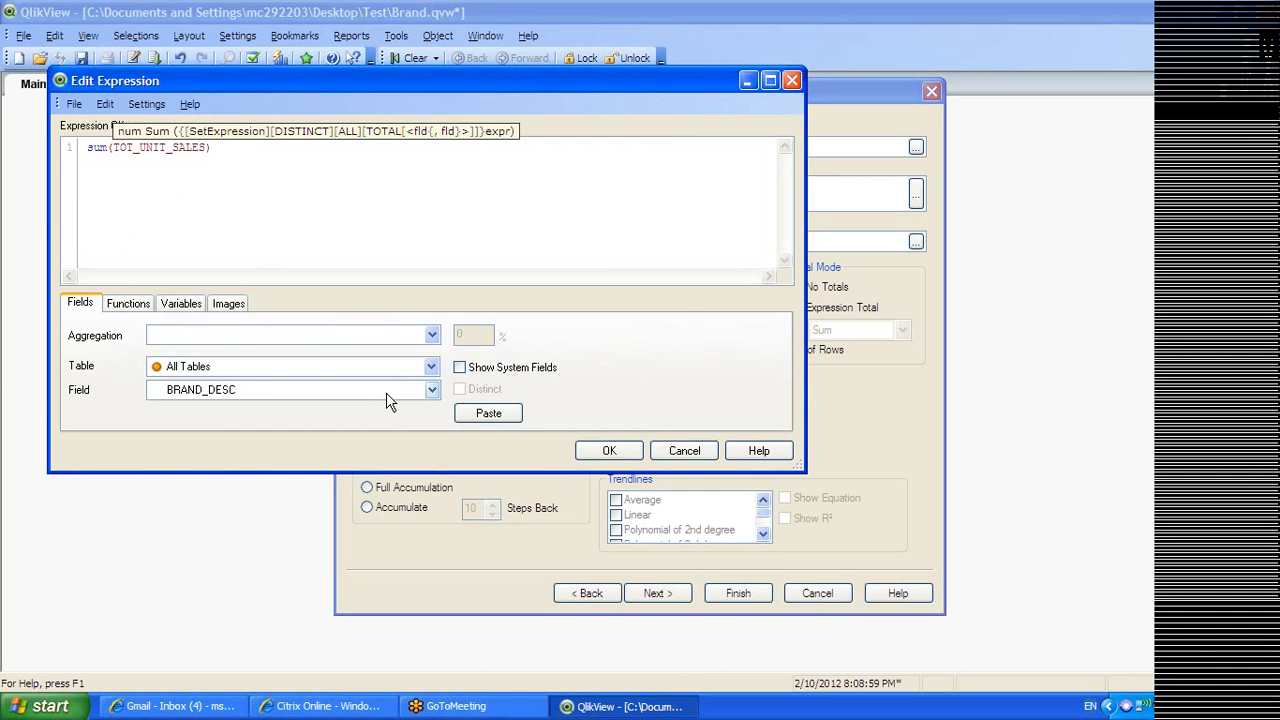
type(")")
left_click(586, 450)
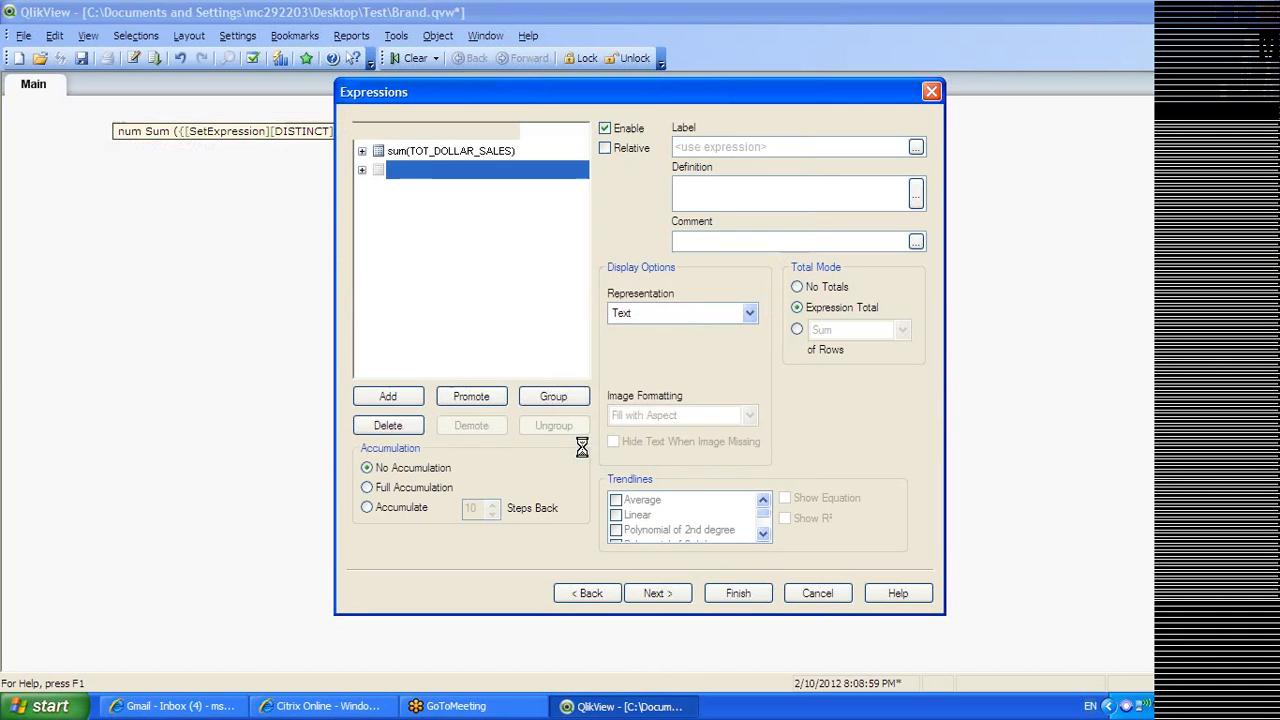
Finish the straight table with default sort and presentation settings and place it high on the sheet, leaving free space to its left
left_click(680, 594)
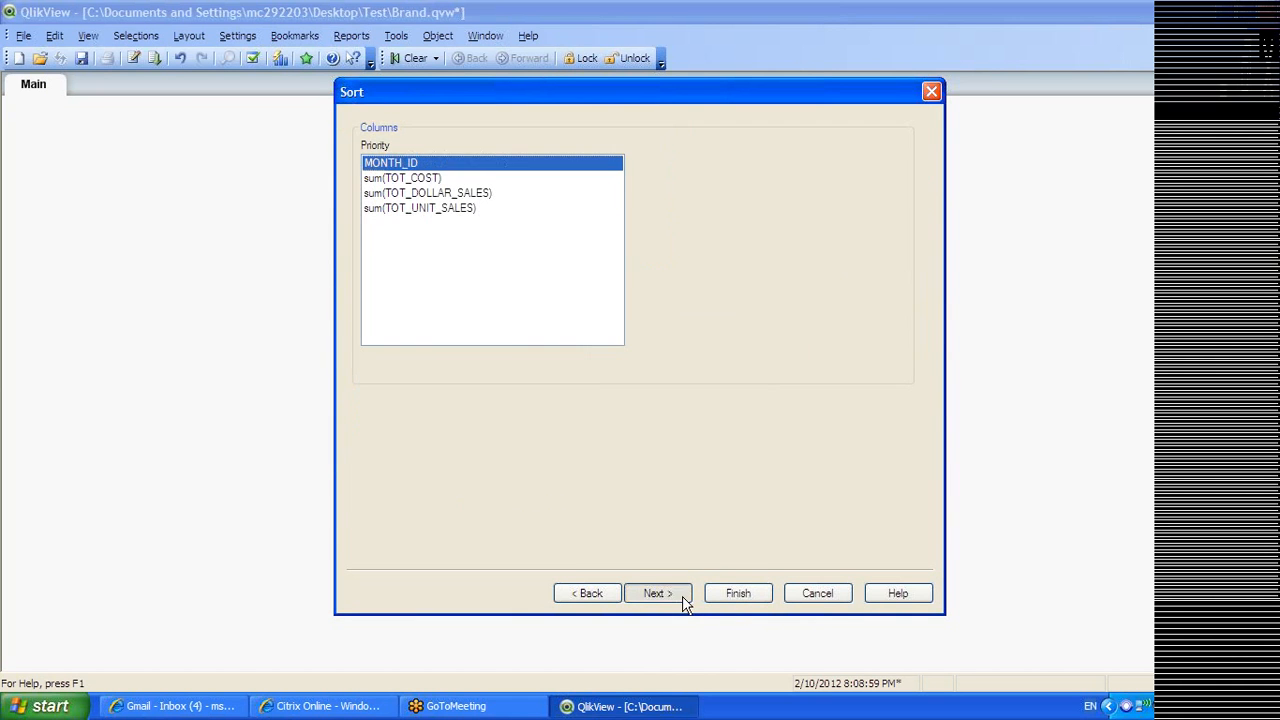
left_click(668, 593)
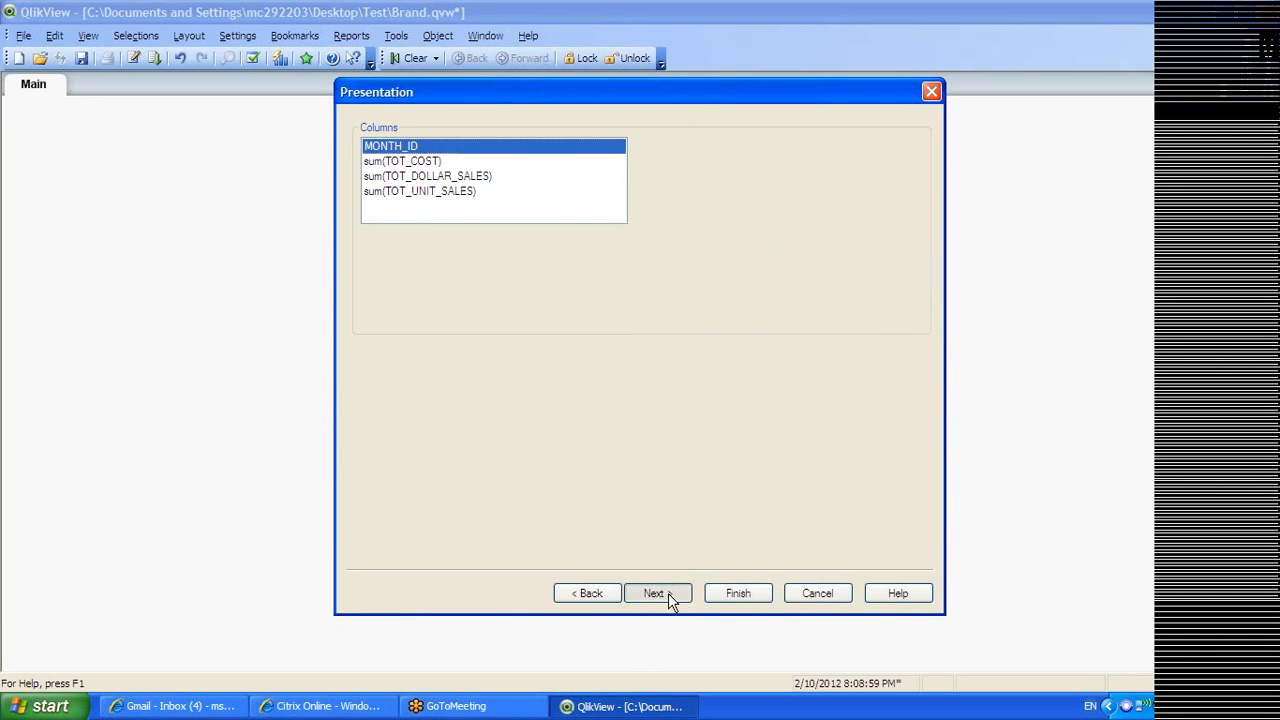
left_click(737, 596)
left_click(304, 222)
left_click_drag(304, 222, 374, 137)
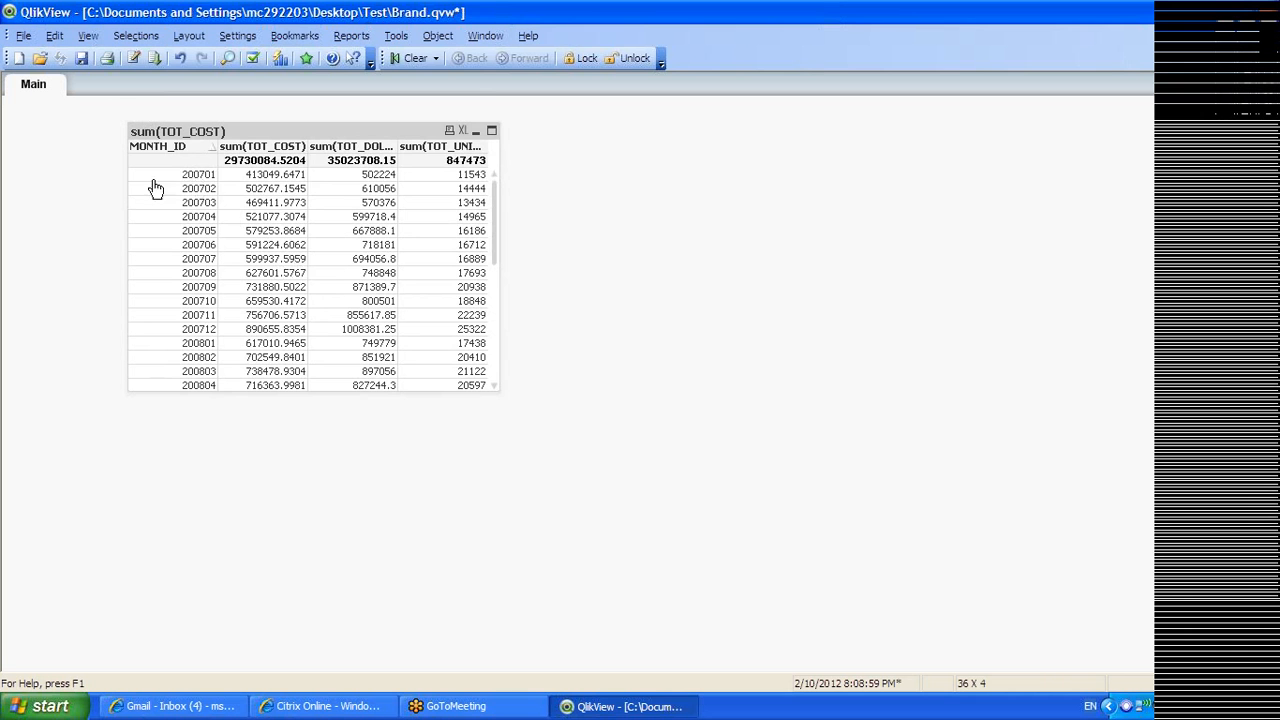
left_click_drag(284, 130, 447, 131)
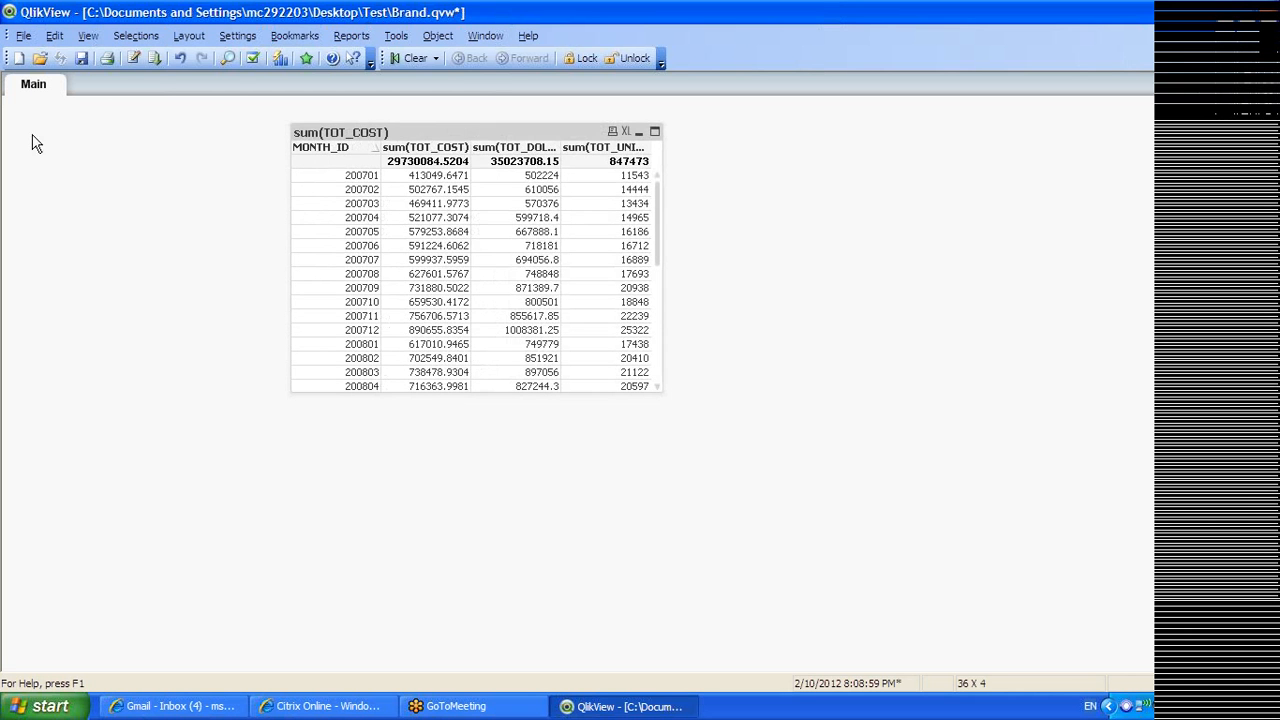
Add a list box for the YEAR_ID field and place it in the free space to the left of the straight table
right_click(70, 158)
mouse_move(200, 203)
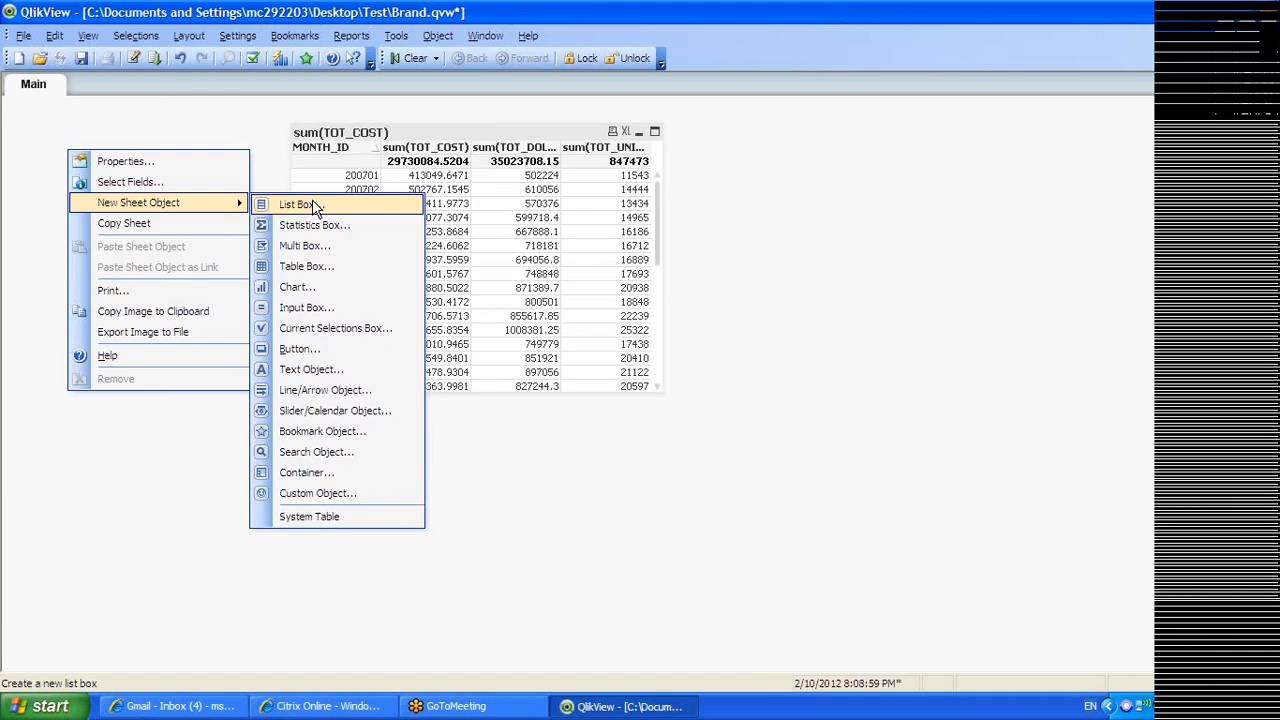
left_click(313, 203)
left_click(507, 230)
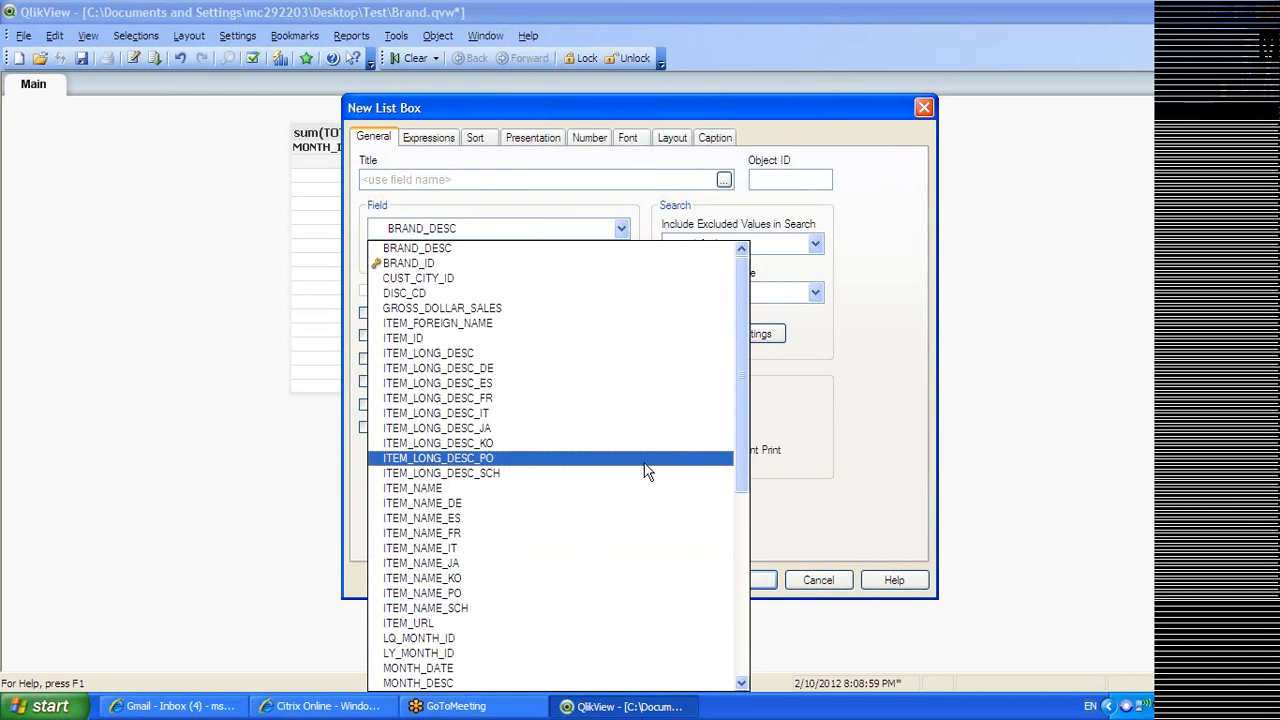
left_click_drag(741, 684, 741, 684)
left_click(560, 666)
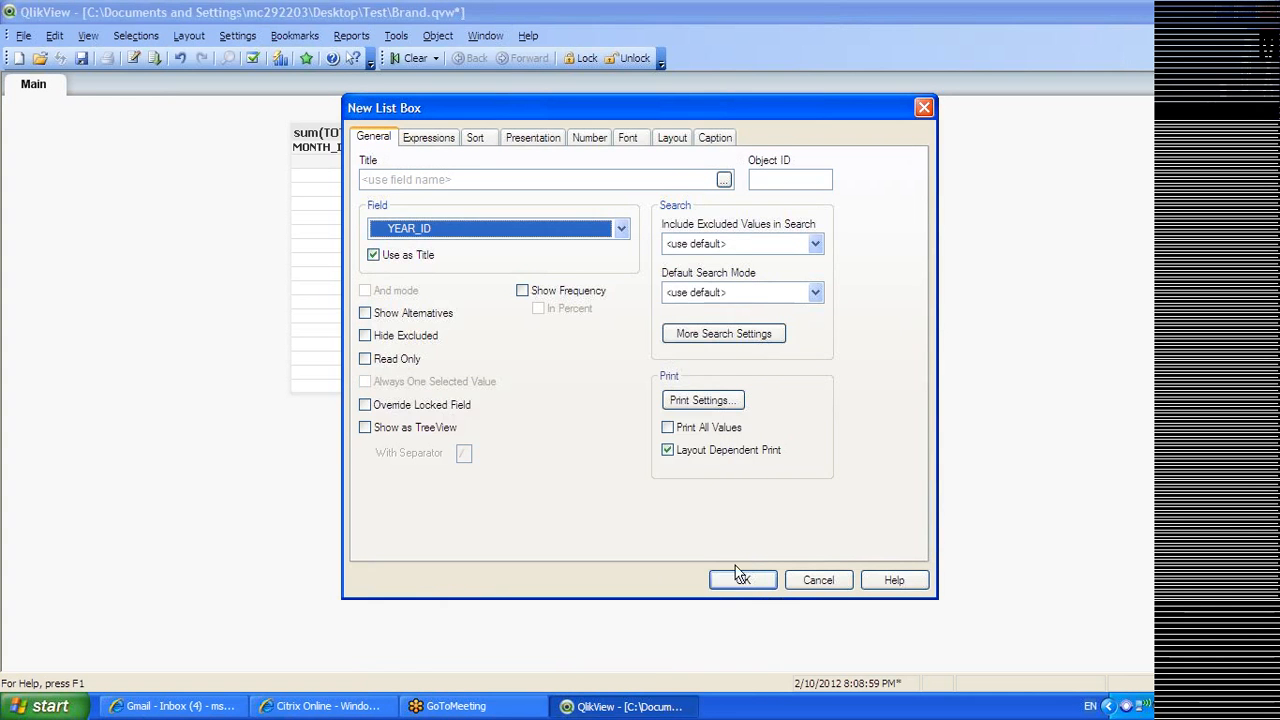
left_click(742, 579)
left_click_drag(210, 260, 97, 143)
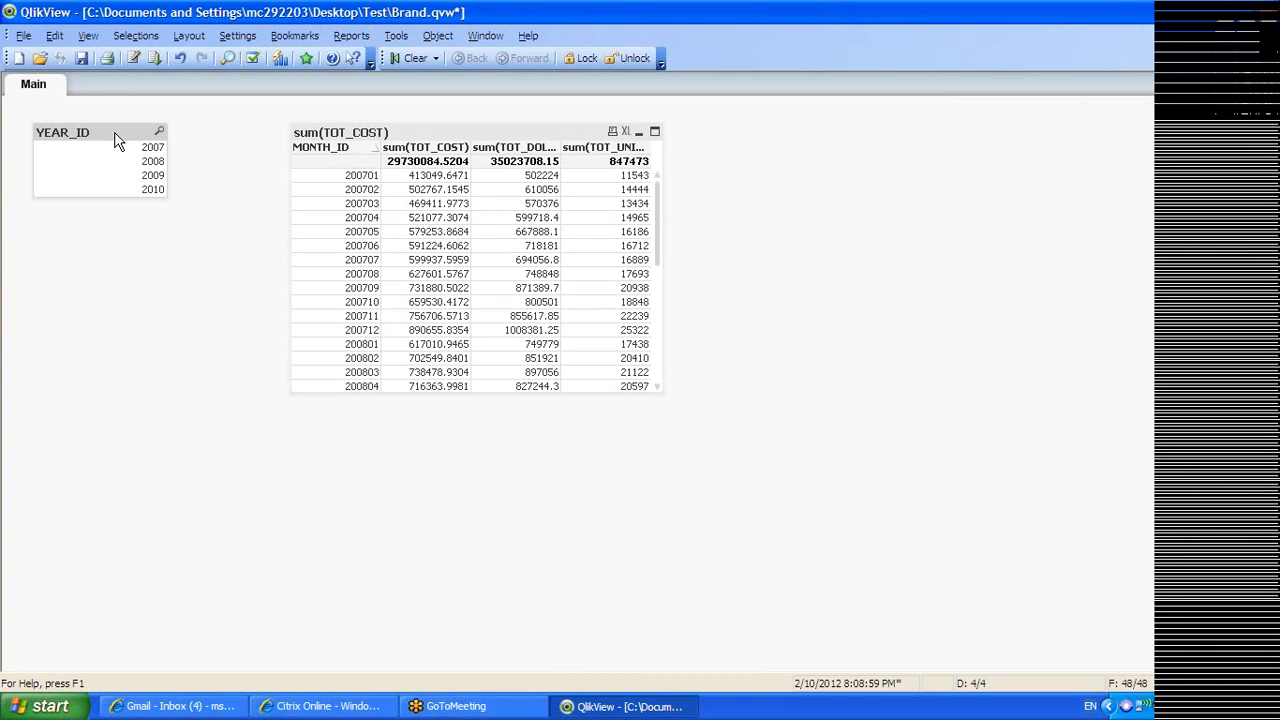
Filter the straight table by 2007, 2008, 2009 and 2010 one at a time, returning to 2007
left_click(150, 150)
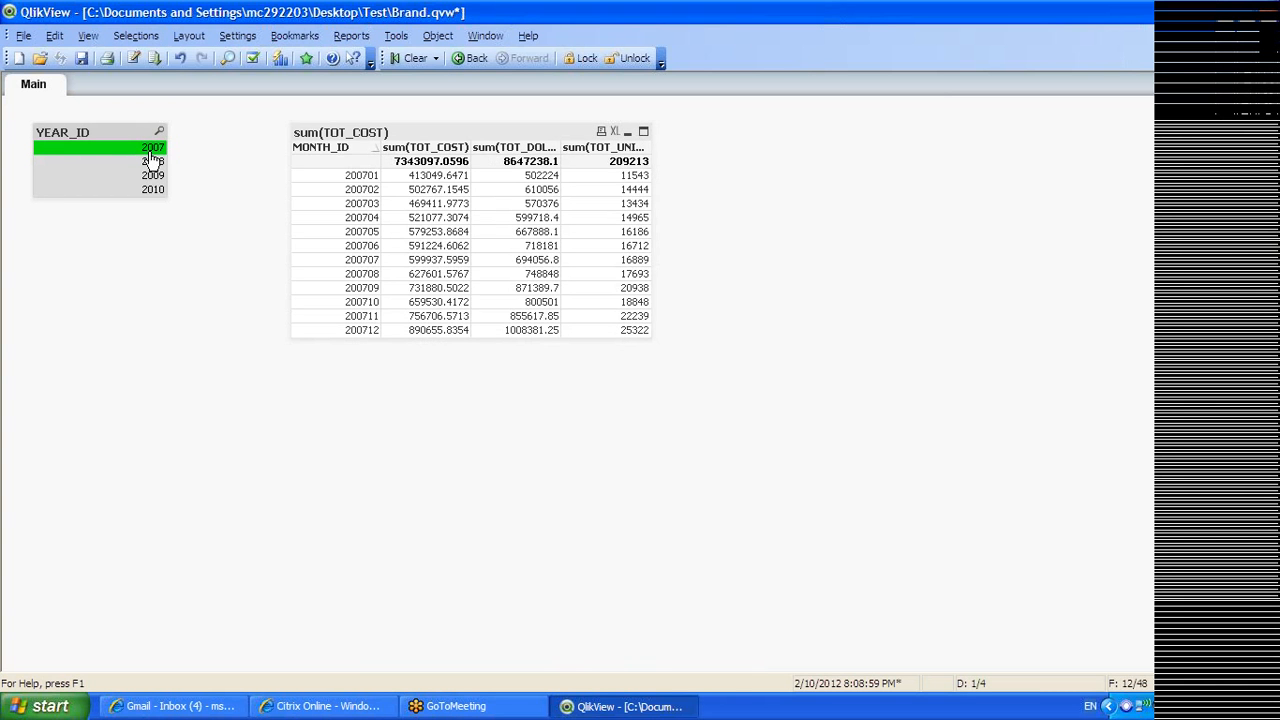
left_click(151, 163)
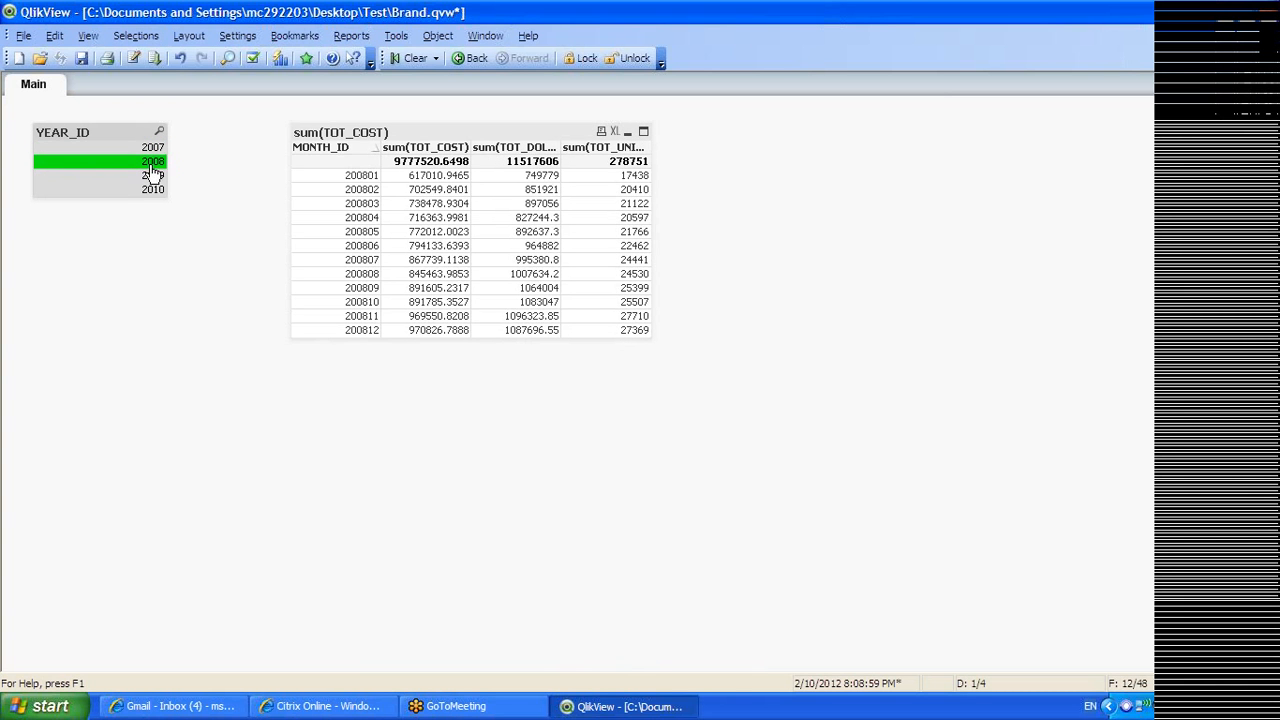
left_click(152, 180)
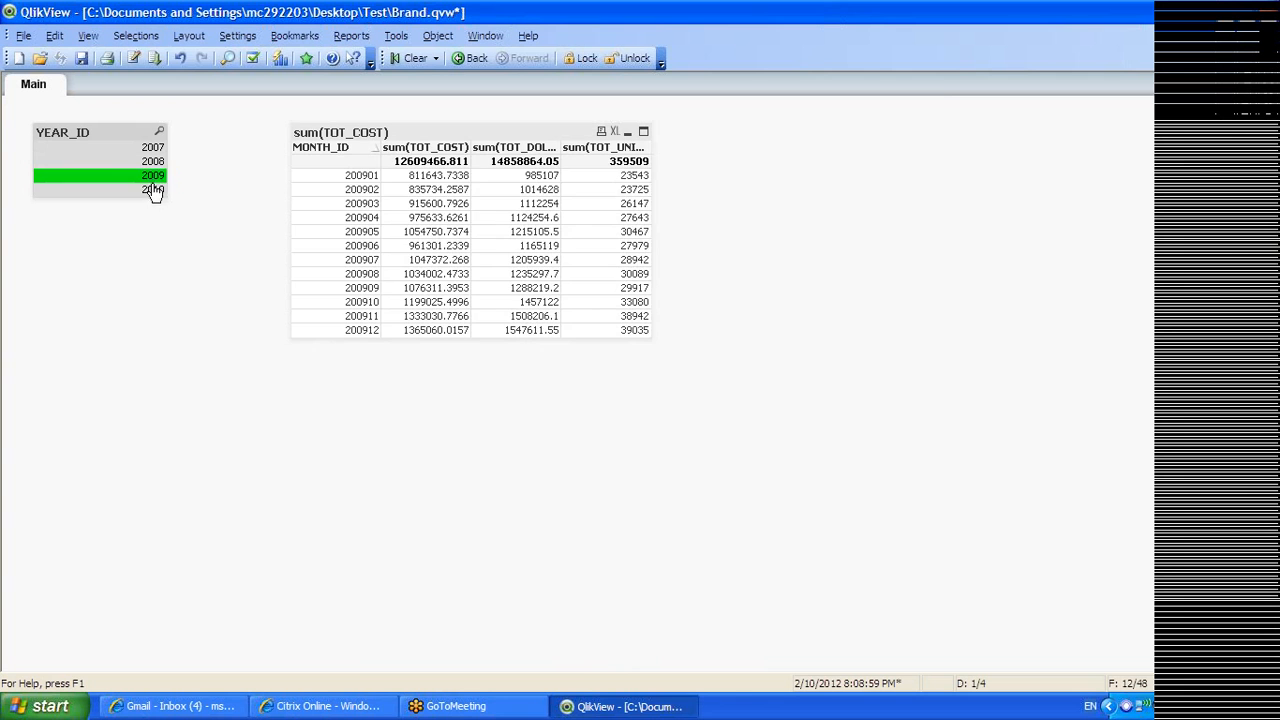
left_click(154, 191)
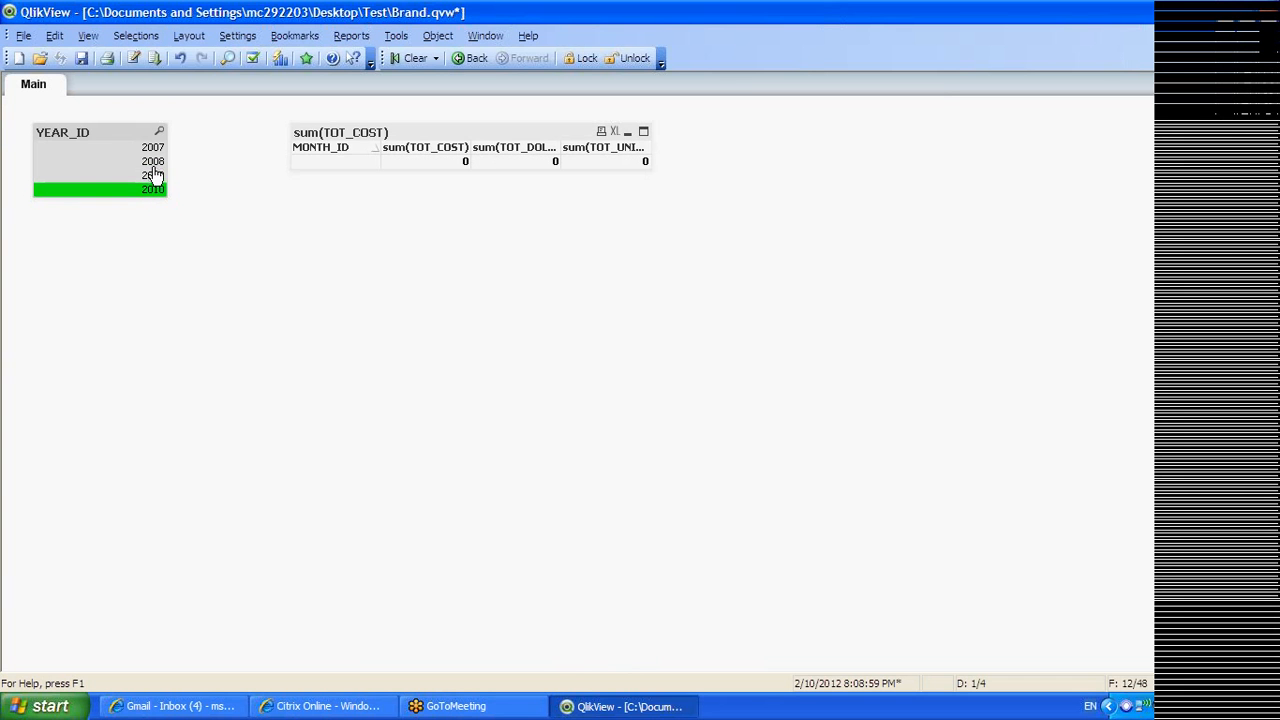
left_click(154, 149)
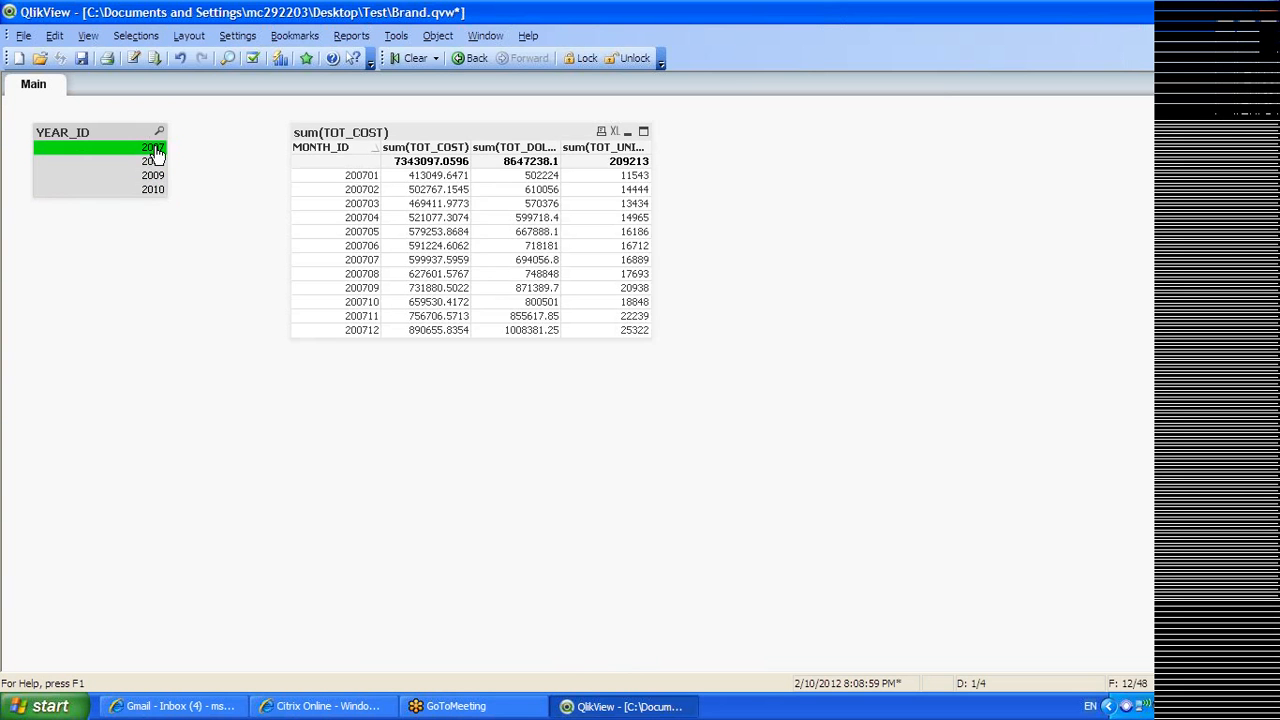
Add a list box for the MONTH_ID field and place it directly below the YEAR_ID list box
right_click(131, 245)
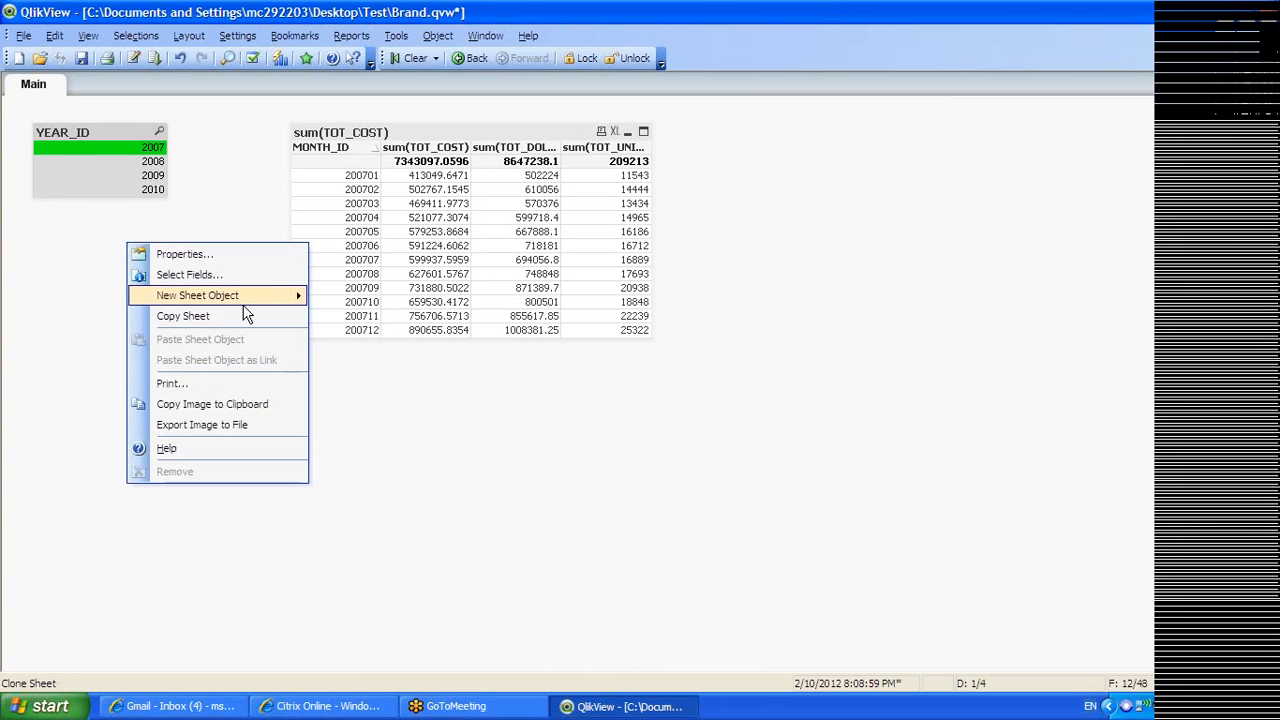
mouse_move(240, 306)
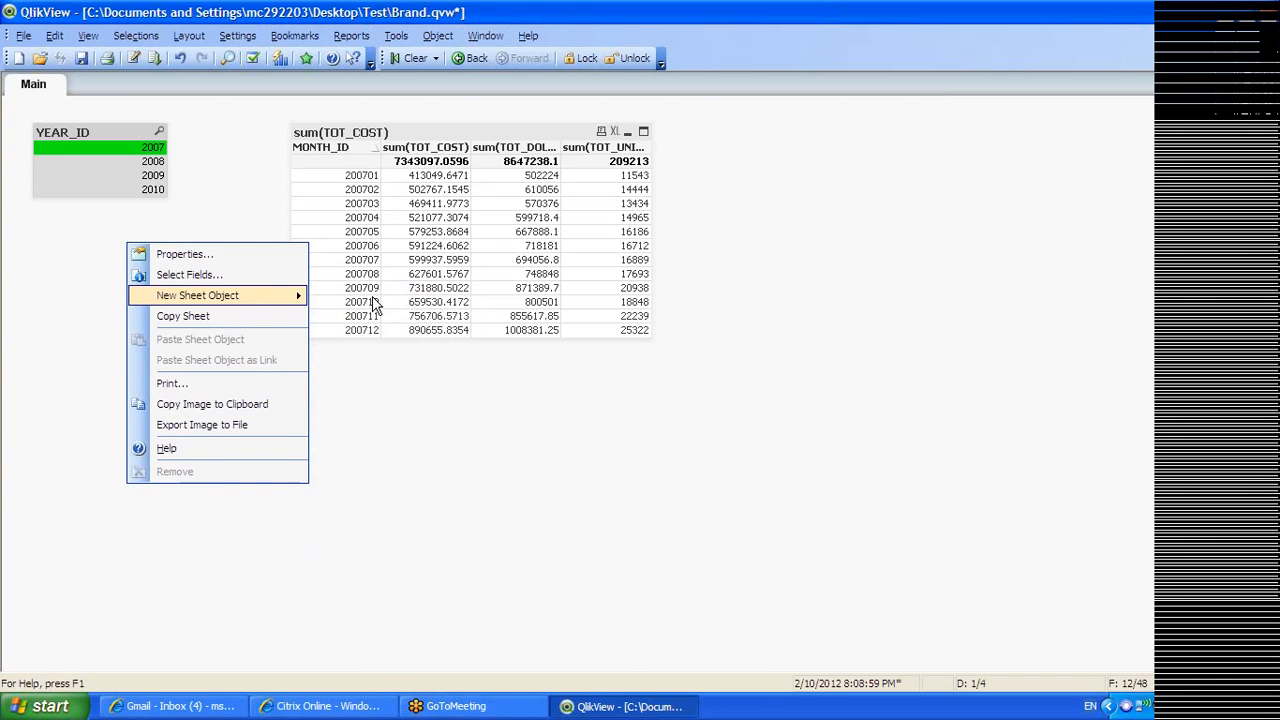
left_click(374, 303)
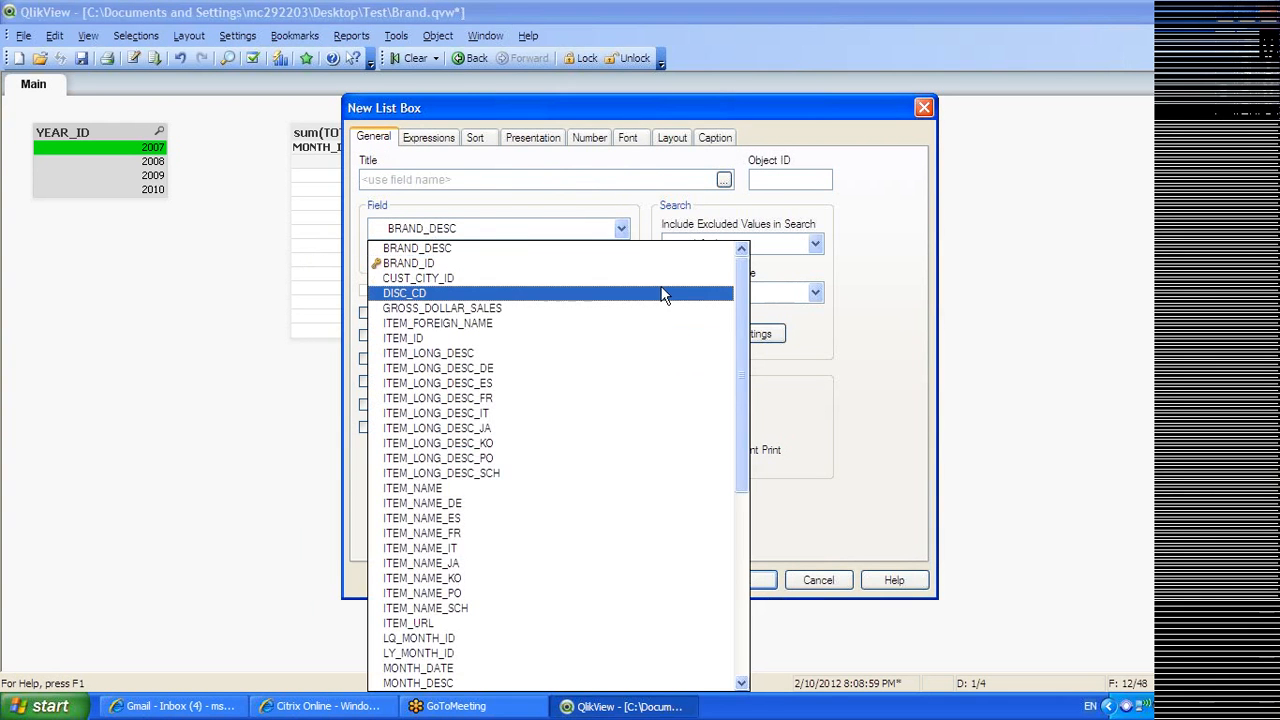
left_click_drag(738, 278, 752, 460)
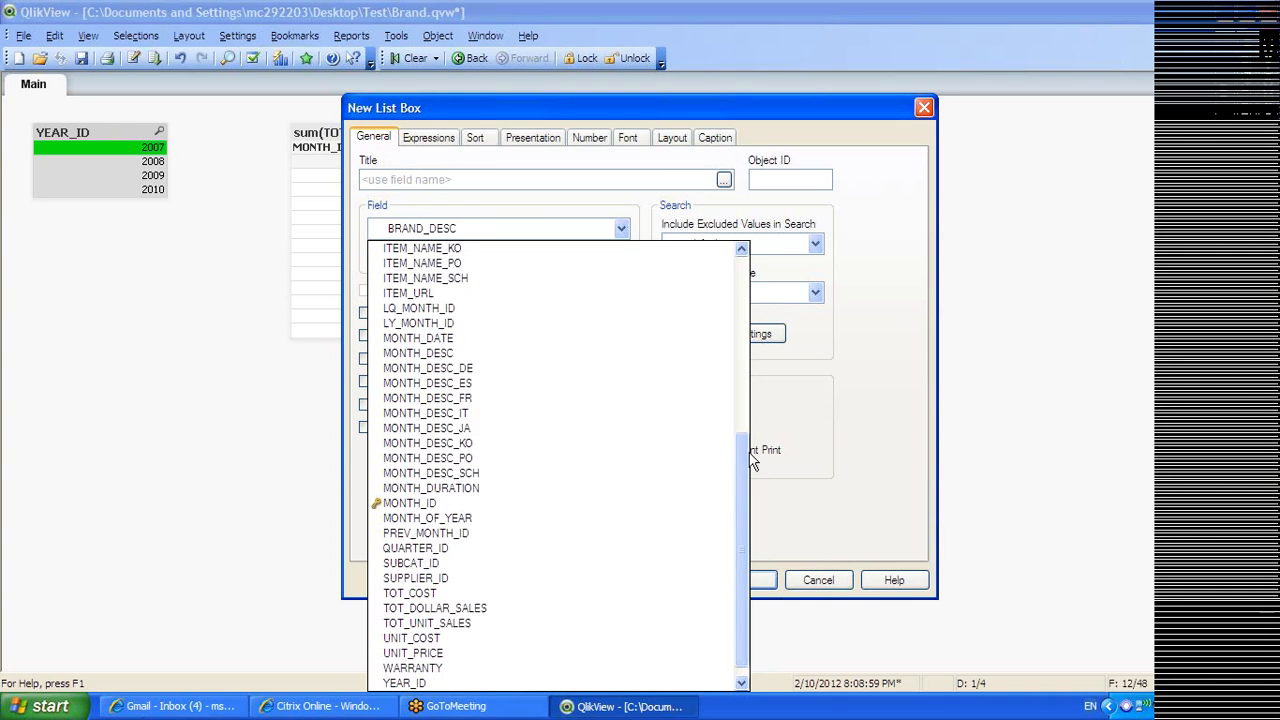
left_click(480, 503)
left_click(740, 580)
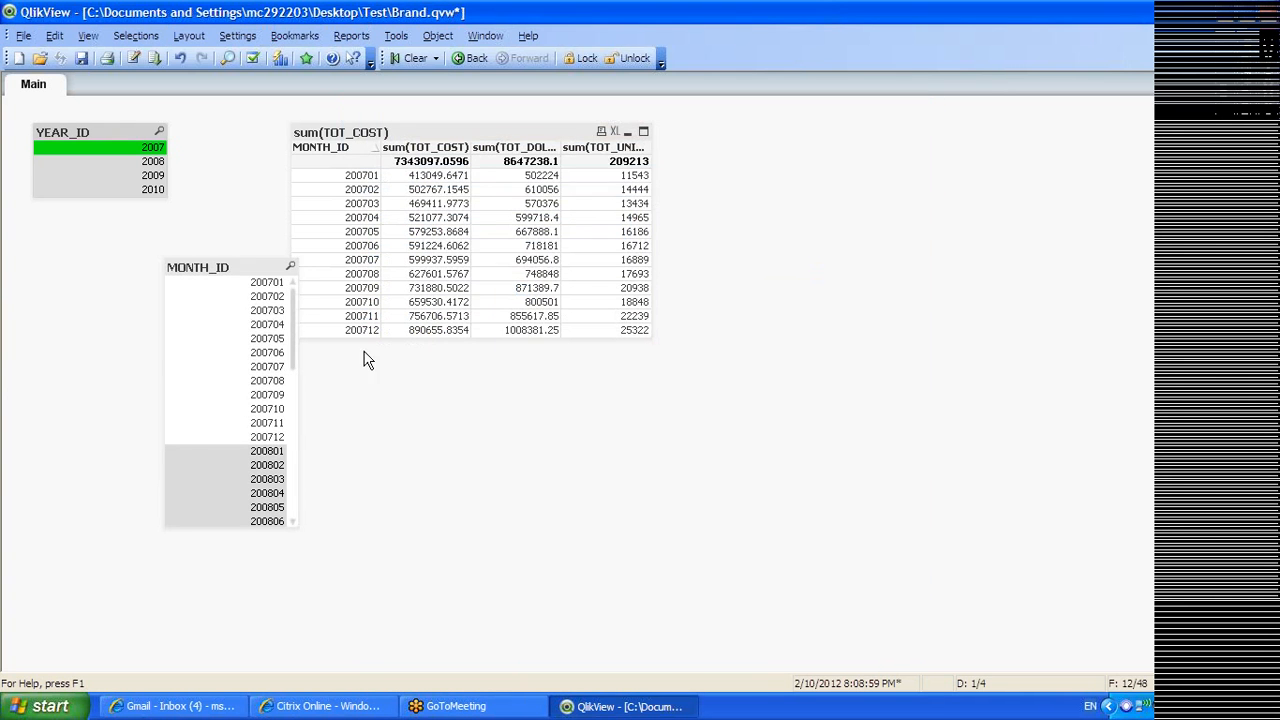
left_click_drag(242, 271, 110, 220)
Step through single months from 200701 to 200703, and extend the MONTH_ID selection to cover 200701 through 200705
left_click(129, 236)
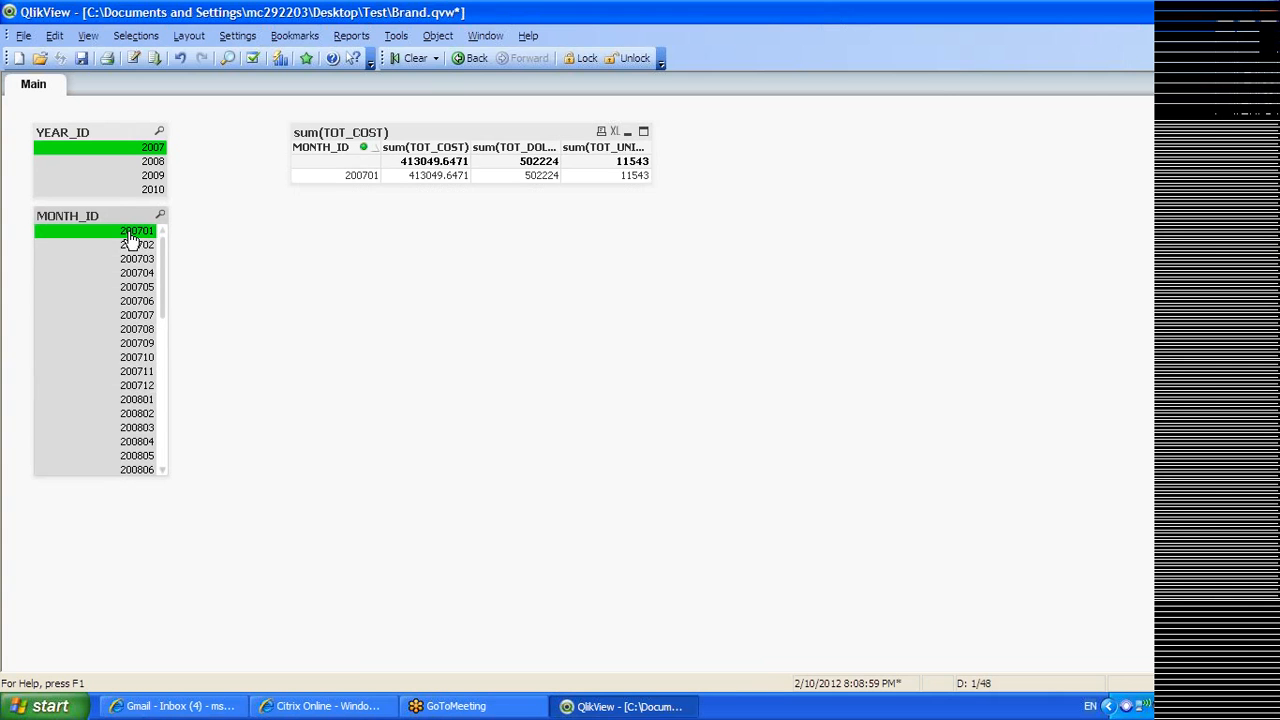
key("Down")
key("Down")
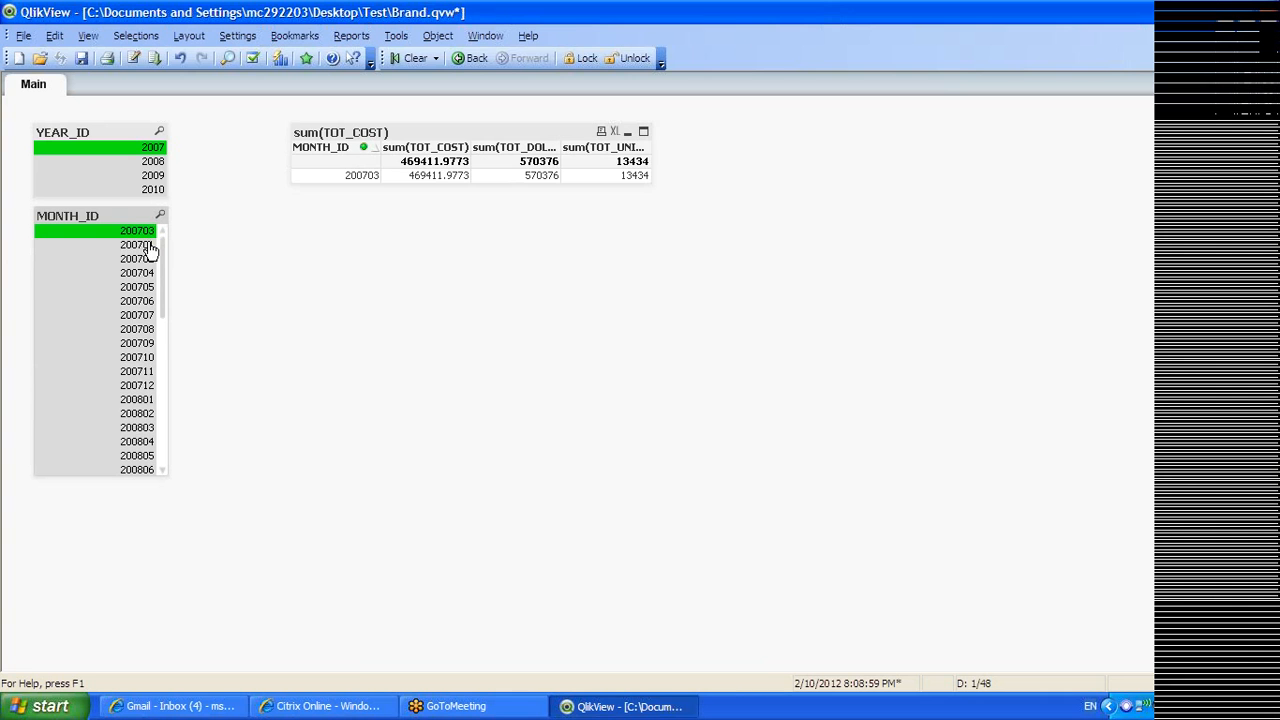
left_click(148, 249, "ctrl")
left_click(149, 259, "ctrl")
left_click(147, 272, "ctrl")
left_click(147, 286, "ctrl")
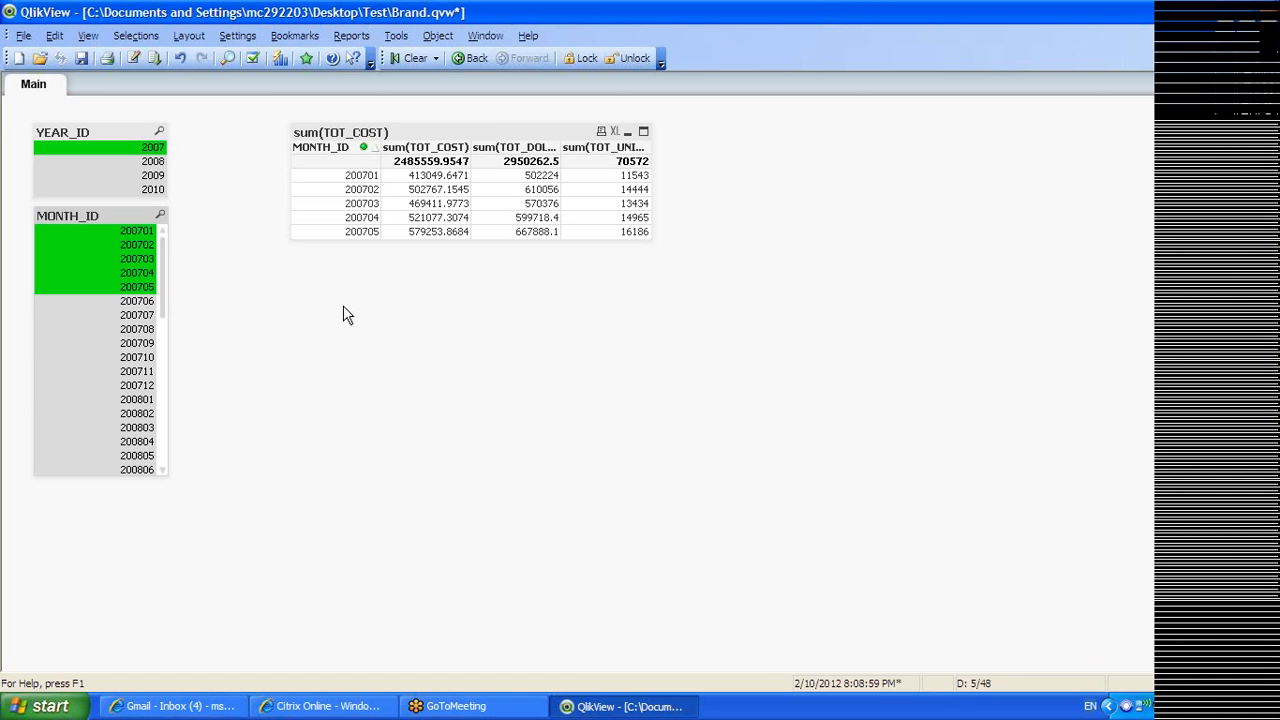
Filter the straight table by individual months one after another, from 200701 to 200706
left_click(137, 231)
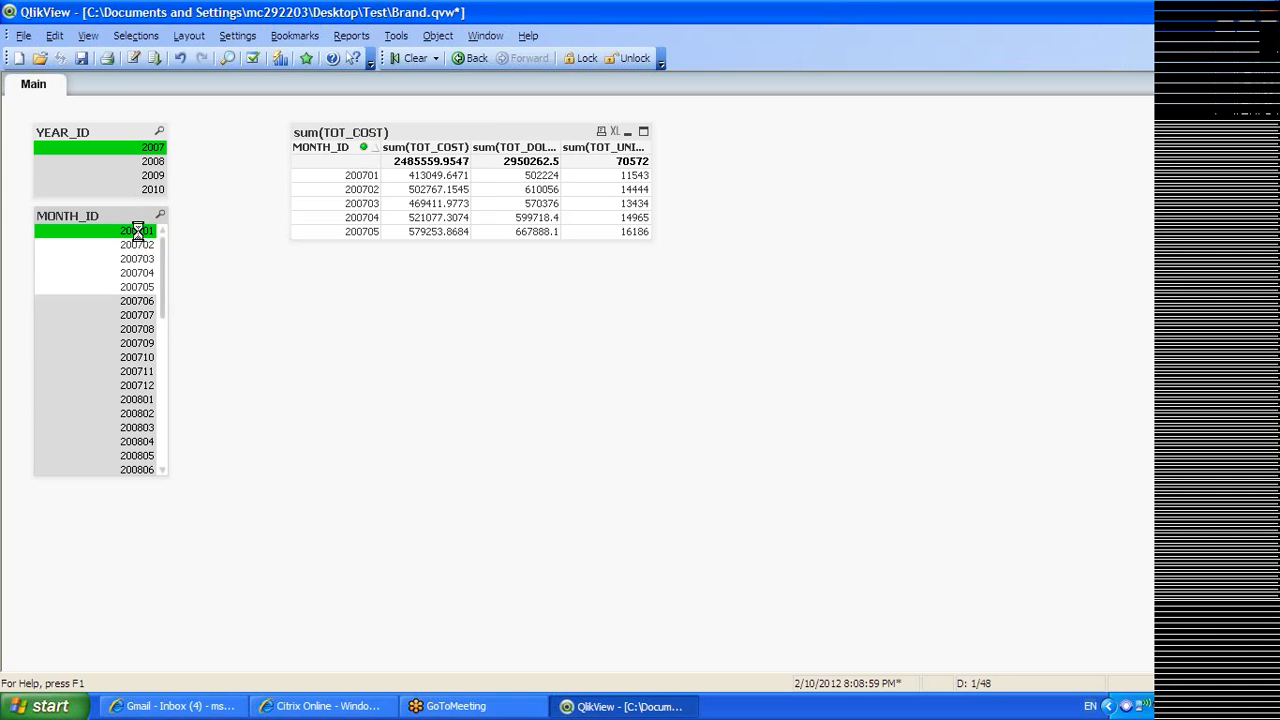
left_click(138, 248)
left_click(142, 278)
left_click(148, 314)
left_click(148, 320)
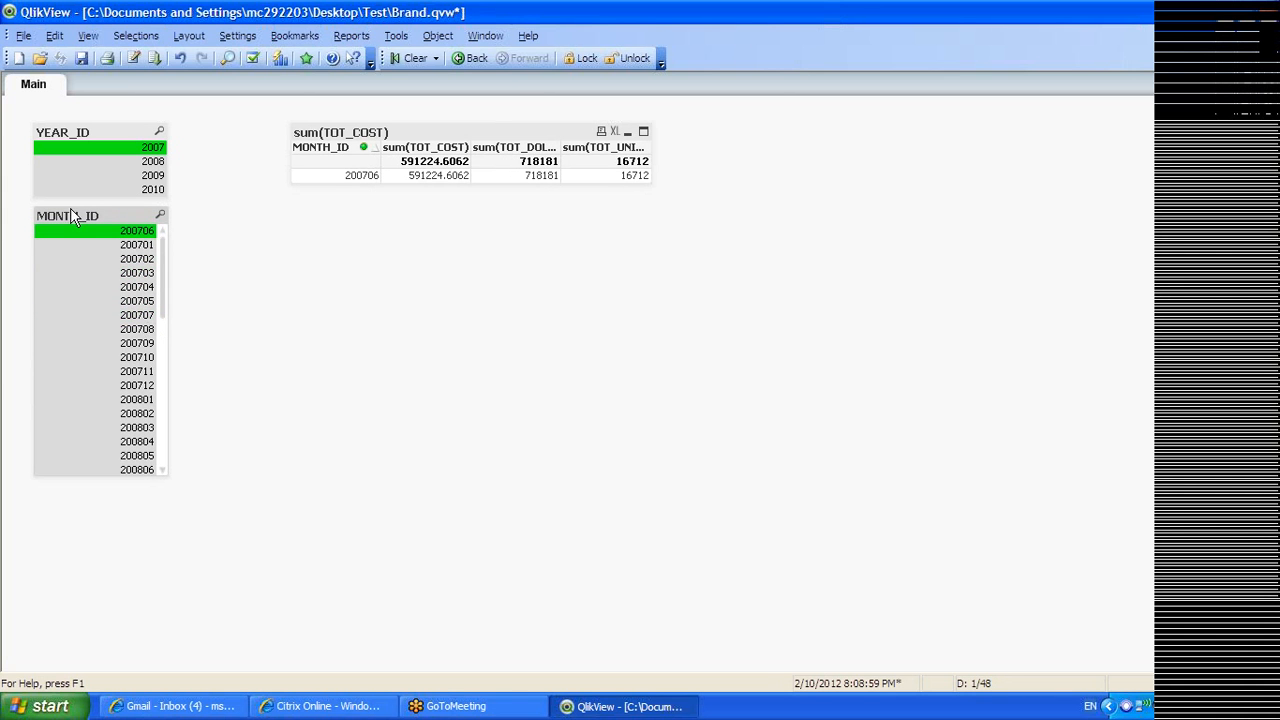
Move the MONTH_ID list box slightly lower and add months 200701 to 200704 to its current selection
left_click_drag(117, 218, 97, 258)
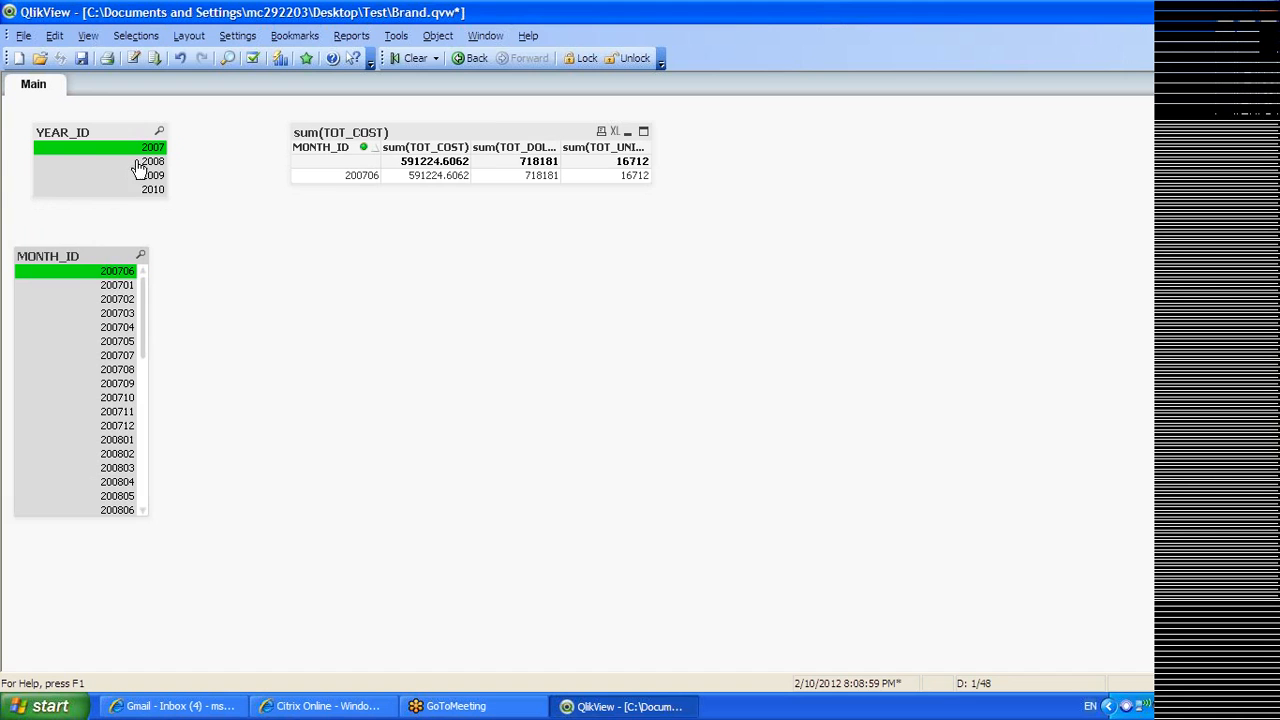
left_click(122, 287, "ctrl")
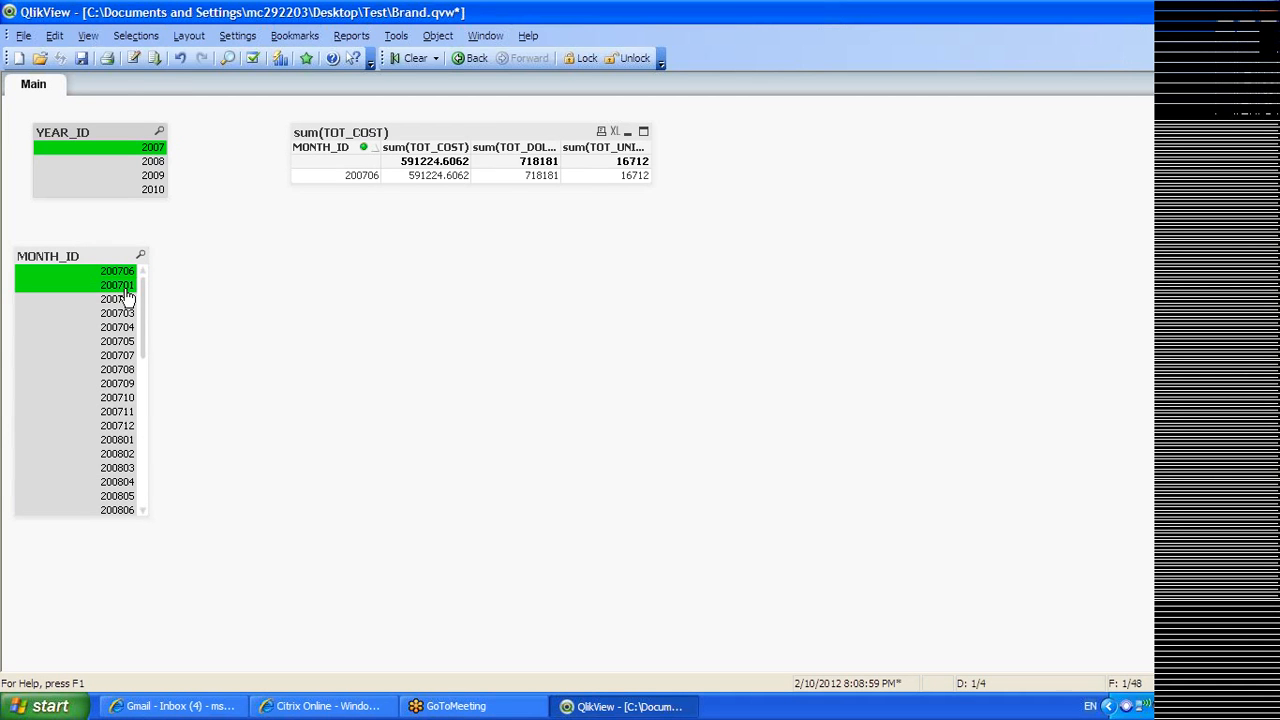
left_click(122, 299, "ctrl")
left_click(122, 313, "ctrl")
left_click(122, 328, "ctrl")
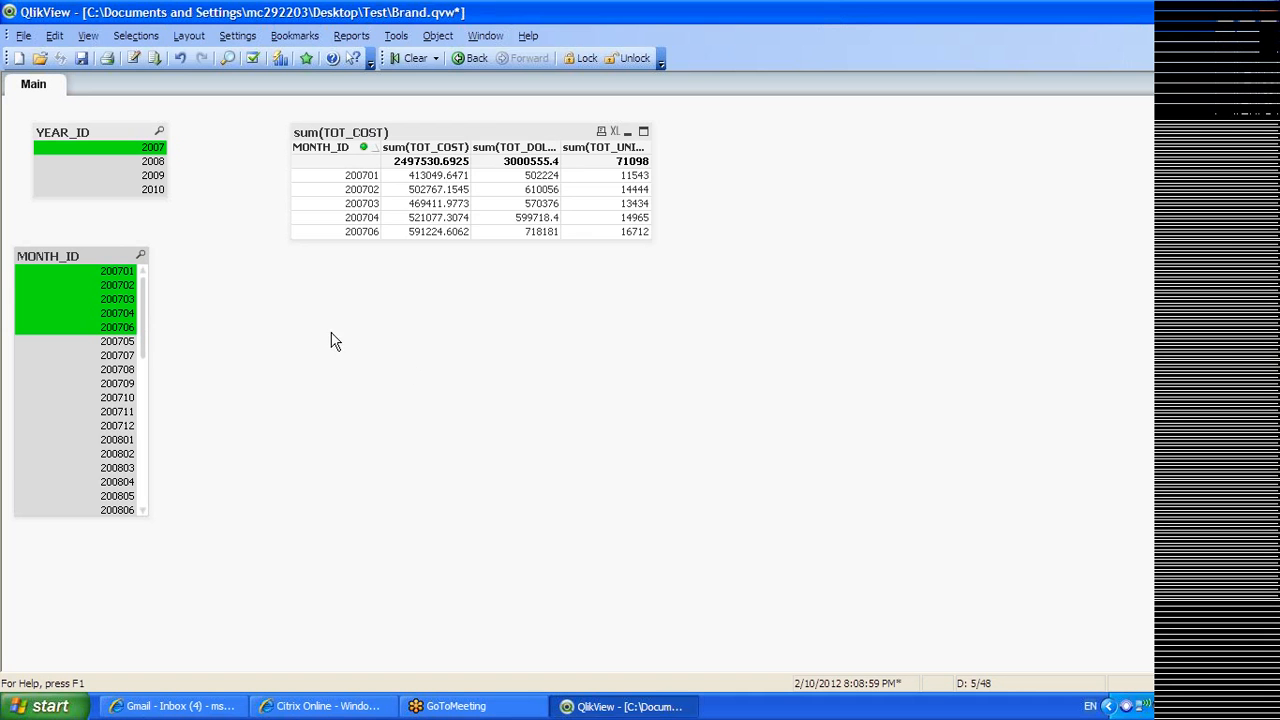
Select all four years, 2007 to 2010, in the YEAR_ID list box
left_click(150, 161)
left_click(150, 149, "ctrl")
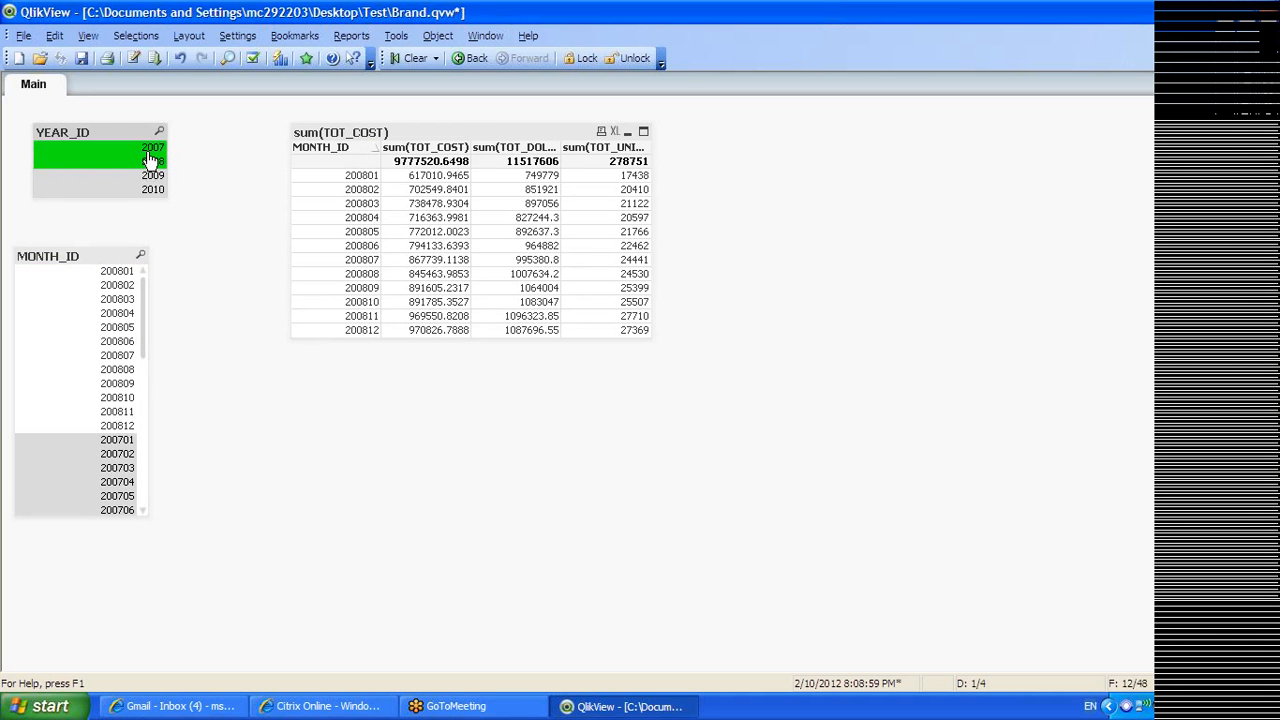
left_click(152, 176, "ctrl")
left_click(152, 191, "ctrl")
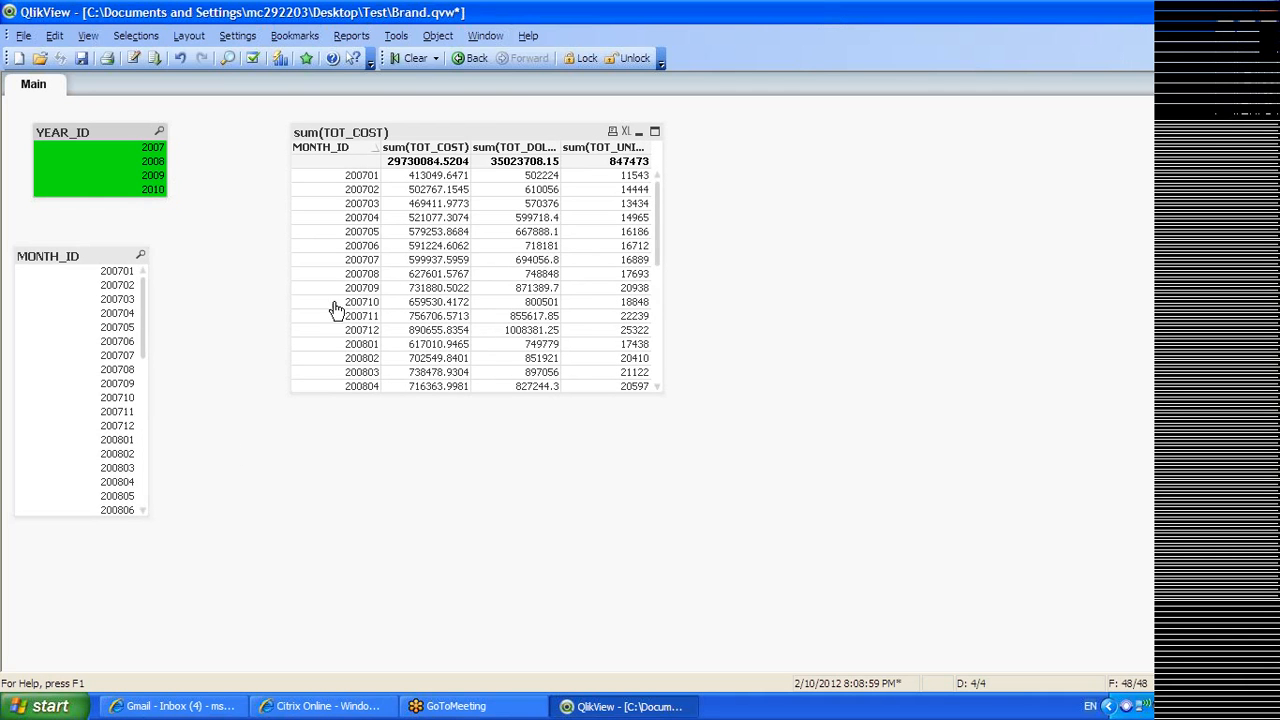
left_click(222, 230)
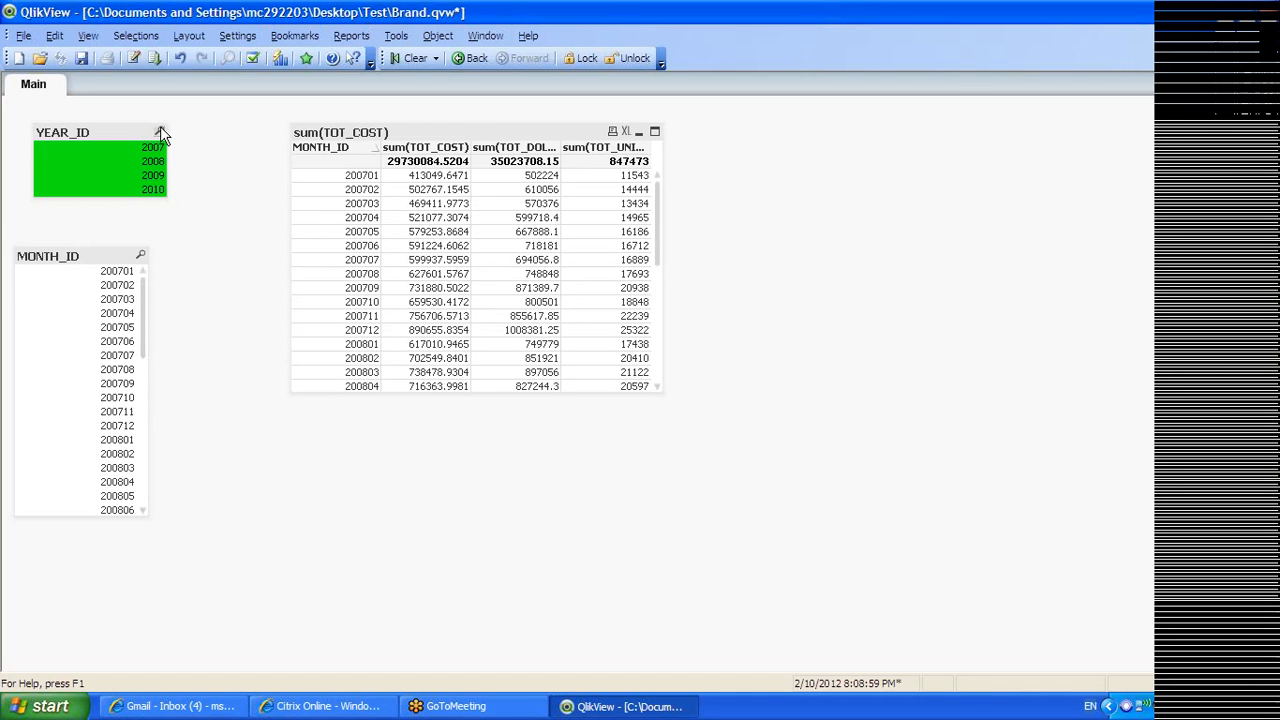
Examine how the SalesFact, Month, Item and Brand tables are linked in the table viewer, and close it
left_click(129, 132)
left_click(839, 351)
key("ctrl+t")
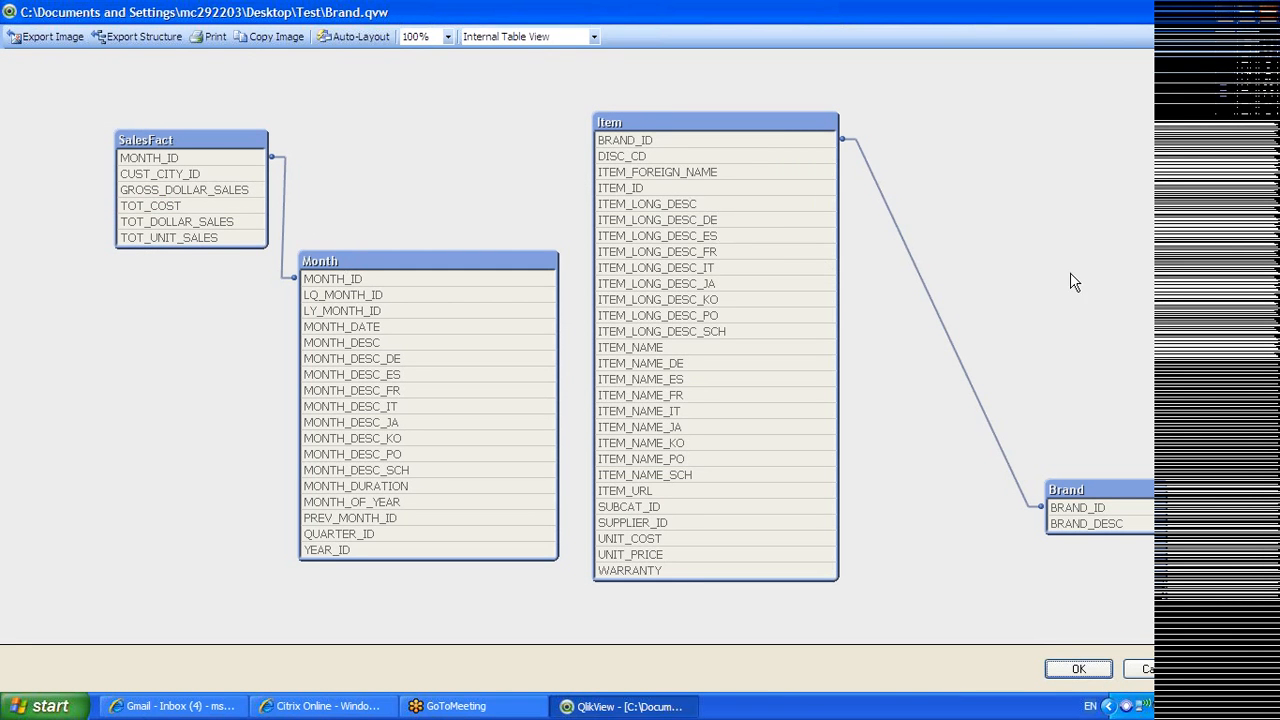
left_click(1078, 669)
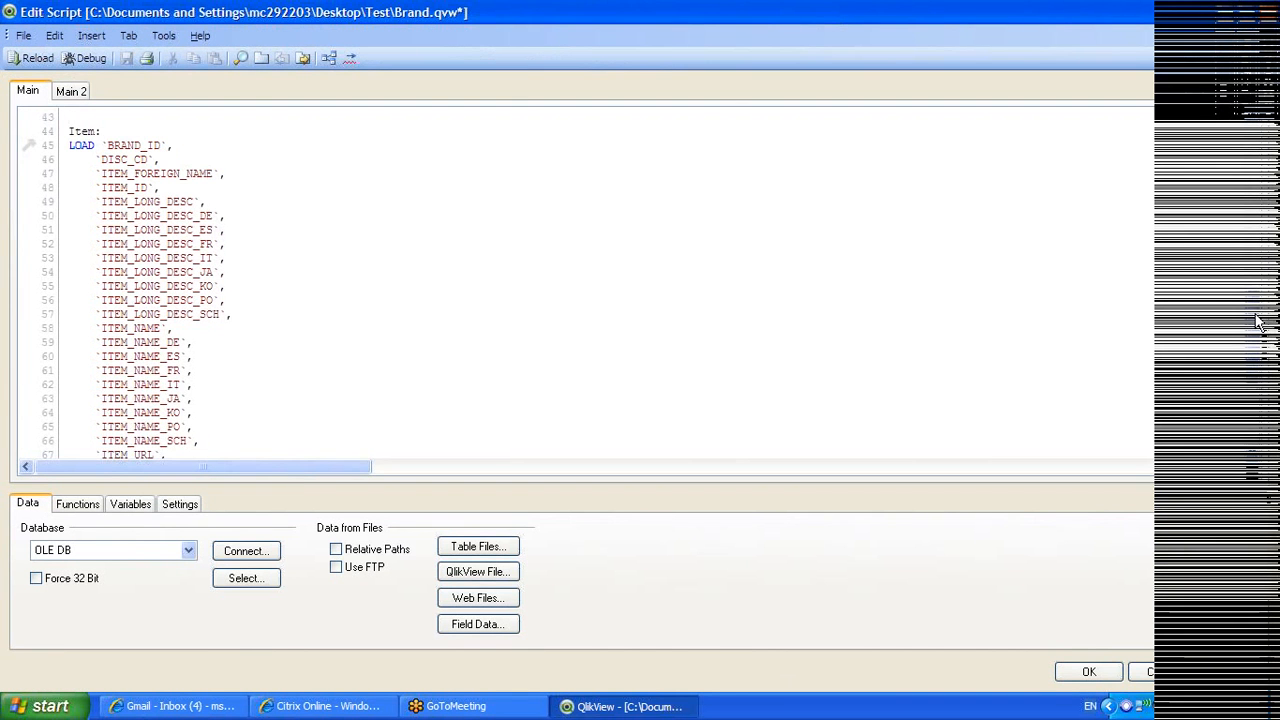
In the load script's Main 2 section, add a LOAD statement below SalesFact for all fields of the ITEM_CCTR_MNTH_SLS table
mouse_move(1251, 315)
left_mouse_down()
mouse_move(1251, 390)
mouse_move(1251, 315)
left_mouse_up()
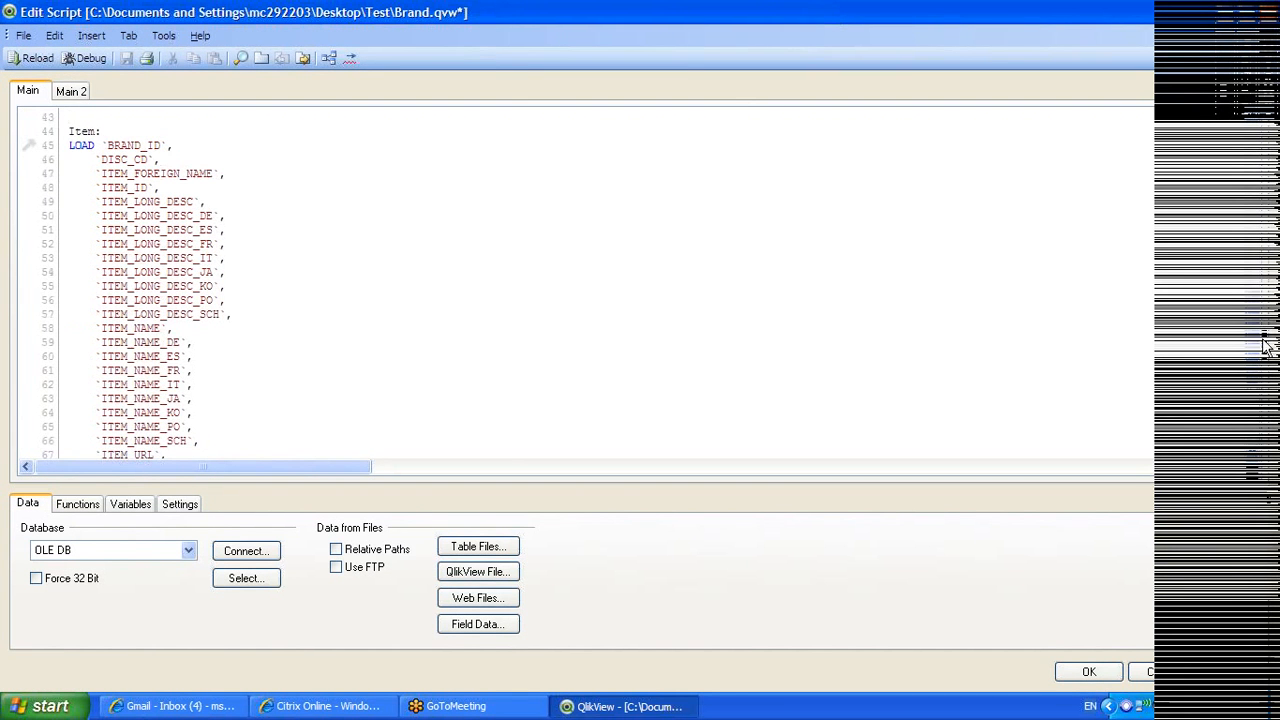
scroll(1263, 347, "down", 5)
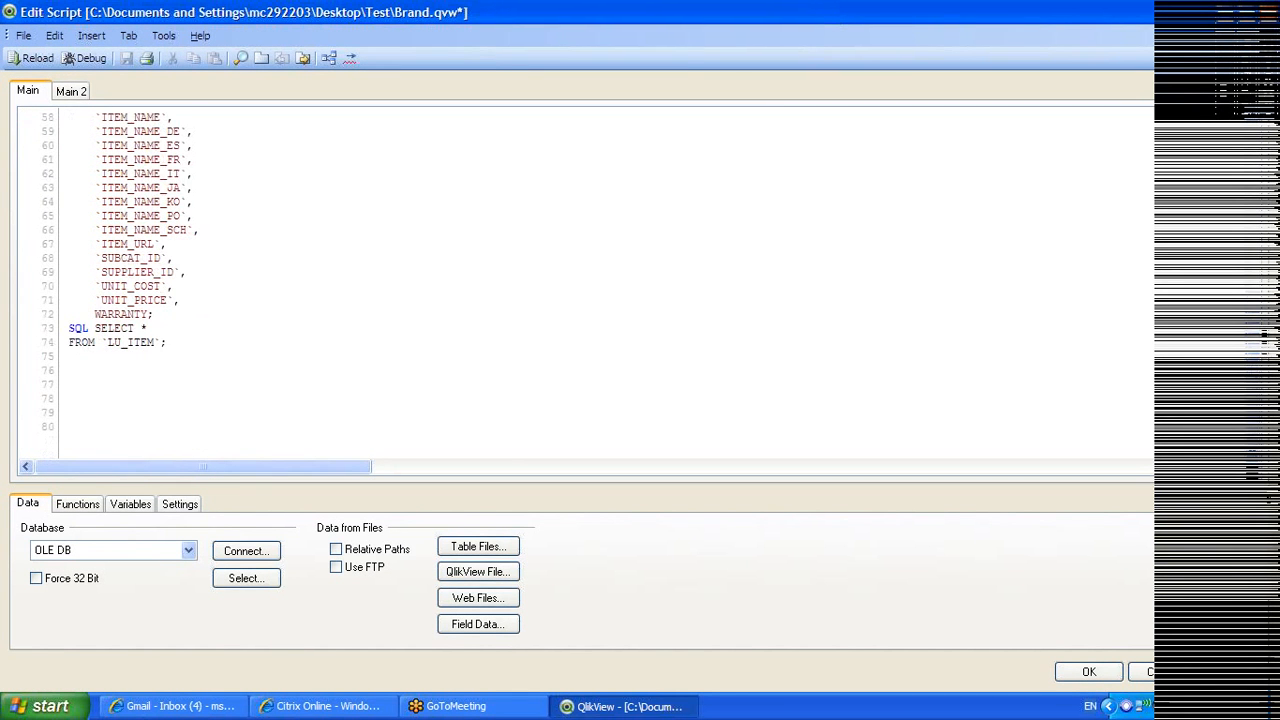
key("BackSpace")
left_click(71, 91)
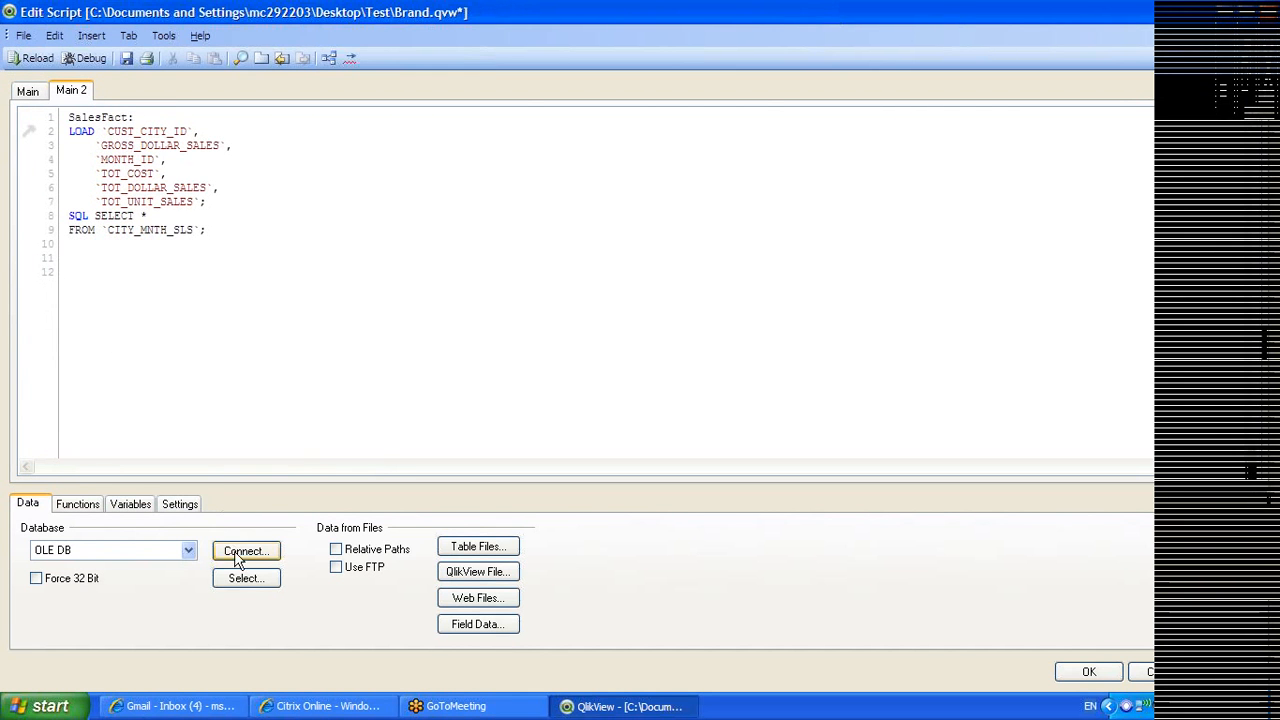
left_click(252, 588)
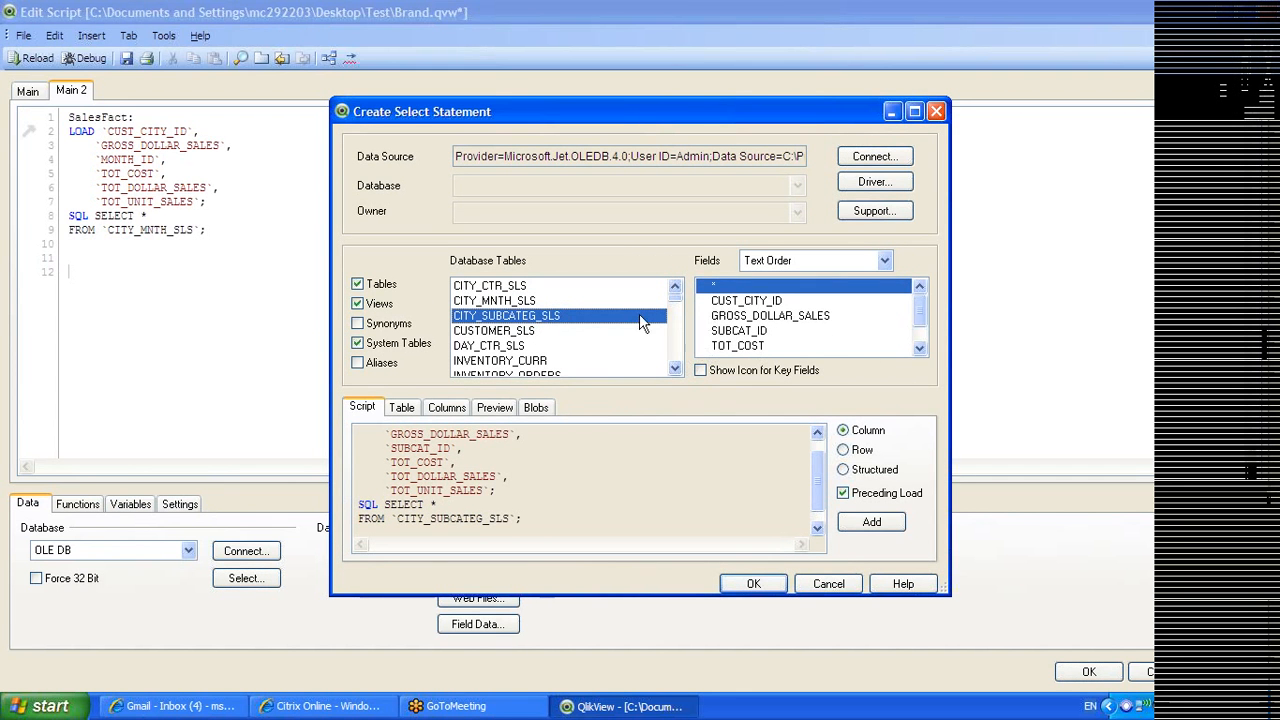
left_click(509, 290)
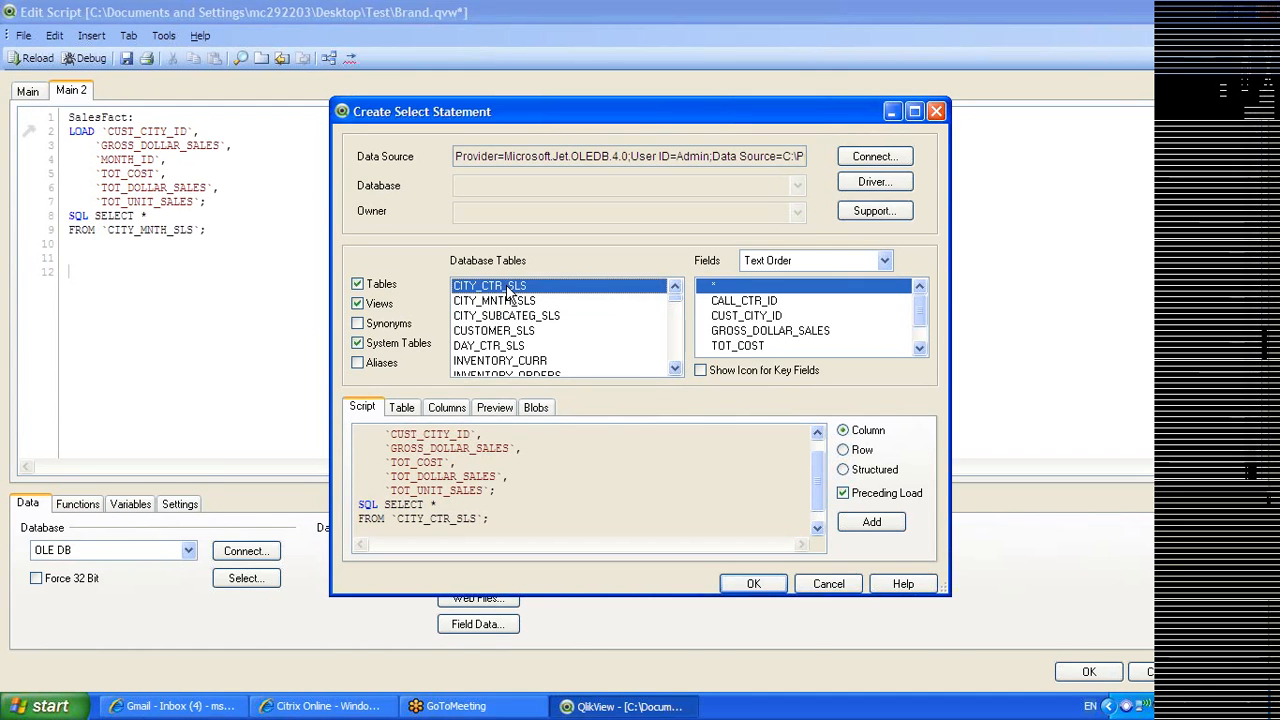
left_click_drag(676, 310, 676, 316)
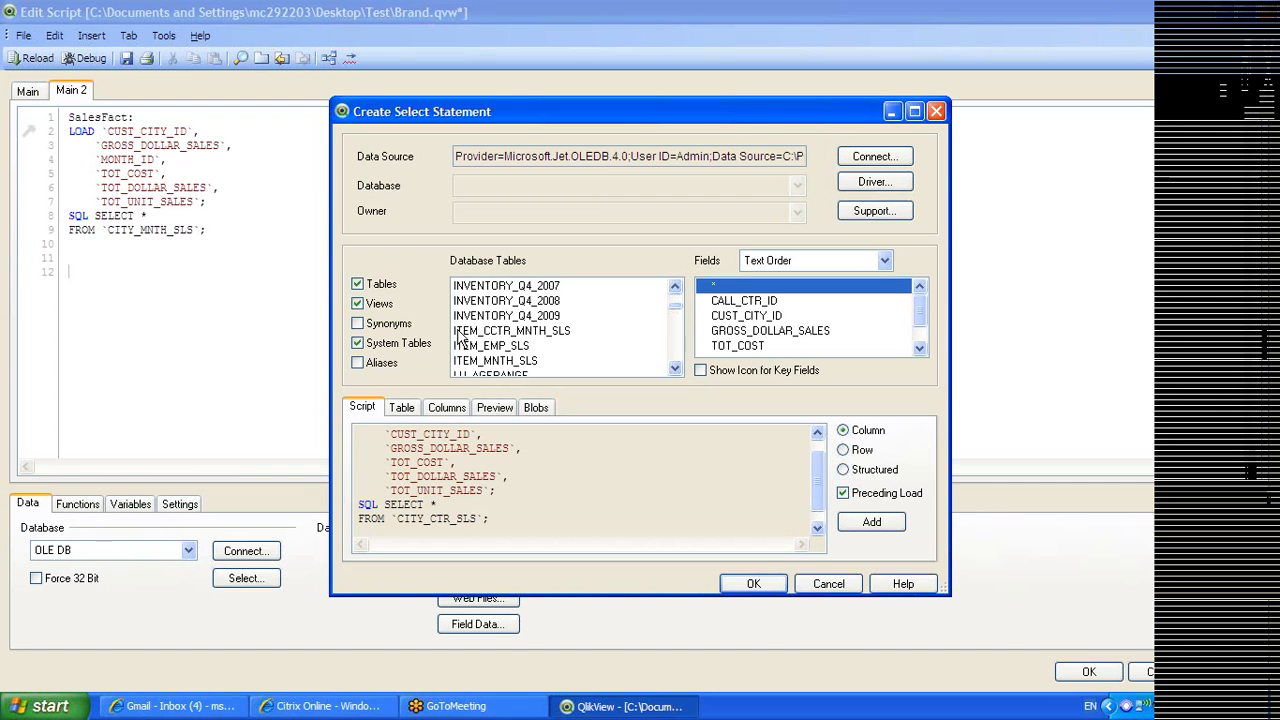
left_click(522, 334)
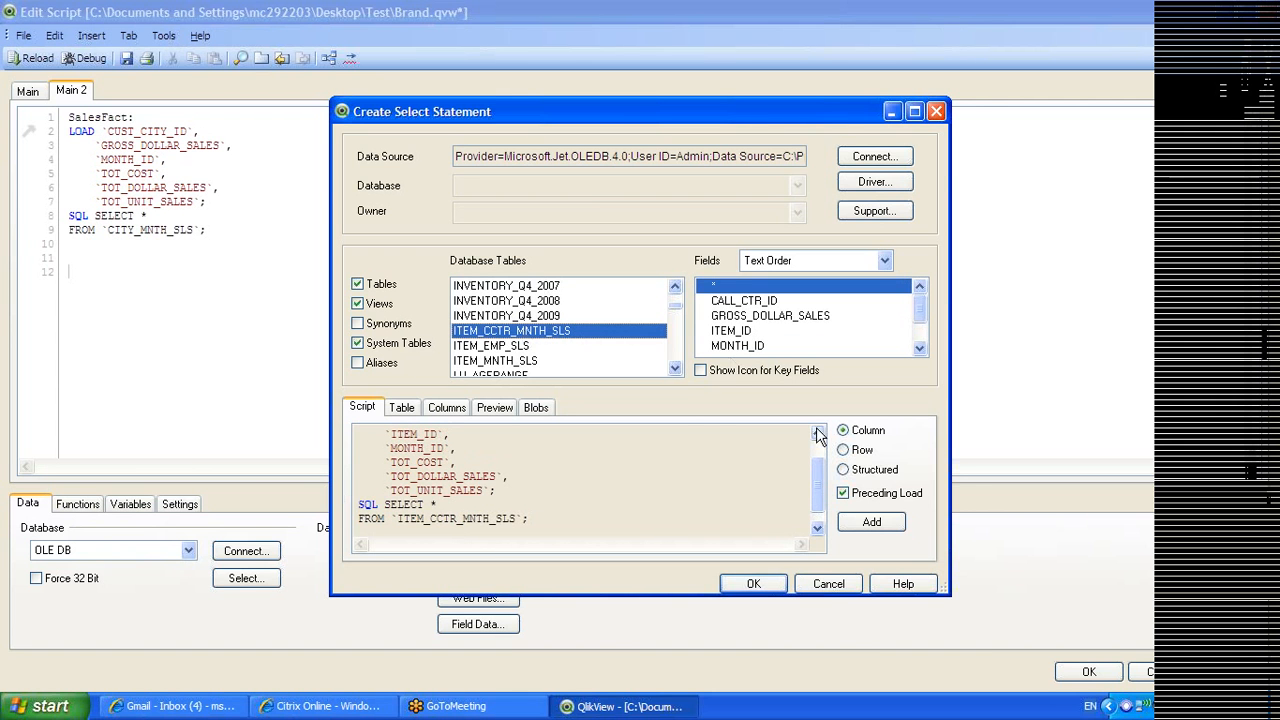
left_click(764, 588)
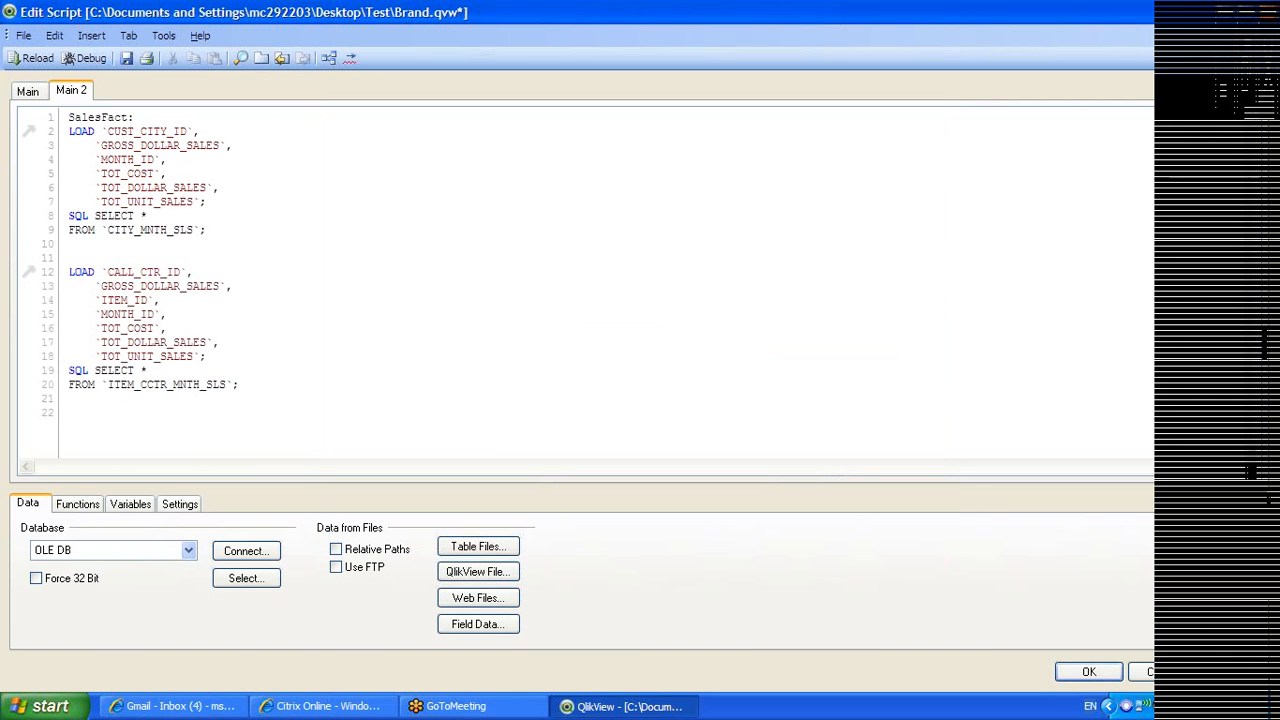
Label the ITEM_CCTR_MNTH_SLS load in the Main 2 section as Cuntry_sls
type("C")
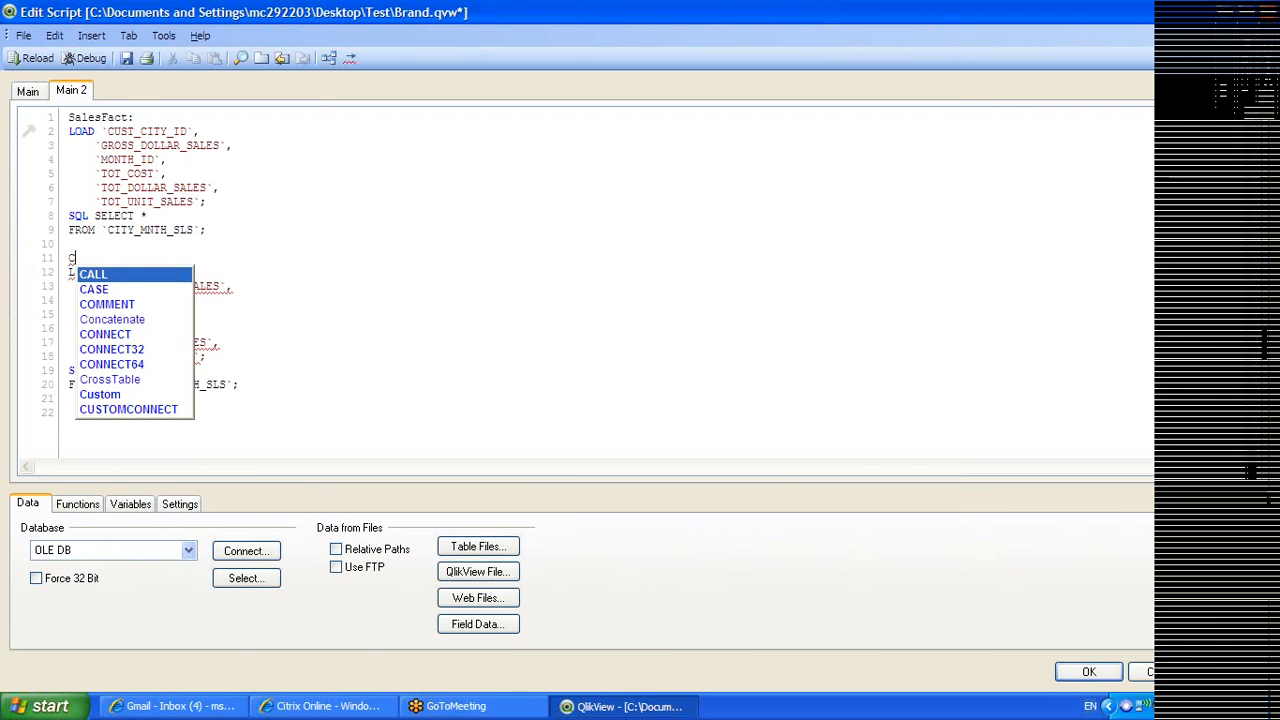
left_click(207, 230)
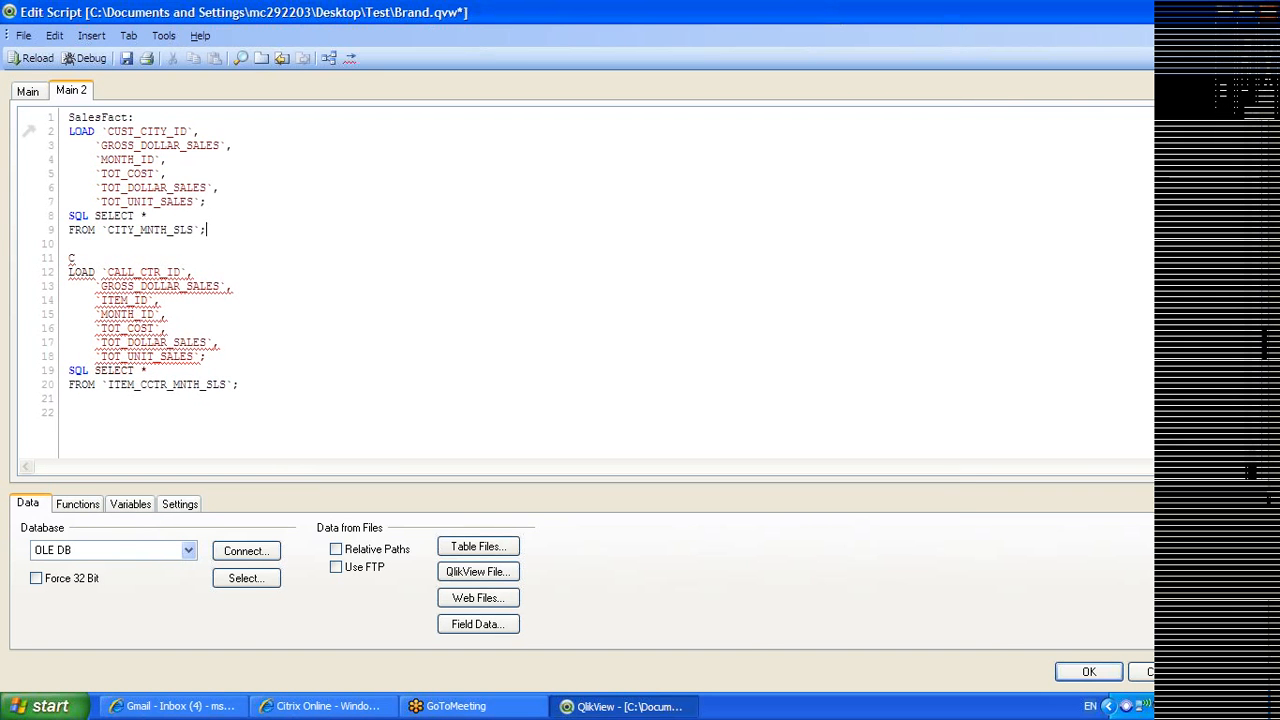
type("ur")
type("try_sls:")
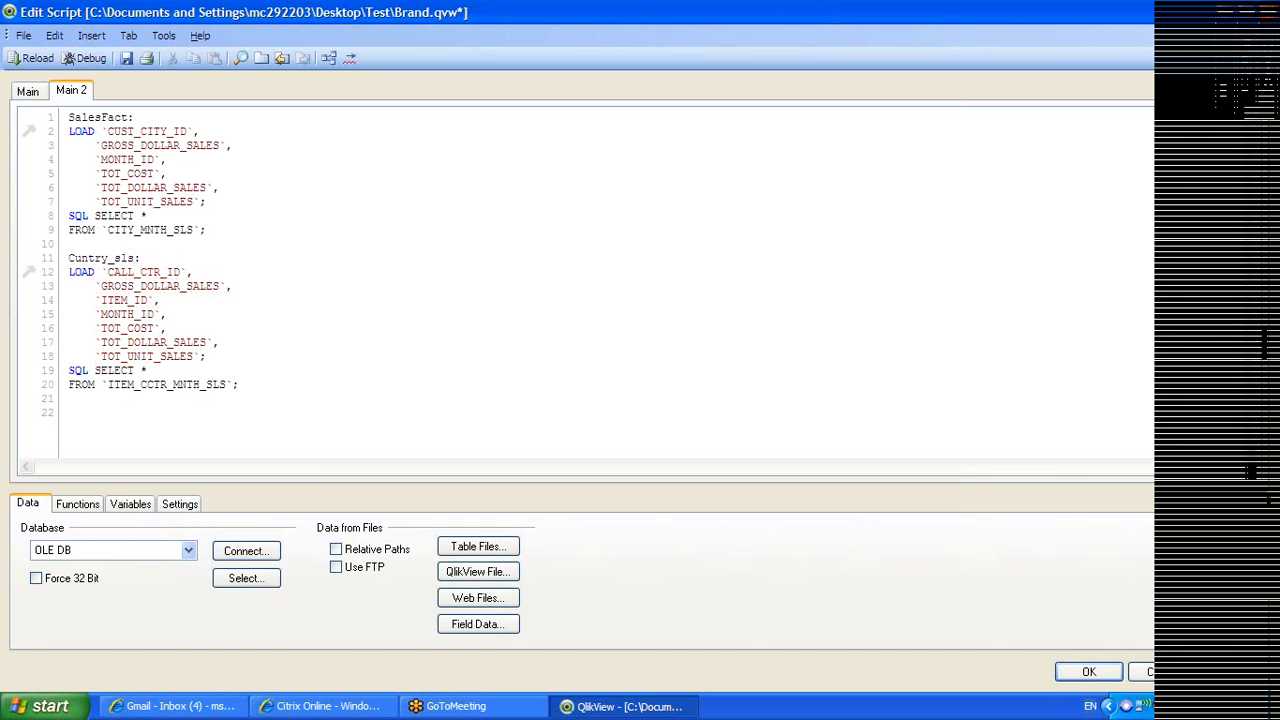
Save the script and reload the data, dismissing the sheet properties without adding any fields
left_click(126, 58)
left_click(31, 58)
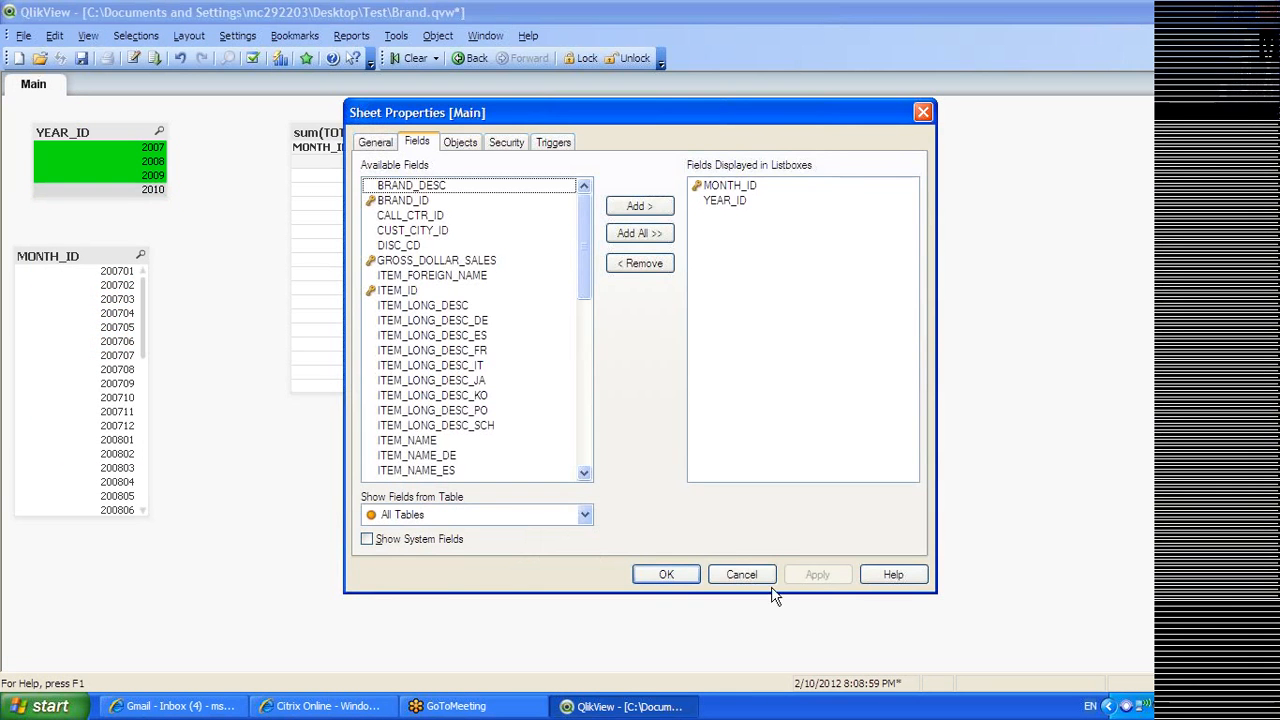
left_click(741, 577)
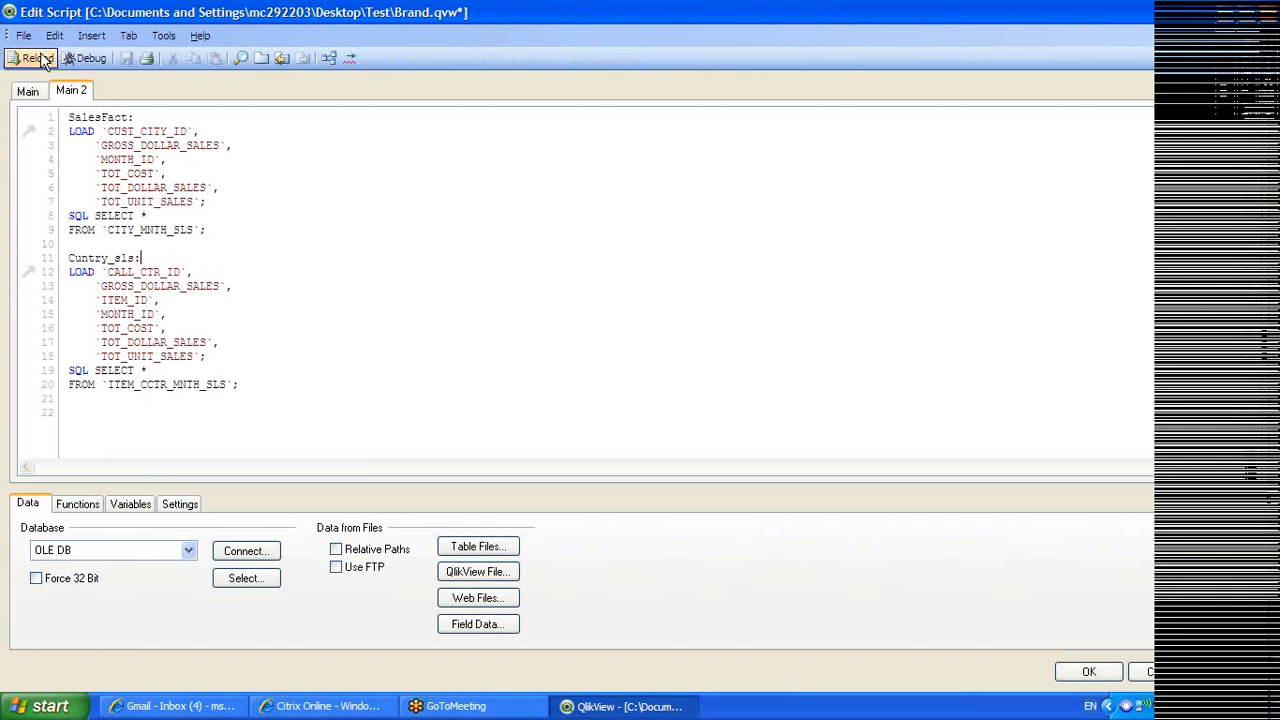
In the script's Main section, add a LOAD statement below the LU_ITEM load for all fields of the LU_CALL_CTR table
left_click(30, 91)
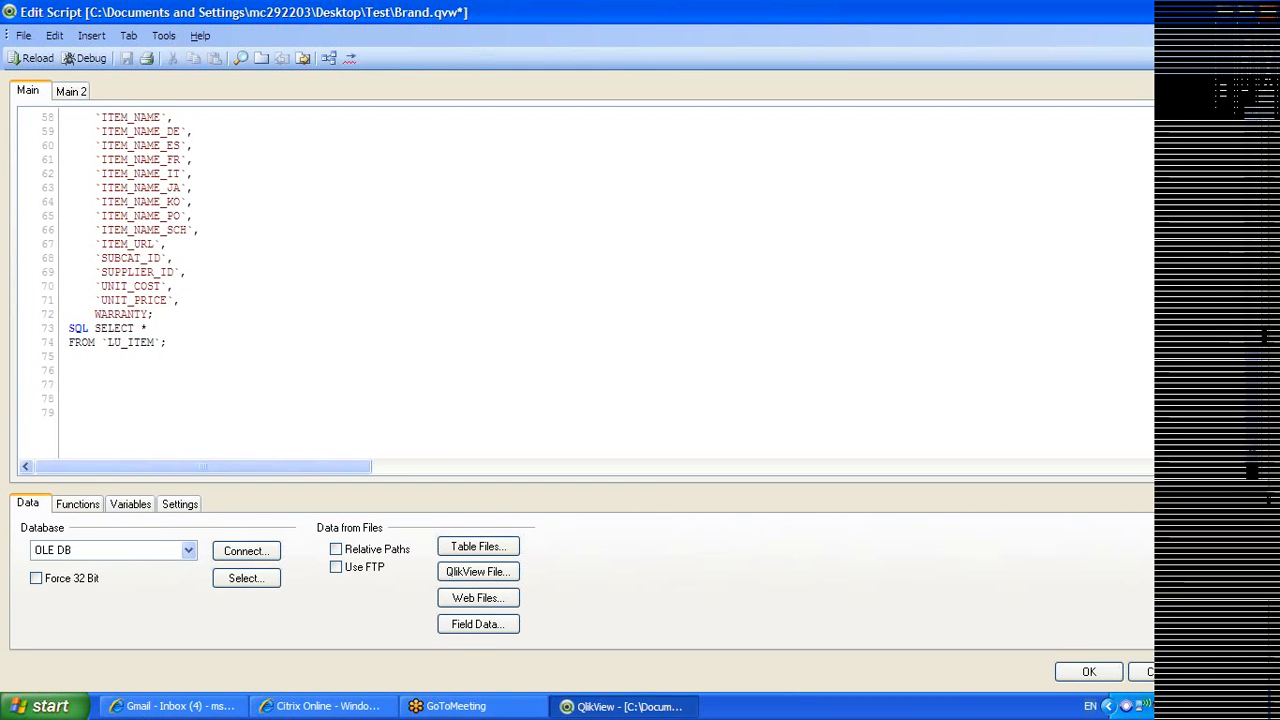
left_click(219, 580)
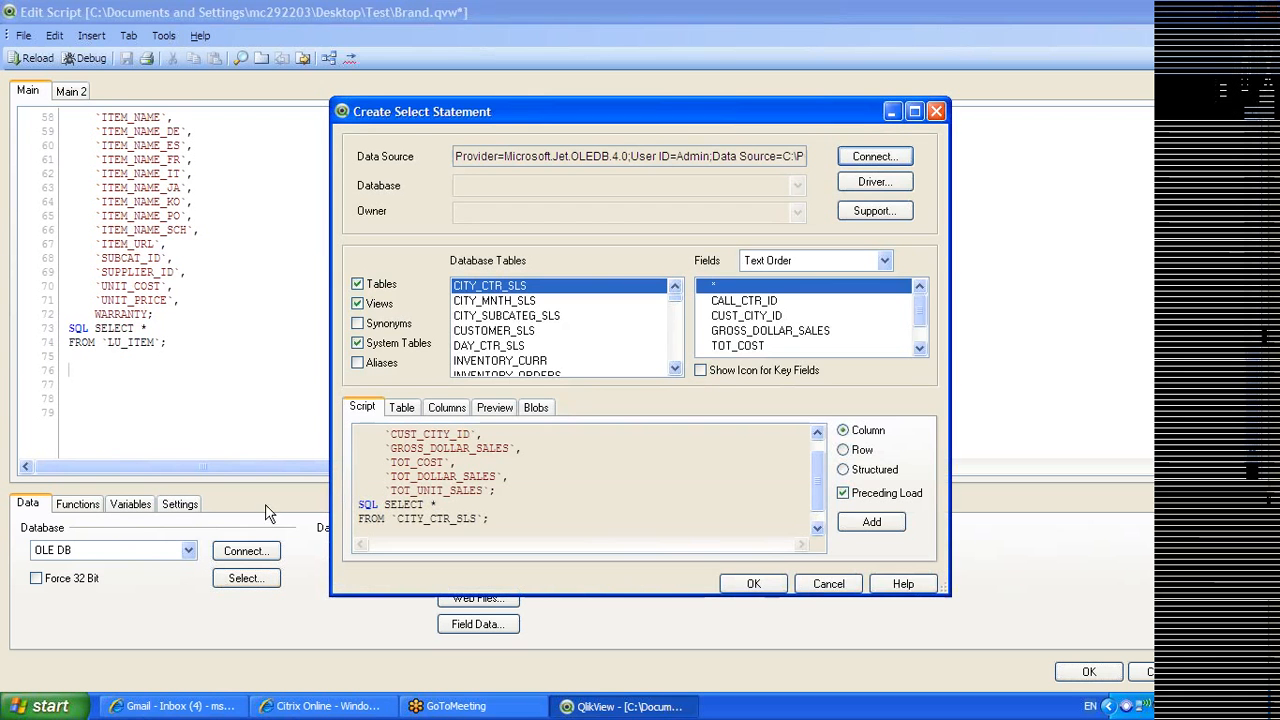
left_click_drag(671, 296, 400, 340)
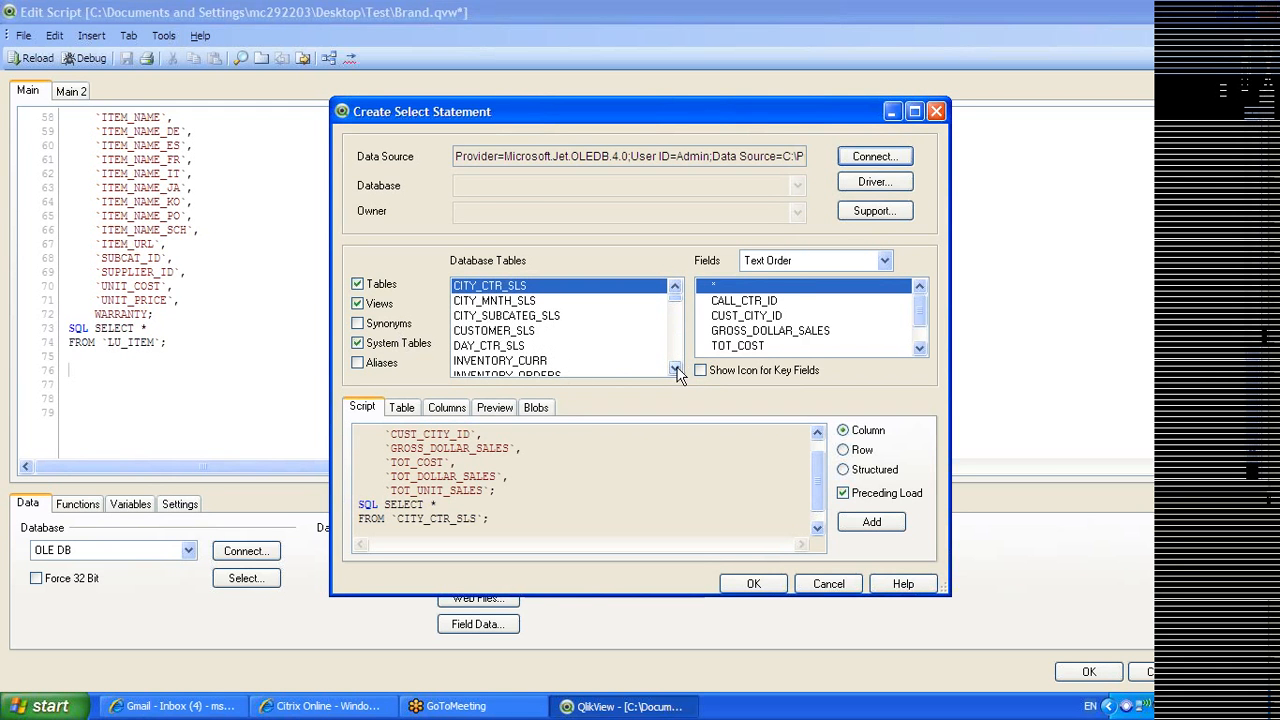
left_click_drag(675, 372, 675, 372)
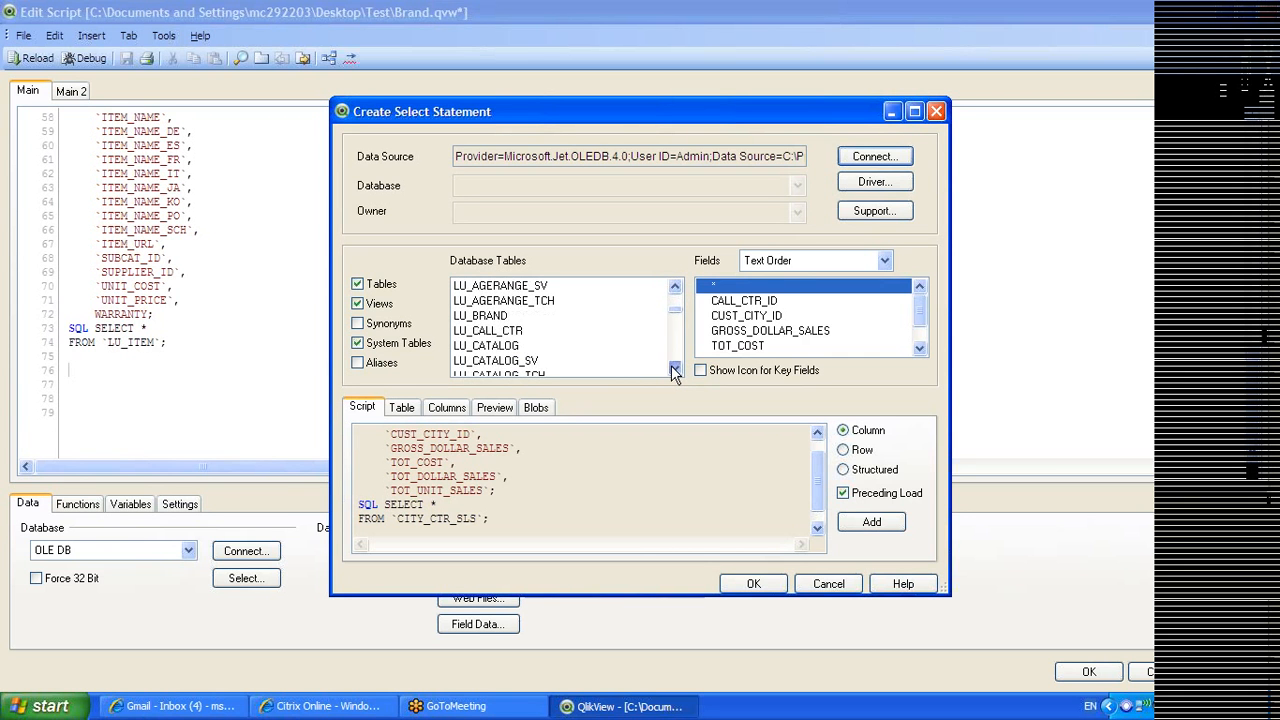
left_click(505, 332)
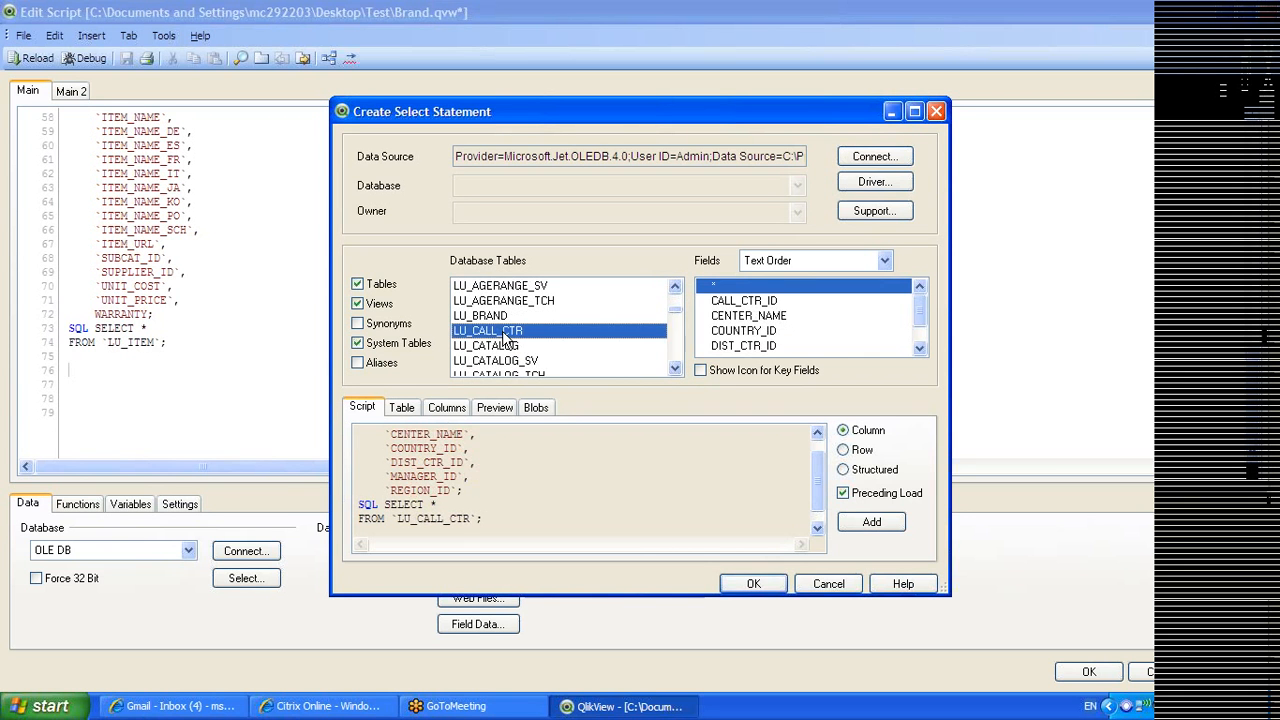
left_click(776, 525)
left_click(754, 585)
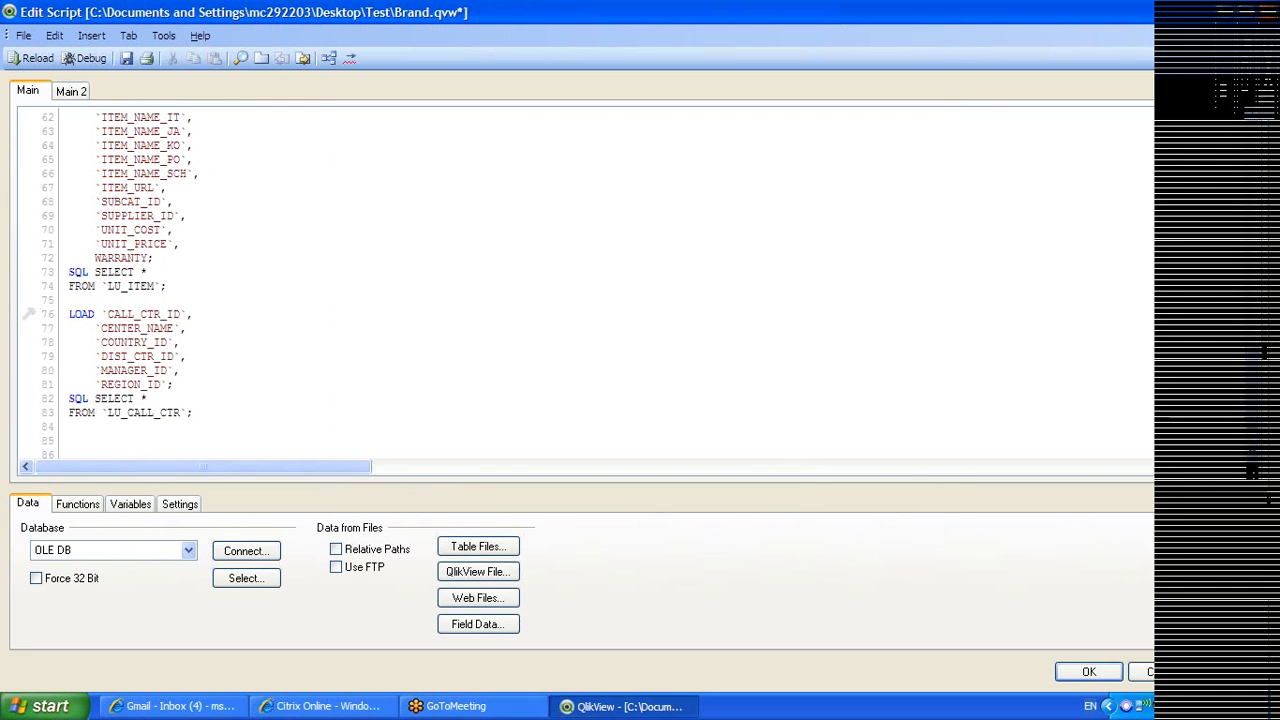
Label the LU_CALL_CTR load as Callcenter and leave room for another statement below it
key("Return")
type("Call")
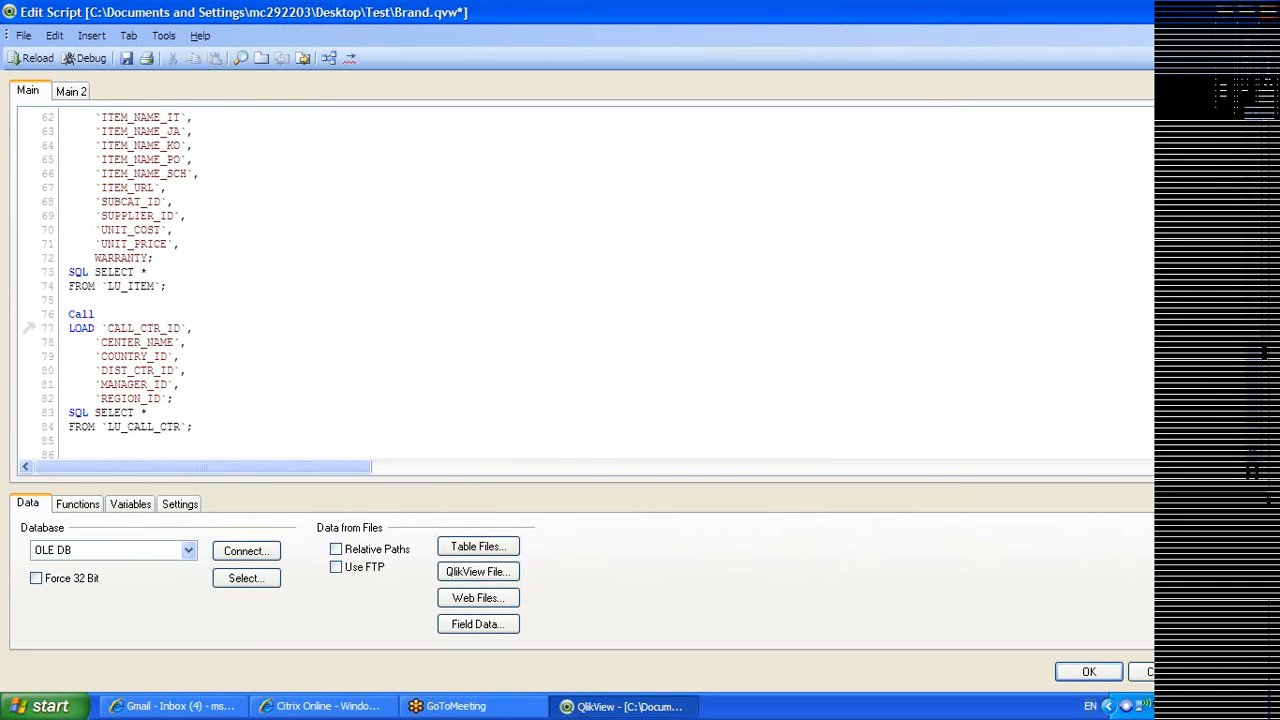
type("center:")
key("Return")
key("Return")
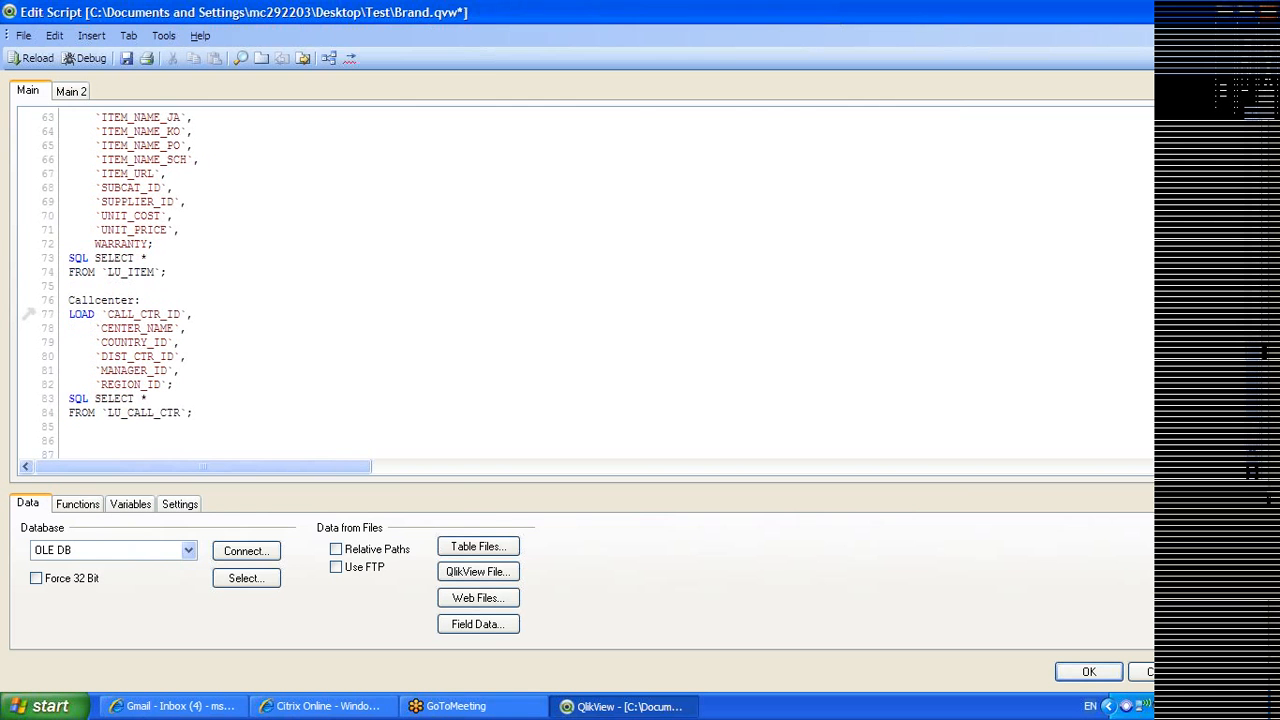
Add a LOAD statement below the Callcenter load for all fields of the LU_REGION table
left_click(250, 576)
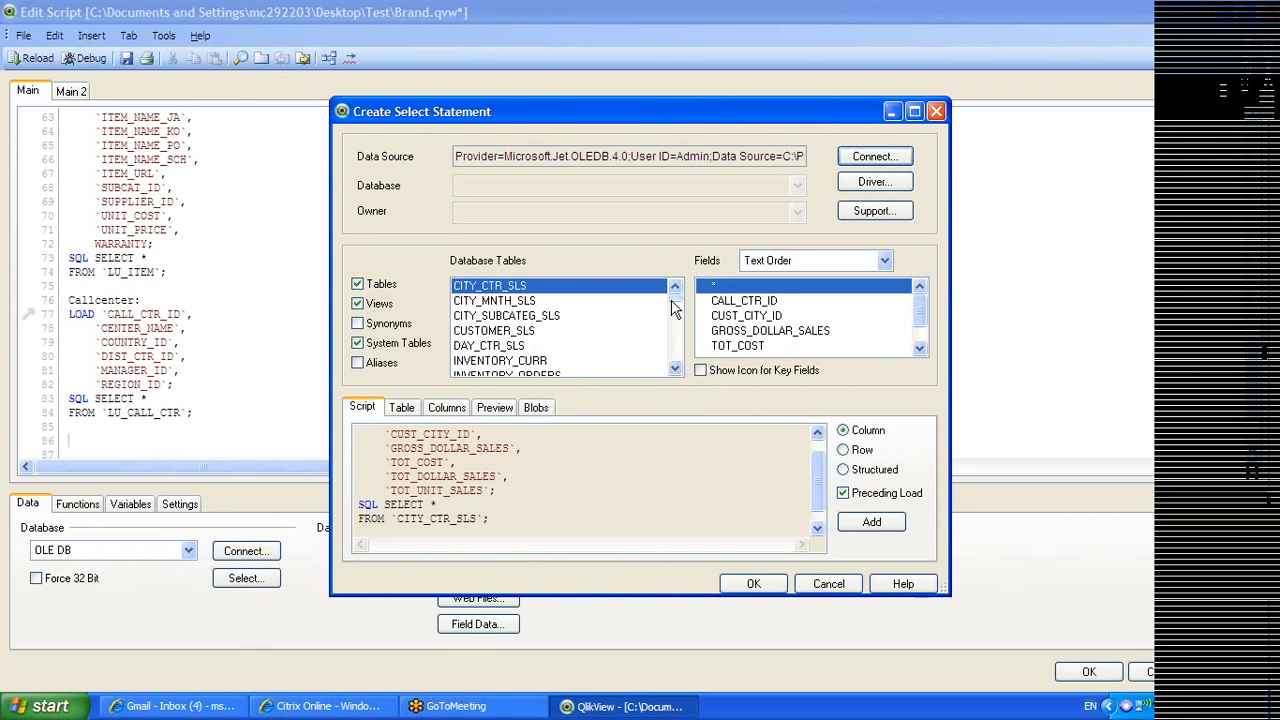
scroll(673, 310, "down", 10)
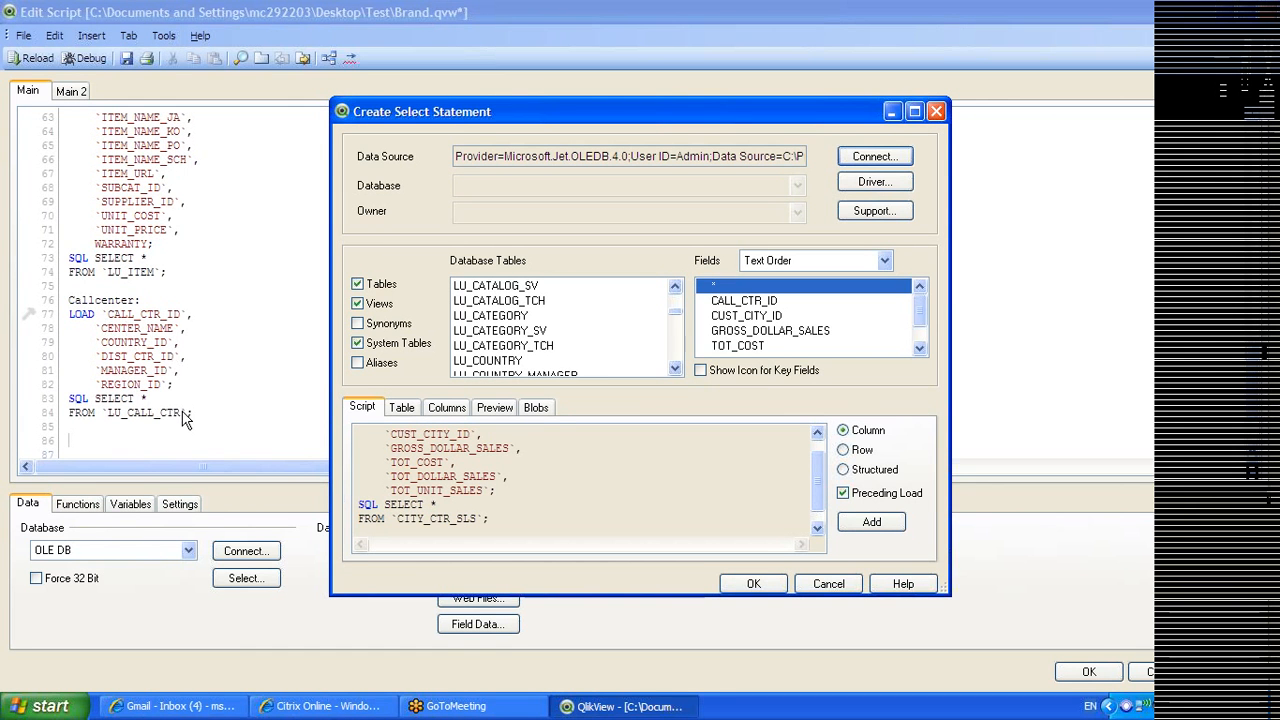
left_click(675, 368)
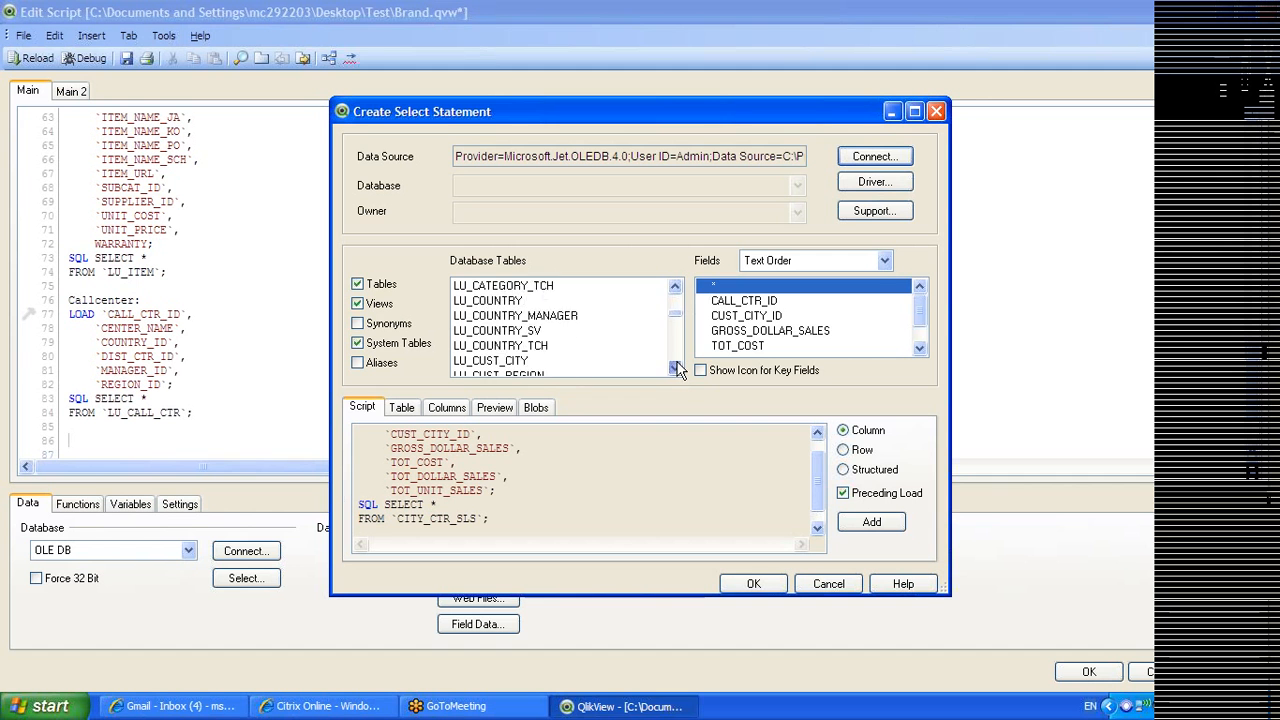
left_click(676, 369)
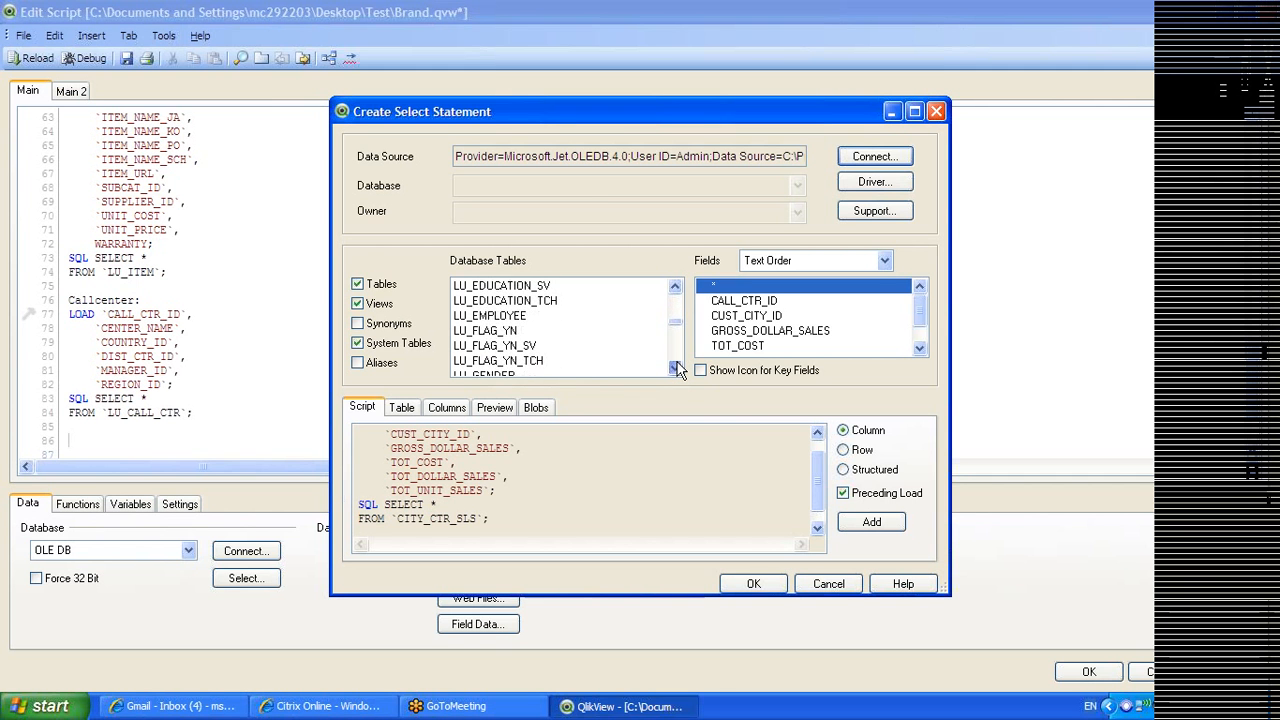
left_click_drag(676, 369, 676, 369)
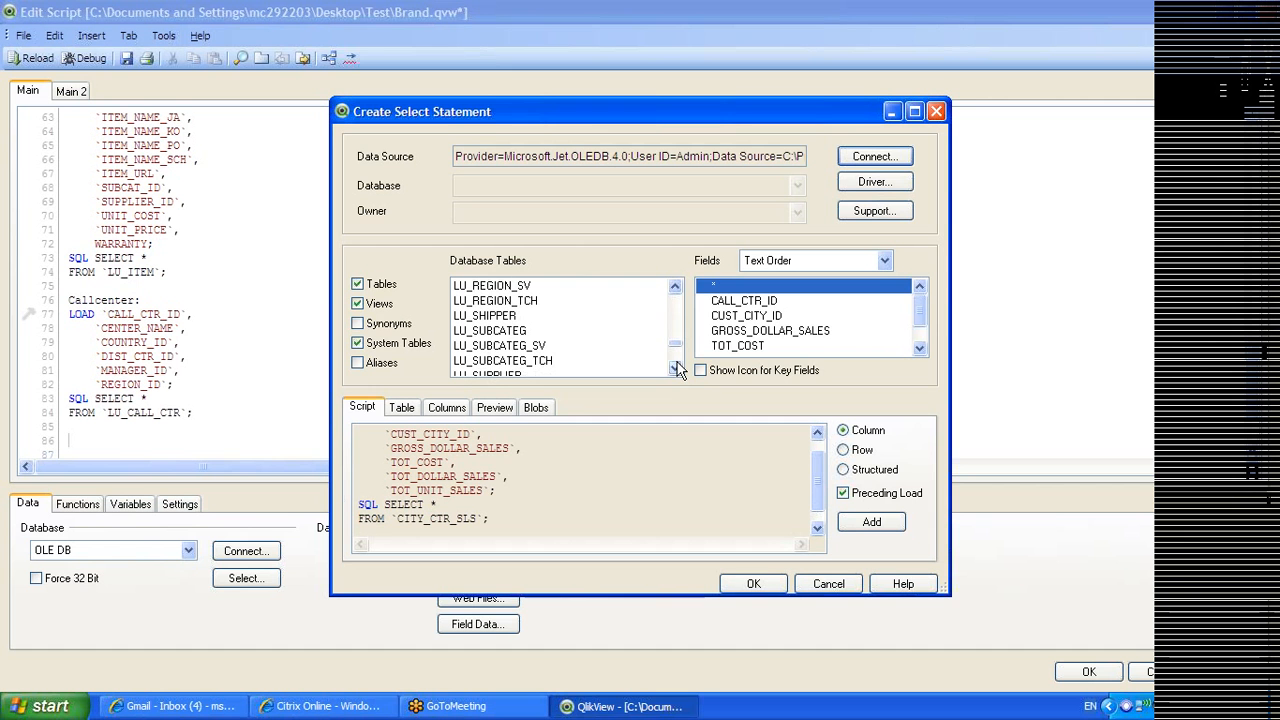
left_click(675, 286)
left_click(675, 286)
double_click(479, 316)
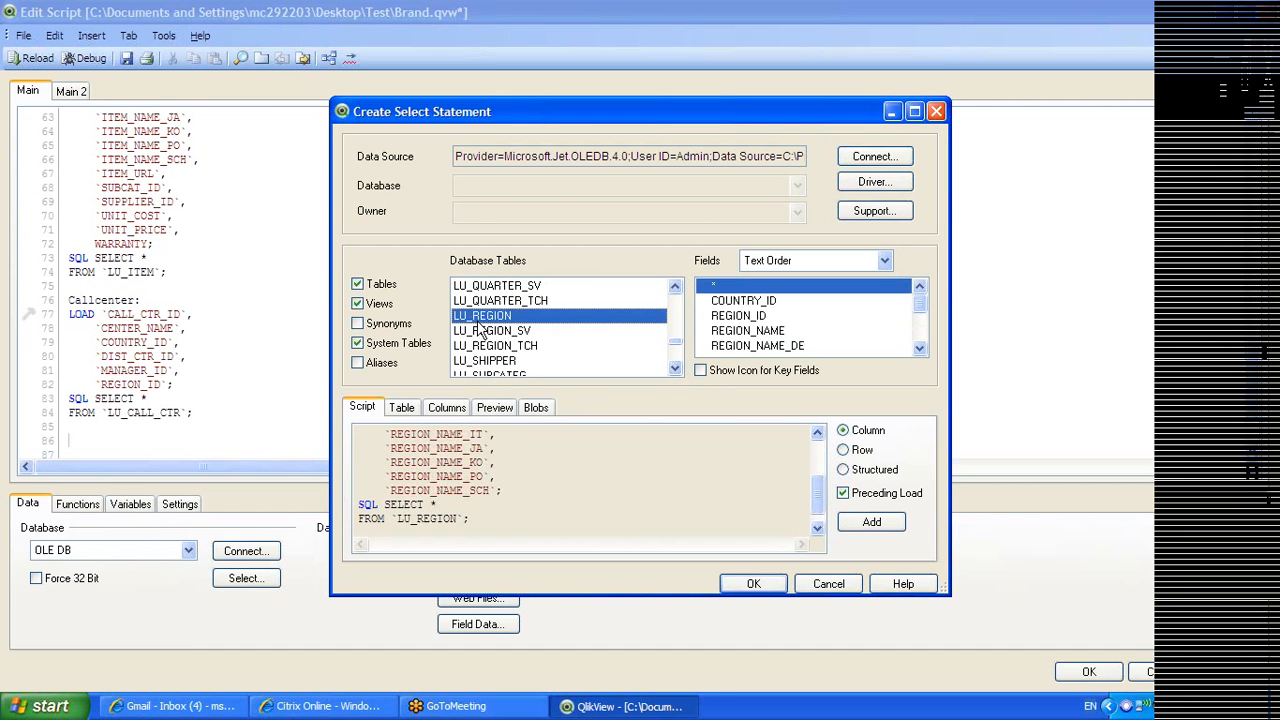
left_click(772, 521)
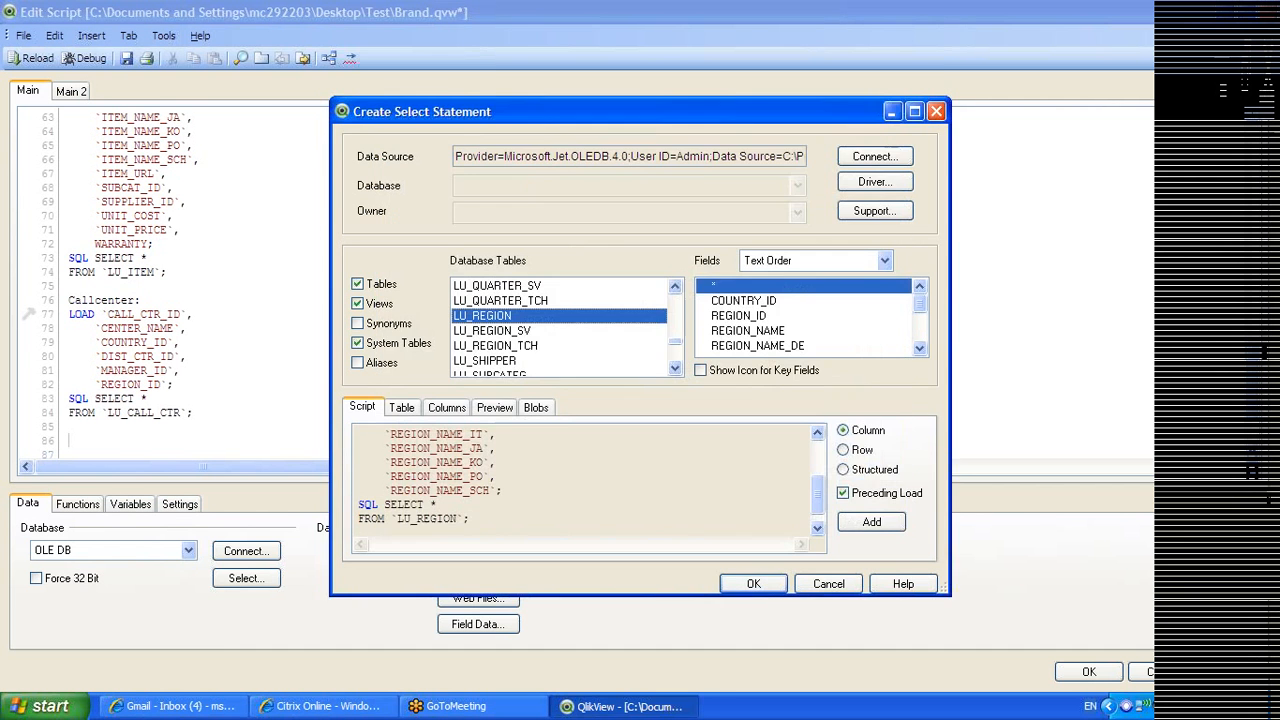
left_click(766, 590)
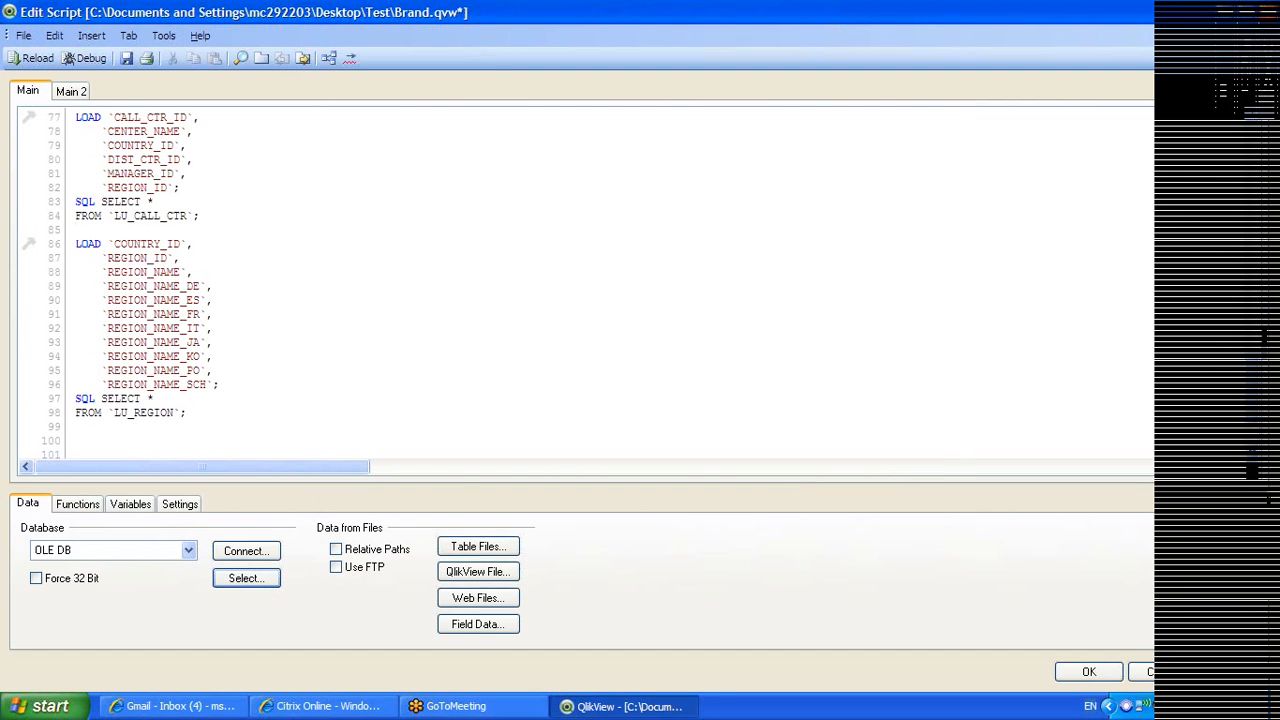
Label the LU_REGION load as Region
key("Return")
type("Regio")
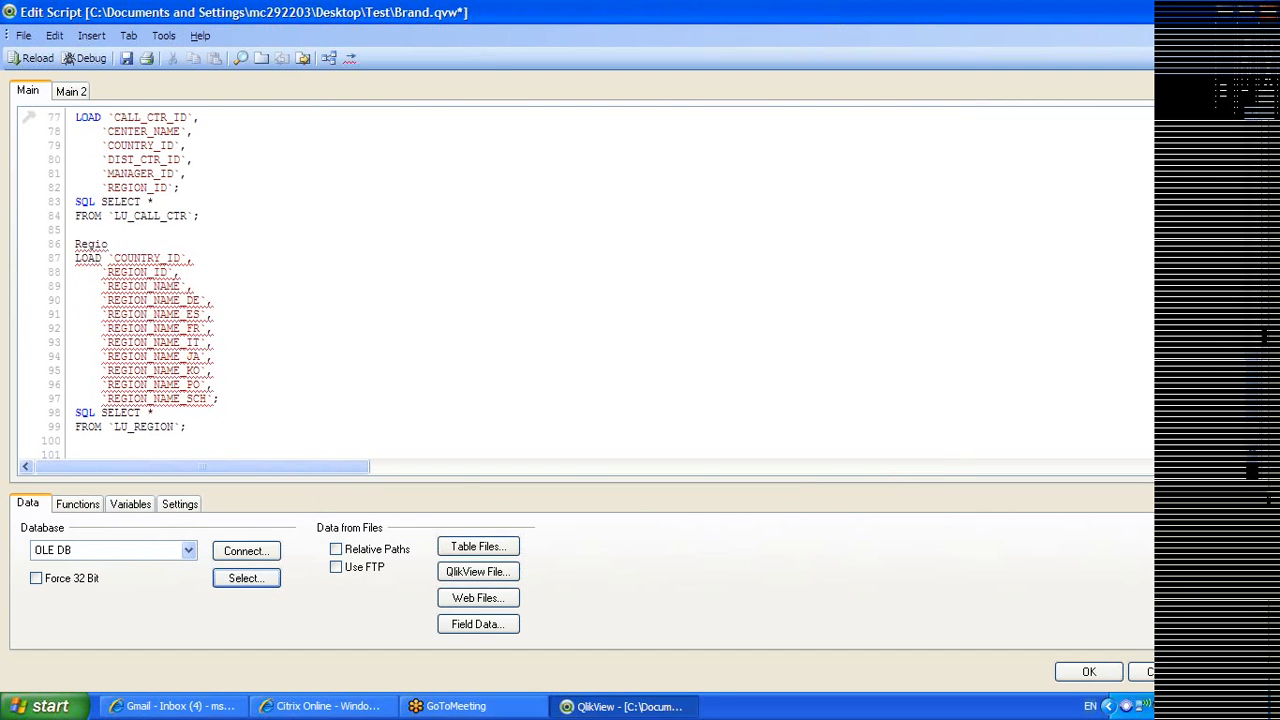
type("n:")
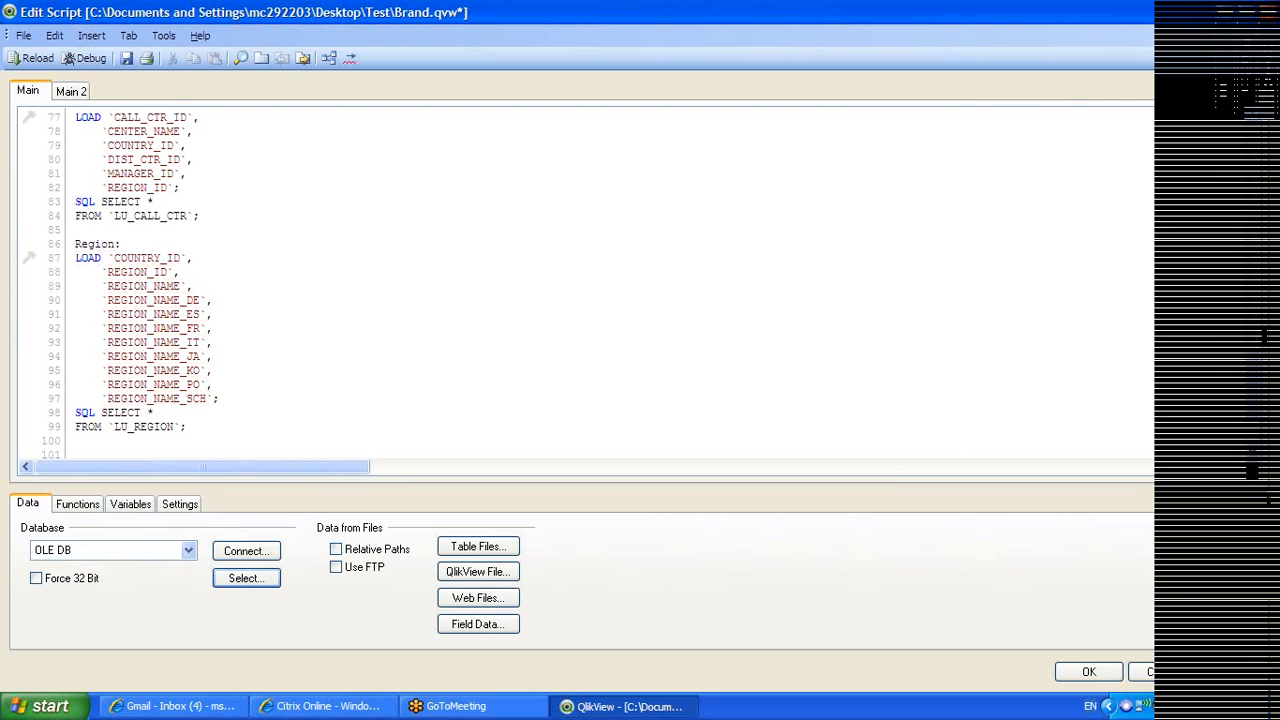
Save the script with the call center and region loads, reload the data and dismiss the sheet properties unchanged
left_click(126, 58)
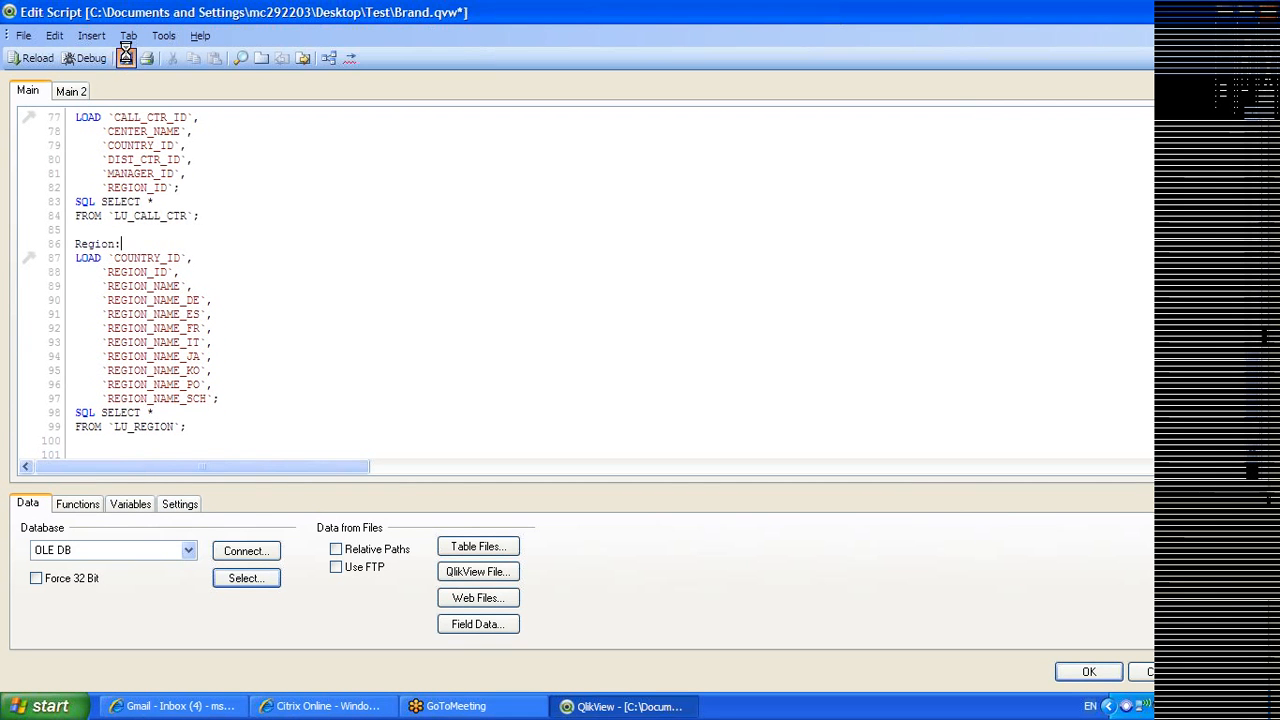
left_click(52, 58)
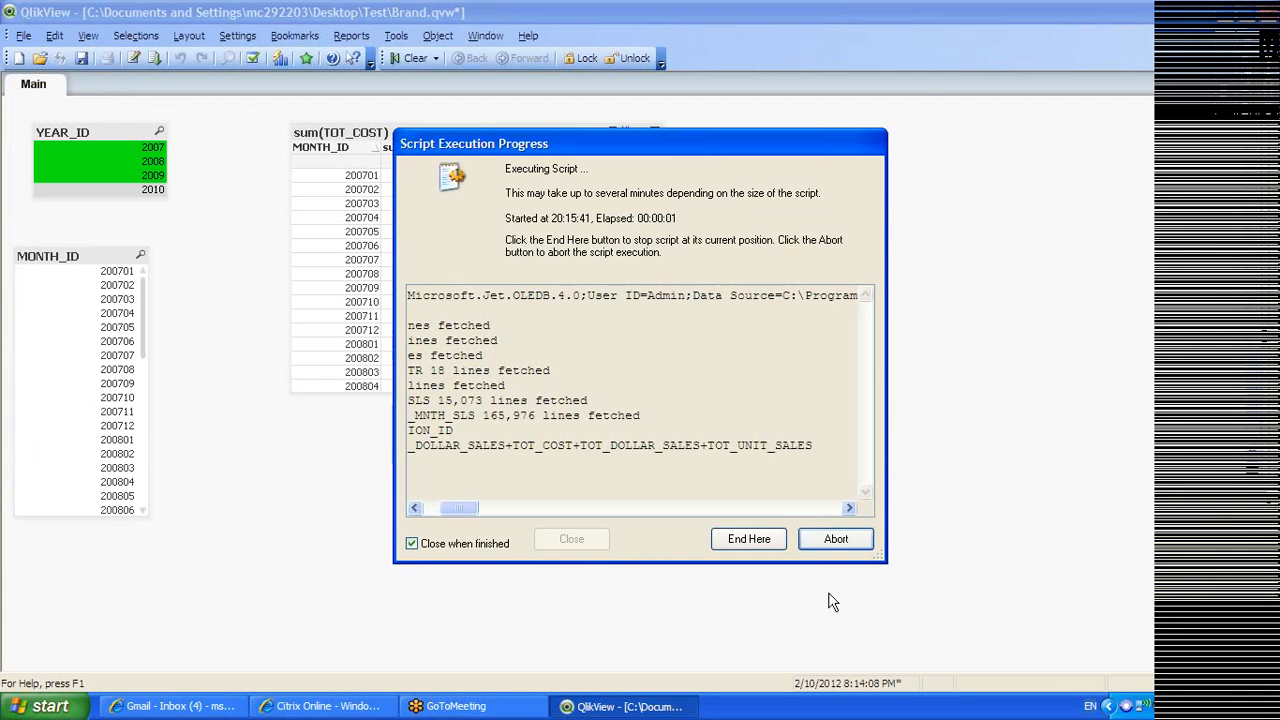
left_click(748, 572)
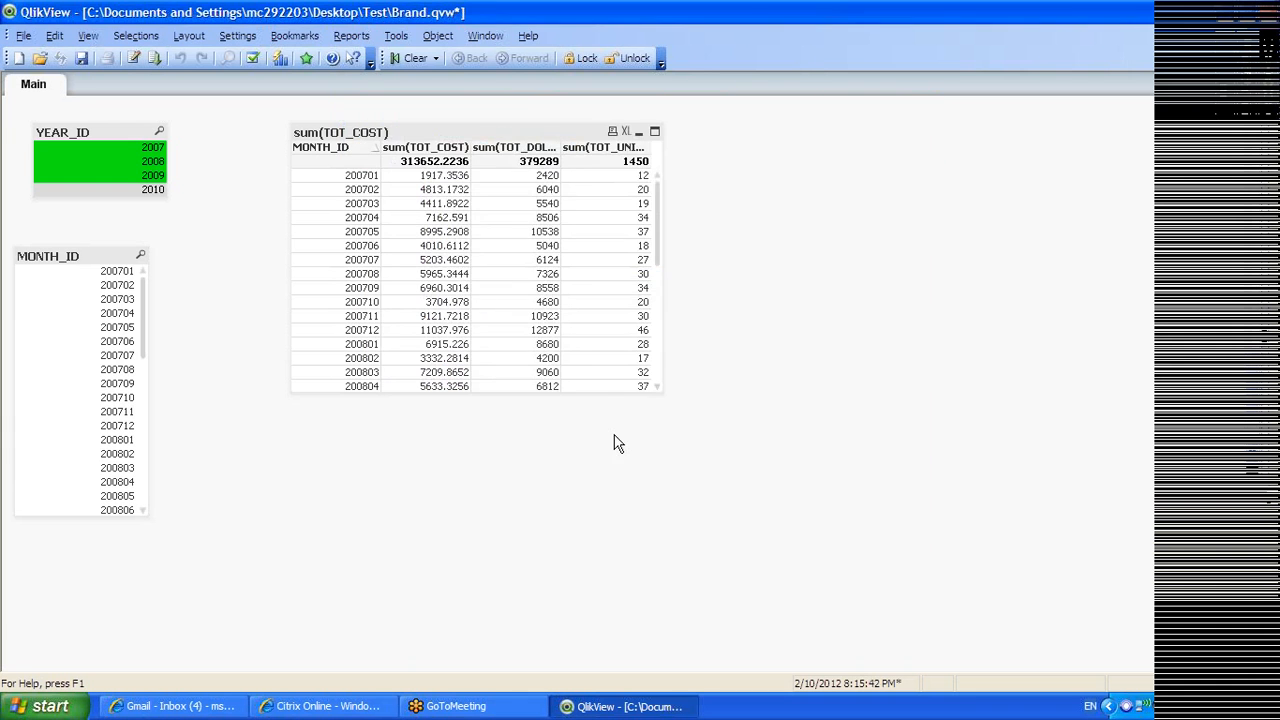
Delete all list boxes and the sales straight table from the Main sheet
key("ctrl+a")
key("Delete")
left_click(604, 397)
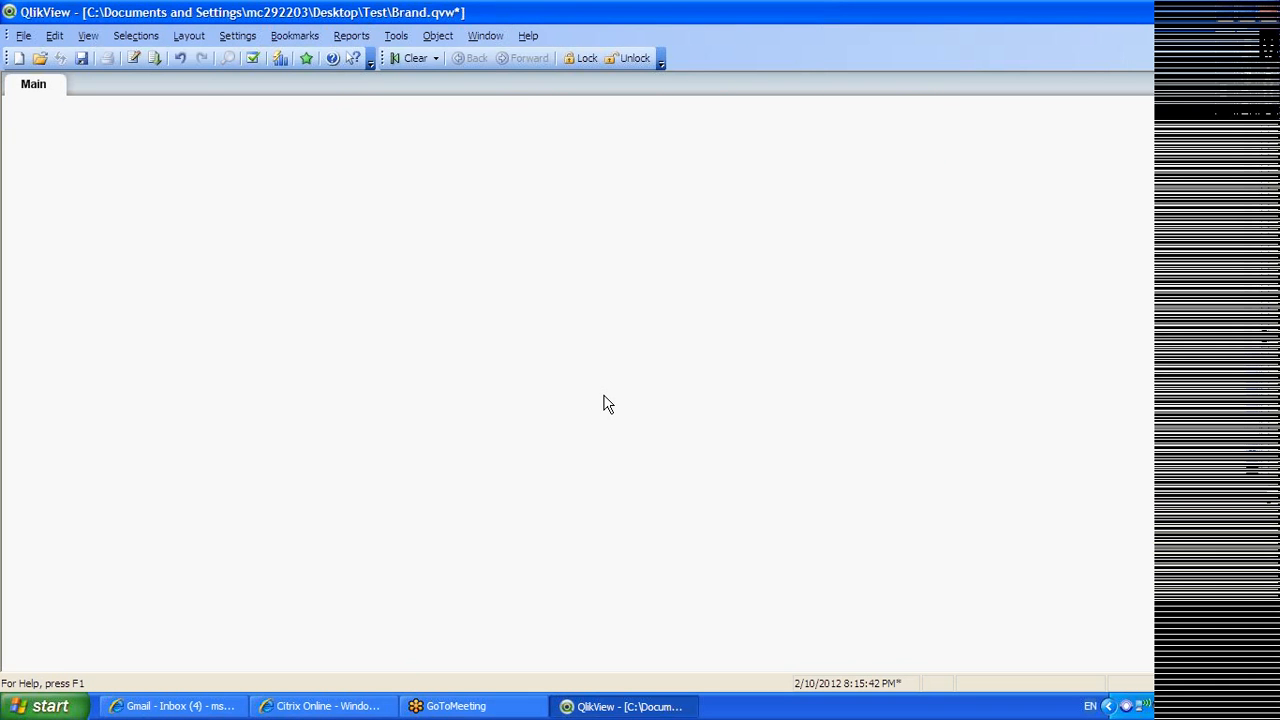
Open the table viewer and spread out the Item, Brand, Region, Cuntry_sls, Month, $Syn 2 and Callcenter tables so they no longer overlap
key("ctrl+t")
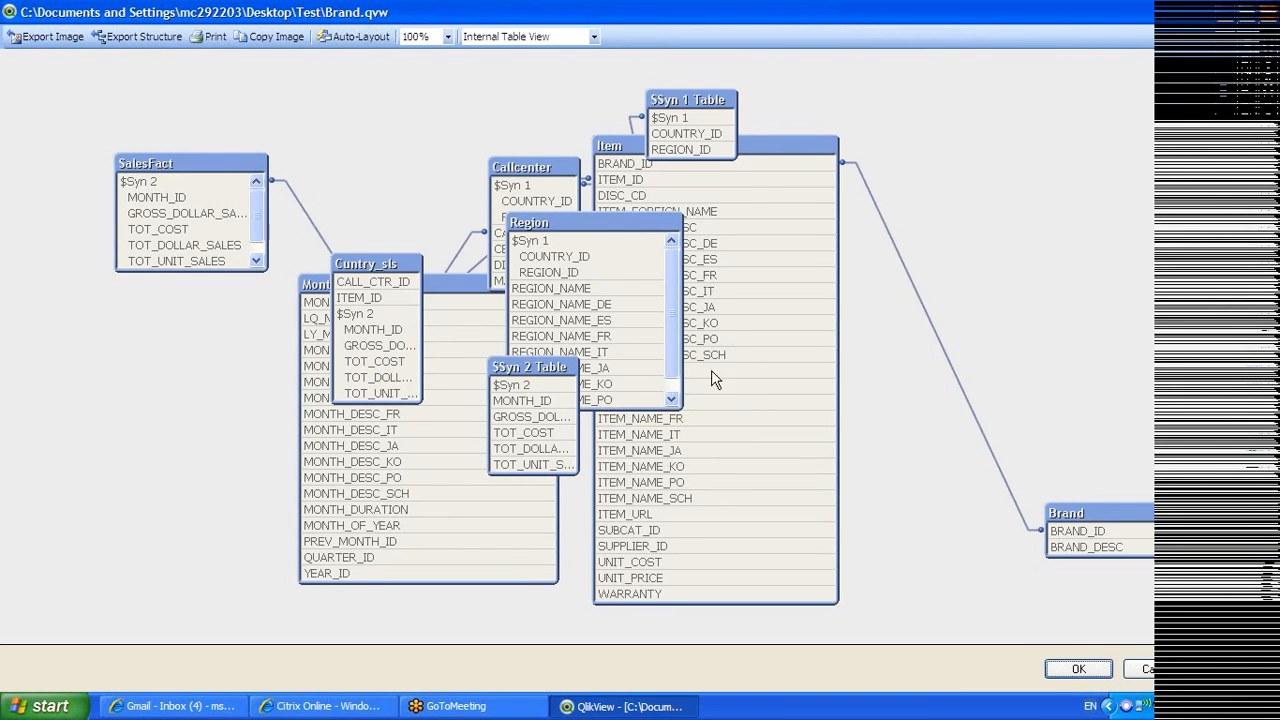
left_click_drag(775, 150, 970, 75)
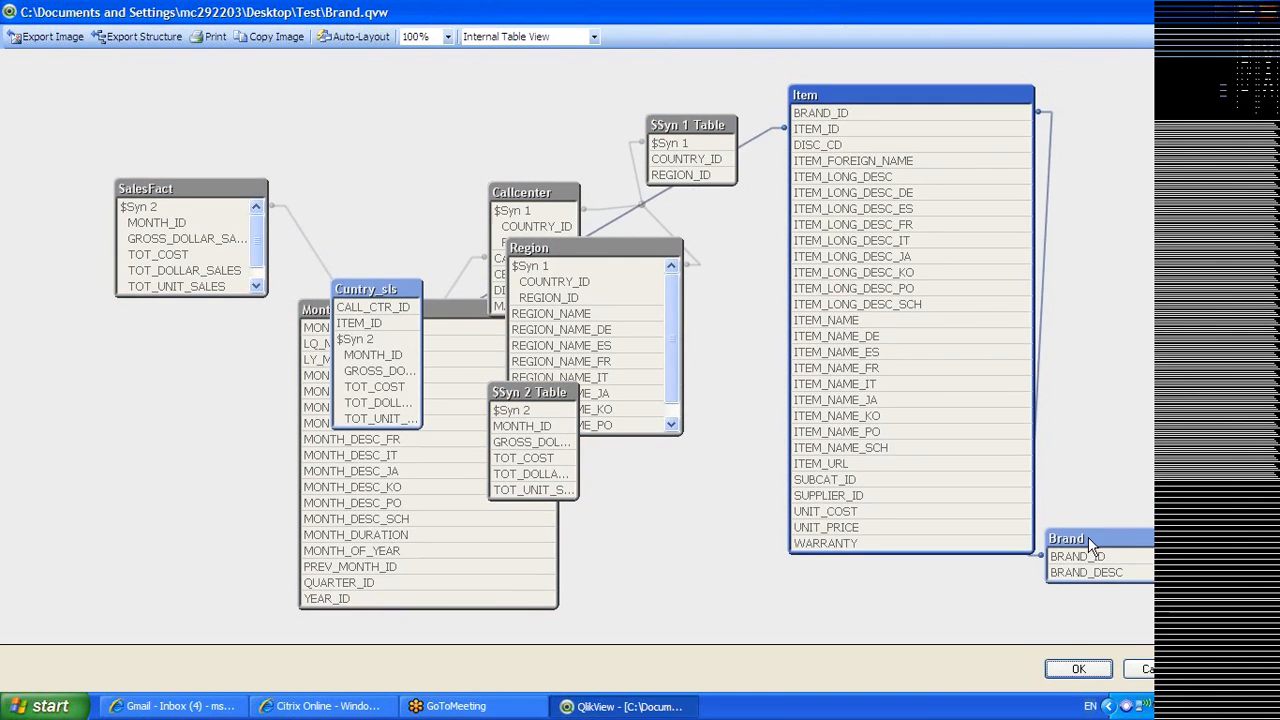
left_click_drag(1088, 537, 1172, 476)
left_click_drag(563, 250, 692, 369)
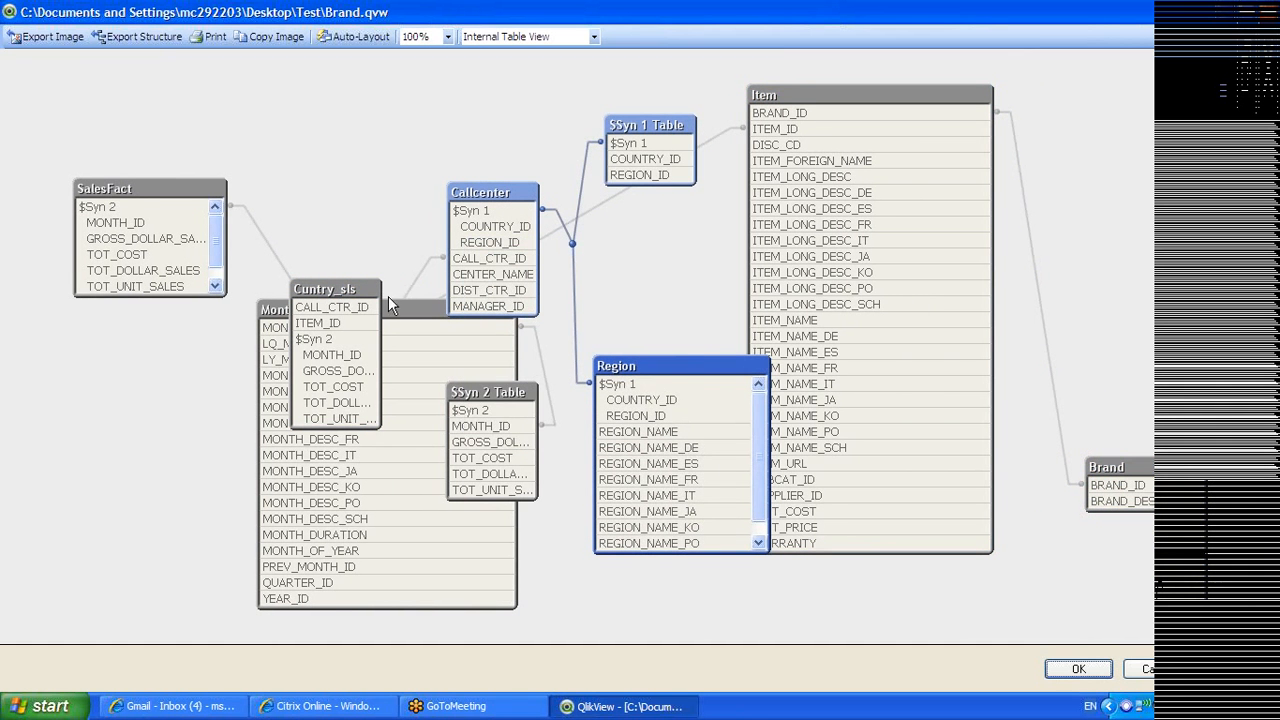
left_click_drag(335, 292, 331, 75)
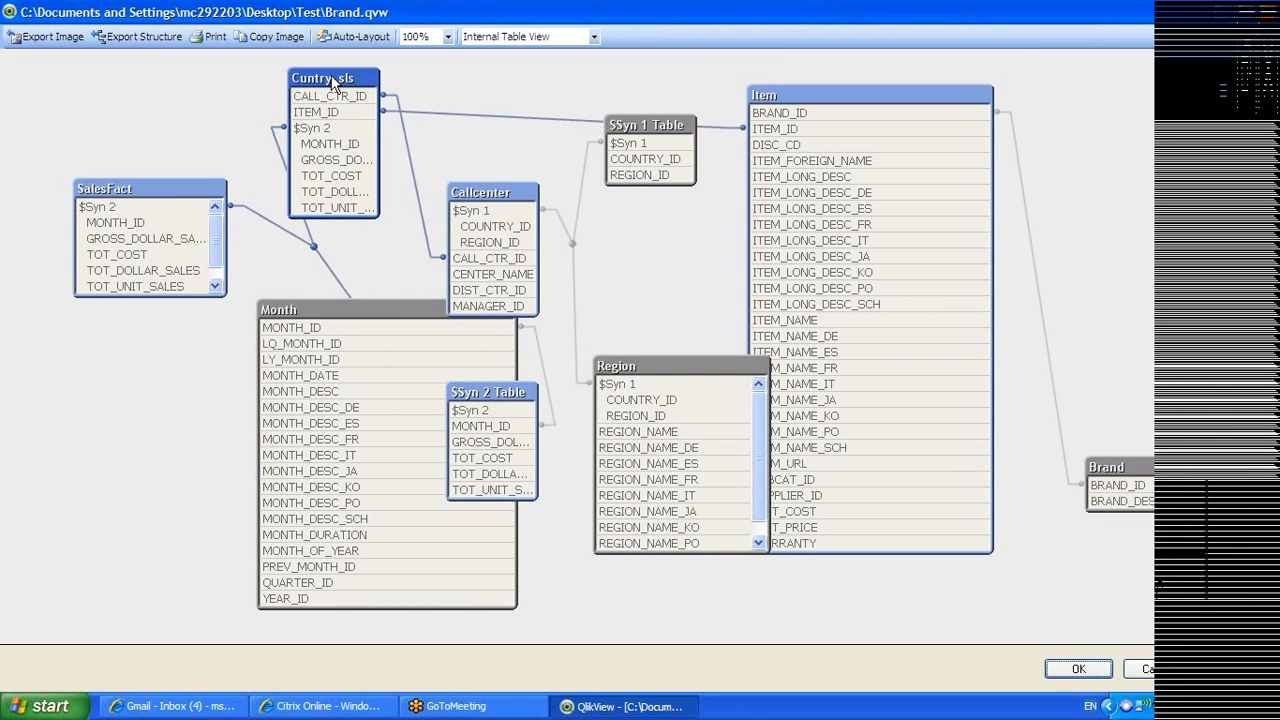
left_click_drag(359, 317, 140, 377)
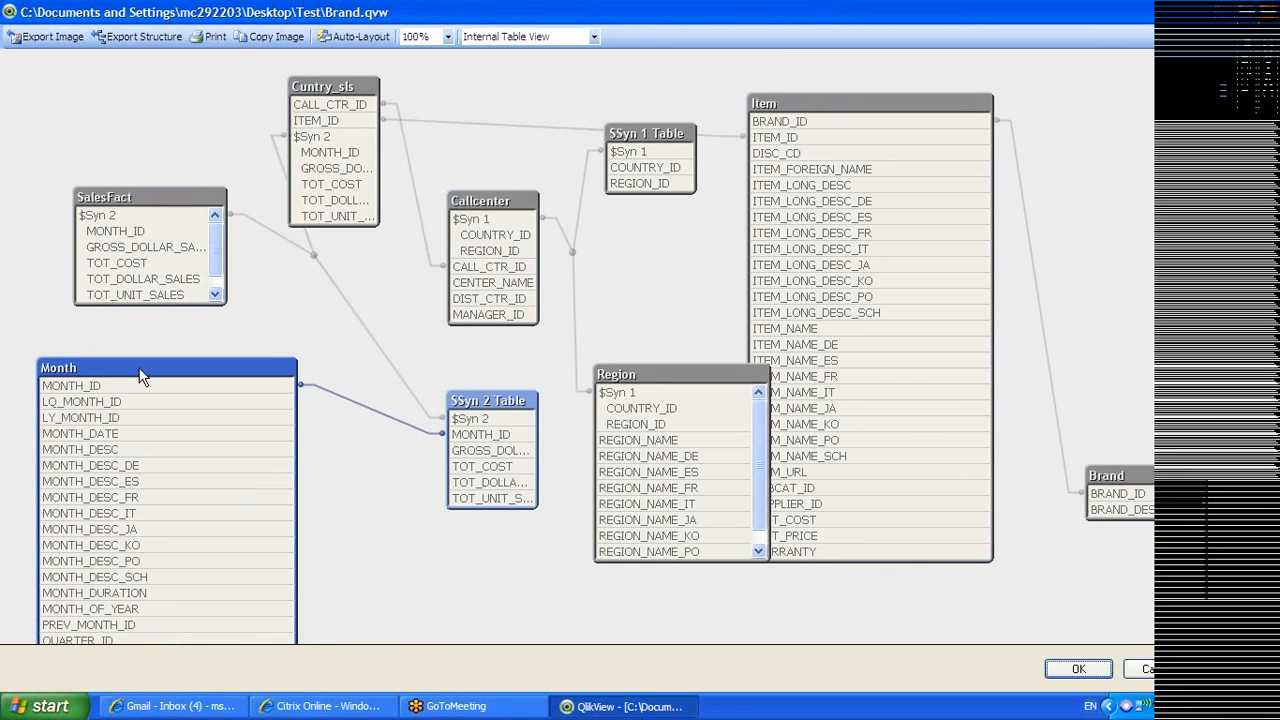
left_click_drag(490, 400, 400, 363)
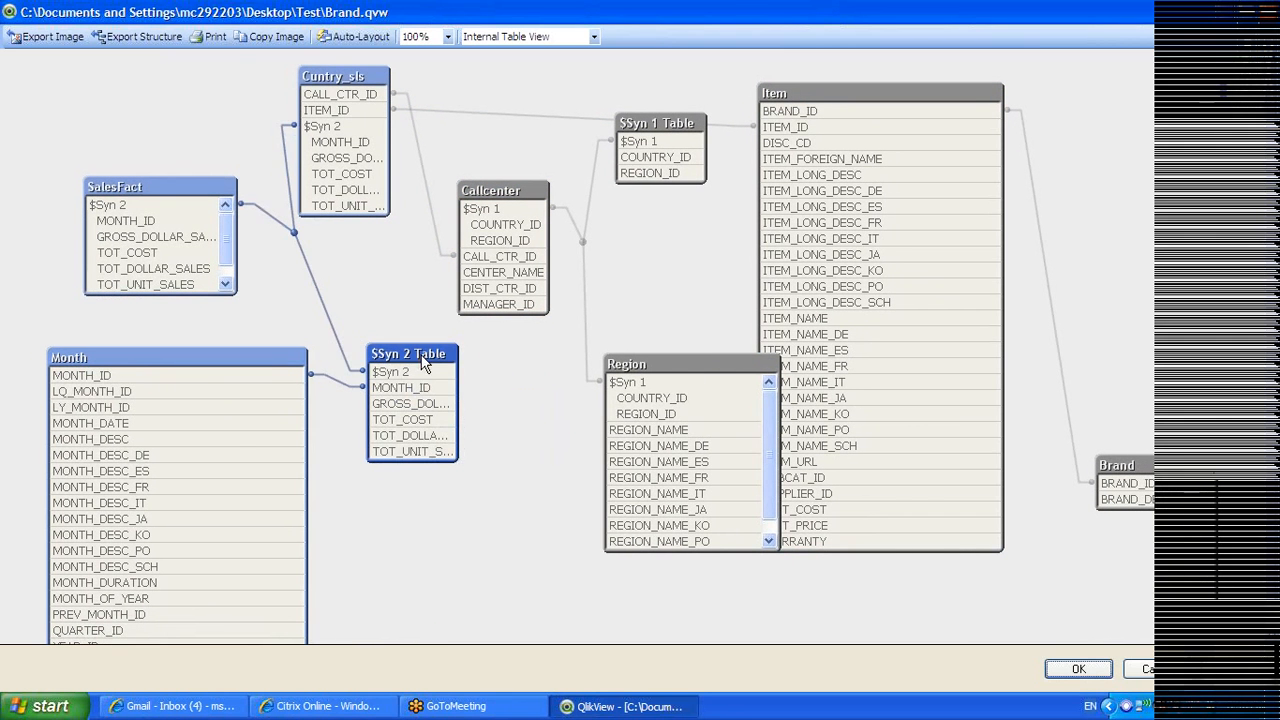
left_click_drag(711, 363, 654, 381)
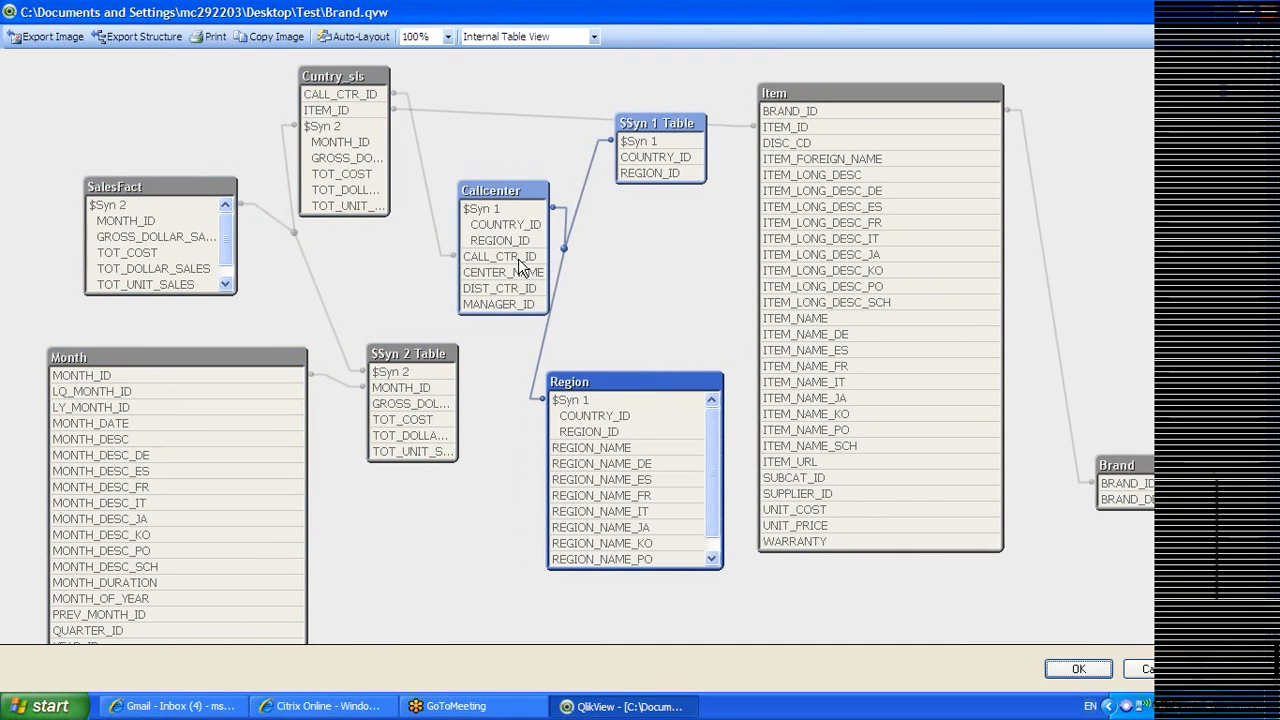
left_click_drag(502, 200, 487, 146)
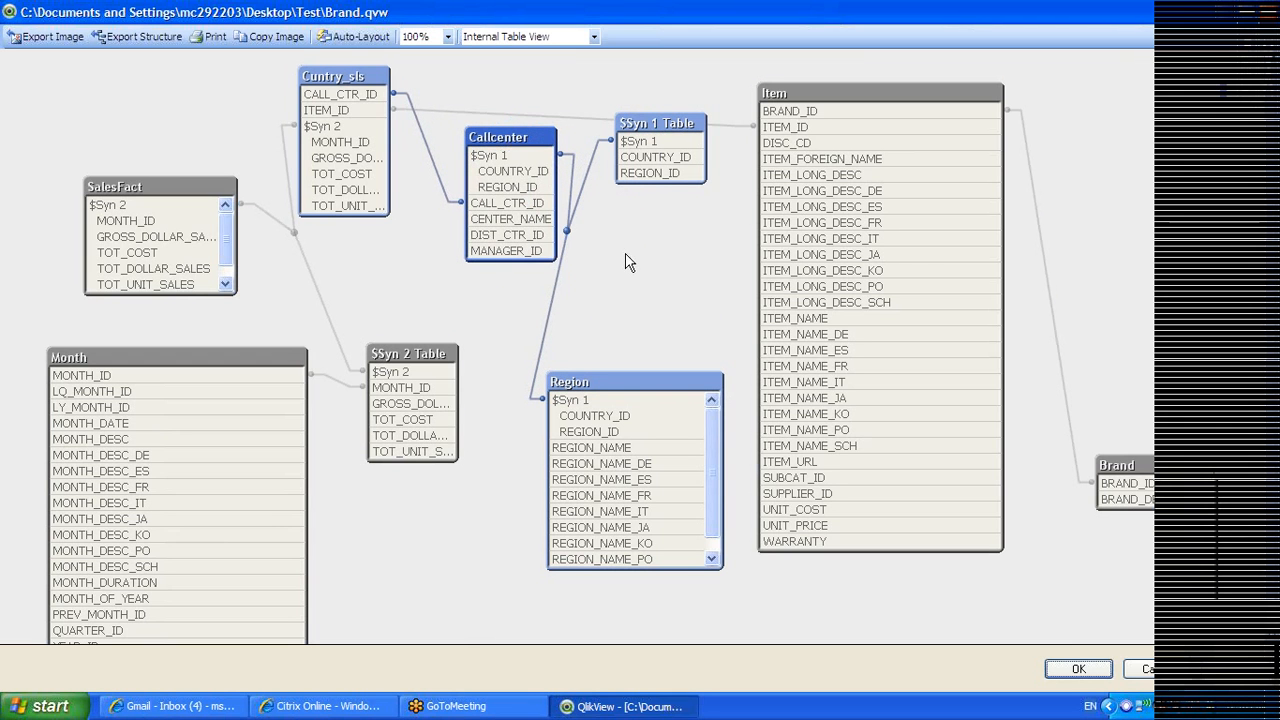
Reposition the $Syn 2, Cuntry_sls and Callcenter tables in the table viewer to show their links clearly
left_click(648, 140)
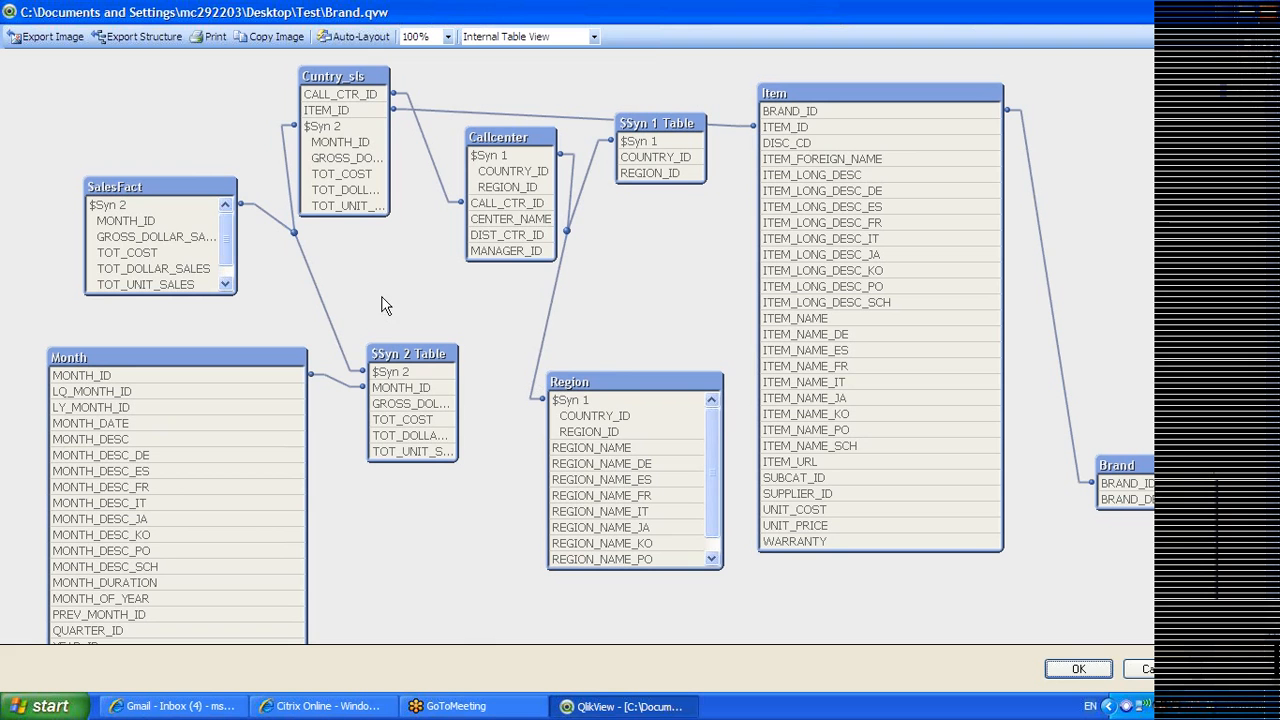
mouse_move(446, 384)
mouse_move(672, 179)
left_click_drag(400, 368, 440, 335)
left_click_drag(338, 84, 469, 69)
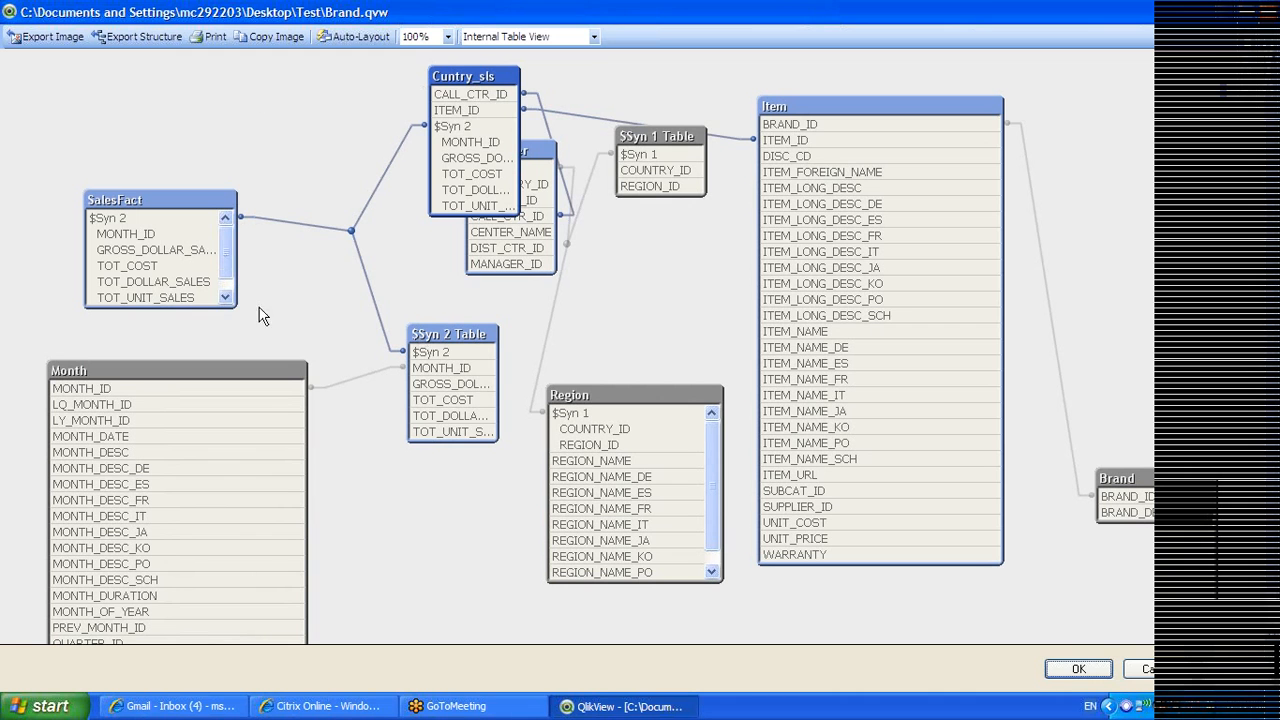
mouse_move(480, 76)
left_click_drag(480, 76, 382, 70)
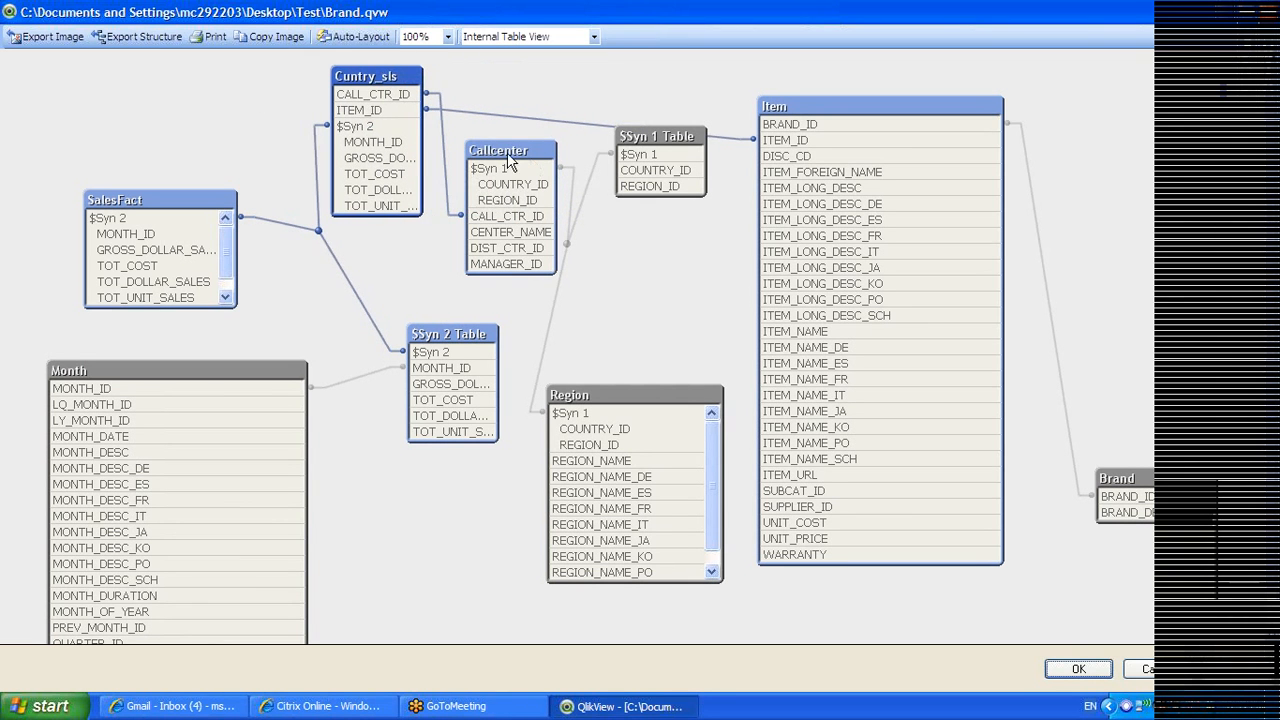
left_click_drag(508, 160, 524, 150)
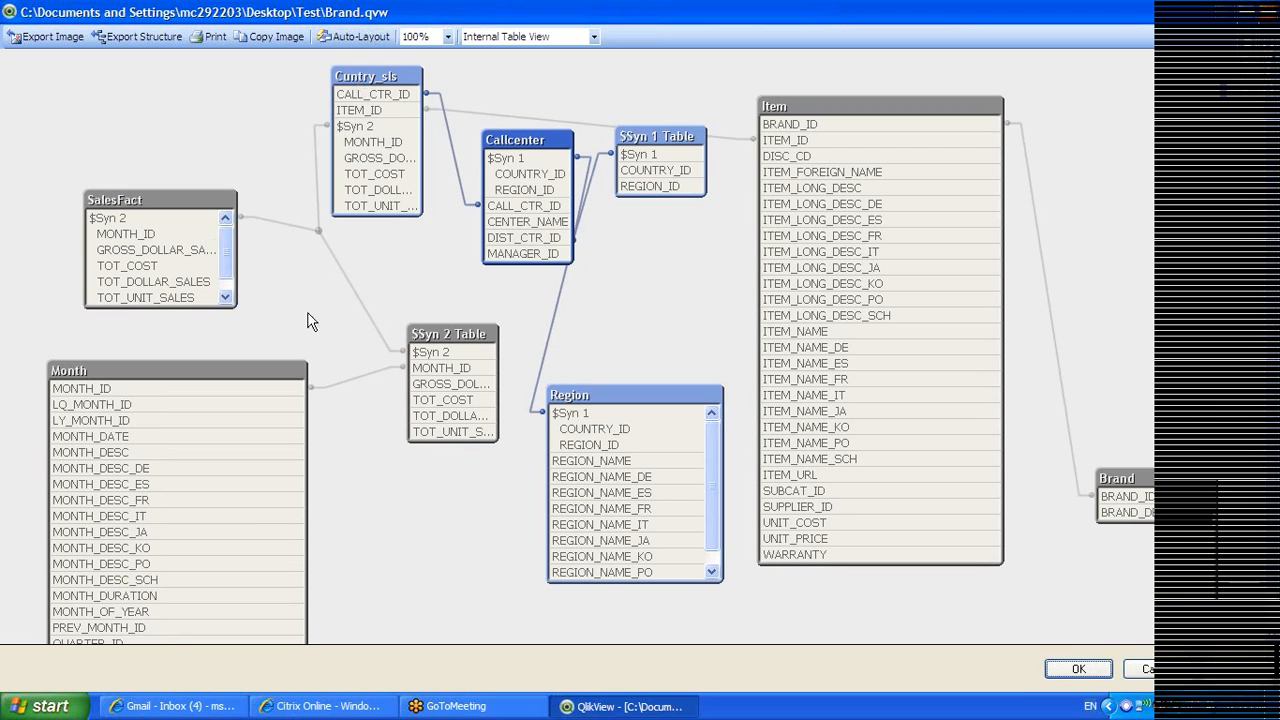
Examine the $Syn 2 key details in the SalesFact table and close the table viewer
mouse_move(194, 215)
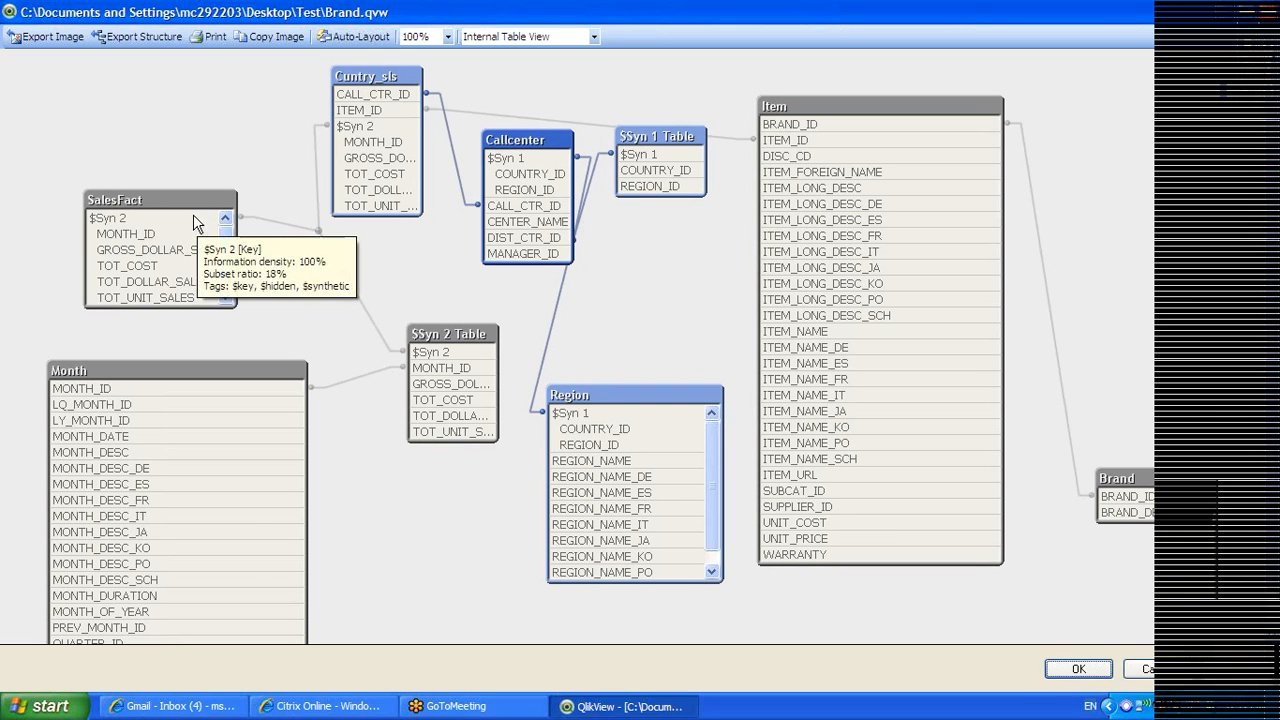
mouse_move(377, 84)
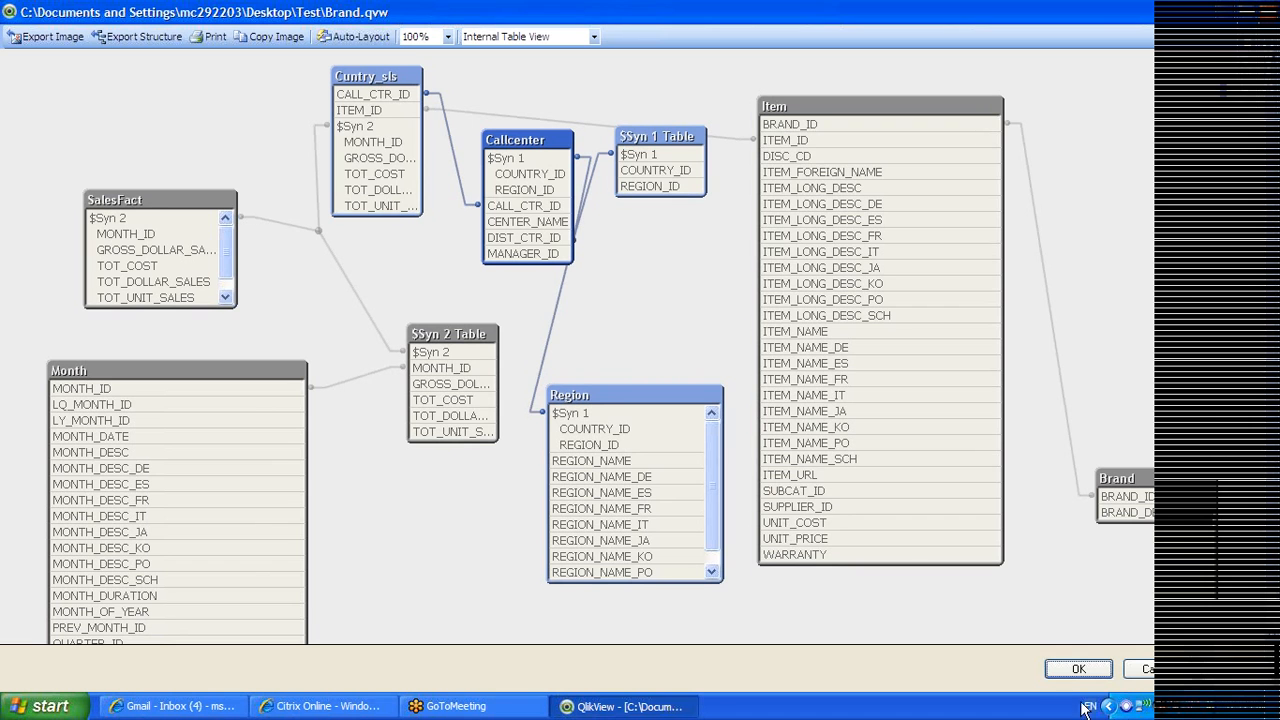
left_click(1074, 671)
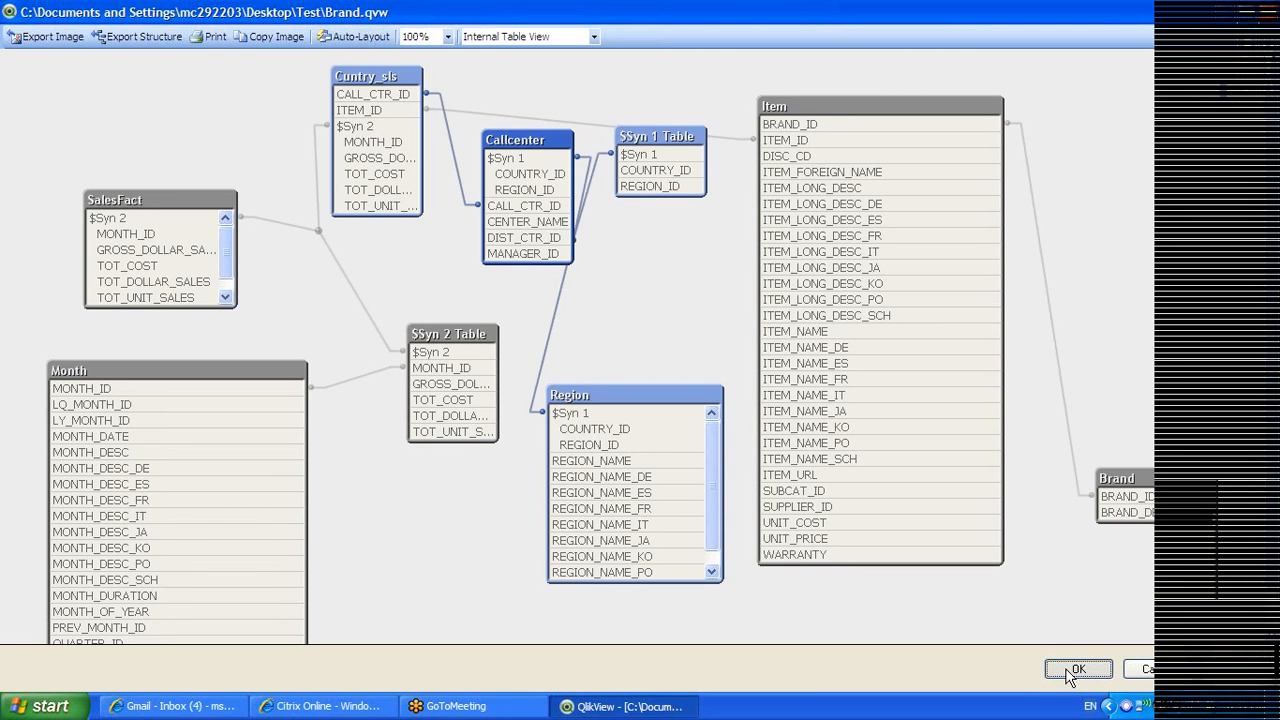
In the load script's Region section, add the alias "REG" after the REGION_ID field
key("ctrl+e")
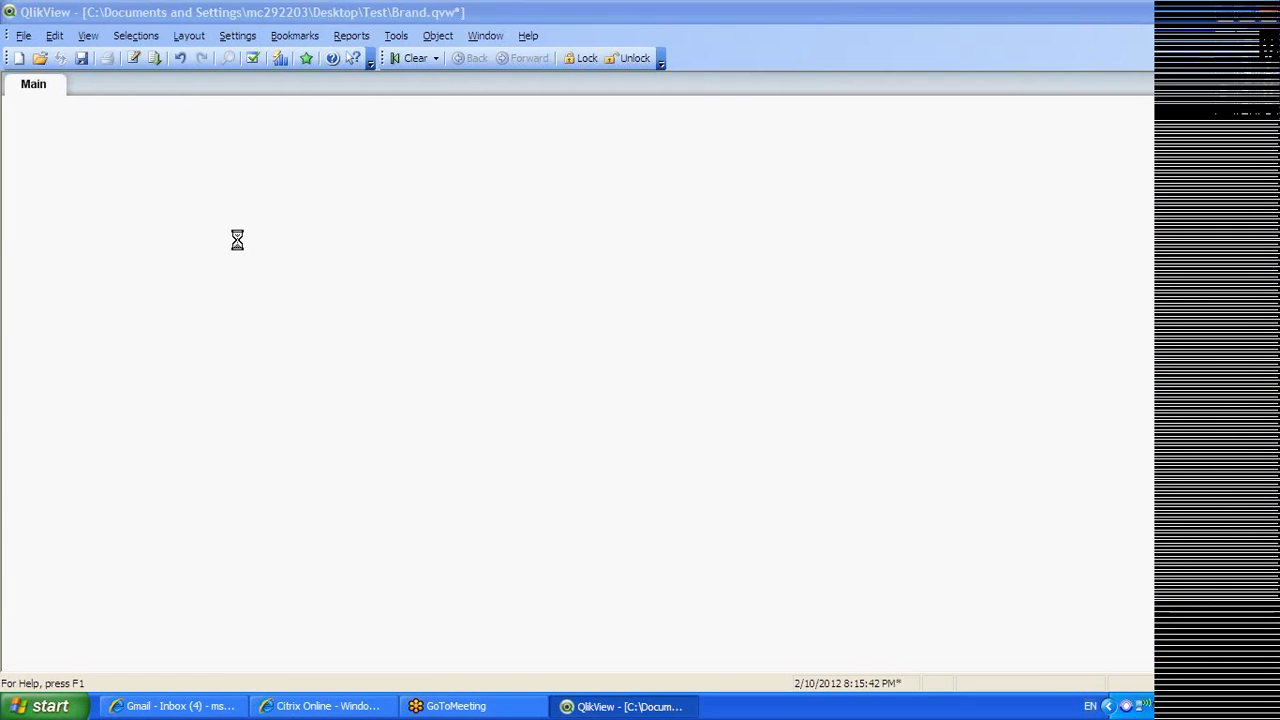
mouse_move(1253, 373)
left_mouse_down()
mouse_move(1253, 350)
mouse_move(1253, 365)
left_mouse_up()
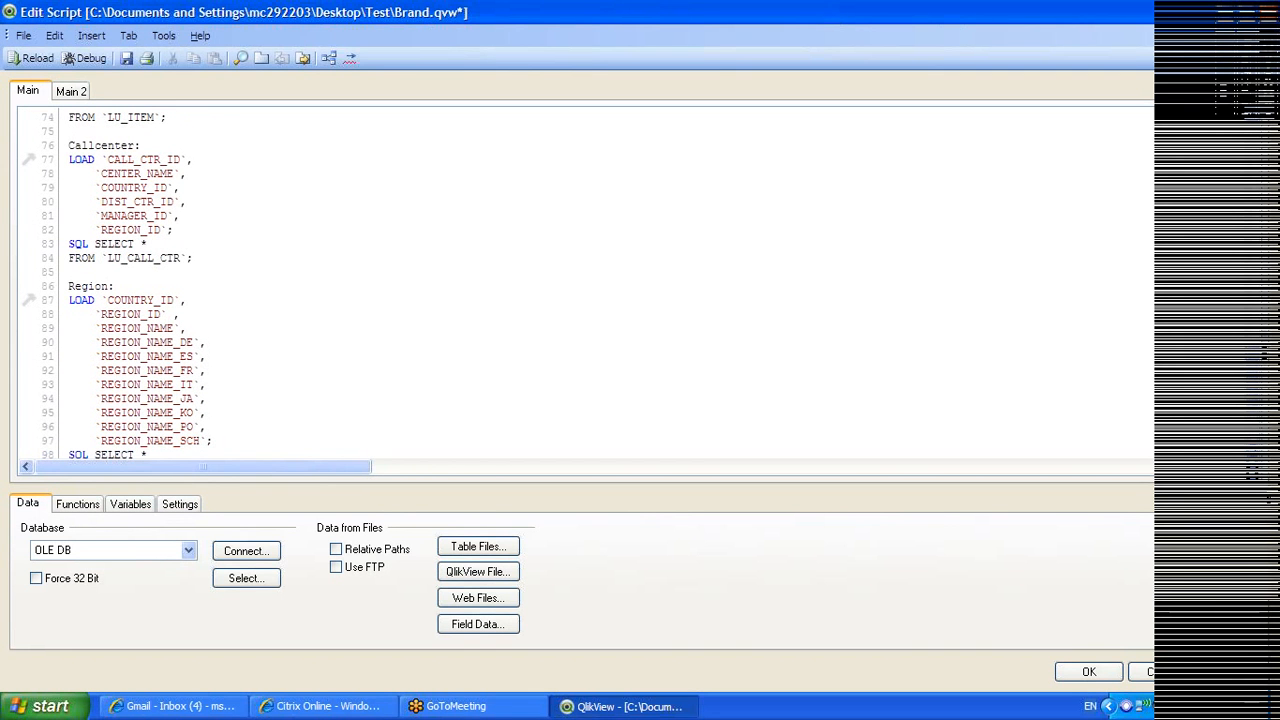
type("\"REG")
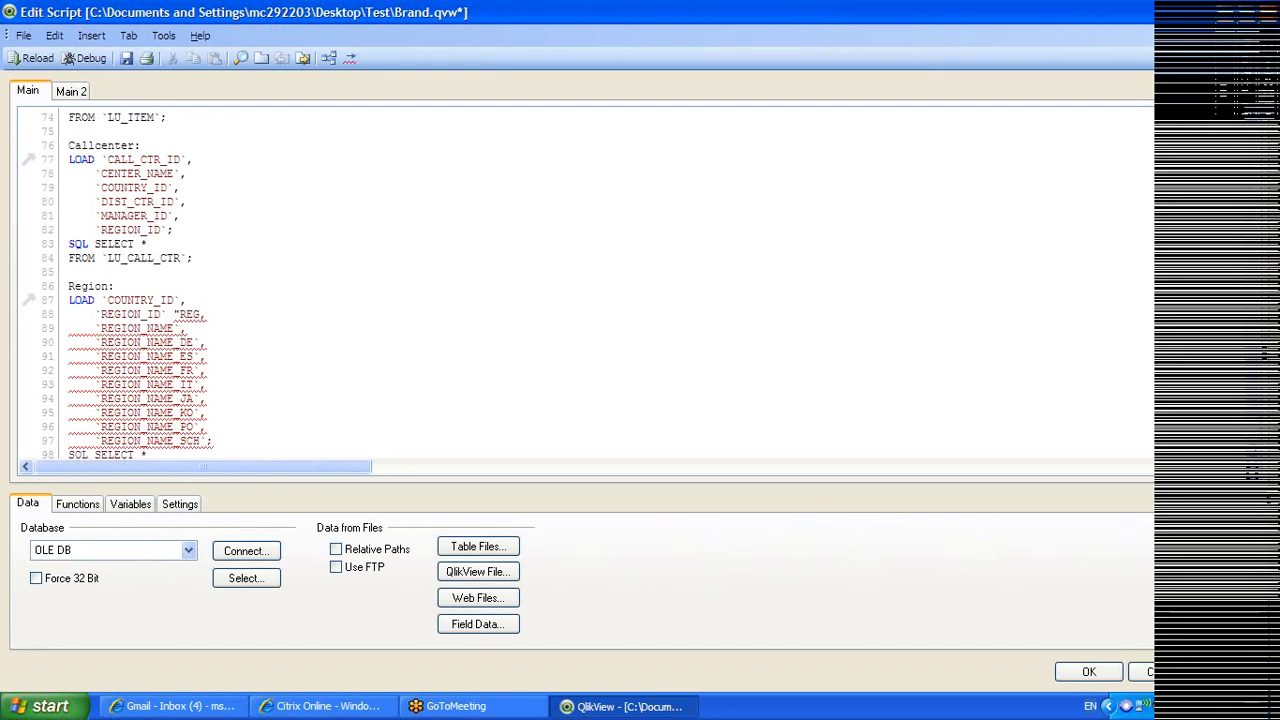
type("\"")
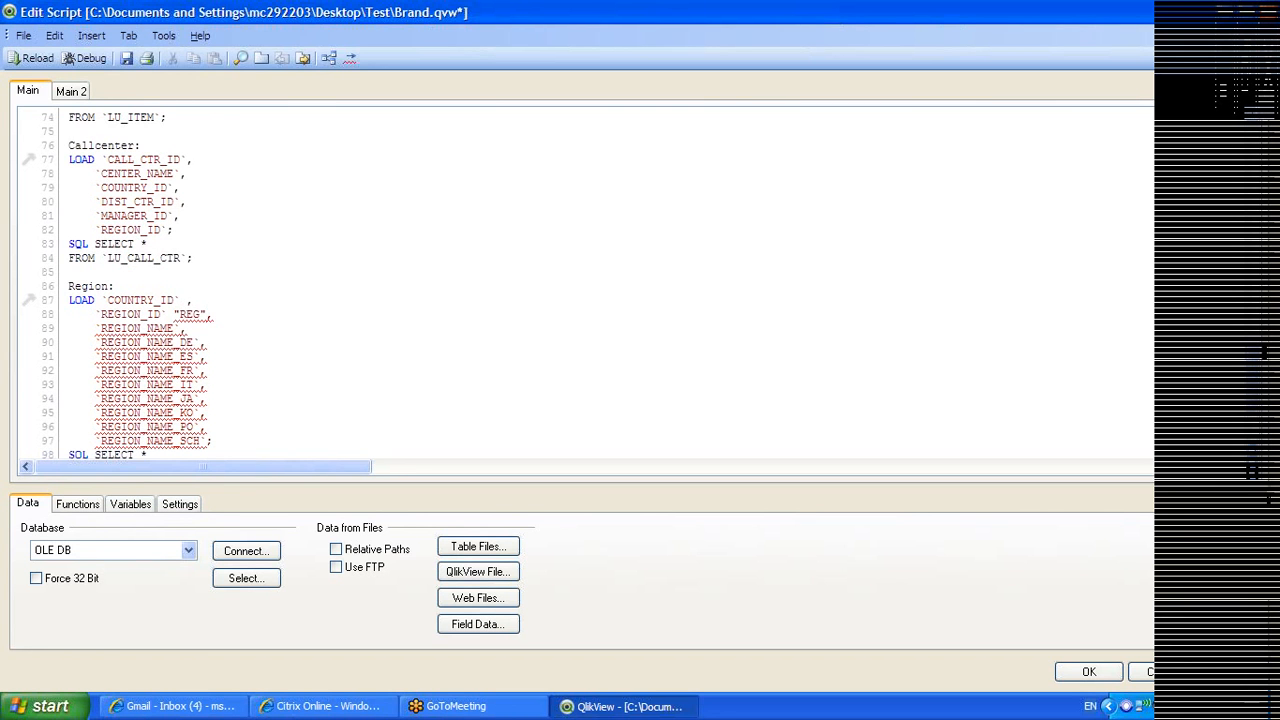
Add the alias "Cntry" after the COUNTRY_ID field in the Region load
type("\"Coun")
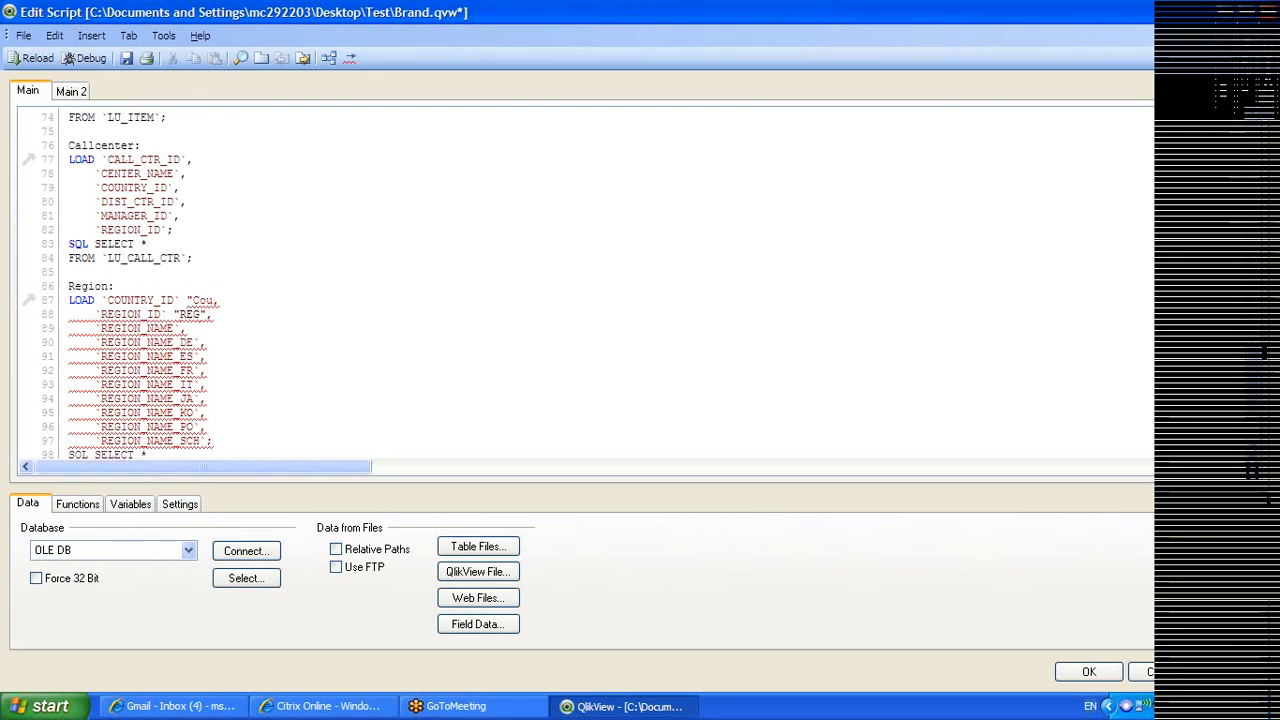
key("BackSpace")
key("BackSpace")
key("BackSpace")
type("ntry")
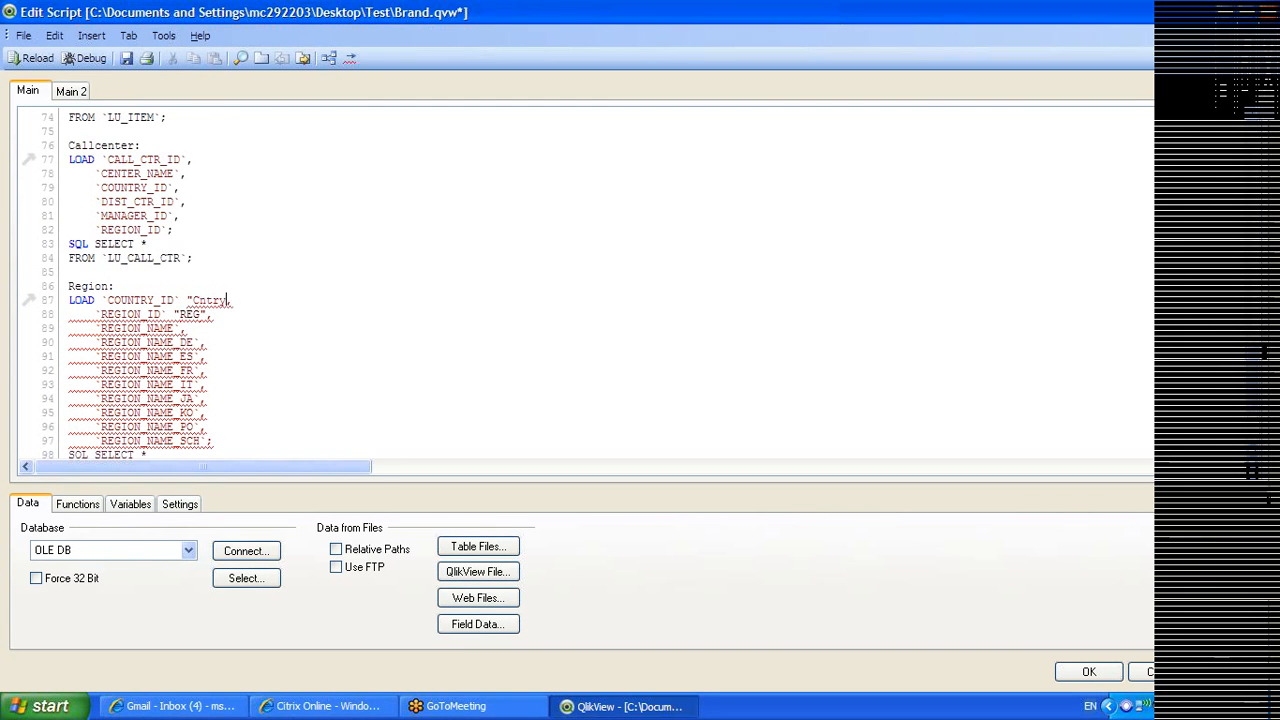
type("\"")
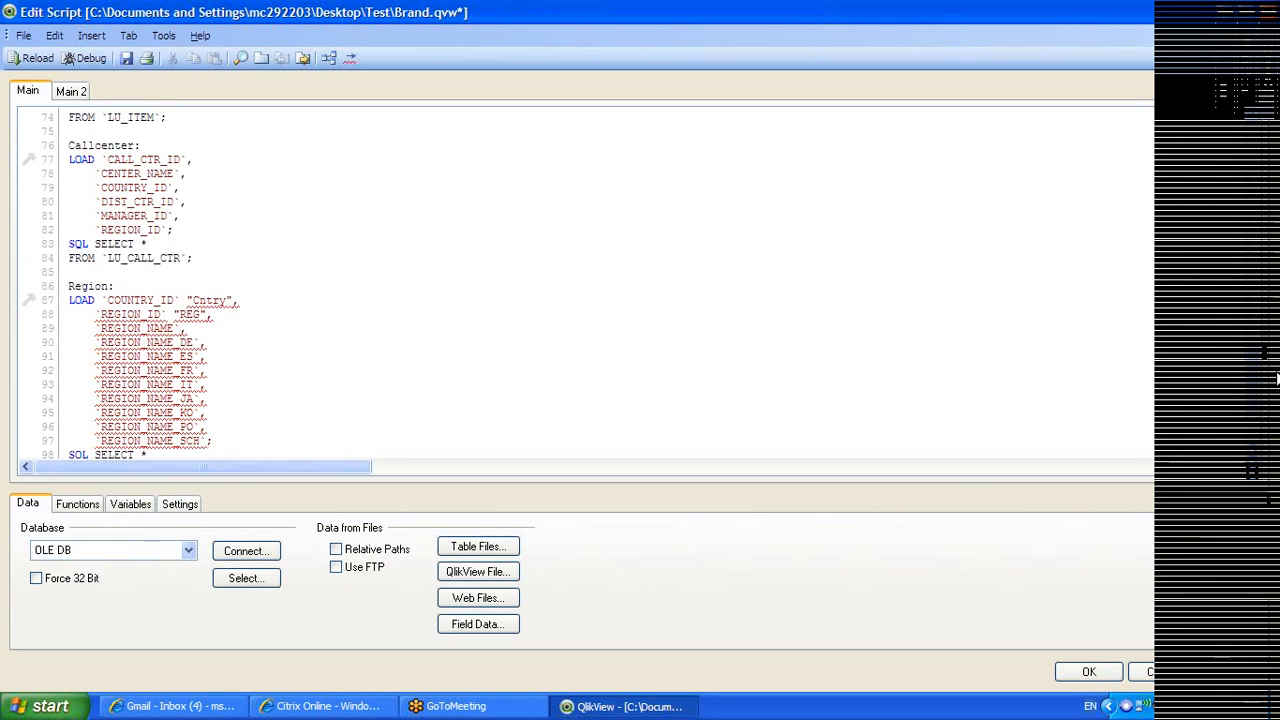
Add the alias "Mnth" after the LQ_MONTH_ID field in the Month load at the start of the script
scroll(1251, 366, "up", 1)
left_click_drag(1251, 366, 1168, 136)
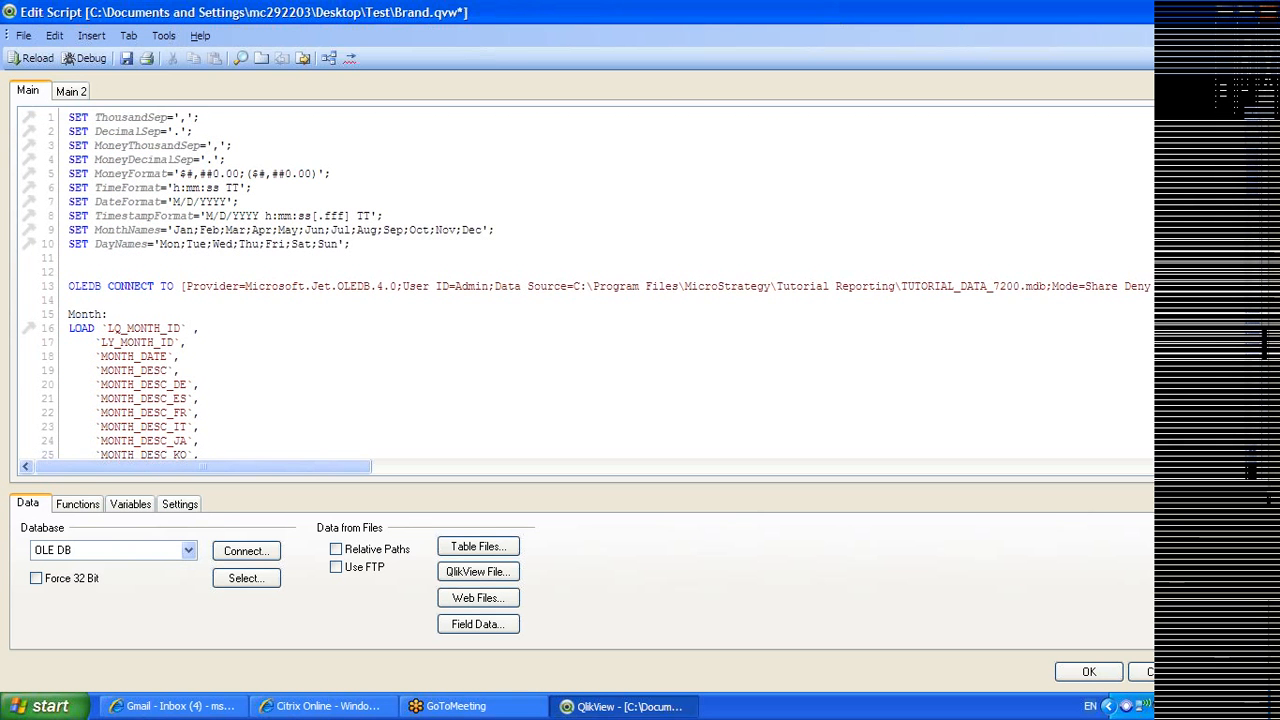
type("\"Mnth")
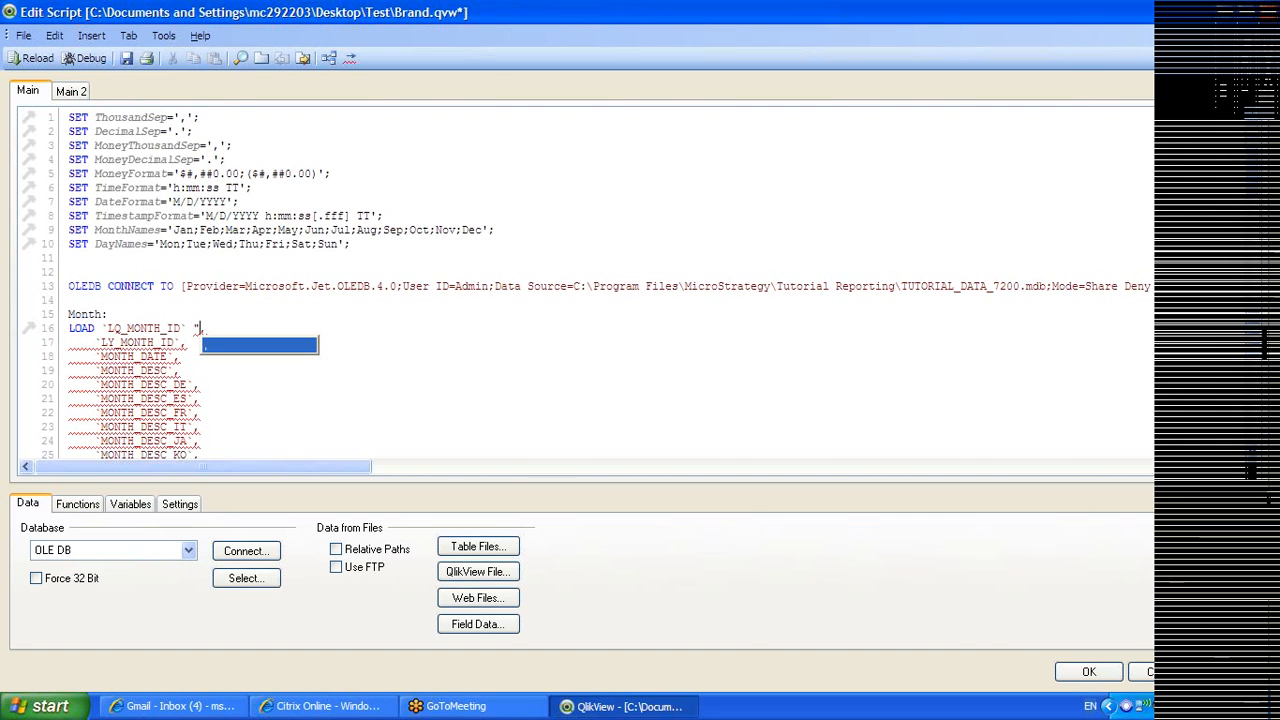
type("\"")
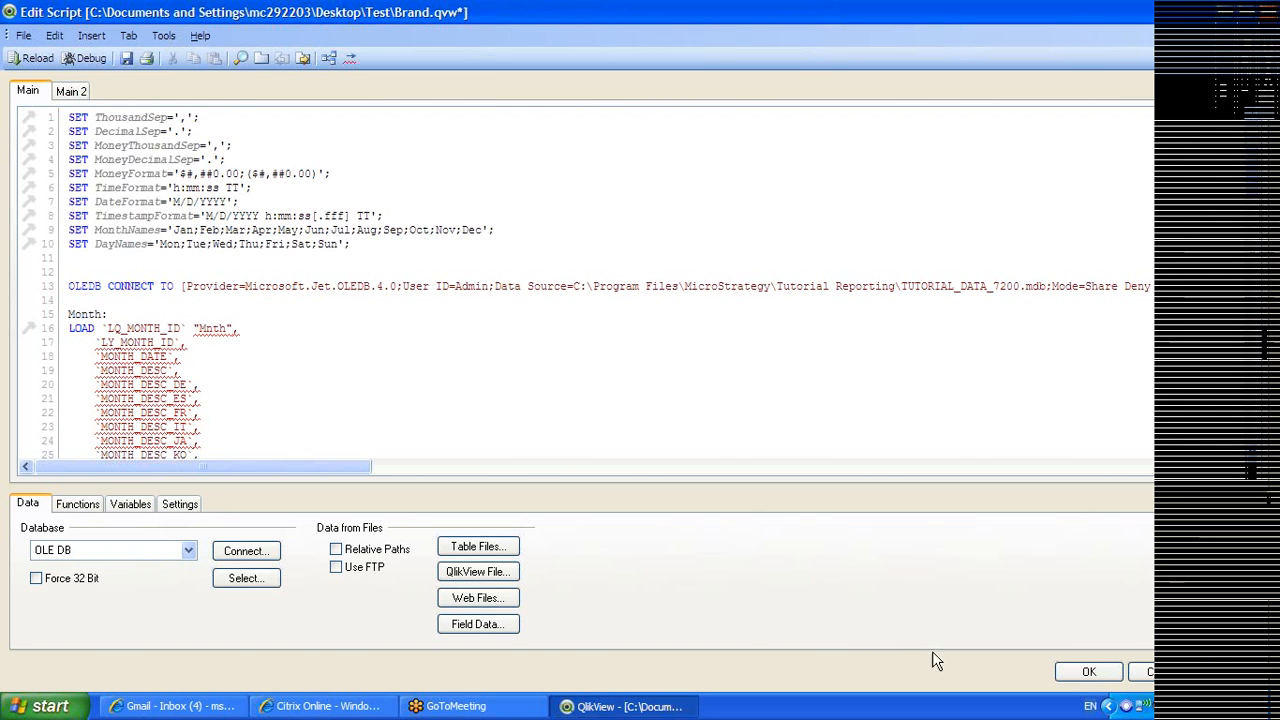
Save the script with the new aliases, reload the data and dismiss the script error dialogs
left_click(126, 59)
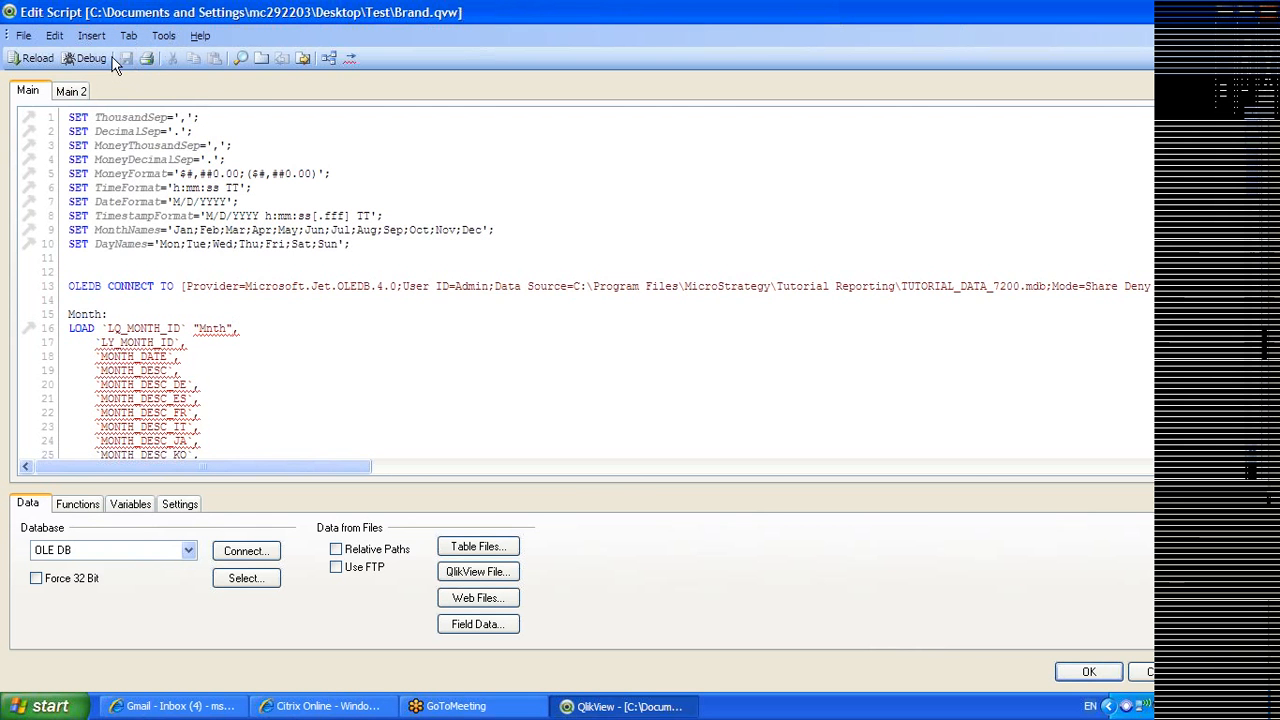
left_click(45, 57)
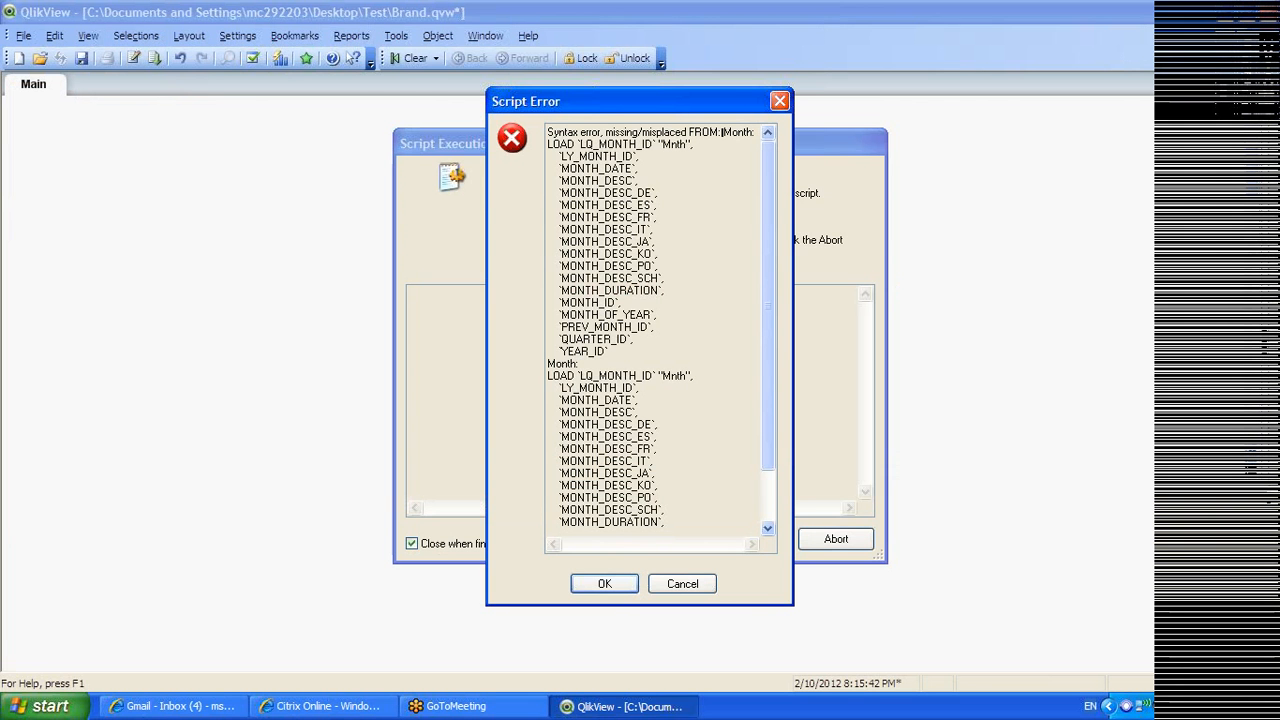
left_click(628, 591)
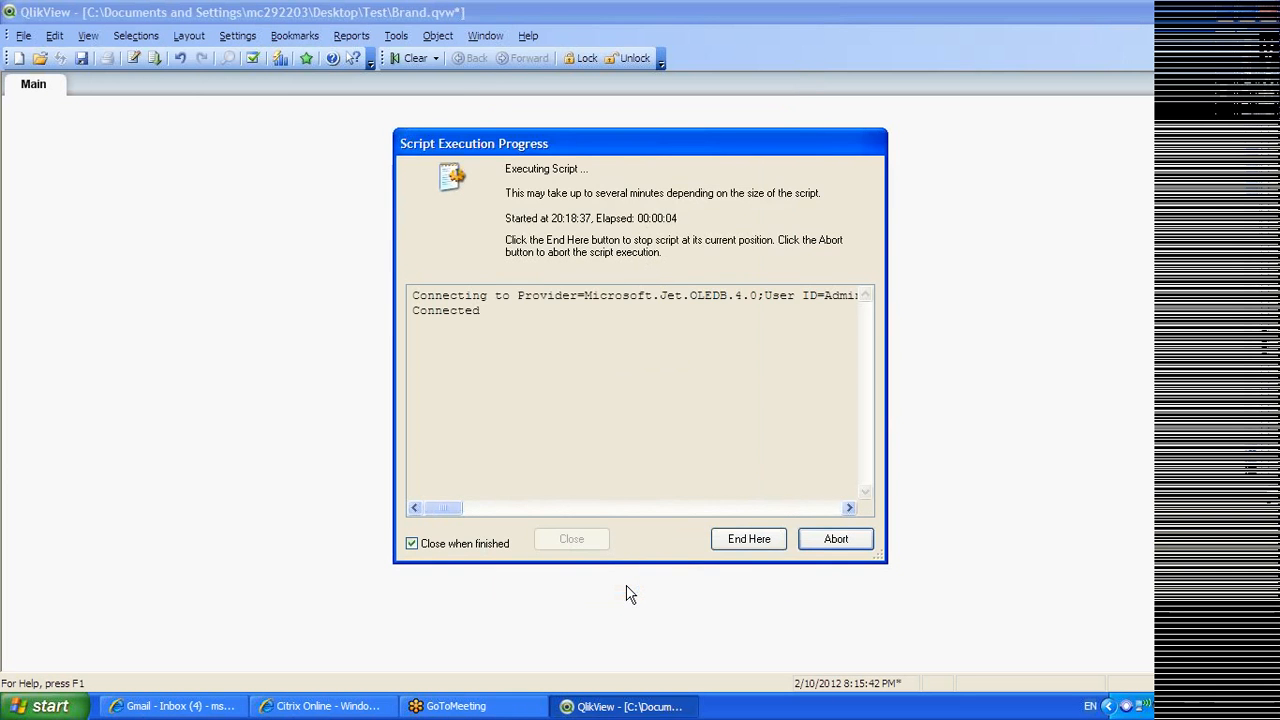
left_click(682, 551)
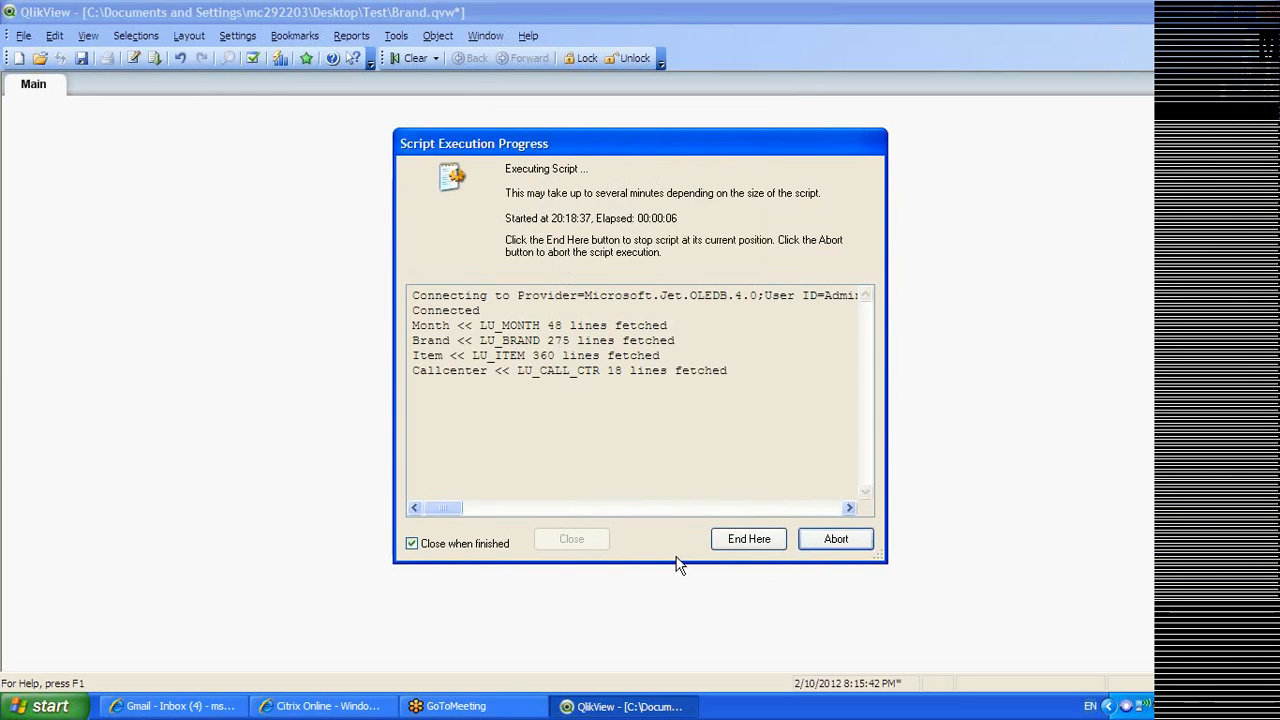
left_click(670, 383)
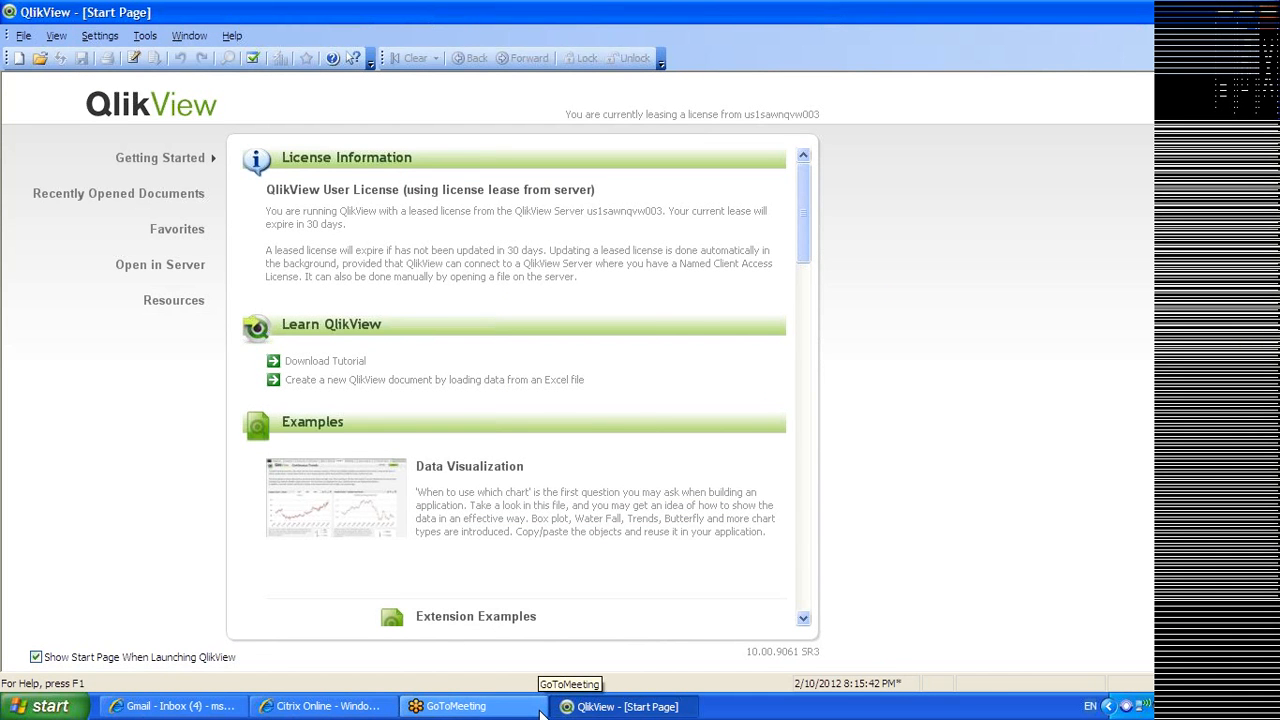
Reopen the Brand document from the Test folder on the desktop and open its load script
left_click(560, 706)
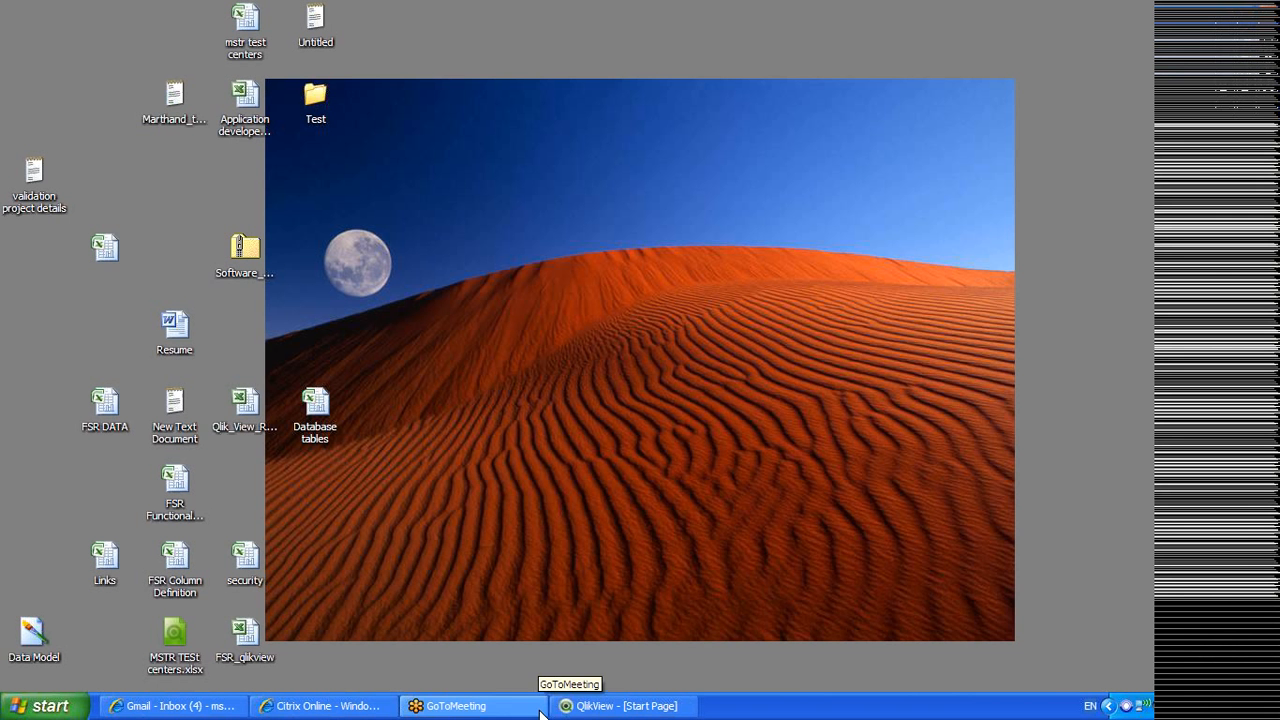
double_click(318, 102)
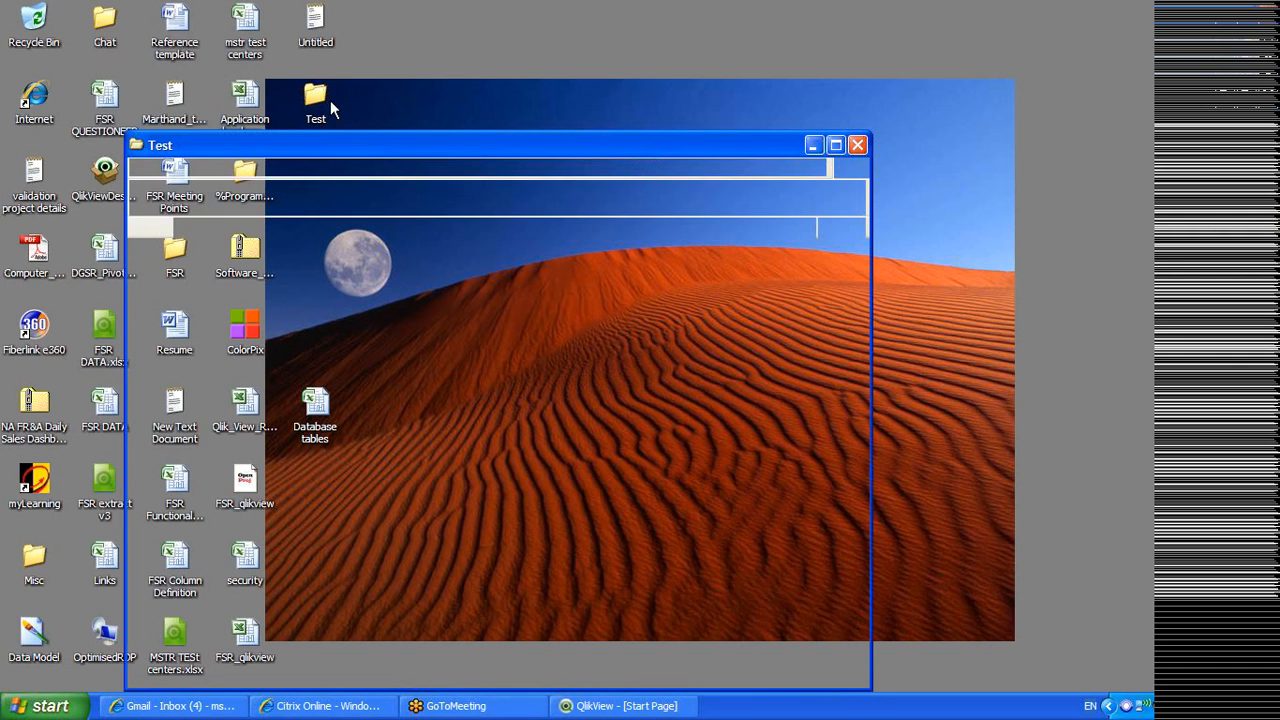
double_click(366, 150)
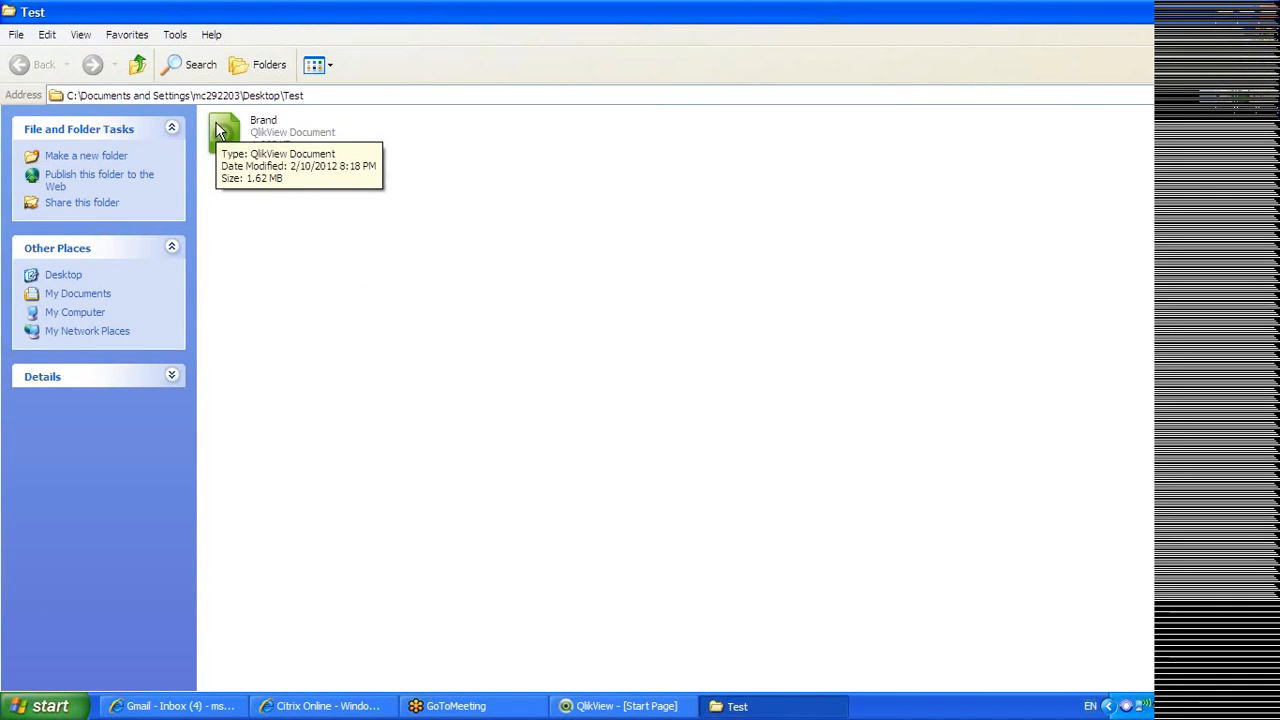
double_click(222, 130)
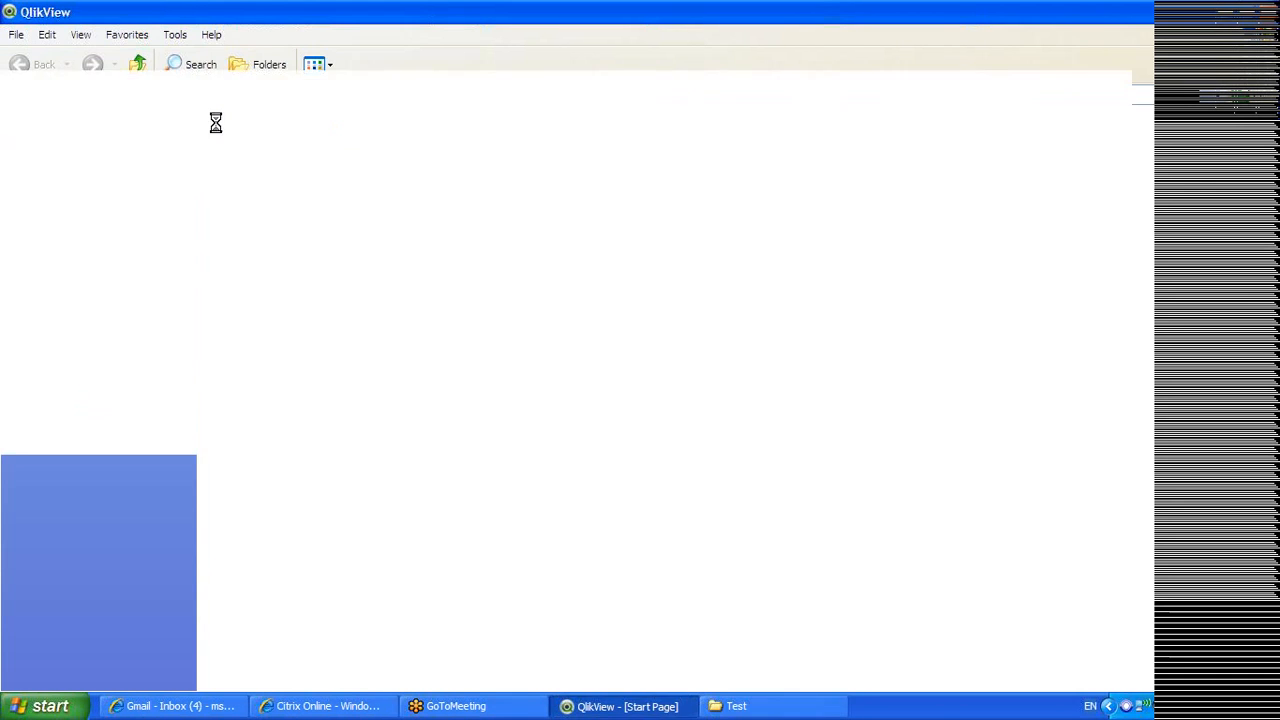
key("ctrl+e")
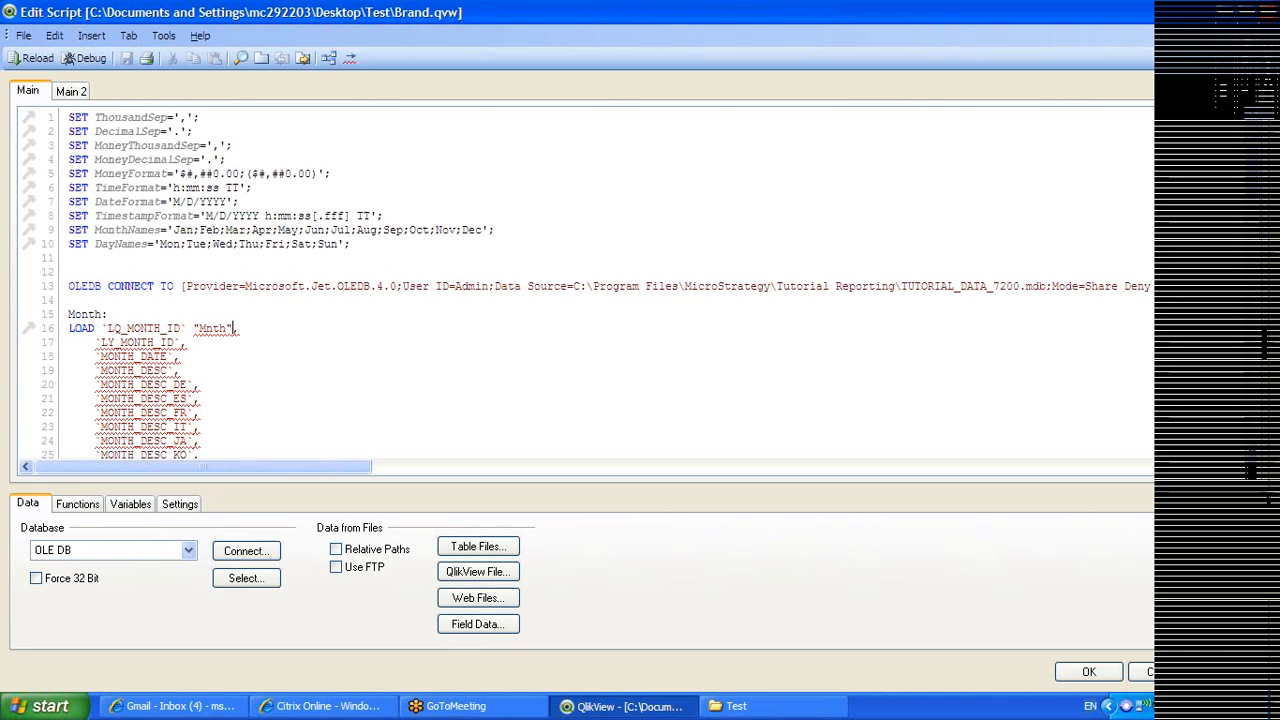
left_click_drag(107, 328, 68, 314)
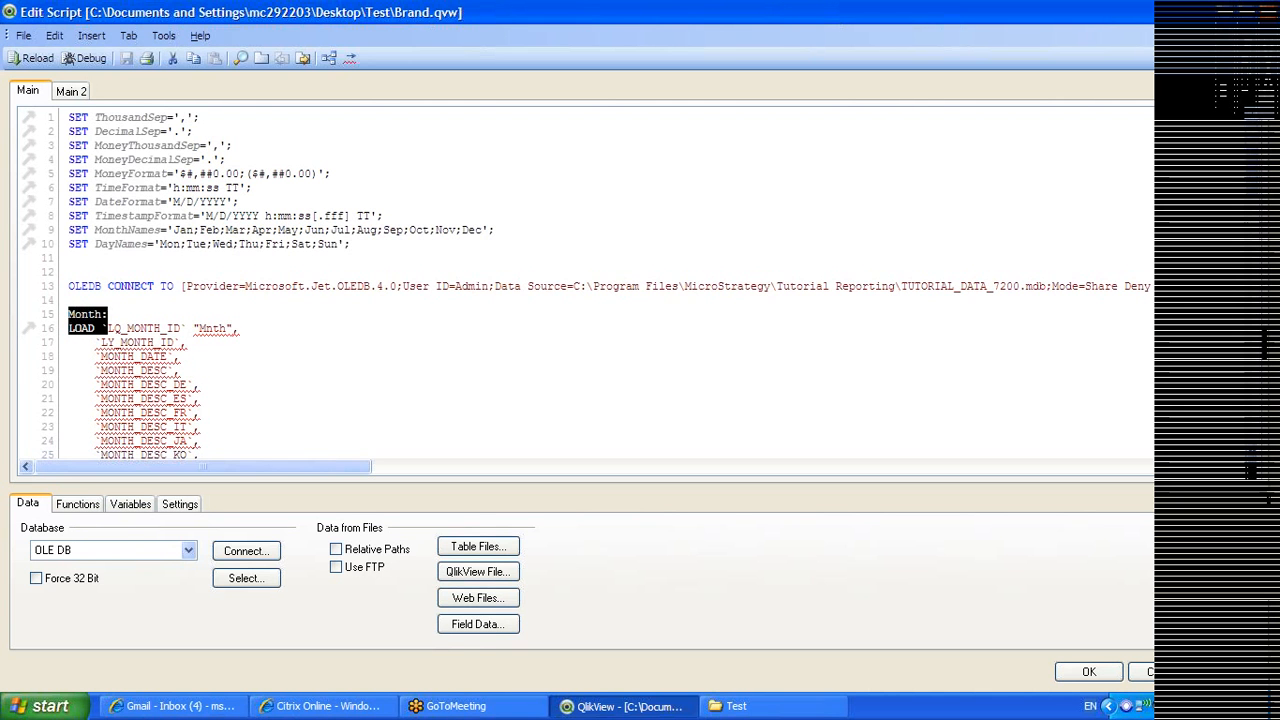
left_click(1250, 455)
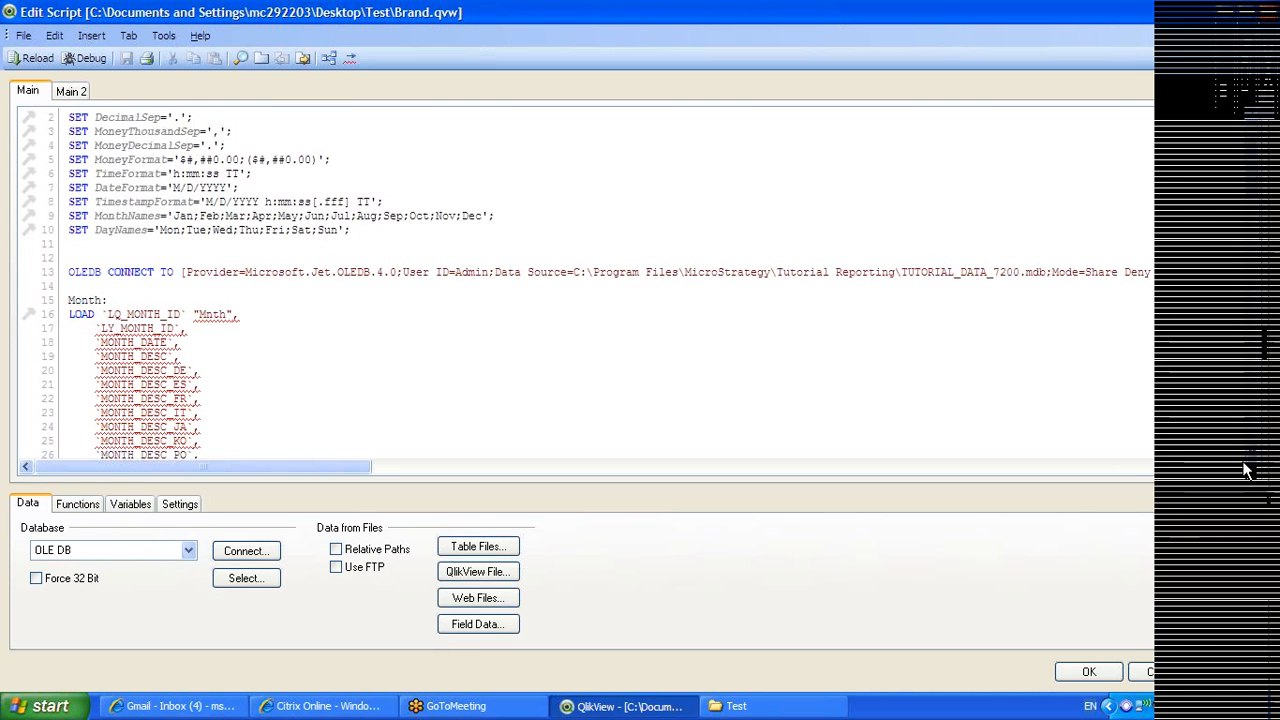
scroll(1253, 465, "down", 4)
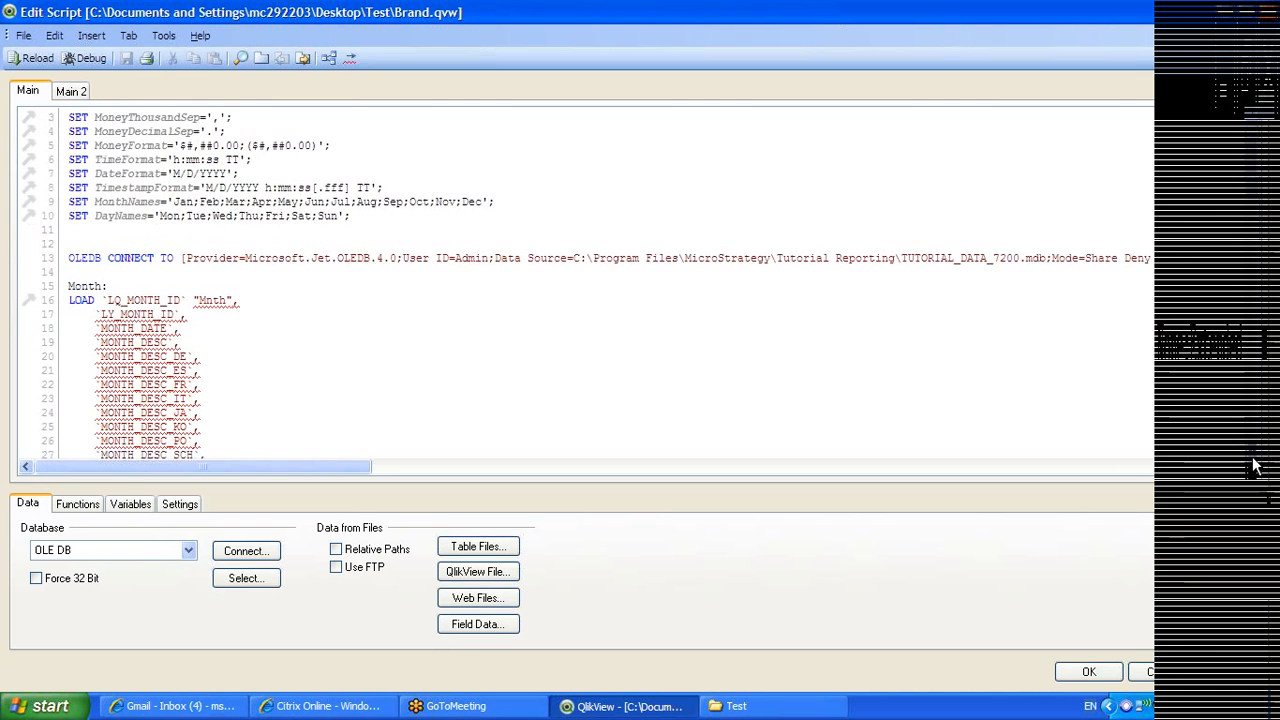
scroll(1253, 465, "down", 5)
left_click(69, 398)
type("s")
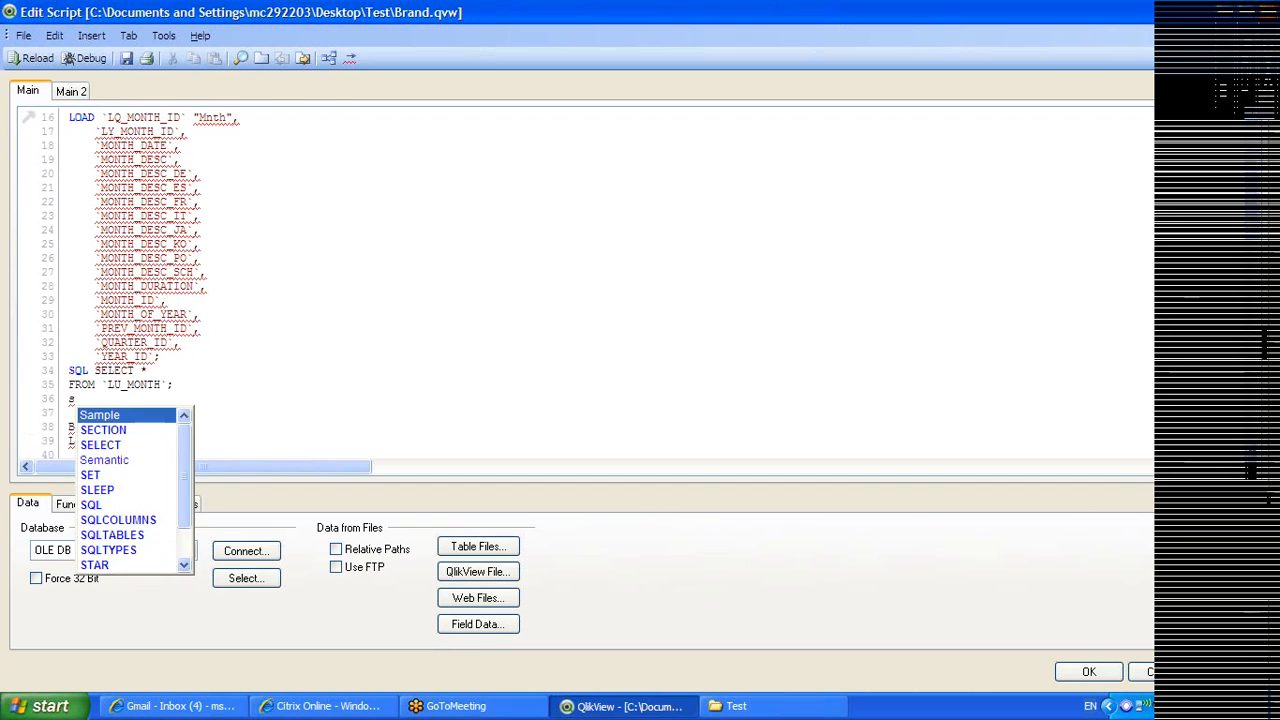
type("tore into (")
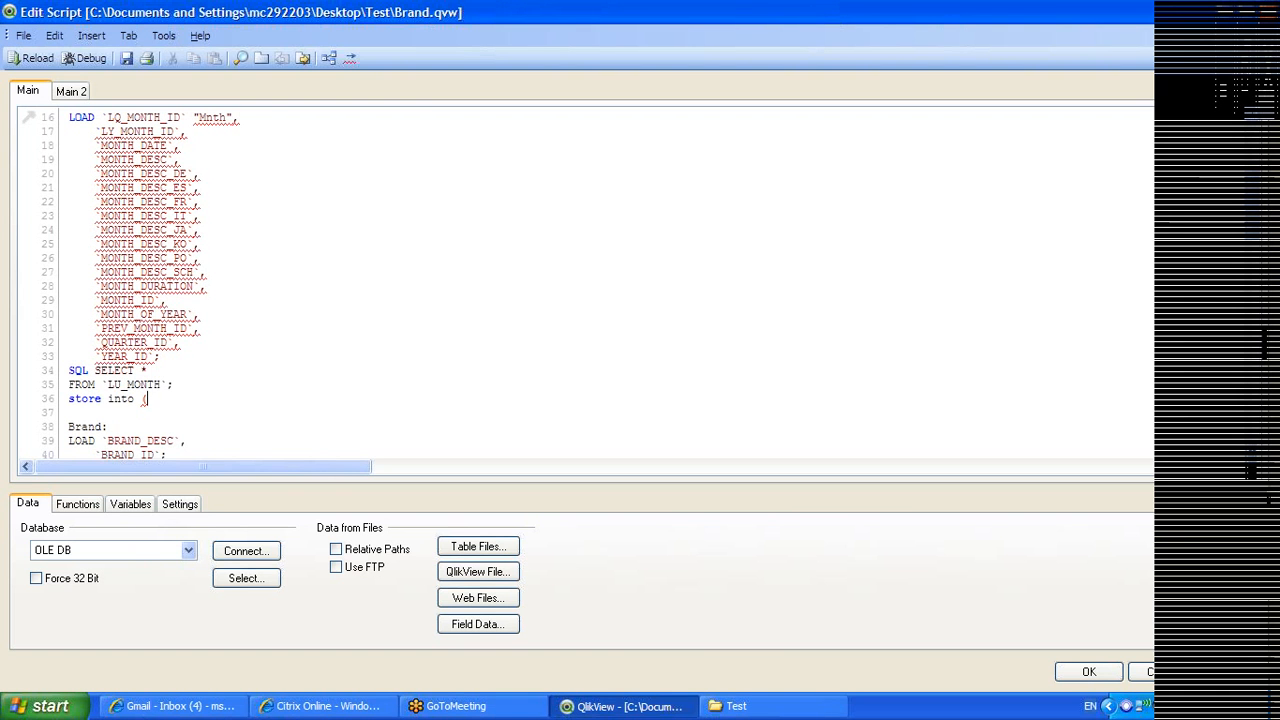
key("BackSpace")
key("BackSpace")
key("BackSpace")
key("BackSpace")
key("BackSpace")
key("BackSpace")
key("BackSpace")
key("BackSpace")
key("BackSpace")
key("BackSpace")
key("BackSpace")
key("BackSpace")
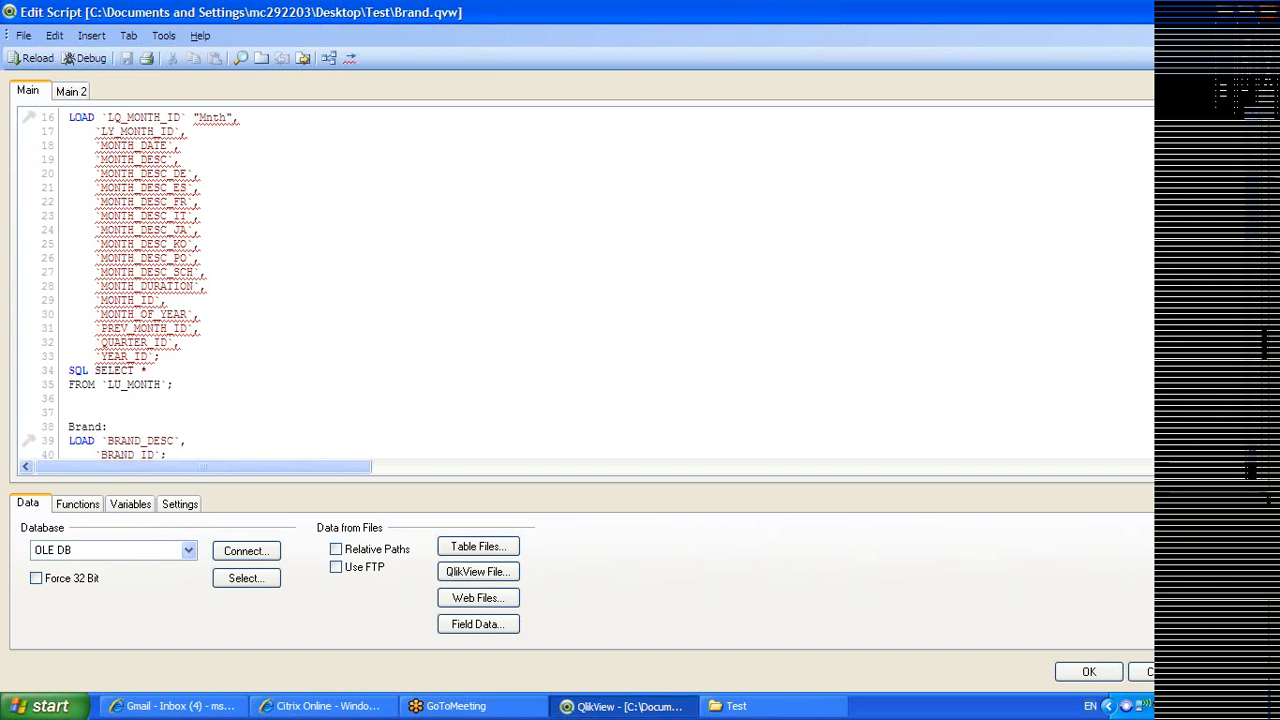
scroll(1248, 130, "up", 1)
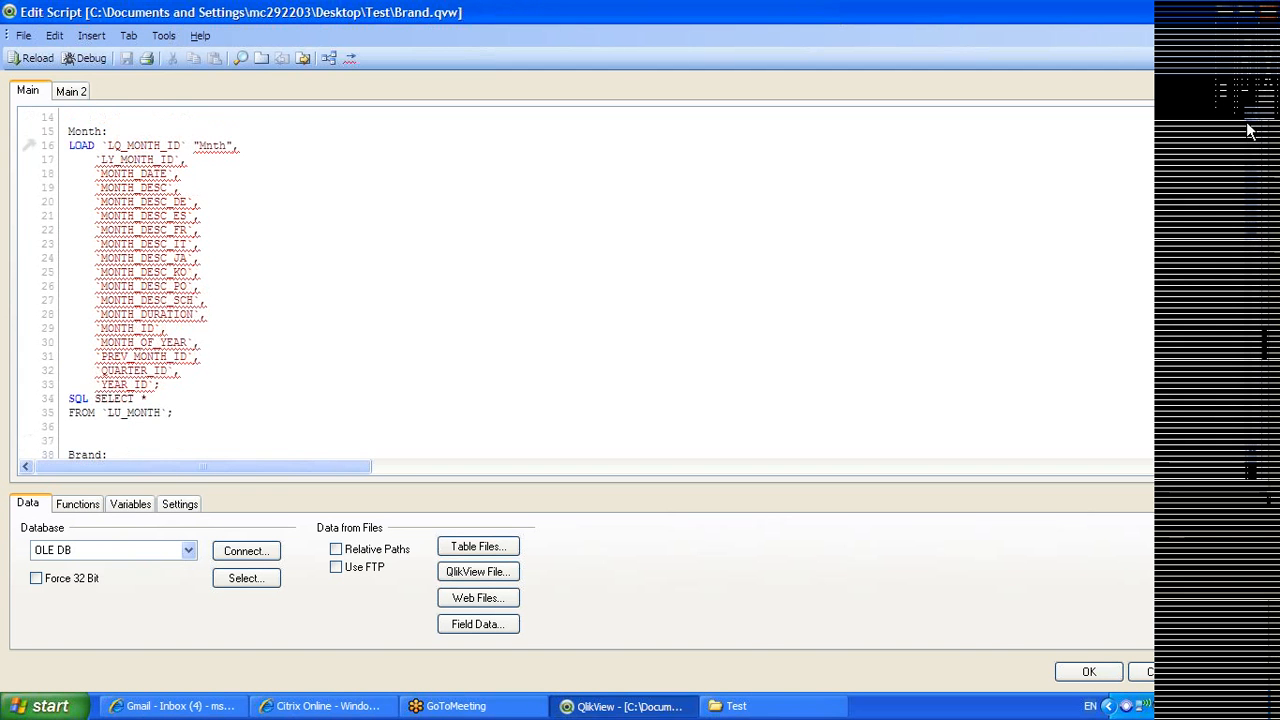
scroll(1248, 130, "up", 1)
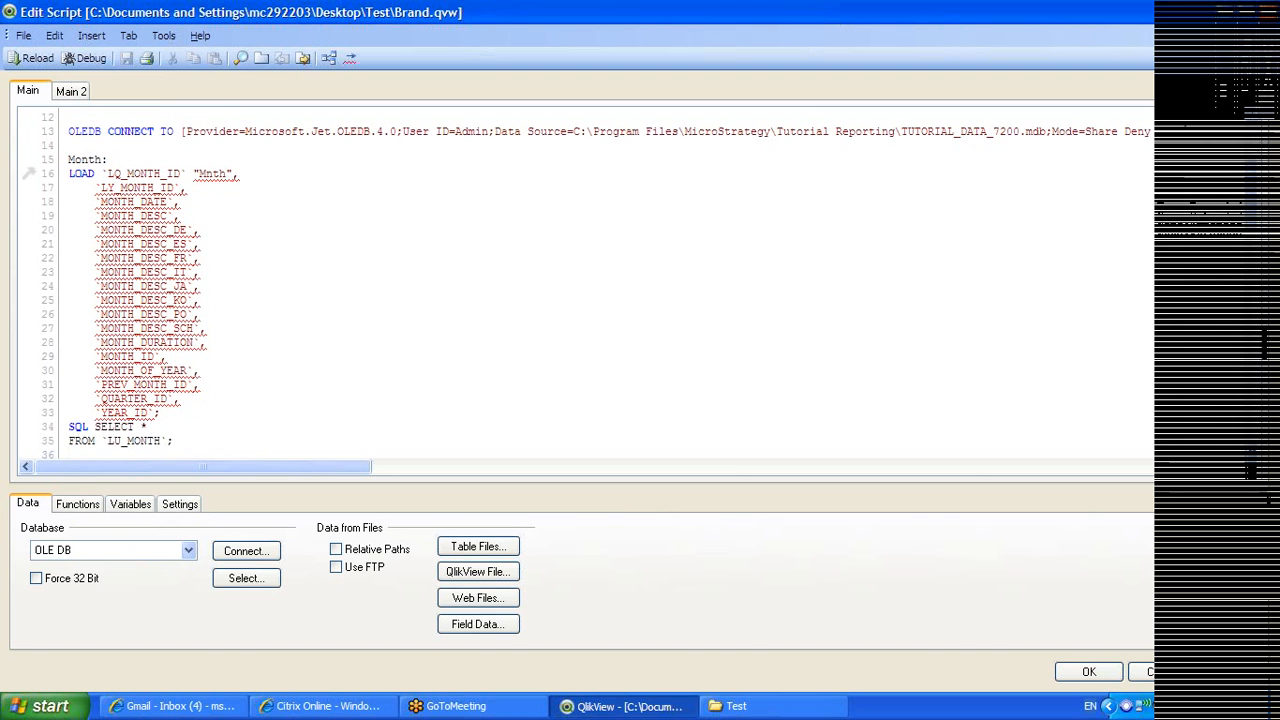
Change the quotes around the Mnth alias of LQ_MONTH_ID in the Month load from double to single
key("BackSpace")
type("'")
key("Left")
key("Left")
key("Left")
key("Left")
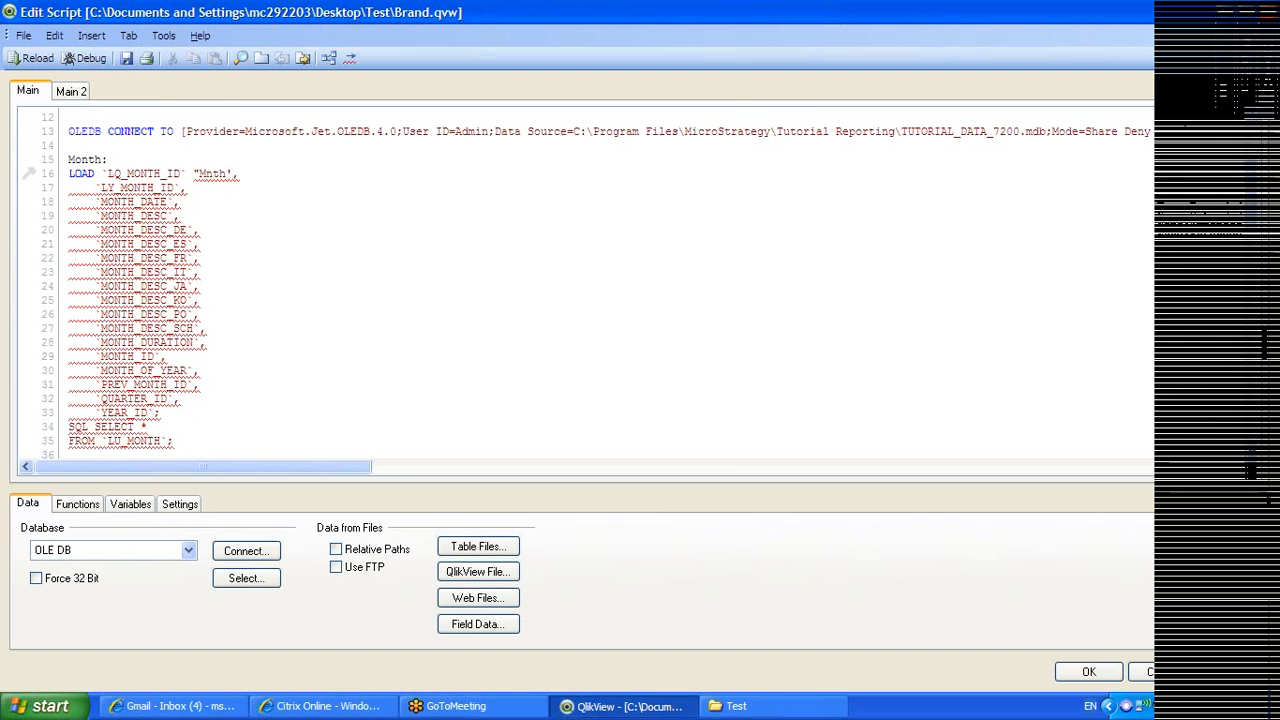
key("BackSpace")
type("'")
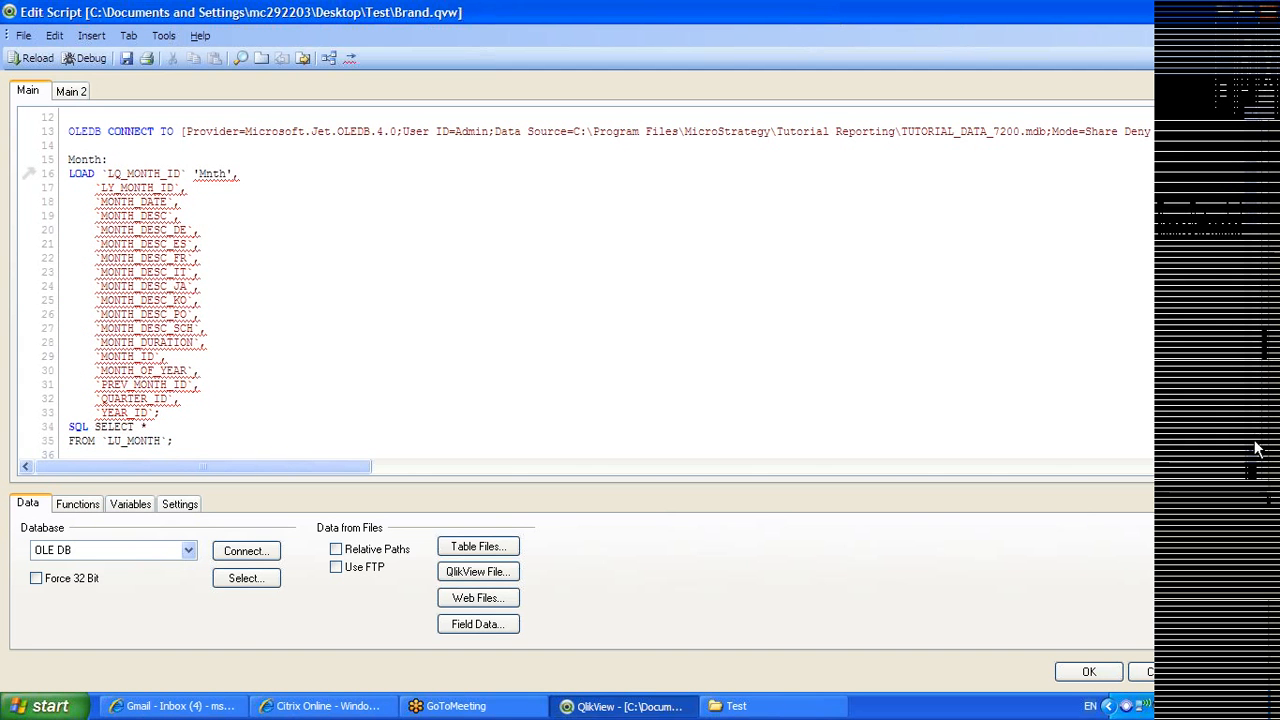
Change the quotes around the Cntry alias of COUNTRY_ID in the Region load to single quotes
scroll(1258, 458, "down", 2)
scroll(1258, 458, "down", 7)
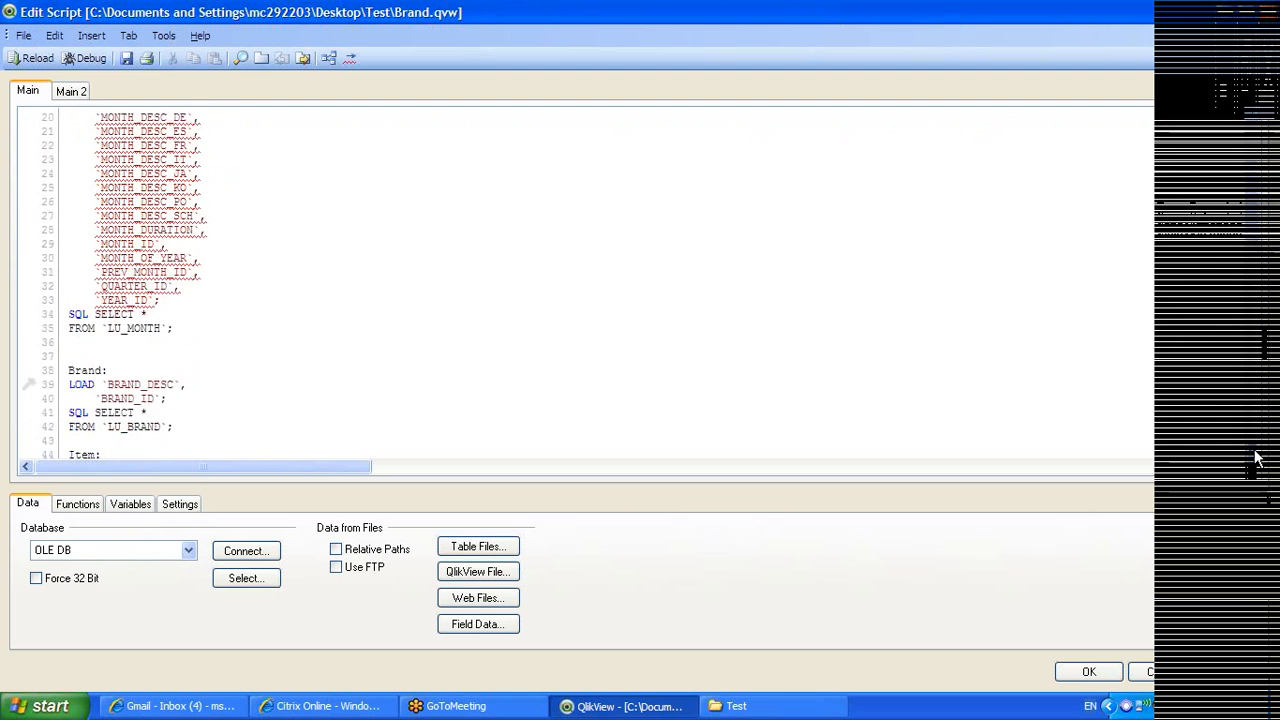
scroll(1258, 458, "down", 3)
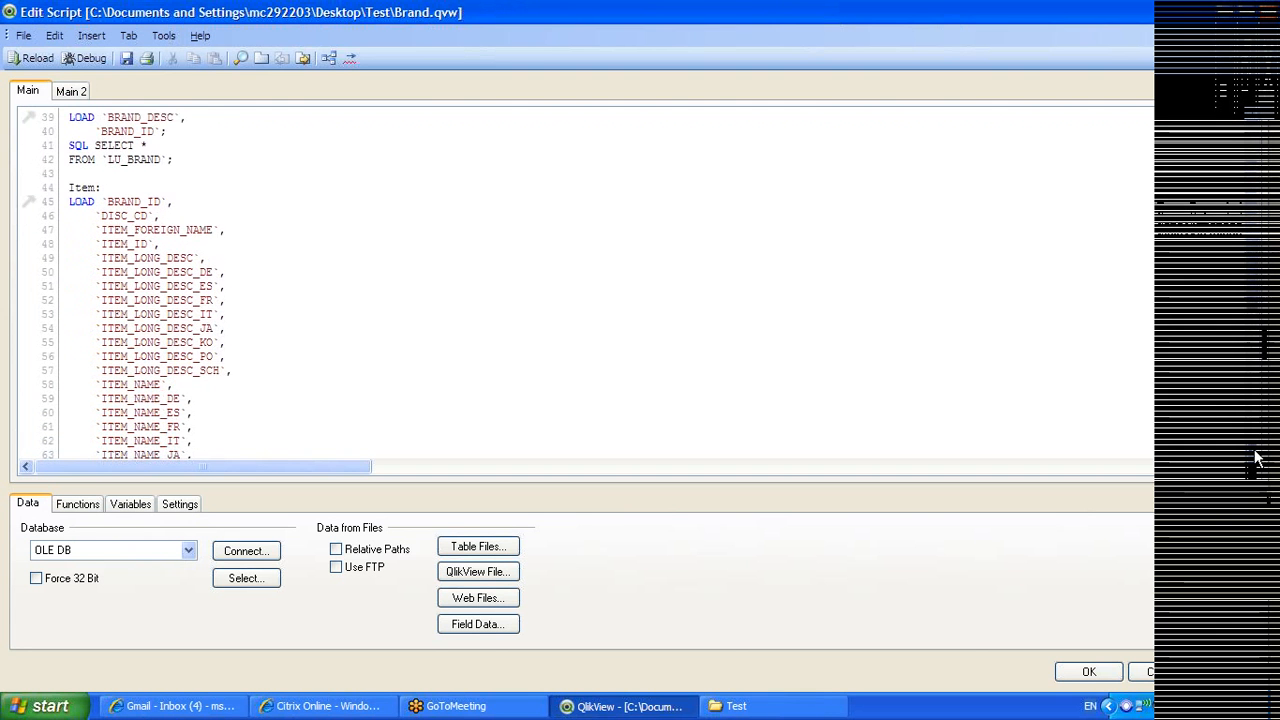
scroll(1258, 458, "down", 7)
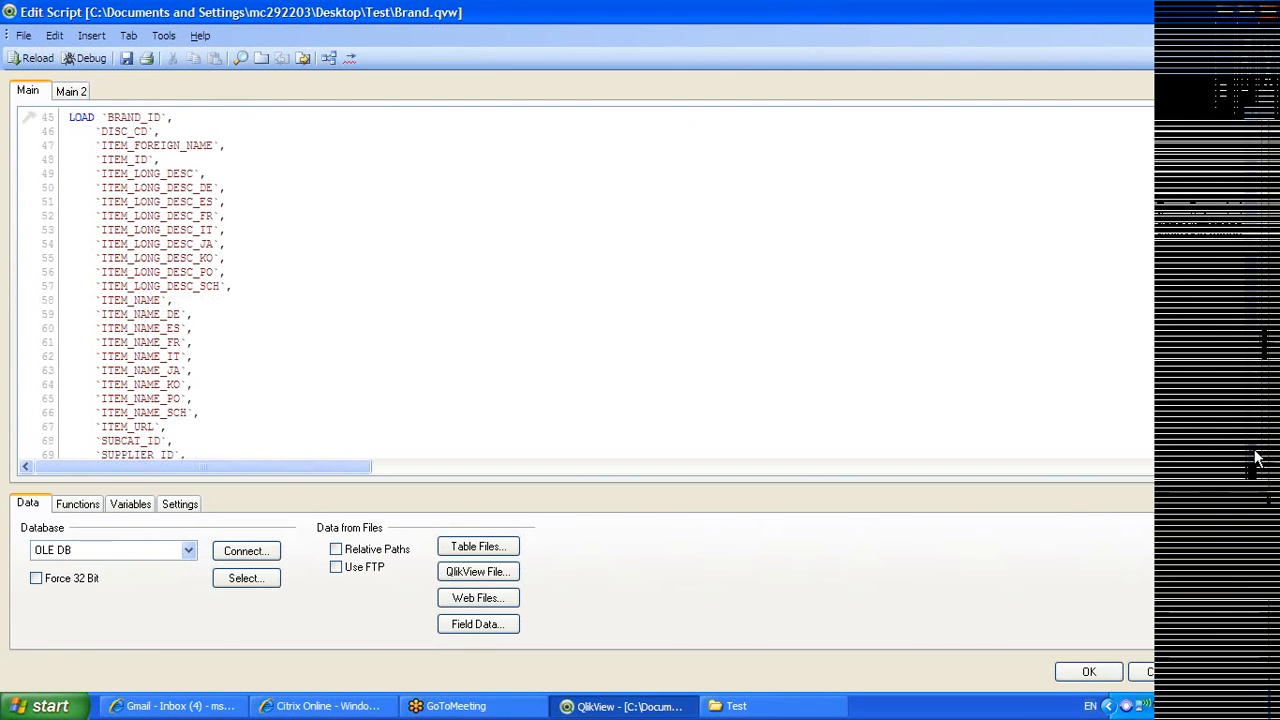
scroll(1258, 458, "down", 4)
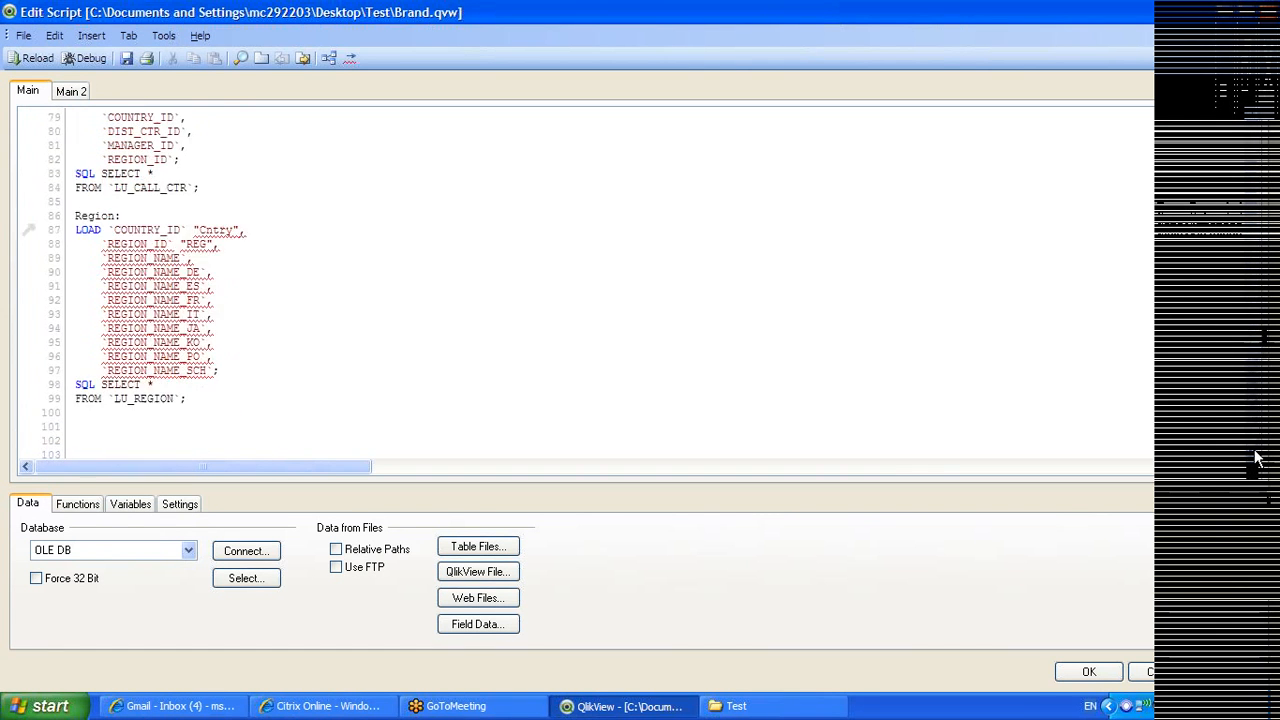
key("BackSpace")
type("'")
key("Left")
key("Left")
key("Left")
key("Left")
key("Left")
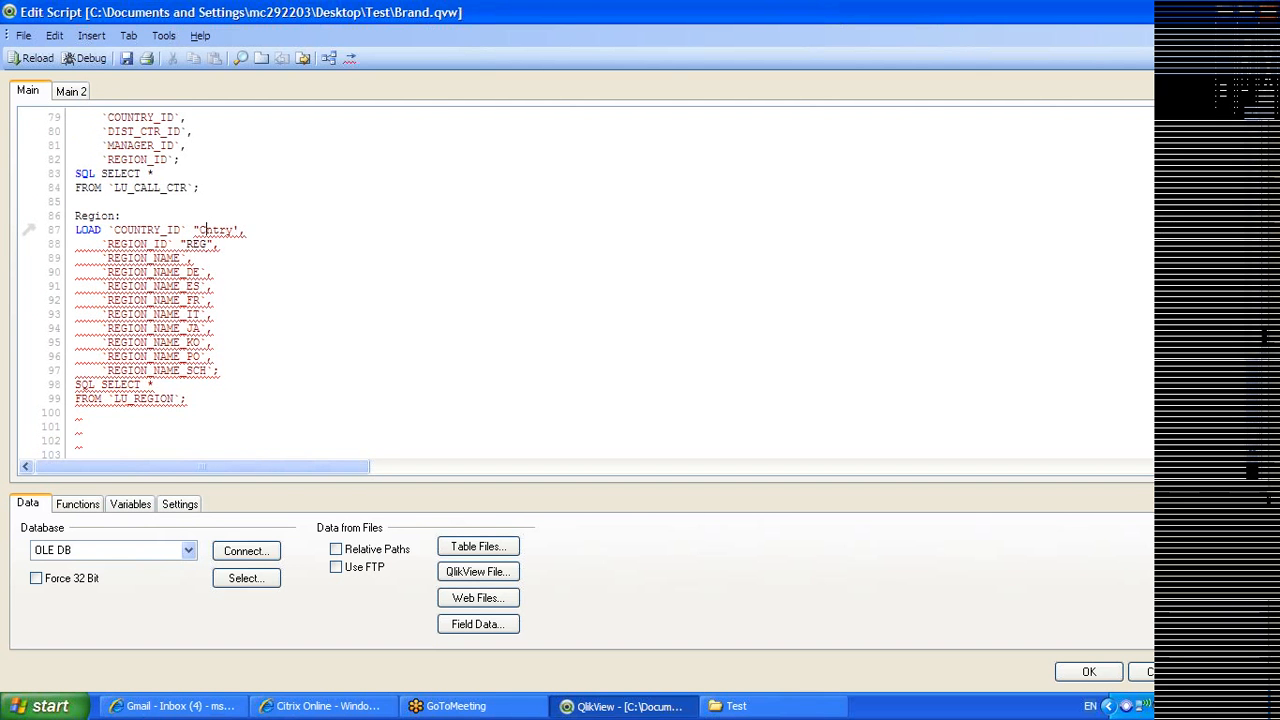
key("Left")
key("BackSpace")
type("'")
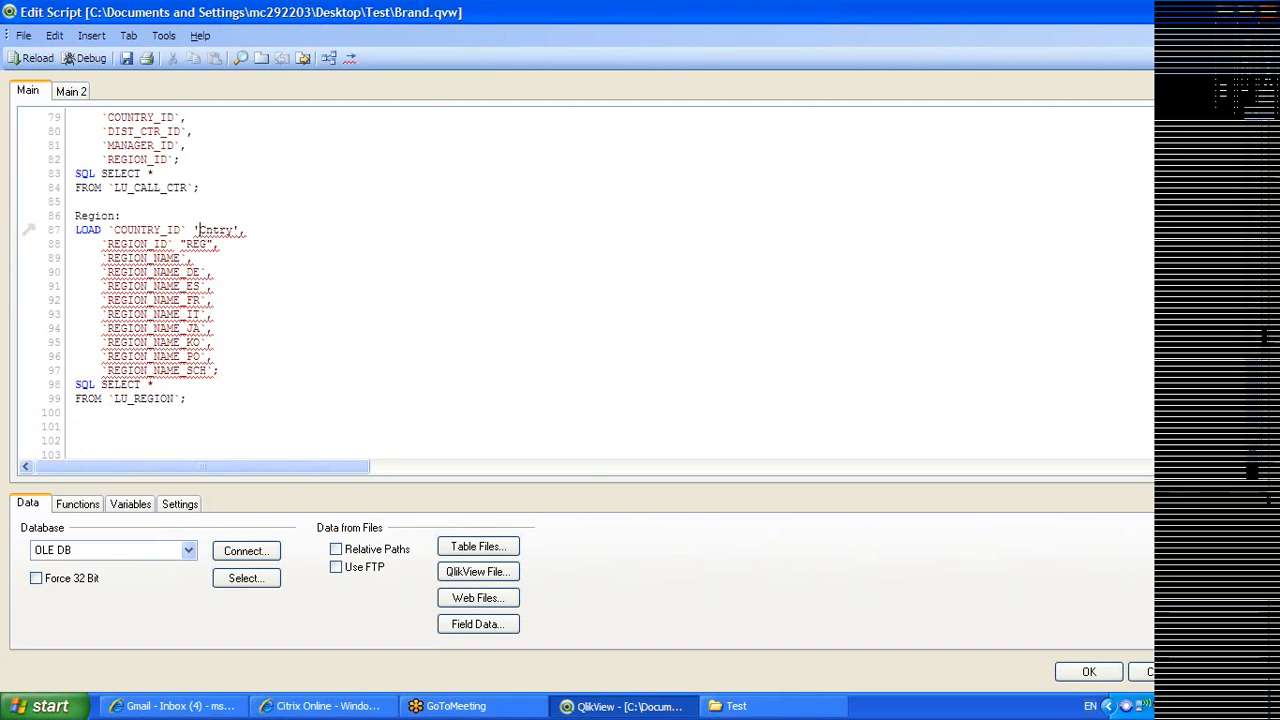
Change the quotes around the REG alias of REGION_ID in the Region load to single quotes
key("Down")
key("Right")
key("Right")
key("BackSpace")
key("Left")
key("Left")
key("Left")
key("BackSpace")
type("'")
key("Right")
key("Right")
key("Right")
type("'")
Save the script and reload the data, inspect the MONTH_ID lines in the script error, and decline reloading the old data
left_click(126, 59)
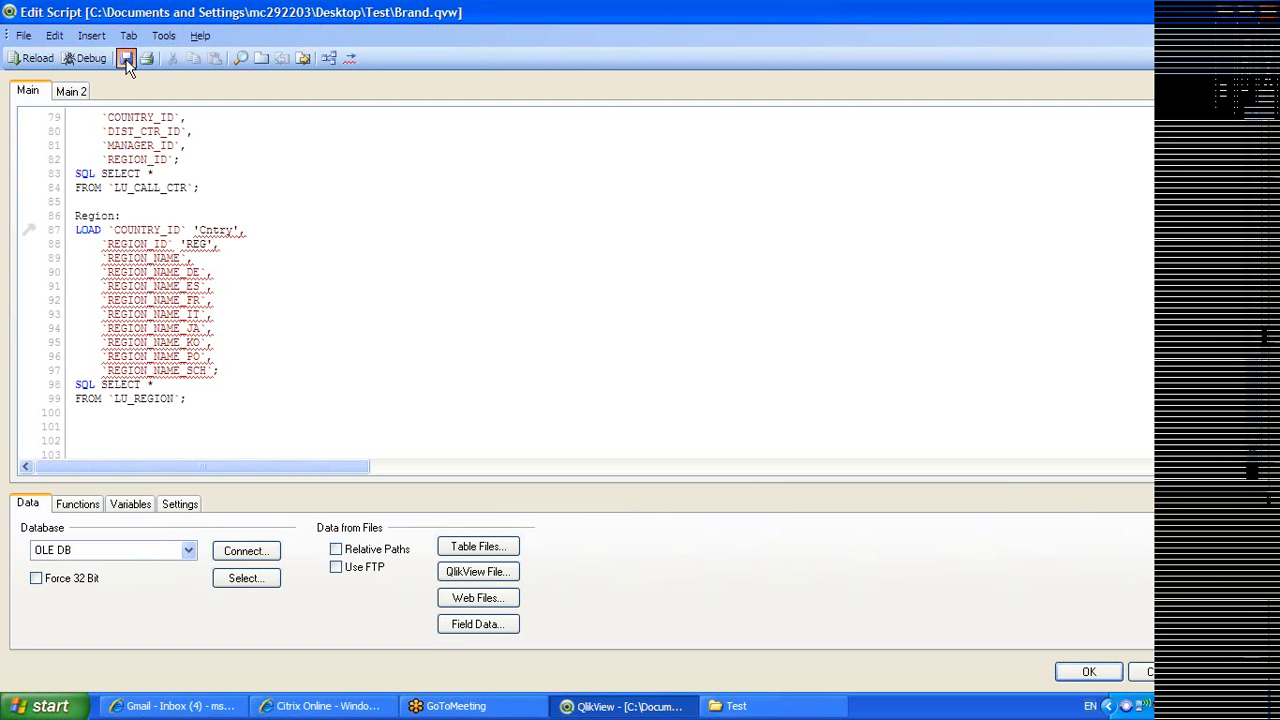
left_click(34, 59)
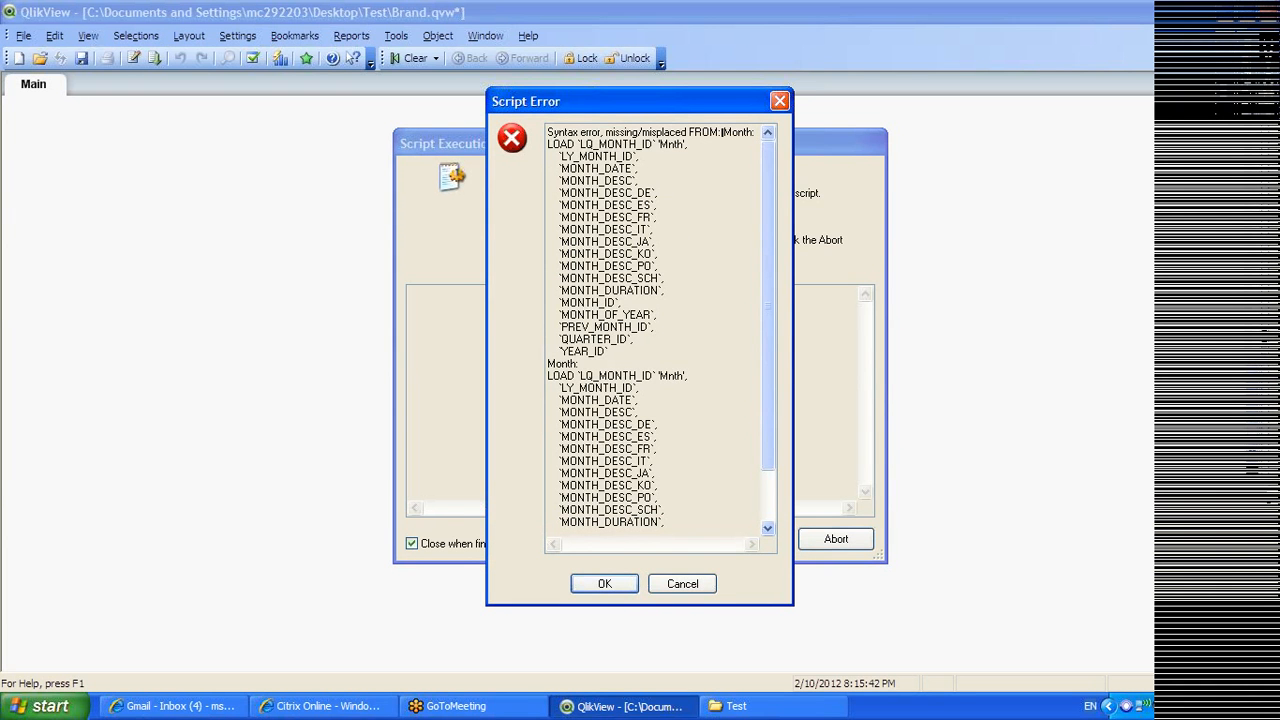
left_click_drag(772, 160, 773, 216)
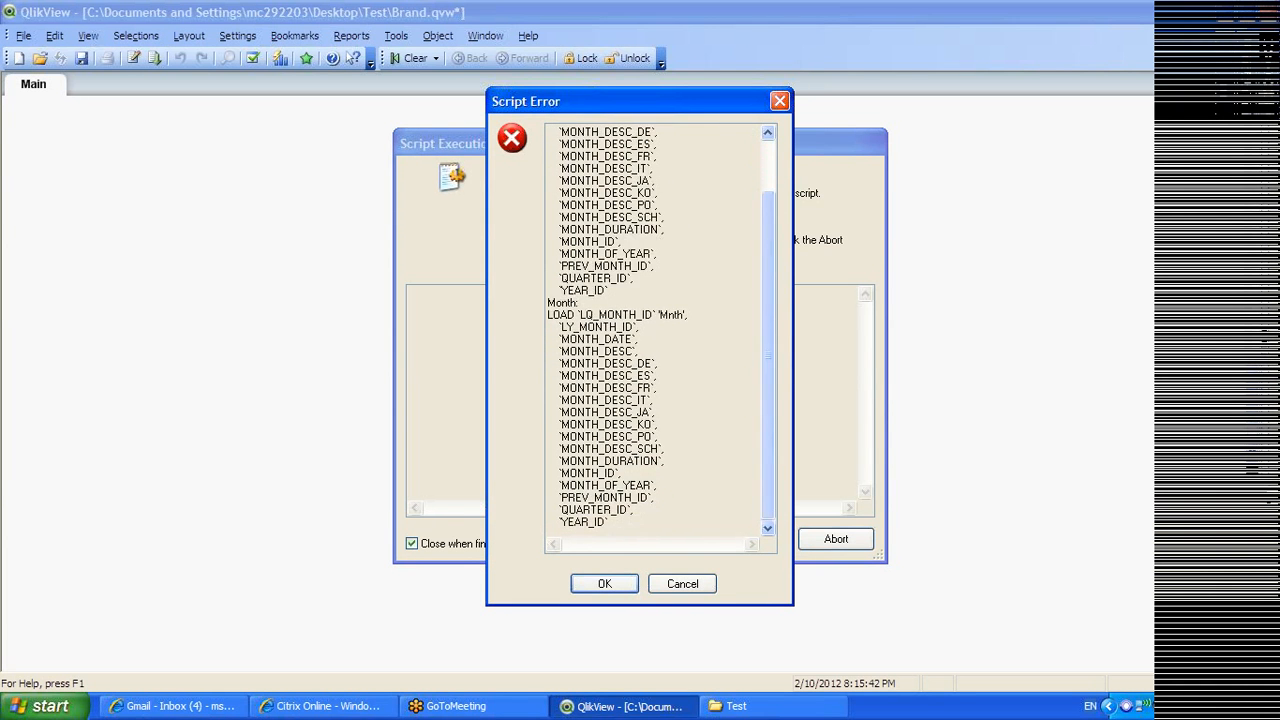
left_click_drag(616, 242, 548, 242)
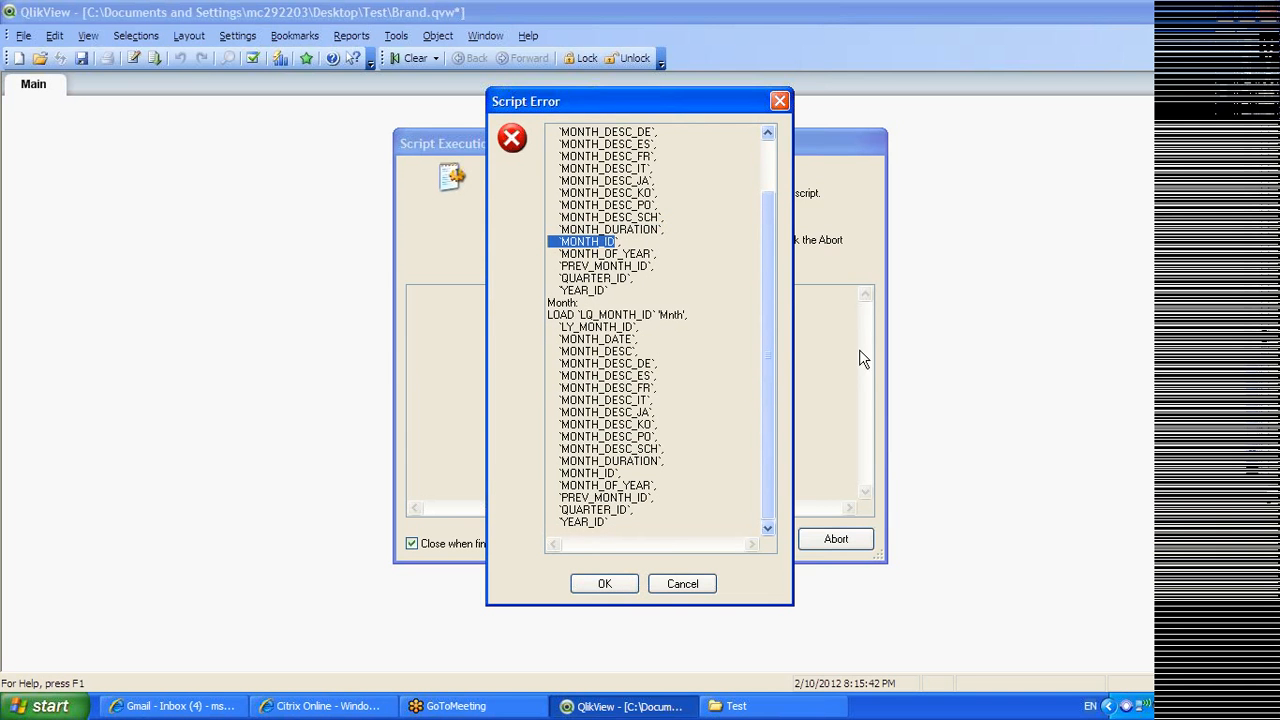
left_click_drag(617, 473, 548, 447)
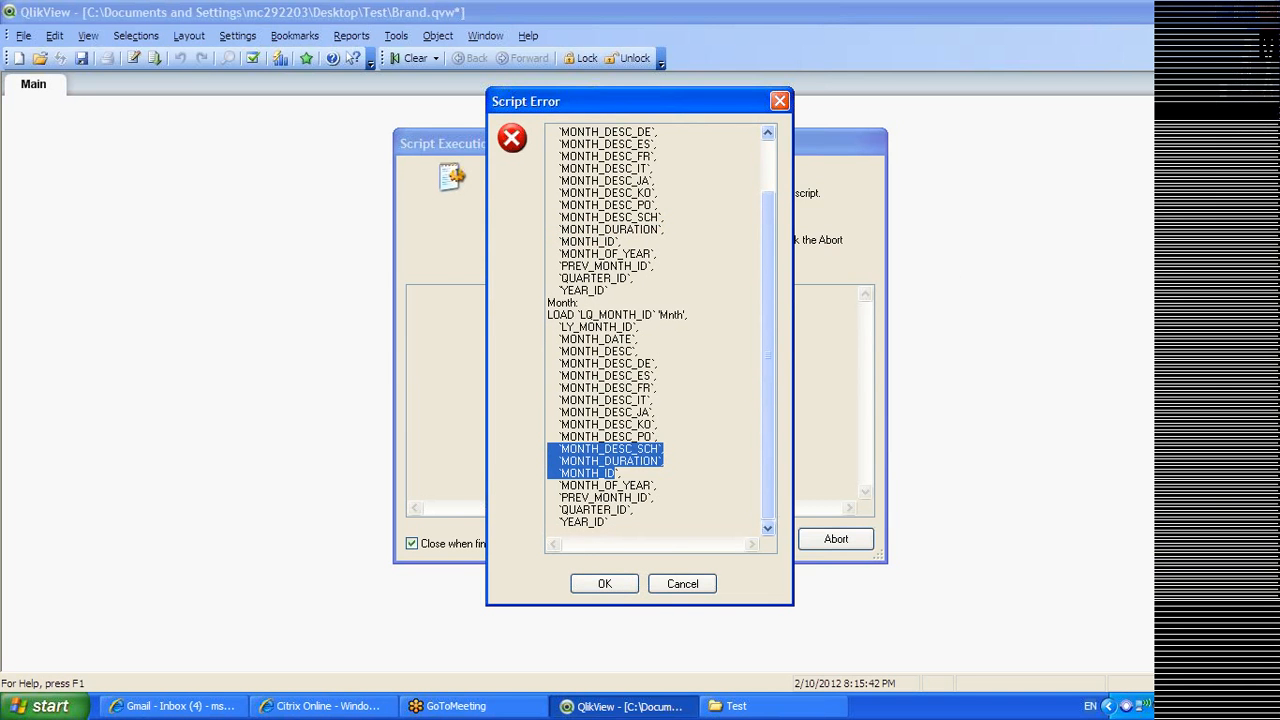
left_click(604, 585)
left_click(683, 551)
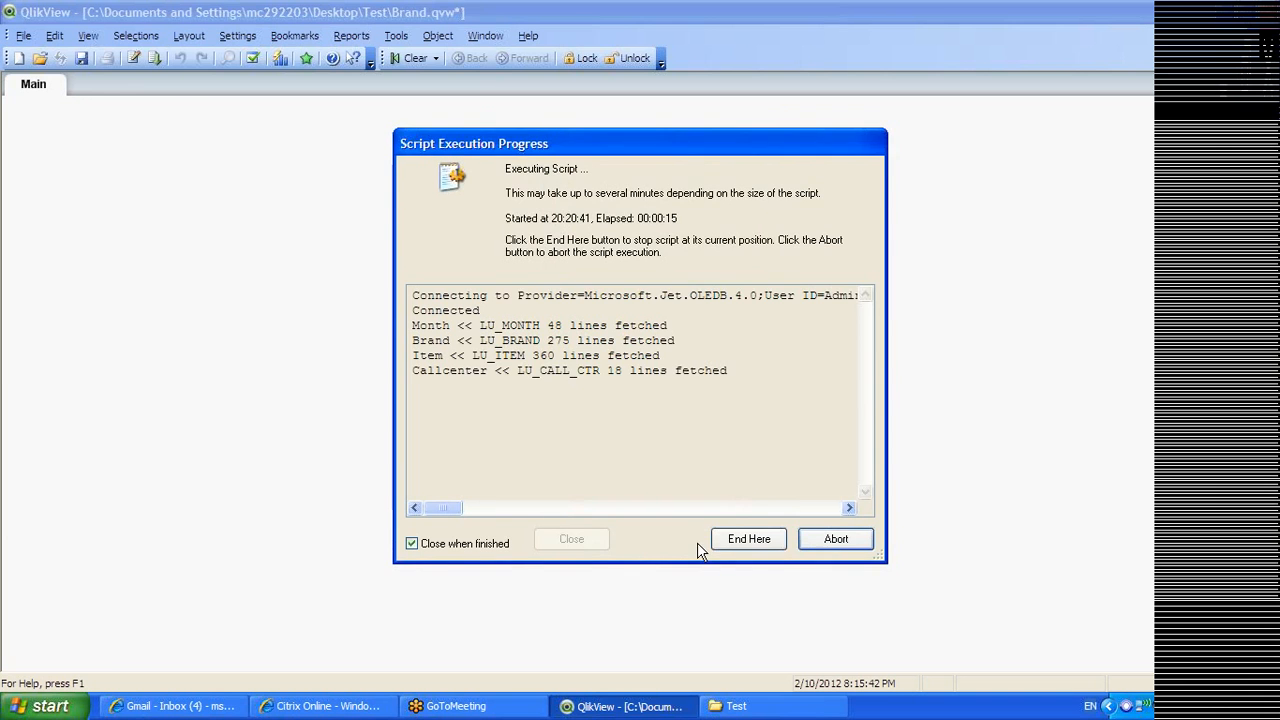
left_click(683, 381)
Reopen the Brand document from the Test folder and open its load script
left_click(751, 710)
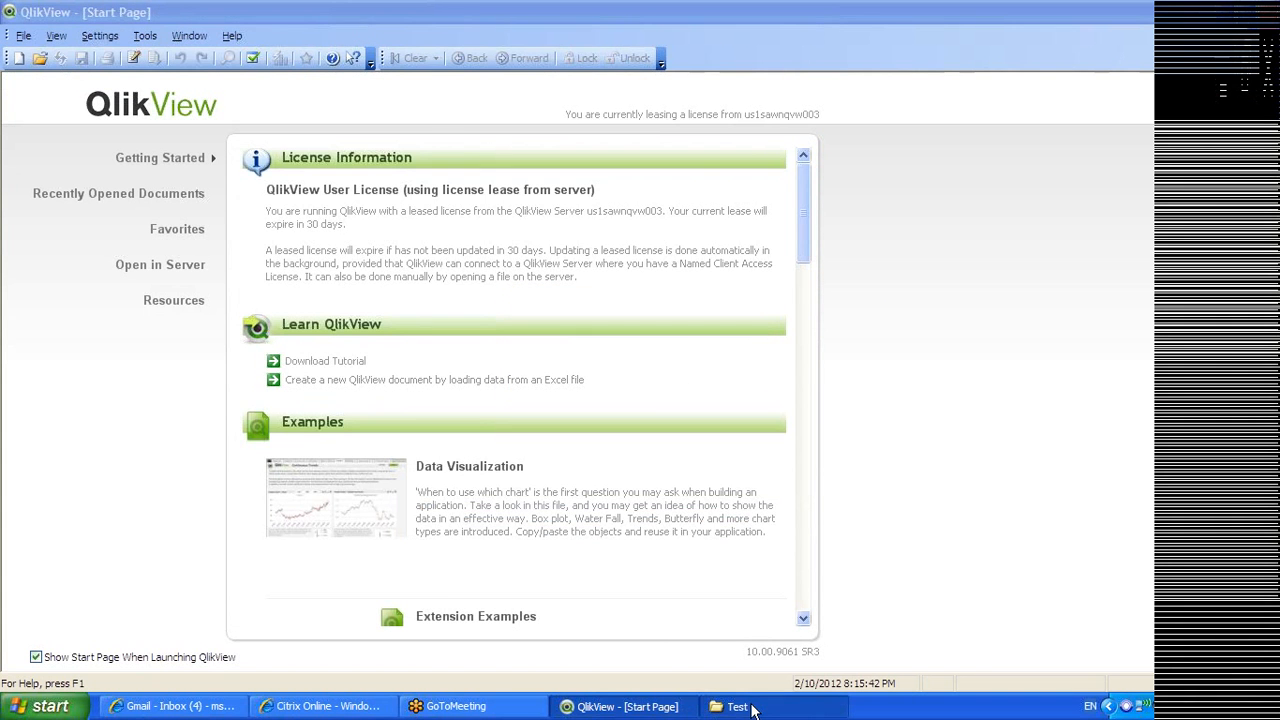
double_click(257, 131)
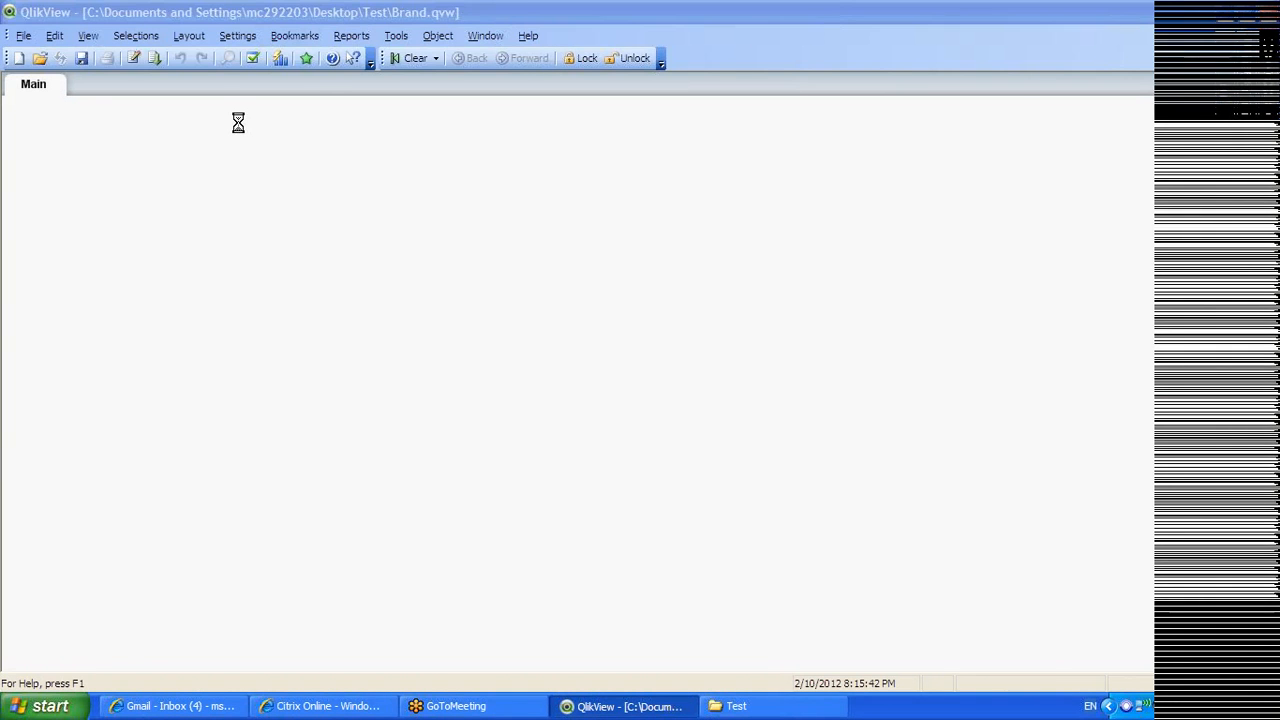
key("ctrl+e")
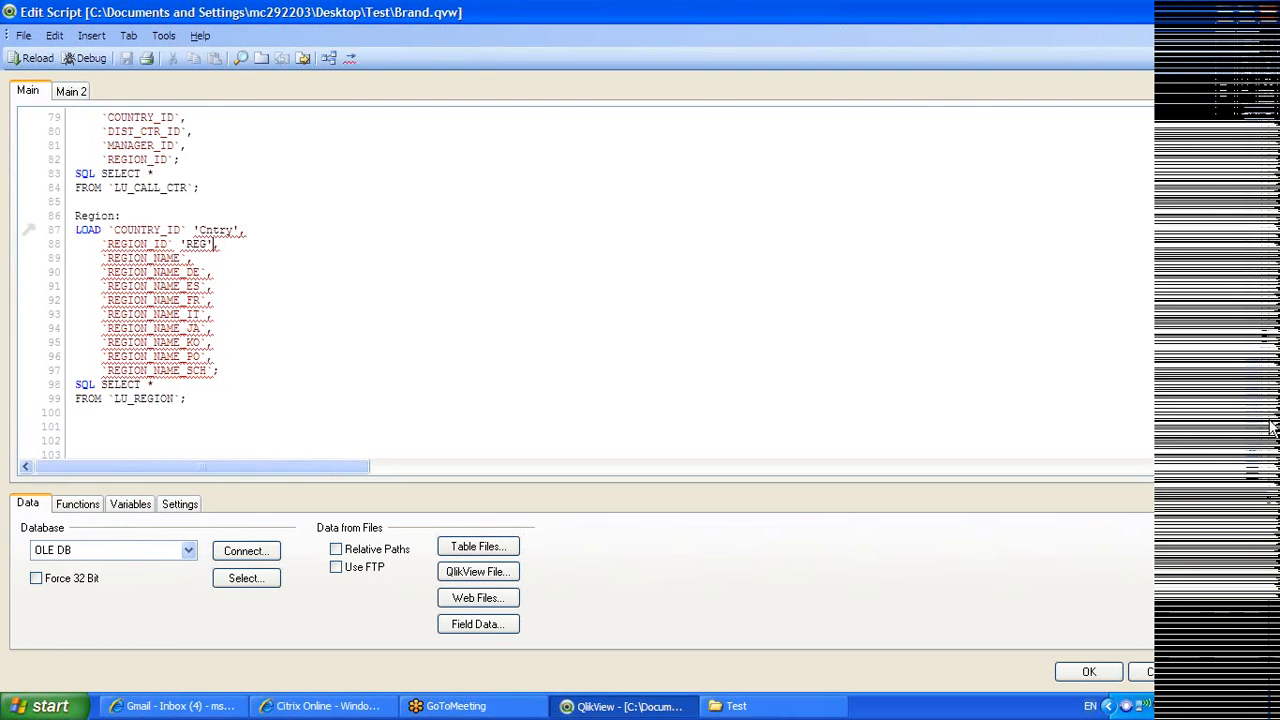
Add the alias 'Mnth' in single quotes after MONTH_ID in the Cuntry_sls load of the Main 2 script section
left_click_drag(1250, 395, 1246, 250)
left_click(71, 92)
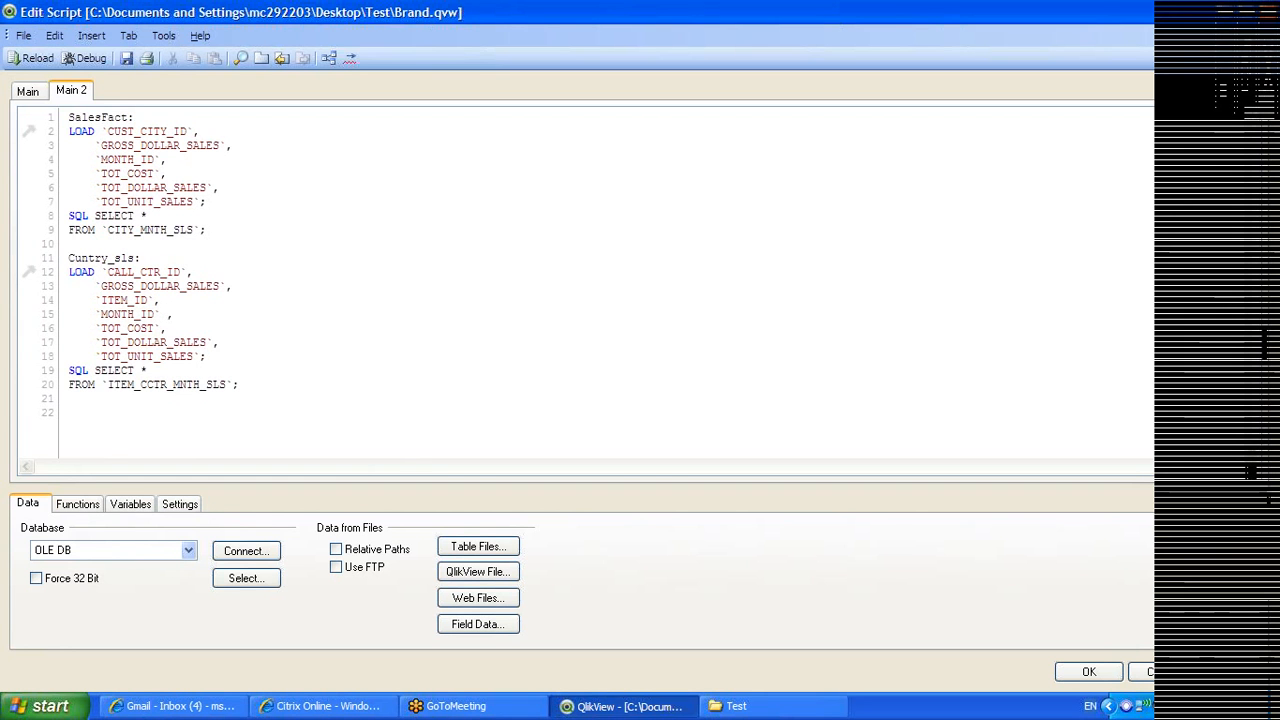
type("'Mnth")
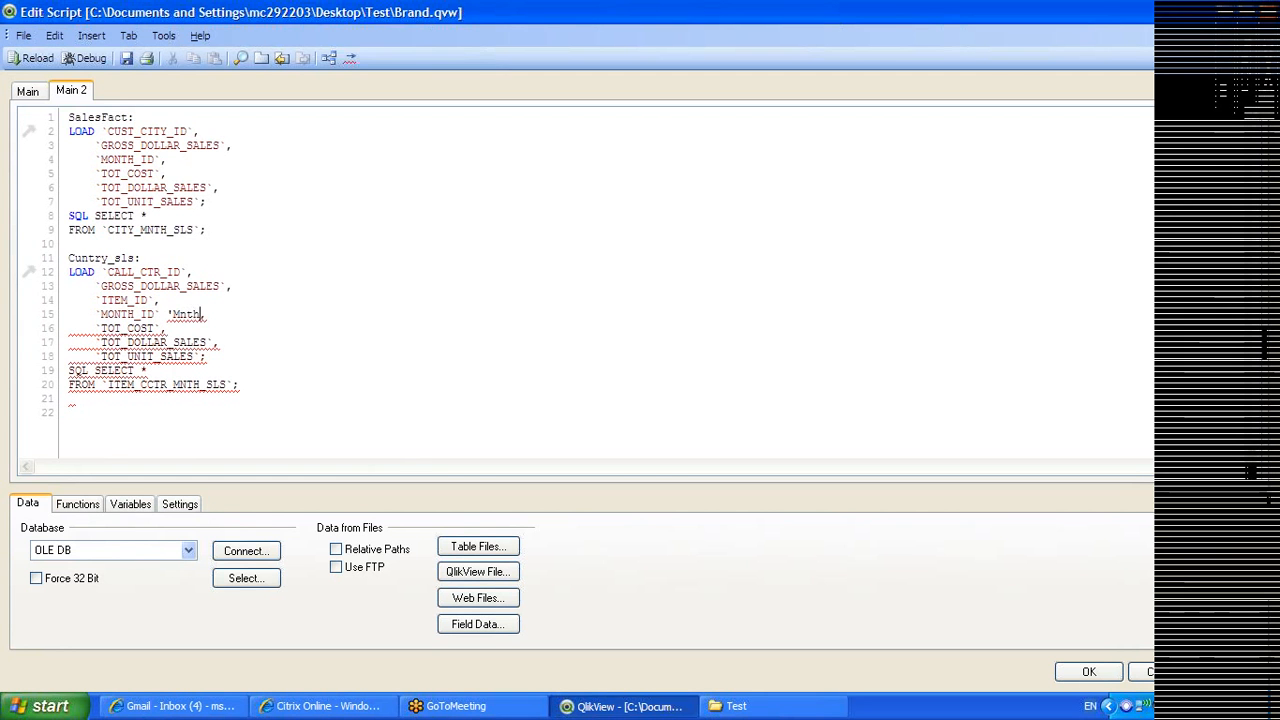
type("'")
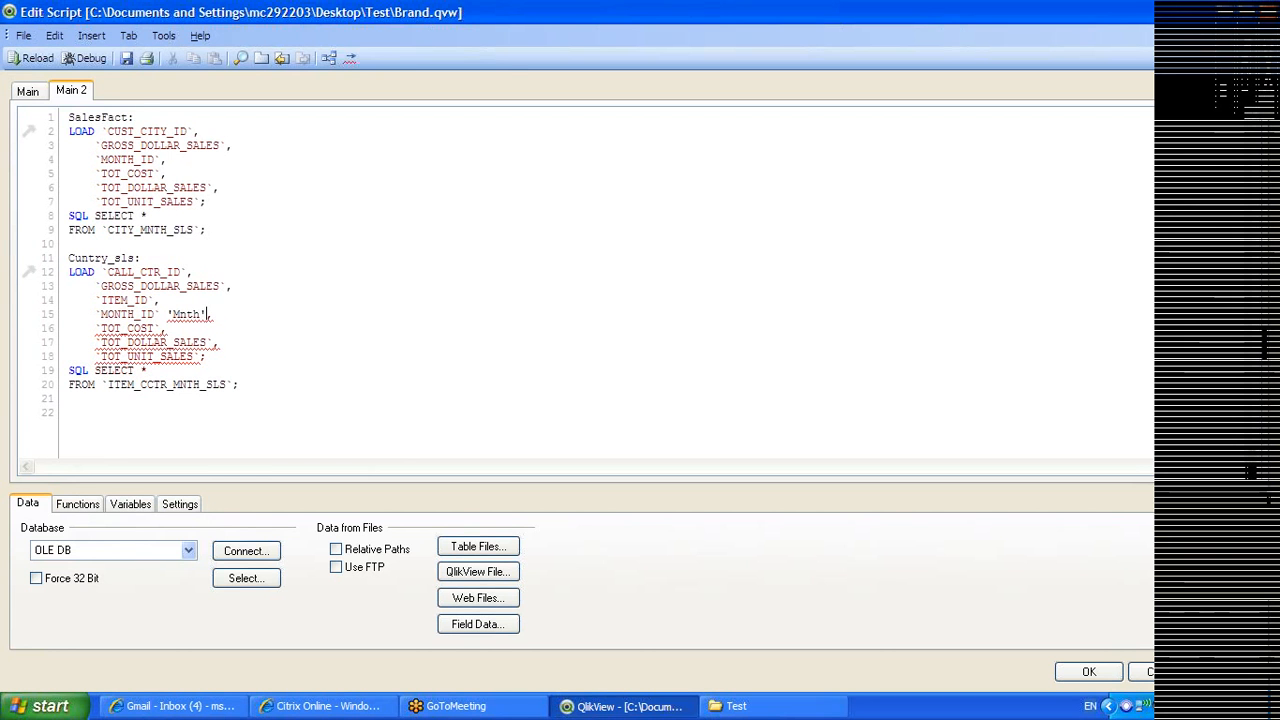
Save the script, reload the data again, dismiss the script errors and decline restoring the old data
left_click(126, 57)
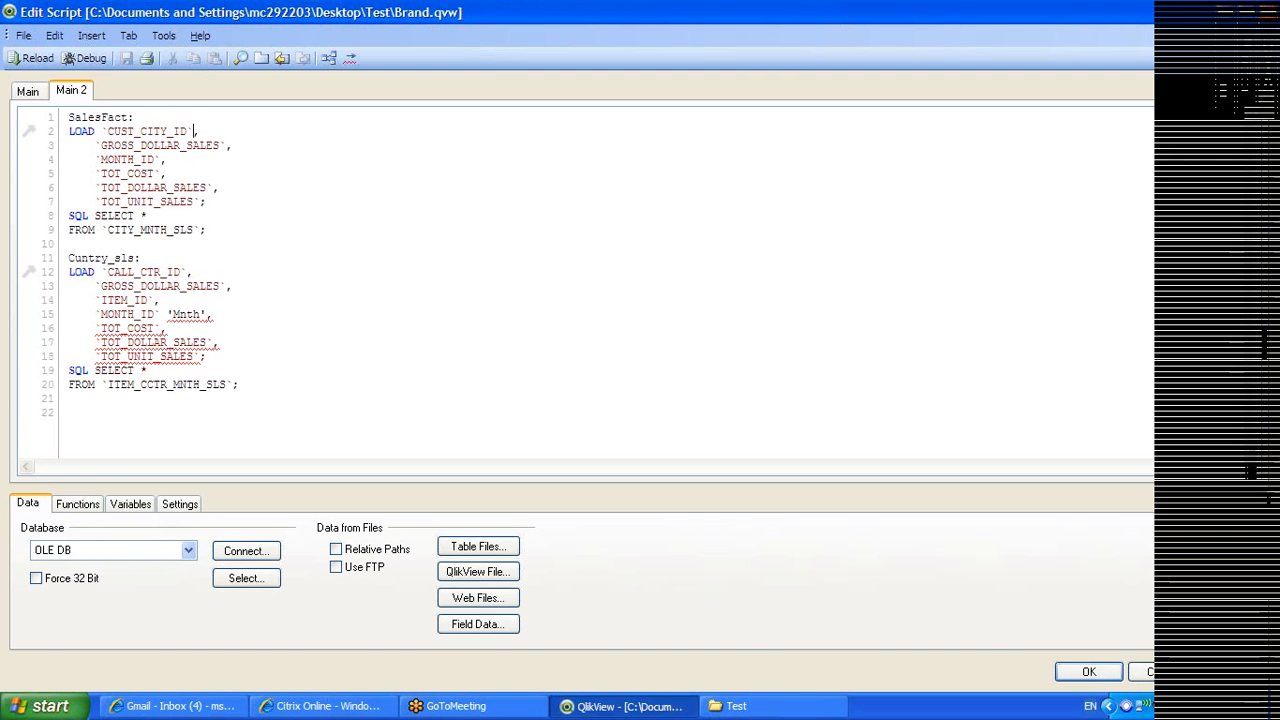
left_click(42, 59)
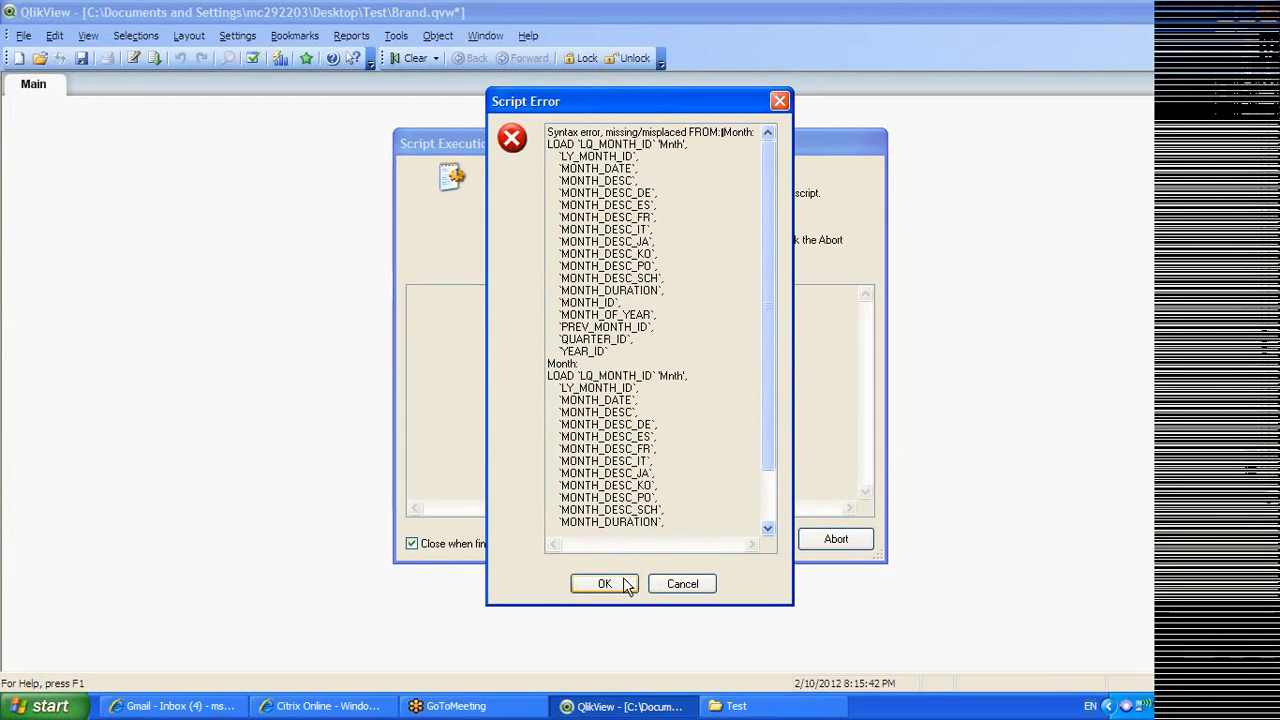
left_click(628, 585)
left_click(700, 550)
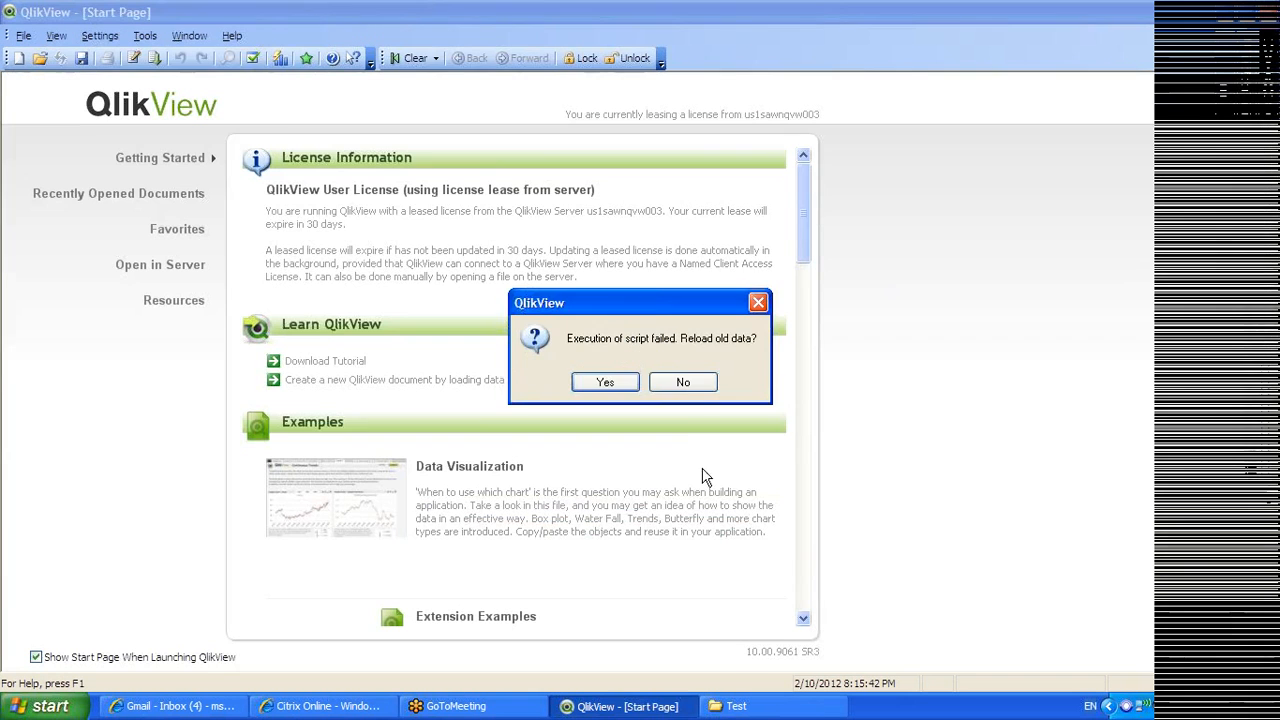
left_click(680, 381)
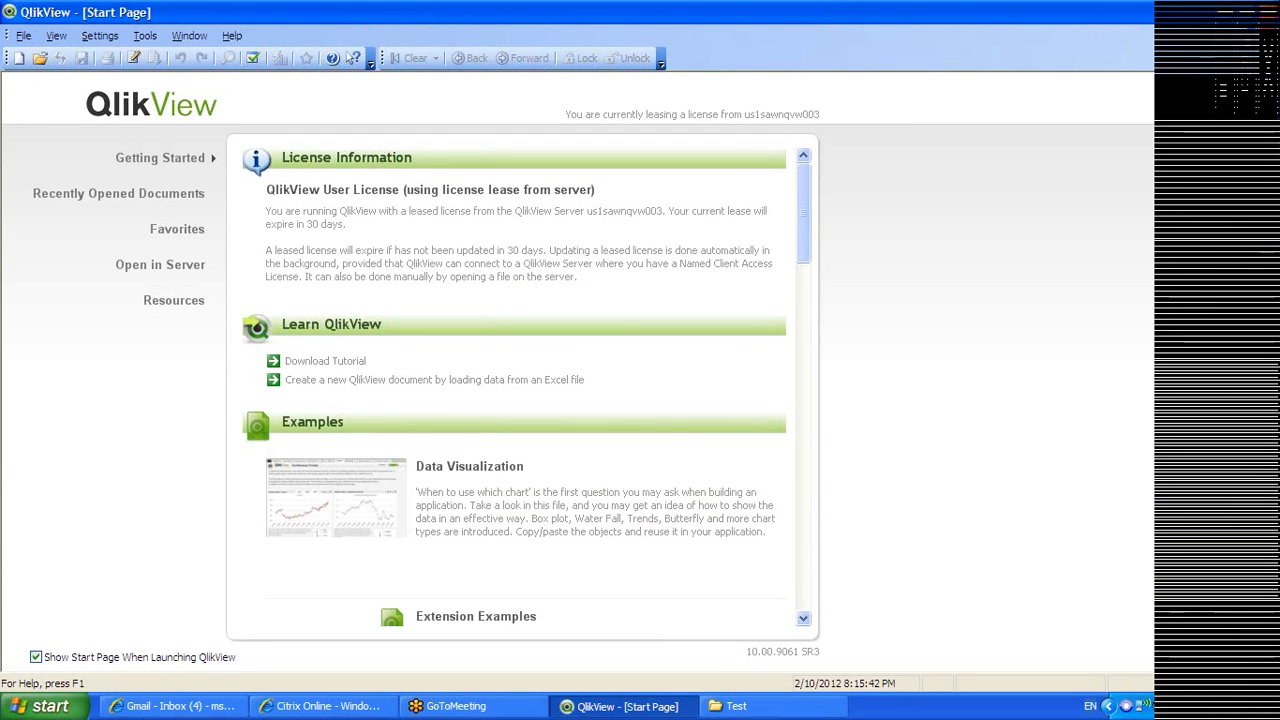
Open the Brand document from the Test folder again and show the Main section of its load script
left_click(836, 712)
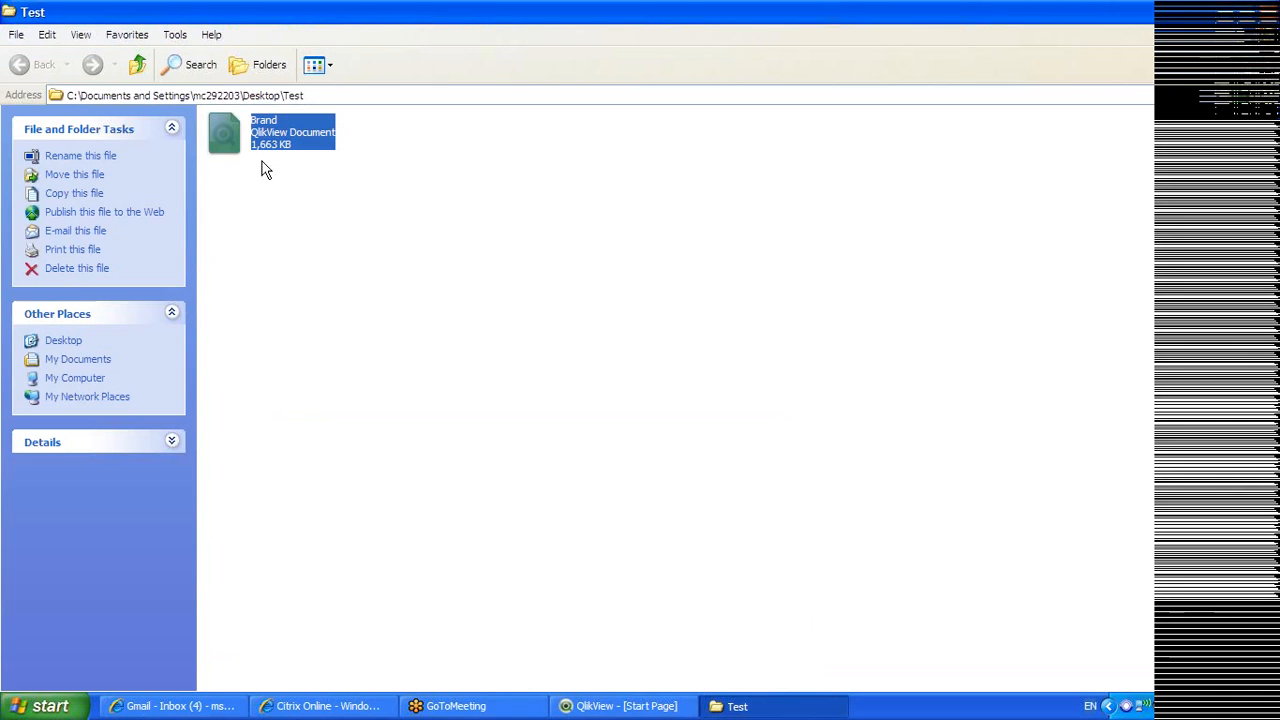
double_click(263, 142)
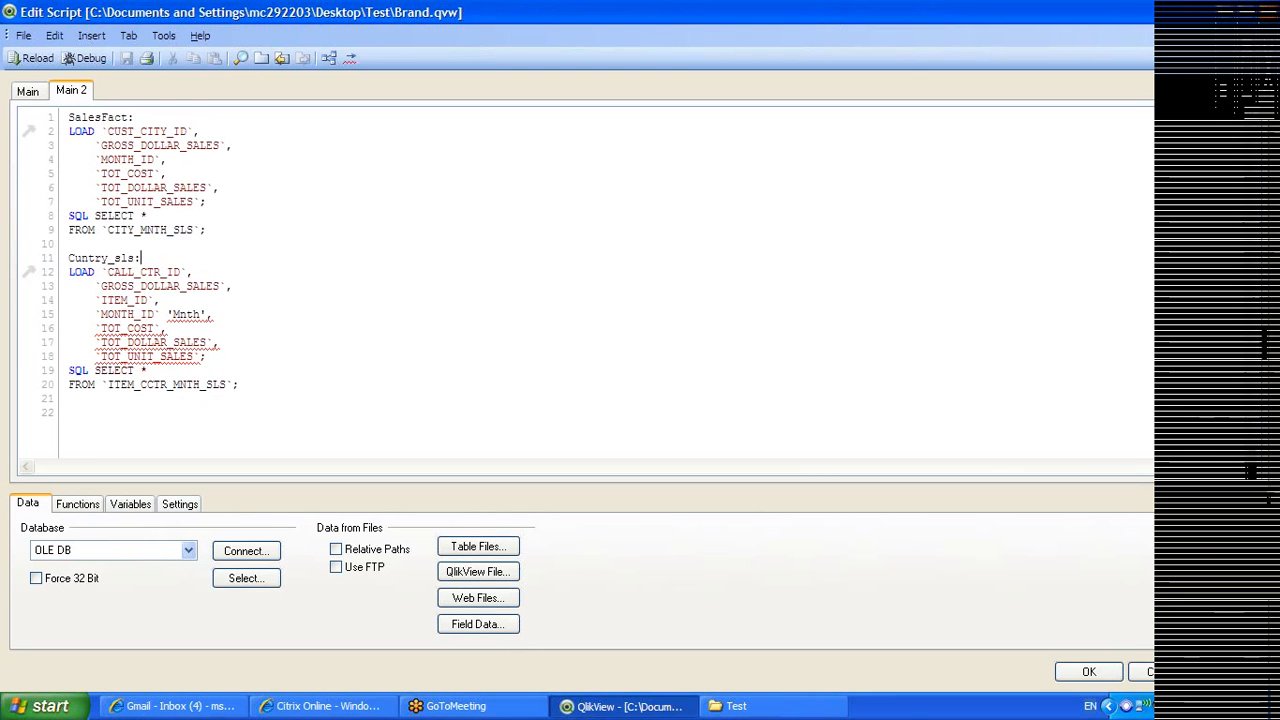
left_click(29, 90)
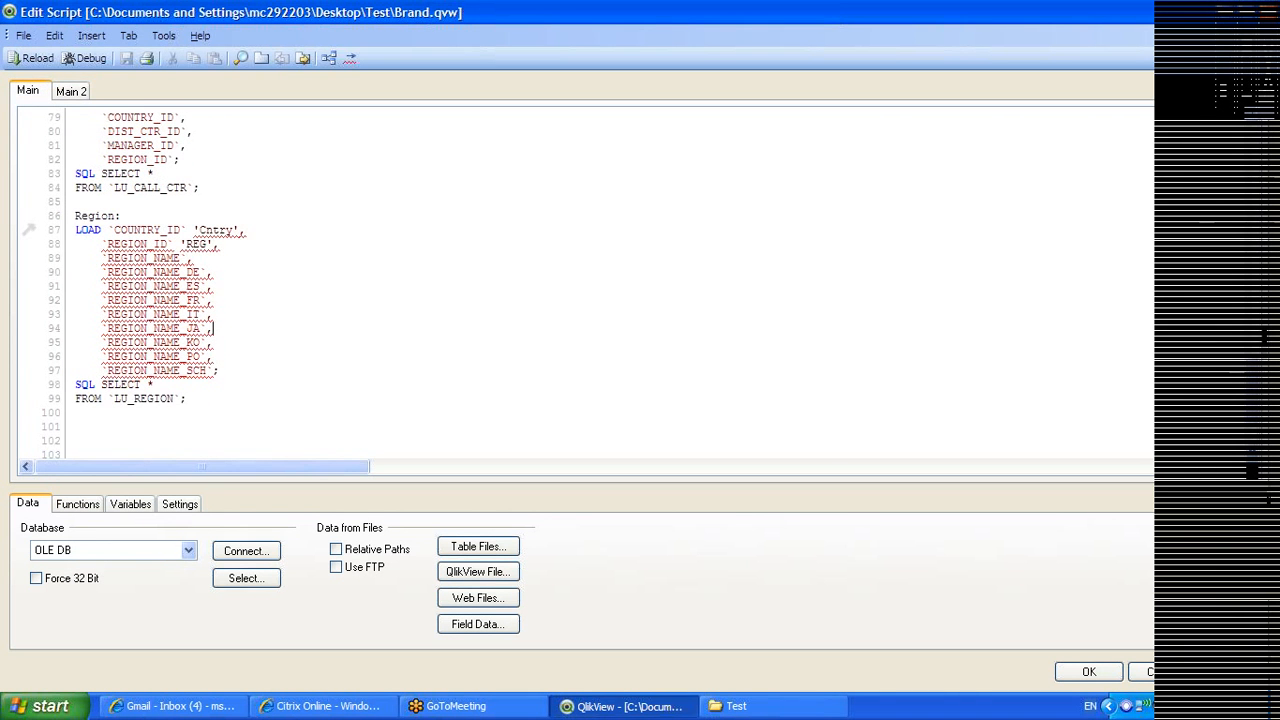
Rewrite the LQ_MONTH_ID alias in the Month load without quotes, as `LQ_MONTH_ID` as Mnth
key("Up")
key("Up")
key("Up")
key("Up")
key("Up")
key("Up")
key("Up")
key("Up")
key("Up")
key("Up")
key("Up")
key("Up")
key("Up")
key("Up")
key("Up")
key("Up")
key("Up")
key("Up")
key("Up")
key("Up")
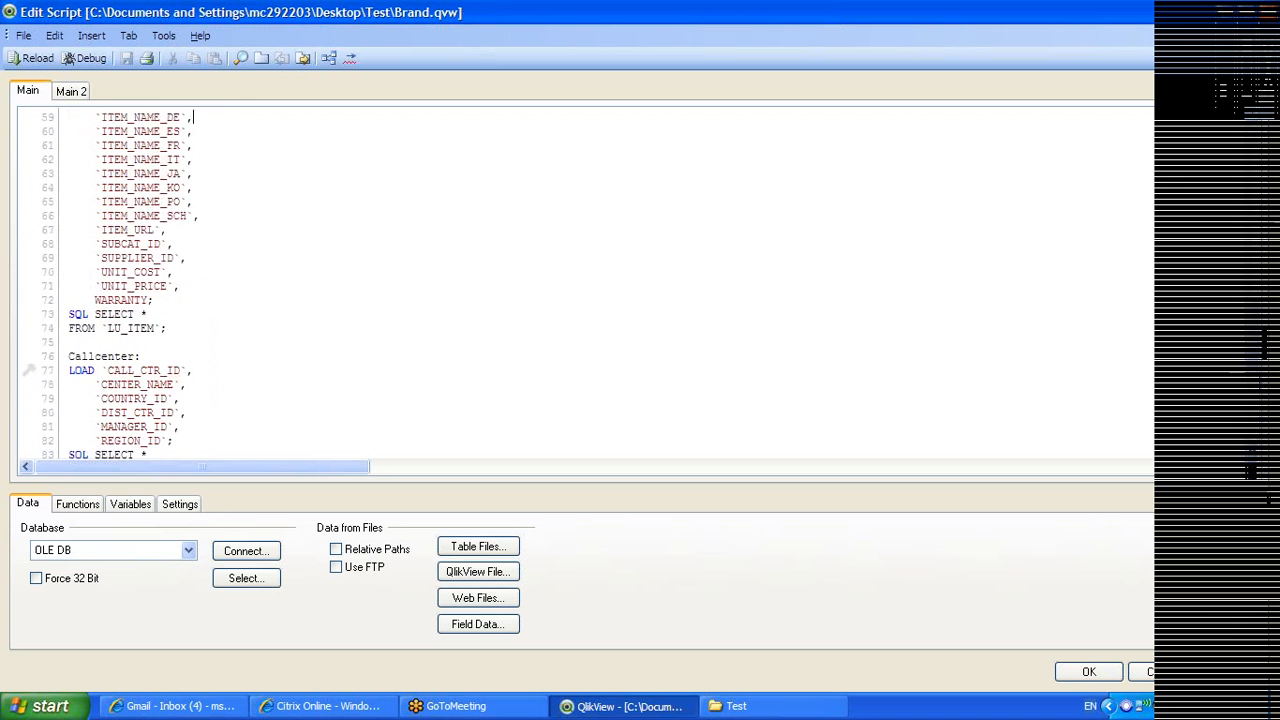
key("Up")
key("Up")
key("Up")
key("Up")
key("Up")
key("Up")
key("Up")
key("Up")
key("Up")
key("Up")
key("Up")
key("Up")
key("Up")
key("Up")
key("Up")
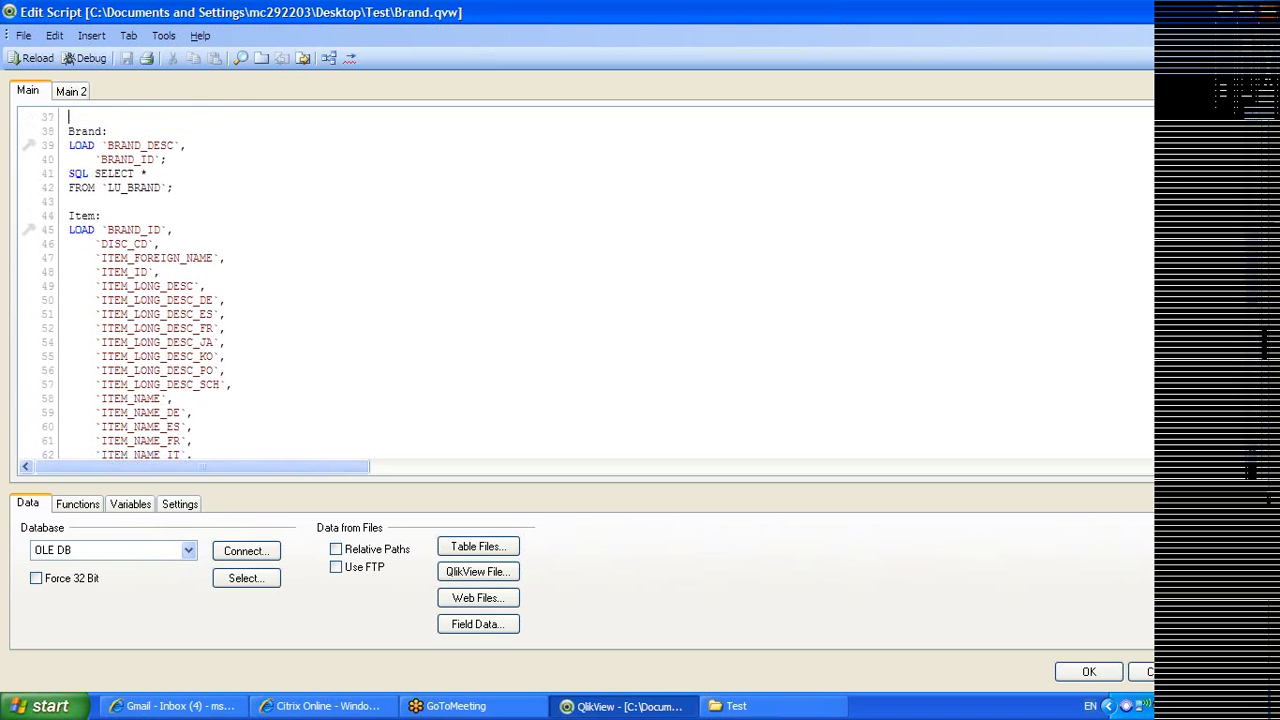
key("Up")
key("Up")
key("Up")
key("Up")
key("Up")
key("Up")
key("Up")
key("Up")
scroll(585, 285, "up", 4)
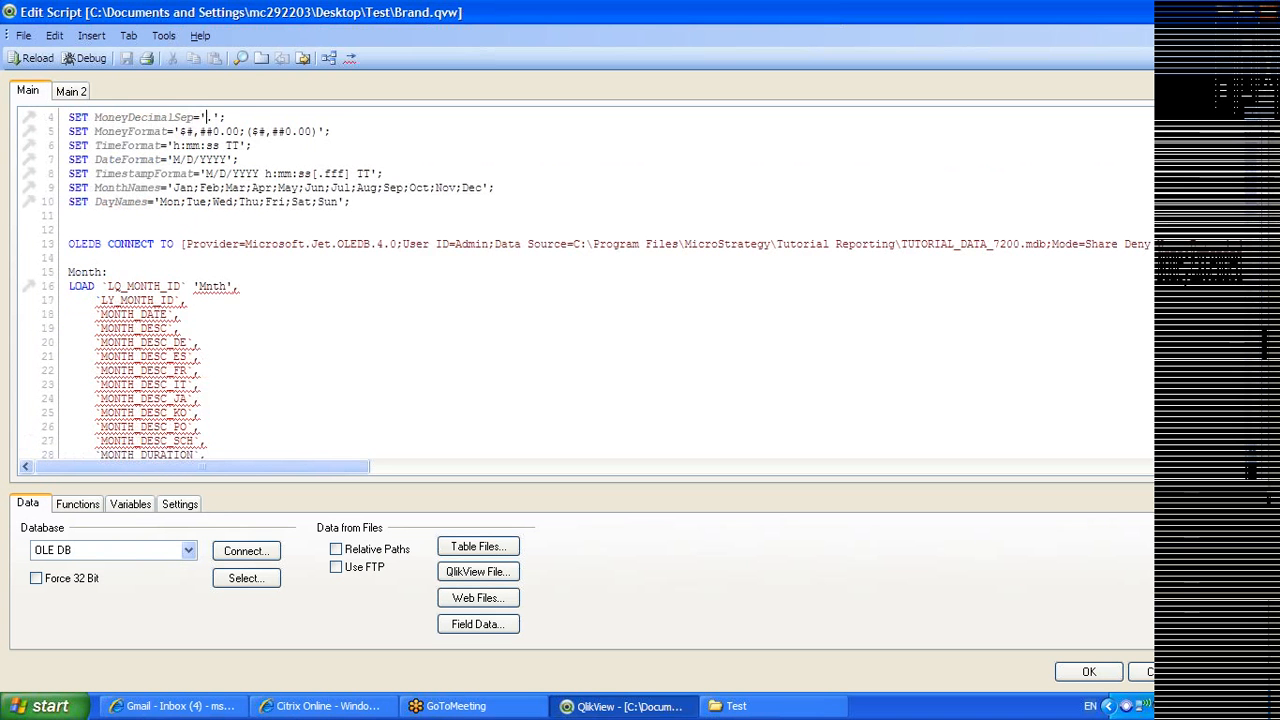
key("BackSpace")
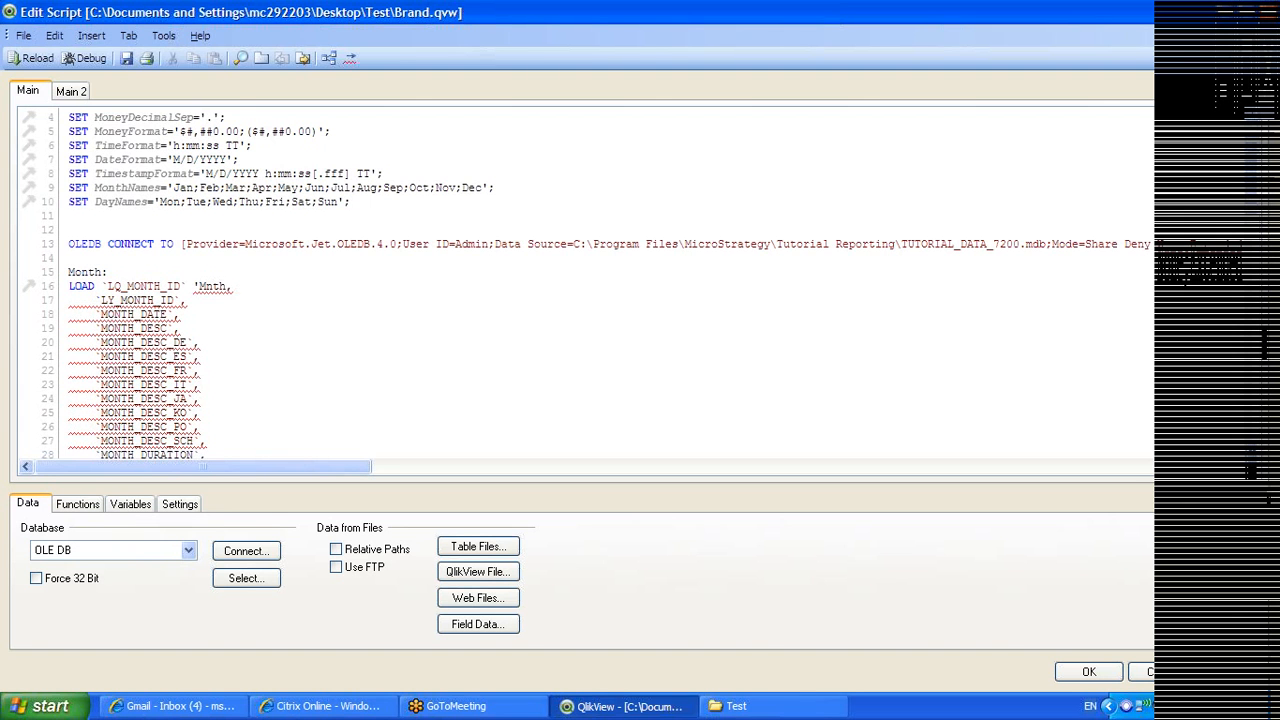
key("Left")
key("Left")
key("Left")
key("Left")
key("BackSpace")
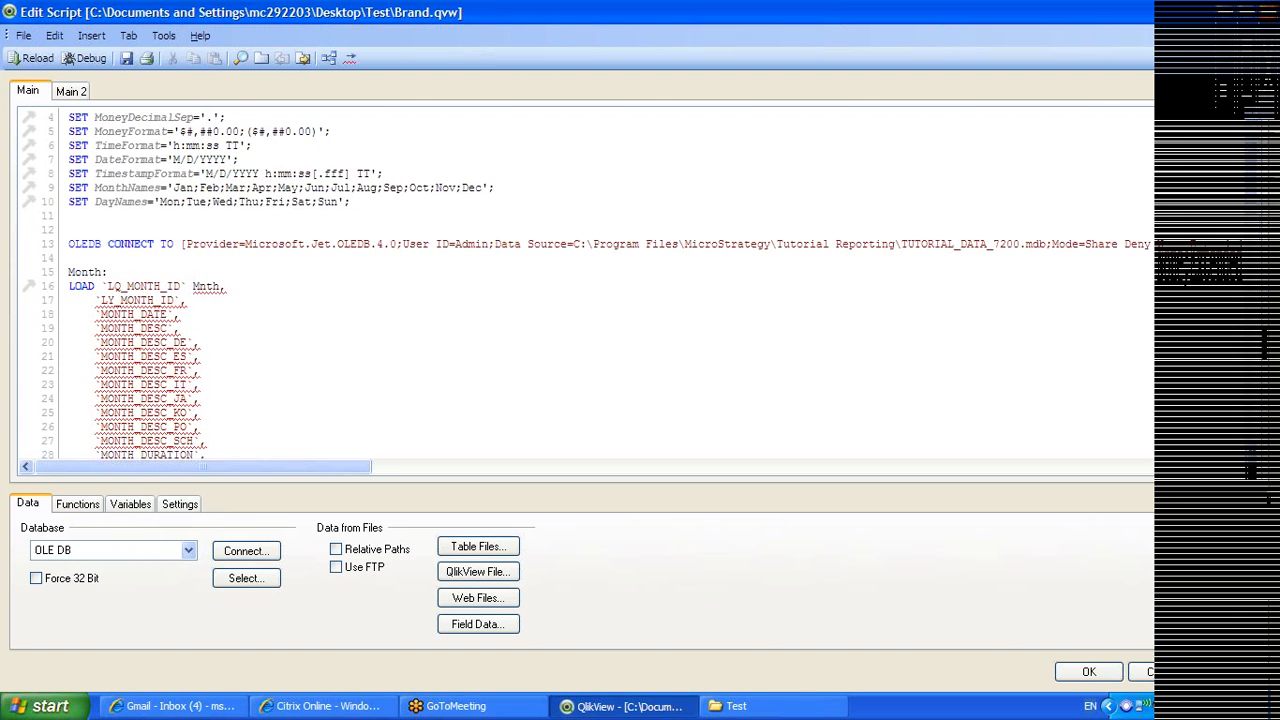
type("as")
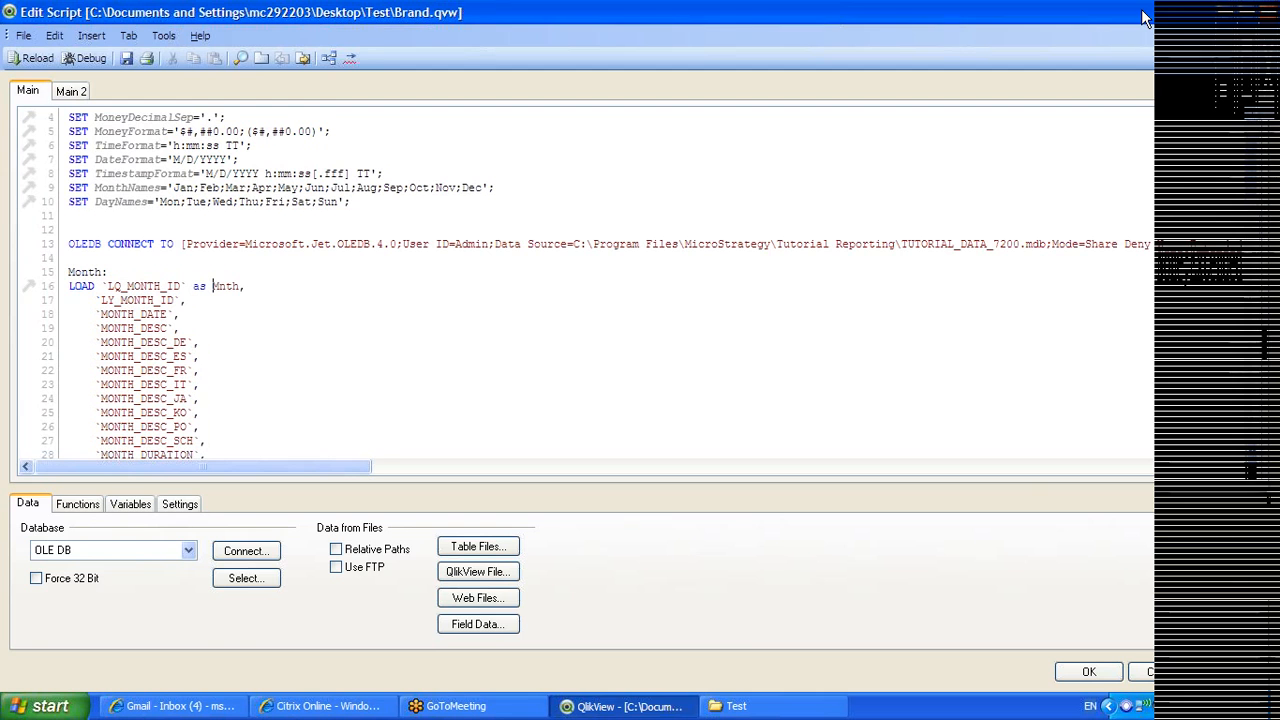
Rewrite the COUNTRY_ID alias in the Region load without quotes, as `COUNTRY_ID` as Cntry
left_click_drag(1145, 18, 1111, 11)
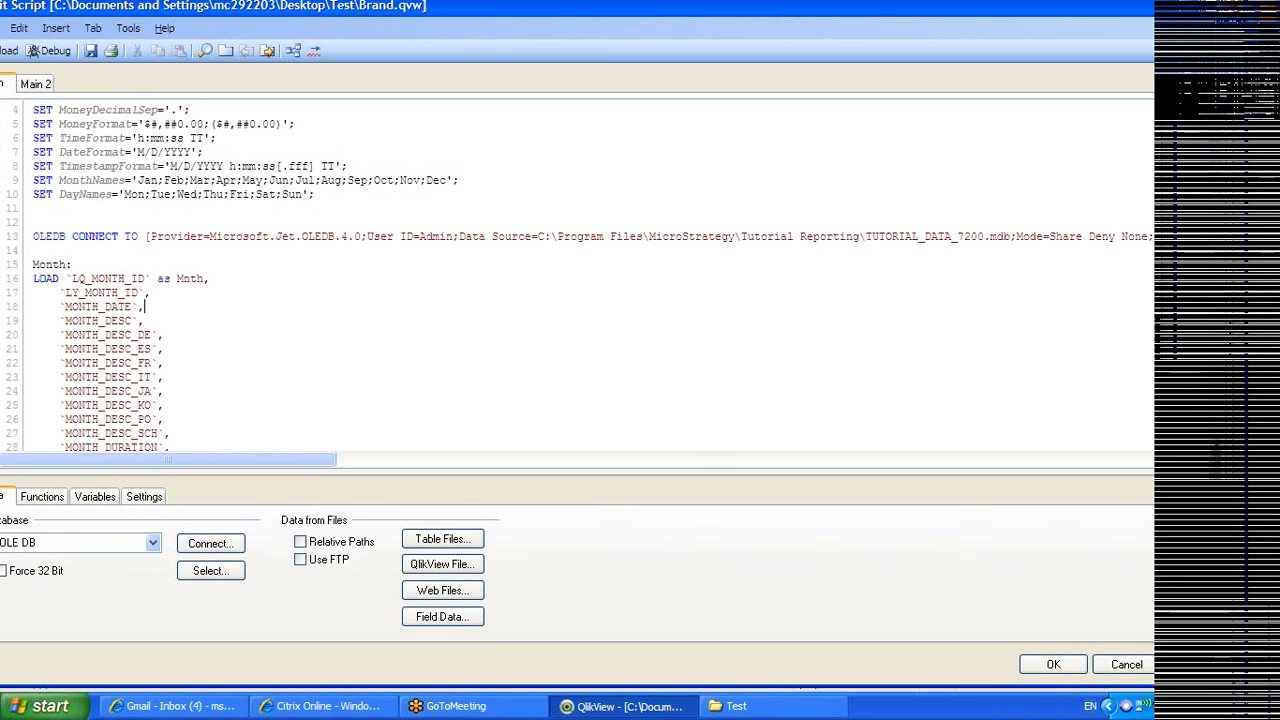
left_click_drag(1221, 155, 1208, 372)
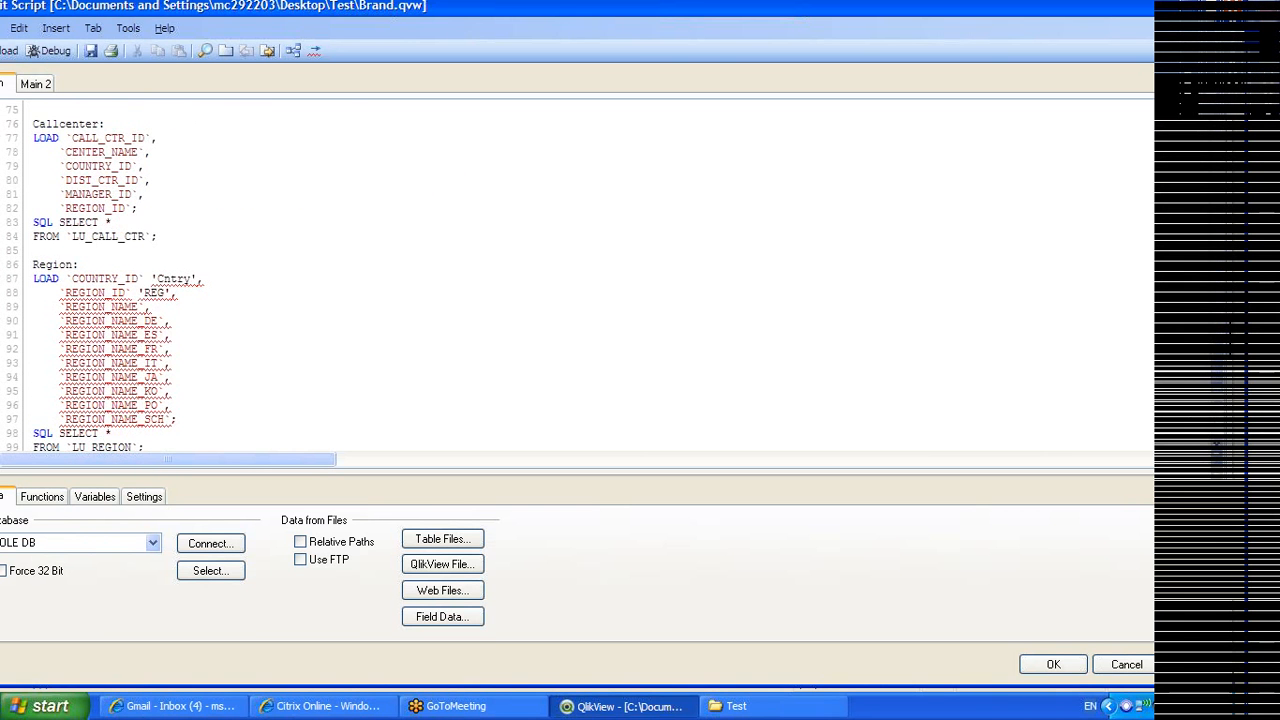
type("as")
key("Delete")
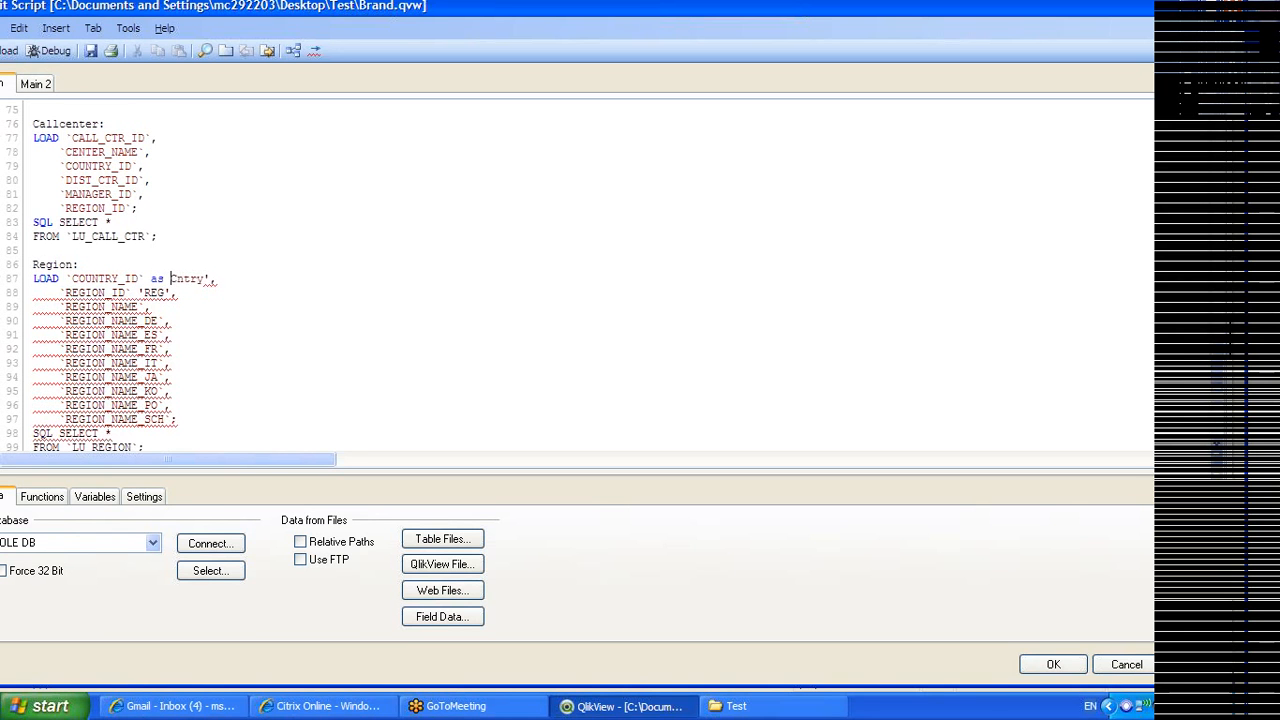
key("Delete")
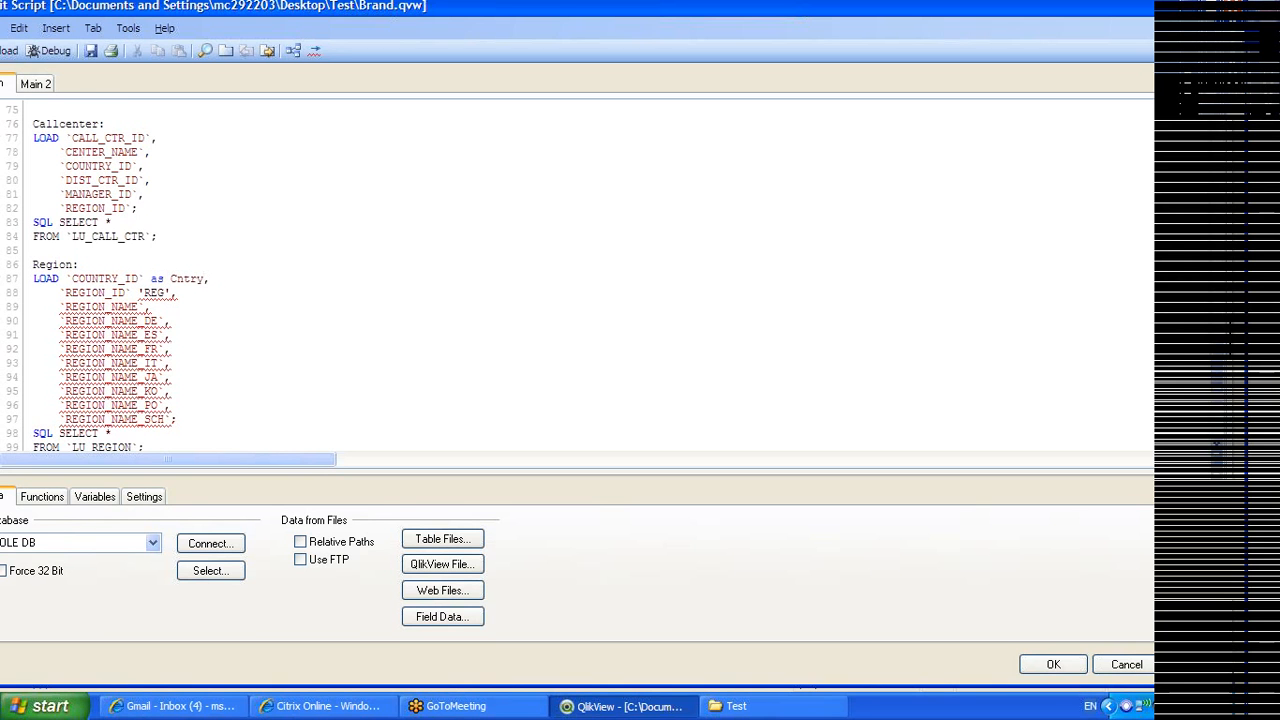
scroll(1222, 400, "down", 3)
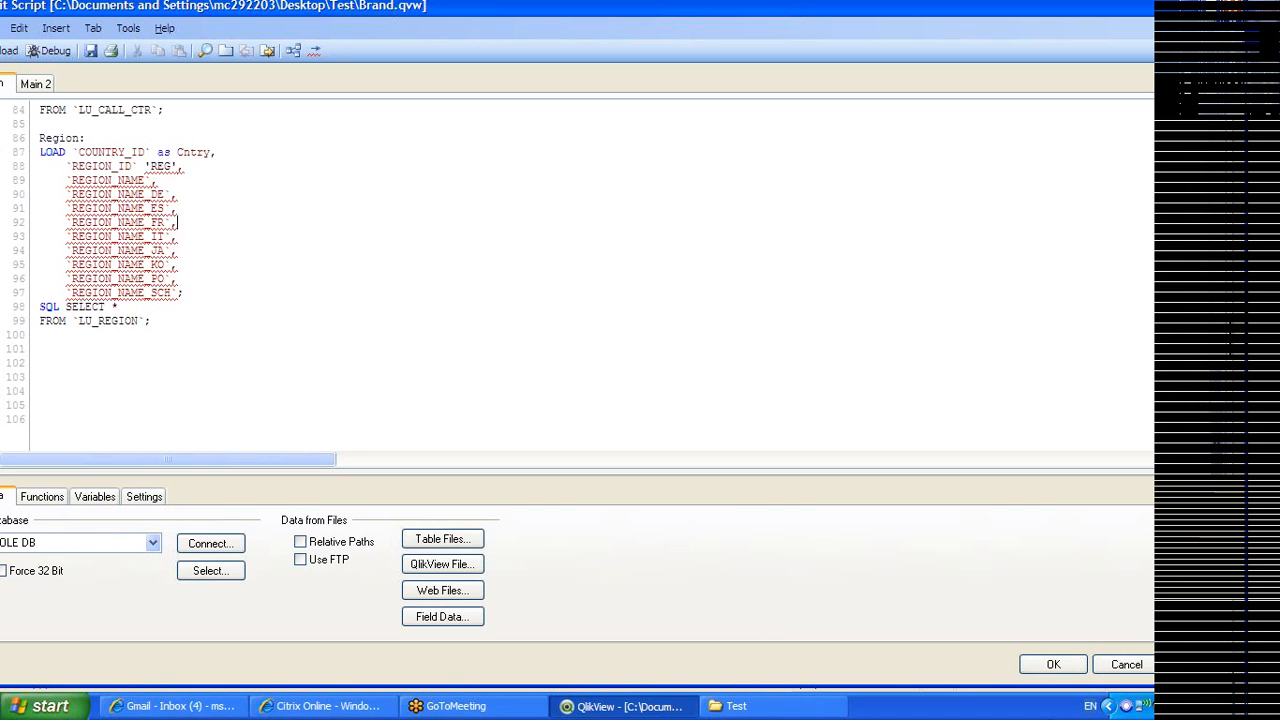
Leave the Brand.qvw script editor and start a new blank document, dismissing the Excel data source wizard
left_click(1147, 668)
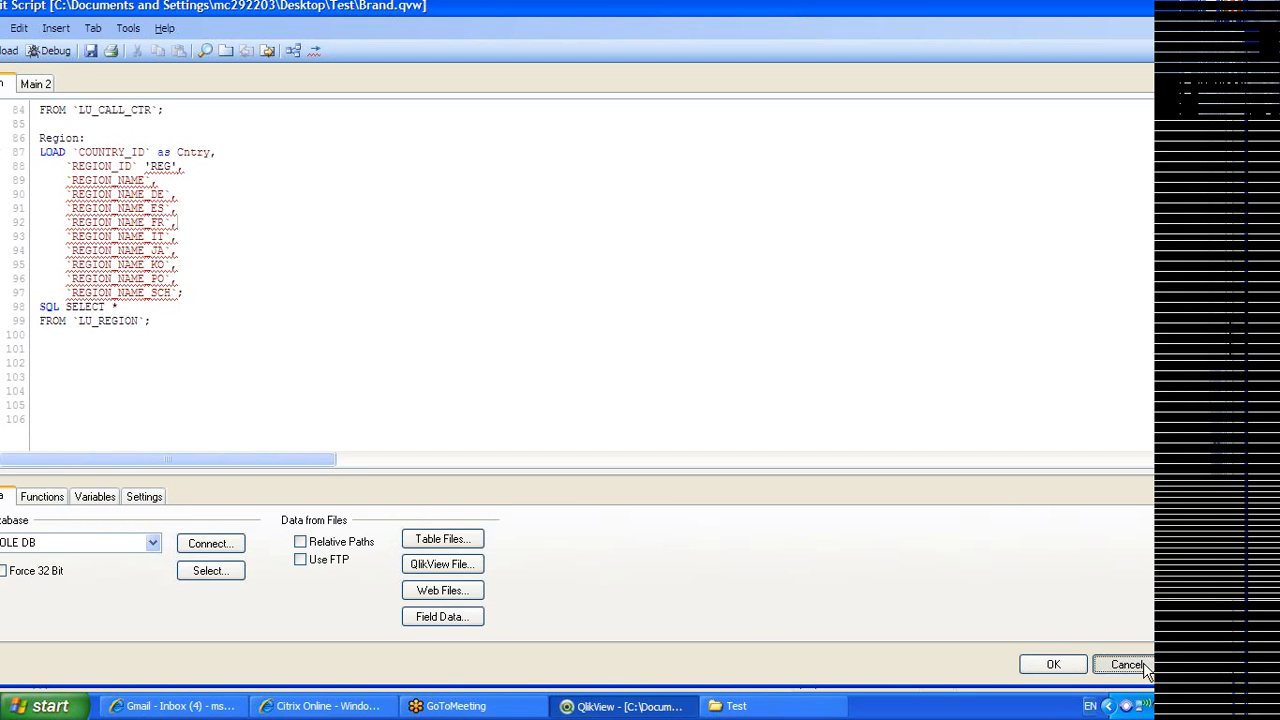
left_click(566, 375)
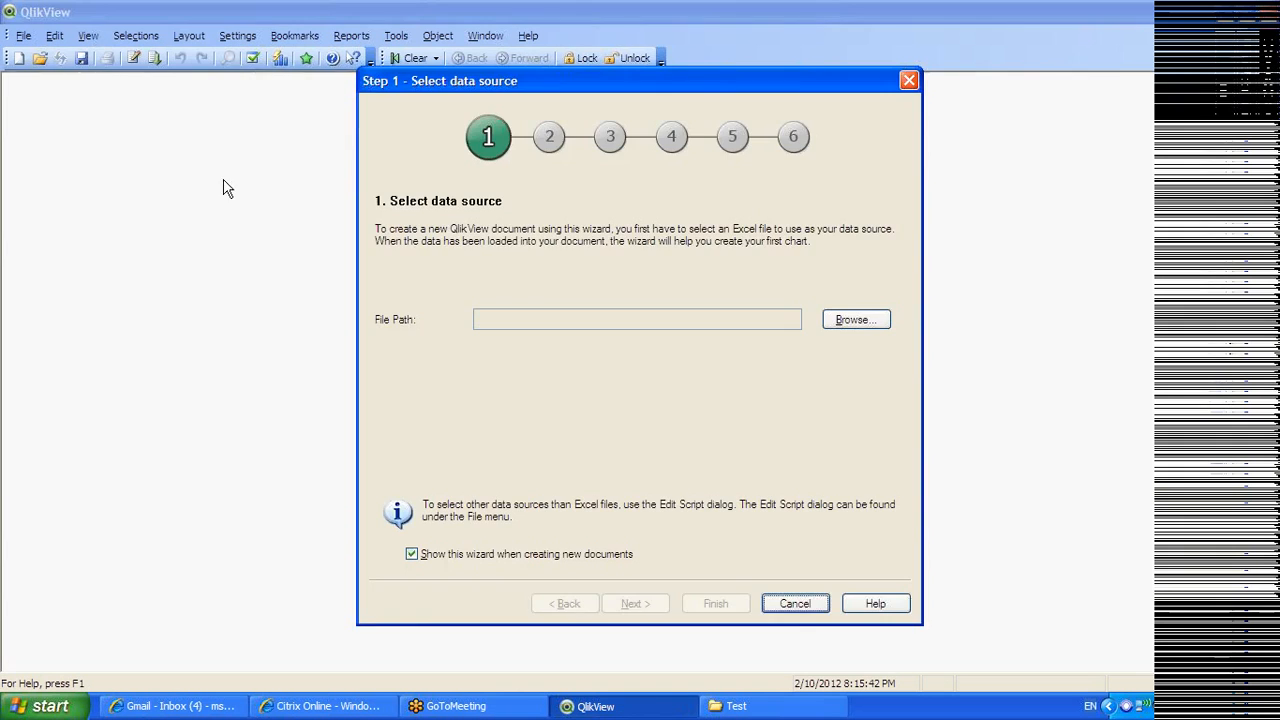
left_click(793, 604)
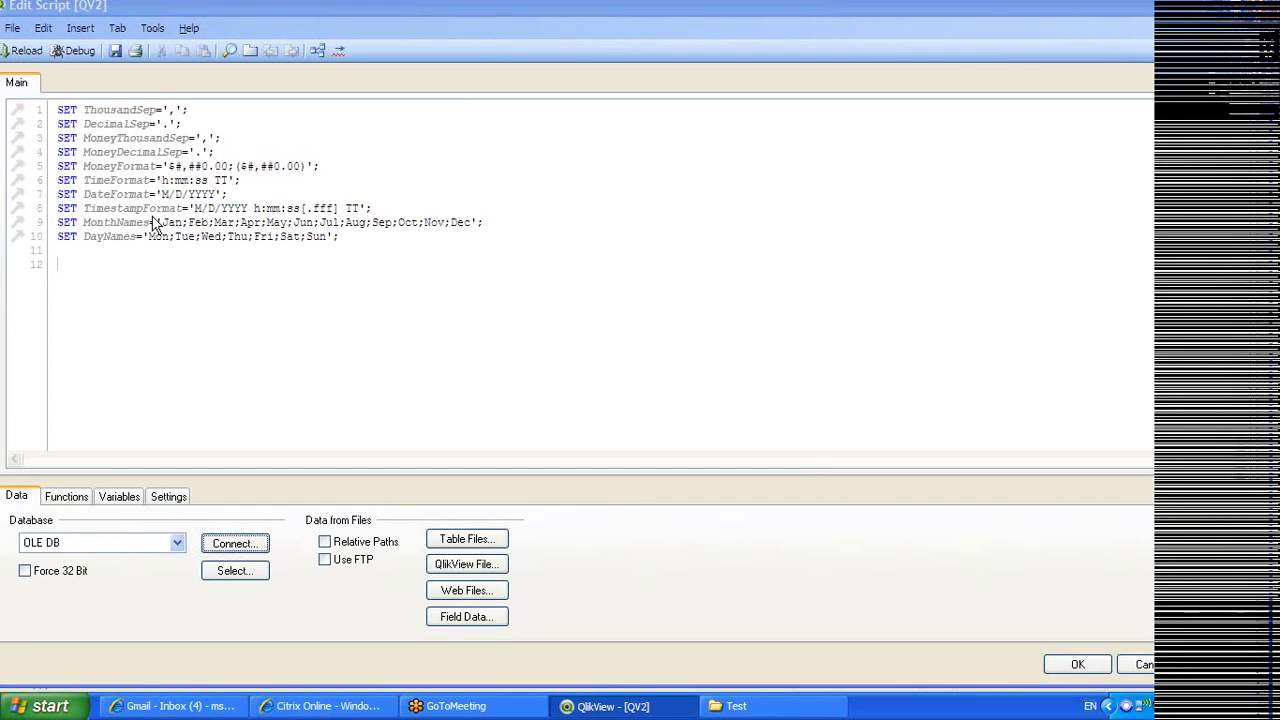
Connect the script to the TUTORIAL_DATA_7200.mdb Access database through the Microsoft Jet 4.0 OLE DB Provider, leaving blank lines after the connection statement
double_click(549, 234)
left_click(768, 229)
double_click(592, 287)
left_click(620, 540)
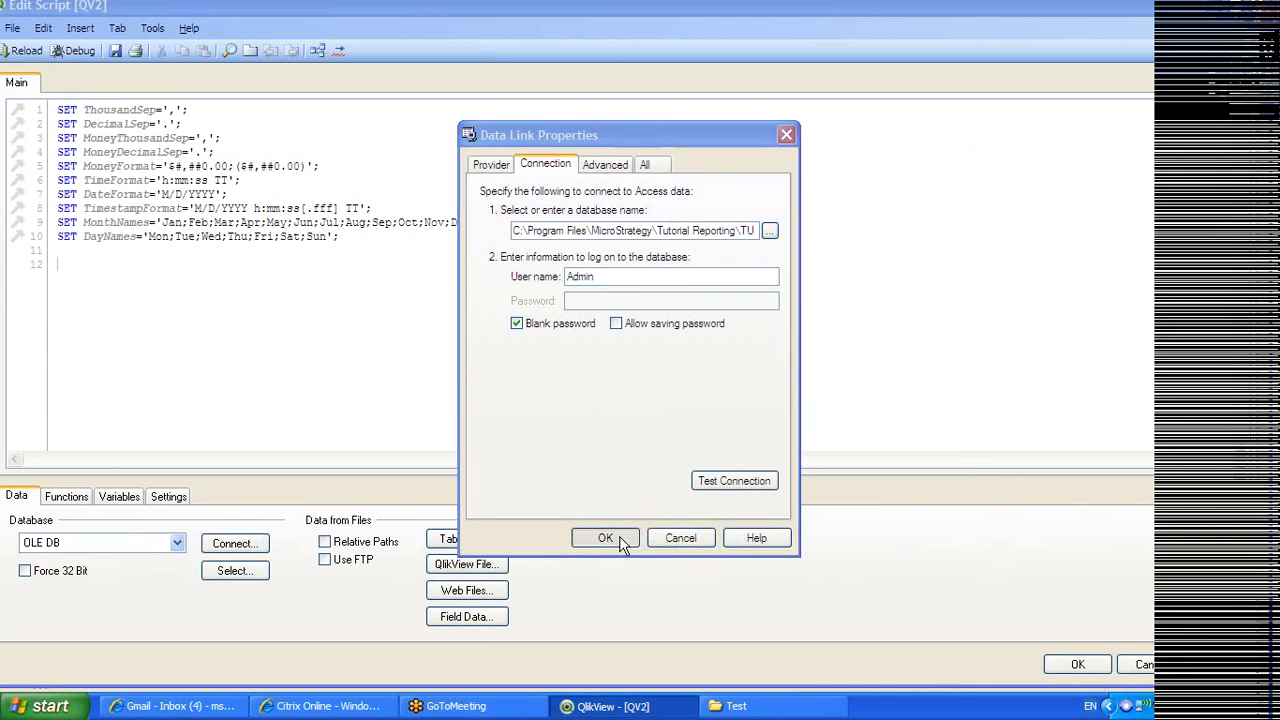
key("Return")
key("Return")
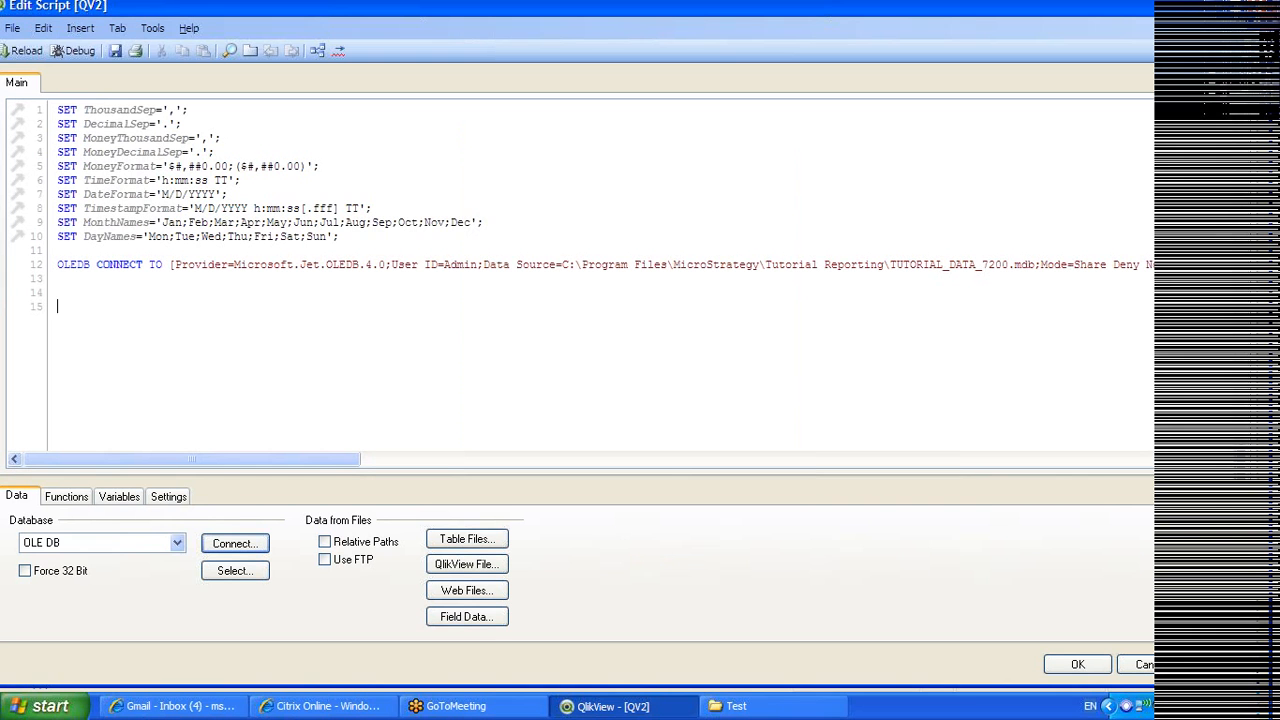
Start a new select statement and preview the data of the LU_MONTH table
left_click(218, 571)
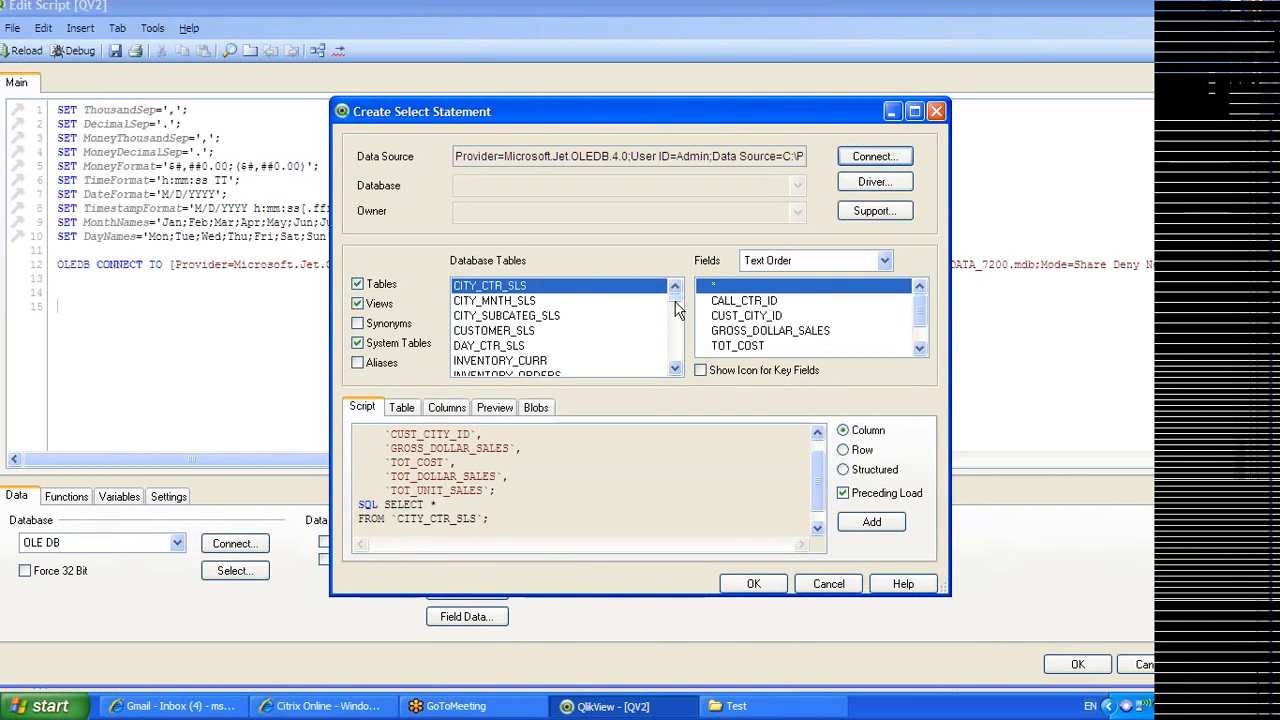
left_click_drag(675, 298, 664, 388)
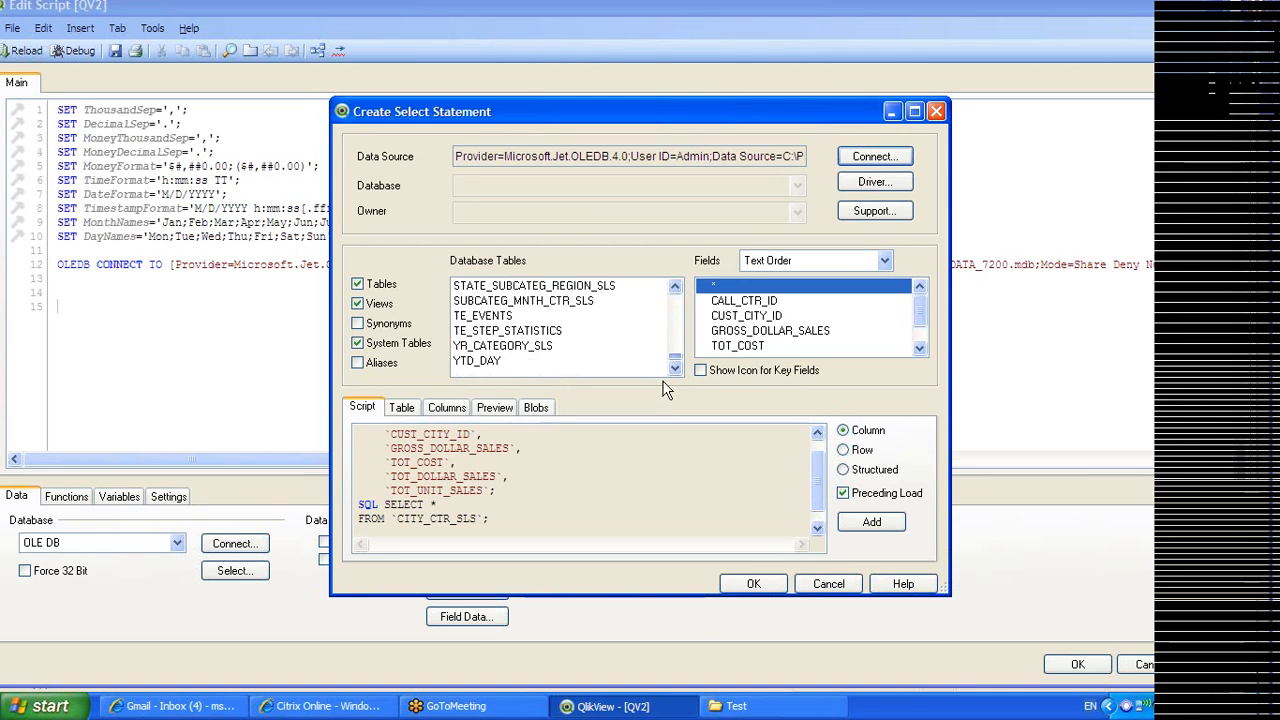
scroll(680, 296, "up", 3)
scroll(680, 293, "up", 3)
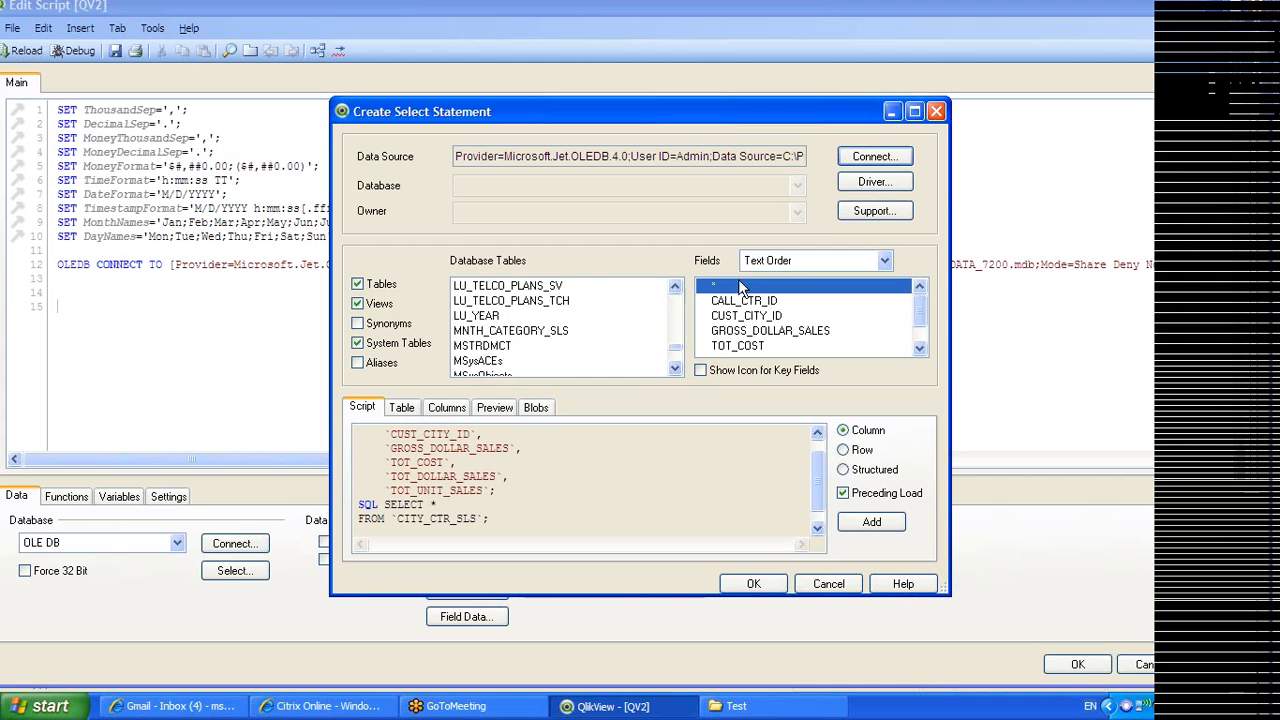
scroll(676, 290, "up", 4)
scroll(676, 290, "up", 4)
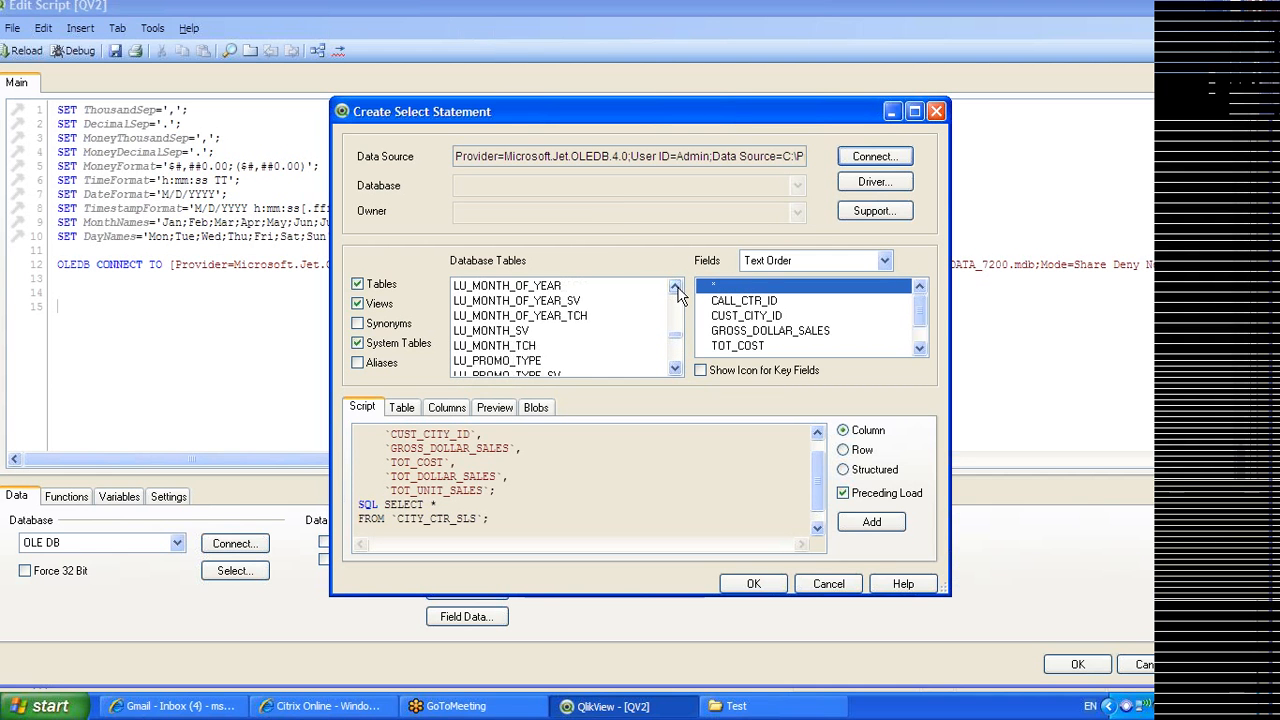
scroll(676, 290, "up", 1)
left_click(481, 303)
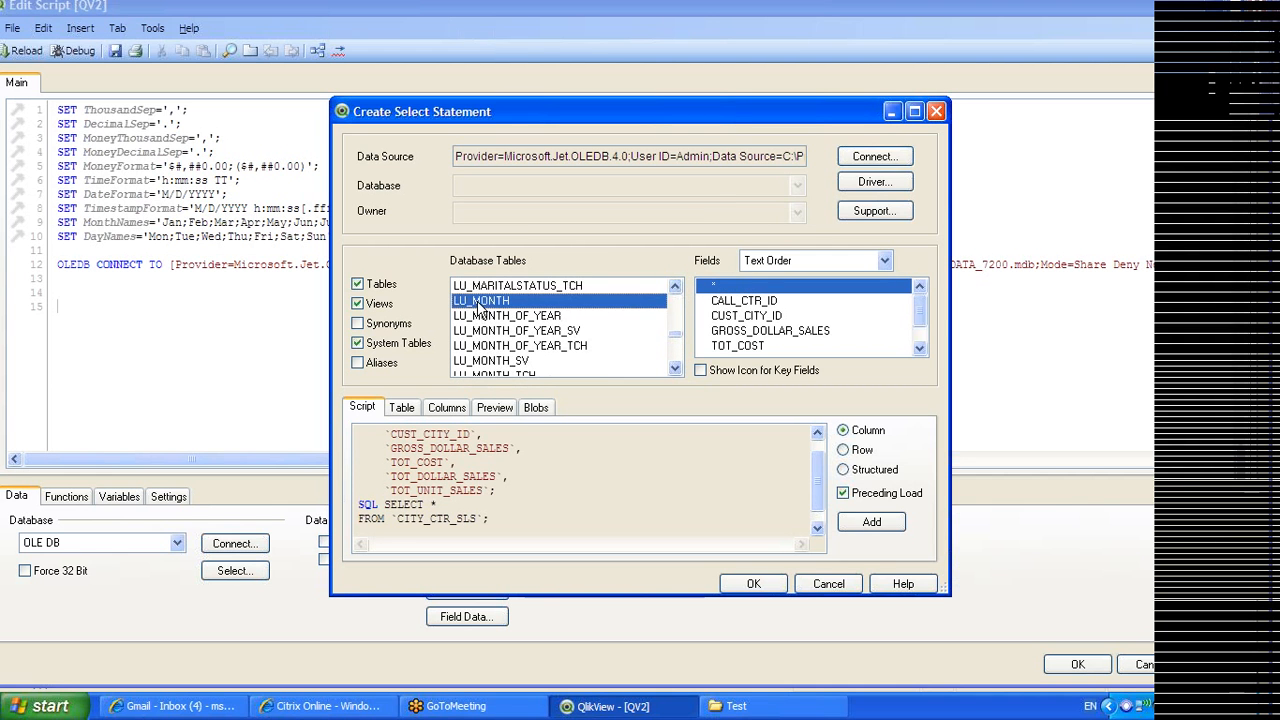
double_click(481, 303)
left_click(851, 520)
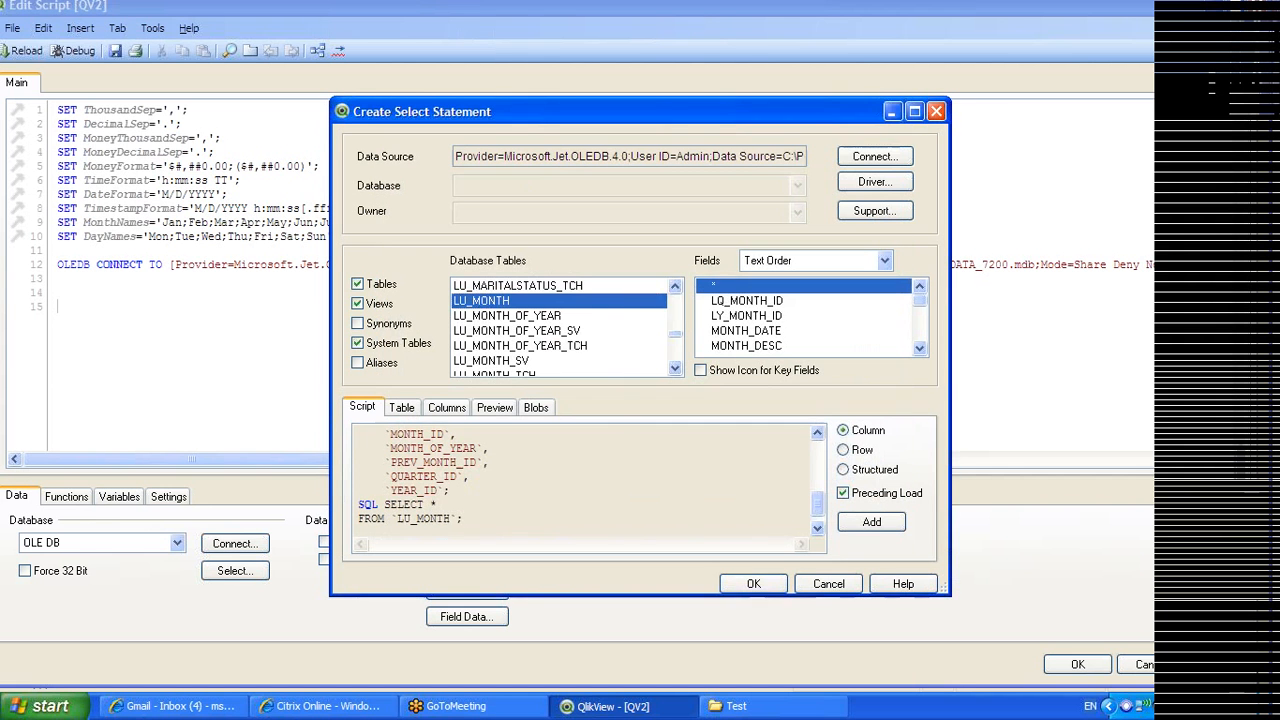
Preview the data of the LU_ITEM table
scroll(676, 290, "up", 2)
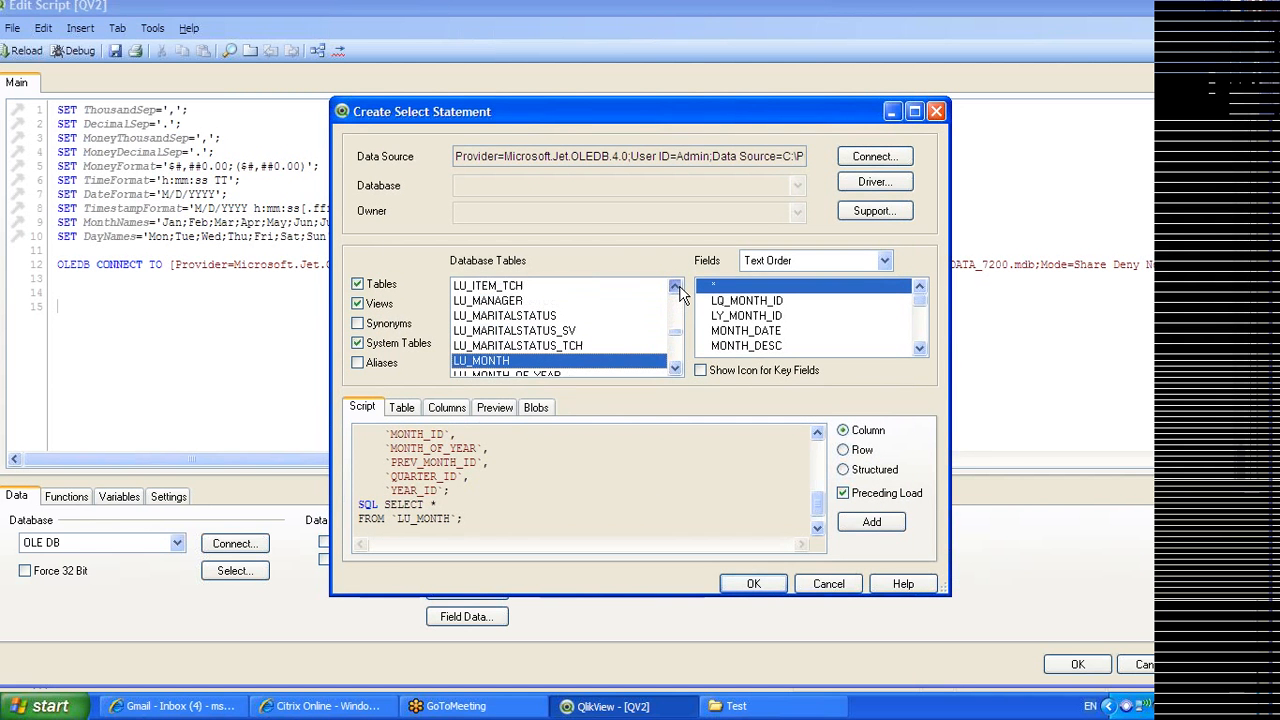
scroll(679, 290, "up", 1)
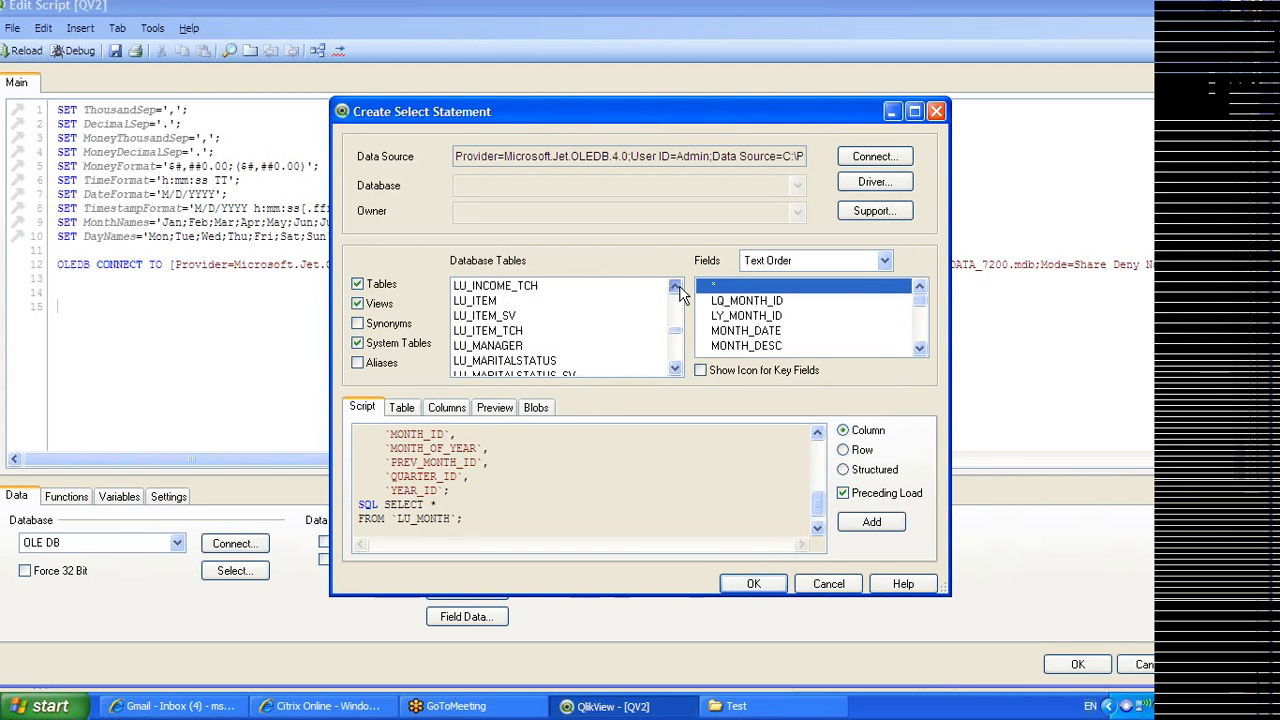
double_click(494, 306)
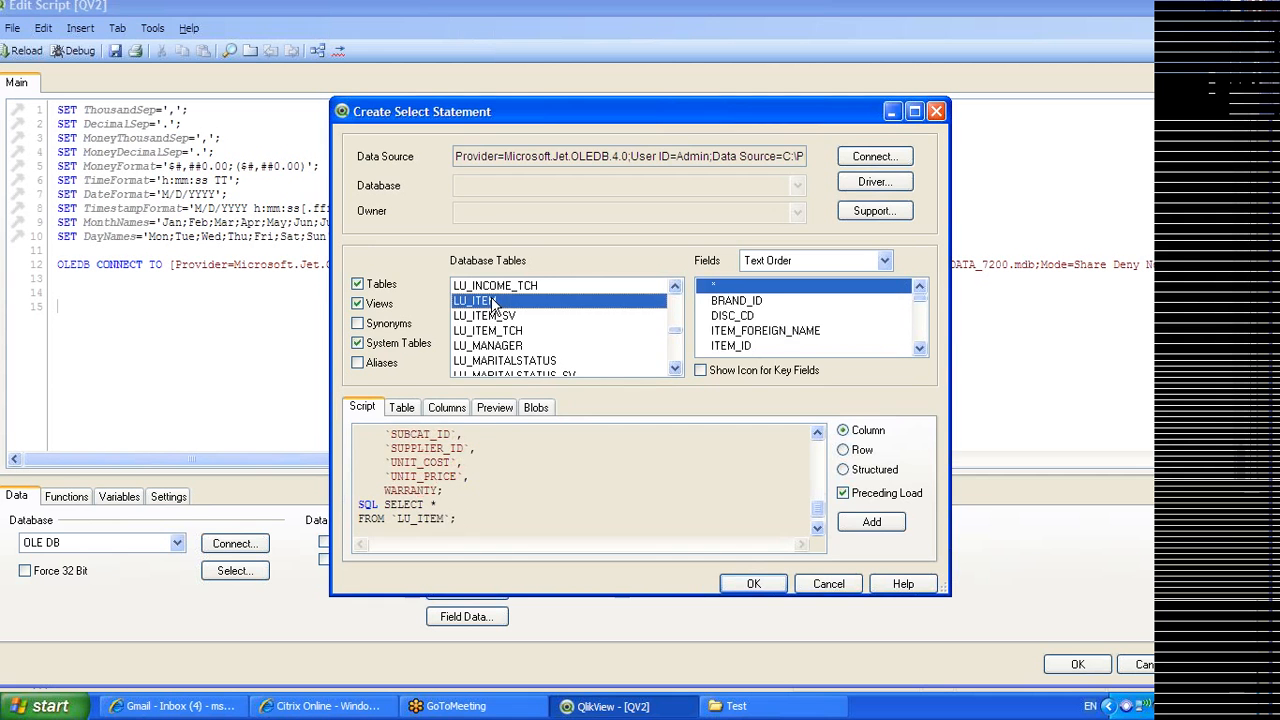
left_click(774, 521)
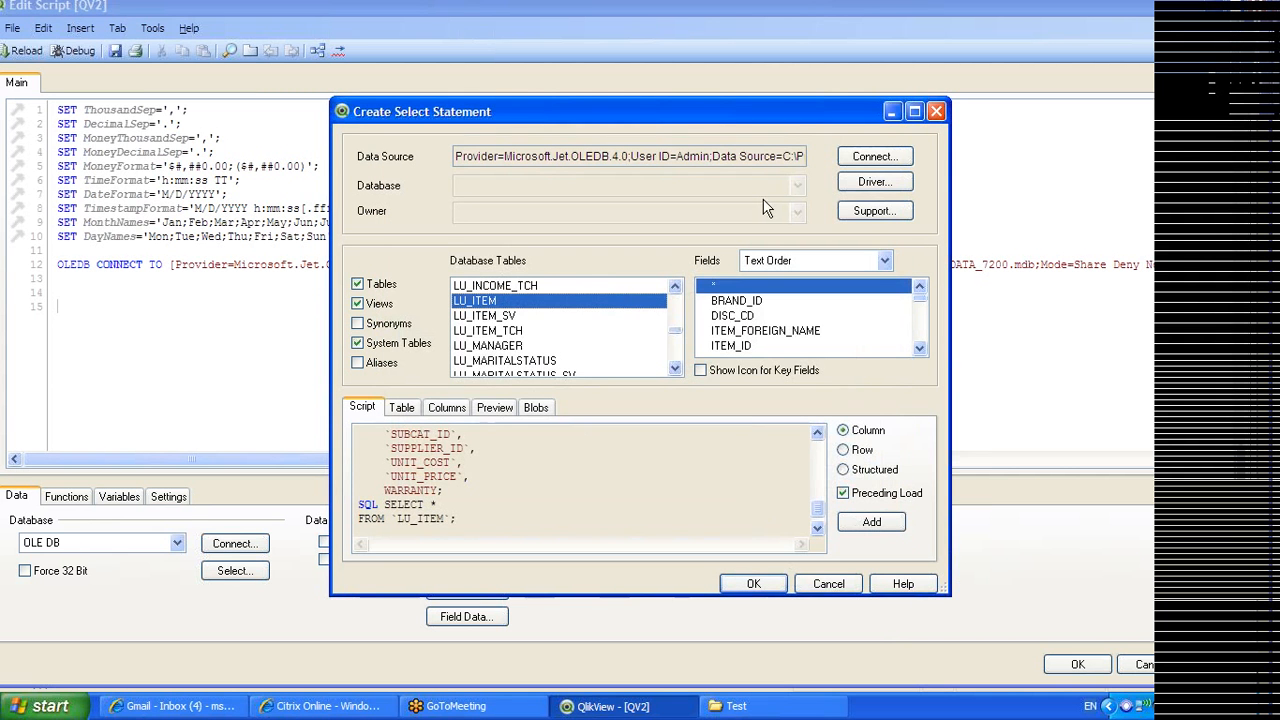
Preview the LU_CALL_CTR table and insert a load statement for all its fields into the script
left_click(675, 287)
left_click_drag(675, 287, 675, 287)
left_click(500, 316)
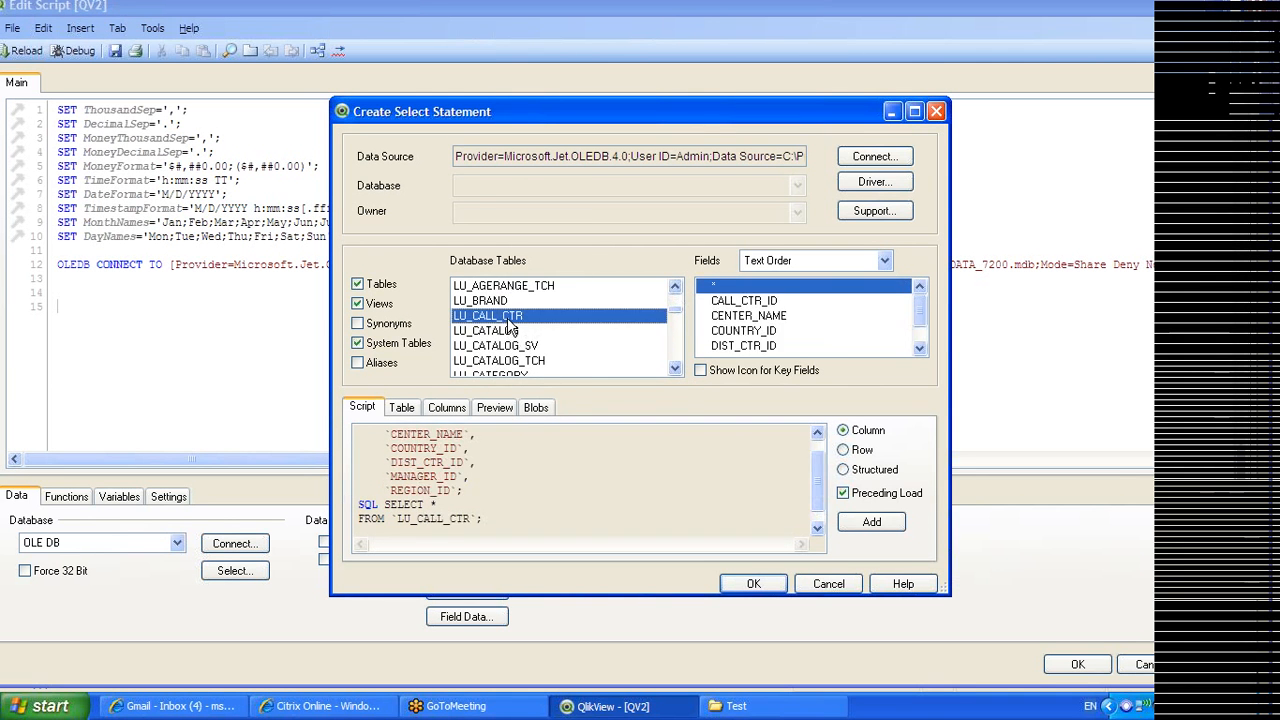
left_click(494, 407)
left_click(775, 521)
left_click(754, 584)
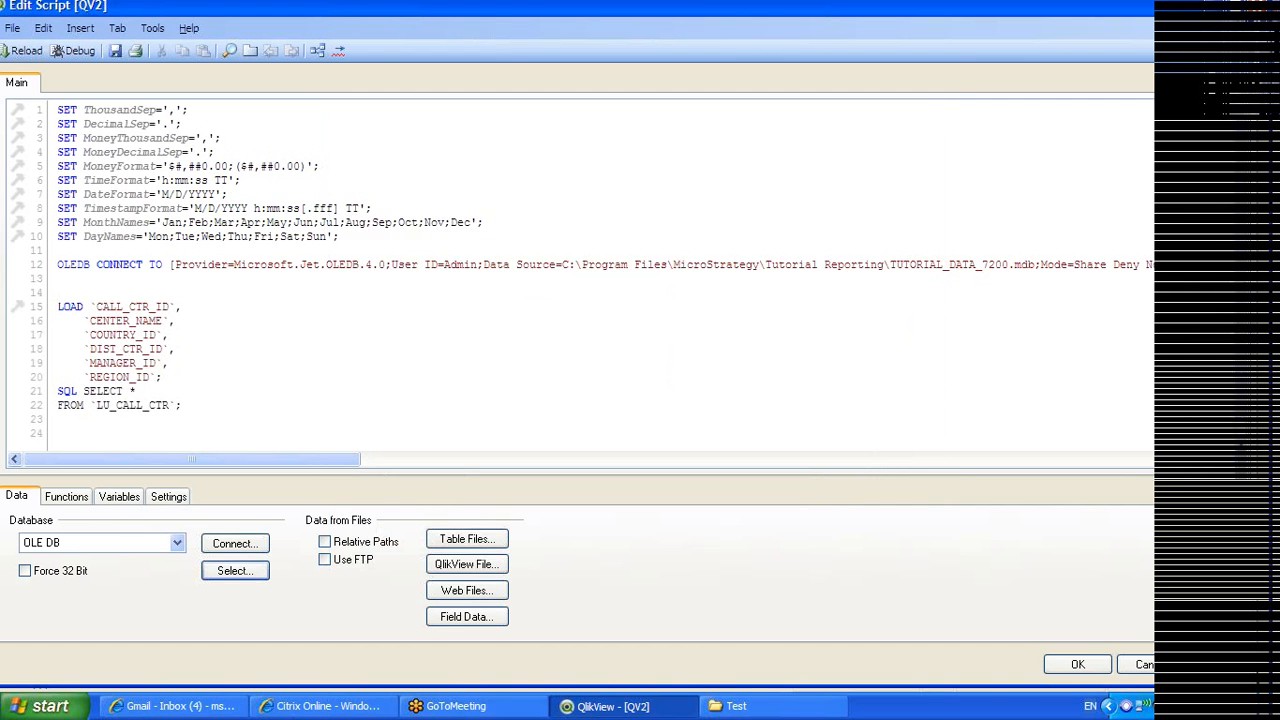
Label the LU_CALL_CTR load statement "Call_Center:" on the line above it
type("Call")
key("Escape")
type("_")
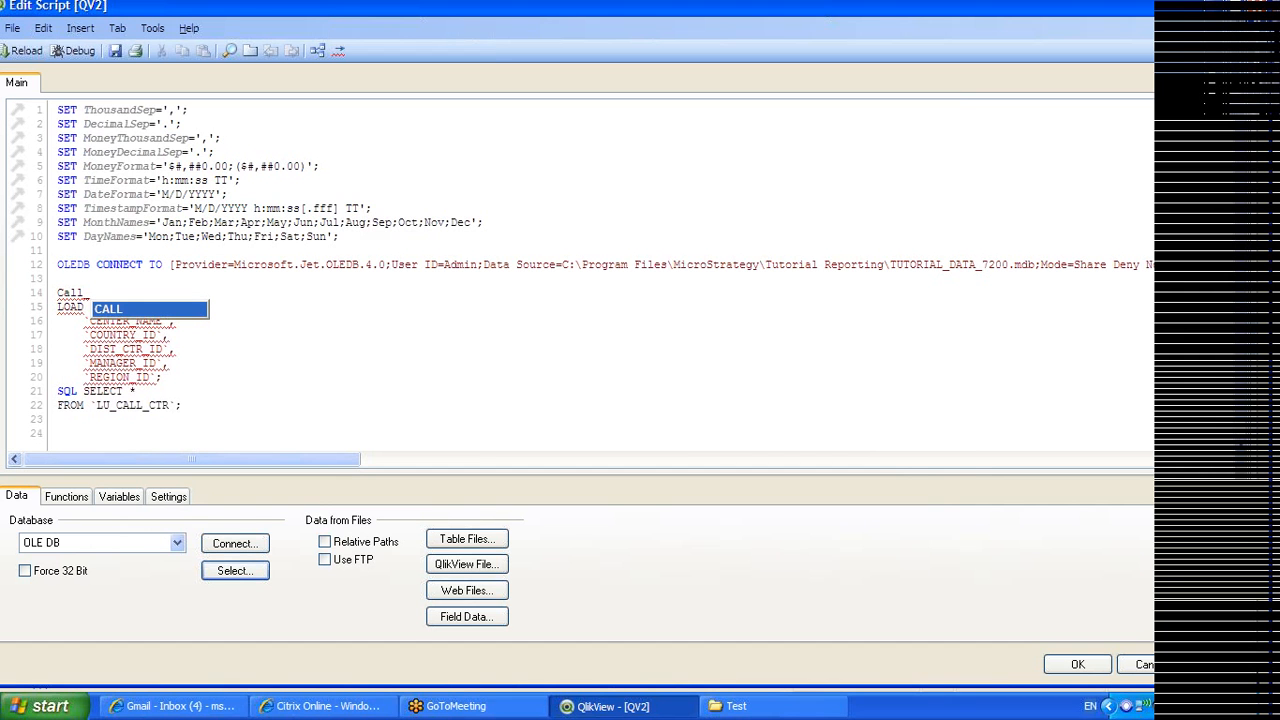
type("Center:")
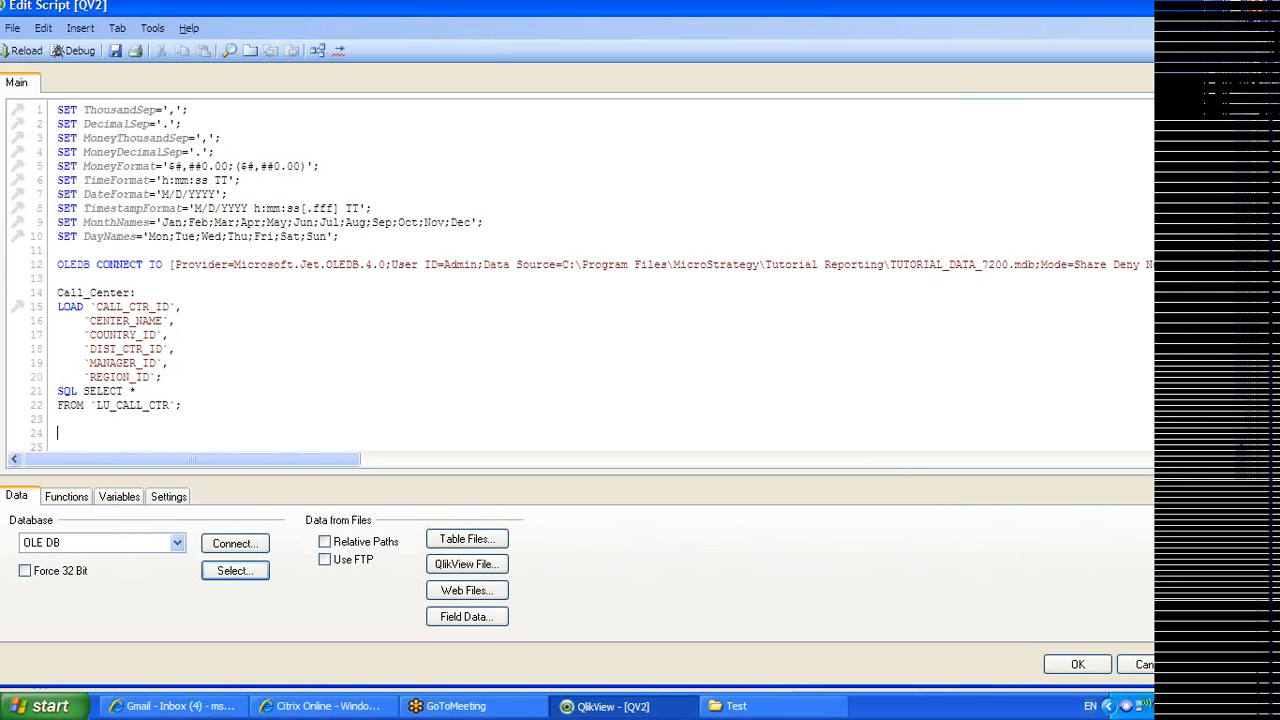
Insert a load statement for all fields of the LU_MONTH table below the call center load, after previewing its data
left_click(208, 571)
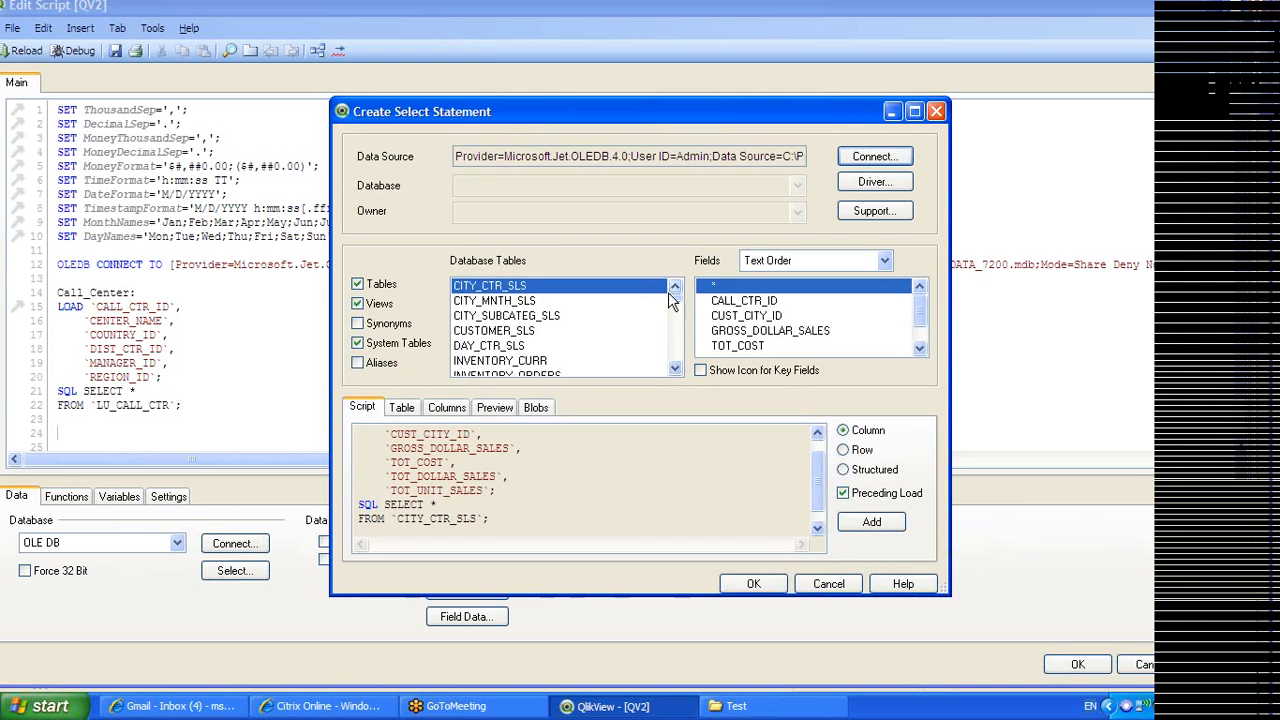
left_click_drag(670, 296, 672, 335)
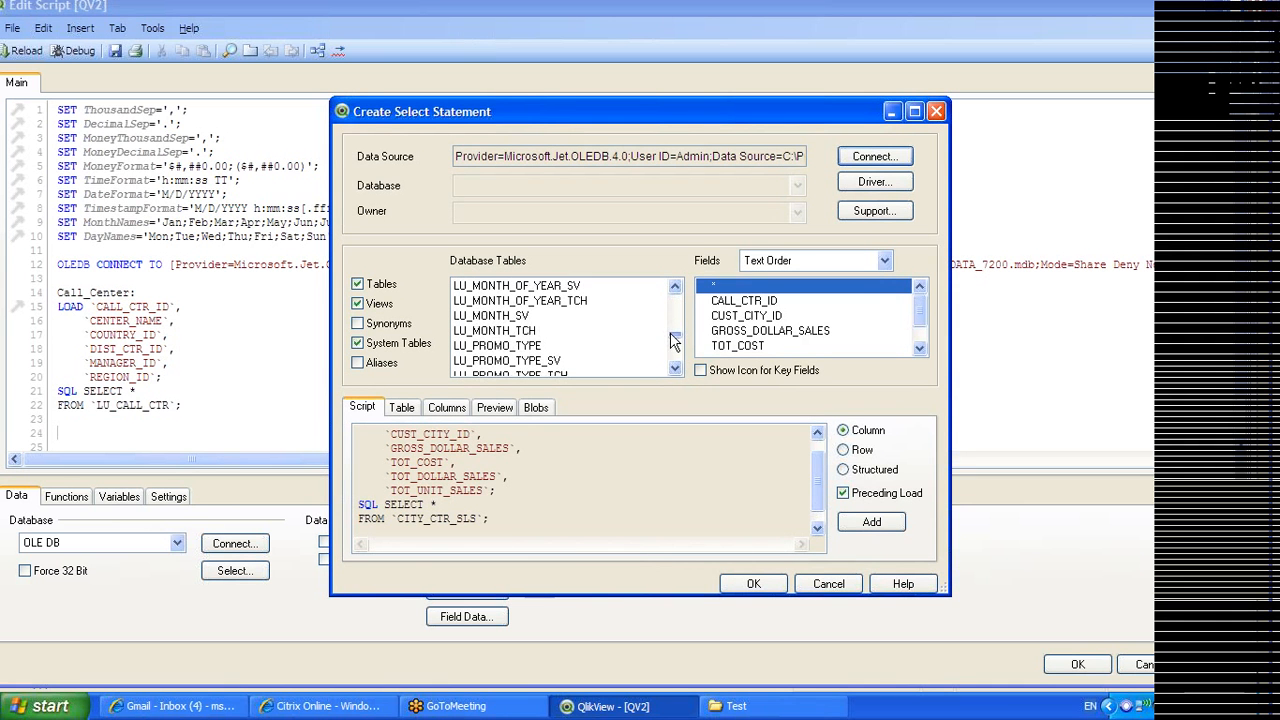
left_click(676, 287)
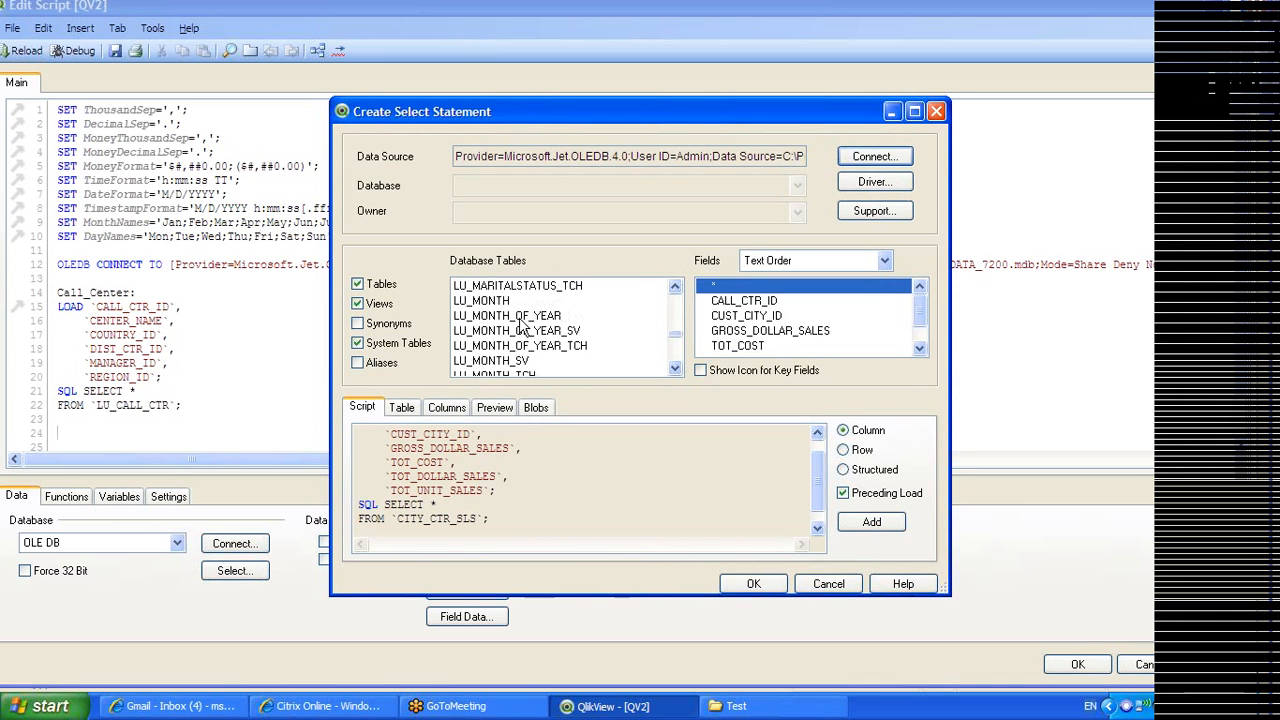
double_click(458, 303)
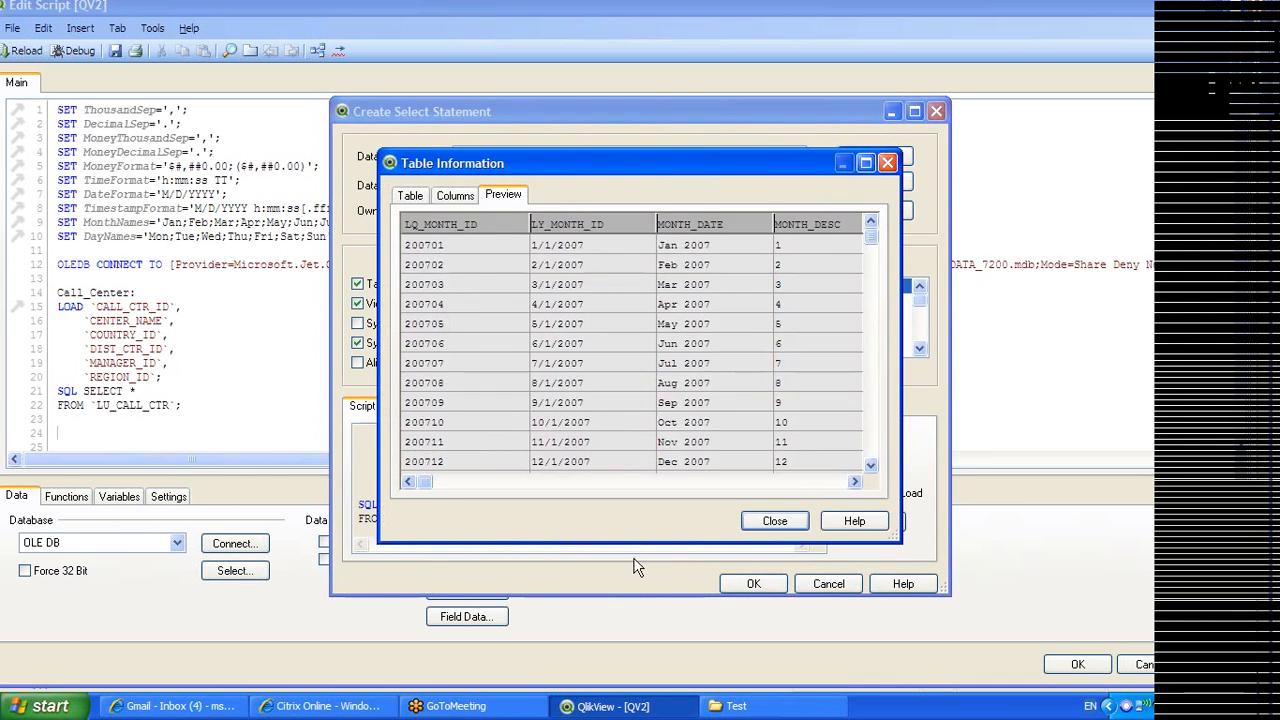
left_click(775, 521)
left_click(753, 584)
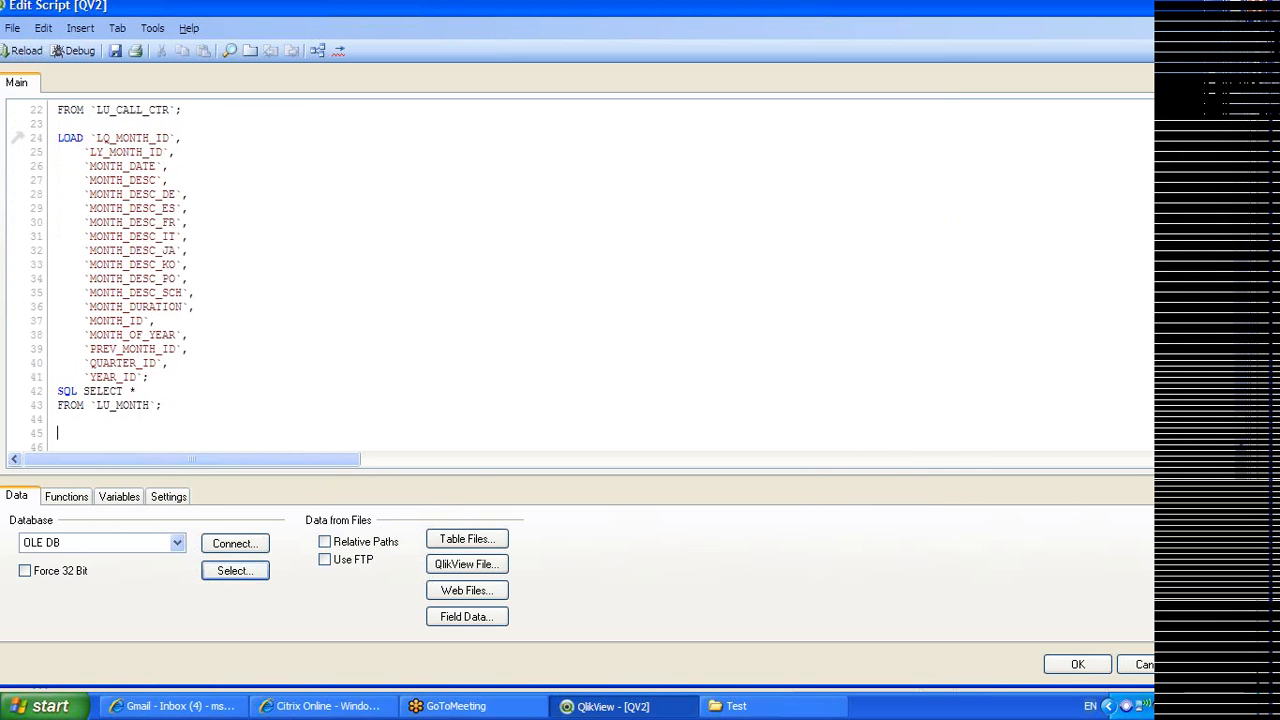
Label the LU_MONTH load statement "Month:" and add an empty line after it
key("Return")
type("Month:")
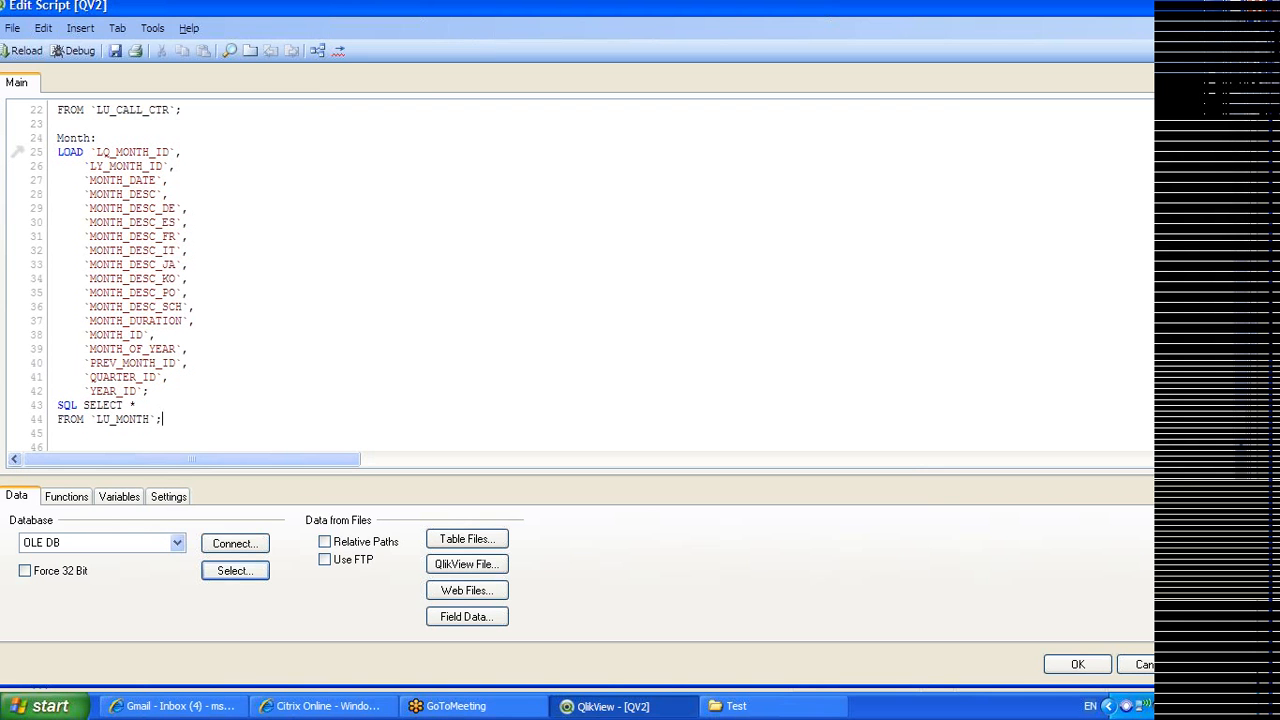
key("Return")
left_click(230, 549)
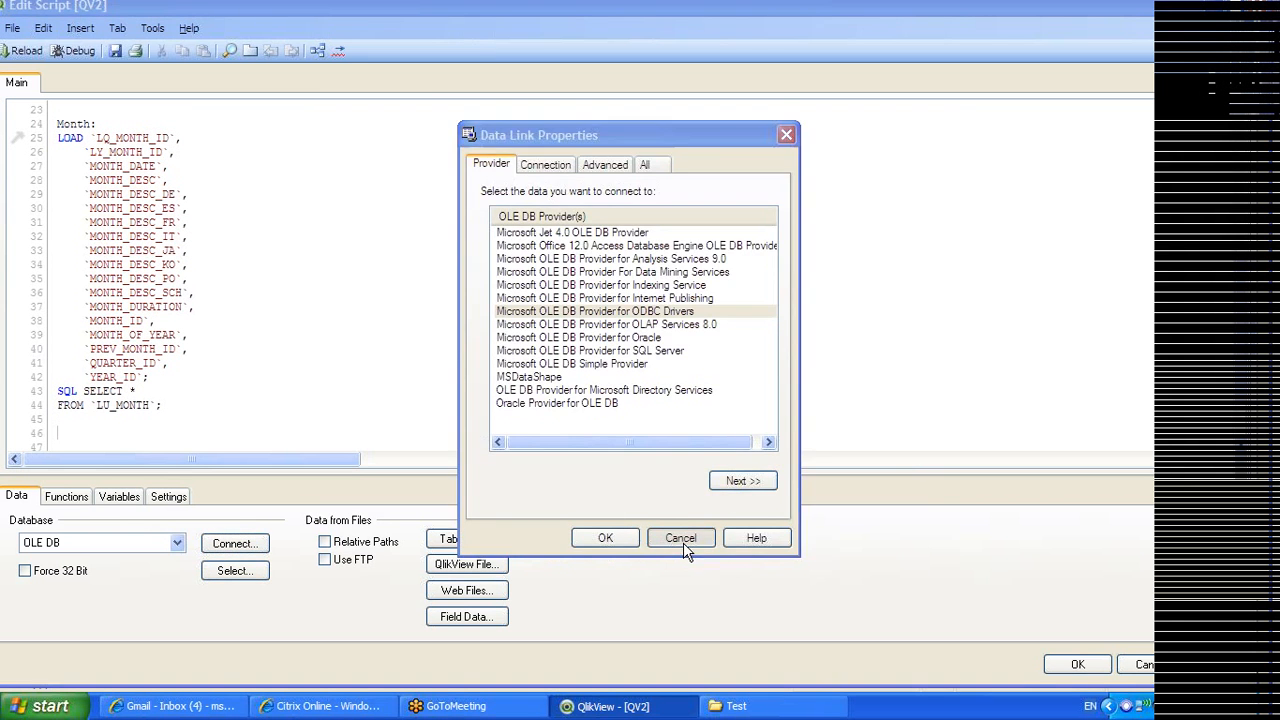
left_click(683, 537)
left_click(726, 297)
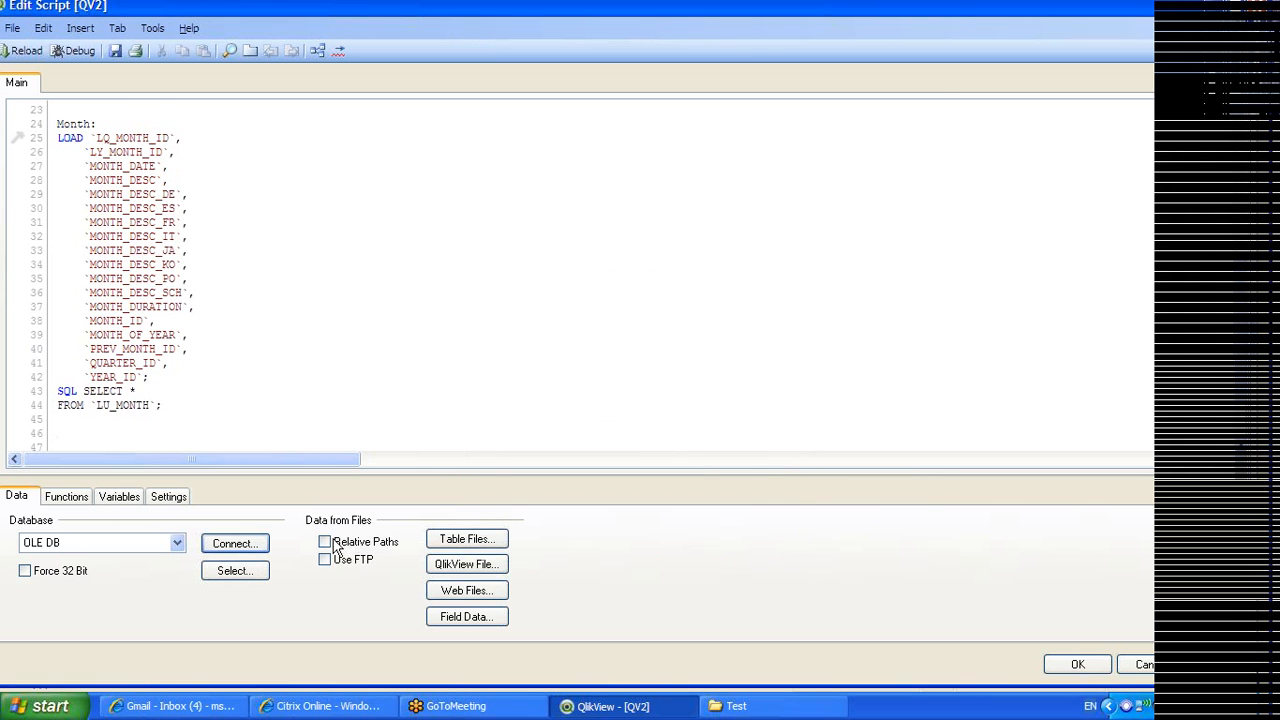
Insert a load statement for all fields of the LU_ITEM table at the end of the script, after previewing its data
left_click(245, 580)
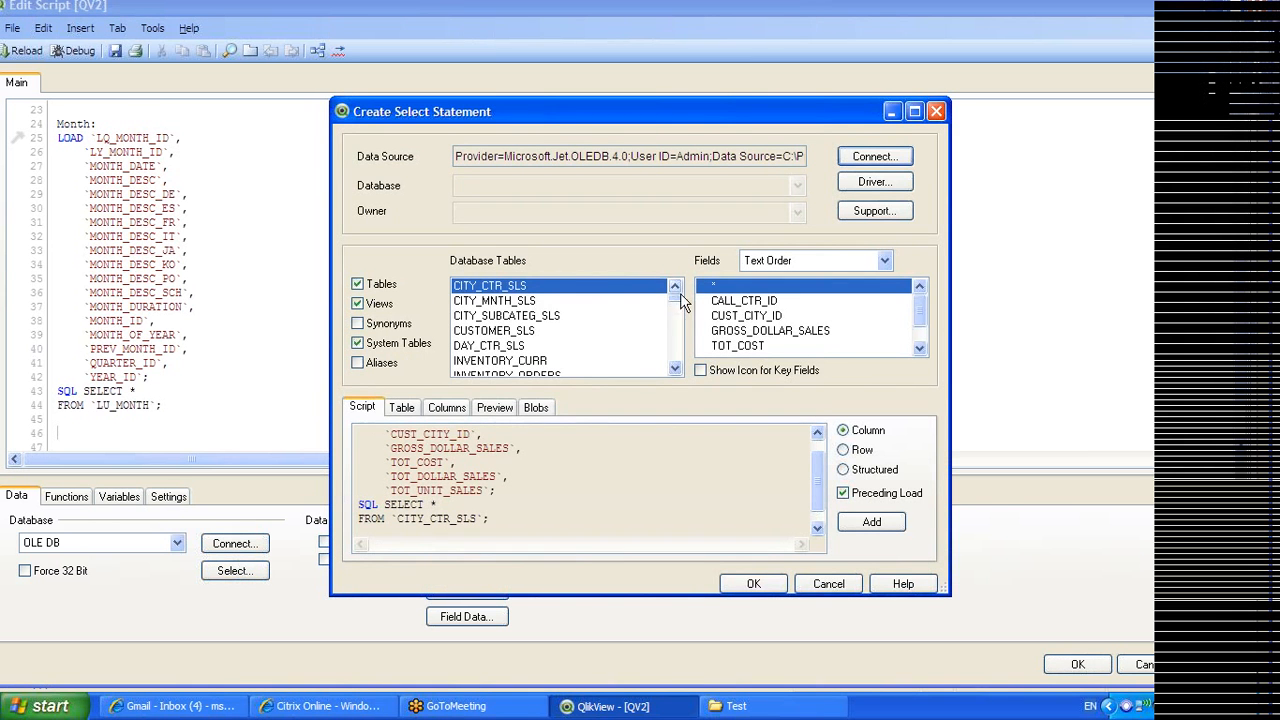
left_click_drag(675, 305, 675, 335)
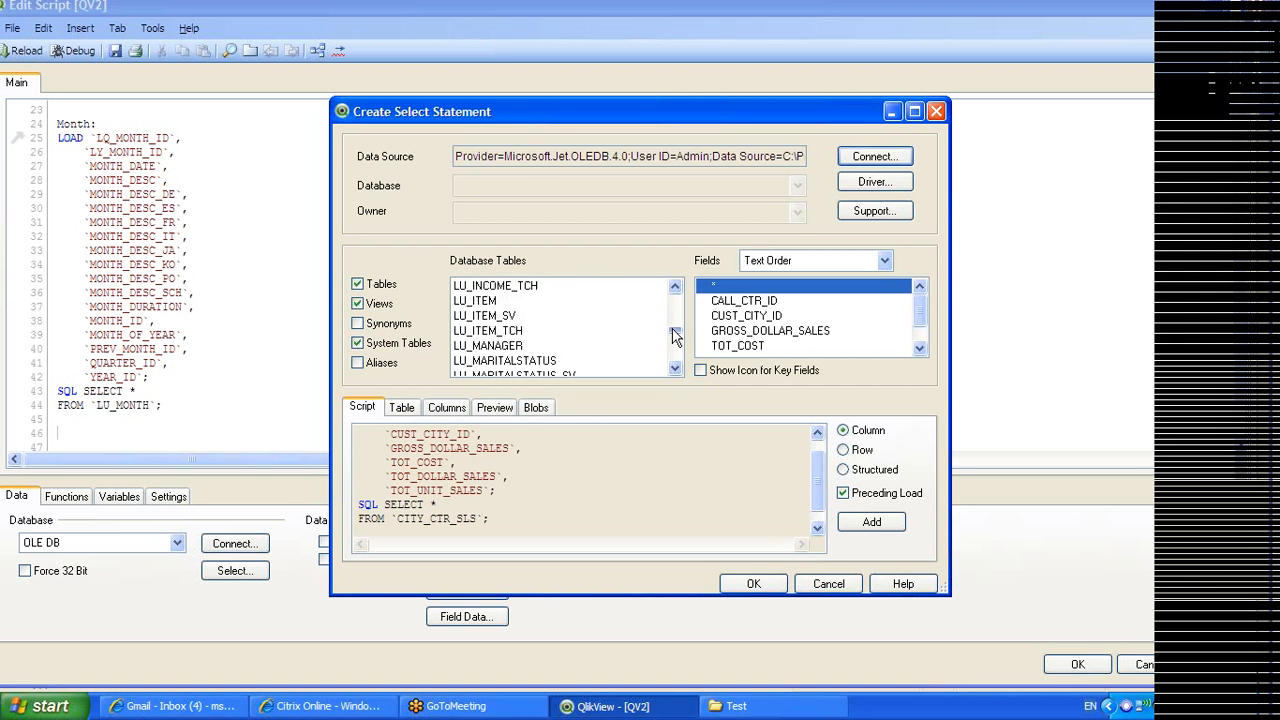
double_click(474, 300)
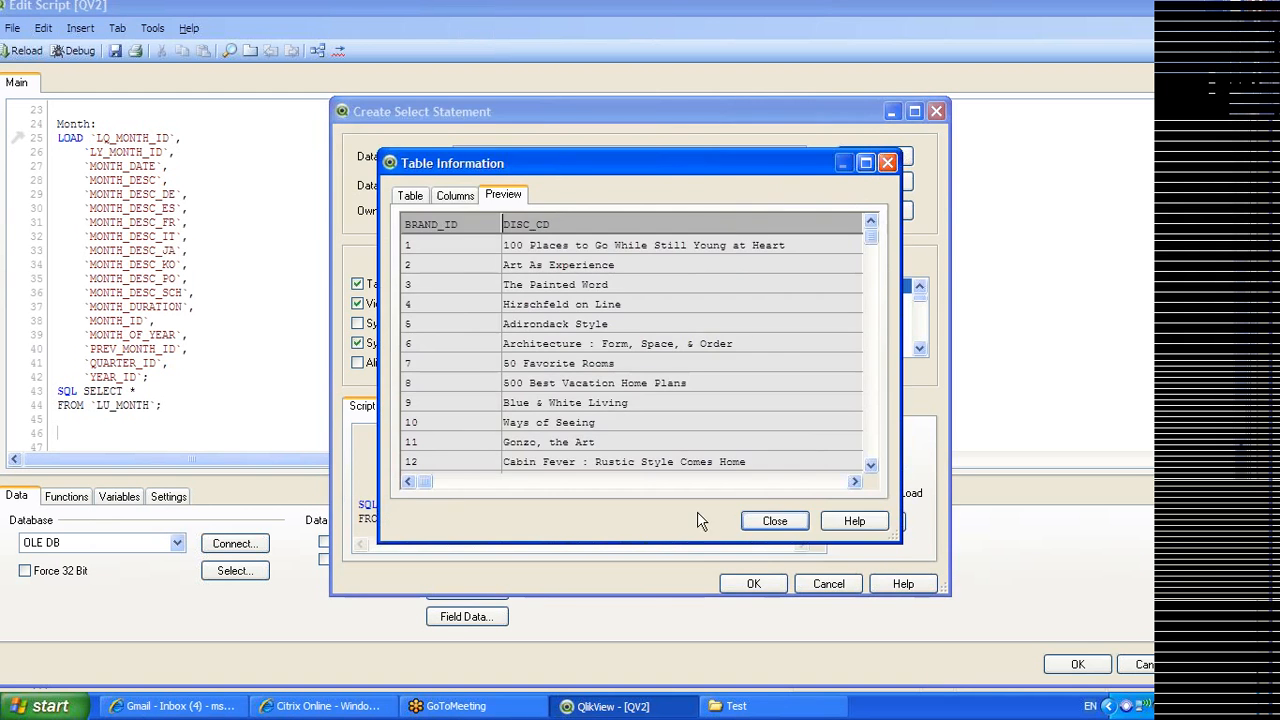
left_click(774, 522)
left_click(762, 584)
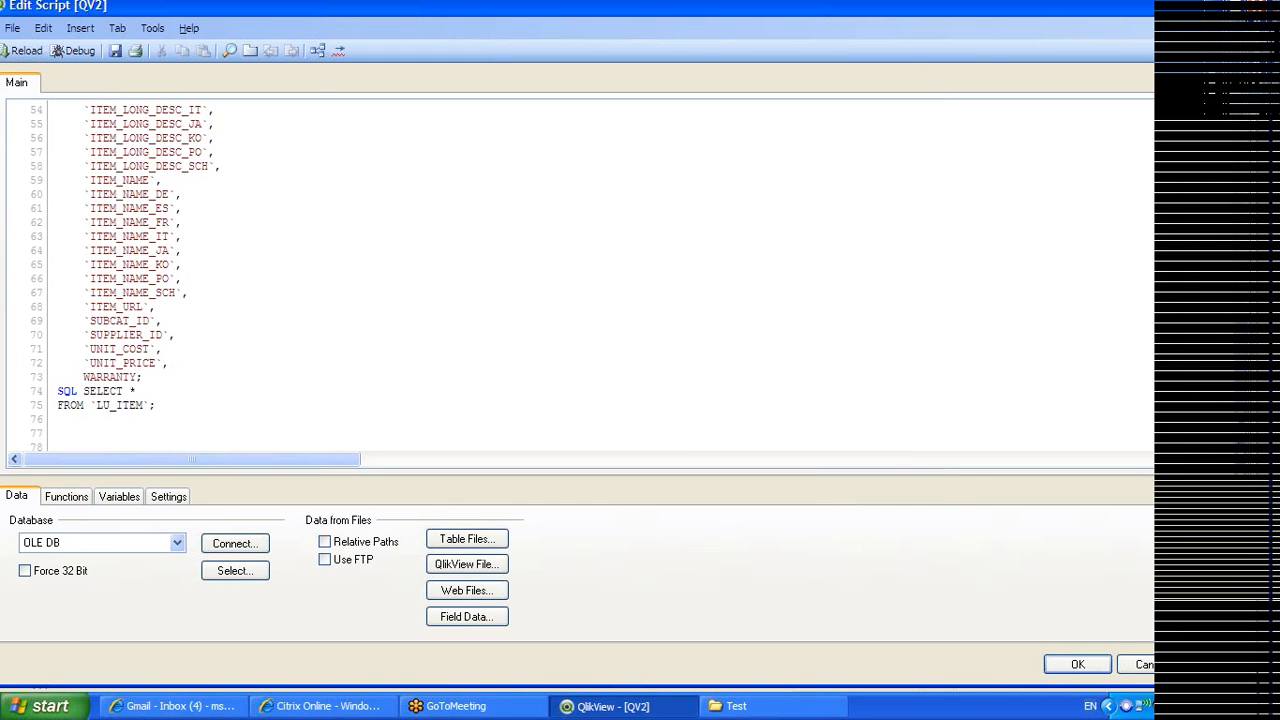
Label the LU_ITEM load statement "Item:" on the line above it
key("Up")
key("Up")
key("Up")
key("Up")
key("Up")
key("Up")
key("Up")
key("Up")
key("Up")
key("Up")
key("Up")
key("Up")
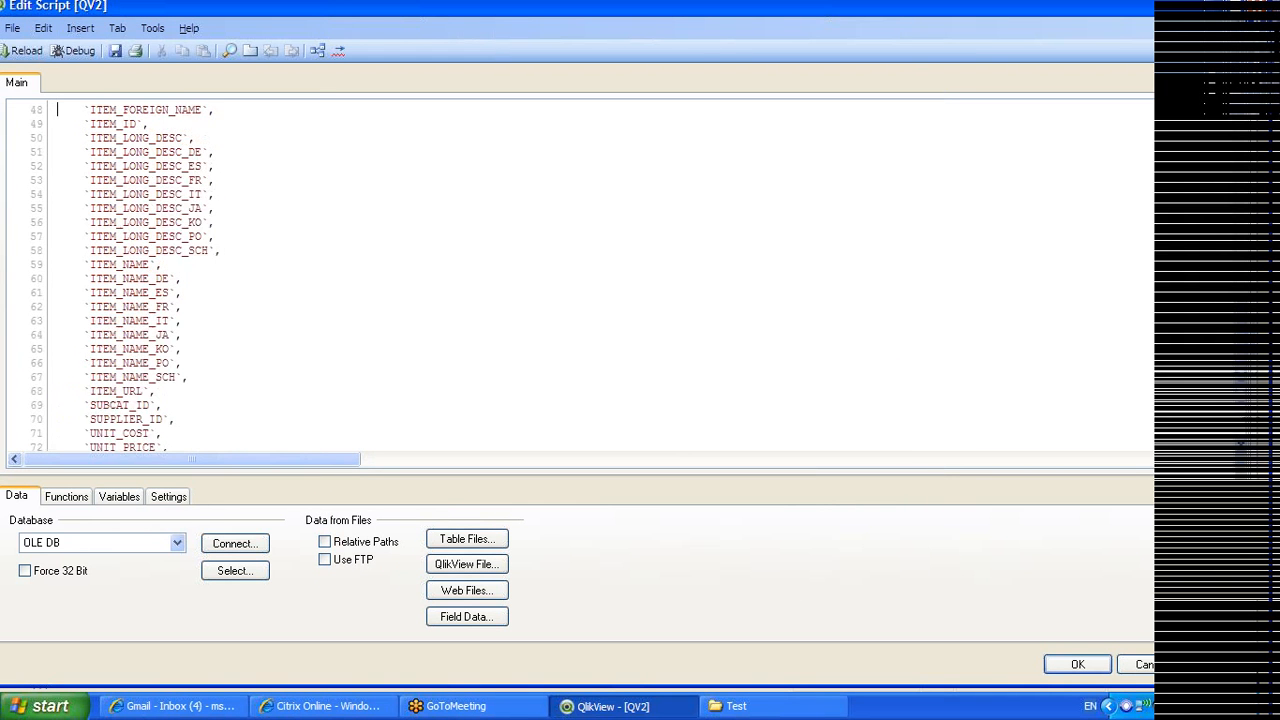
key("Return")
key("Return")
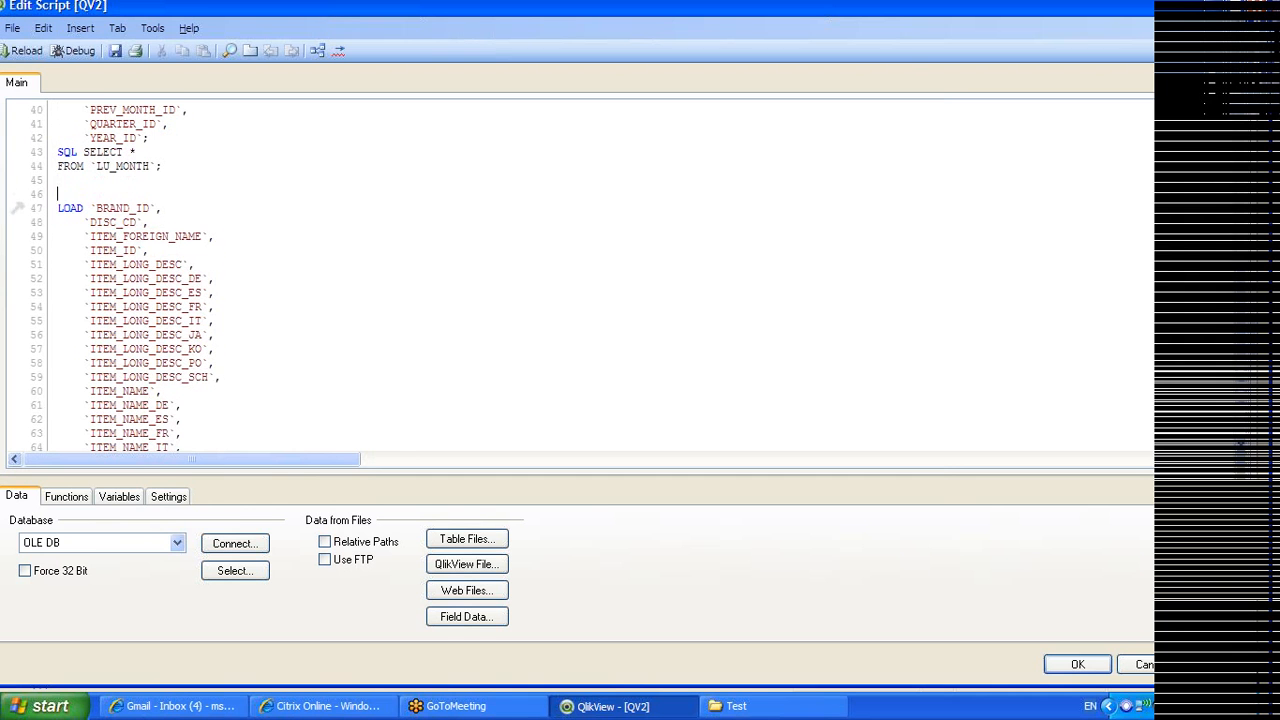
type("Item:")
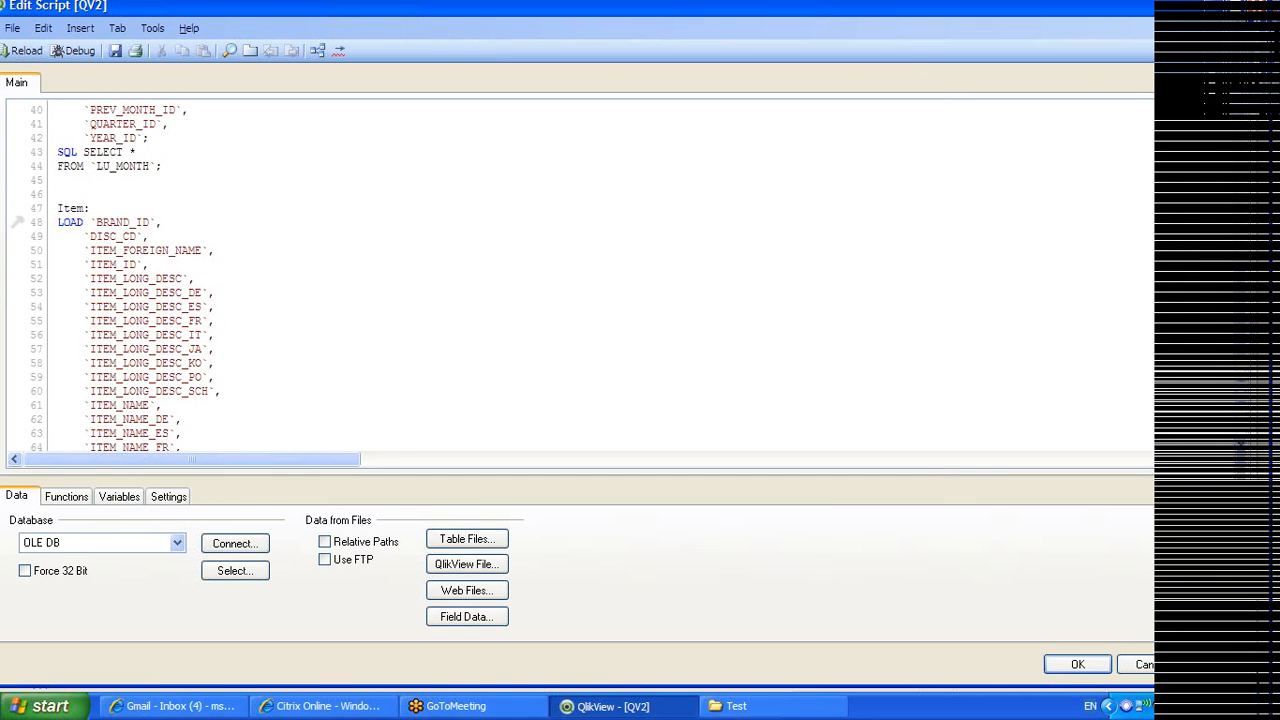
Add a new script tab named "Fact"
left_click(117, 28)
left_click(140, 46)
type("Fact")
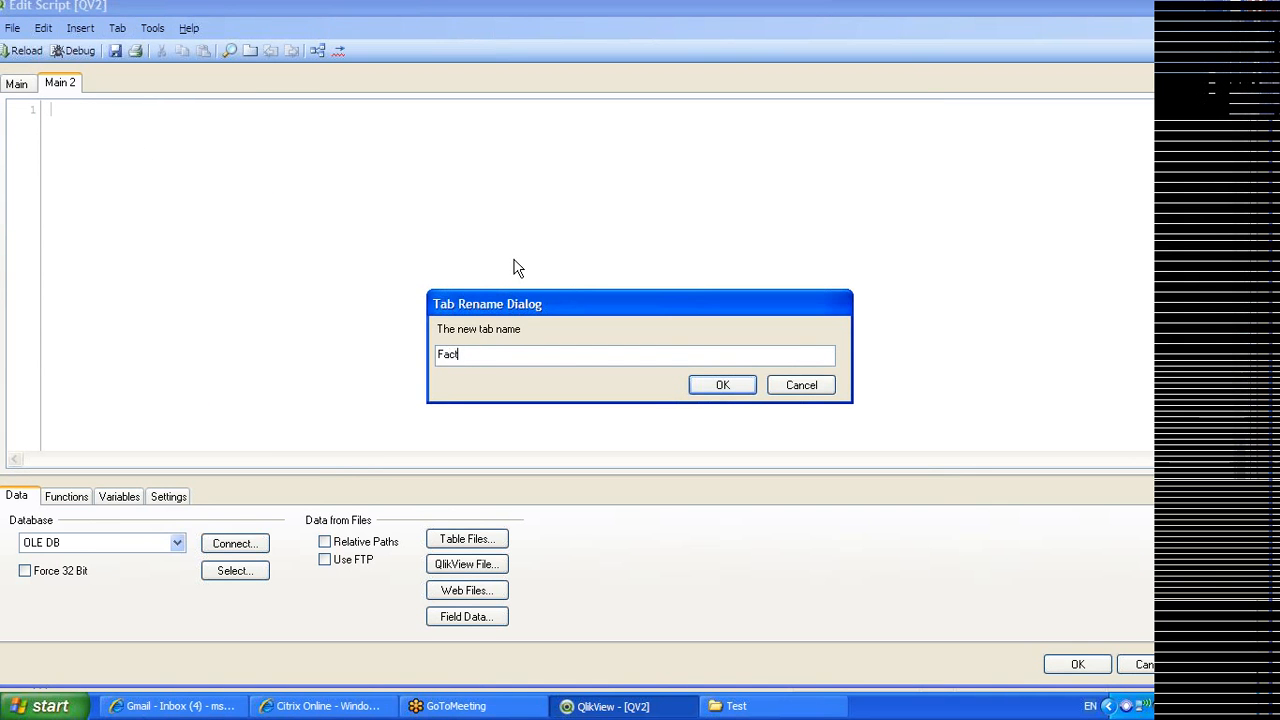
left_click(712, 390)
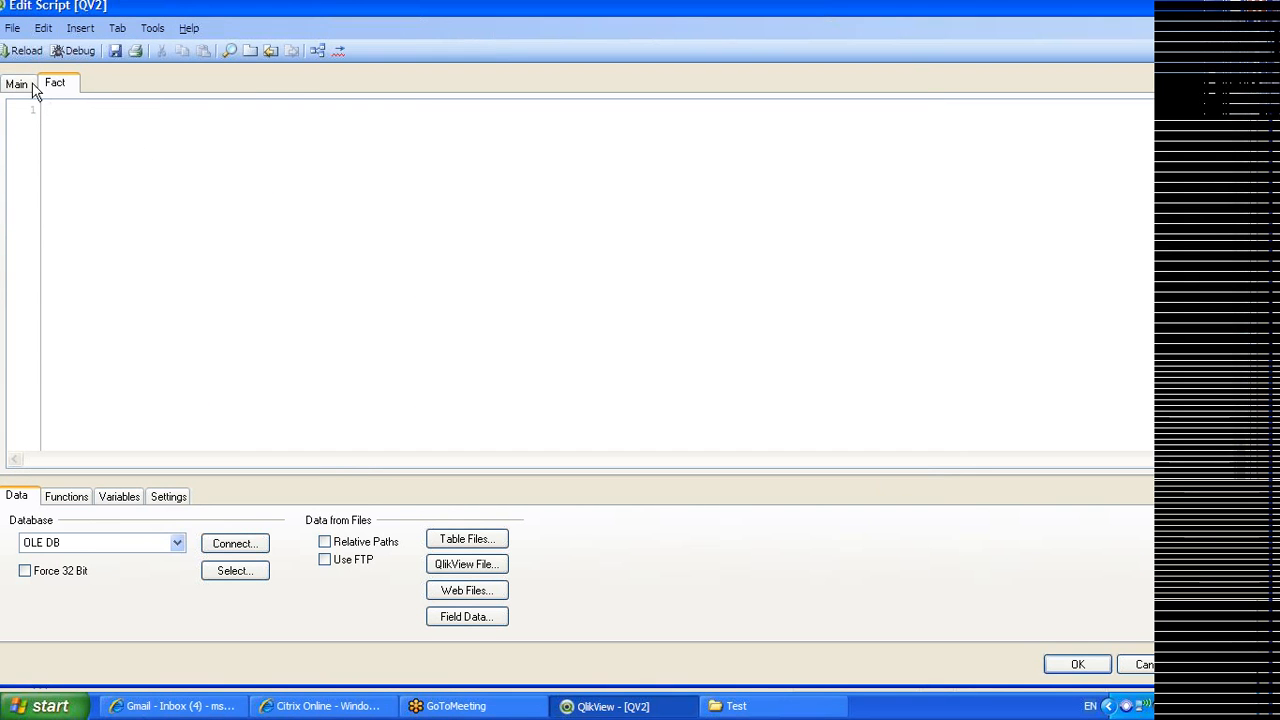
Add another script tab named "Dim" after the Fact tab
left_click(16, 84)
left_click(54, 83)
left_click(116, 28)
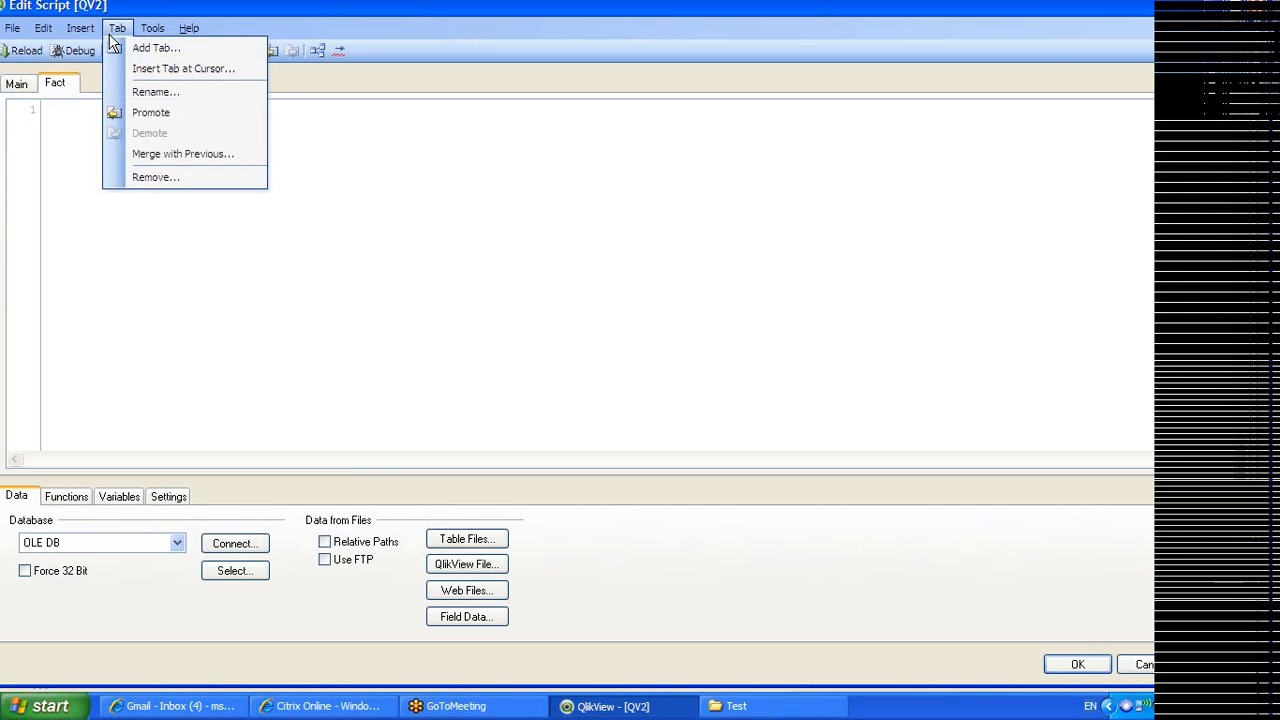
left_click(142, 46)
type("Dim")
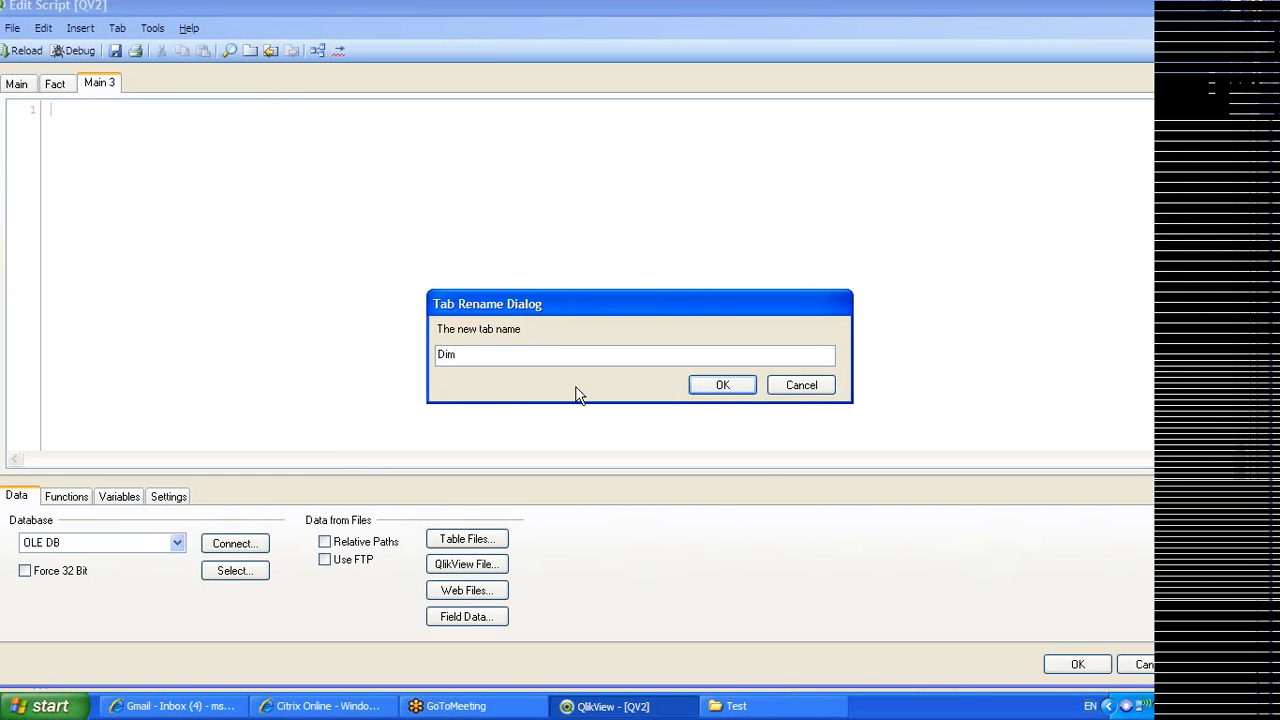
left_click(744, 386)
Move the call center, month and item load statements from the Main tab to the Dim tab, leaving the connection statement in Main
left_click(17, 85)
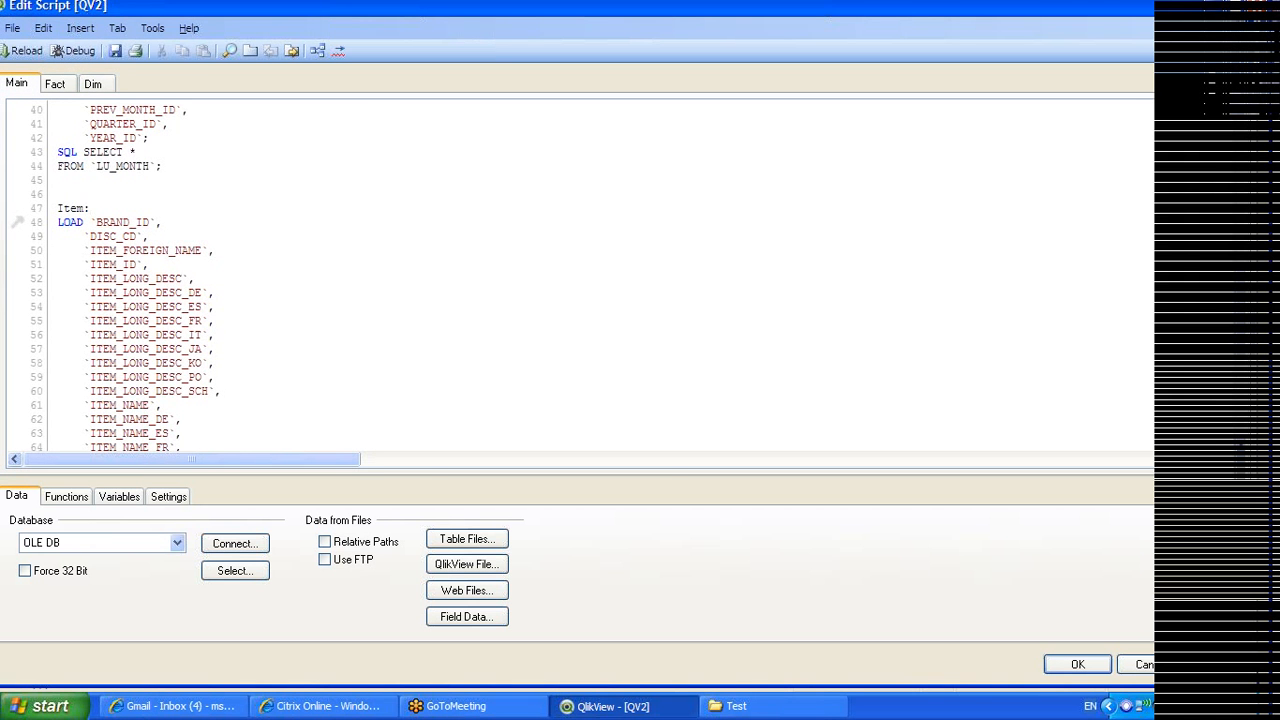
scroll(1157, 329, "up", 13)
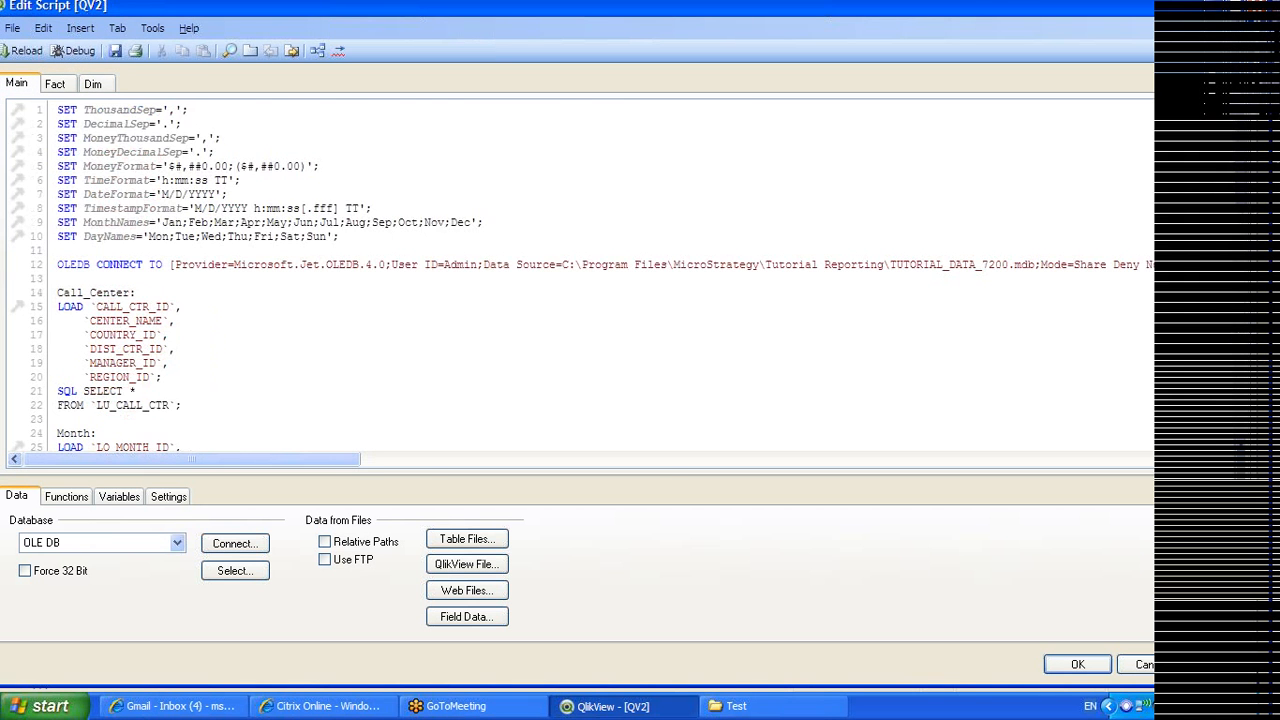
left_click_drag(57, 278, 350, 560)
key("Delete")
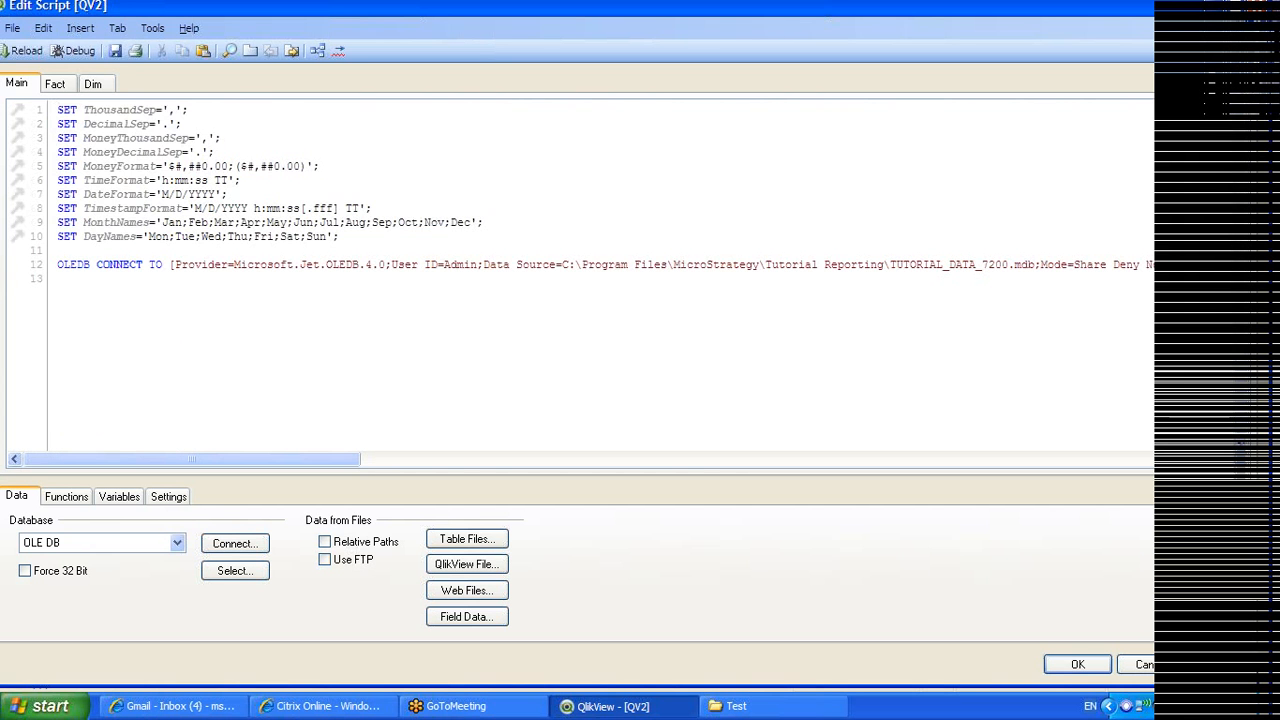
left_click(93, 84)
key("ctrl+v")
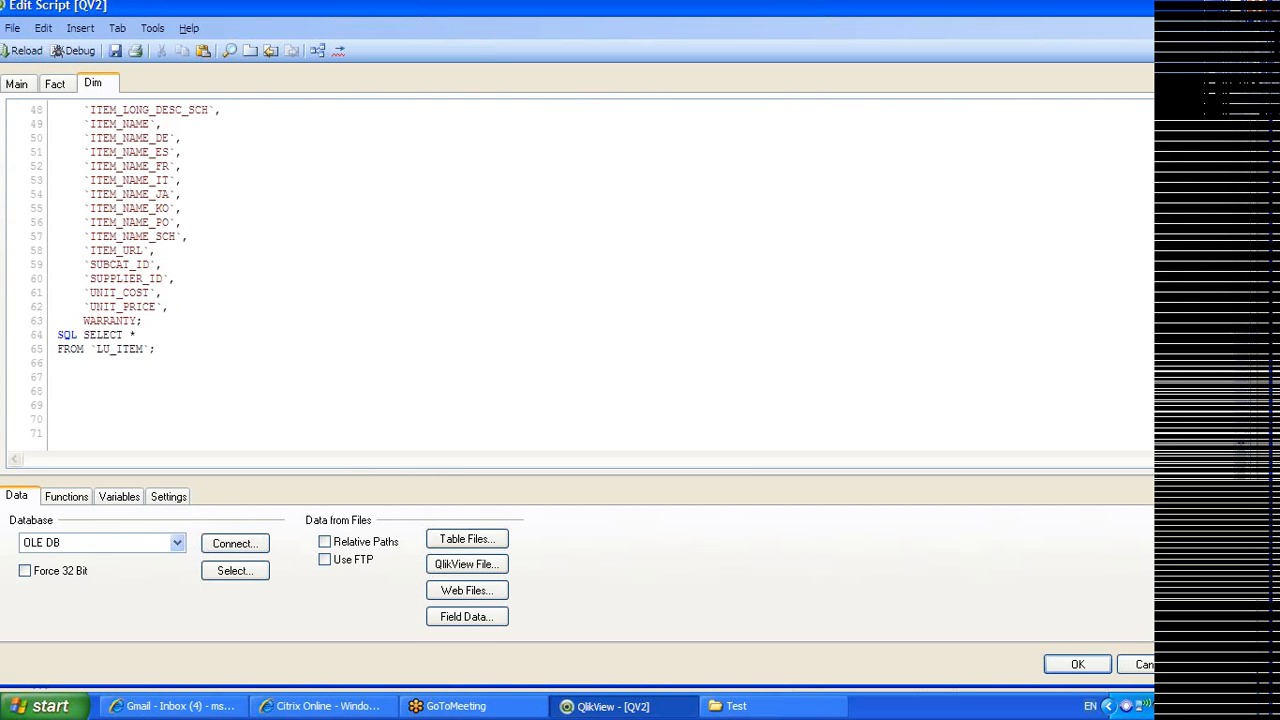
Insert a load statement for all fields of the ITEM_CCTR_MNTH_SLS table in the Fact tab
left_click(55, 84)
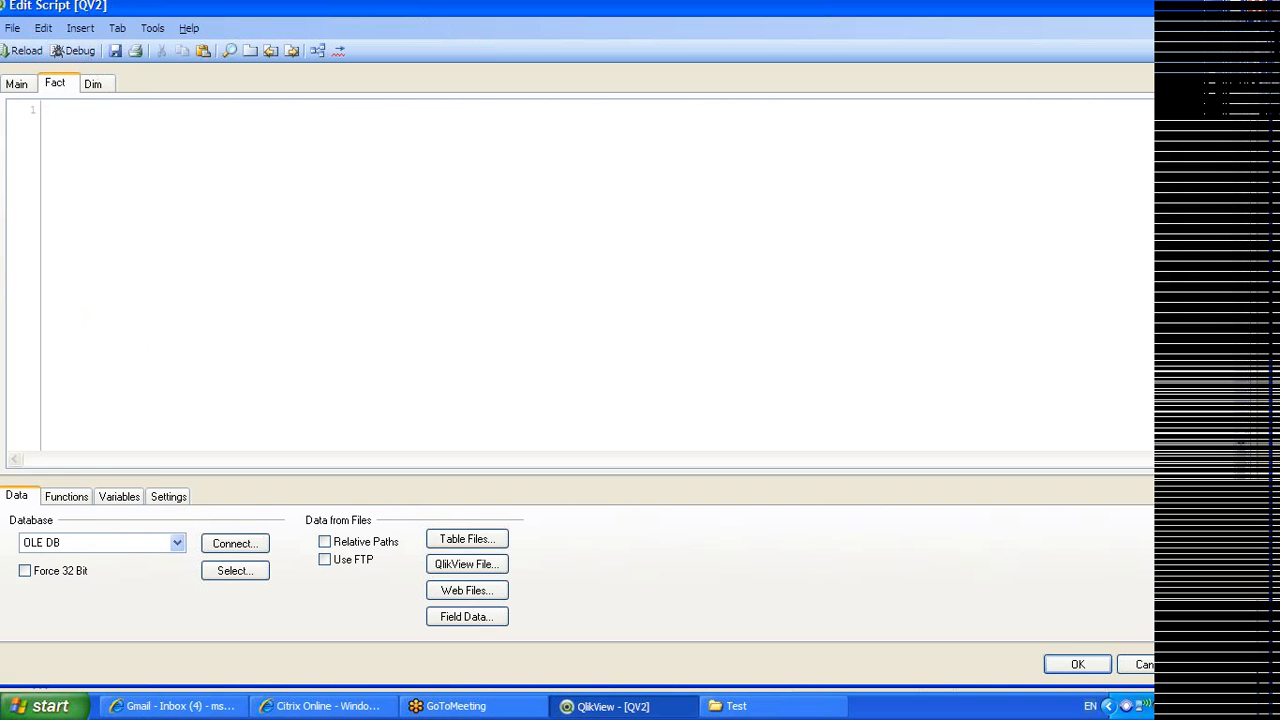
left_click(222, 574)
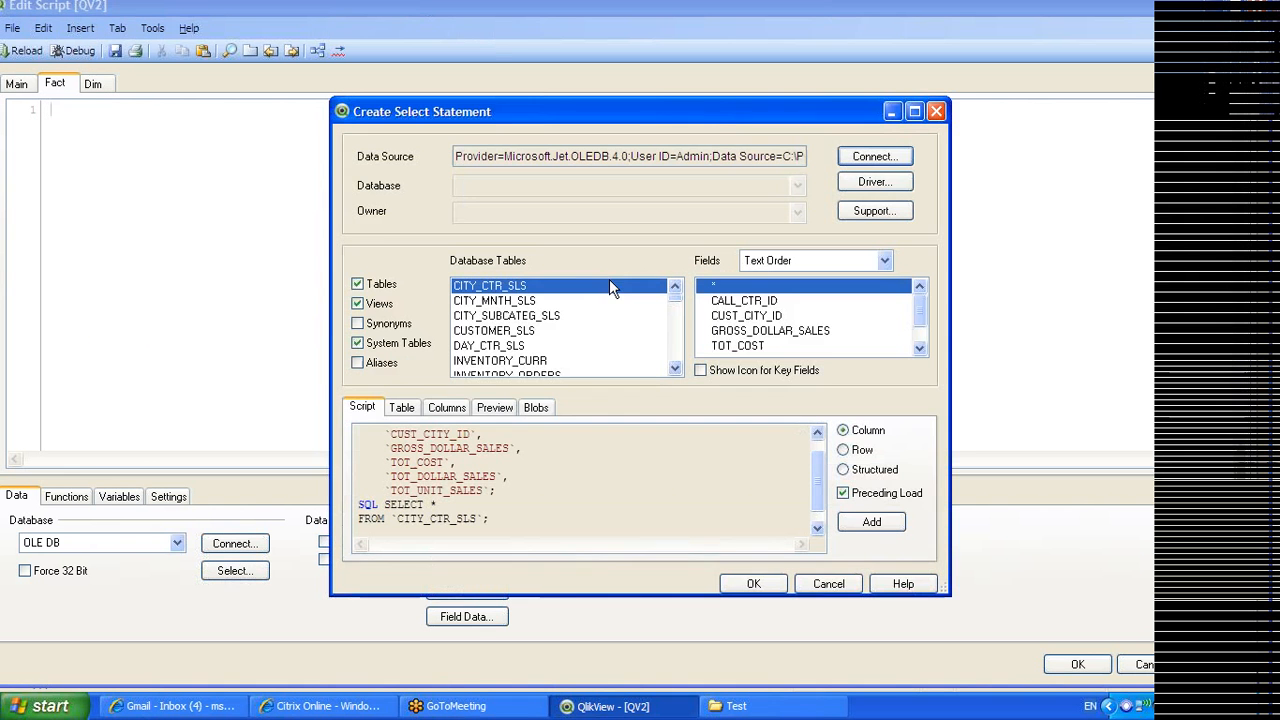
left_click(519, 301)
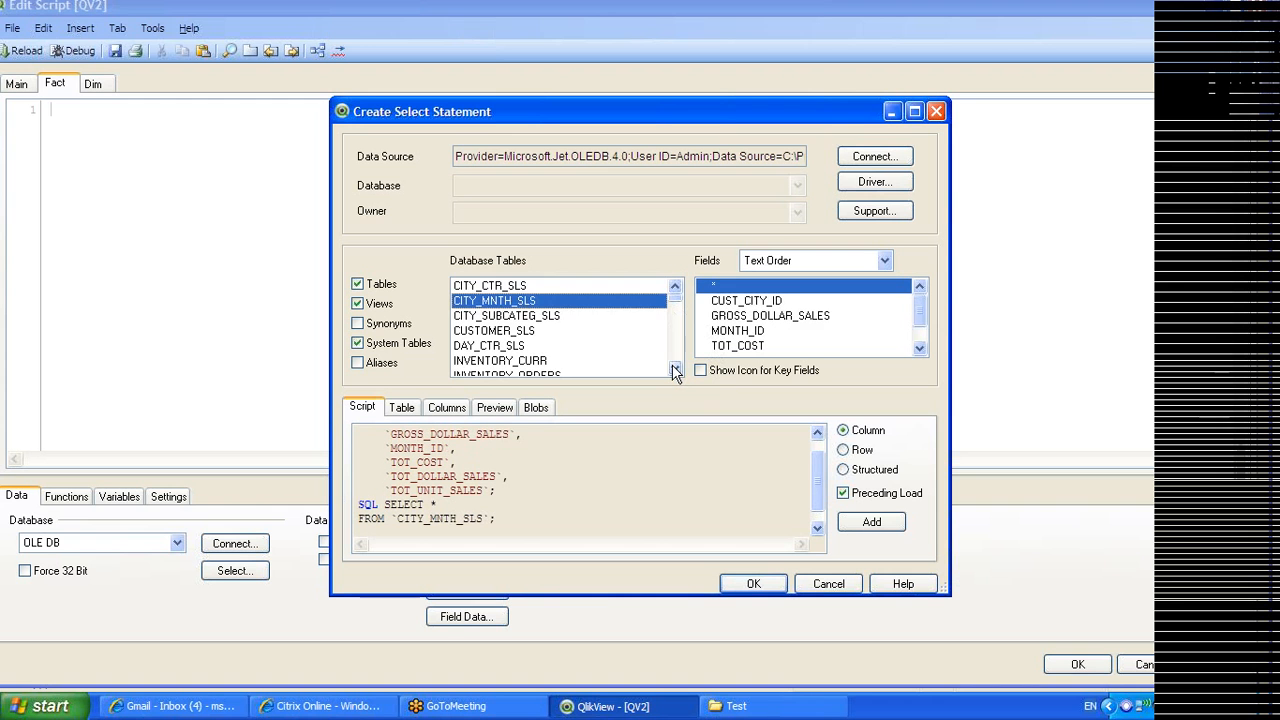
left_click_drag(675, 370, 675, 370)
left_click_drag(677, 291, 680, 288)
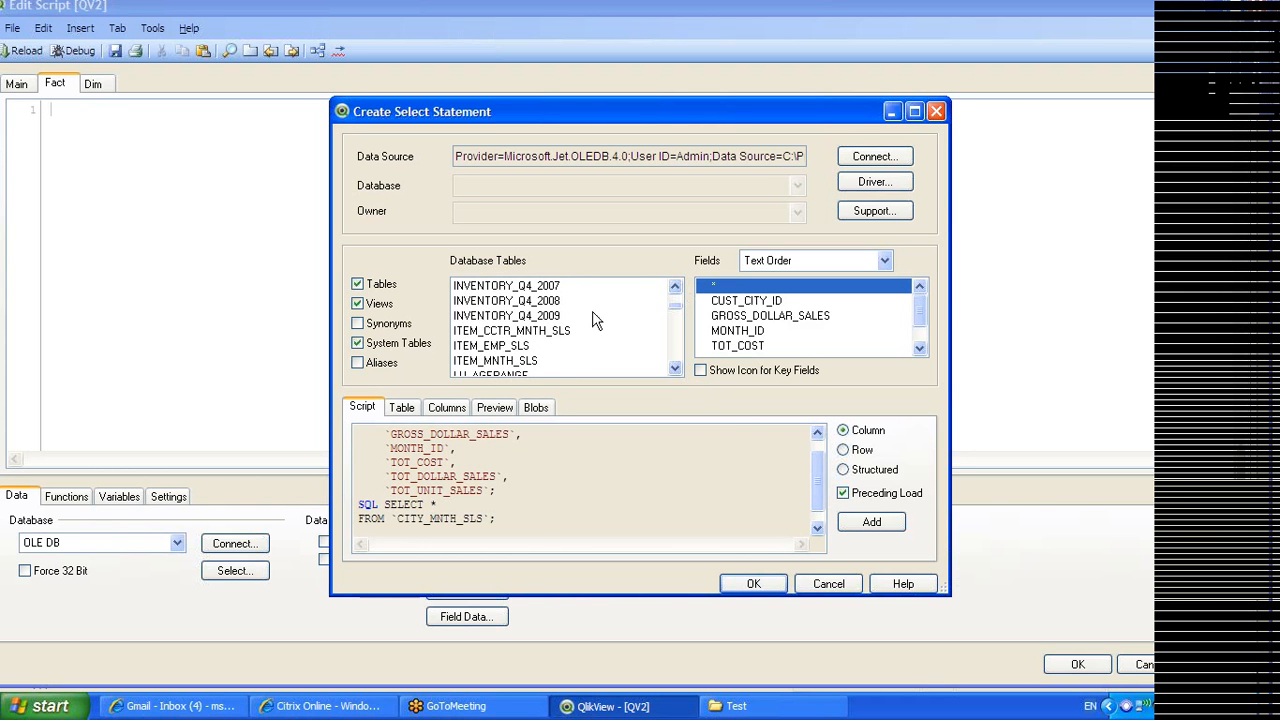
left_click(546, 332)
left_click(763, 590)
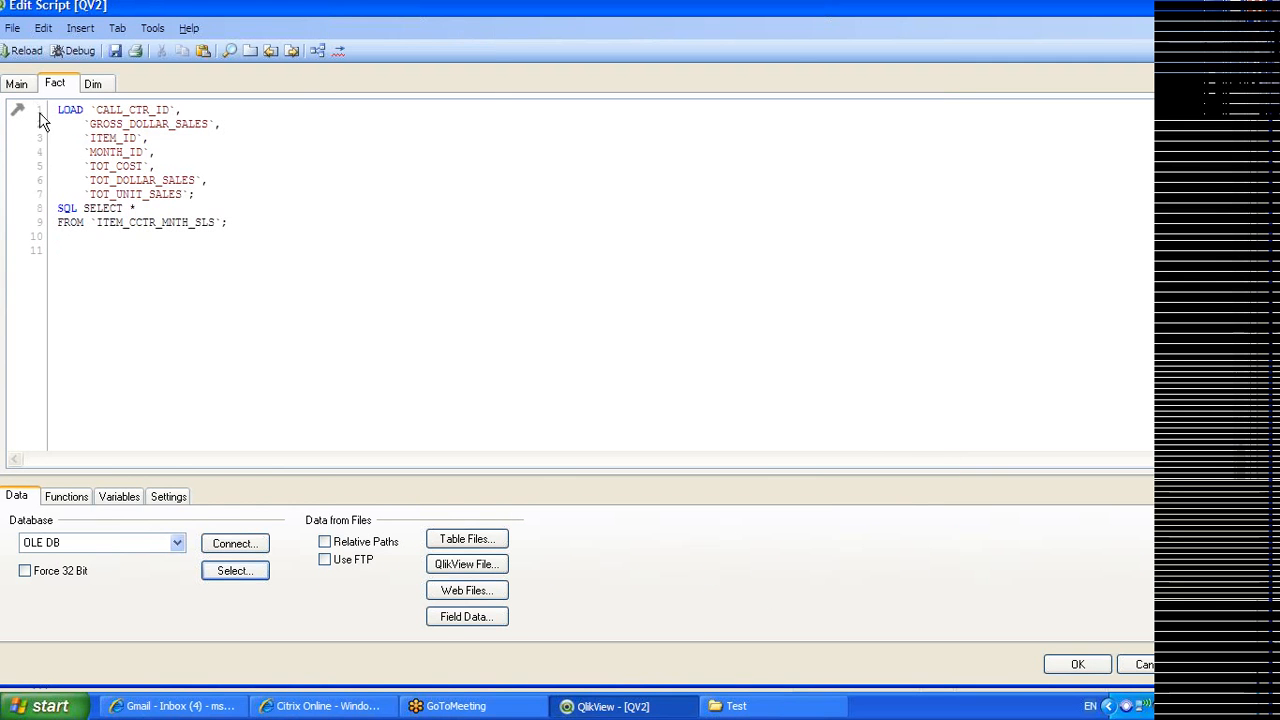
Label the ITEM_CCTR_MNTH_SLS load statement "Fact_sales:" on the line above it
key("Return")
key("Return")
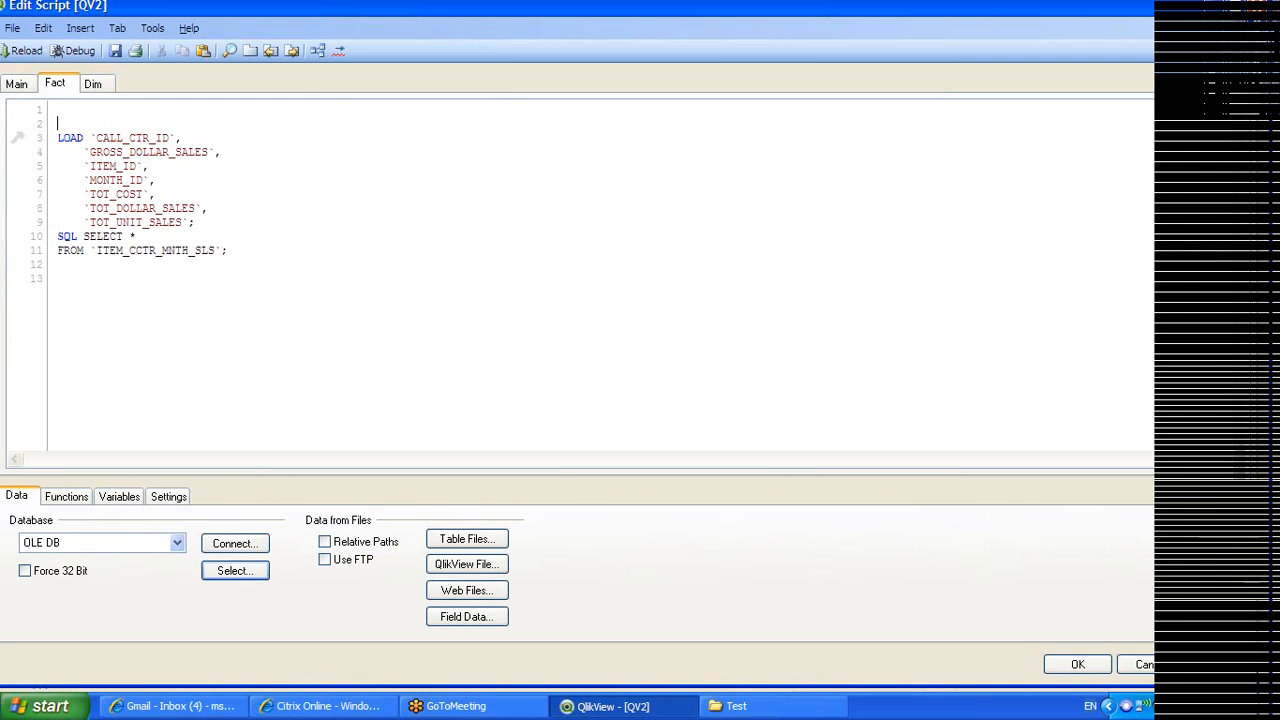
type("Fact_sales:")
Save the document as "Data Model" in the Test folder and reload the script, dismissing the sheet properties without adding fields
left_click(117, 49)
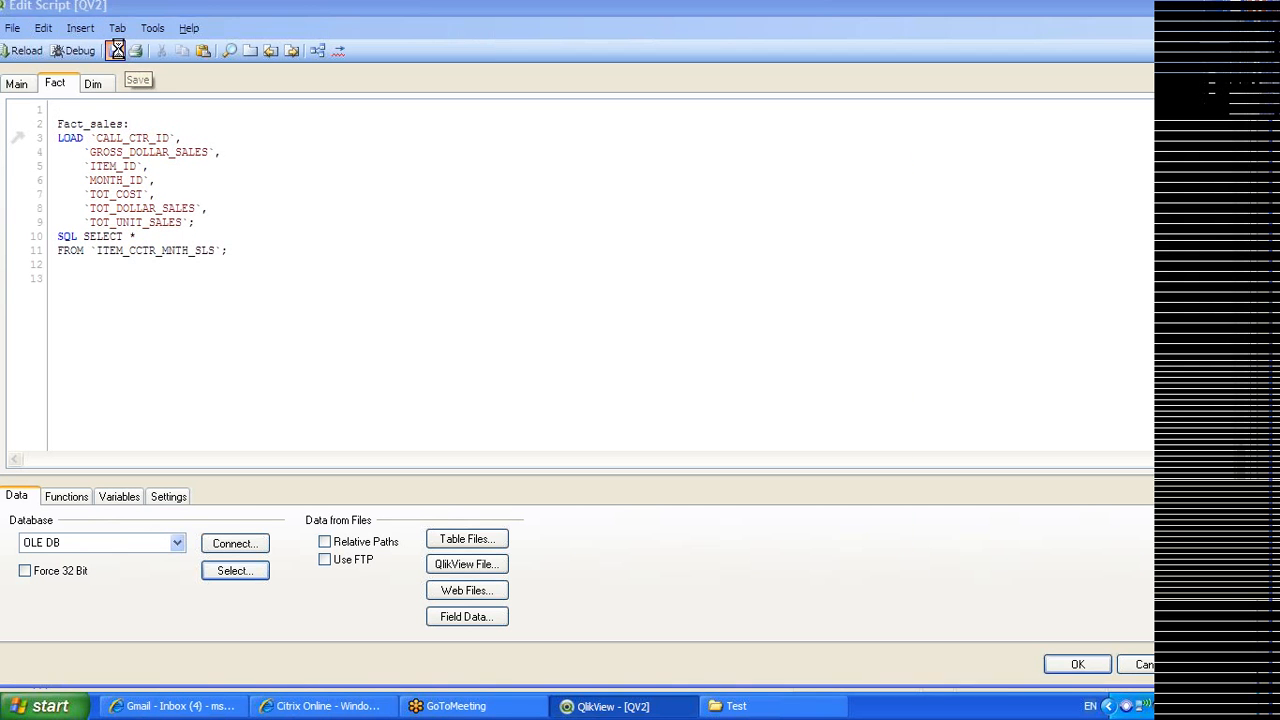
type("Data Model")
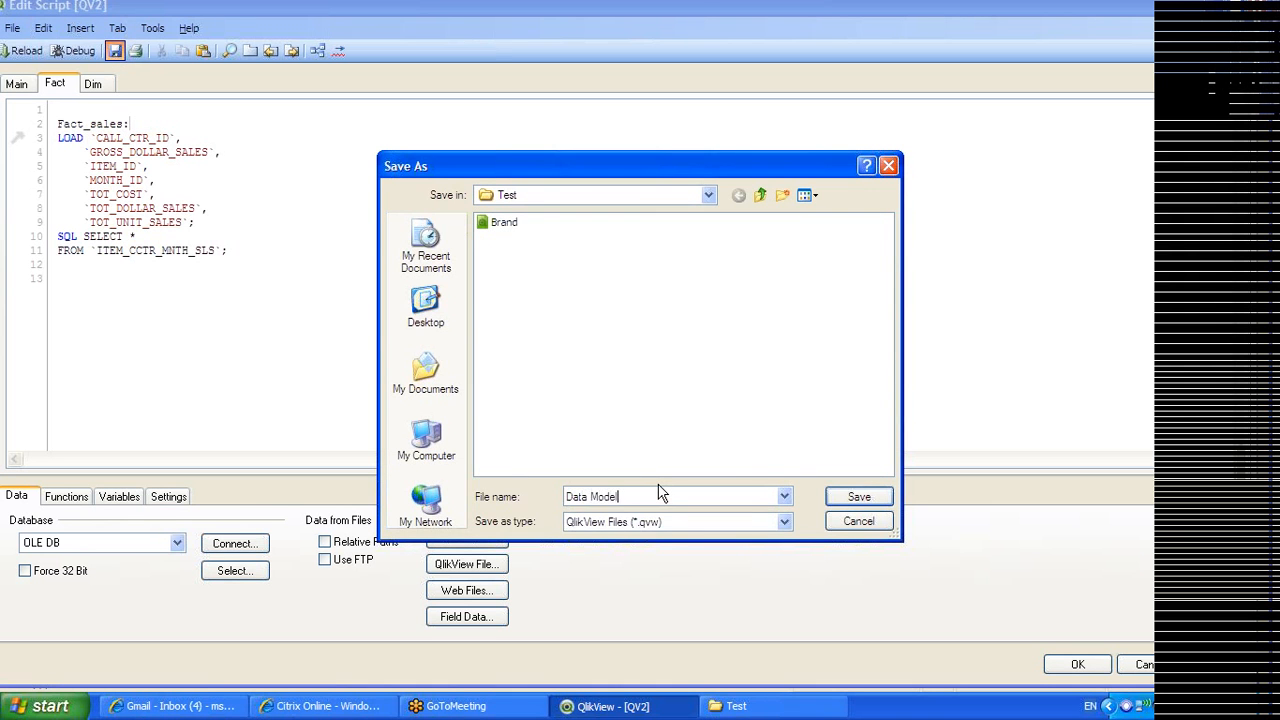
key("Return")
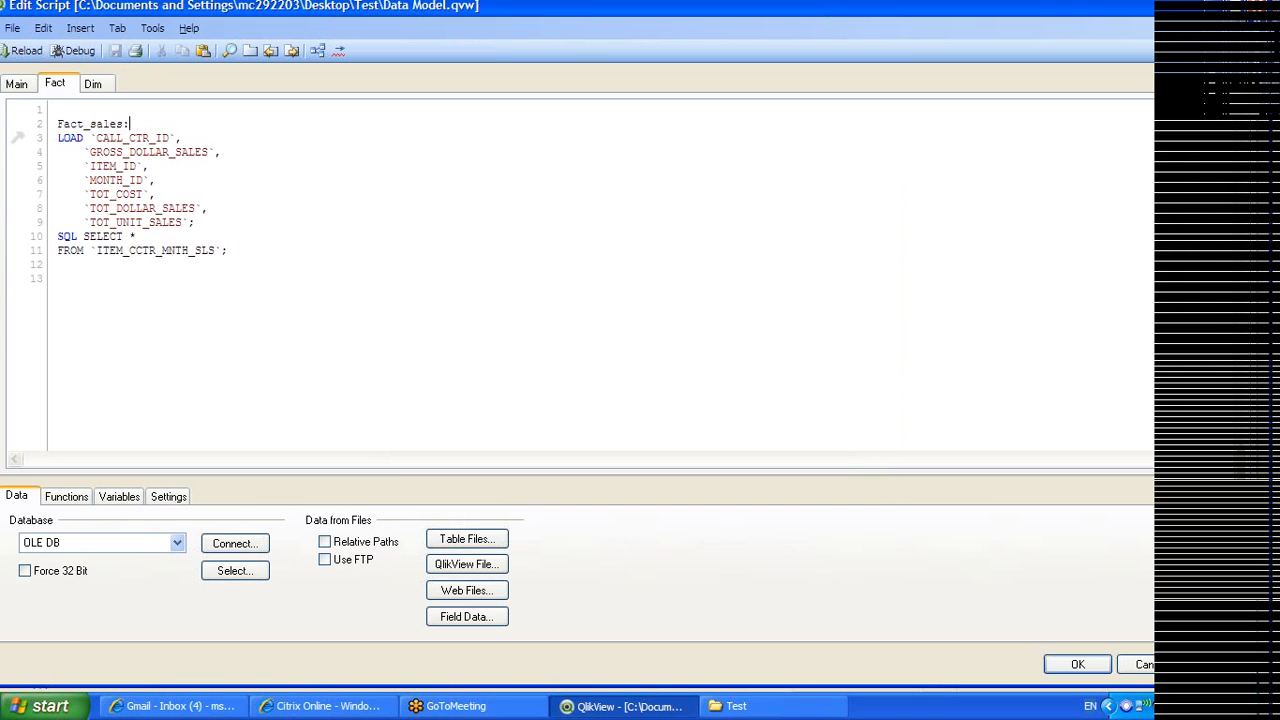
left_click(27, 52)
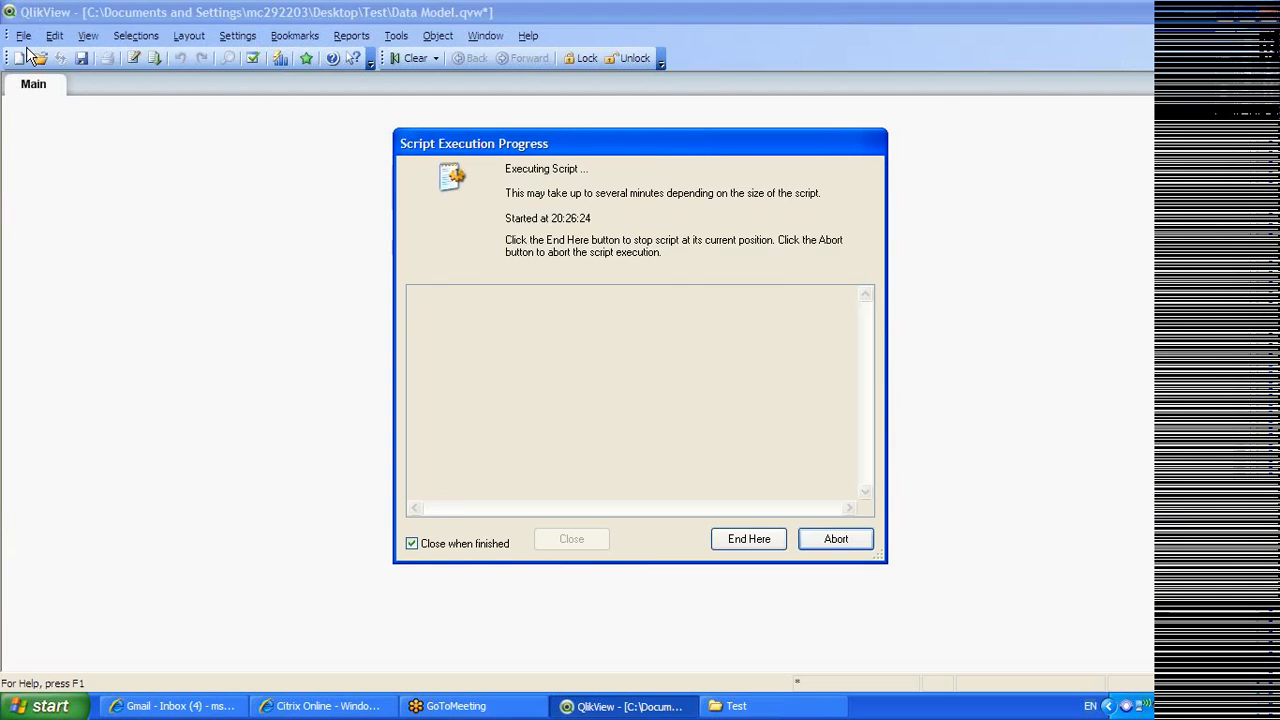
left_click(738, 575)
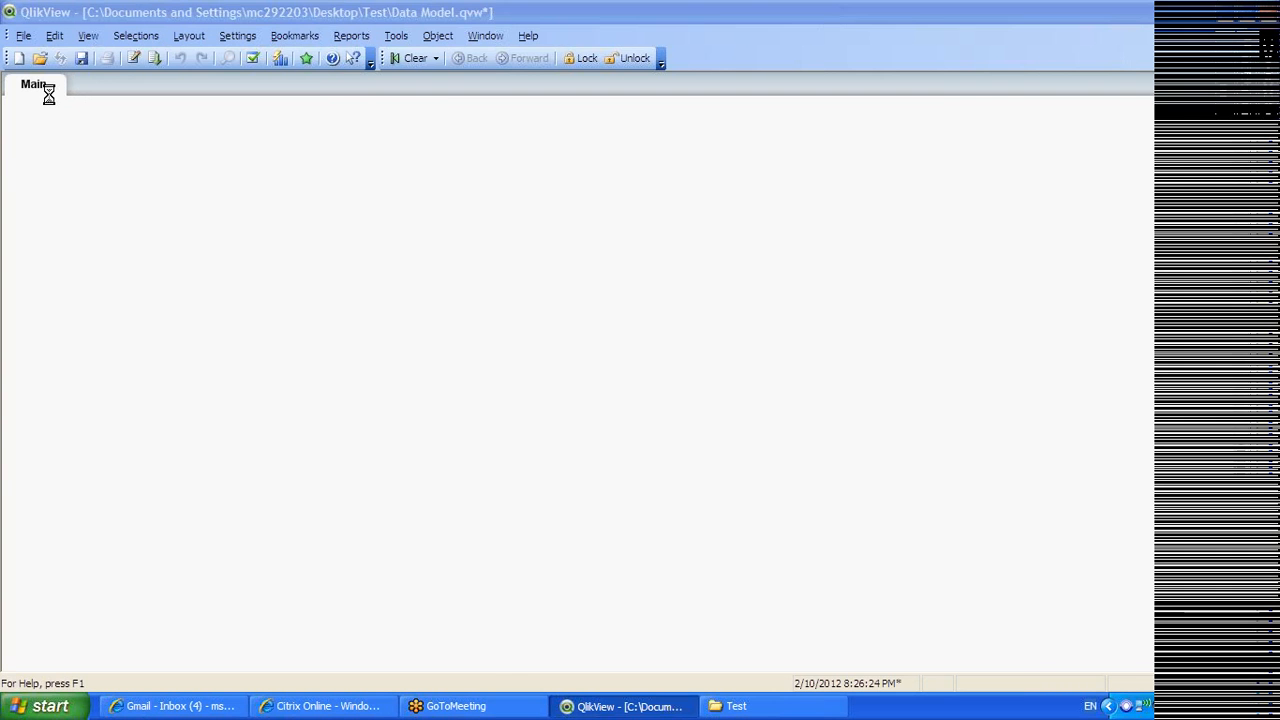
Reopen the load script and remove the empty line above the Fact_sales label in the Fact tab
key("ctrl+e")
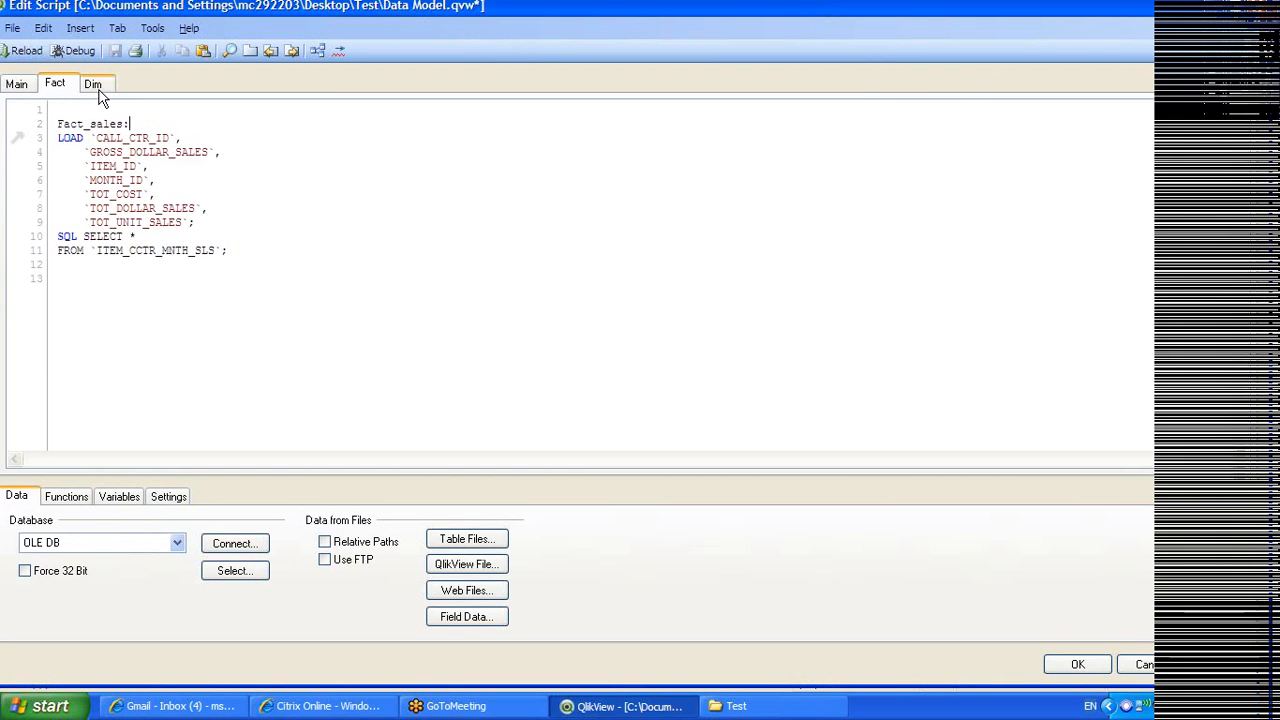
left_click(58, 110)
key("Delete")
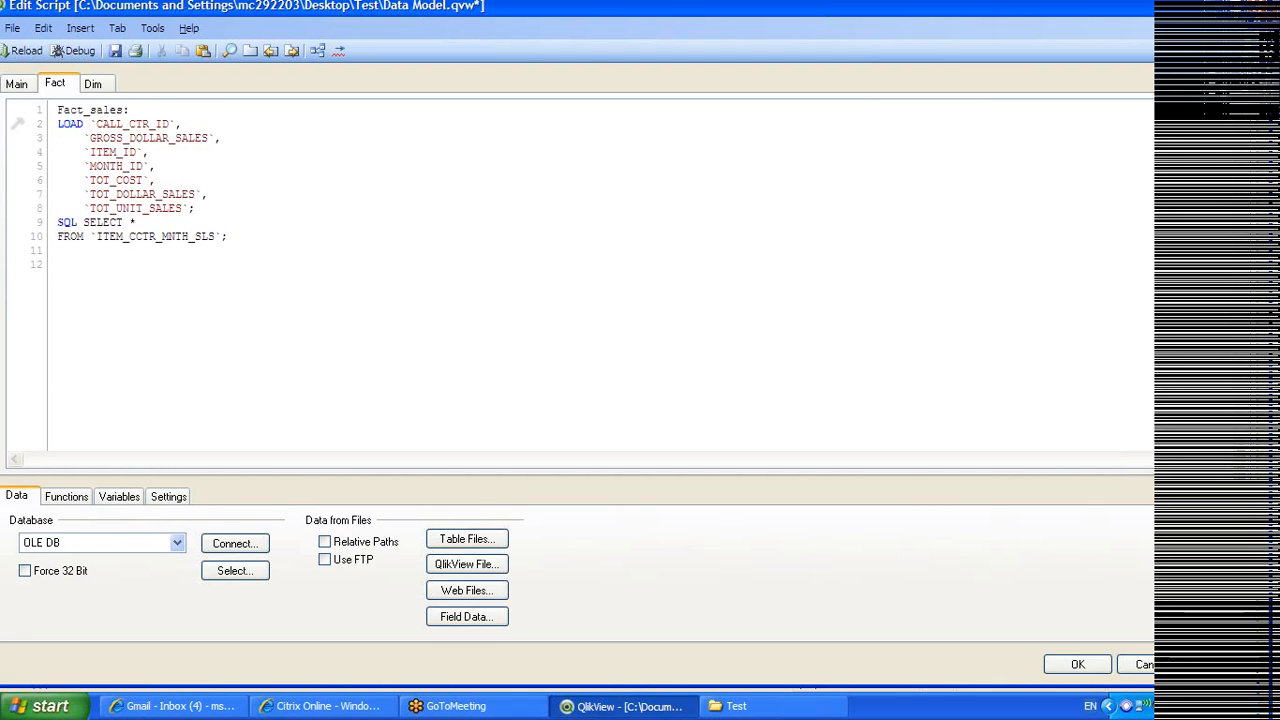
Add the statements "Call Dim;" and "Call Fact;" below the connection statement in the Main tab
left_click(16, 85)
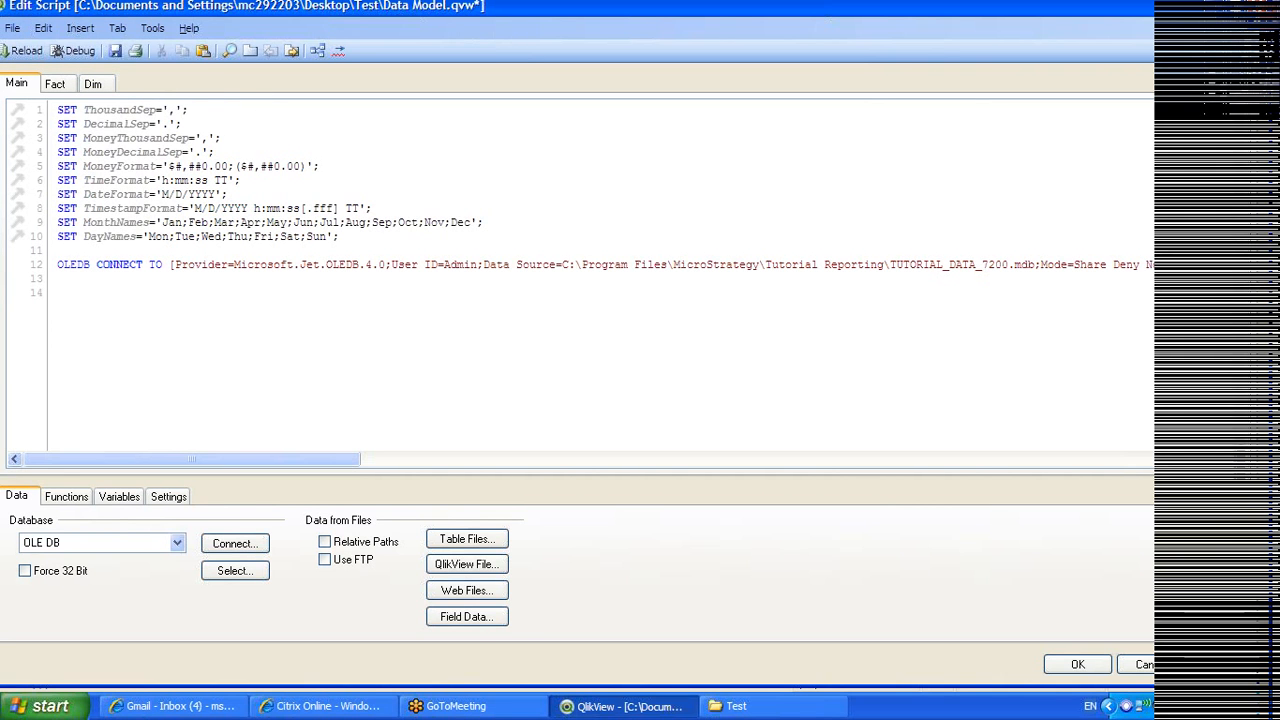
type("Ca")
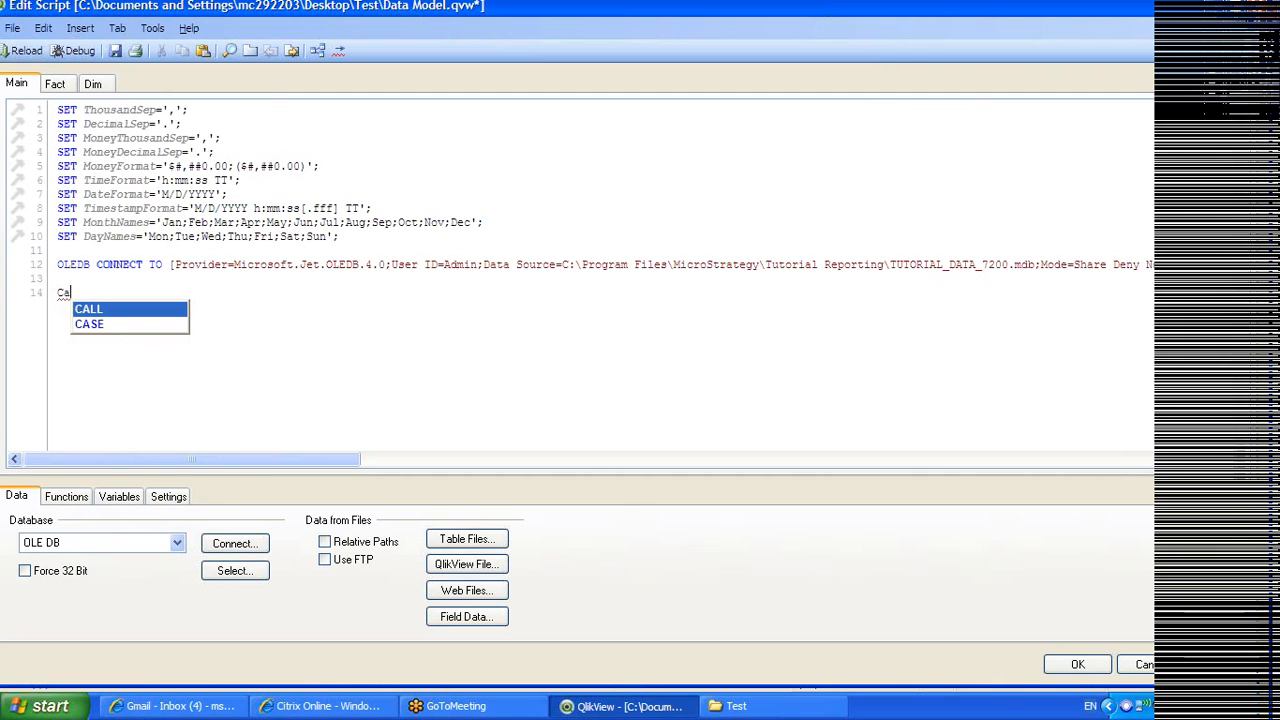
type("ll Dim;  ")
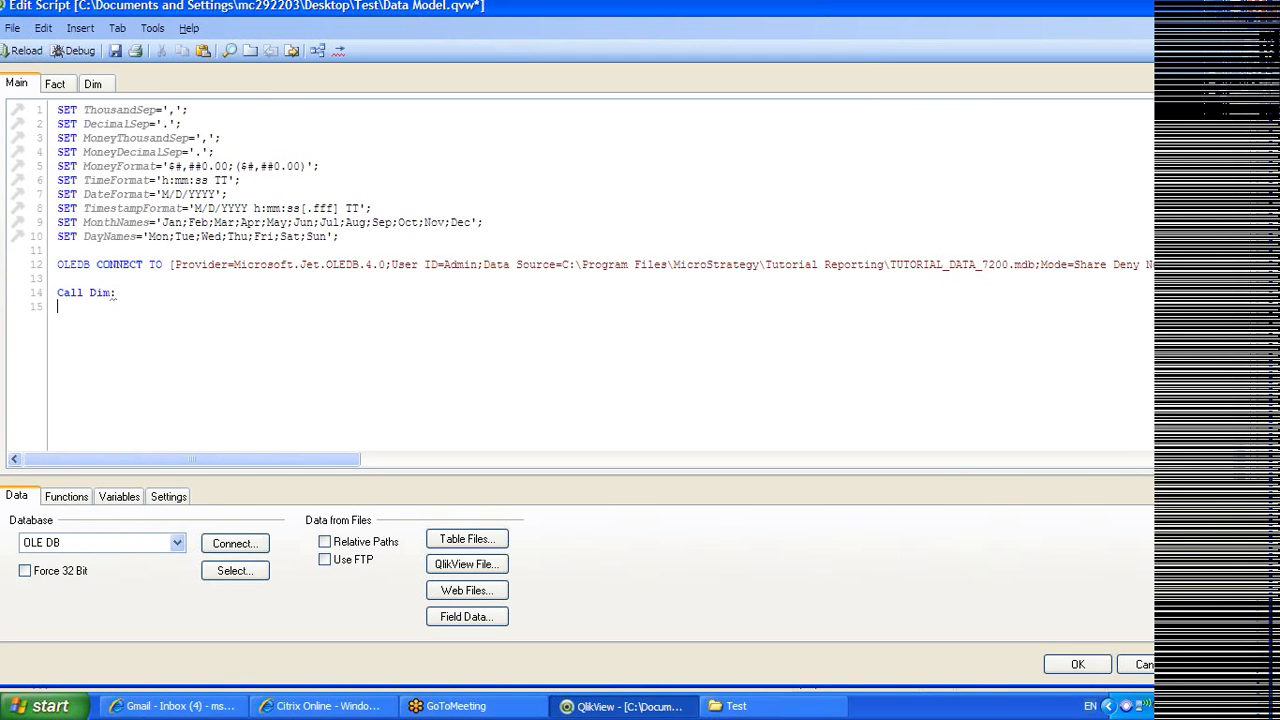
type("Call Fact;")
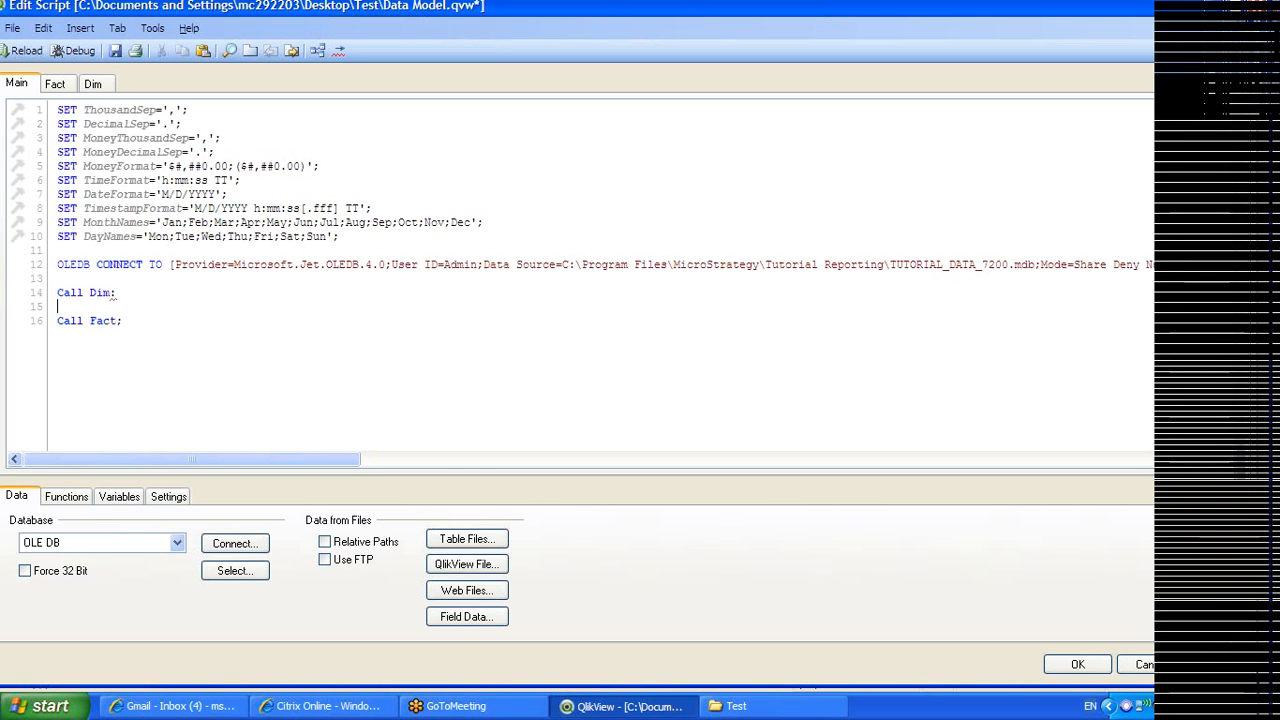
left_click(116, 292)
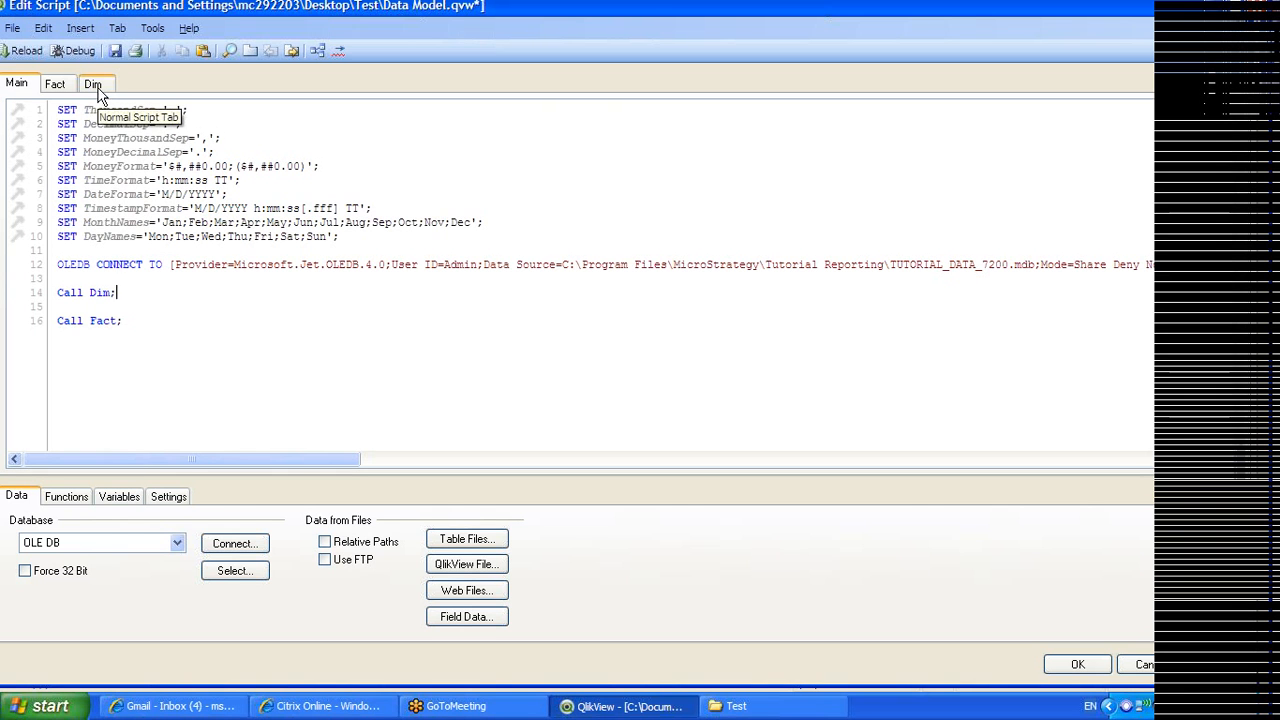
Delete the two Call statements from the end of the Main tab
mouse_move(57, 278)
left_mouse_down()
mouse_move(104, 292)
mouse_move(57, 292)
left_mouse_up()
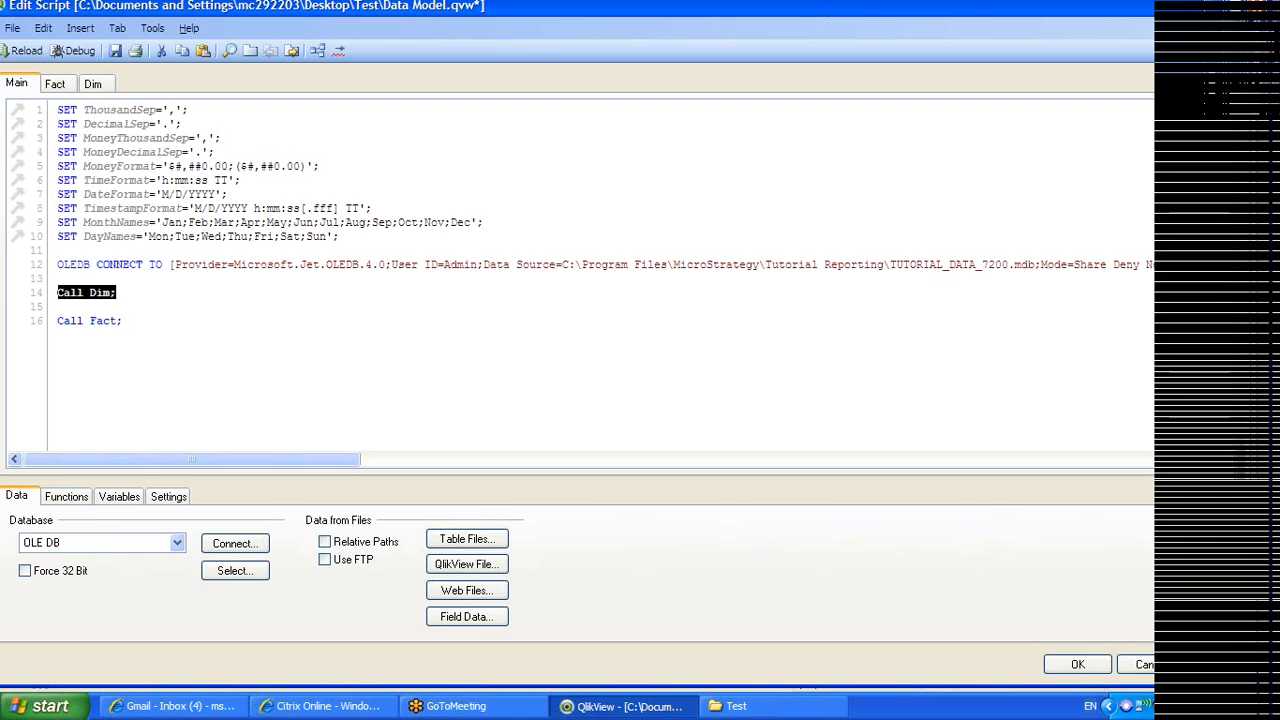
left_click_drag(122, 320, 57, 292)
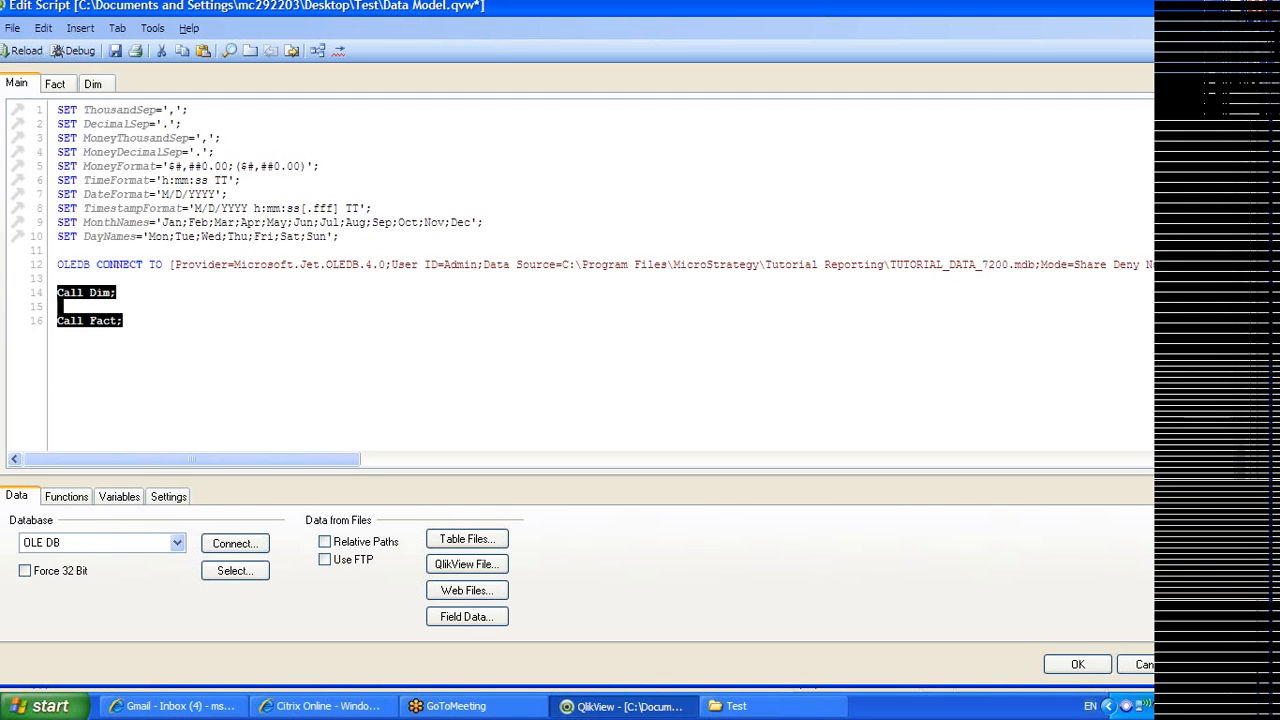
key("Delete")
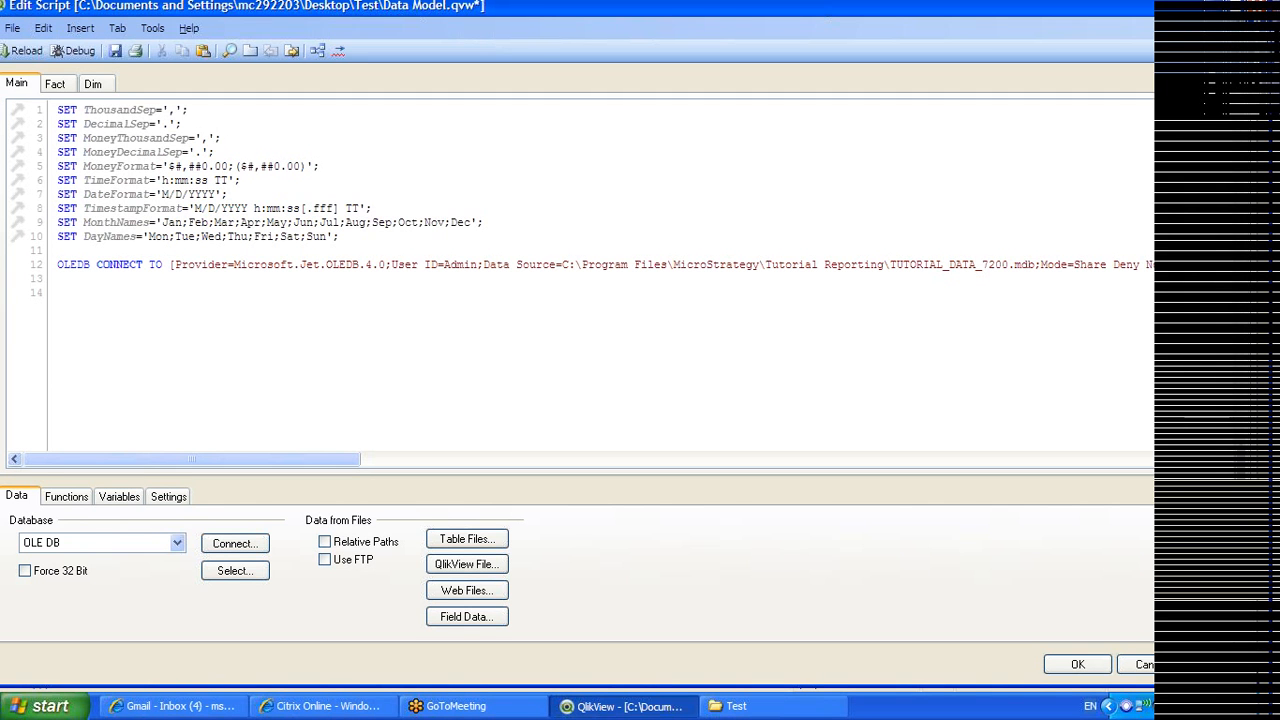
Save the edited script and reload the data, dismissing the sheet properties without adding any fields
left_click(115, 51)
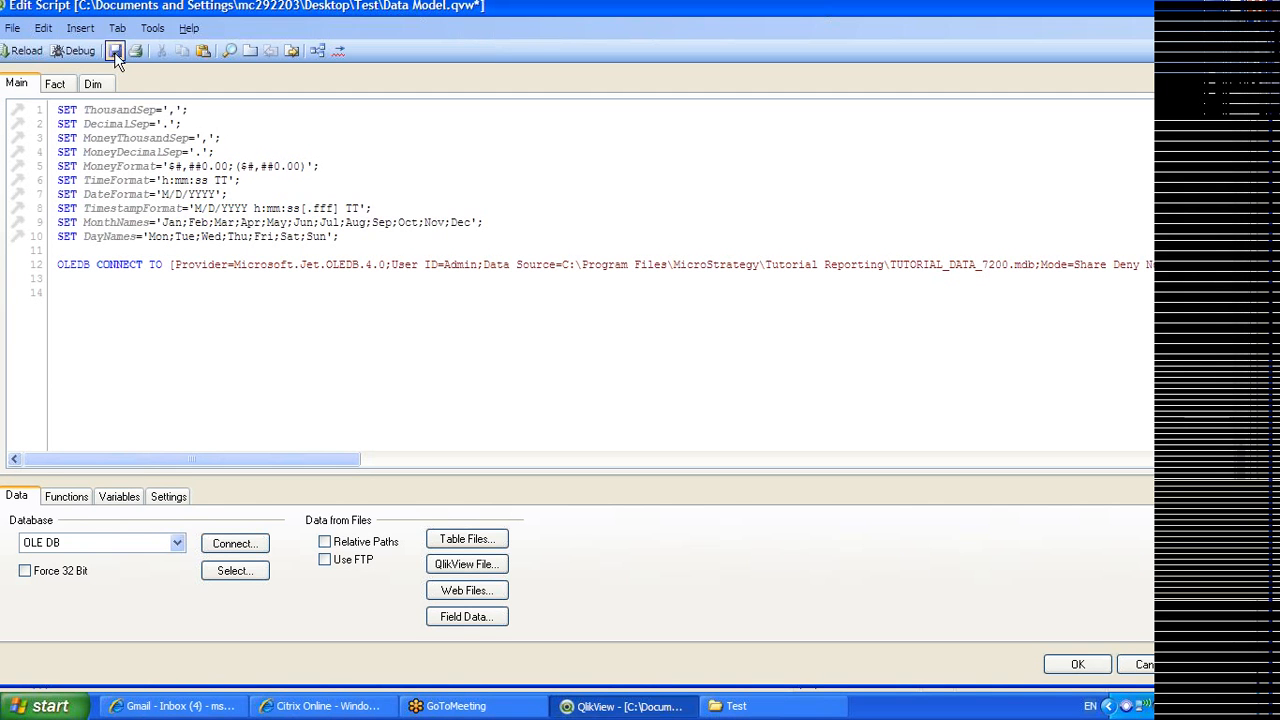
left_click(24, 52)
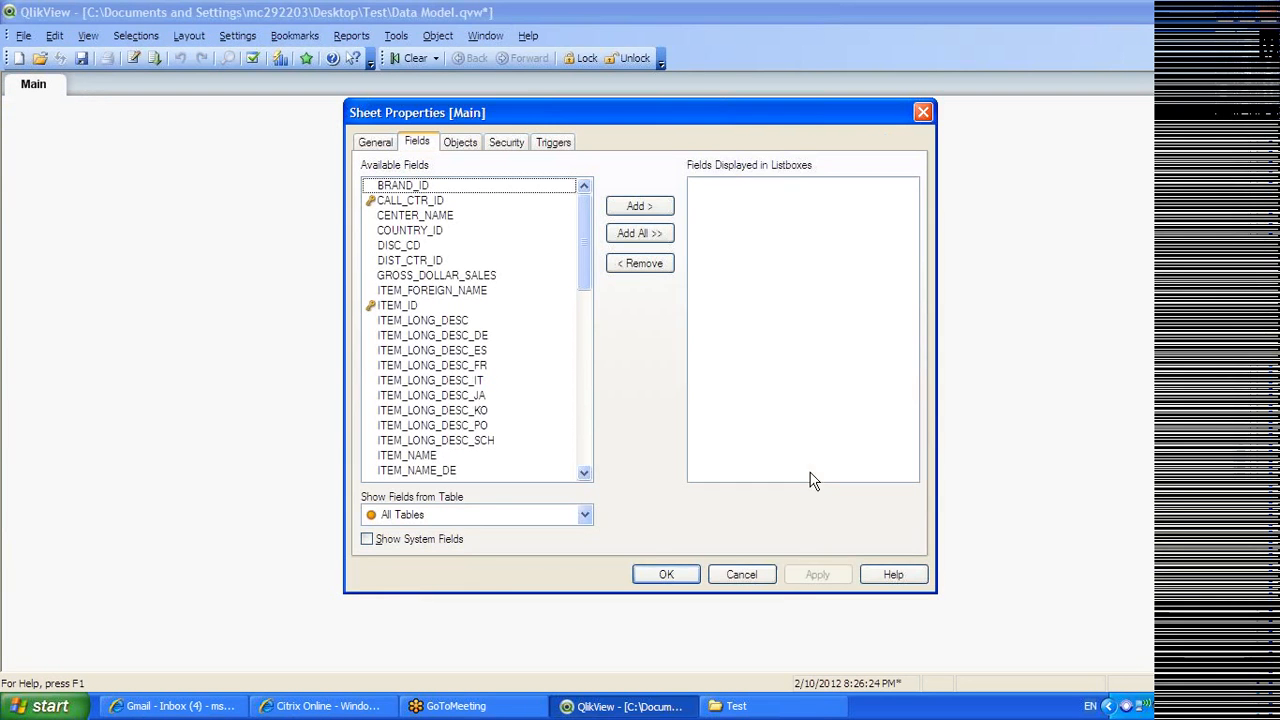
left_click(742, 576)
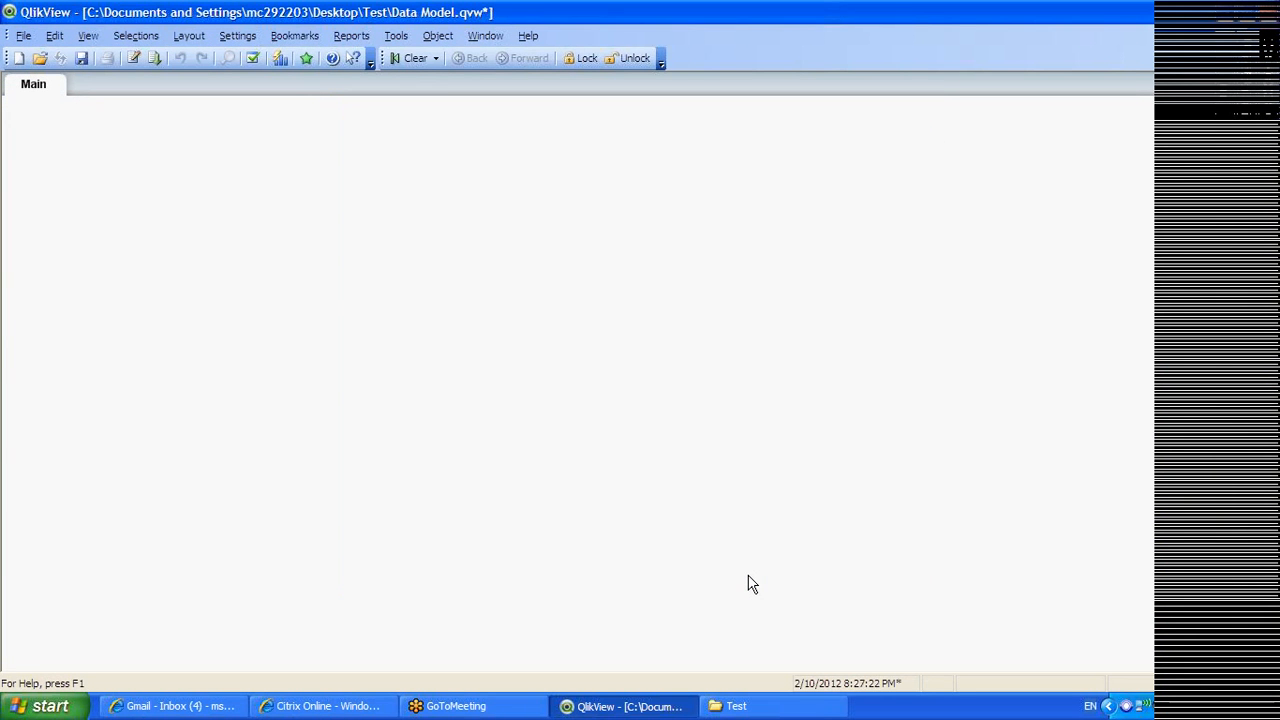
Show the data model's table view and arrange Fact_sales between Month and Call_Center, with Item below and between Fact_sales and Call_Center
key("ctrl+t")
left_click_drag(699, 268, 636, 178)
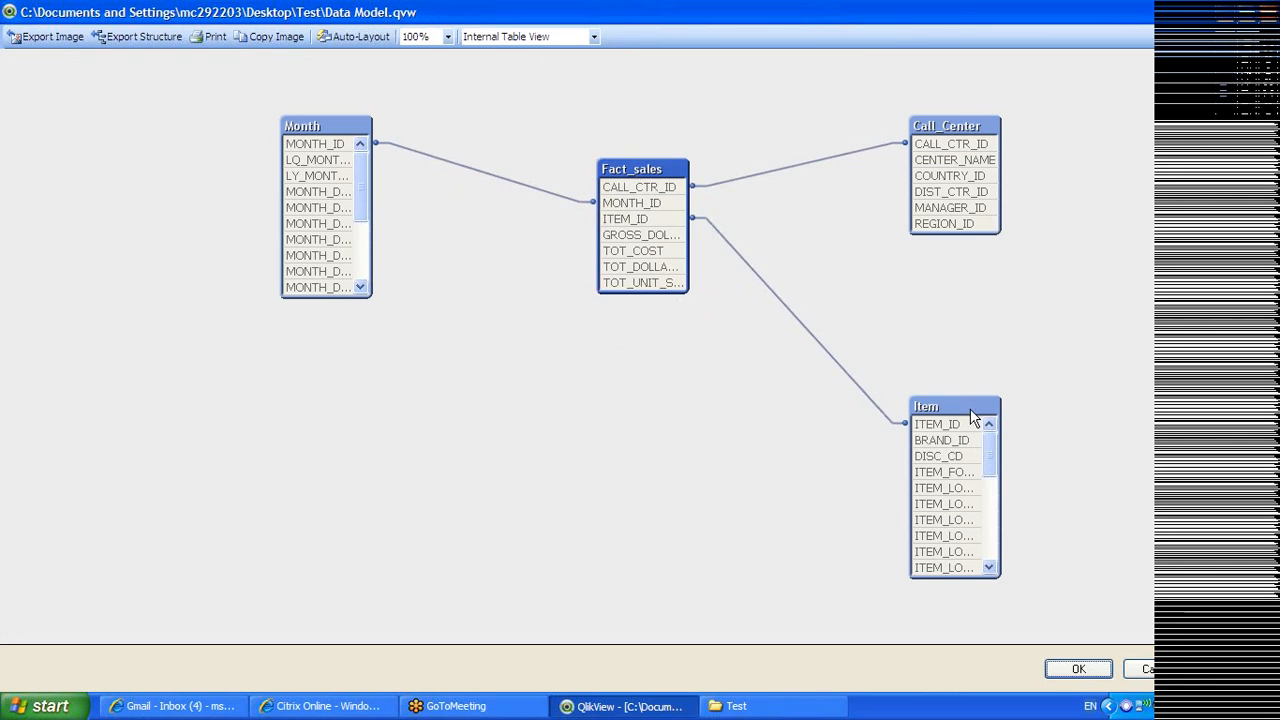
left_click_drag(970, 412, 810, 420)
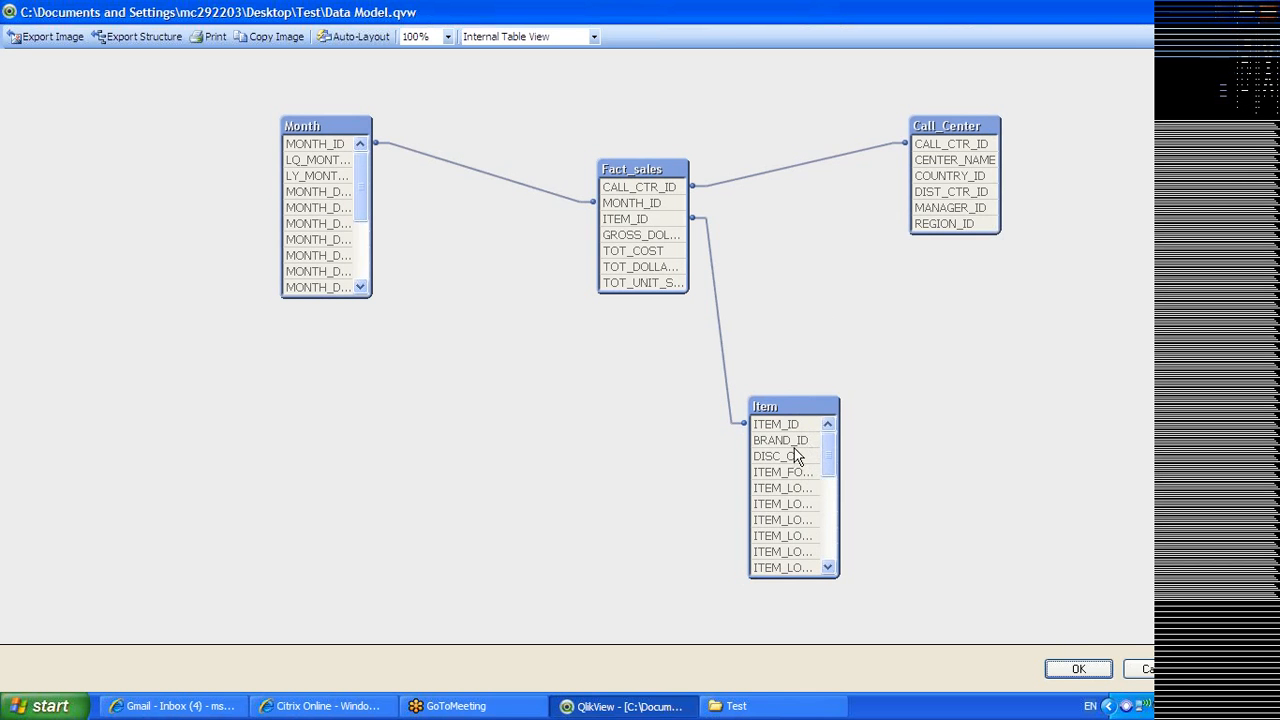
left_click_drag(802, 405, 855, 304)
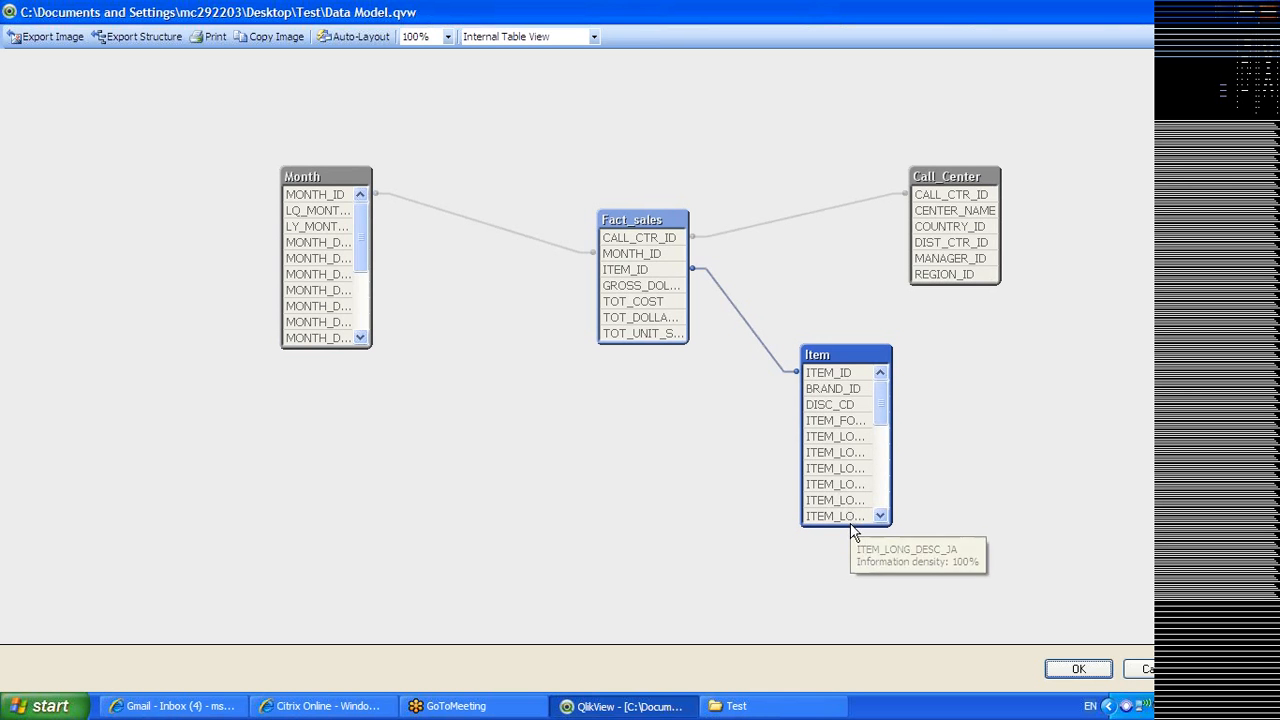
Enlarge the Item and Month tables and widen Call_Center to show more of their fields, and close the table view with the layout accepted
left_click_drag(853, 524, 932, 625)
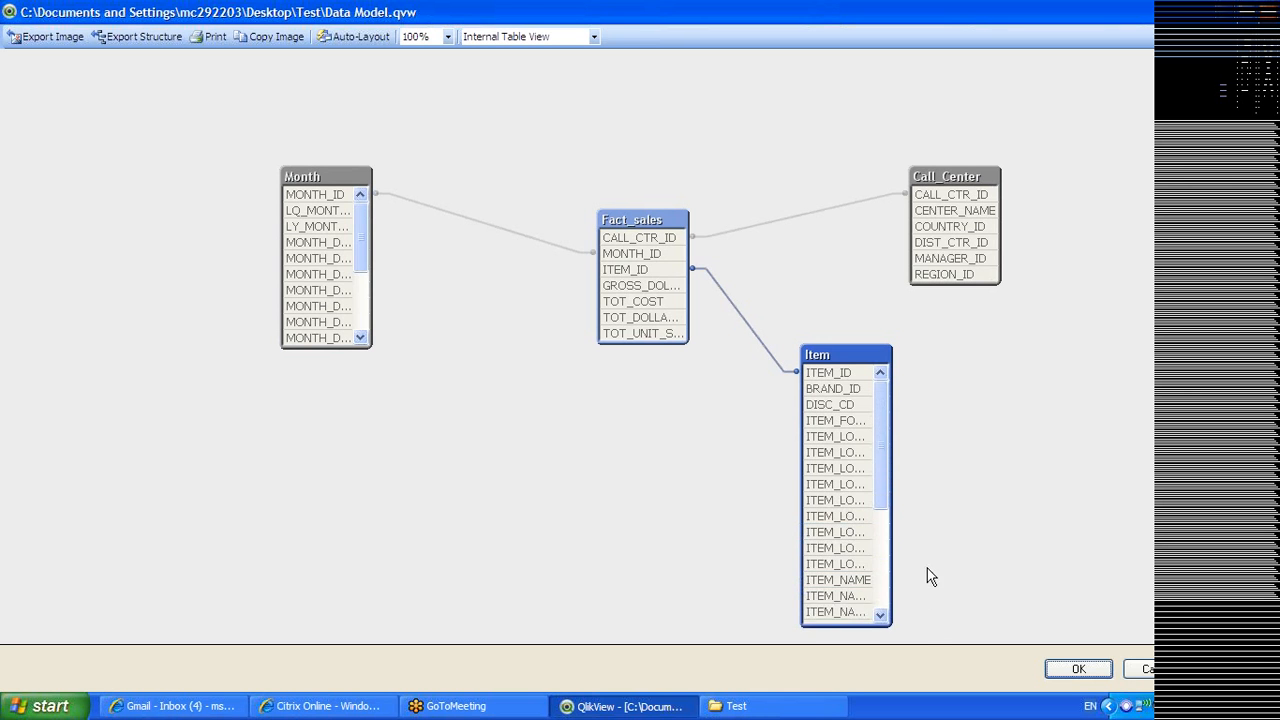
left_click_drag(891, 523, 1106, 495)
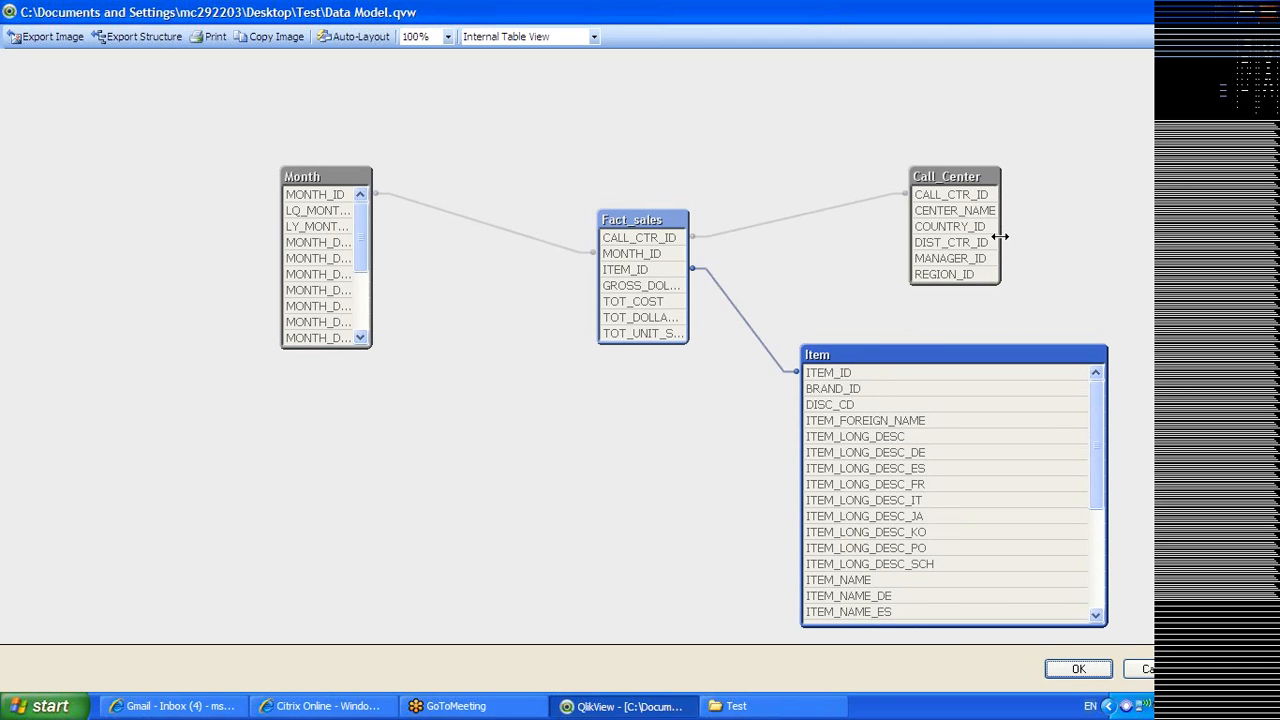
left_click_drag(1000, 226, 1046, 226)
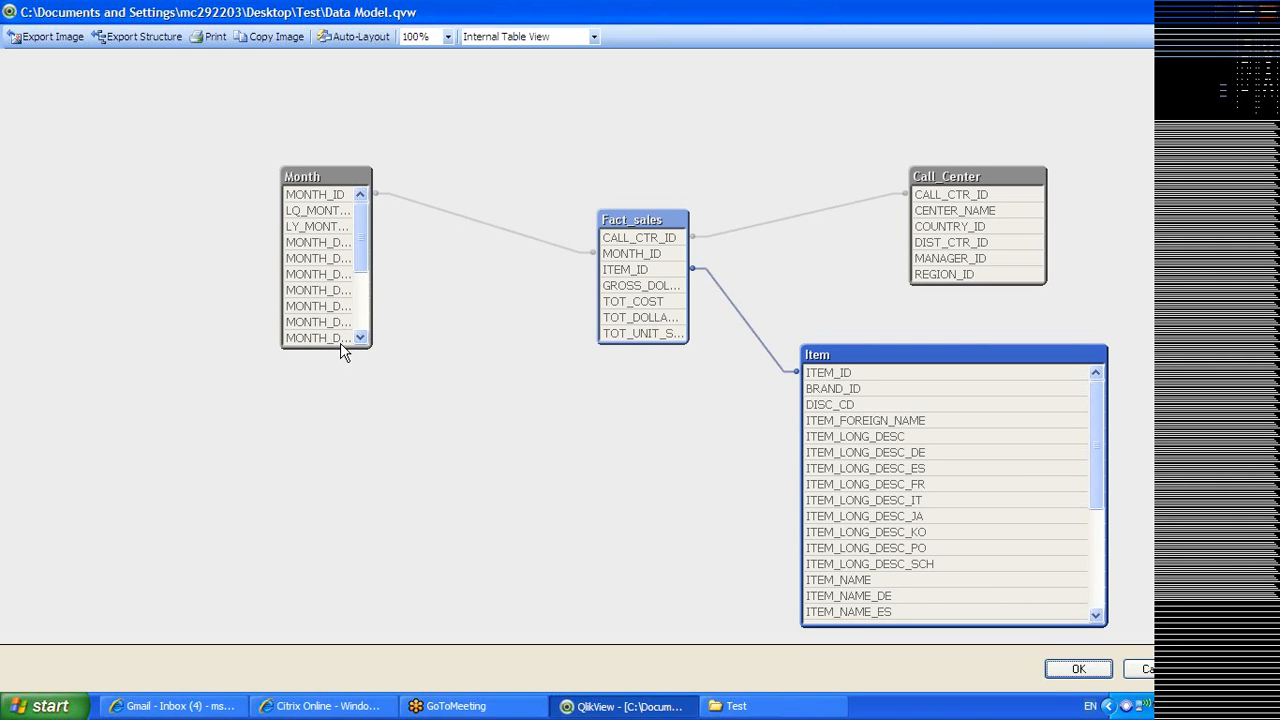
left_click_drag(339, 347, 376, 475)
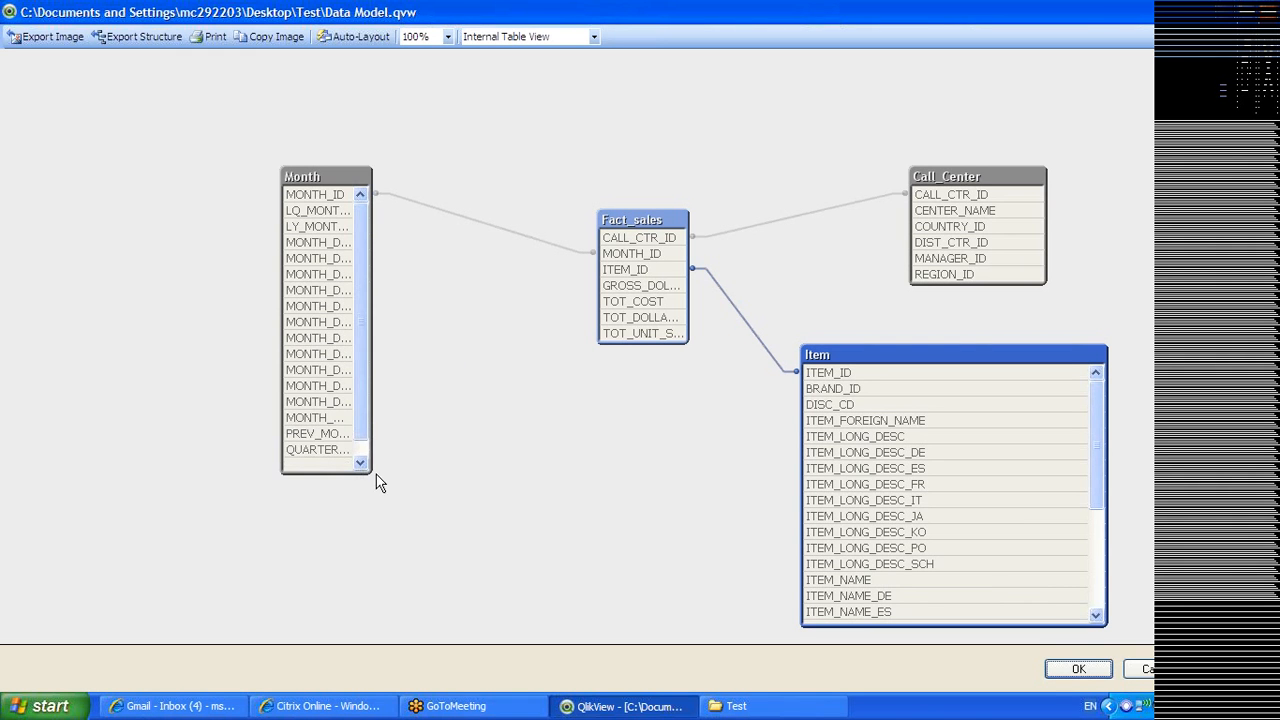
left_click_drag(372, 401, 470, 402)
left_click(1082, 670)
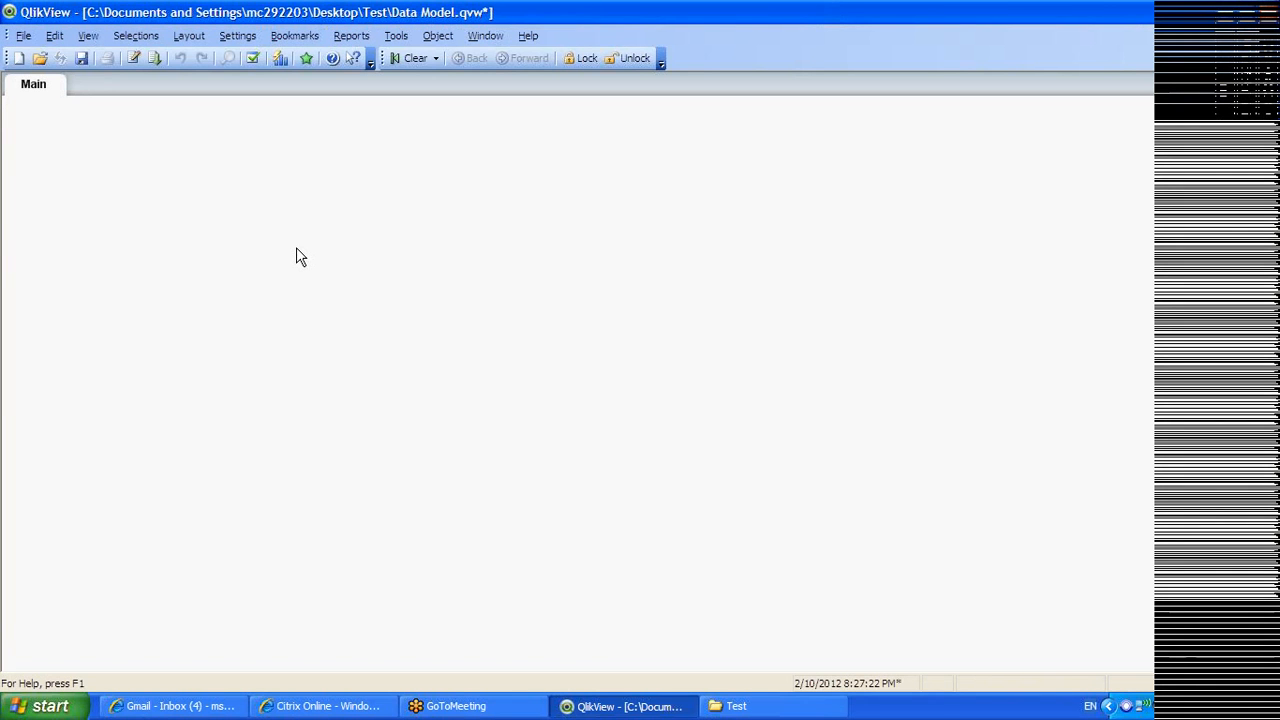
Start a new chart object on the Main sheet with the straight table chart type
right_click(219, 177)
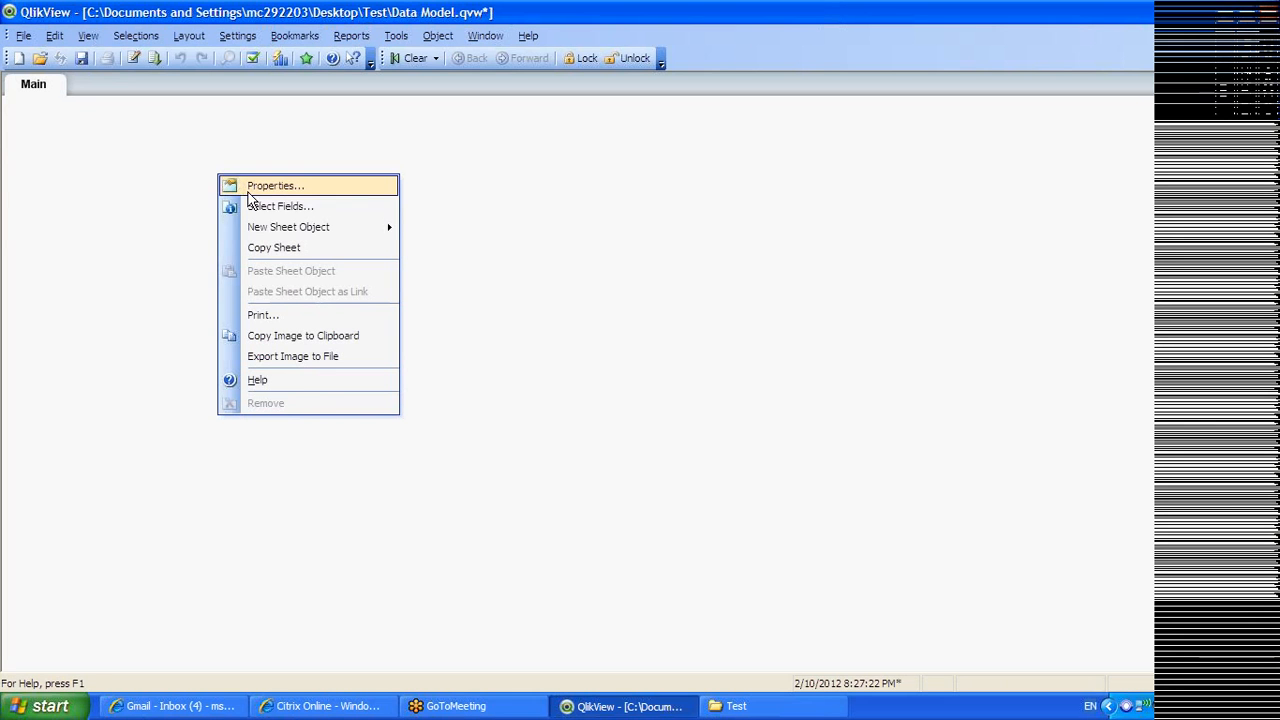
mouse_move(277, 226)
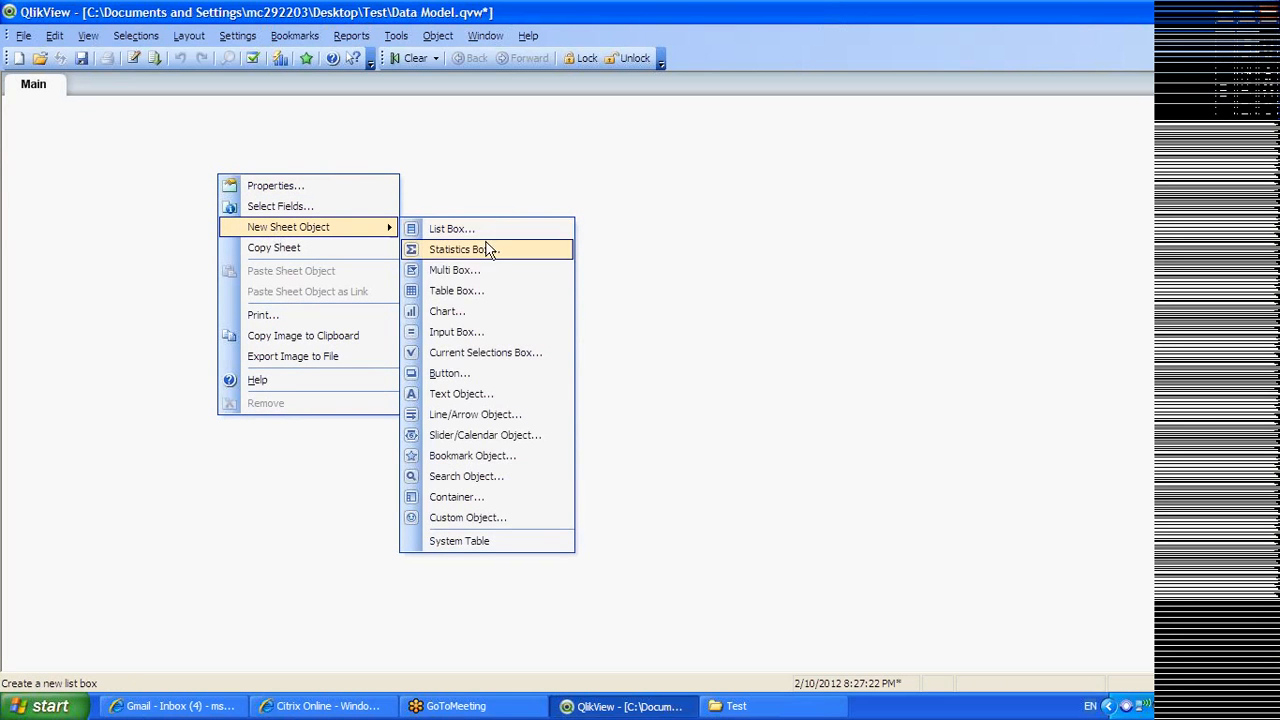
left_click(475, 311)
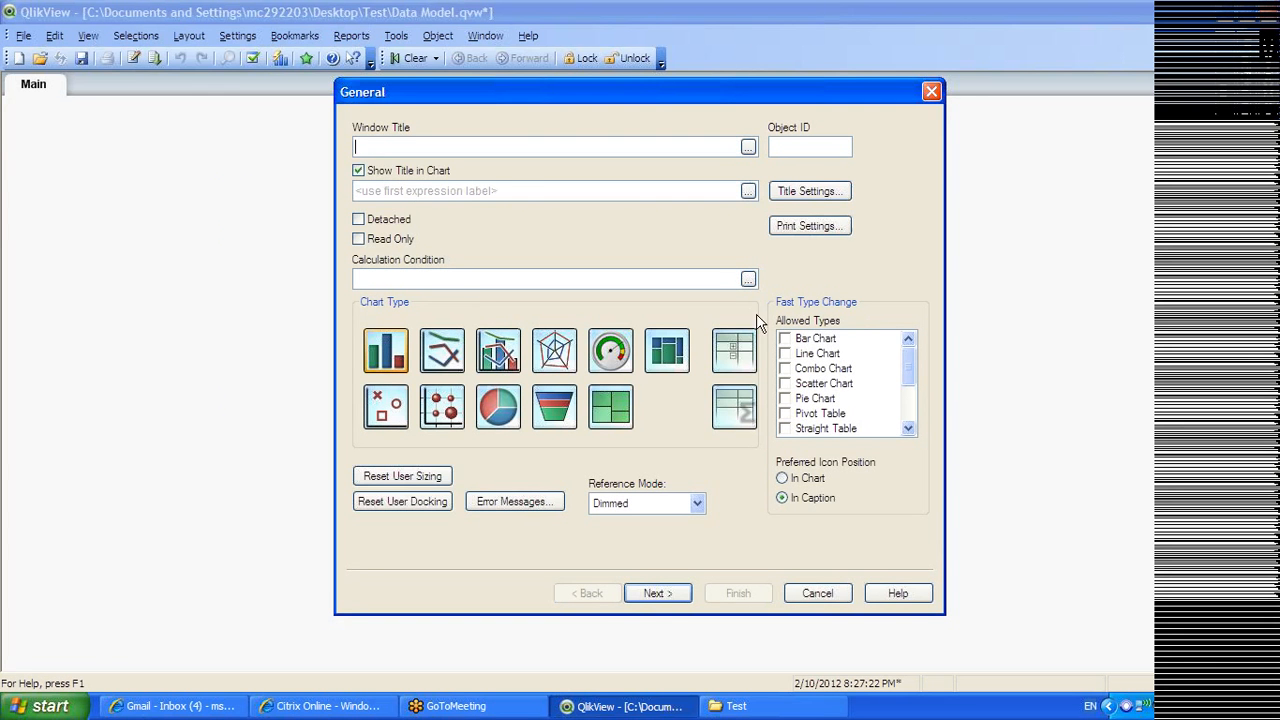
left_click(722, 356)
left_click(722, 397)
left_click(652, 588)
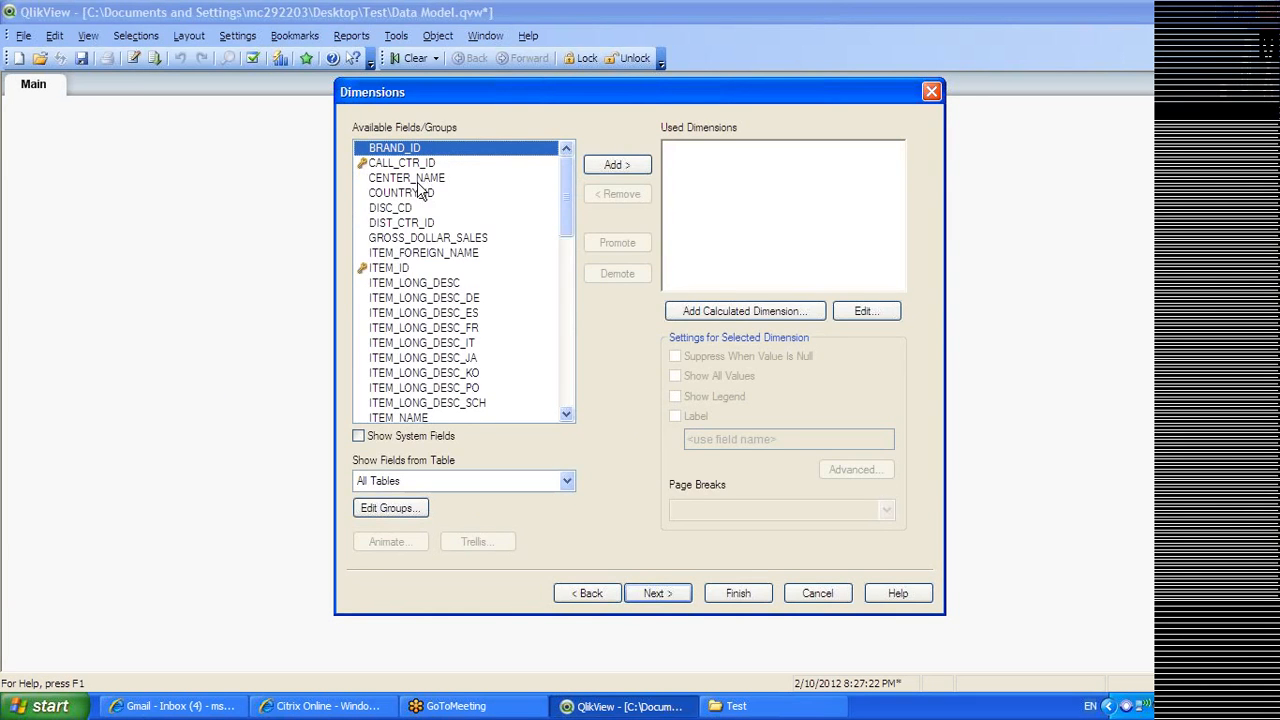
Add MONTH_ID, ITEM_NAME and CENTER_NAME as the chart's dimensions, in that order
left_click_drag(564, 174, 560, 360)
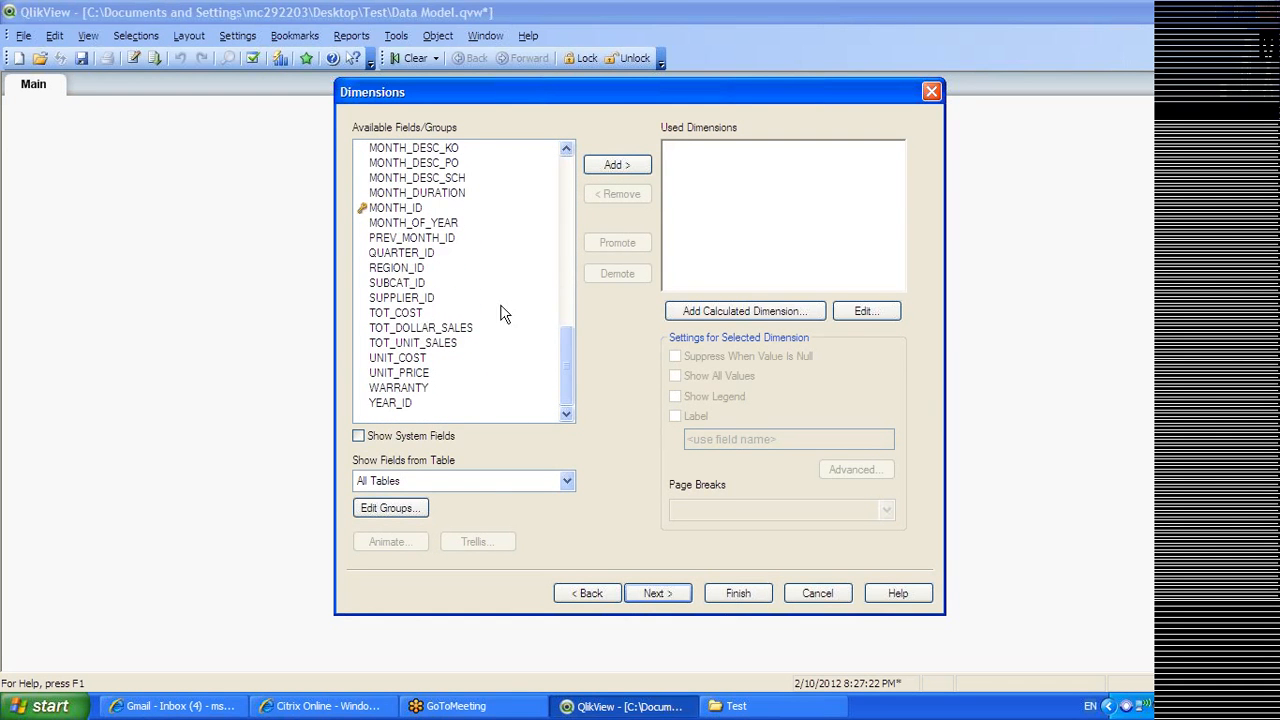
left_click_drag(563, 371, 570, 283)
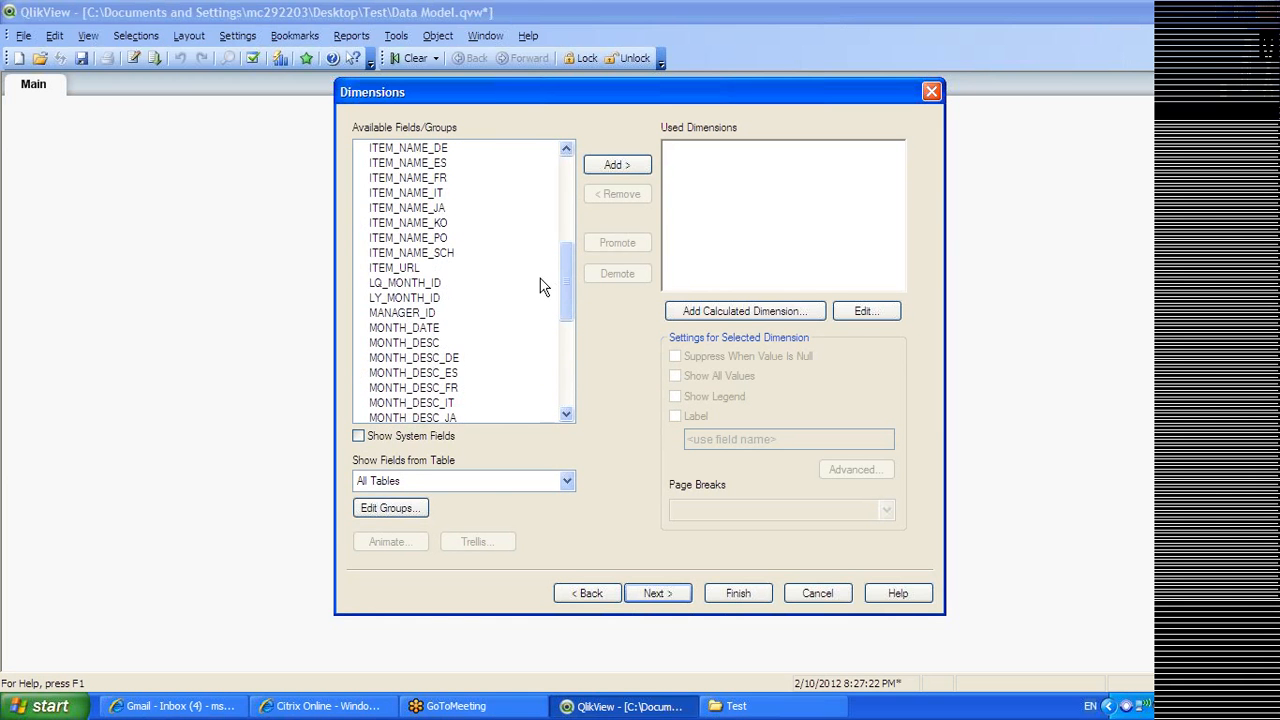
left_click_drag(563, 271, 563, 317)
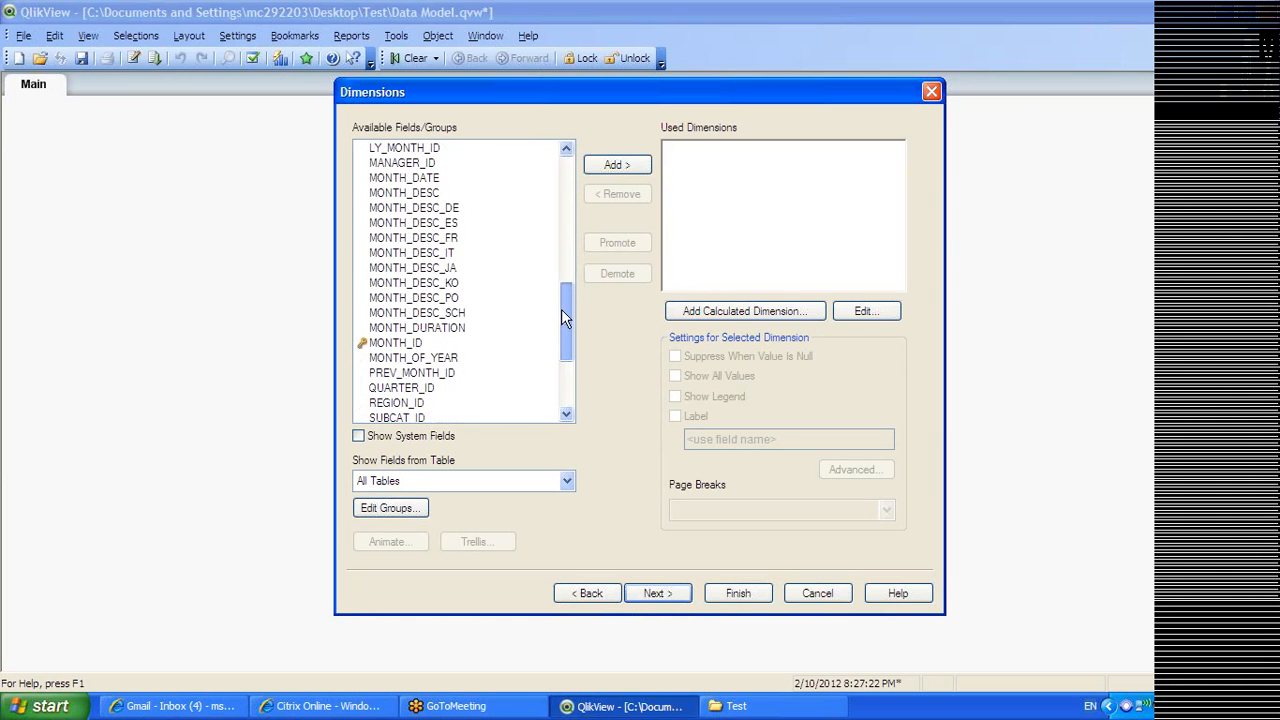
double_click(400, 340)
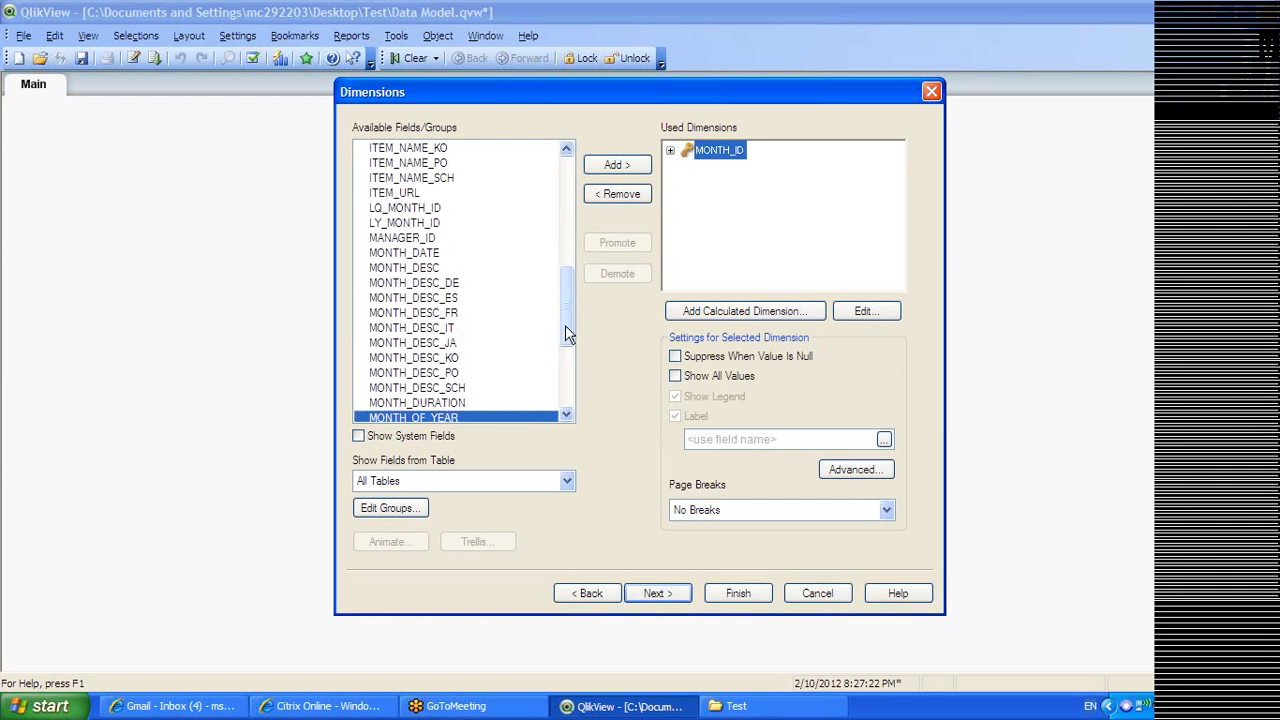
left_click_drag(566, 300, 450, 268)
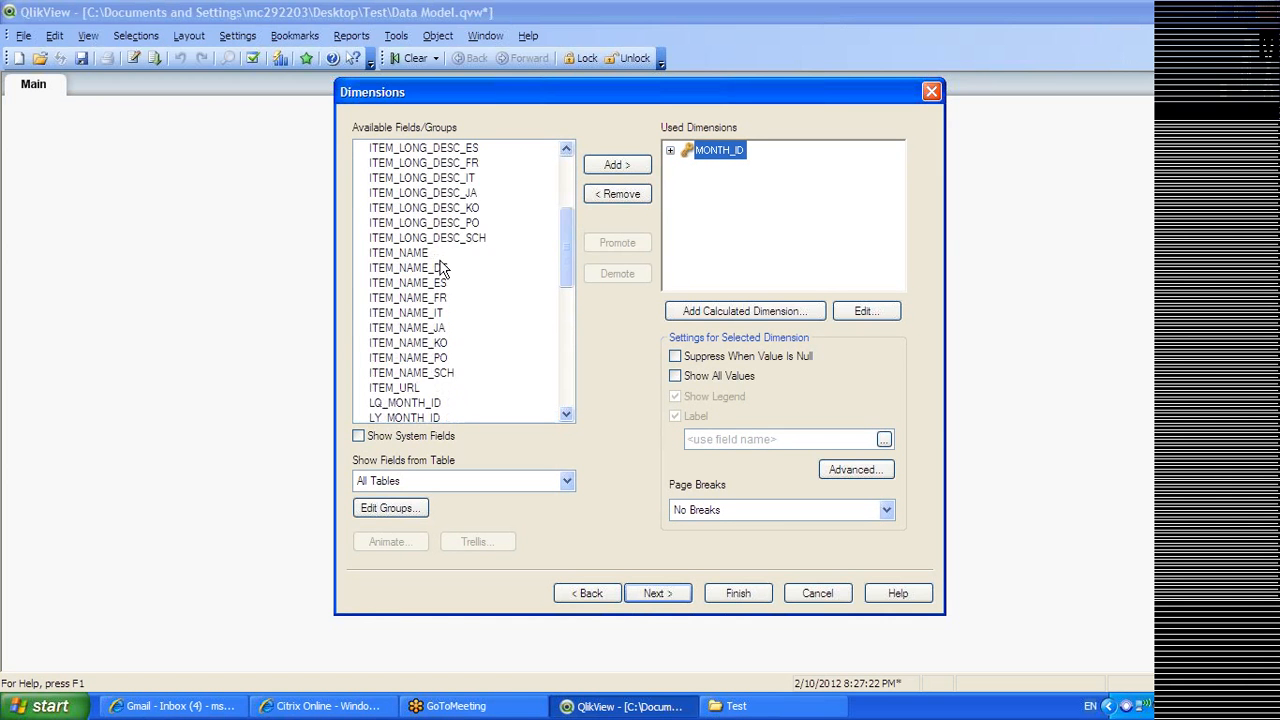
double_click(412, 253)
left_click_drag(573, 207, 430, 162)
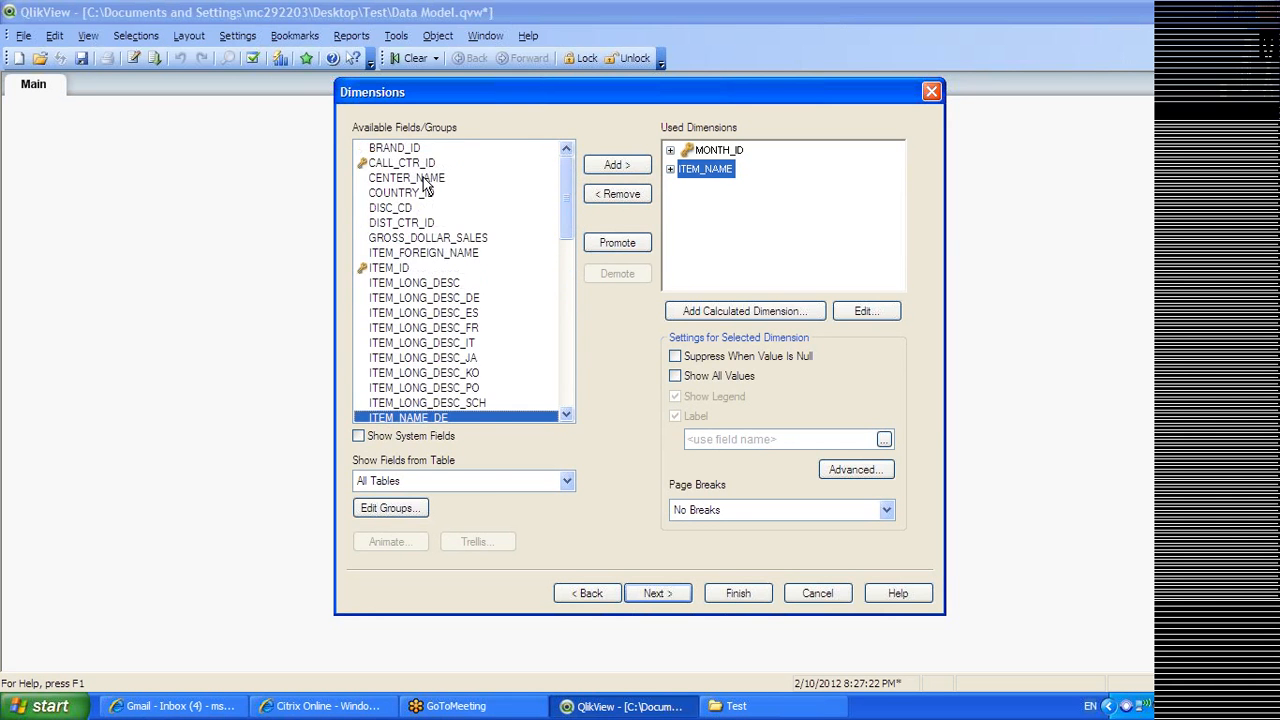
double_click(424, 179)
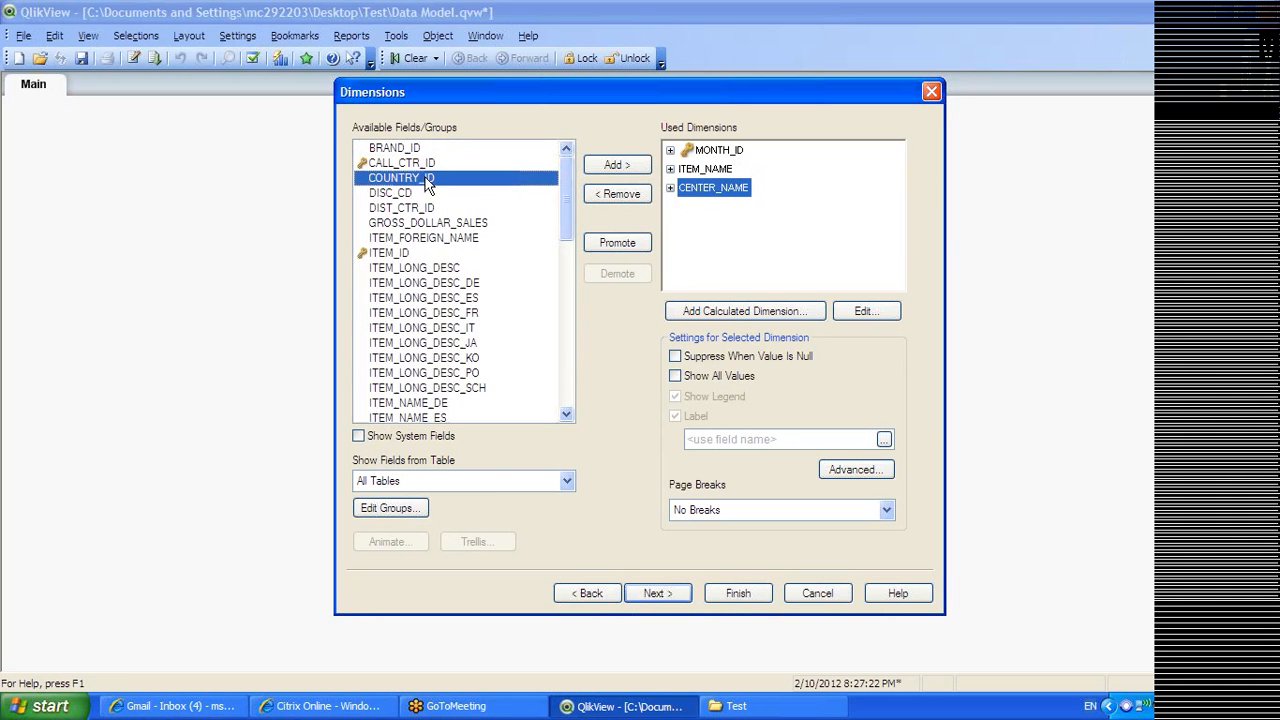
Define the chart's first expression as sum(TOT_COST)
left_click(660, 596)
type("sum(")
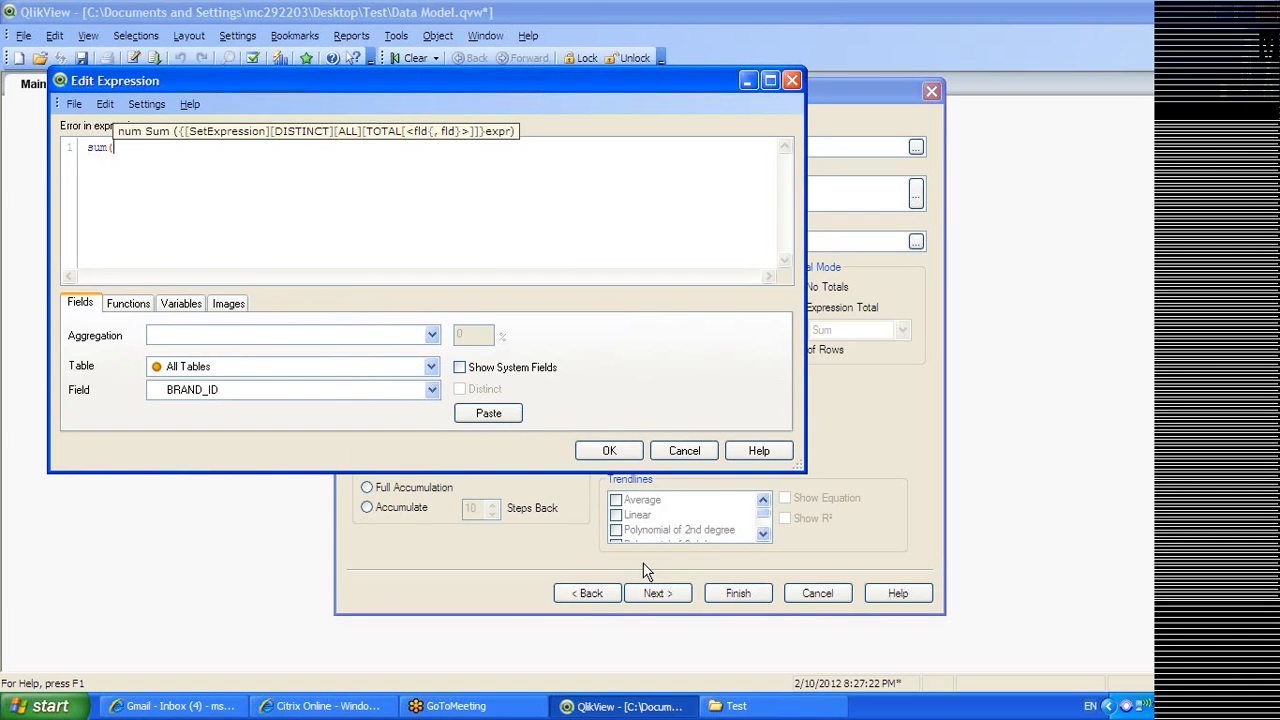
type("to")
key("Down")
key("Down")
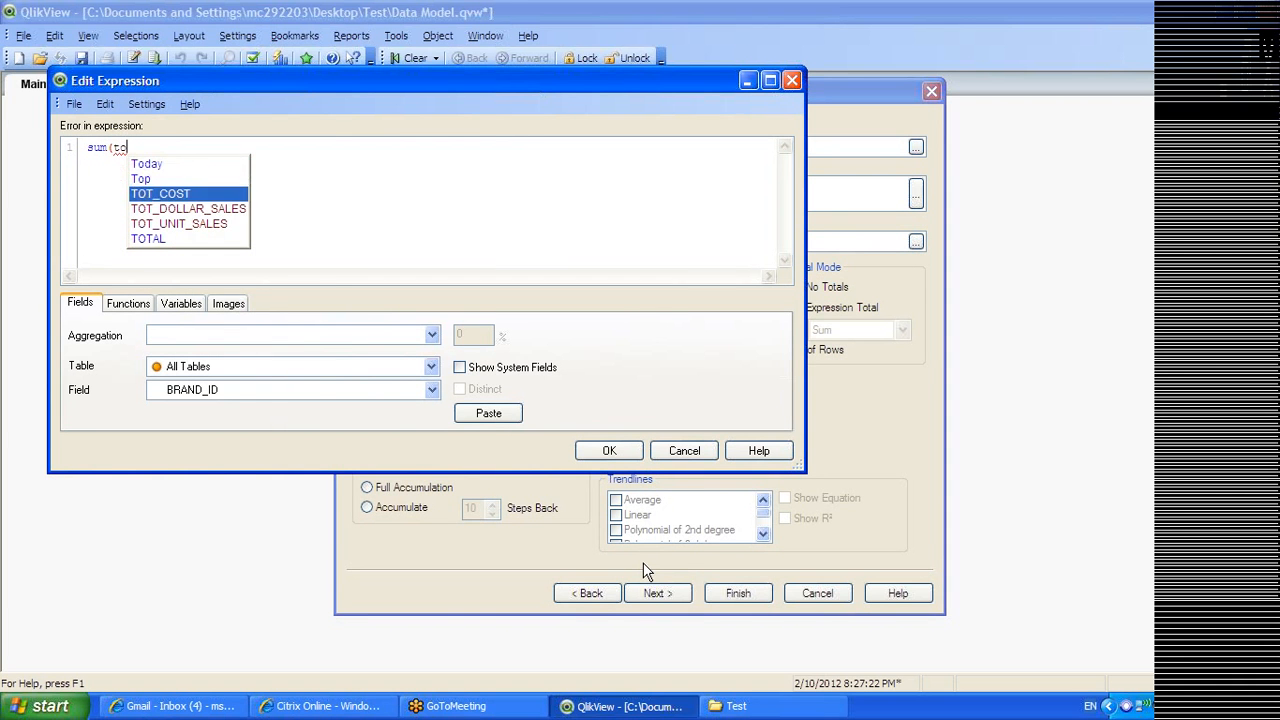
key("Return")
type(")")
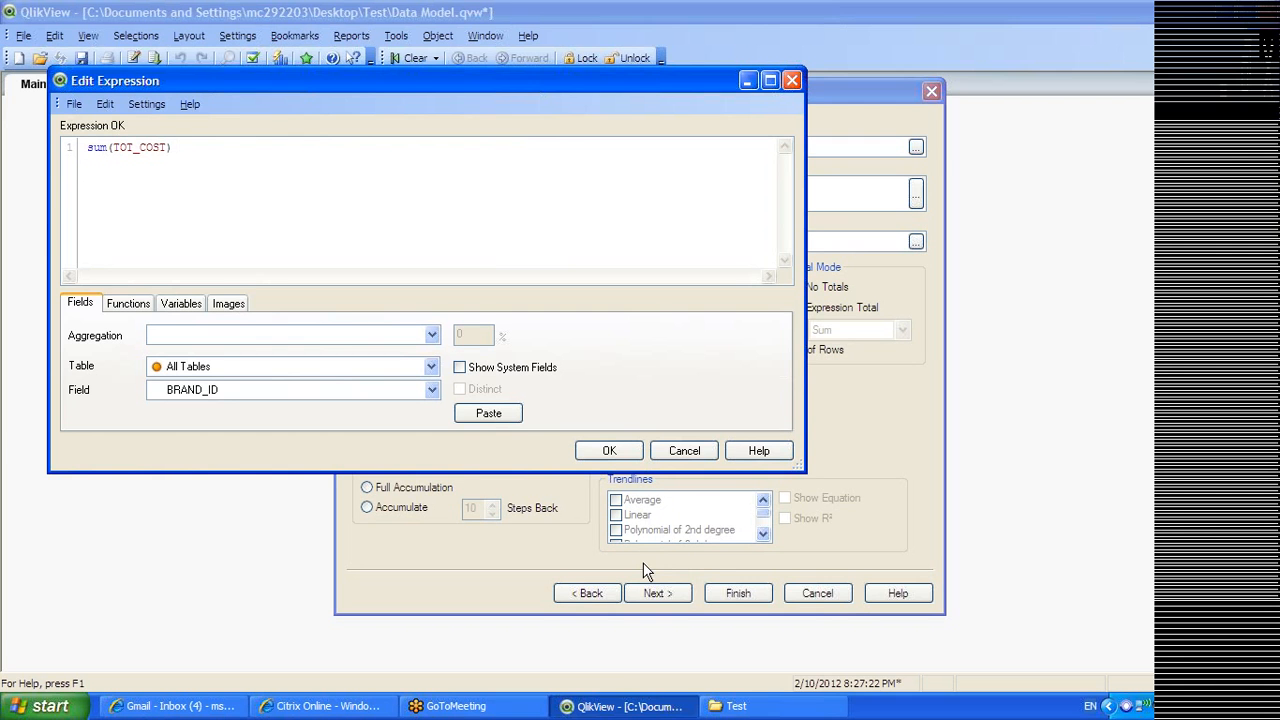
left_click(609, 451)
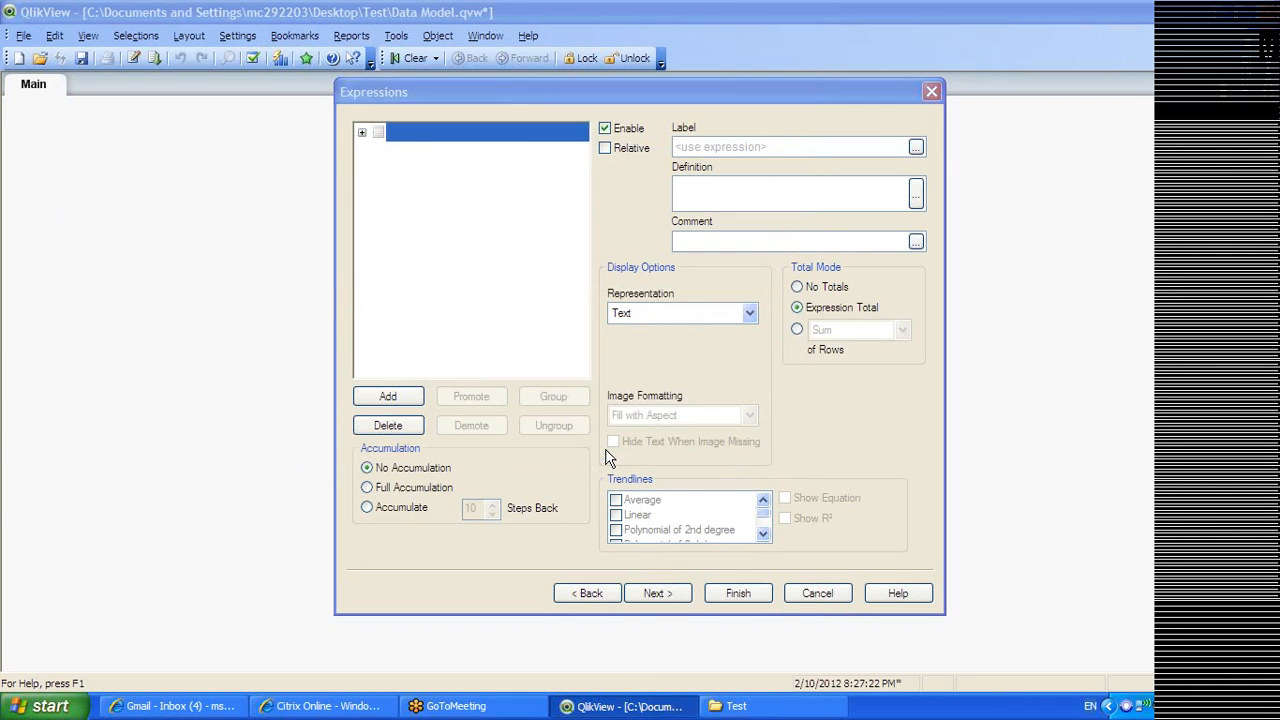
Add a second chart expression, sum(TOT_DOLLAR_SALES)
left_click(378, 396)
type("su")
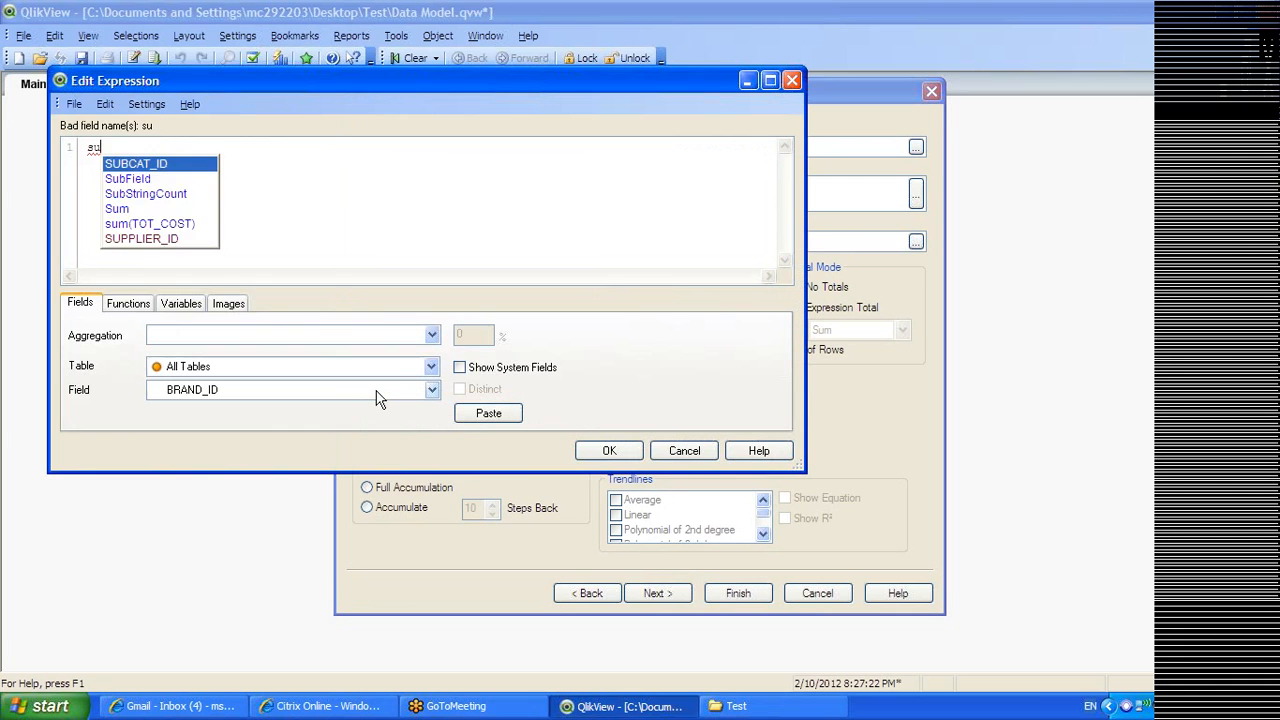
type("m(tota")
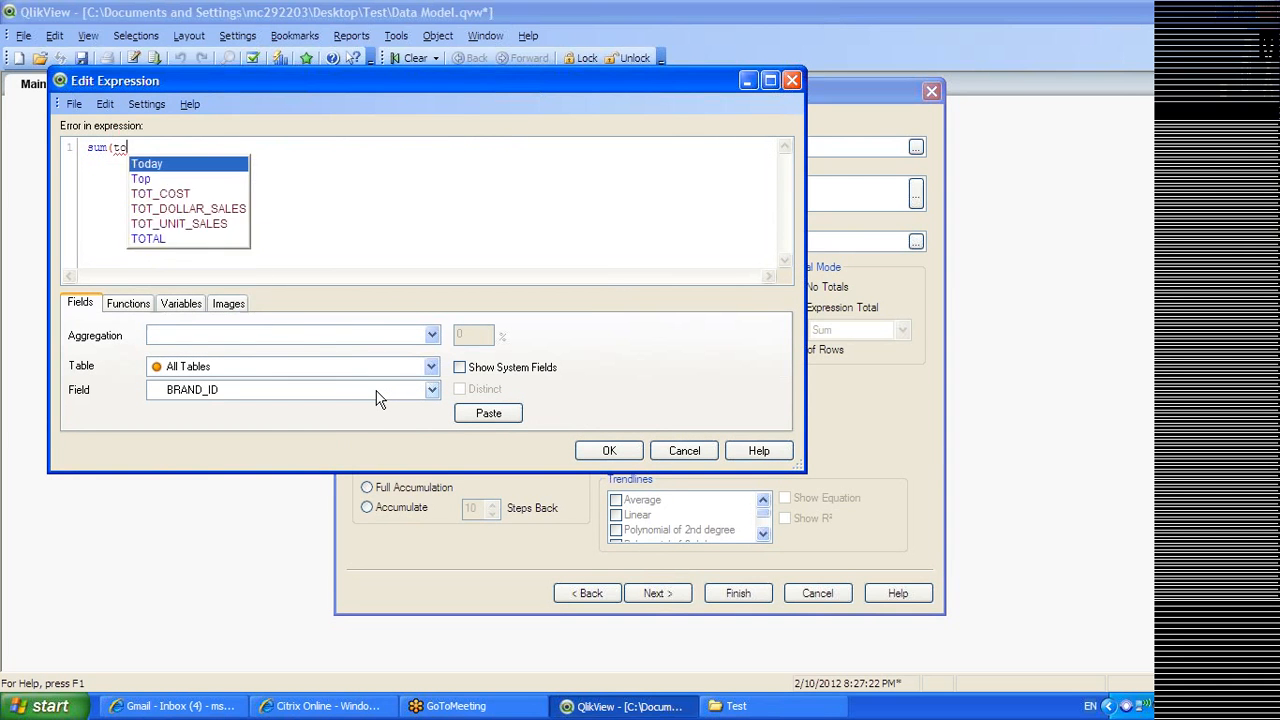
key("BackSpace")
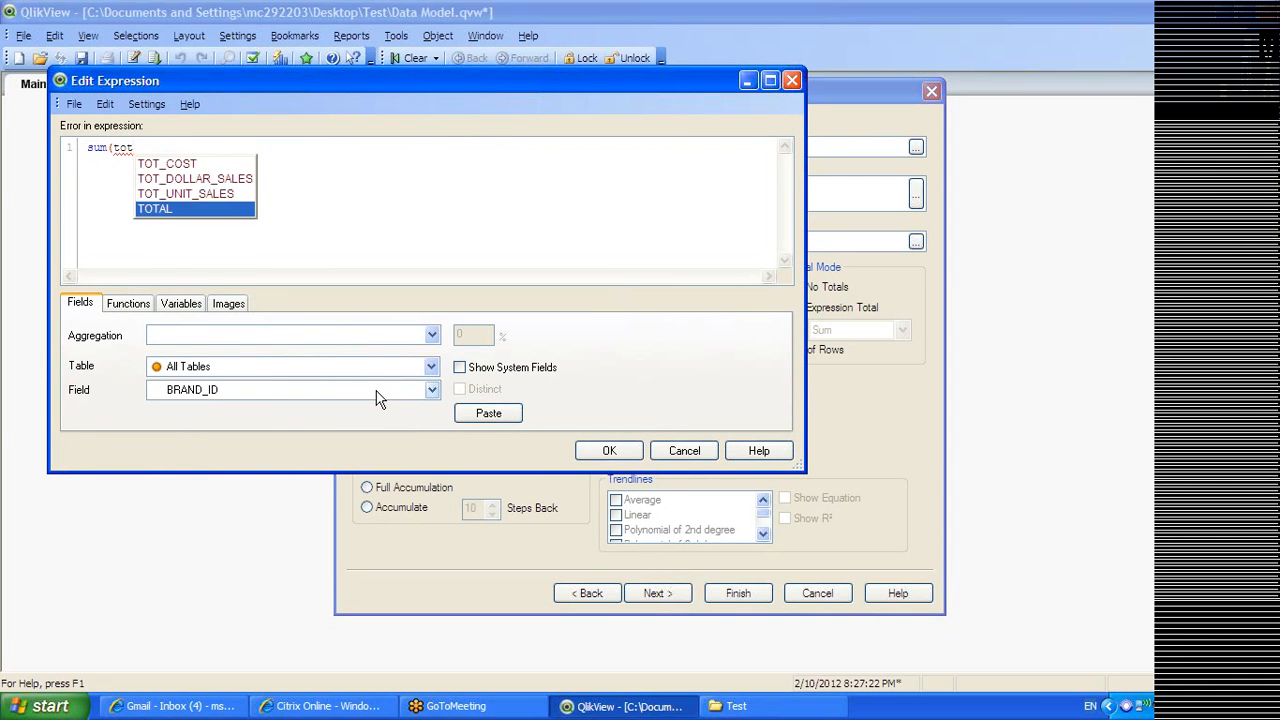
key("Down")
key("Down")
type(")")
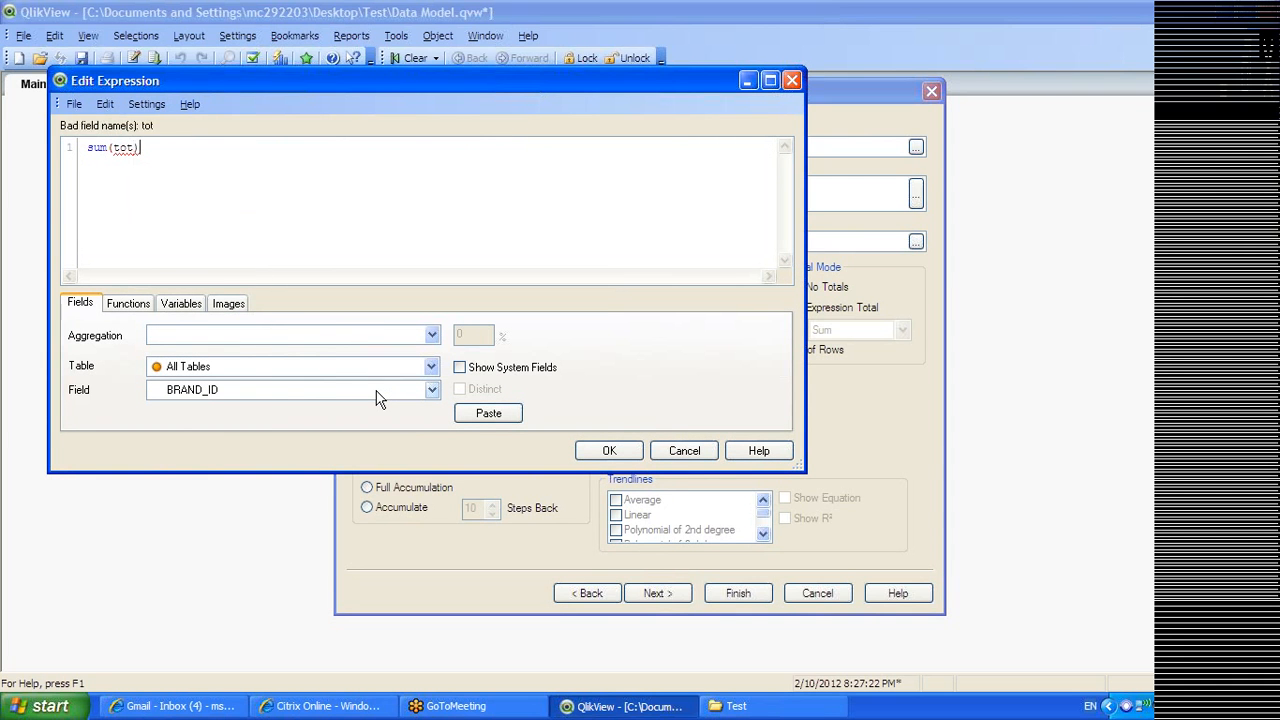
key("BackSpace")
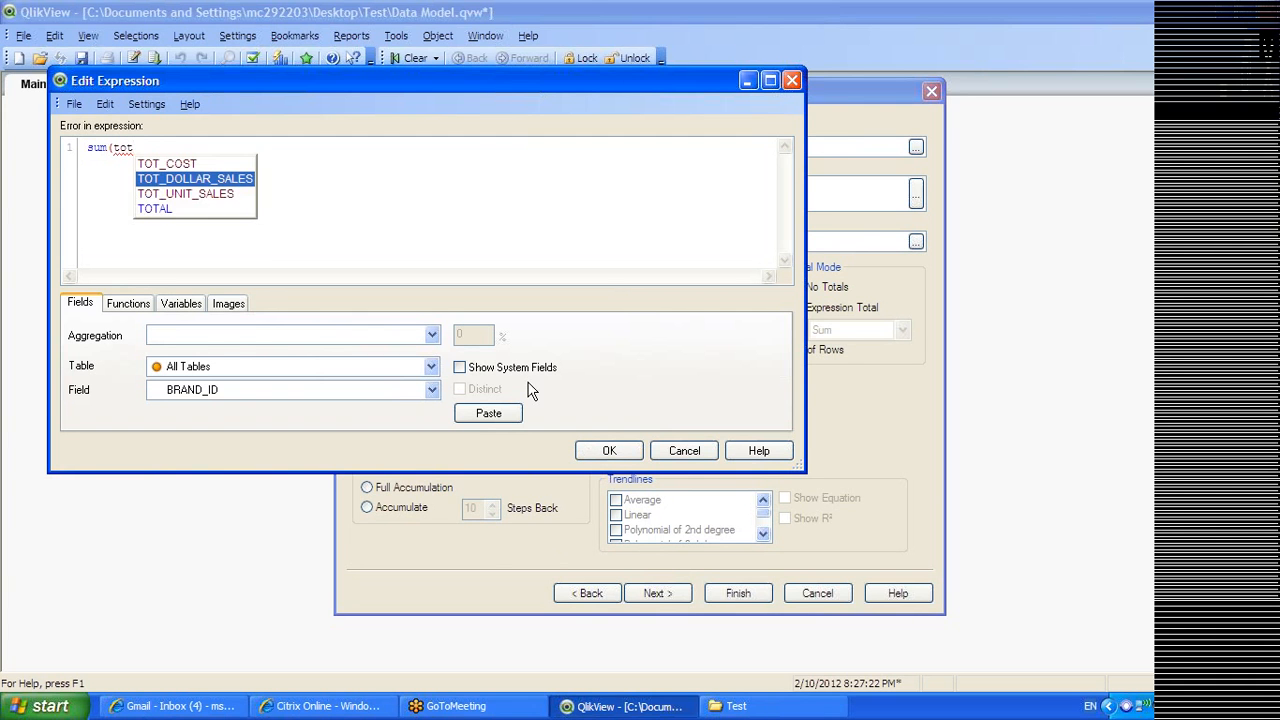
key("Return")
type(")")
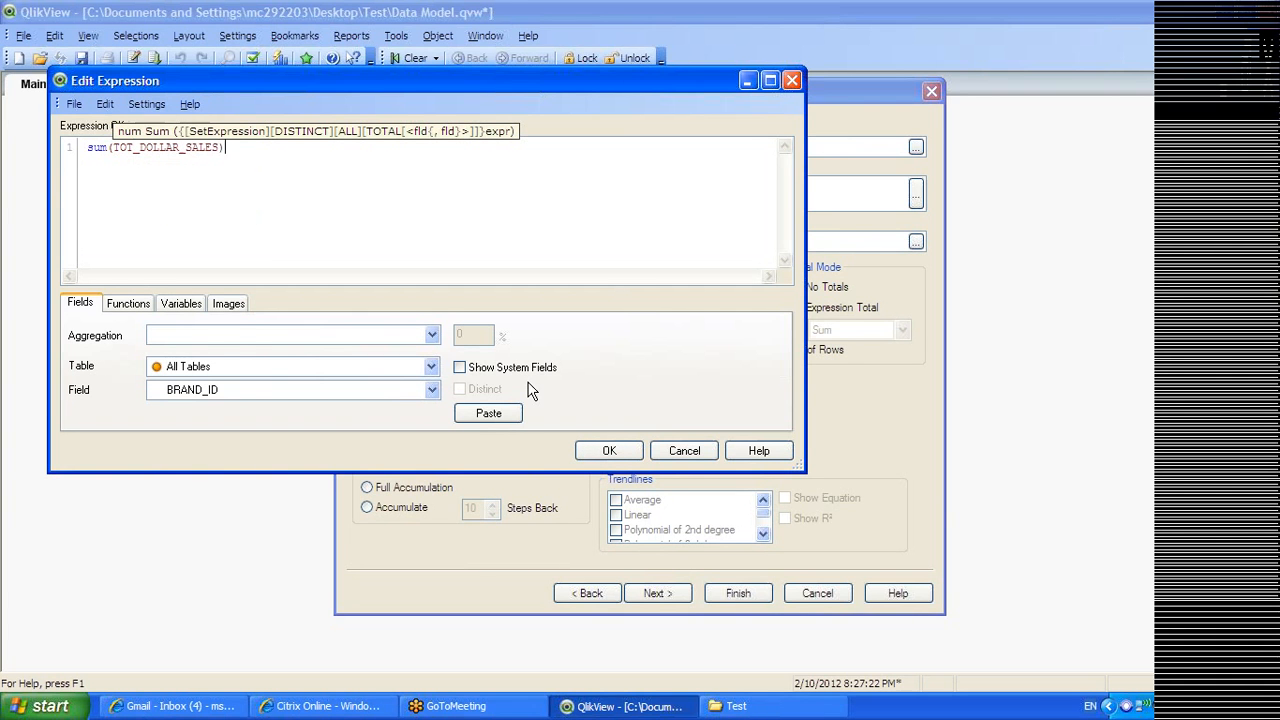
left_click(624, 452)
Add a third chart expression, sum(TOT_UNIT_SALES)
left_click(389, 397)
type("s")
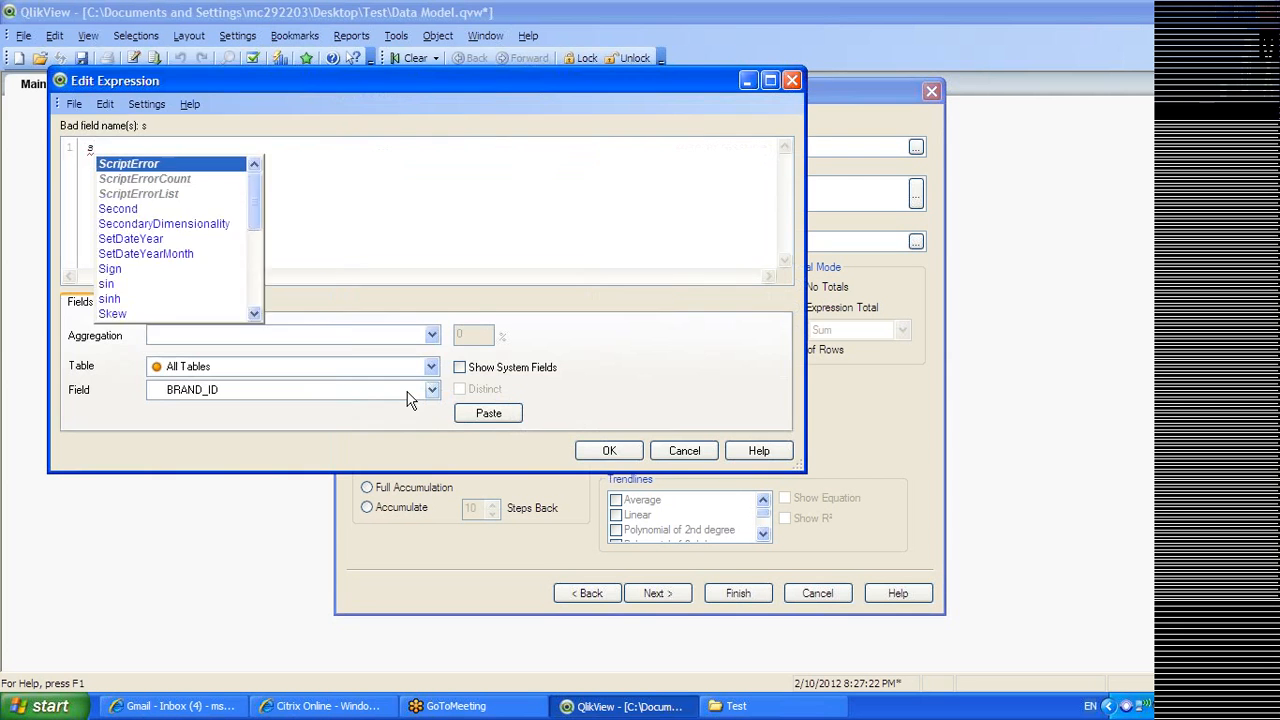
type("um(")
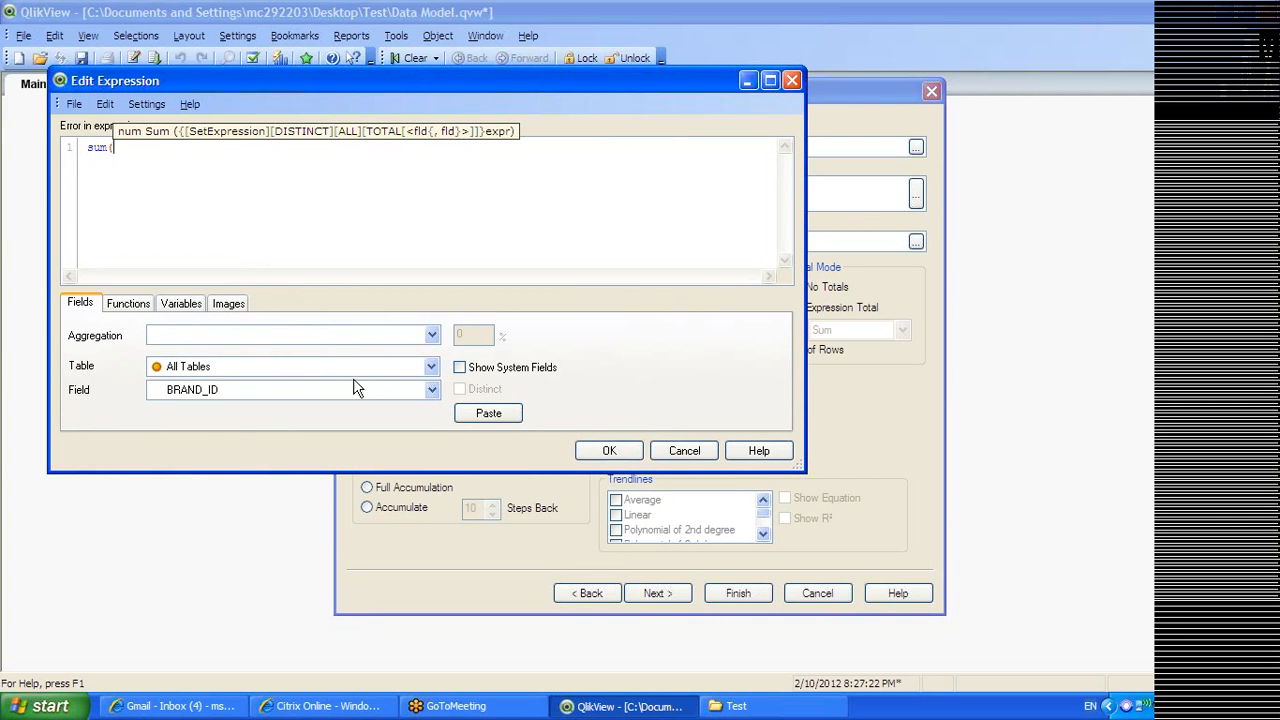
type("to")
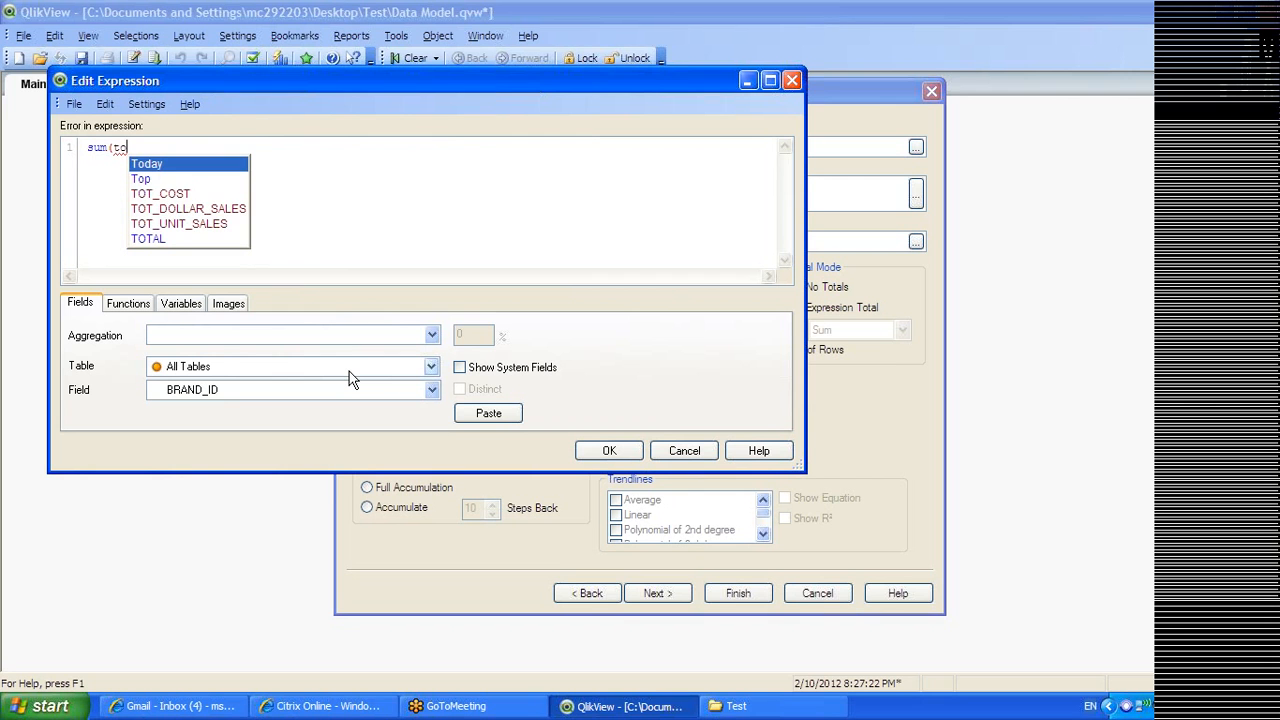
key("Down")
key("Down")
key("Down")
key("Down")
key("Return")
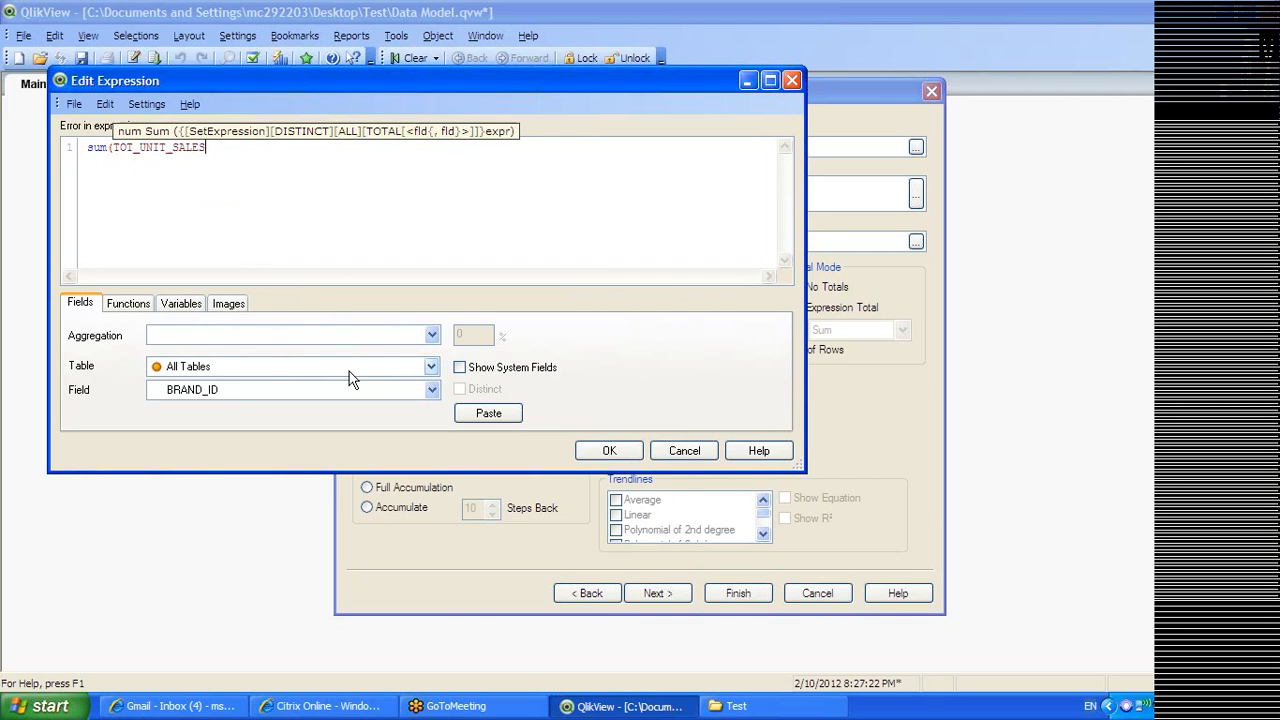
type(")")
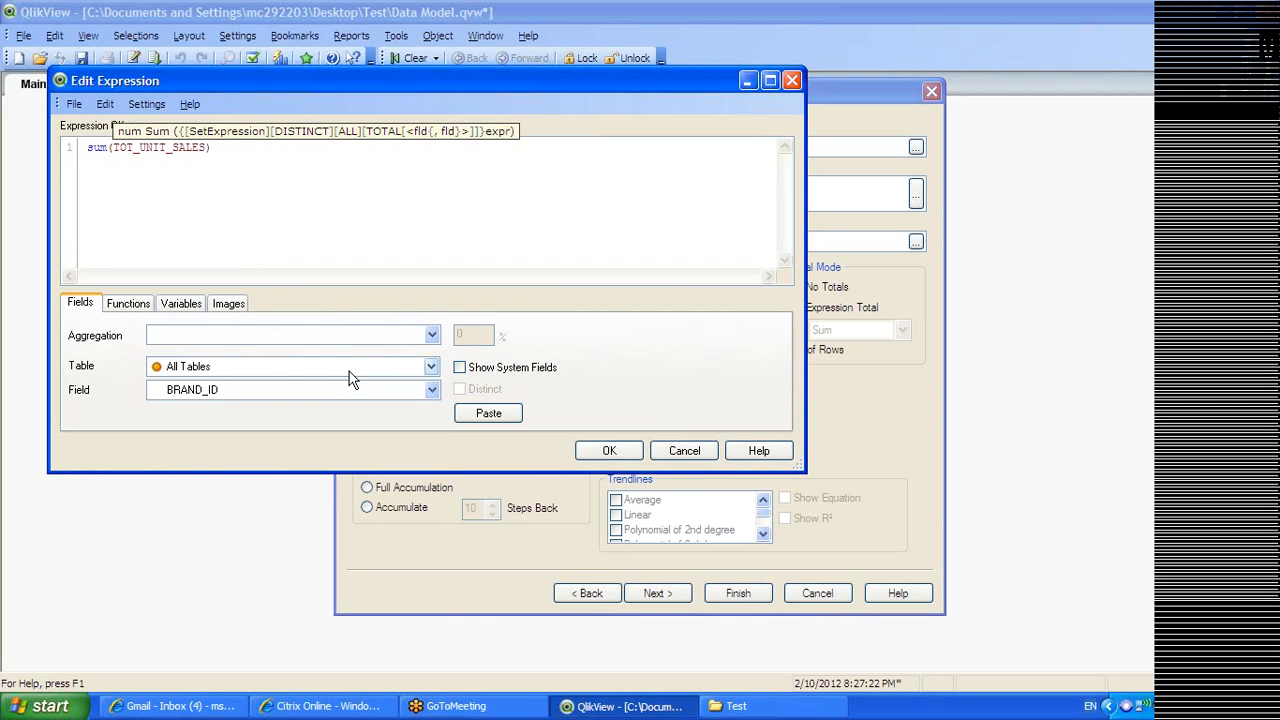
left_click(608, 450)
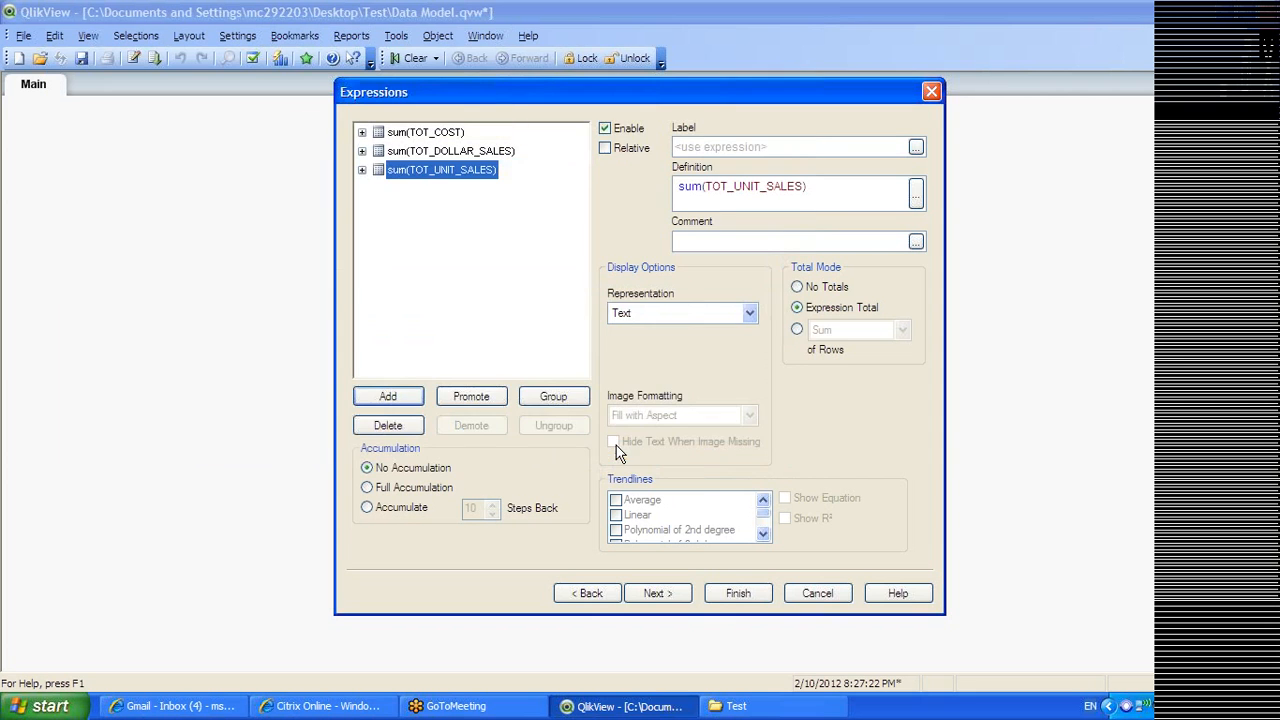
Keep the default sort, presentation, style and number settings and finish creating the straight table
left_click(671, 593)
left_click(671, 594)
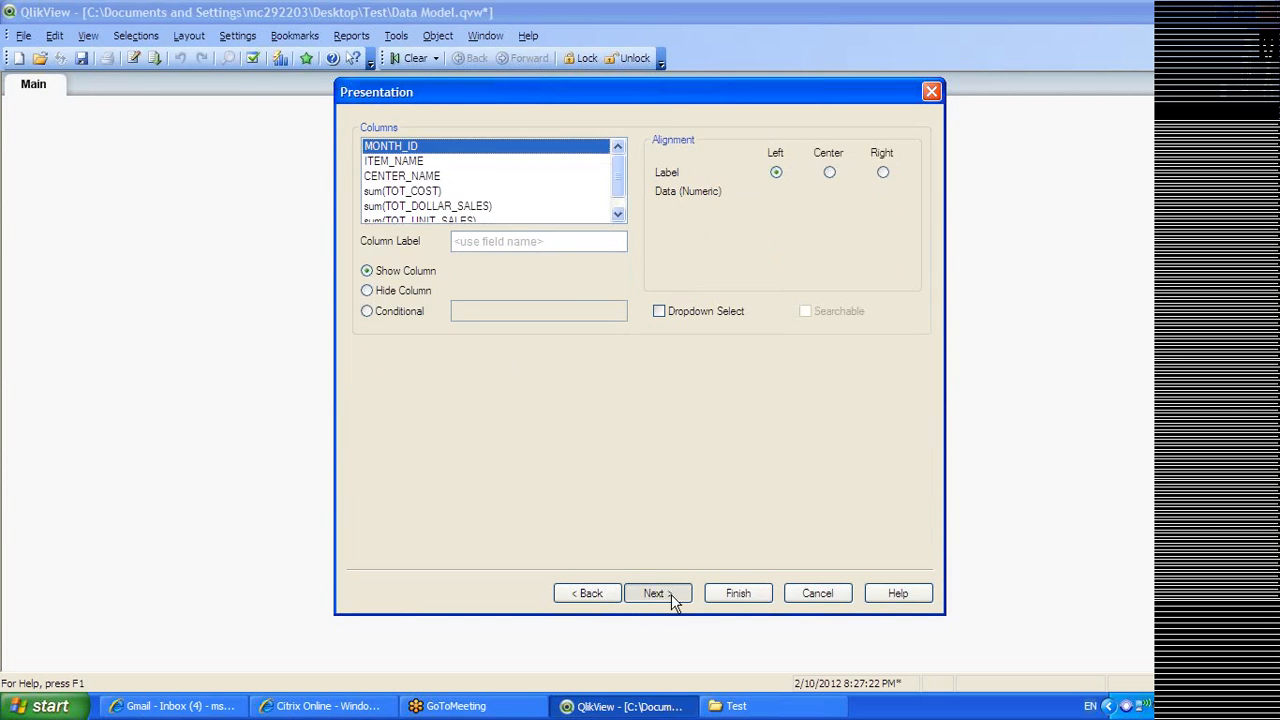
left_click(671, 594)
left_click(671, 594)
left_click(671, 594)
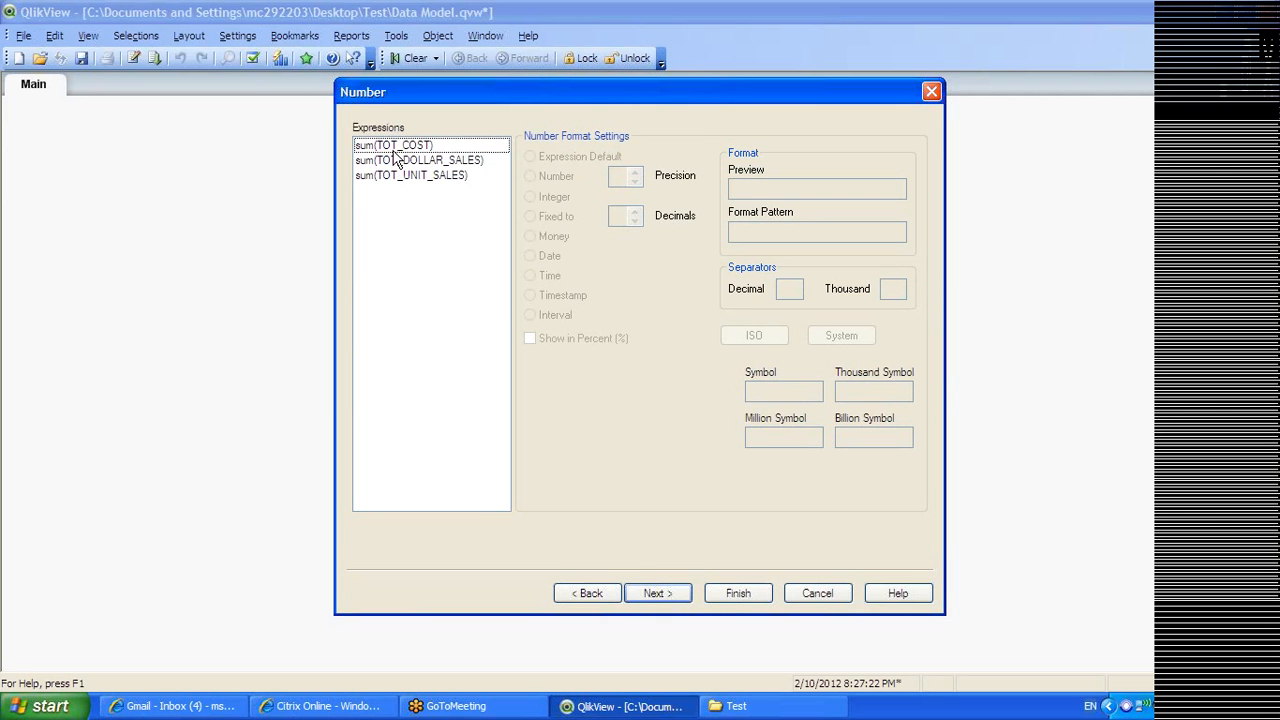
left_click(738, 593)
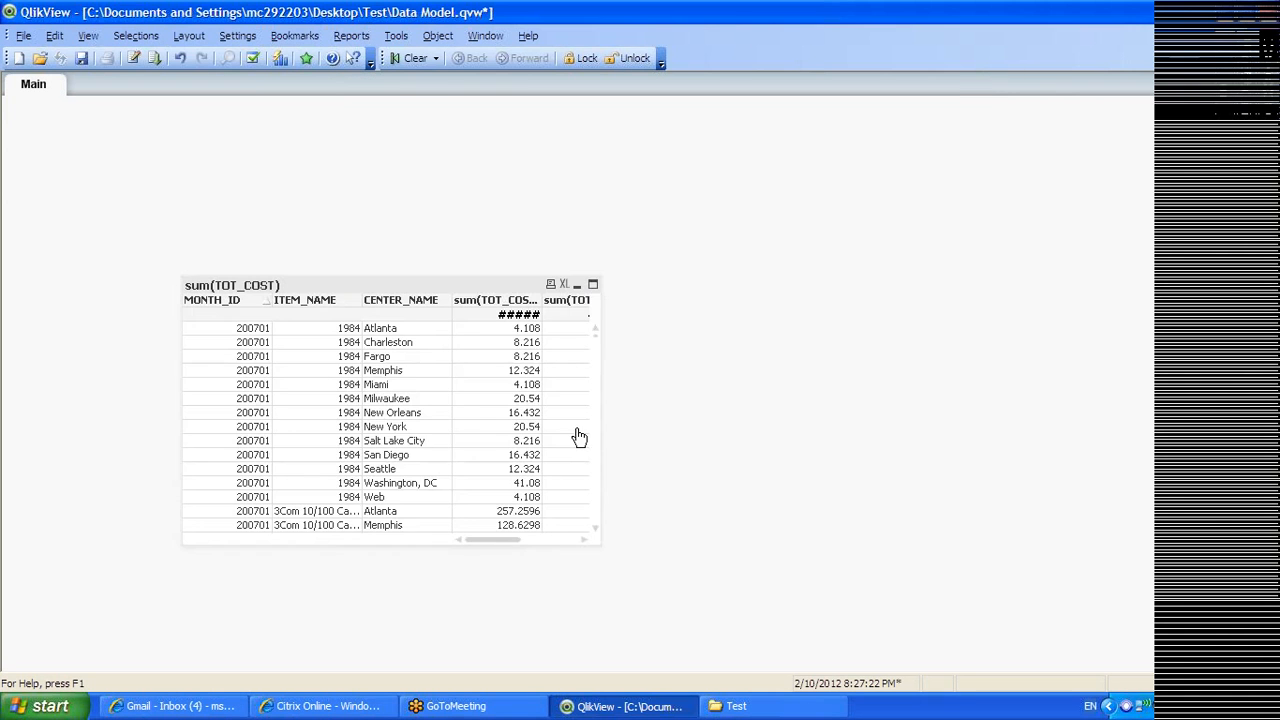
Widen the straight table and its cost and dollar-sales columns, and reposition it near the top of the sheet with free space beside it
left_click_drag(444, 280, 478, 175)
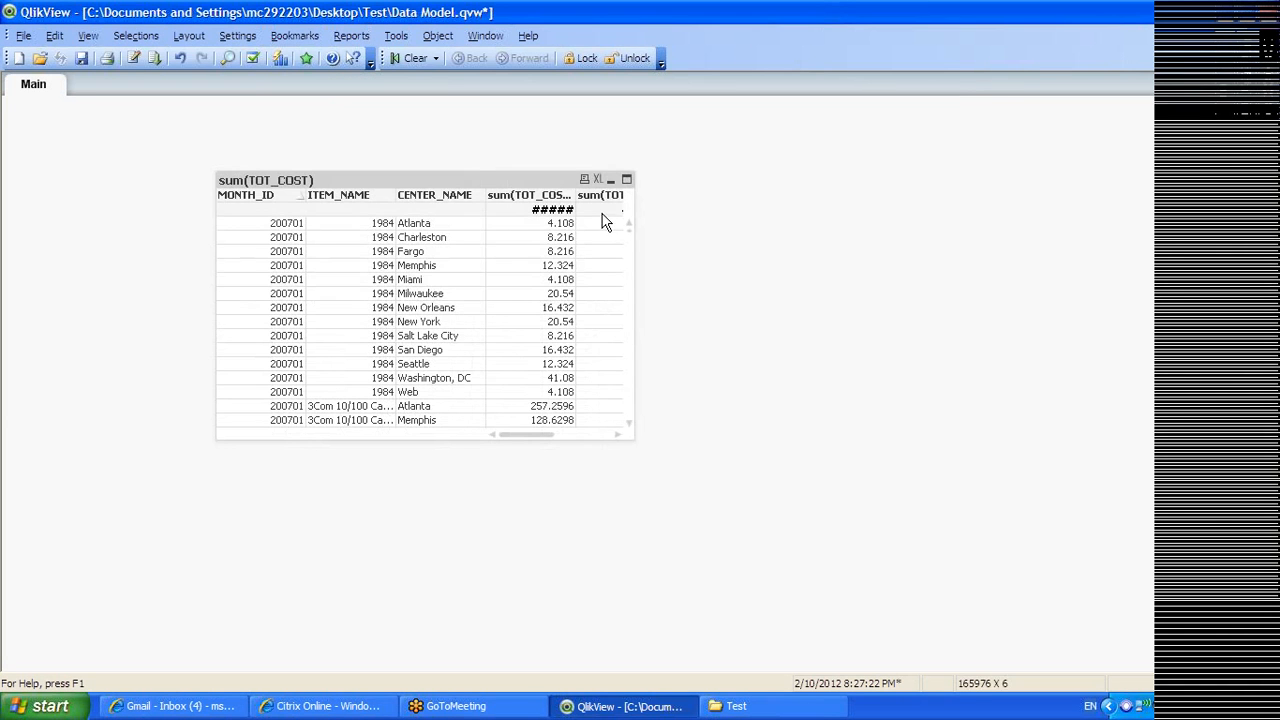
left_click_drag(634, 250, 826, 269)
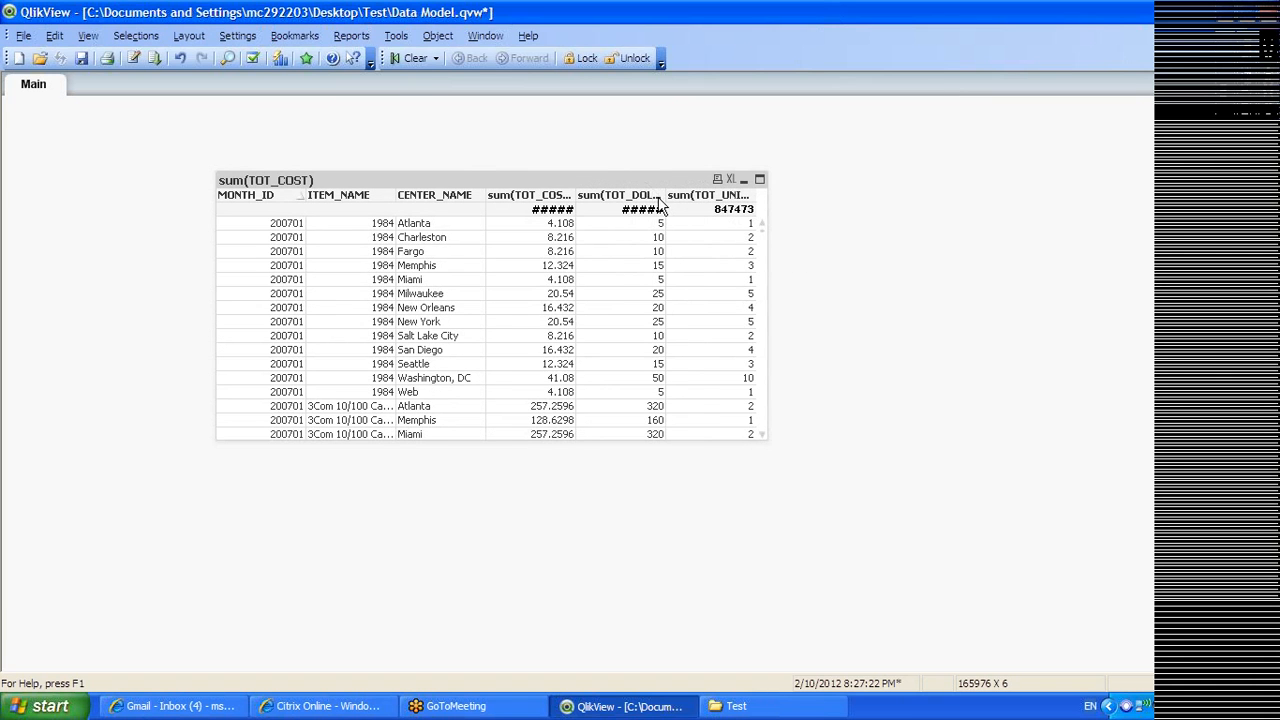
left_click_drag(666, 201, 691, 201)
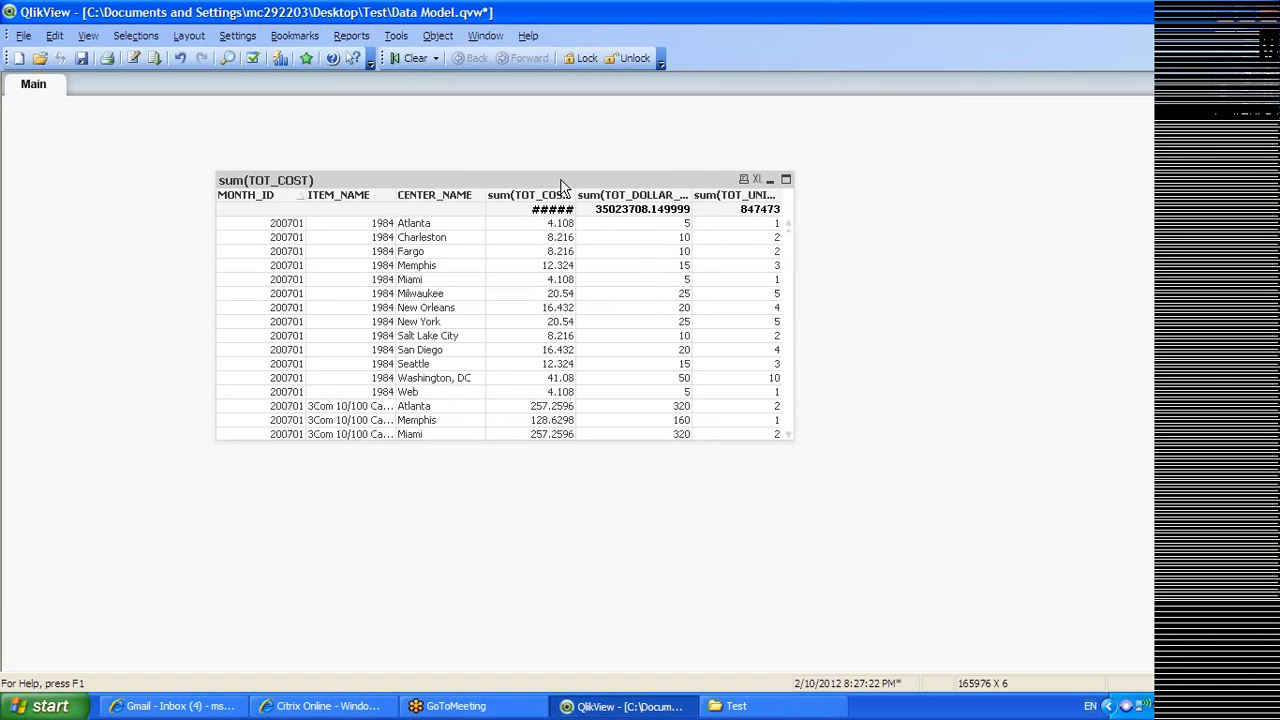
left_click_drag(575, 202, 606, 204)
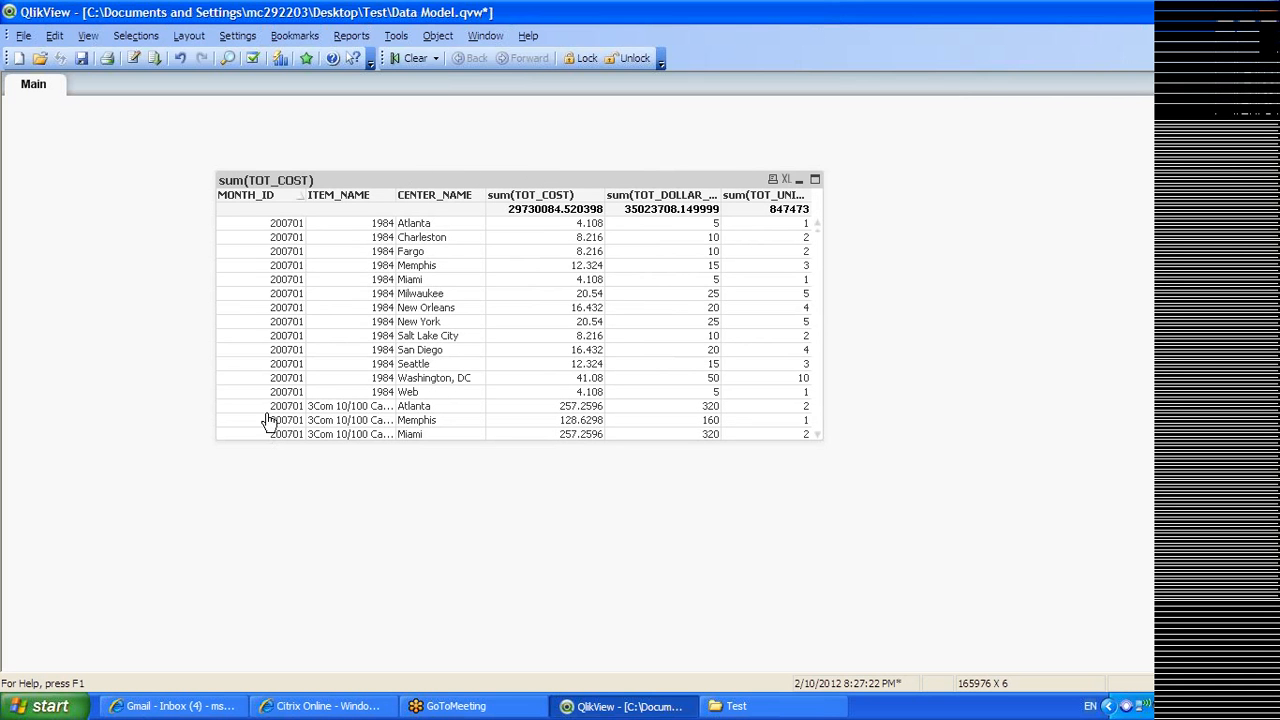
left_click_drag(500, 184, 570, 134)
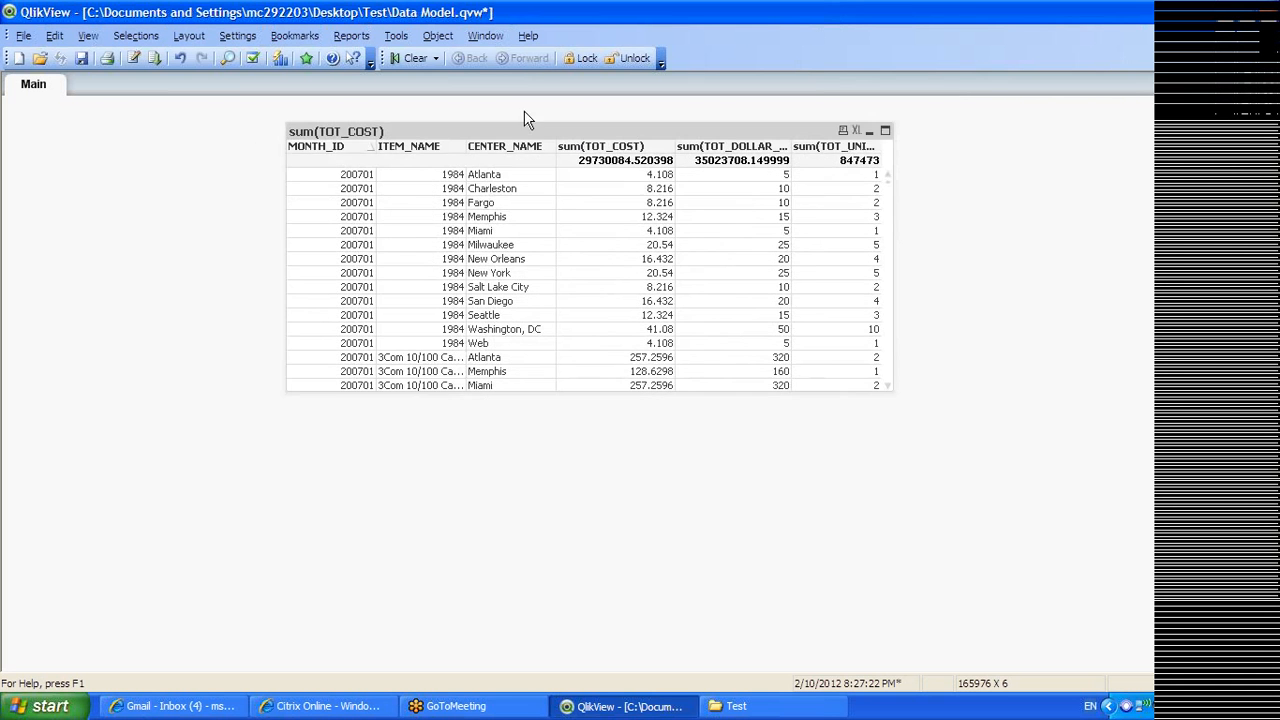
right_click(64, 135)
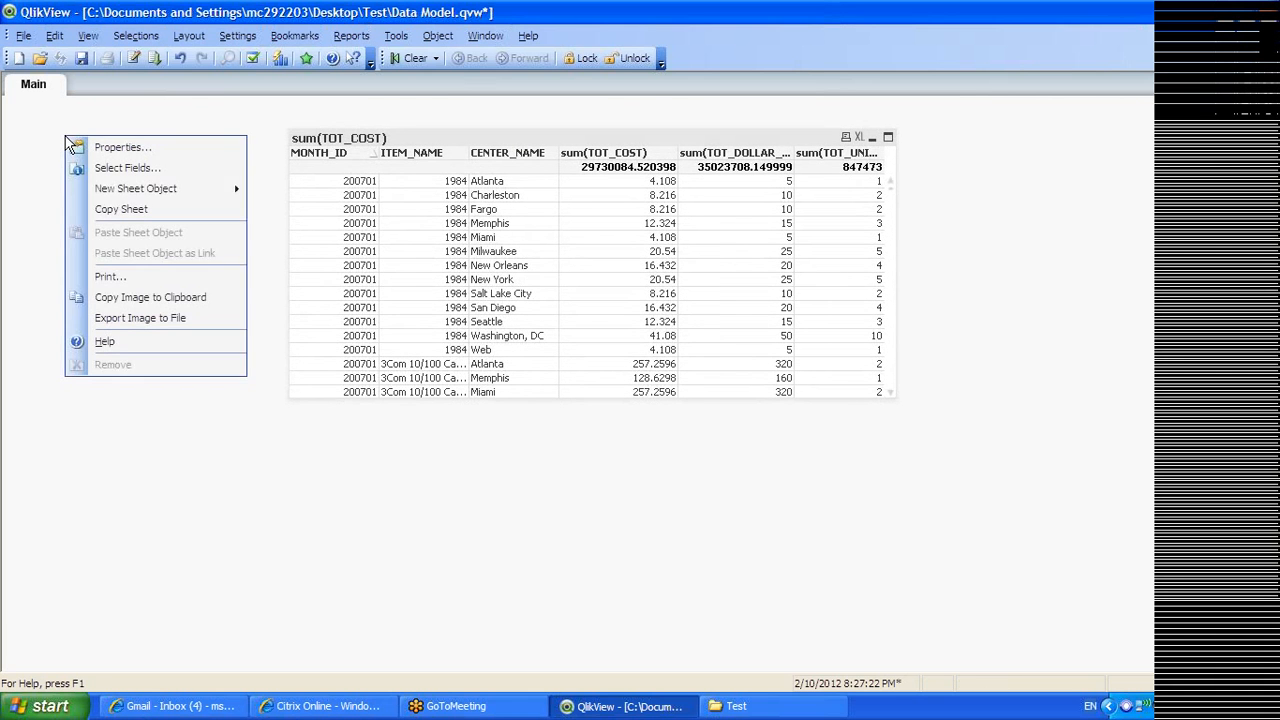
mouse_move(133, 198)
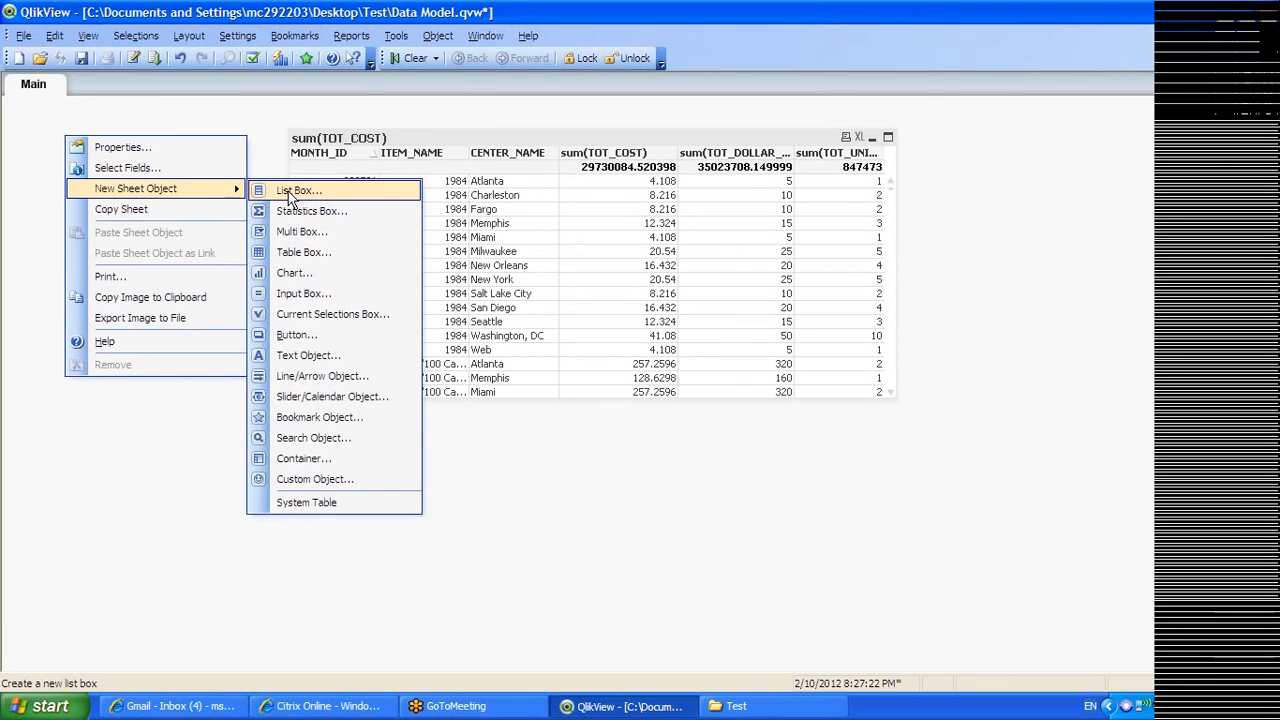
left_click(294, 194)
left_click(924, 107)
Create a multi box containing the ITEM_NAME field and place it on the sheet in the free space beside the straight table
right_click(87, 170)
mouse_move(180, 214)
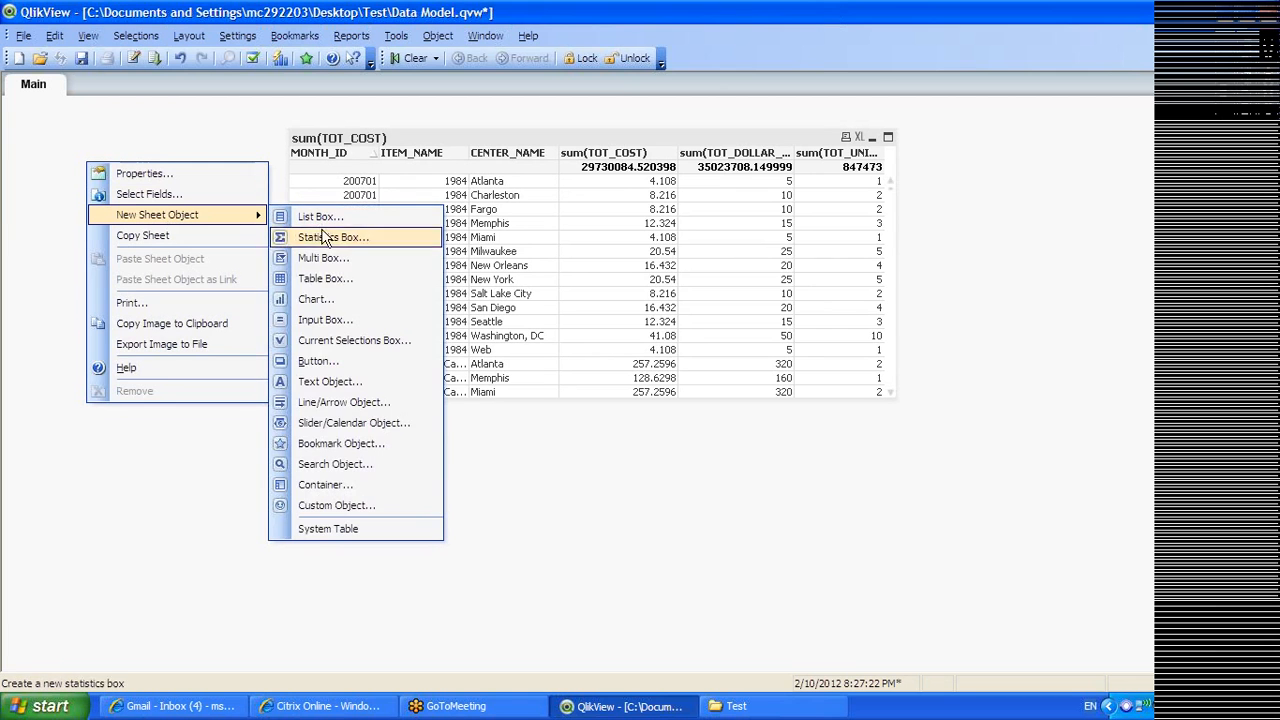
left_click(323, 259)
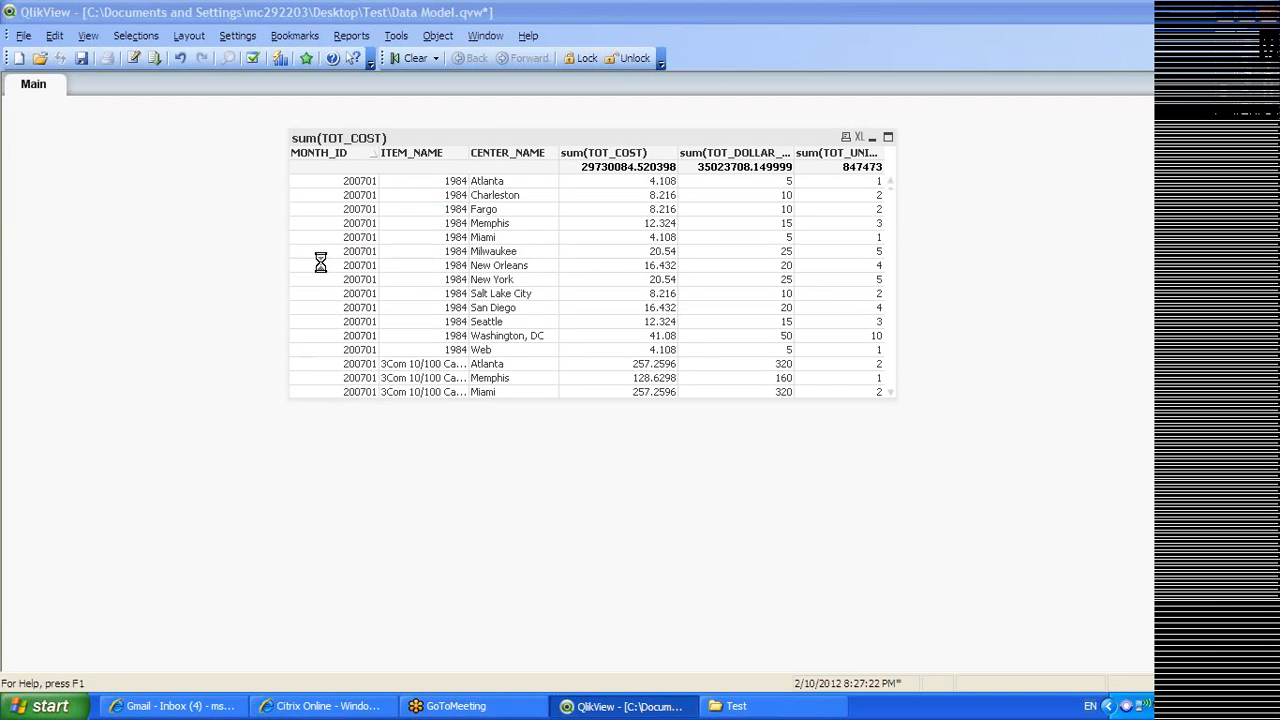
mouse_move(541, 269)
left_mouse_down()
mouse_move(538, 399)
mouse_move(539, 287)
left_mouse_up()
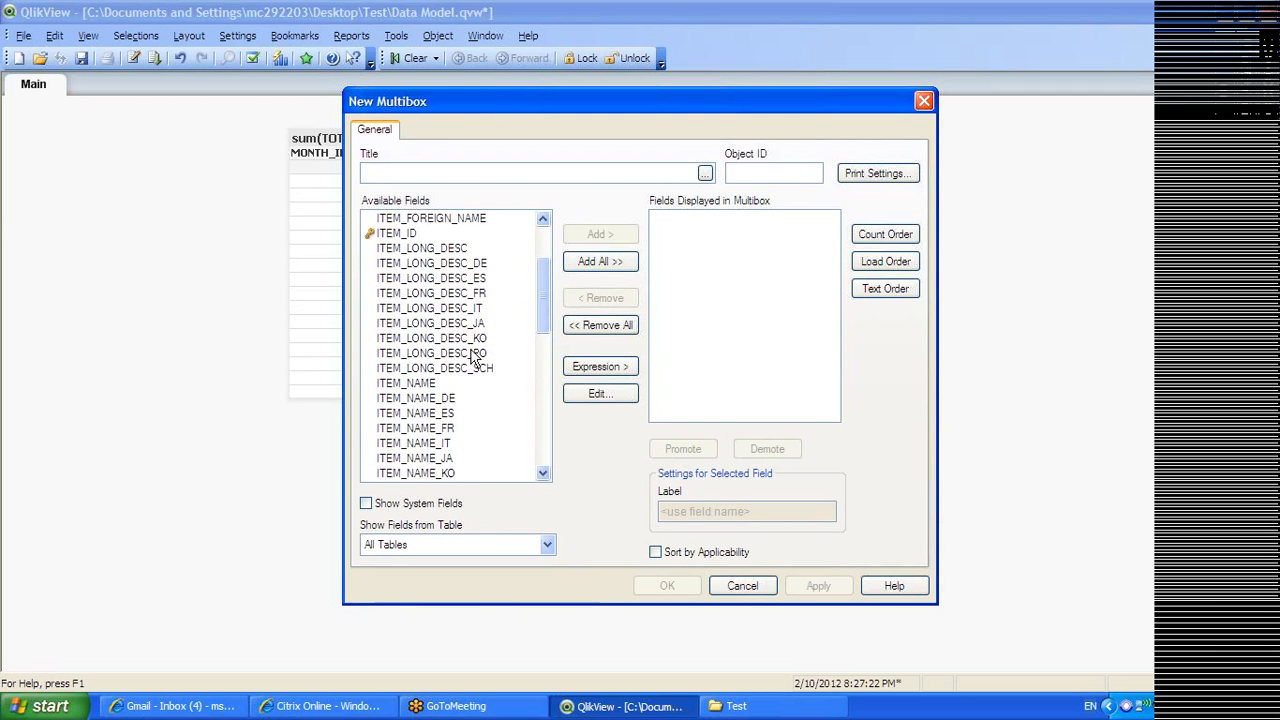
left_click(438, 385)
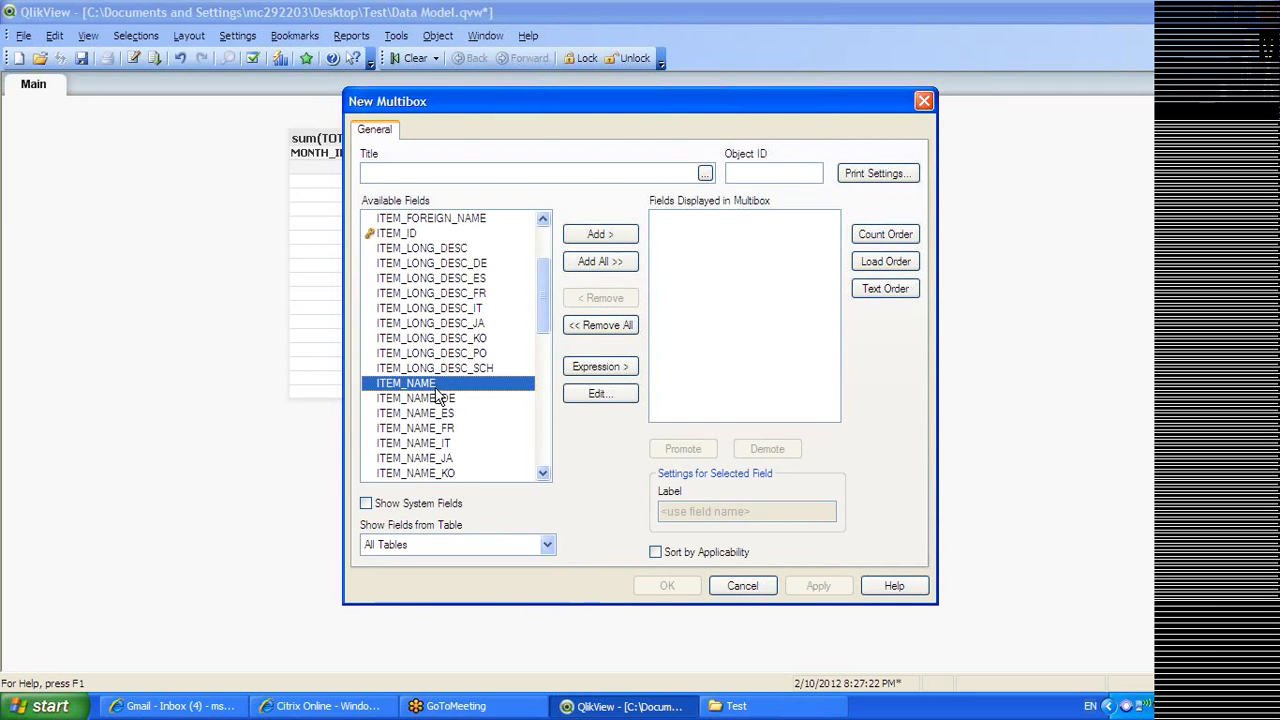
left_click(598, 234)
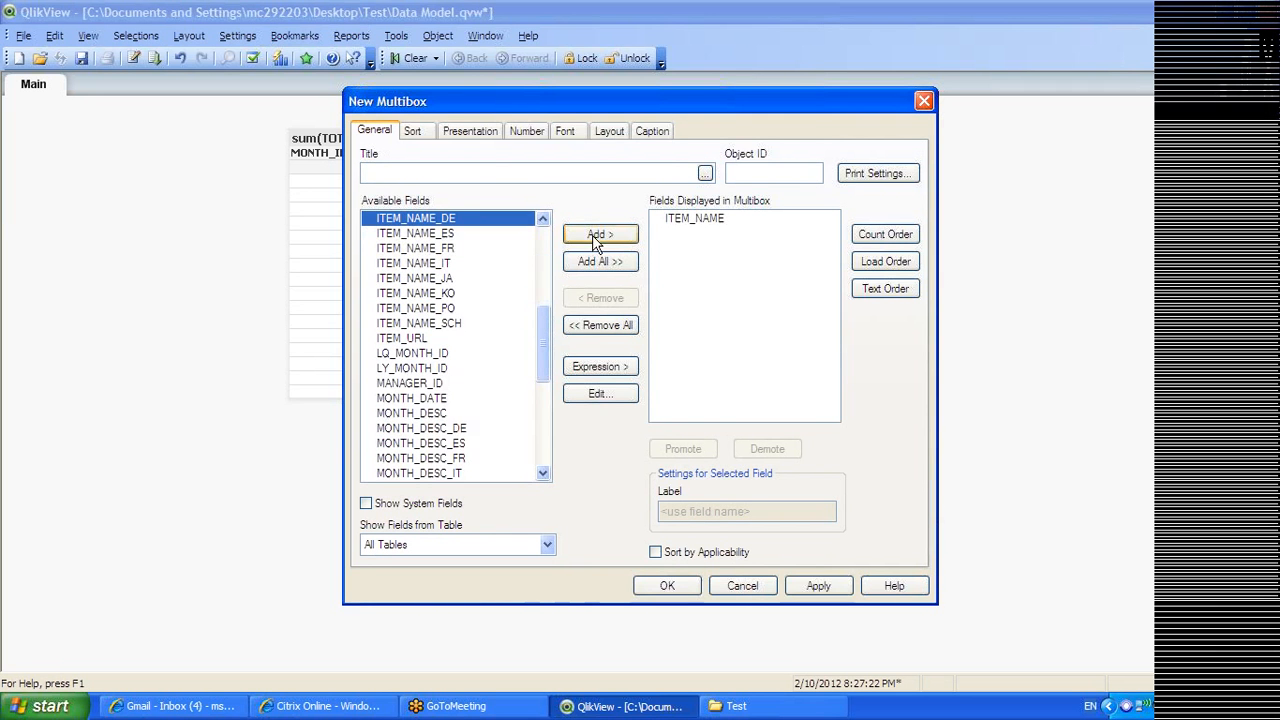
left_click(815, 586)
left_click(667, 586)
left_click_drag(287, 320, 81, 132)
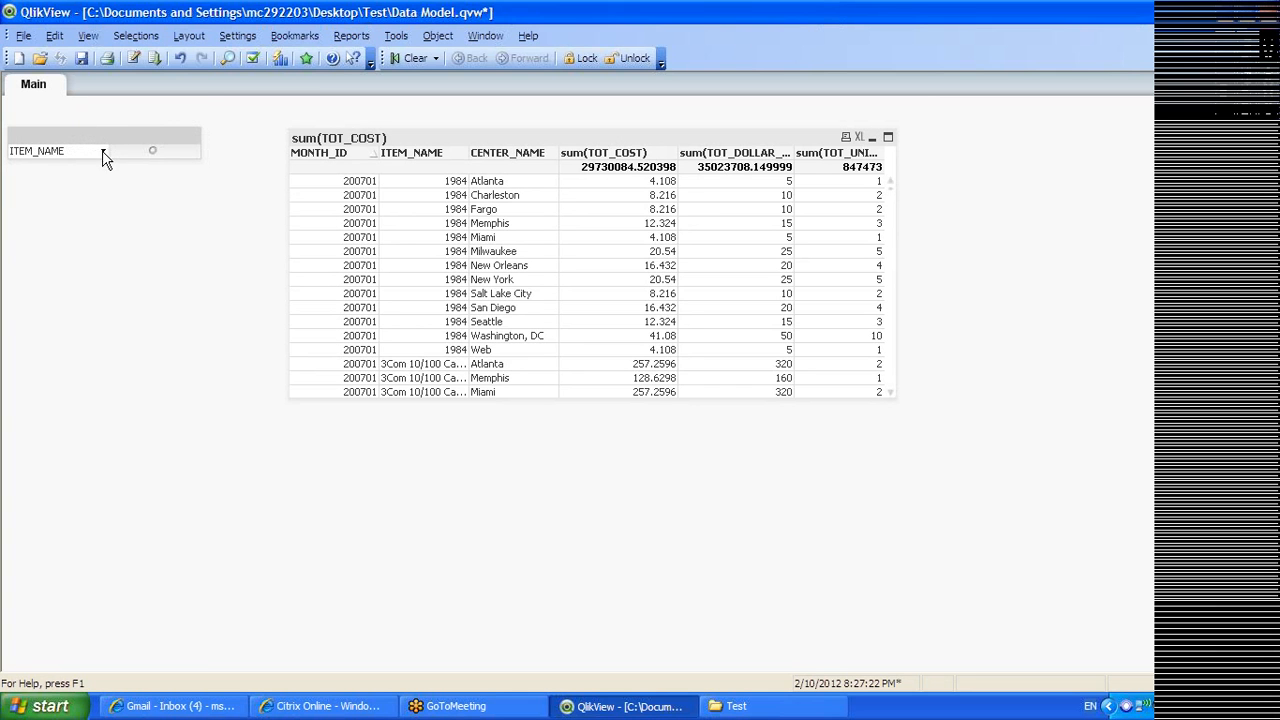
Filter the sheet to the item 3Com Palm IIIx Connected Organizer using the multi box
left_click(100, 150)
left_click(166, 206)
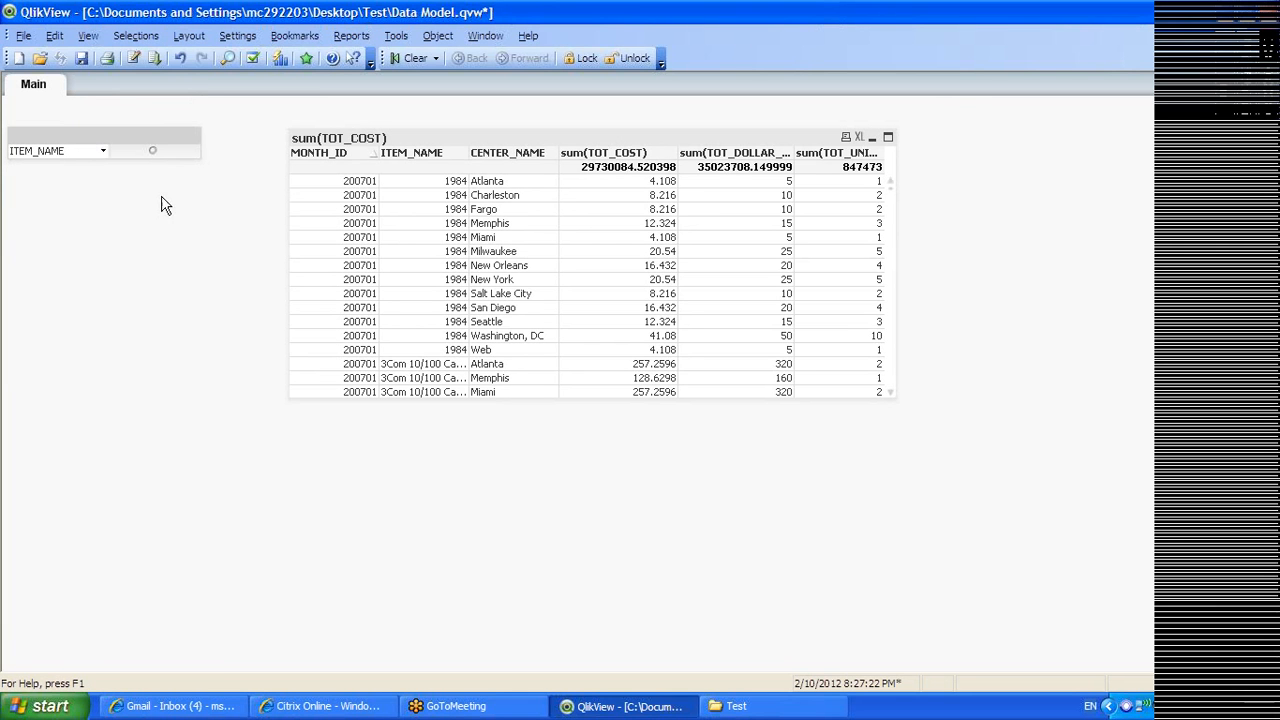
left_click(103, 152)
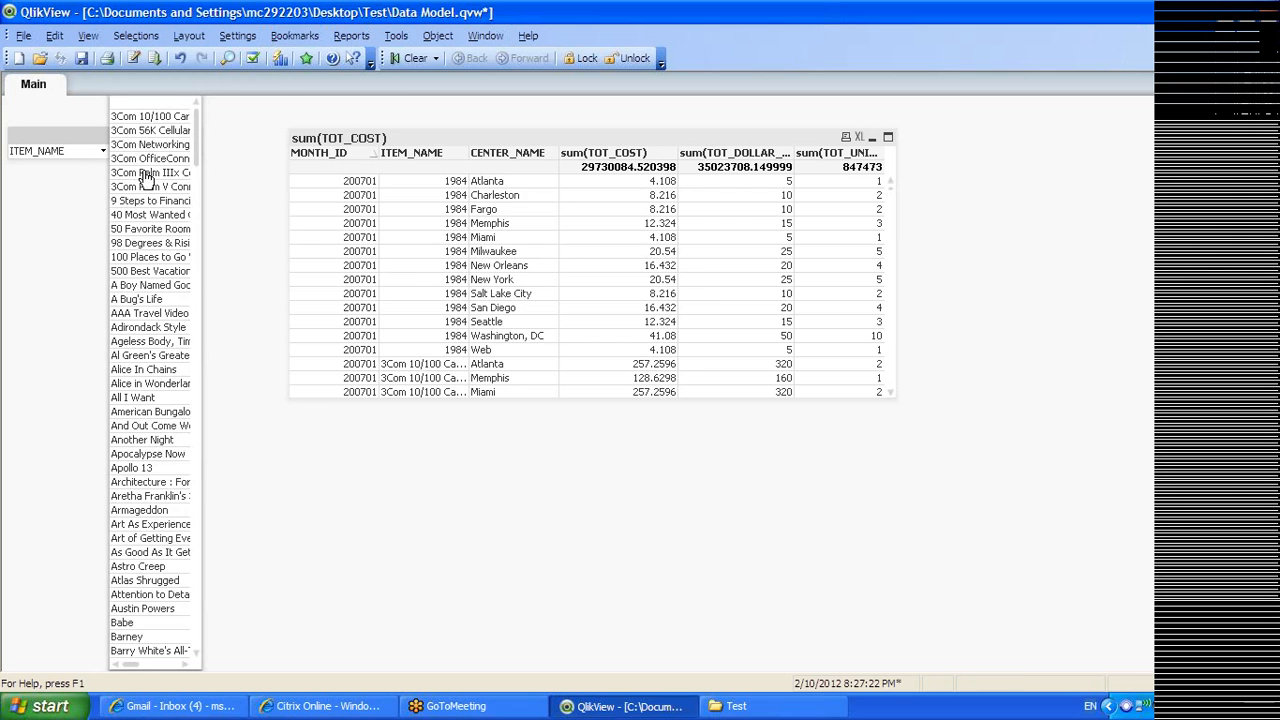
left_click(146, 174)
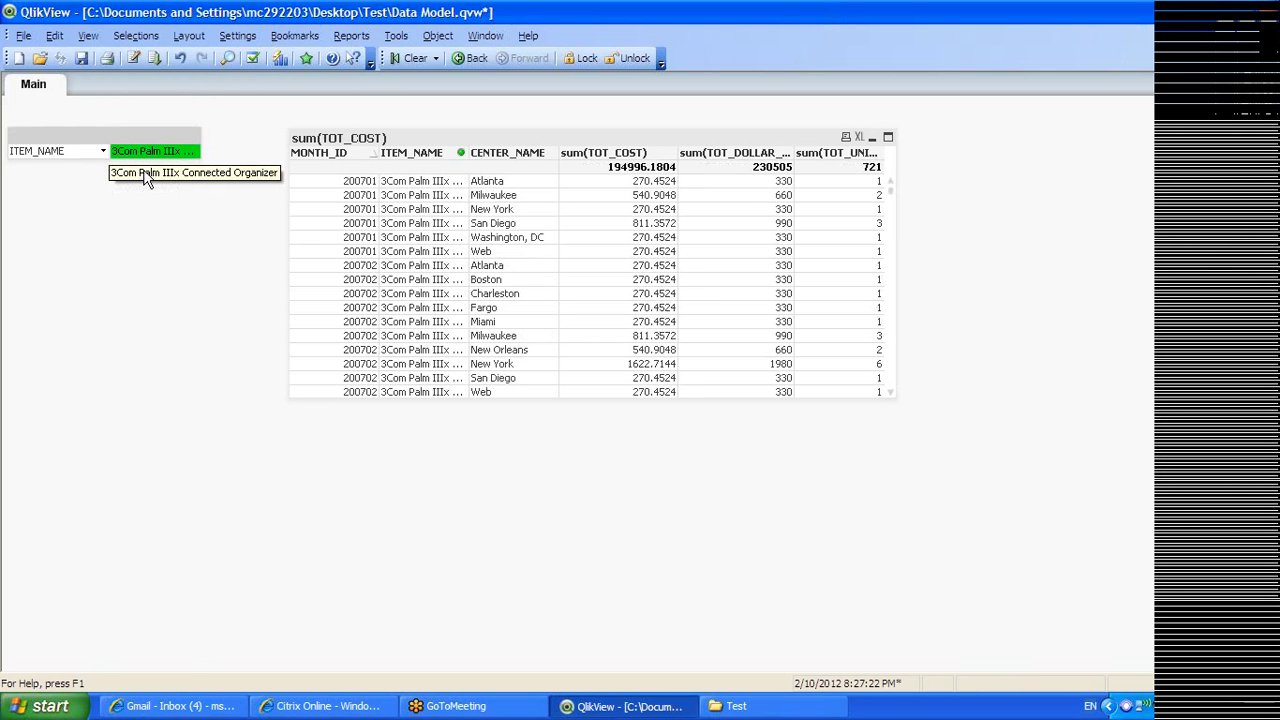
Add the CENTER_NAME and MONTH_ID fields to the existing multi box
right_click(101, 135)
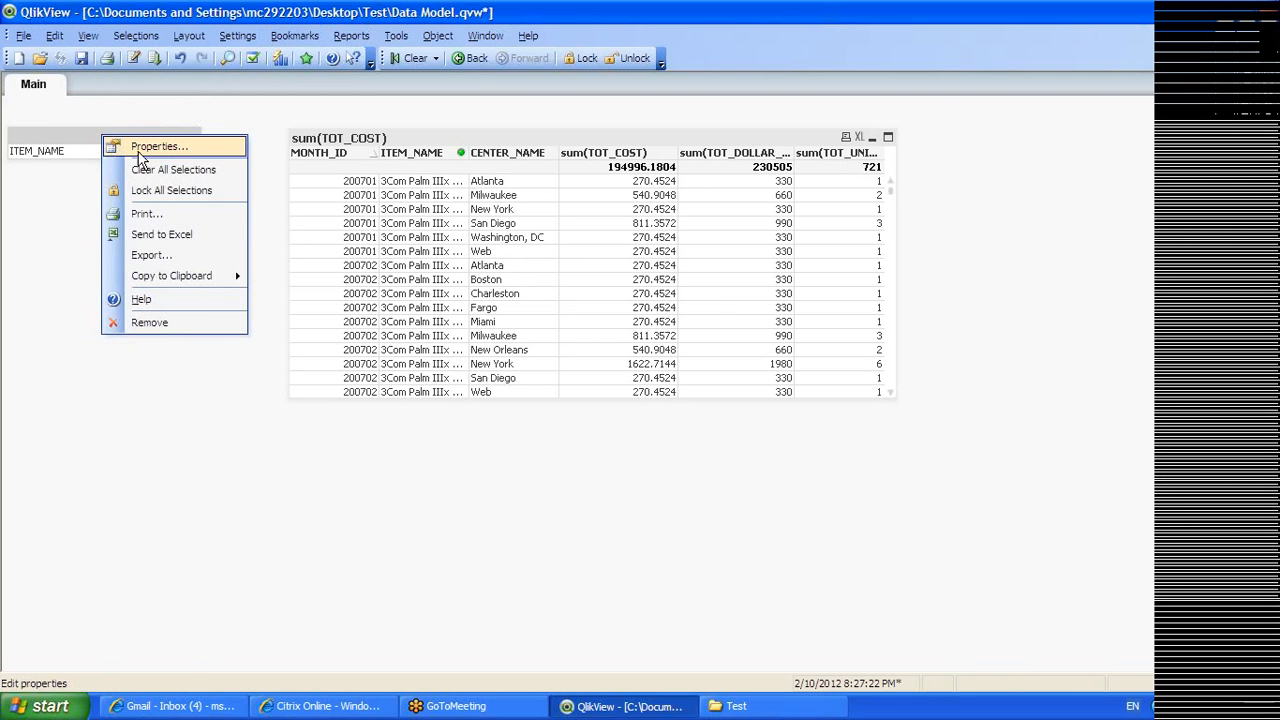
left_click(142, 148)
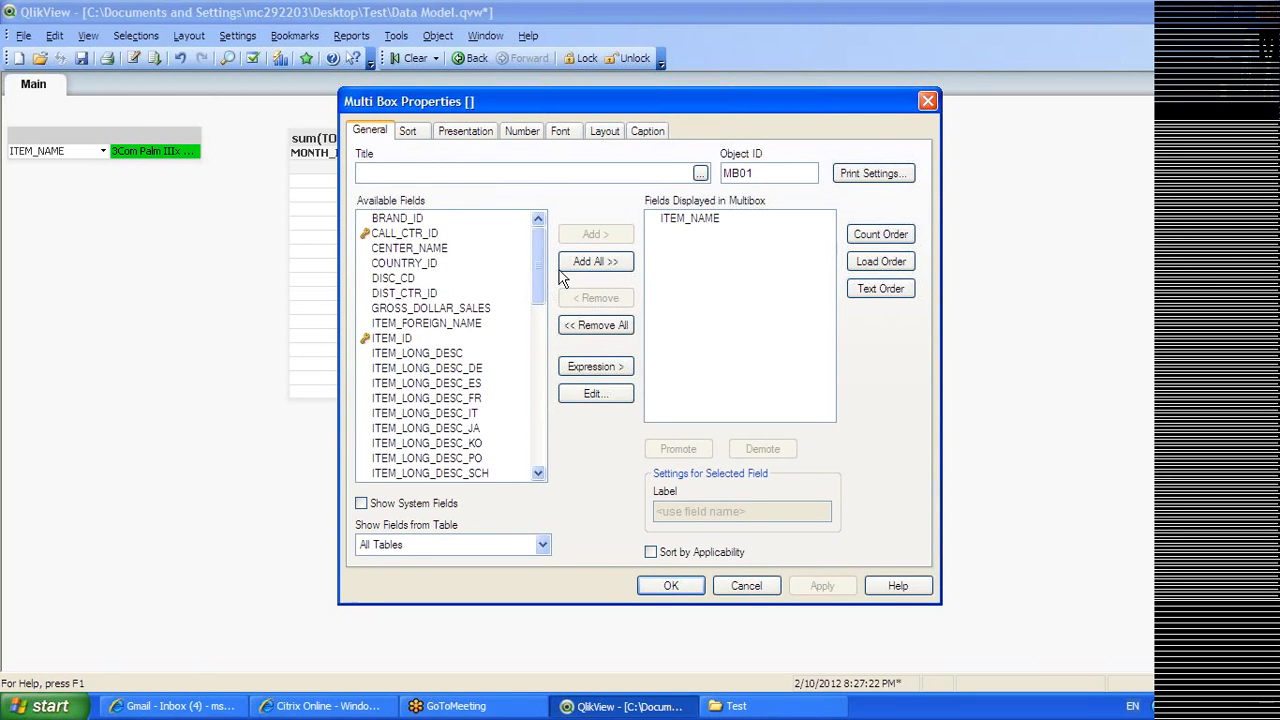
left_click(418, 252)
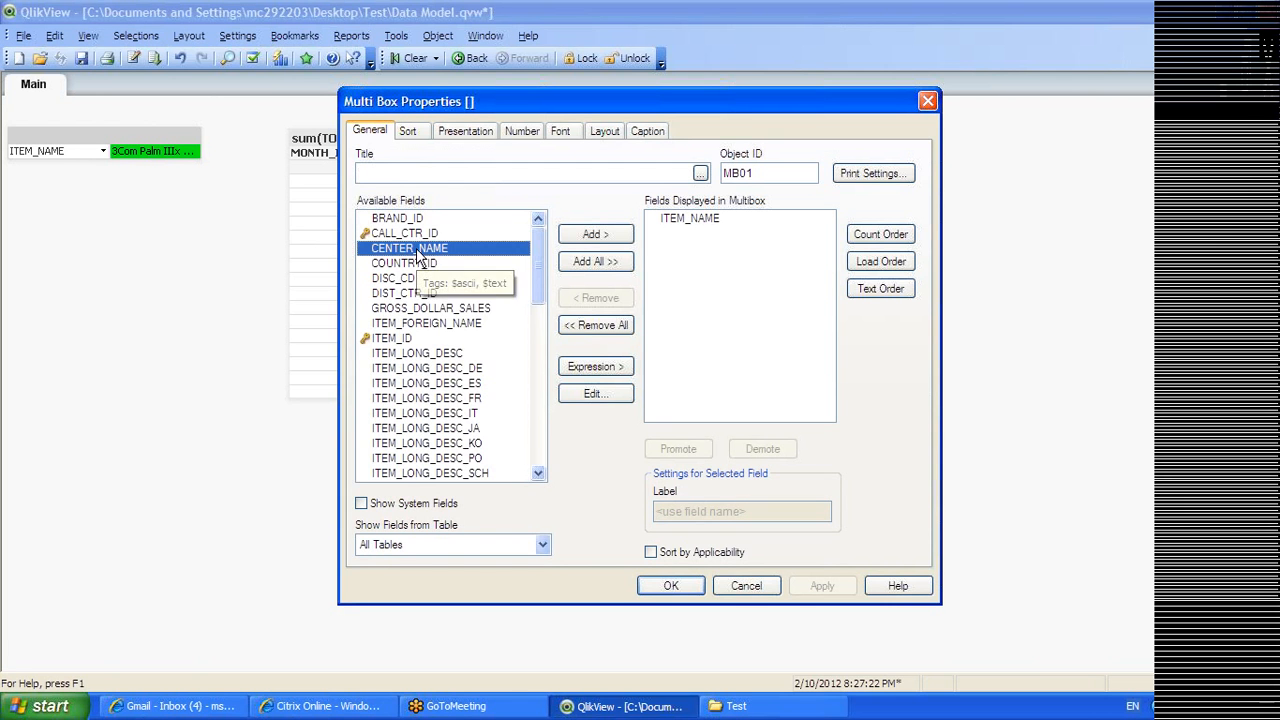
double_click(418, 252)
left_click_drag(534, 267, 536, 461)
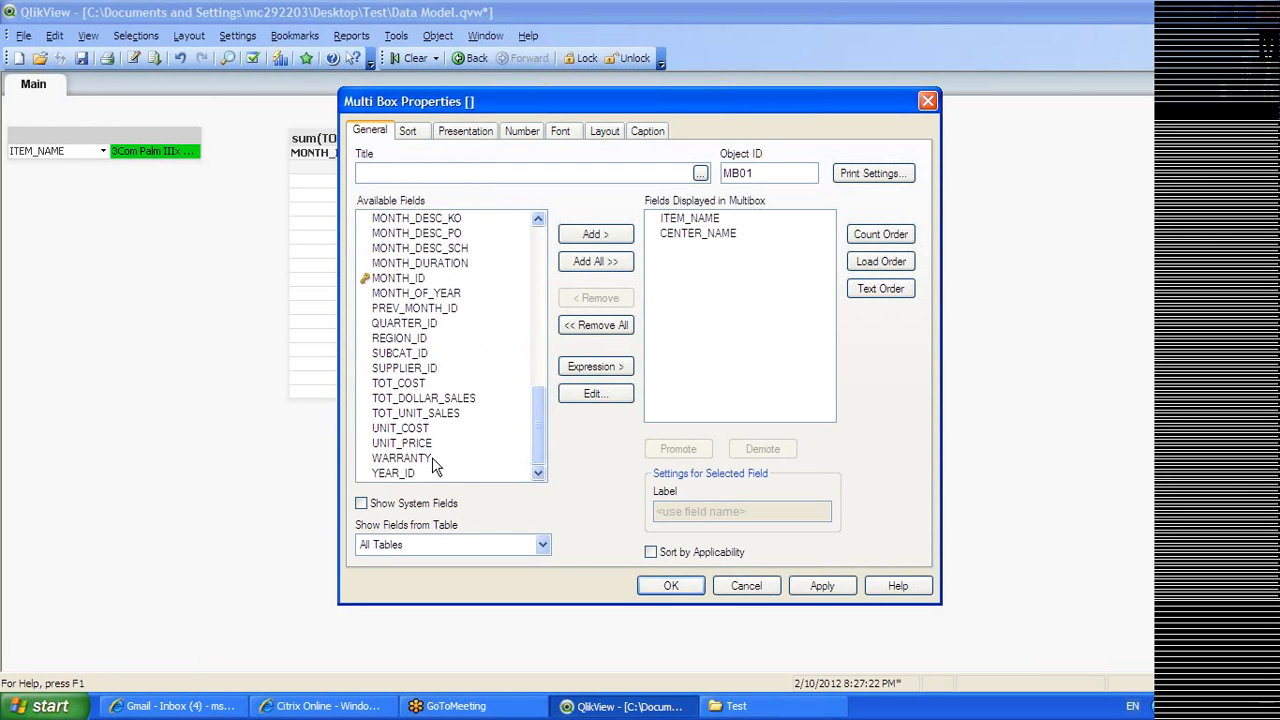
double_click(420, 280)
left_click_drag(533, 430, 532, 340)
left_click(818, 586)
left_click(667, 588)
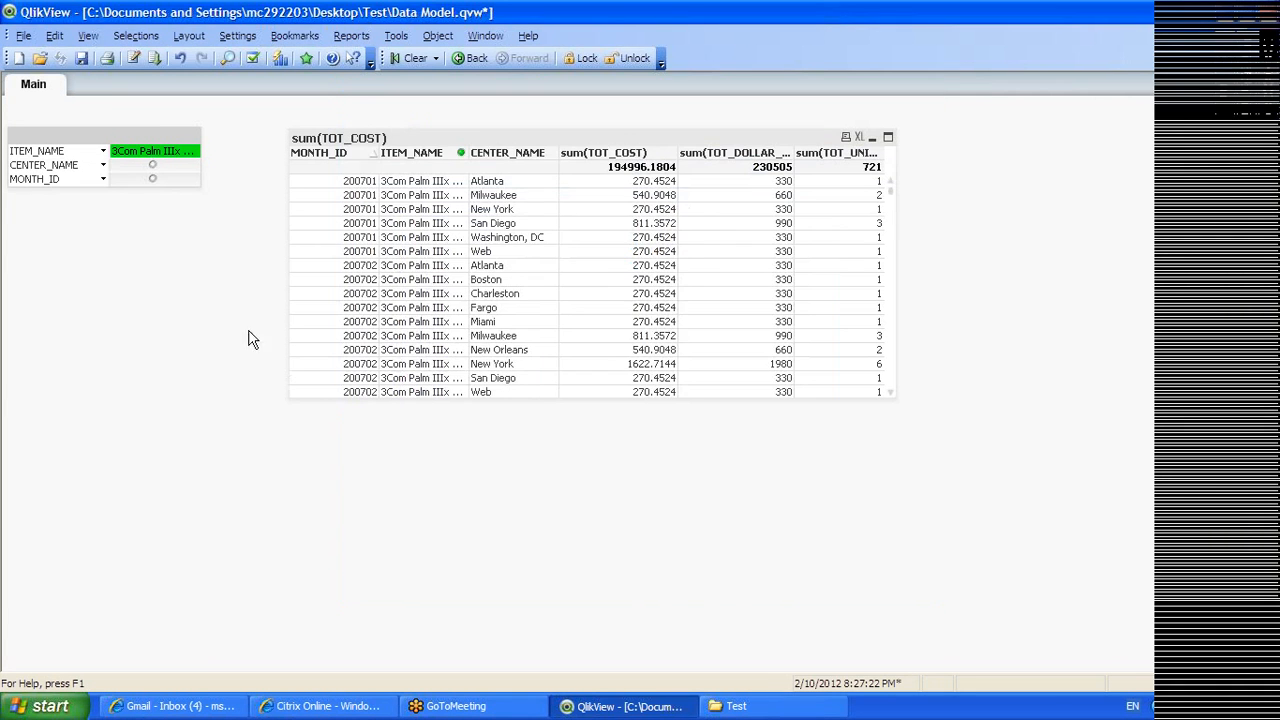
Narrow the multi box selection to the Boston center and month 200710
left_click(103, 166)
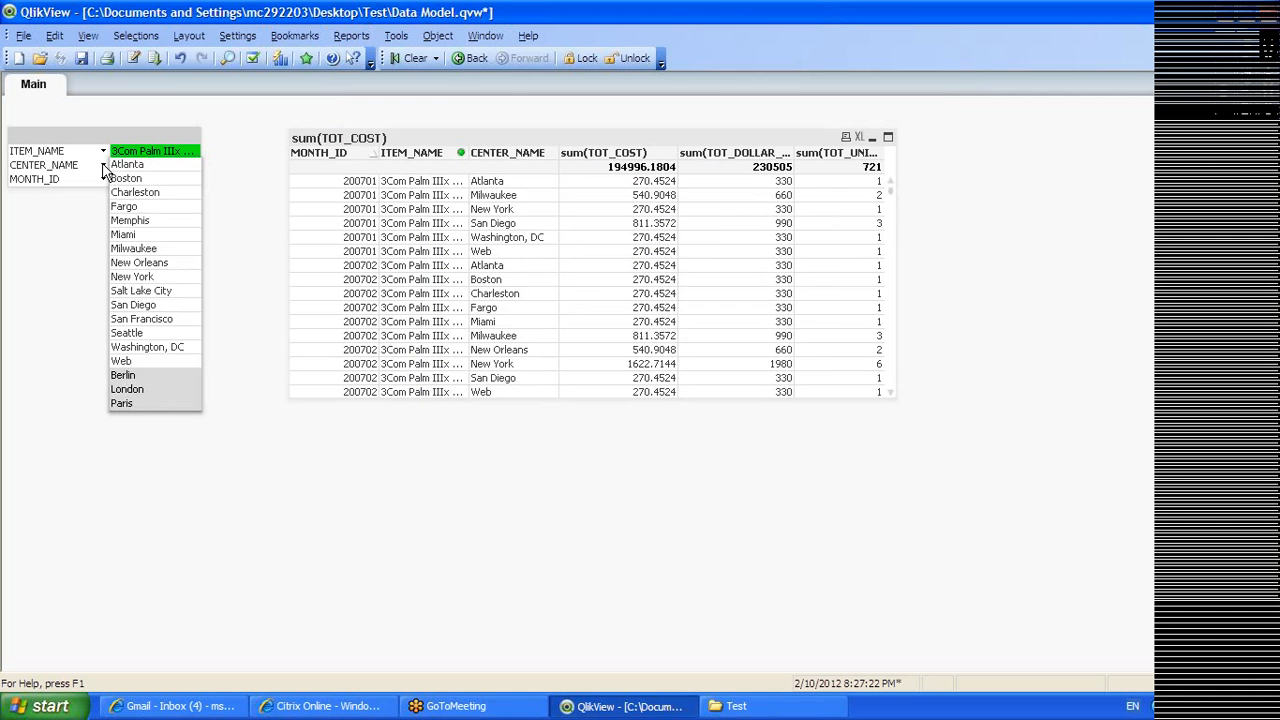
left_click(128, 179)
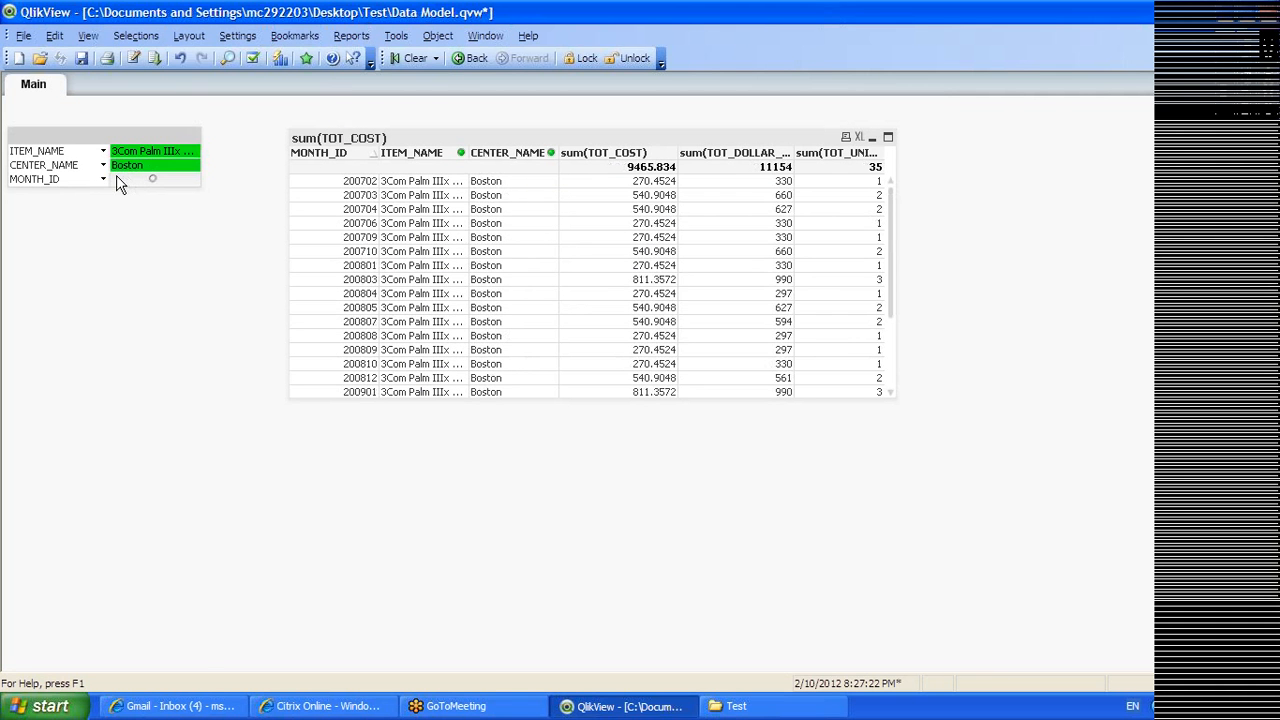
left_click(104, 180)
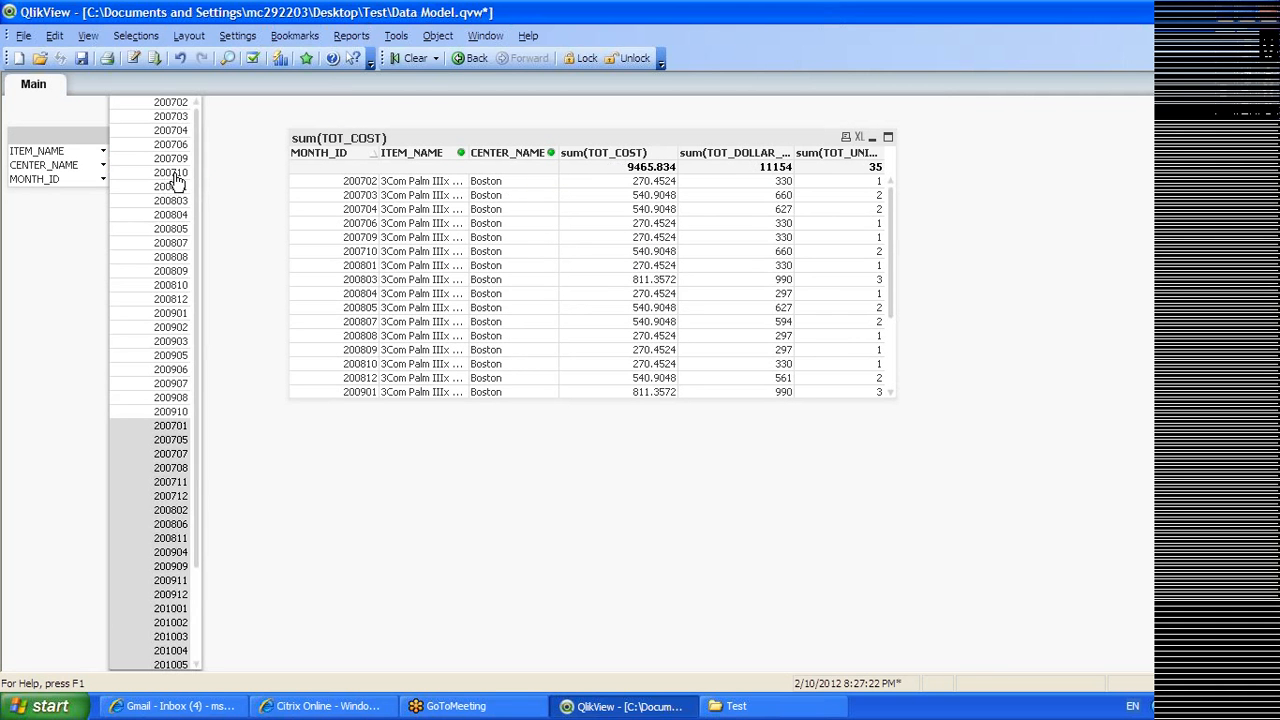
left_click(172, 173)
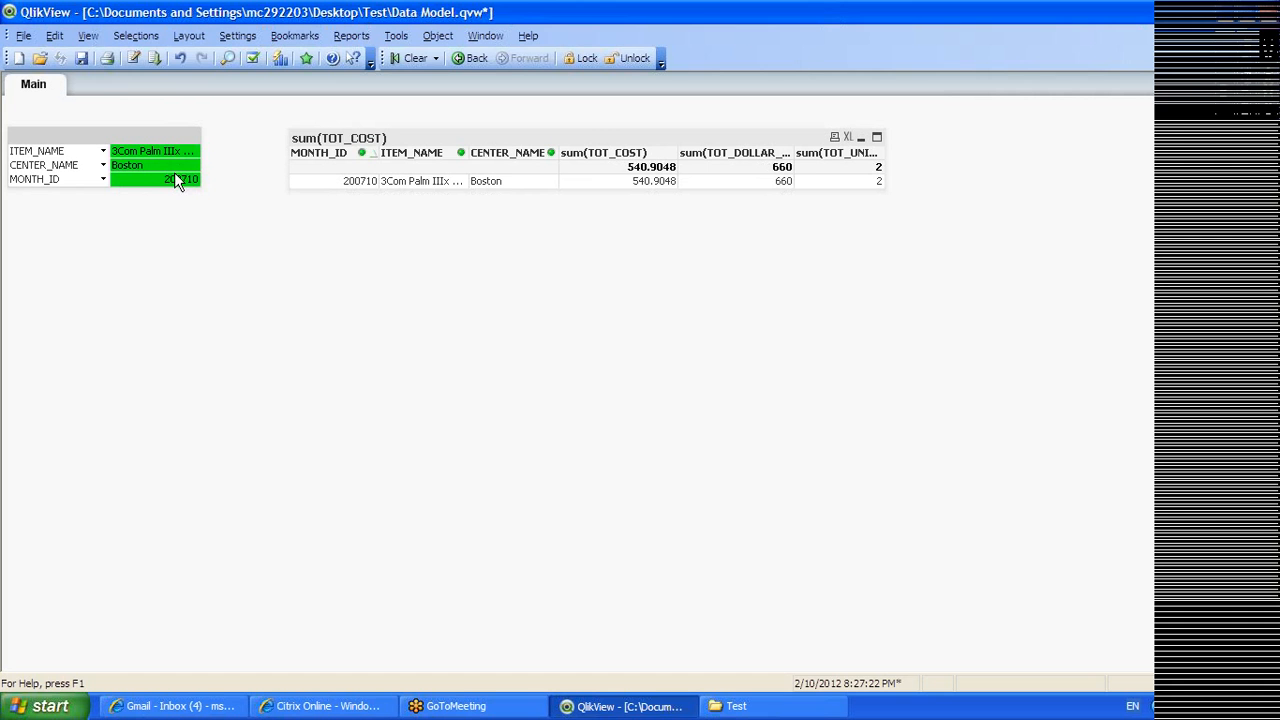
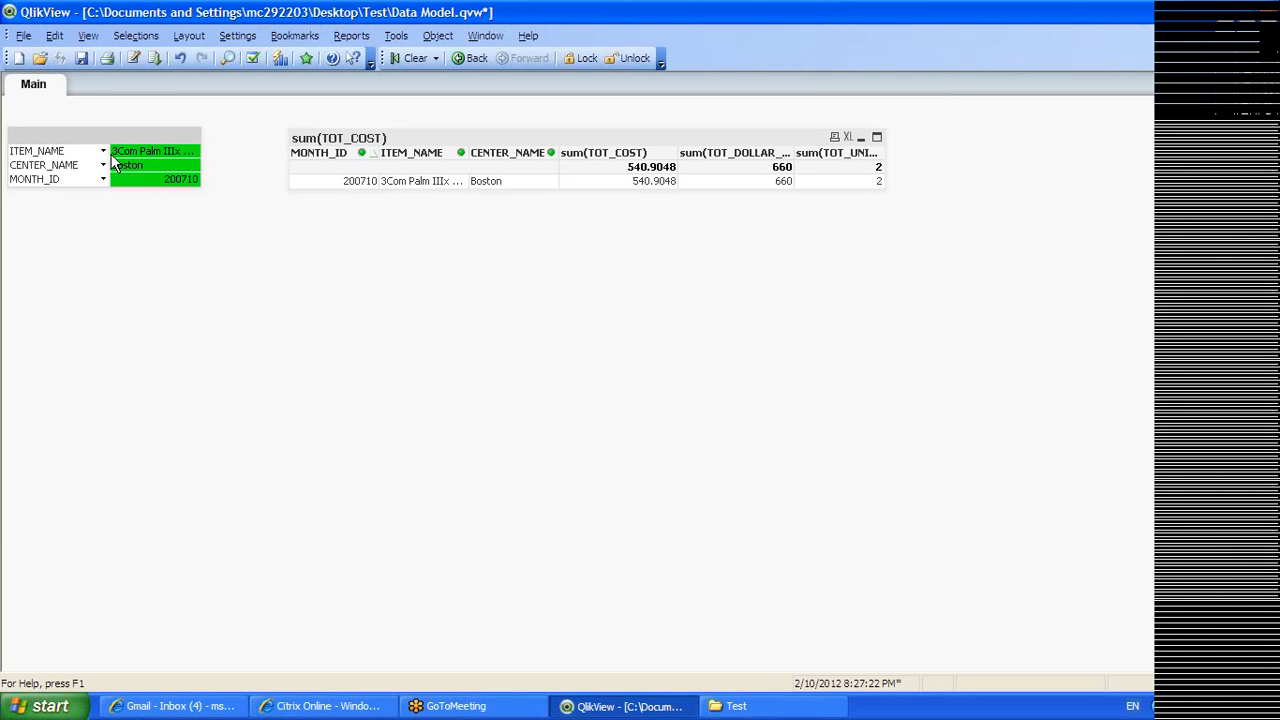
Shift the straight table and multi box down slightly and start a new button object with the text Clear
left_click_drag(490, 137, 488, 151)
left_click_drag(166, 131, 166, 147)
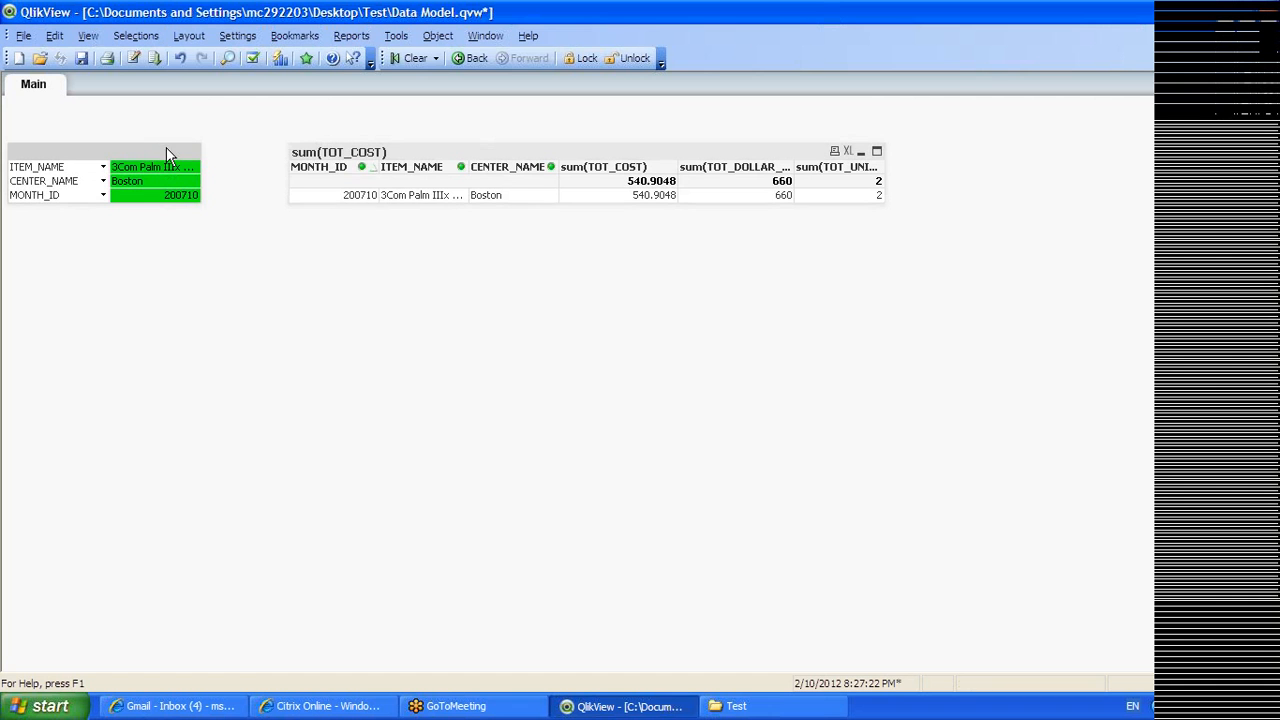
right_click(135, 121)
mouse_move(205, 173)
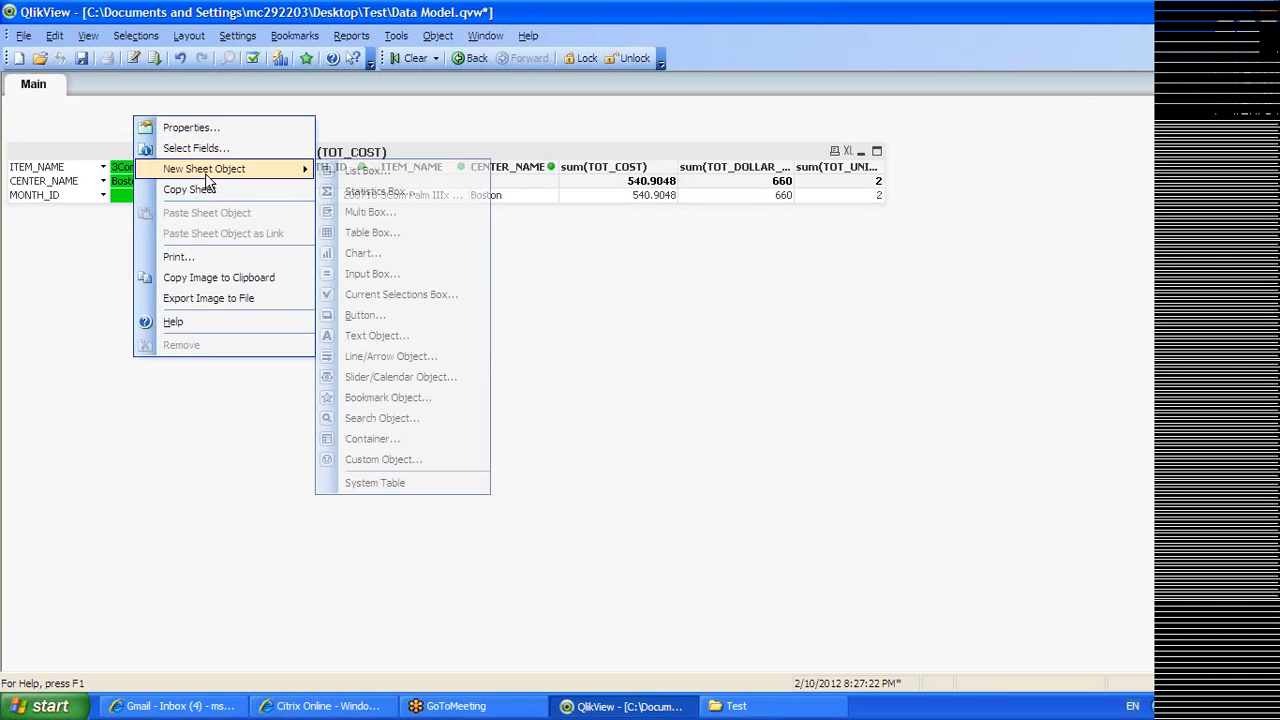
left_click(381, 318)
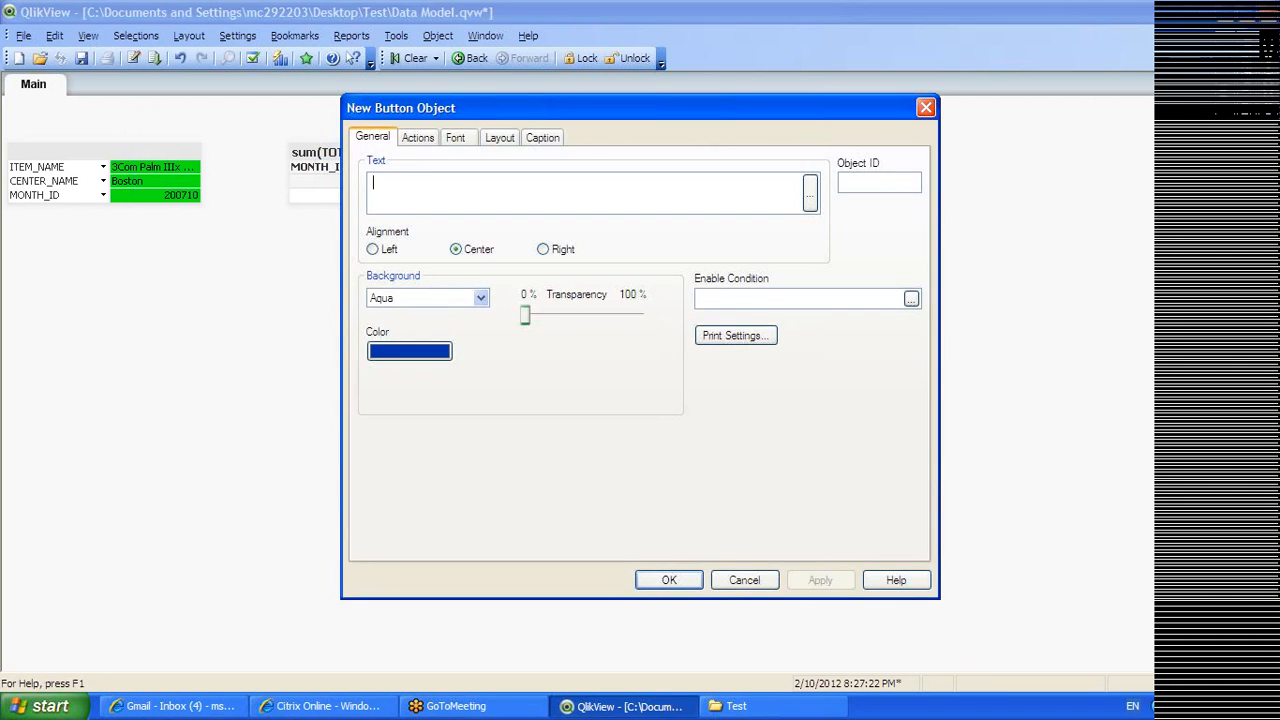
type("Clear")
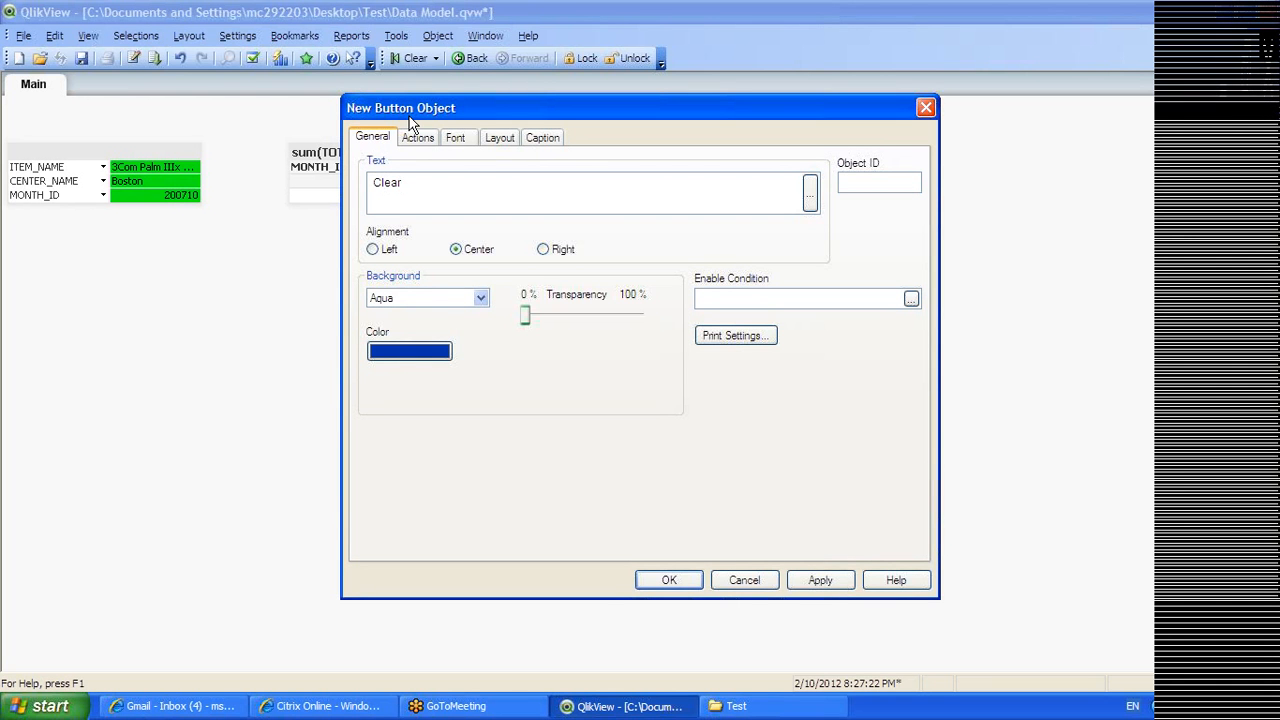
Give the Clear button a Clear All action, finish creating it, and place it above the multi box
left_click(417, 136)
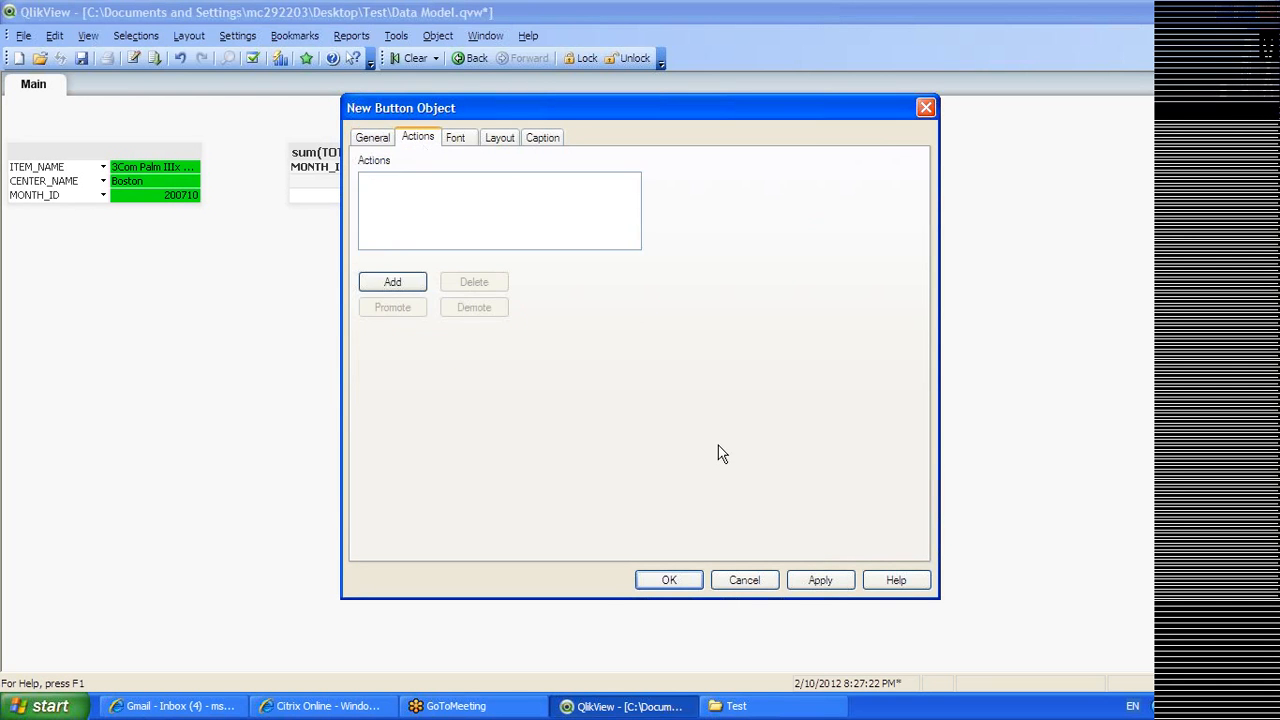
left_click(414, 292)
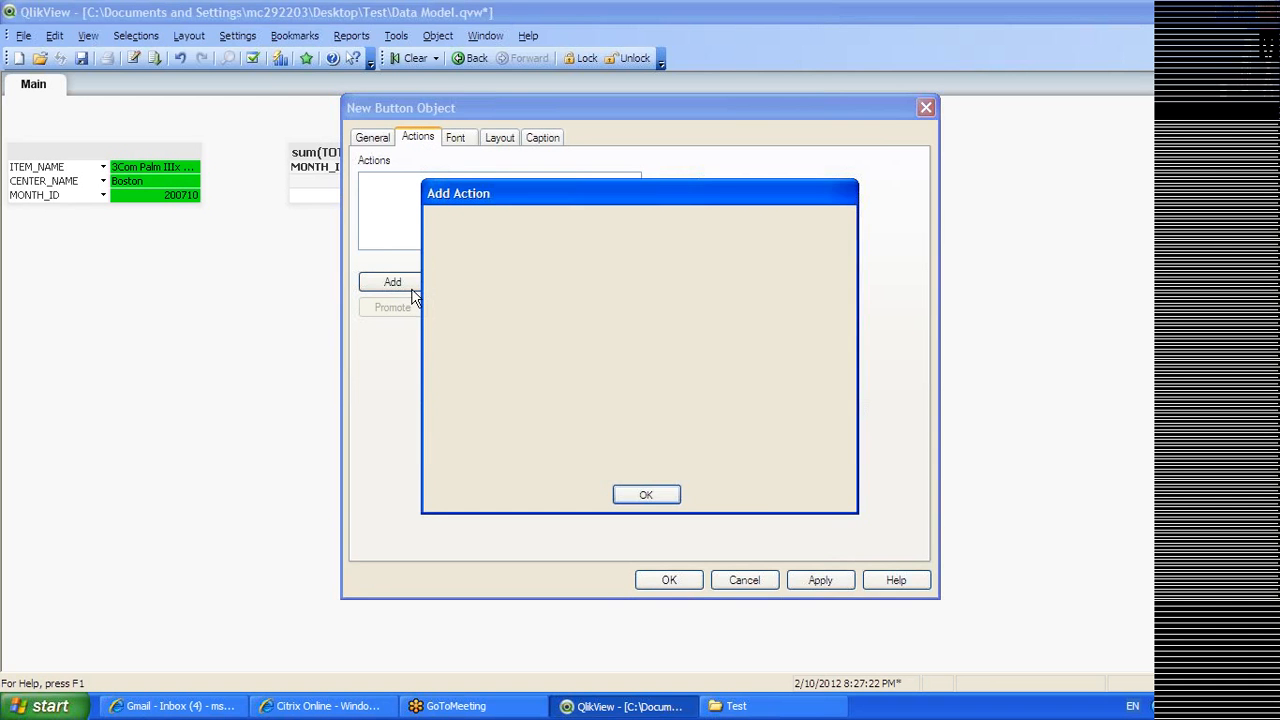
left_click(623, 436)
left_click(646, 495)
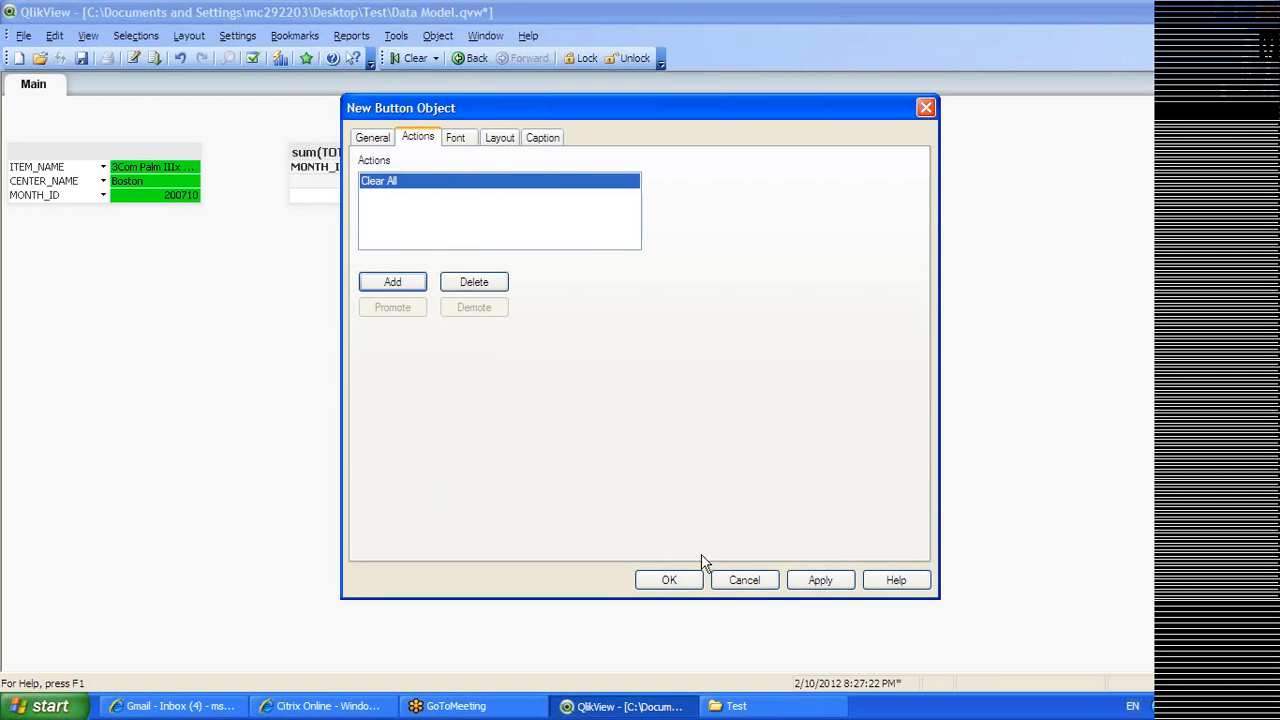
left_click(818, 585)
left_click(684, 582)
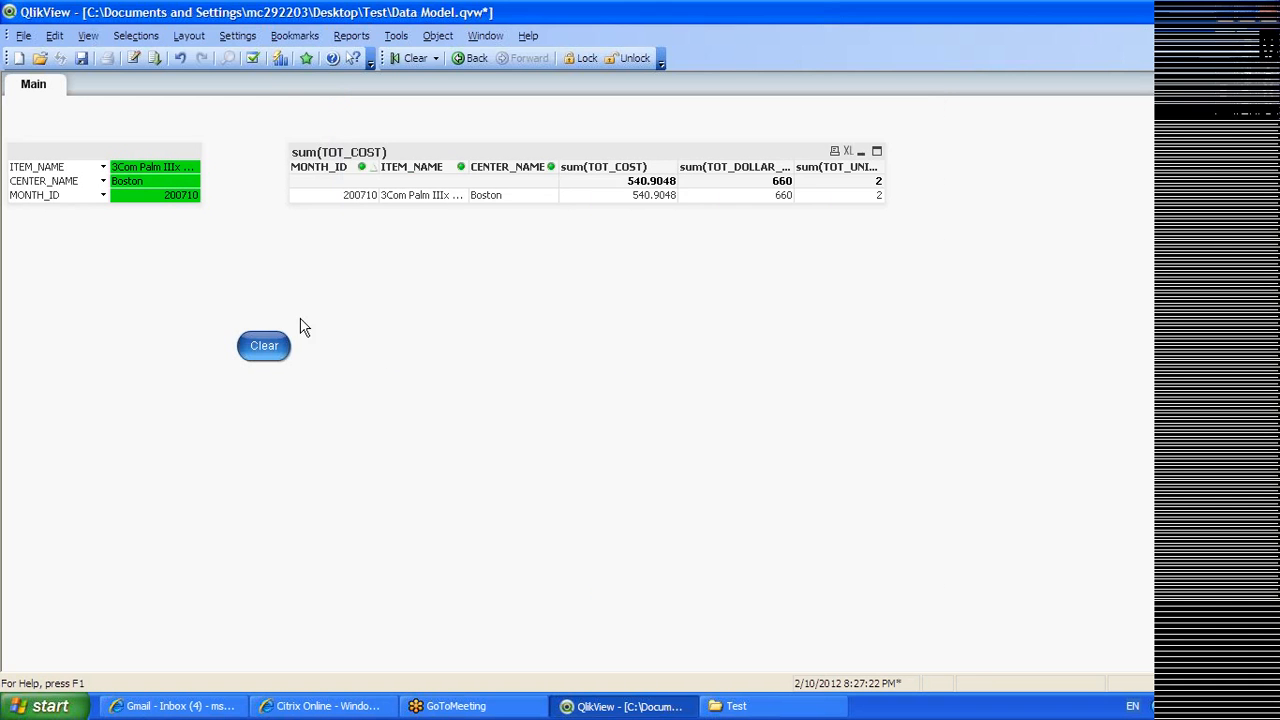
left_click_drag(280, 338, 52, 125)
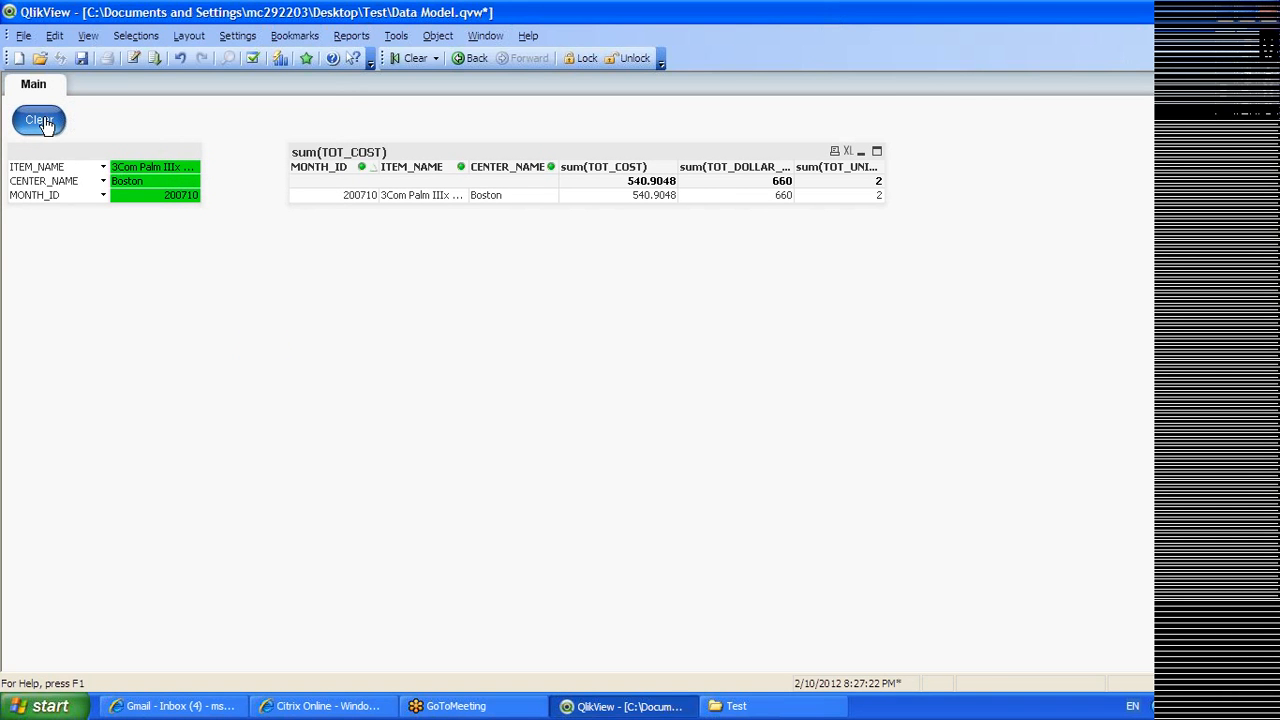
Clear all selections with the sheet's Clear button and move the straight table to the lower part of the sheet
left_click(40, 121)
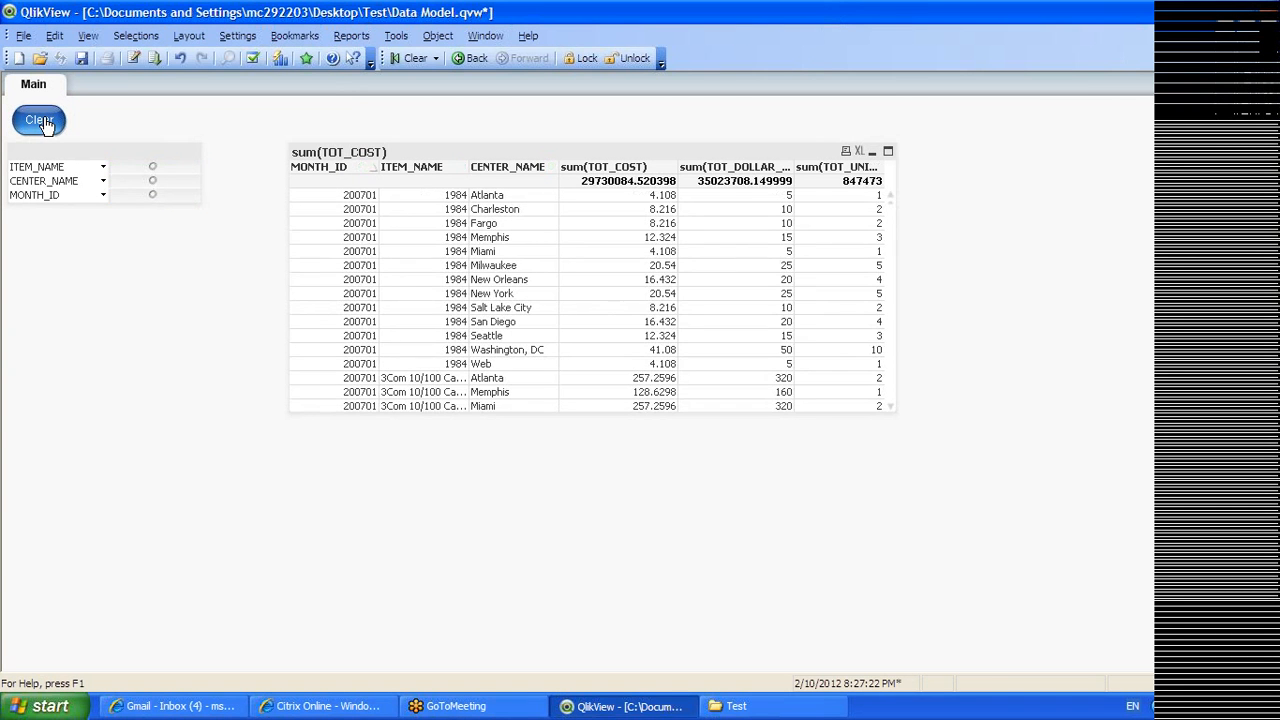
left_click_drag(424, 156, 386, 352)
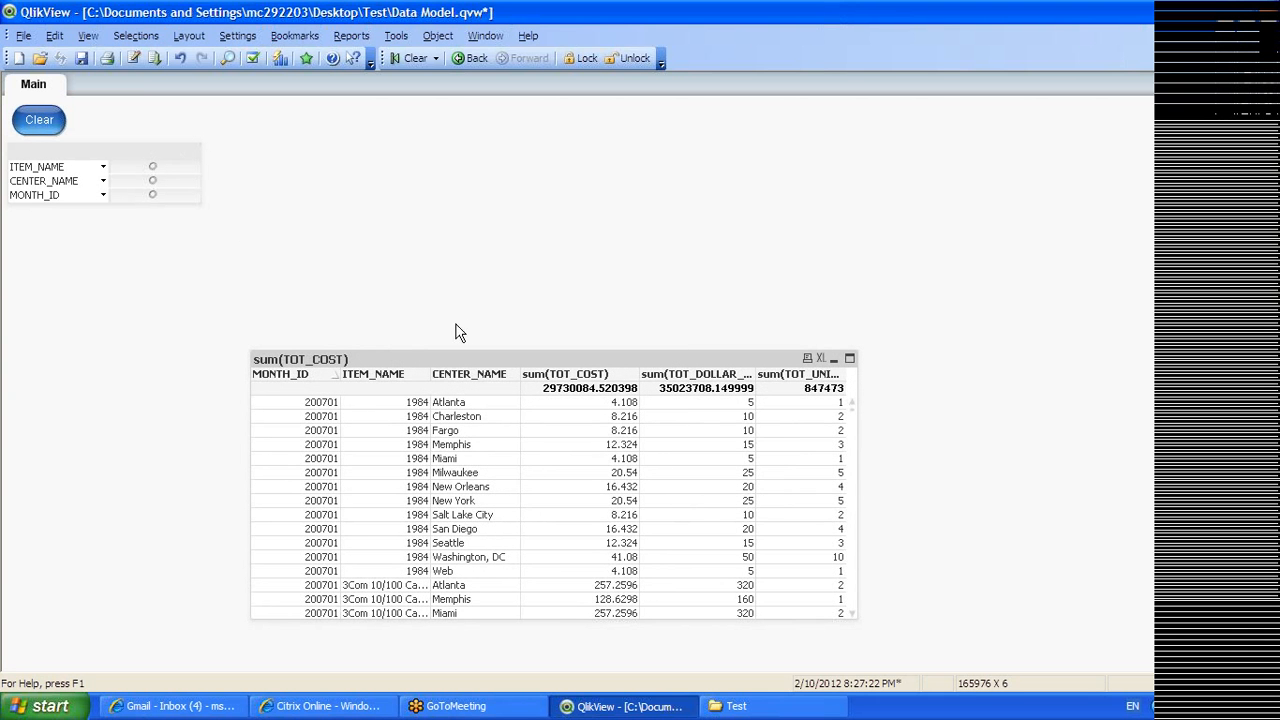
left_click_drag(507, 357, 508, 371)
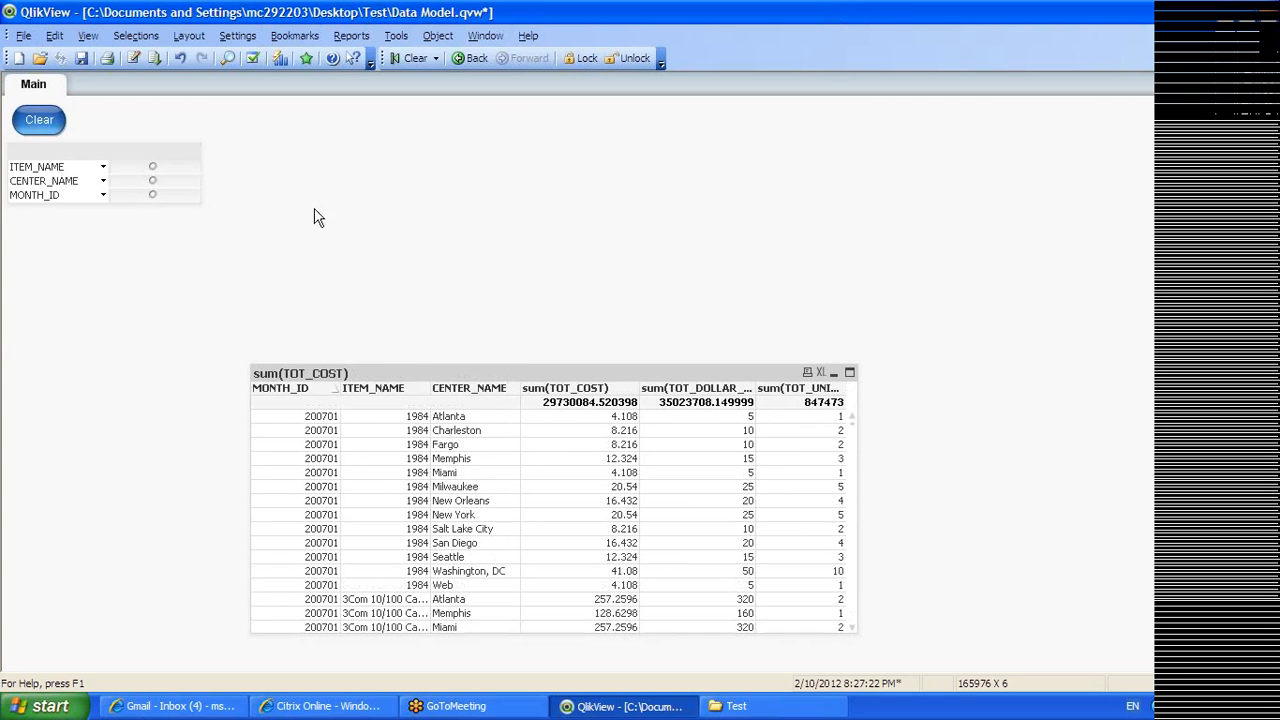
Start a new bar chart on the Main sheet with YEAR_ID as its only dimension
right_click(269, 165)
mouse_move(408, 216)
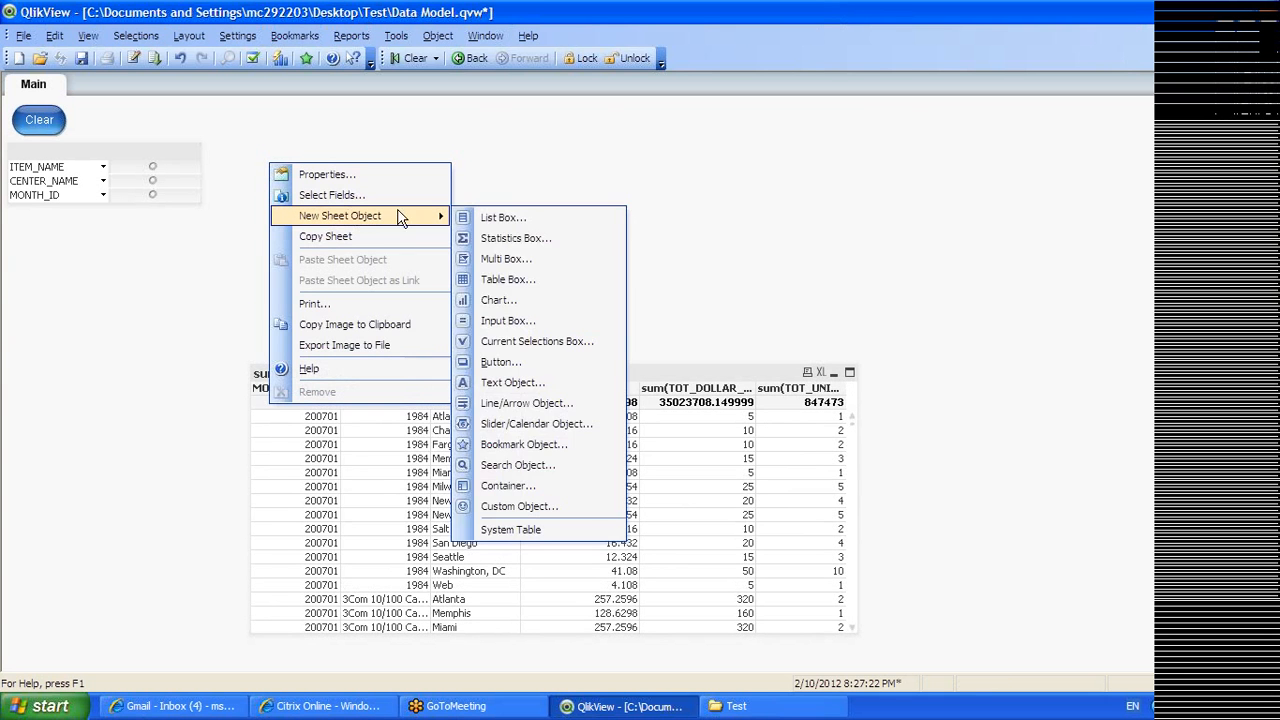
left_click(535, 300)
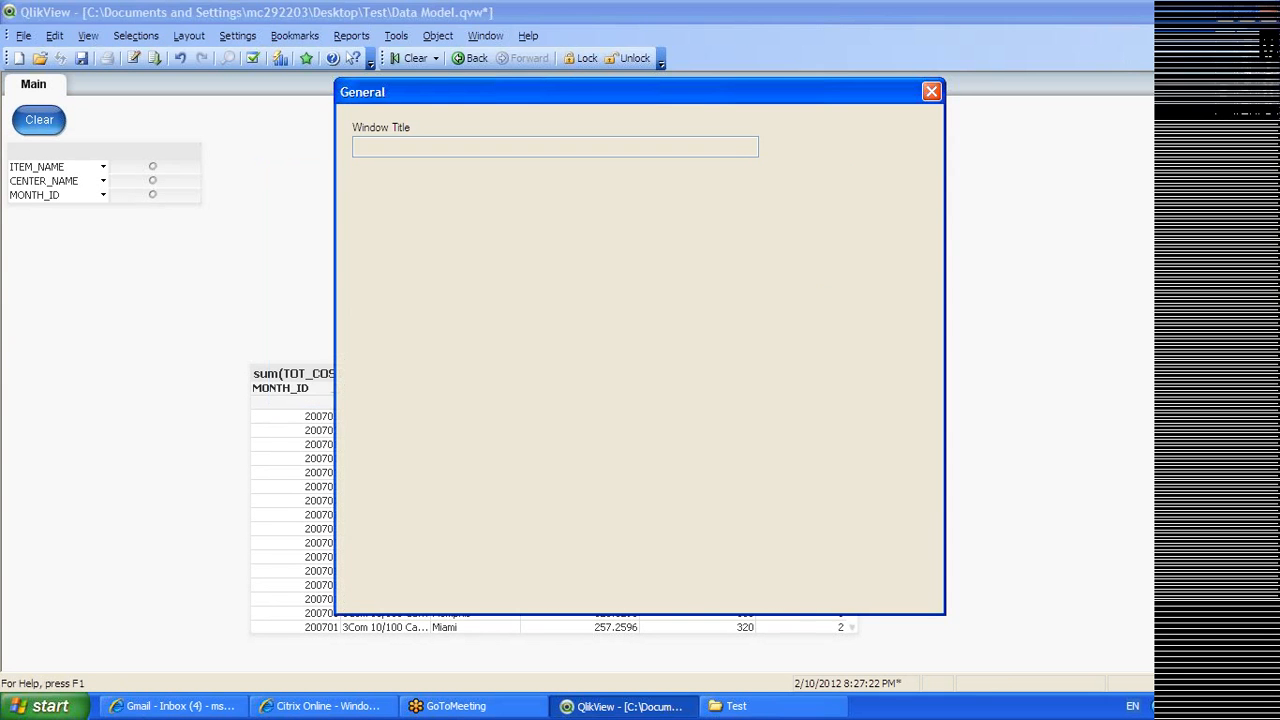
left_click(655, 593)
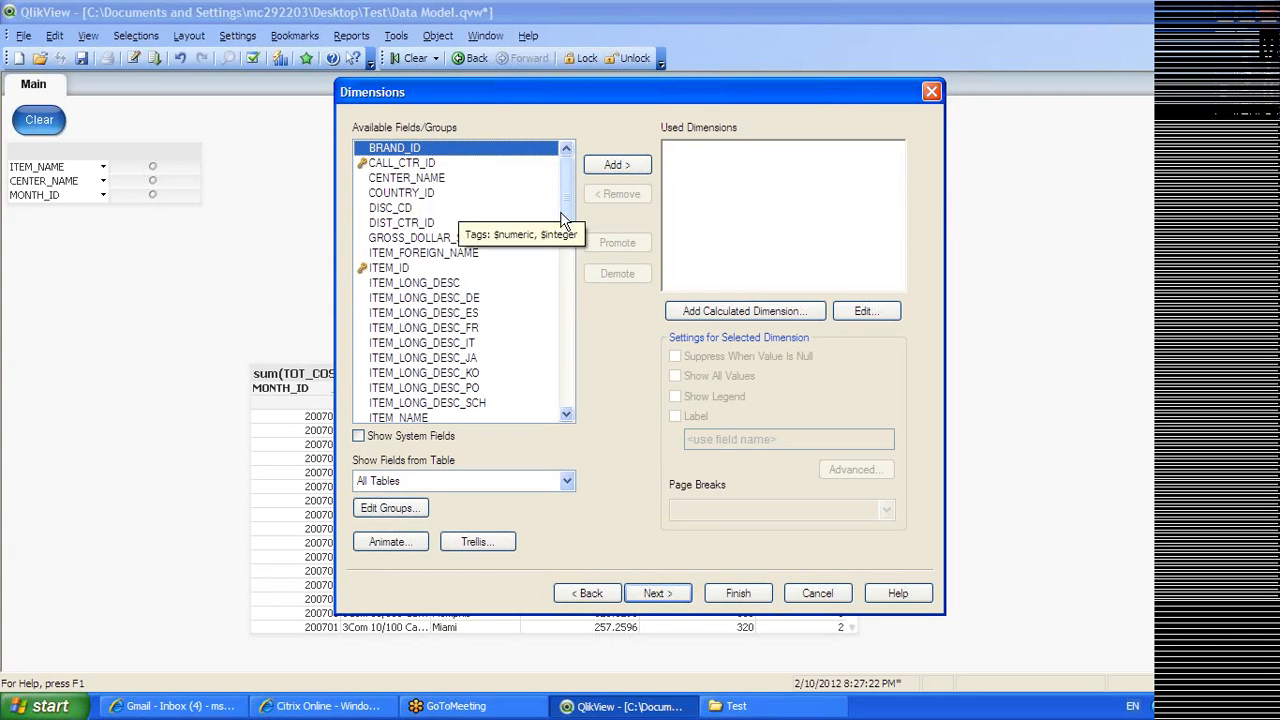
left_click_drag(566, 183, 571, 343)
double_click(387, 259)
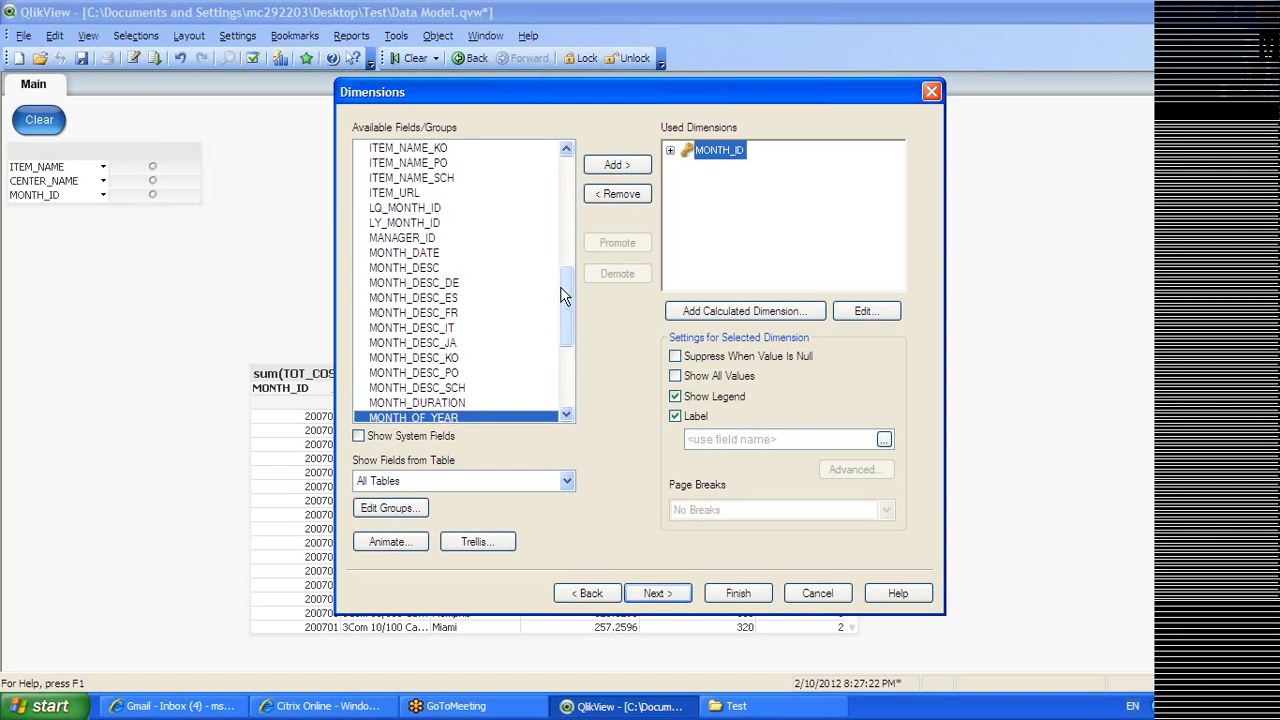
left_click(621, 195)
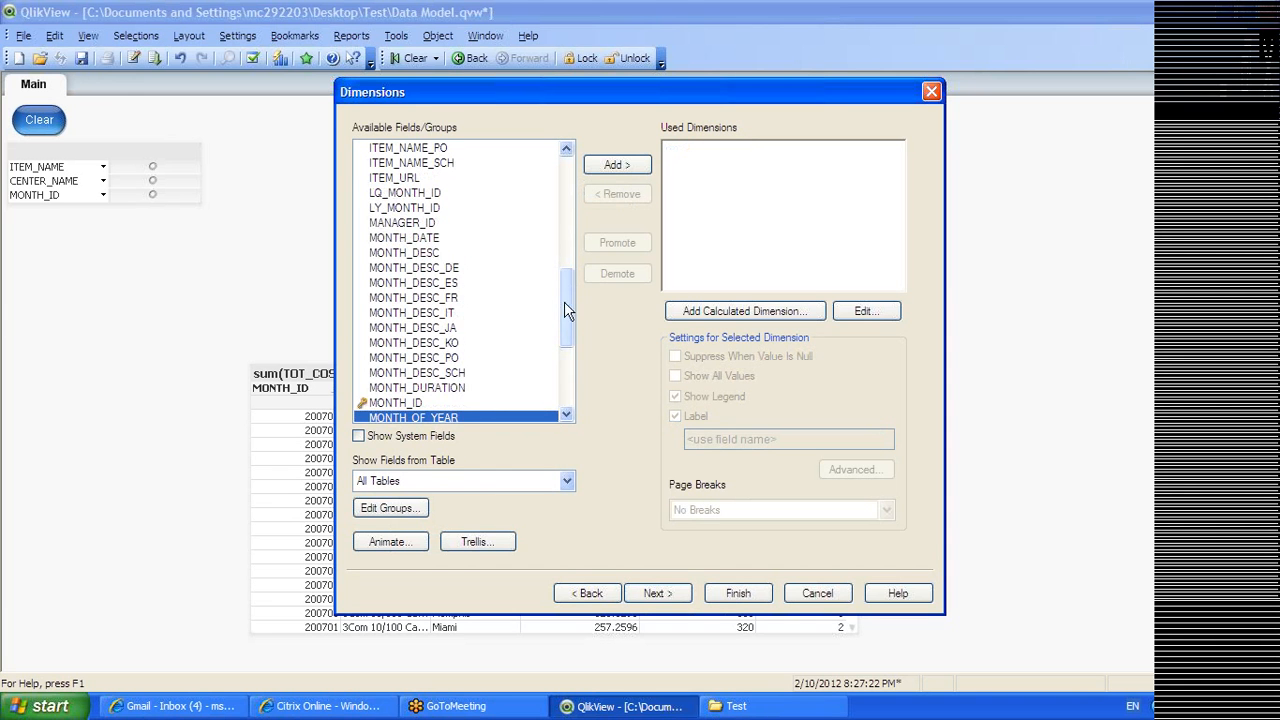
scroll(563, 298, "down", 5)
left_click(405, 403)
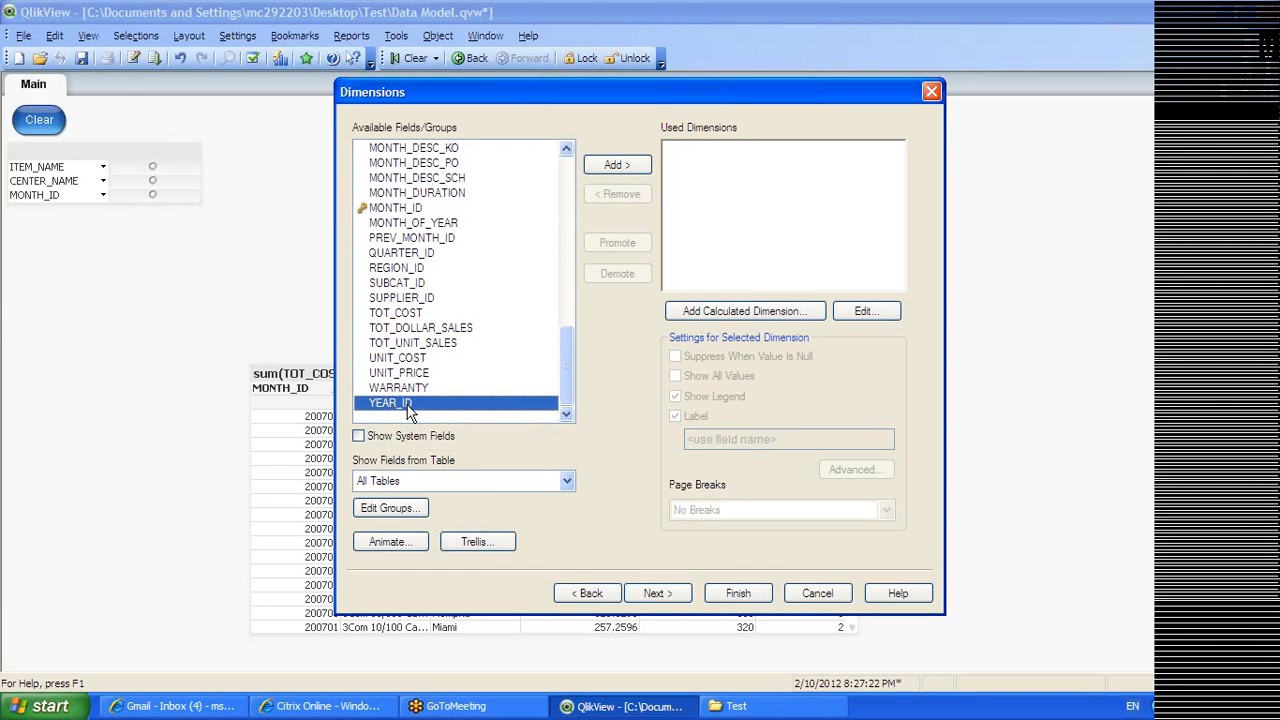
double_click(405, 403)
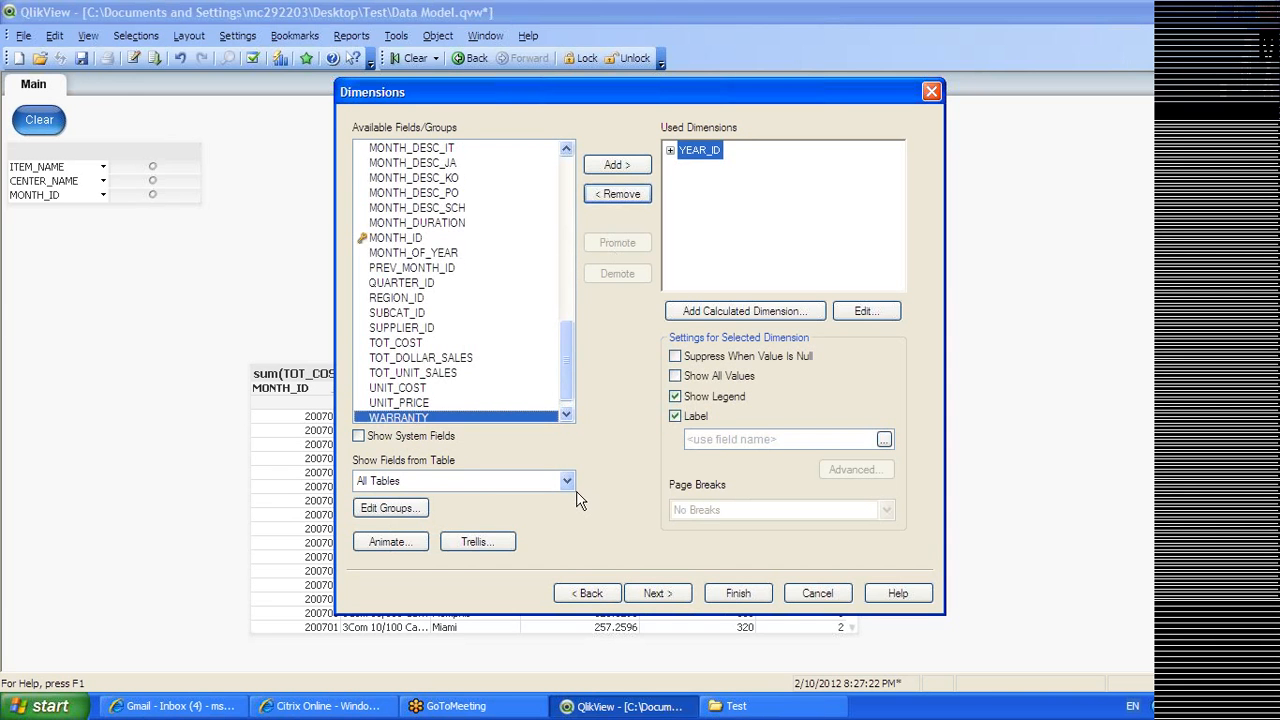
Give the new chart the expression sum(TOT_COST)
left_click(656, 592)
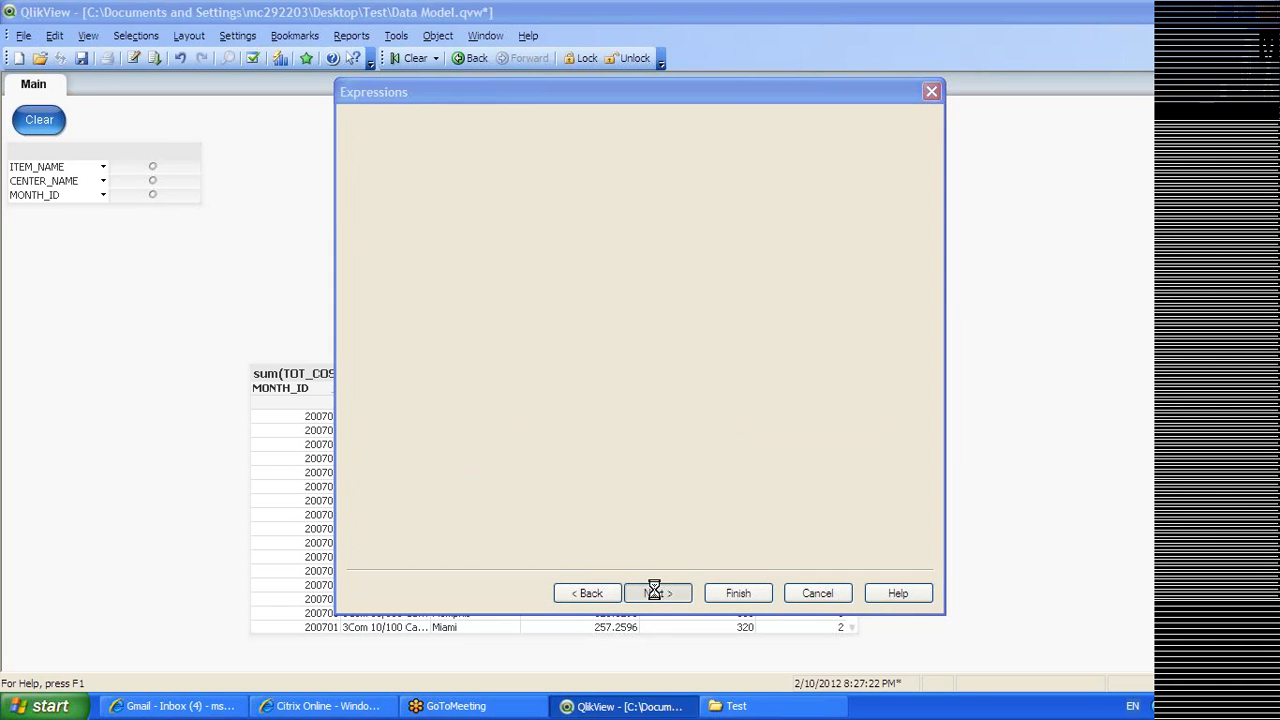
type("sum(t")
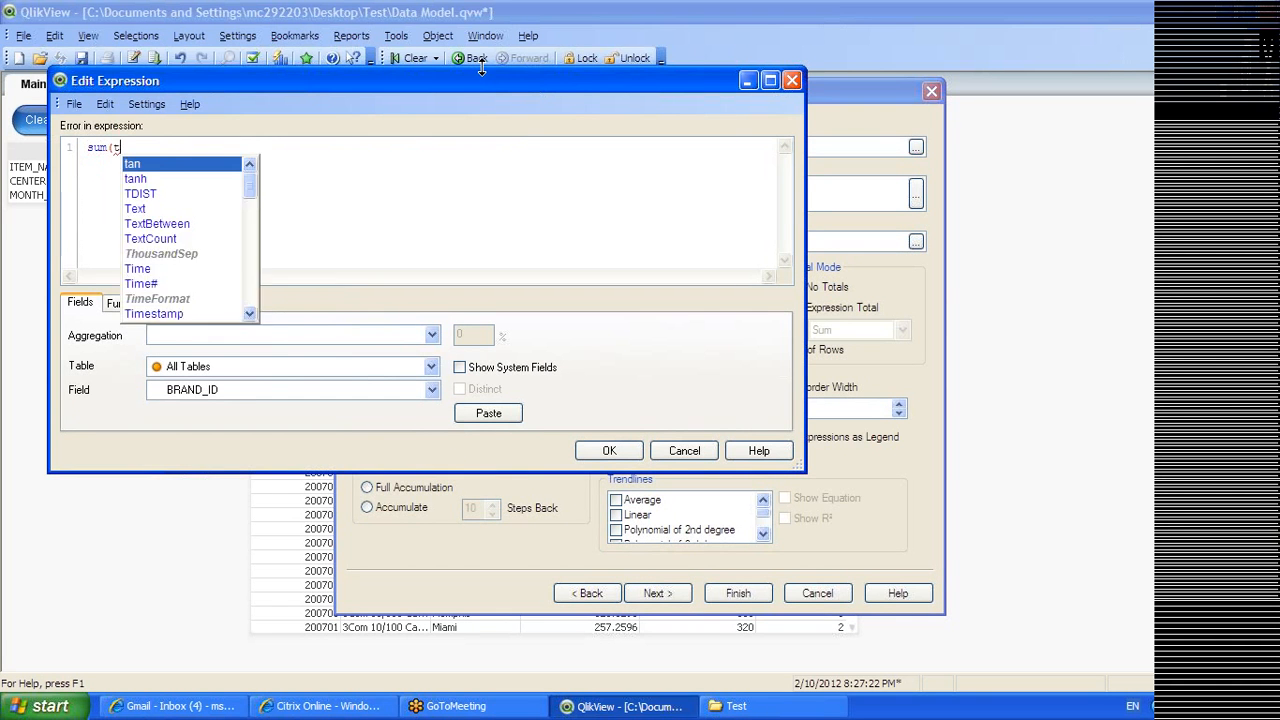
type("ot")
key("Return")
type(")")
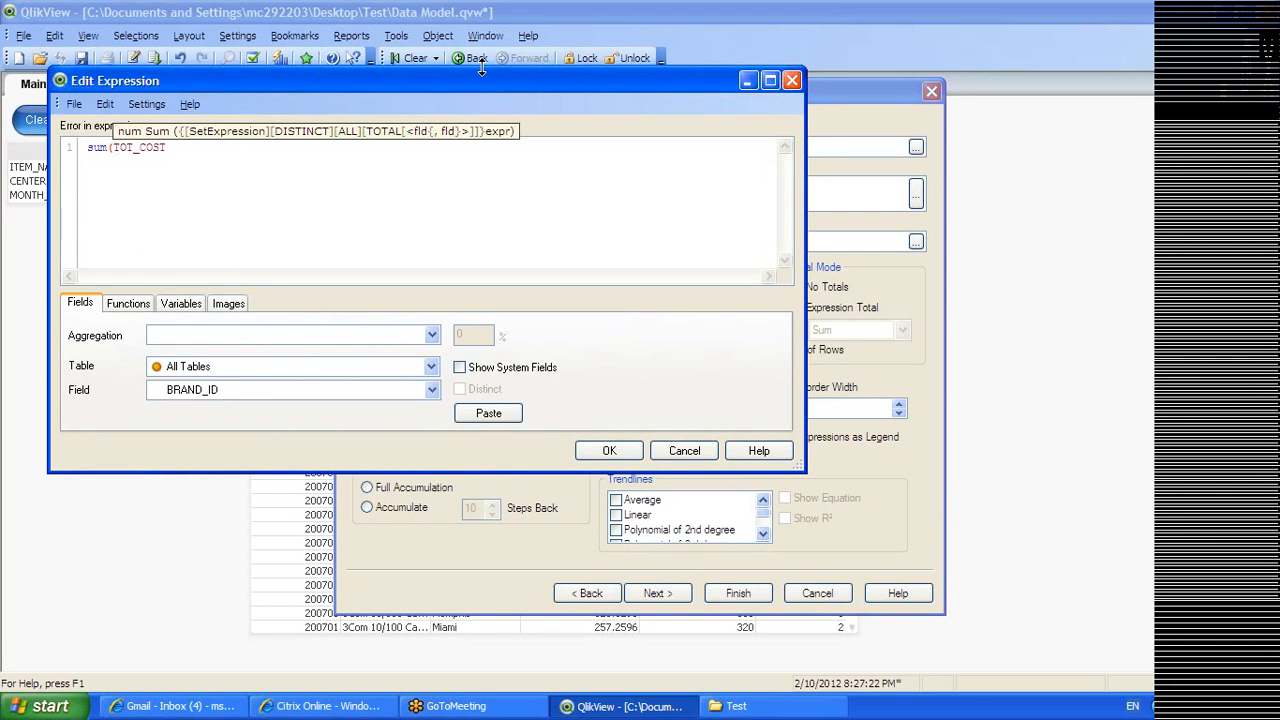
left_click(600, 455)
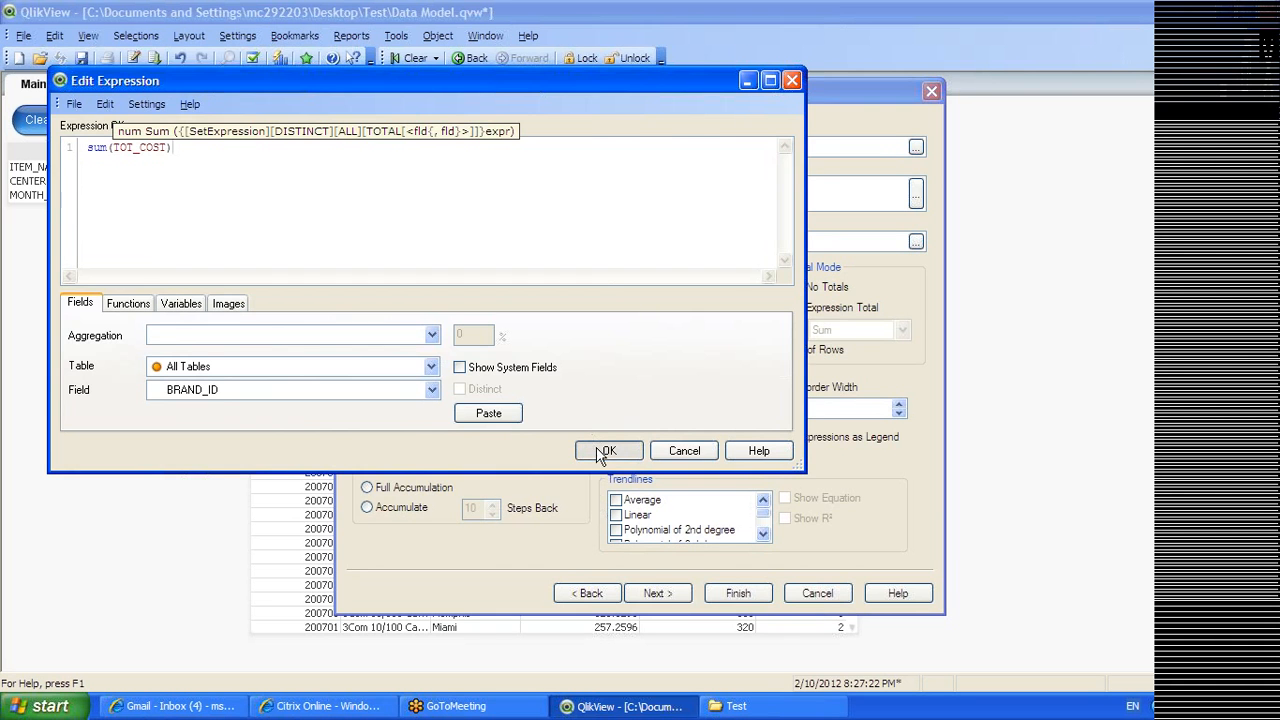
Keep the default sort, style, presentation, axes, number and font settings and finish creating the bar chart
left_click(655, 593)
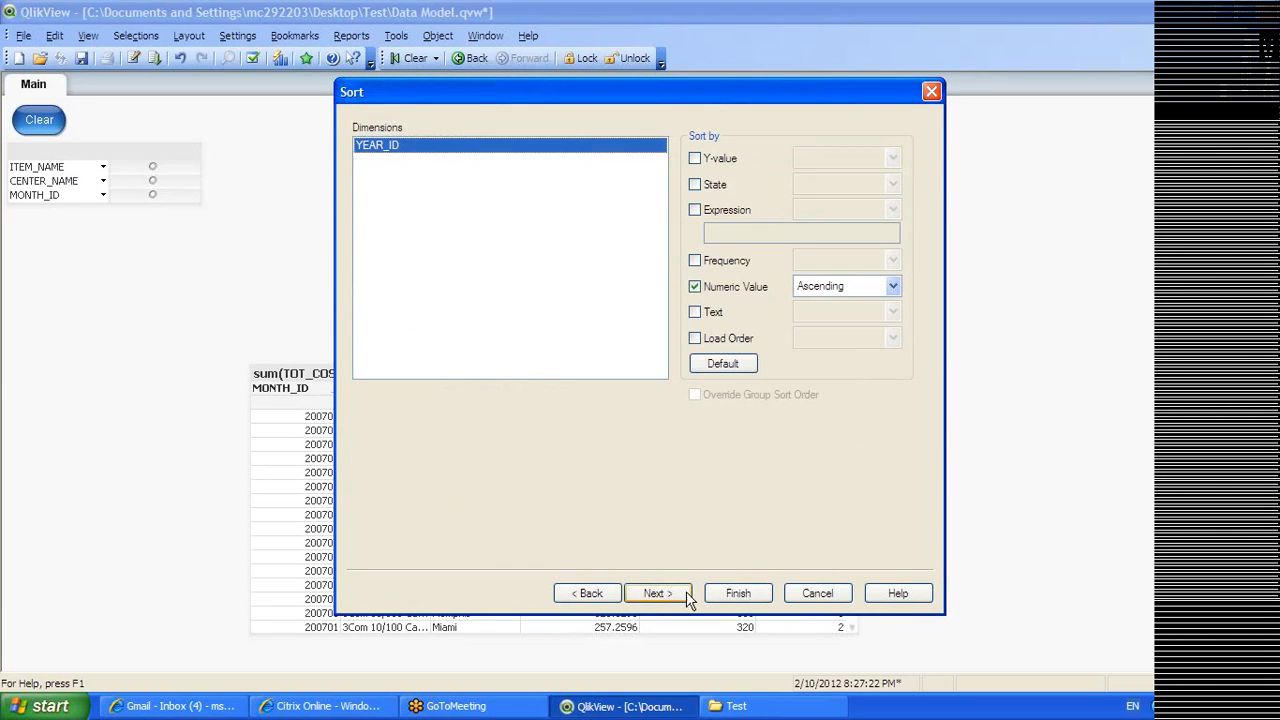
left_click(667, 592)
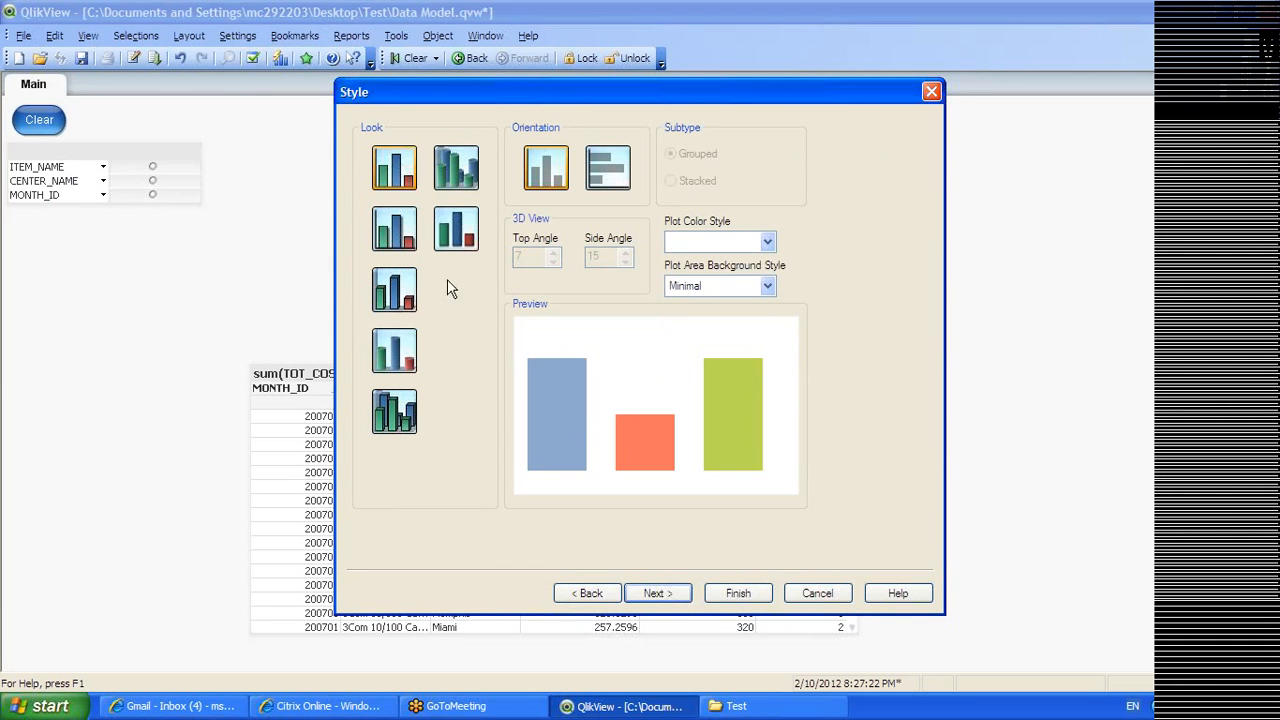
left_click(676, 596)
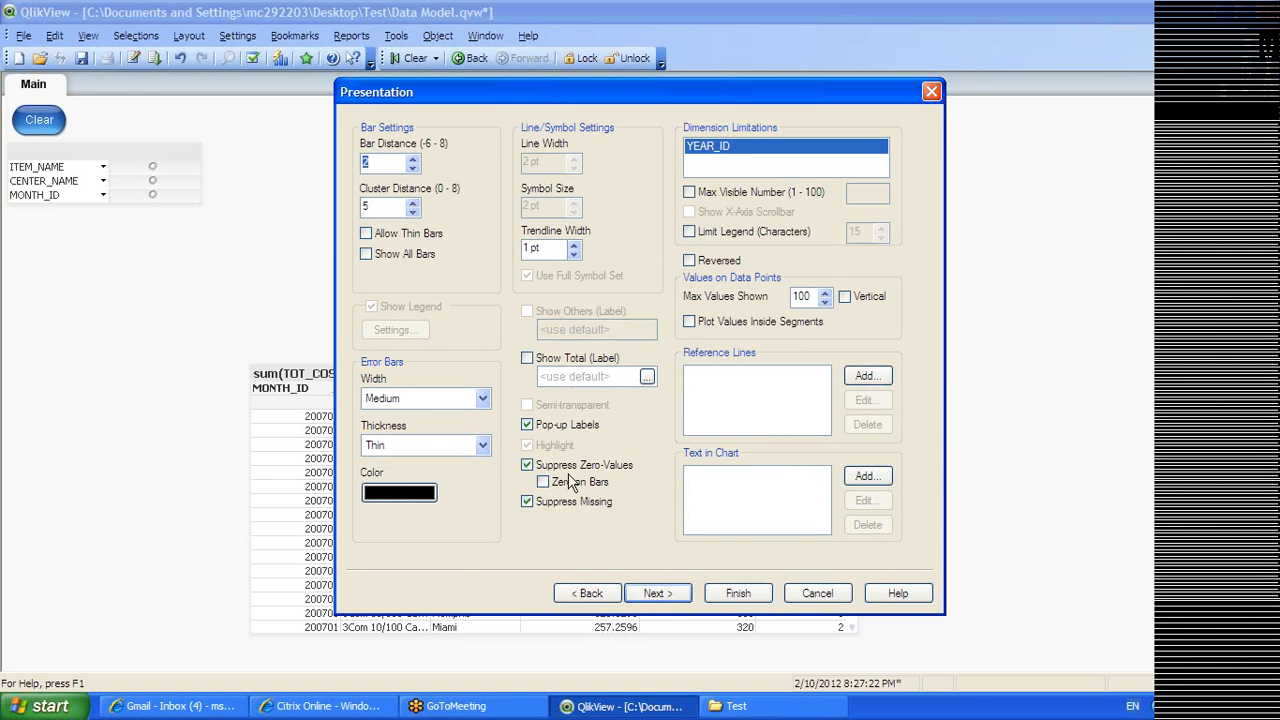
left_click(668, 598)
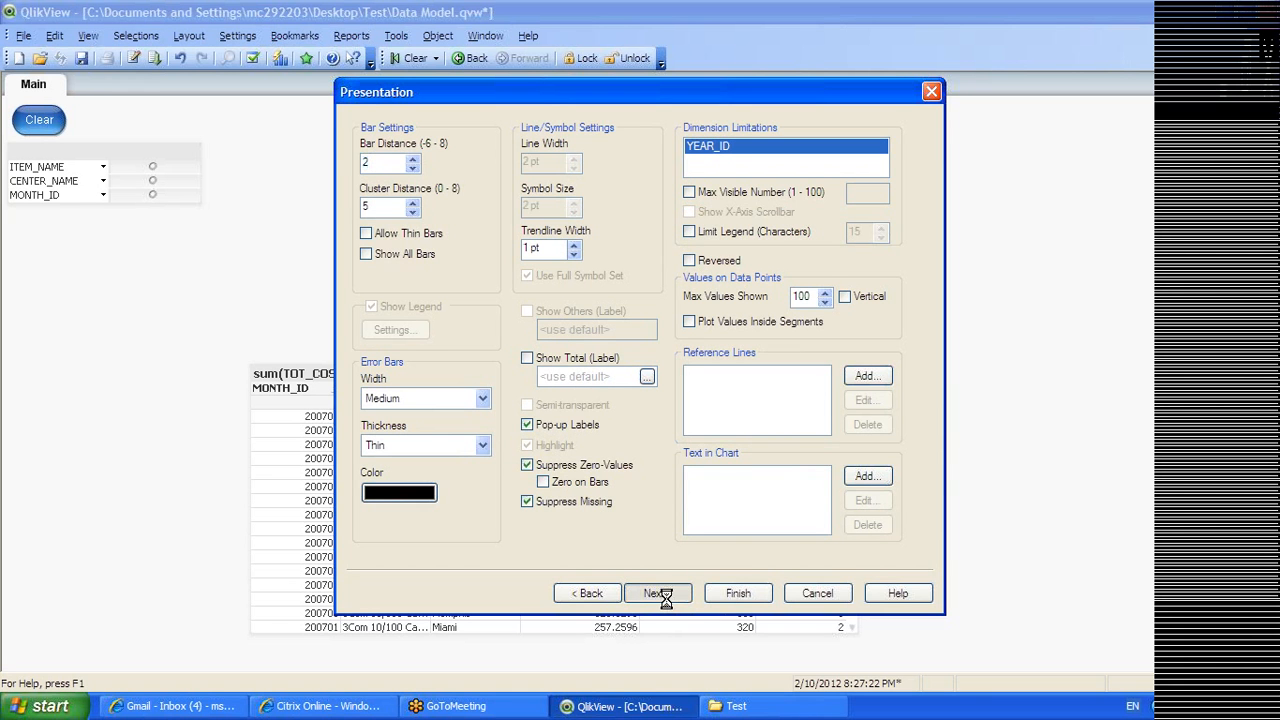
left_click(650, 590)
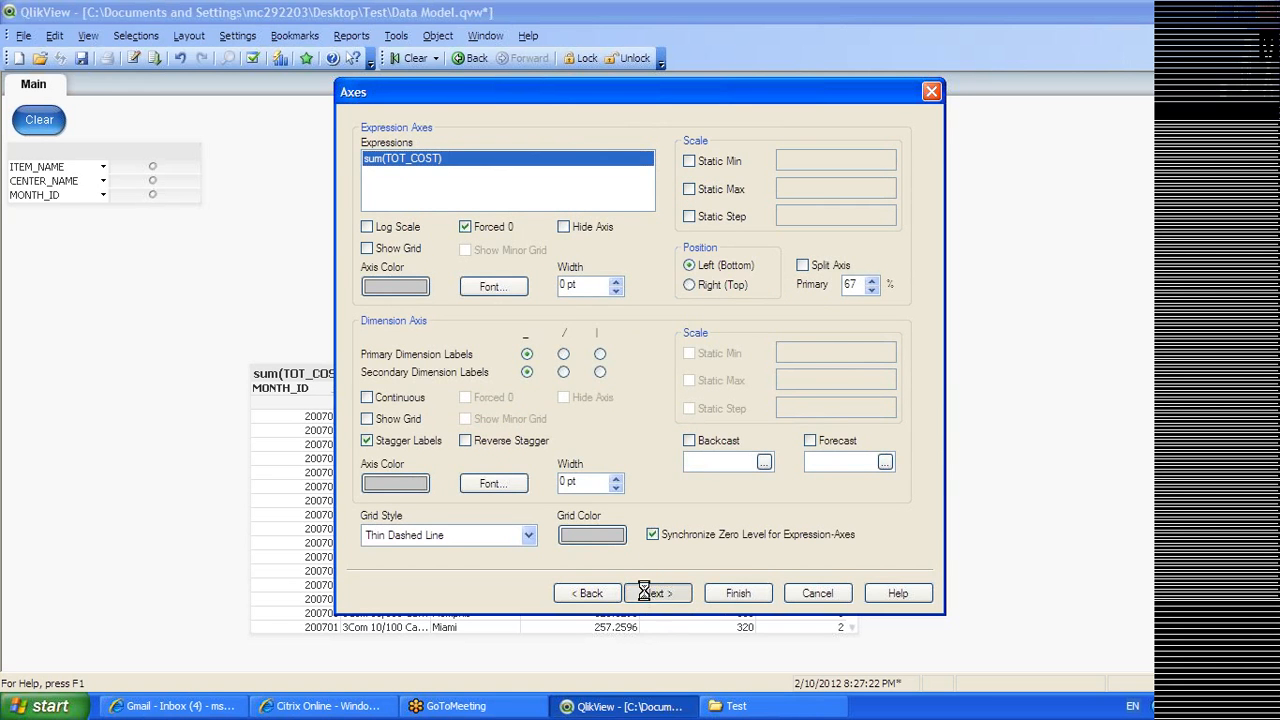
left_click(647, 592)
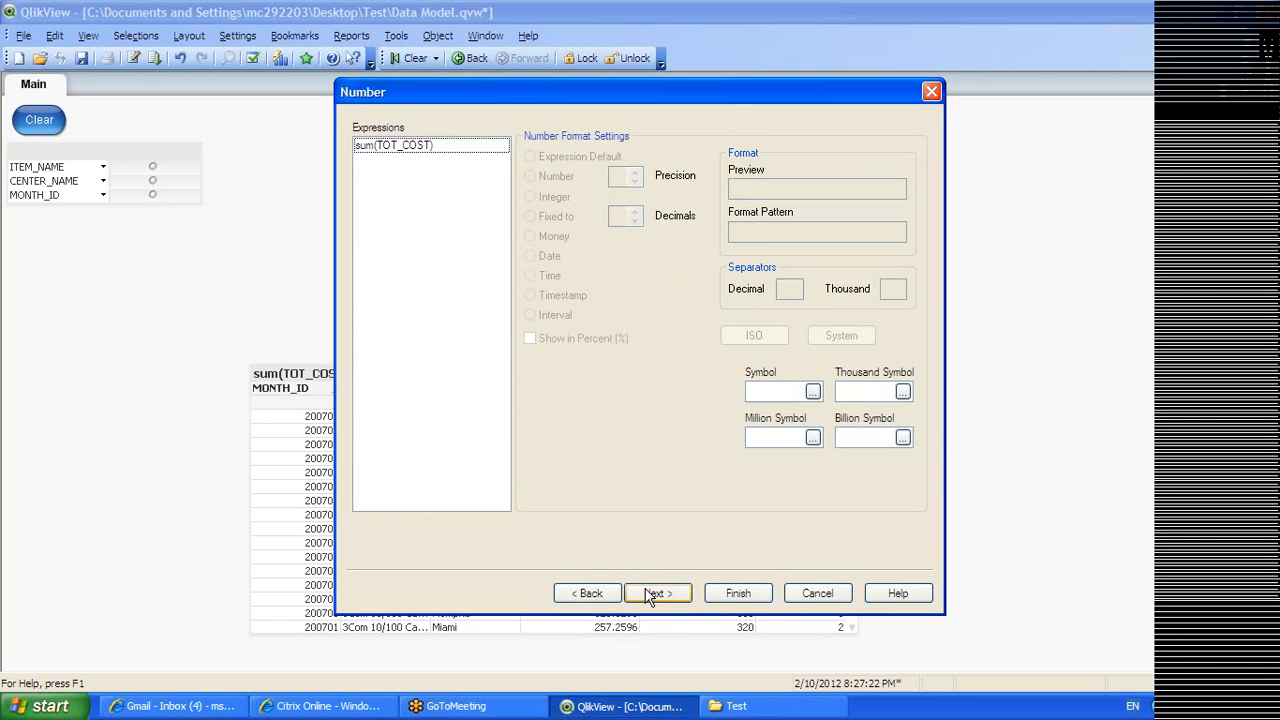
left_click(652, 590)
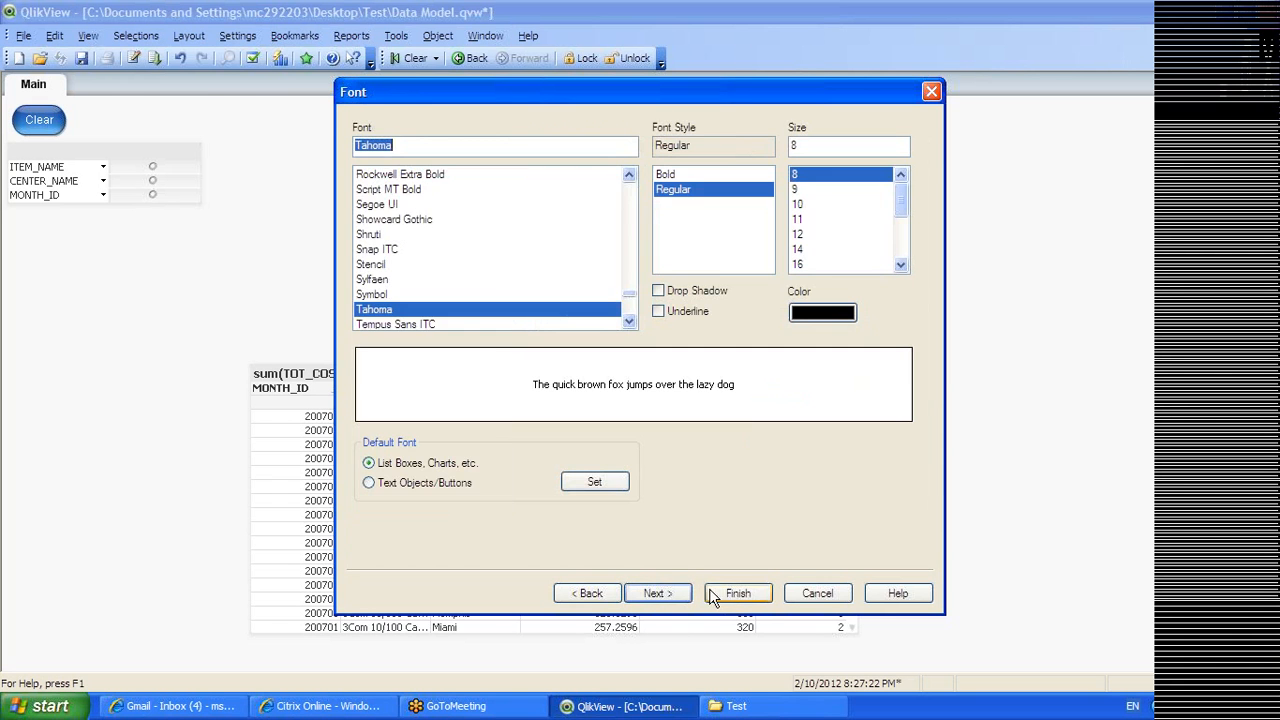
left_click(737, 593)
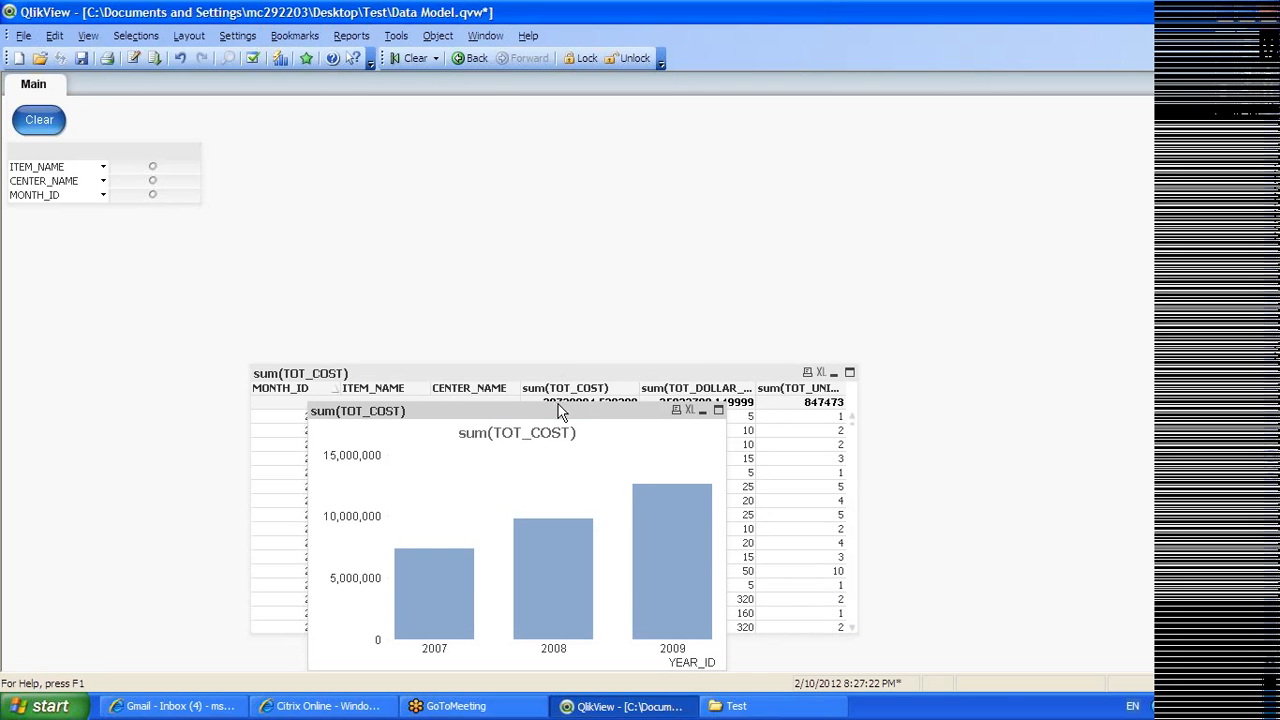
Place the bar chart in the upper right of the sheet and shift the straight table slightly down and left
left_click_drag(558, 416, 1077, 127)
left_click_drag(698, 365, 670, 384)
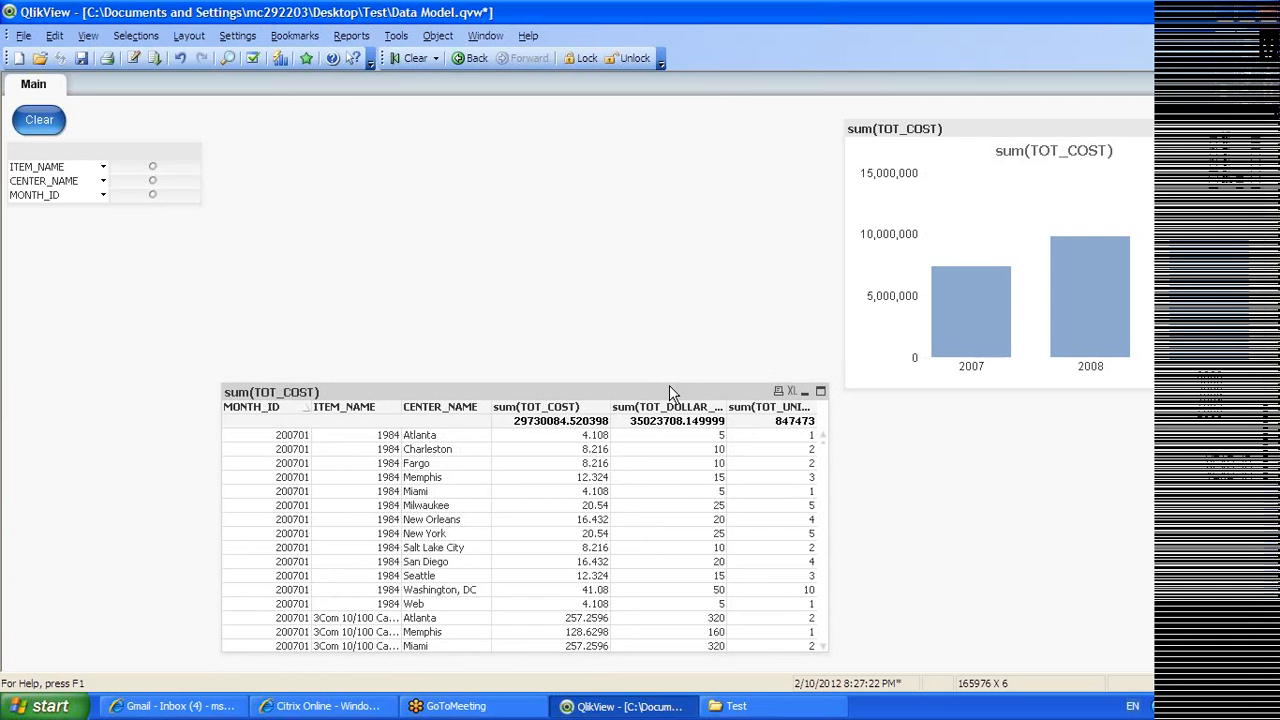
left_click_drag(674, 385, 674, 391)
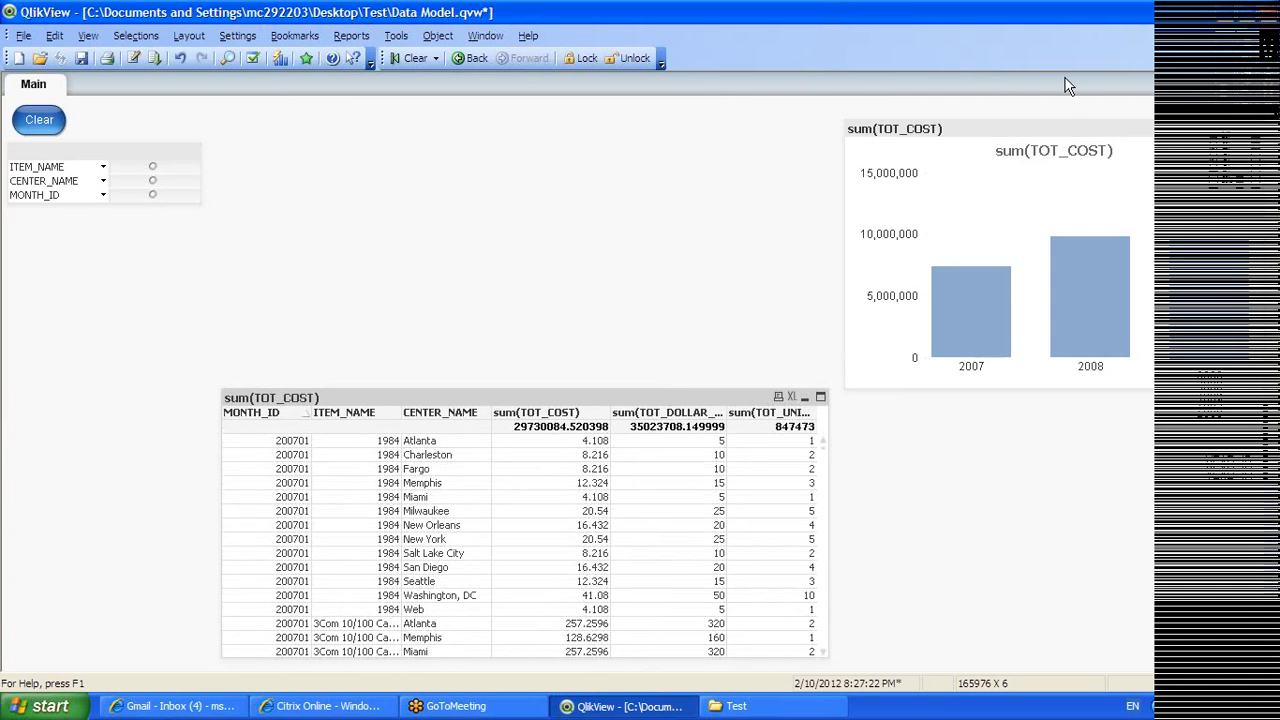
Move the bar chart slightly left and up, and make it a little shorter and wider
left_click_drag(1057, 128, 1007, 124)
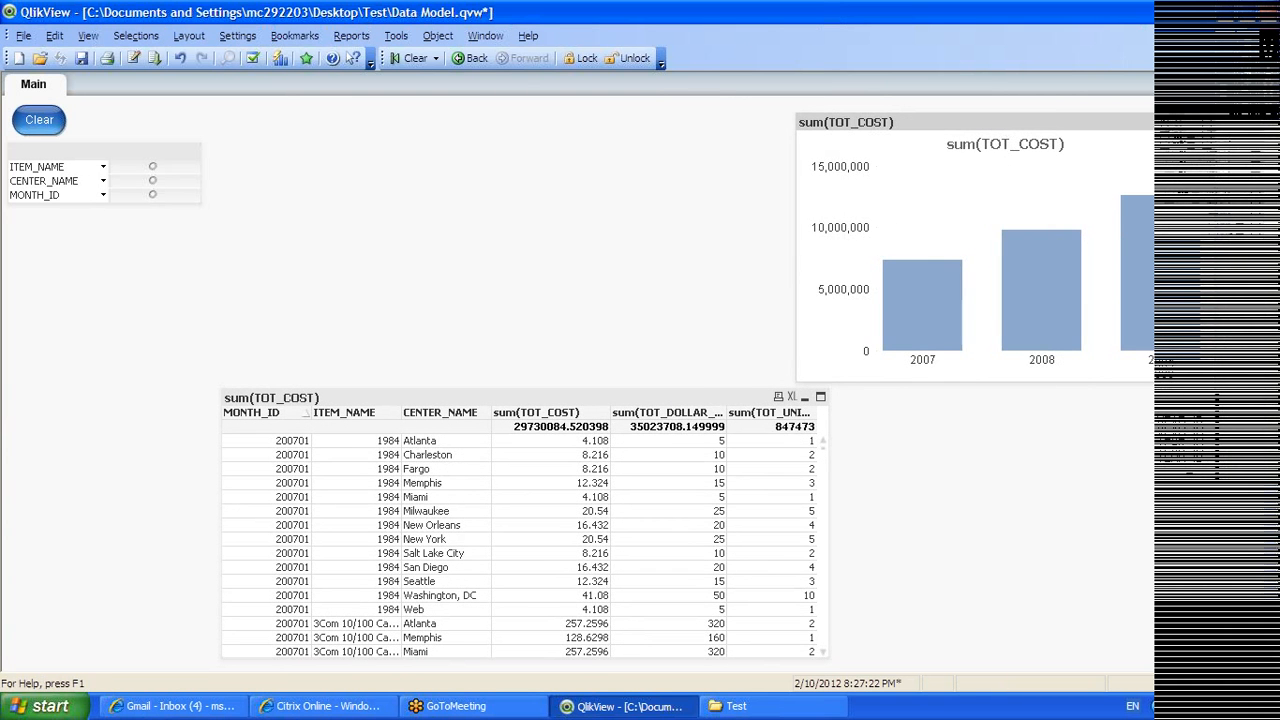
left_click_drag(1010, 384, 1010, 373)
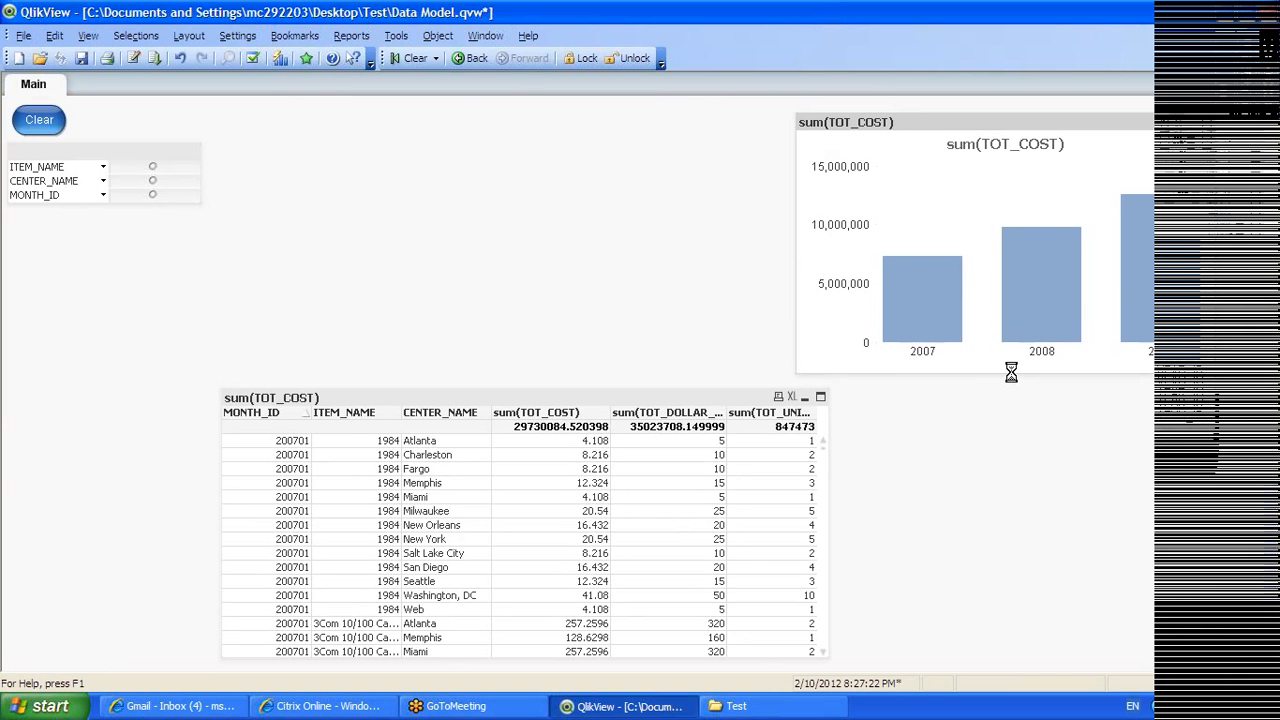
left_click_drag(1216, 225, 1240, 222)
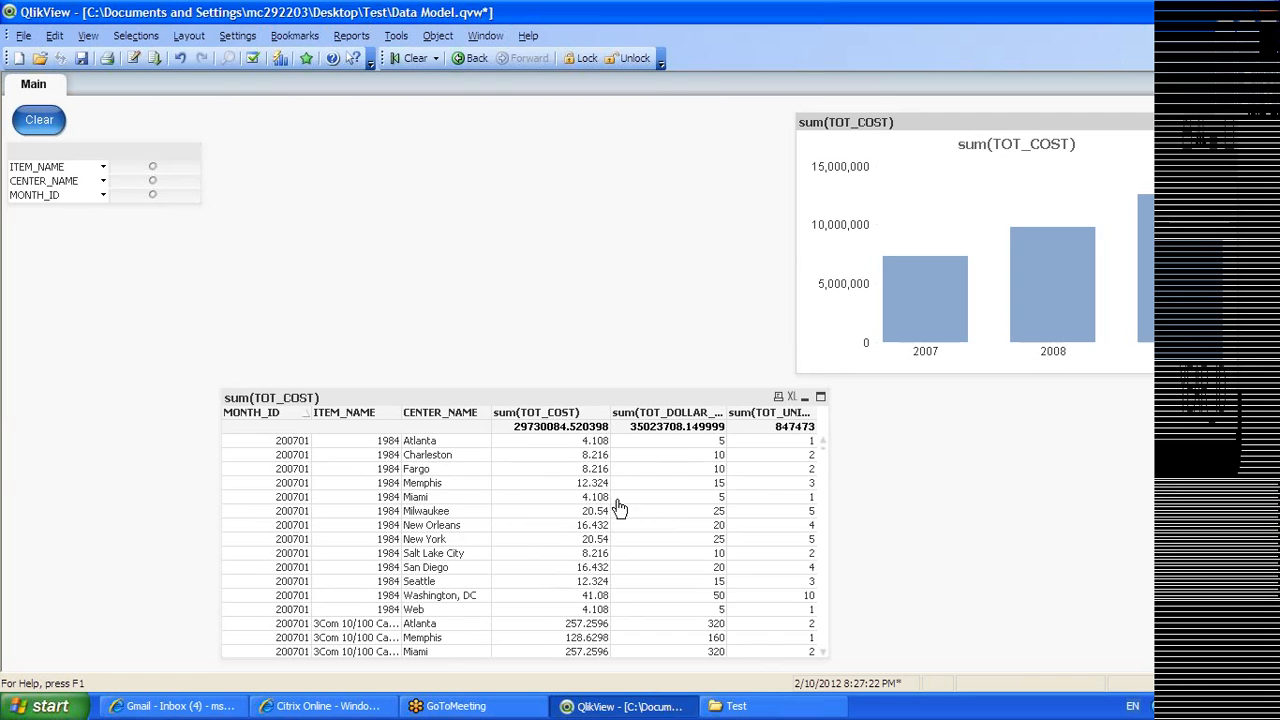
Format the straight table's sum(TOT_COST) expression as a number fixed to 2 decimals
right_click(560, 396)
left_click(597, 403)
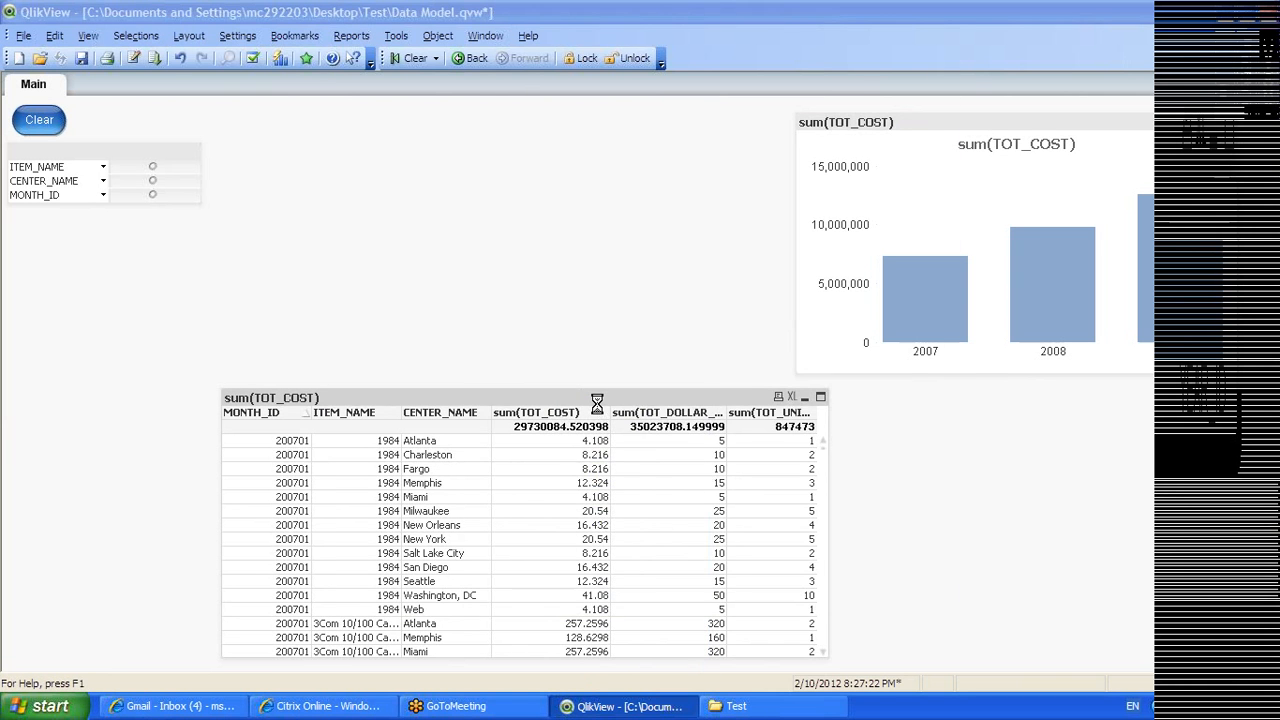
left_click(410, 163)
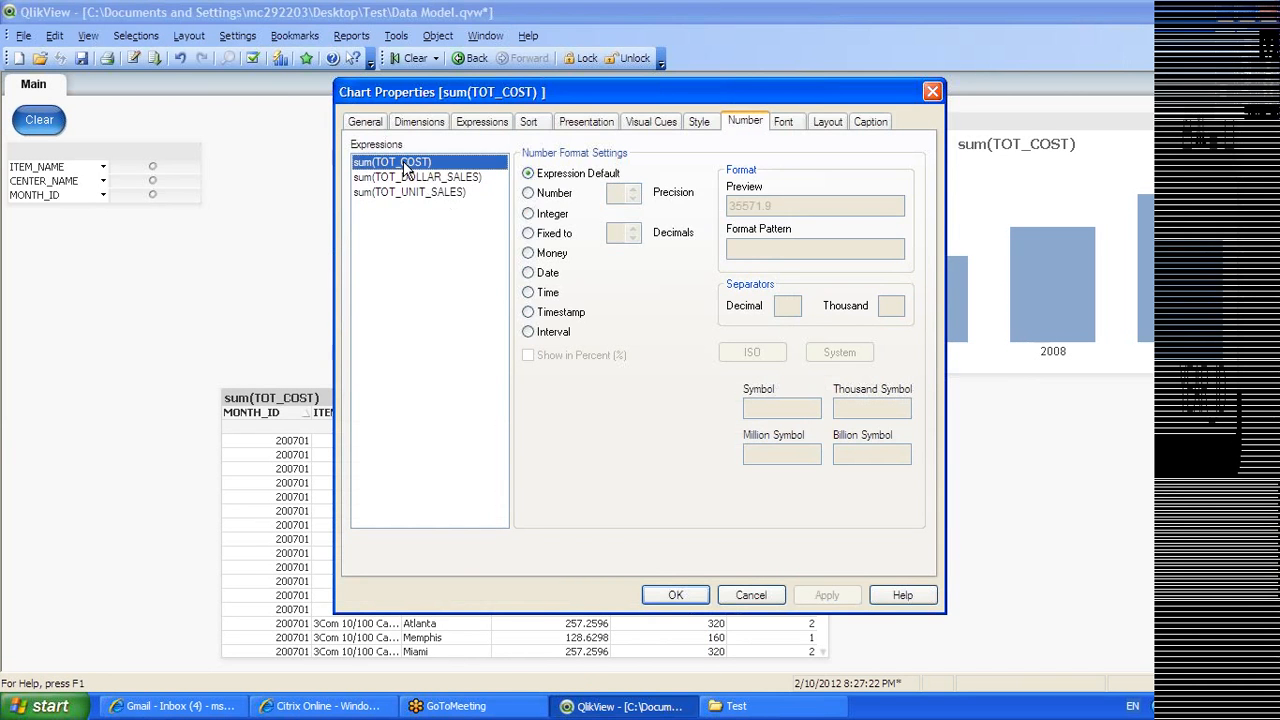
left_click(529, 236)
left_click(633, 230)
left_click(633, 230)
left_click(826, 595)
left_click(676, 595)
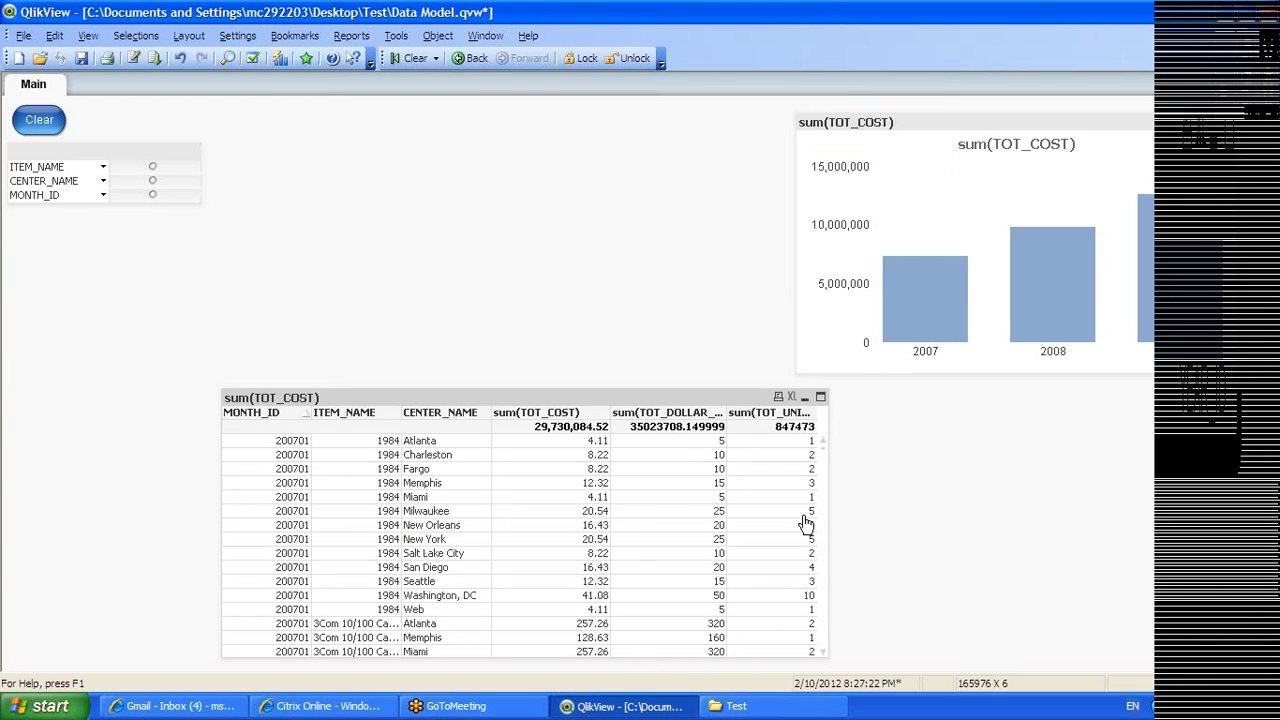
Review the straight table's sort, presentation, visual cues, style, number, font, layout and caption properties, and close them without changes
right_click(547, 398)
left_click(601, 412)
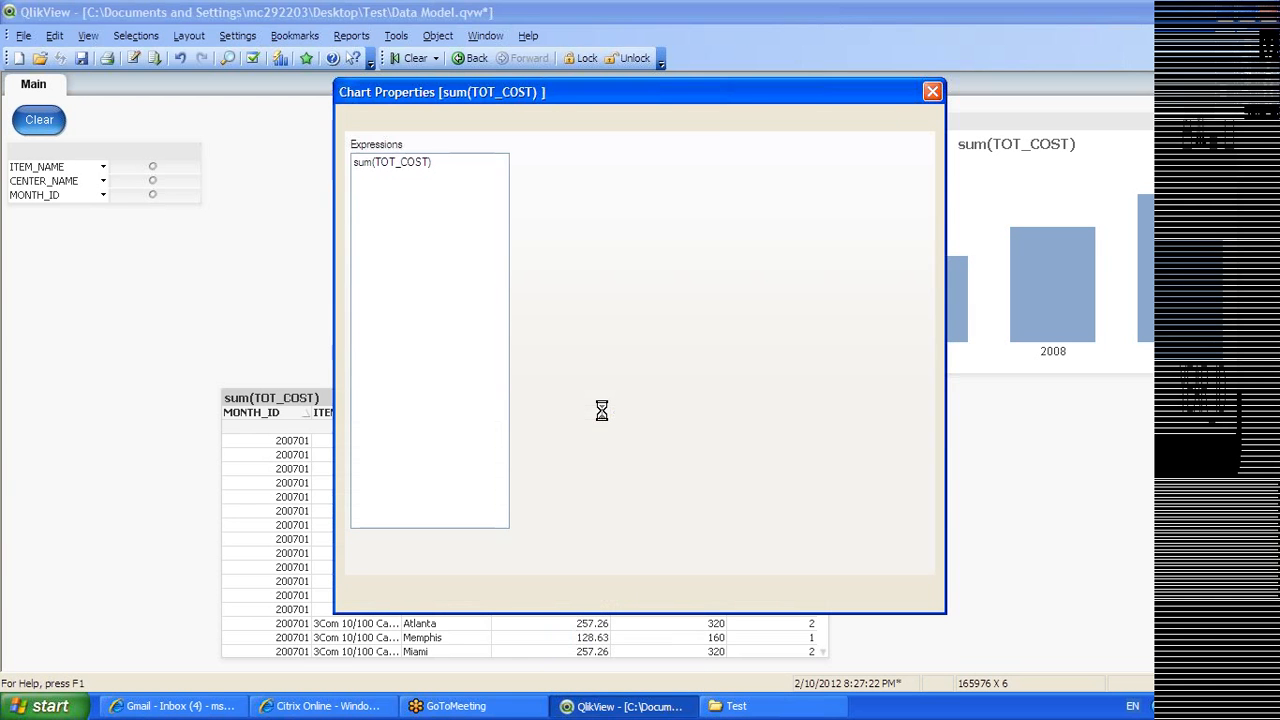
left_click(464, 120)
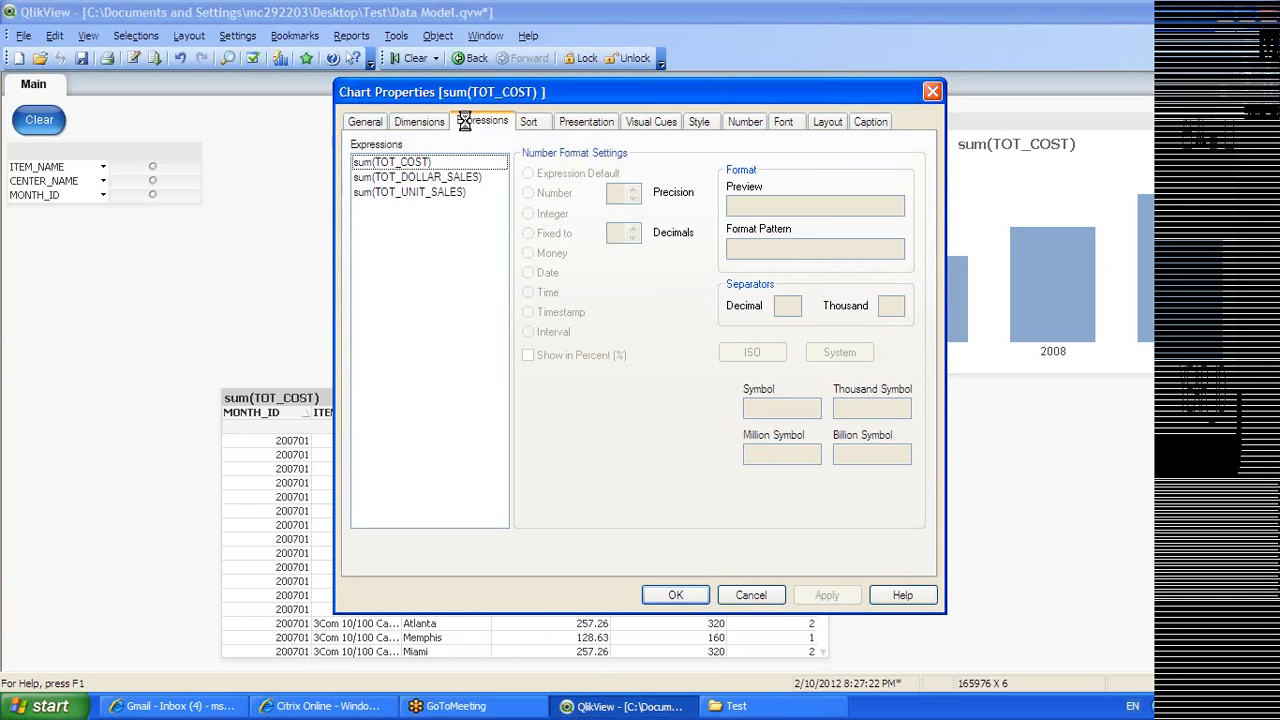
left_click(527, 121)
left_click(569, 125)
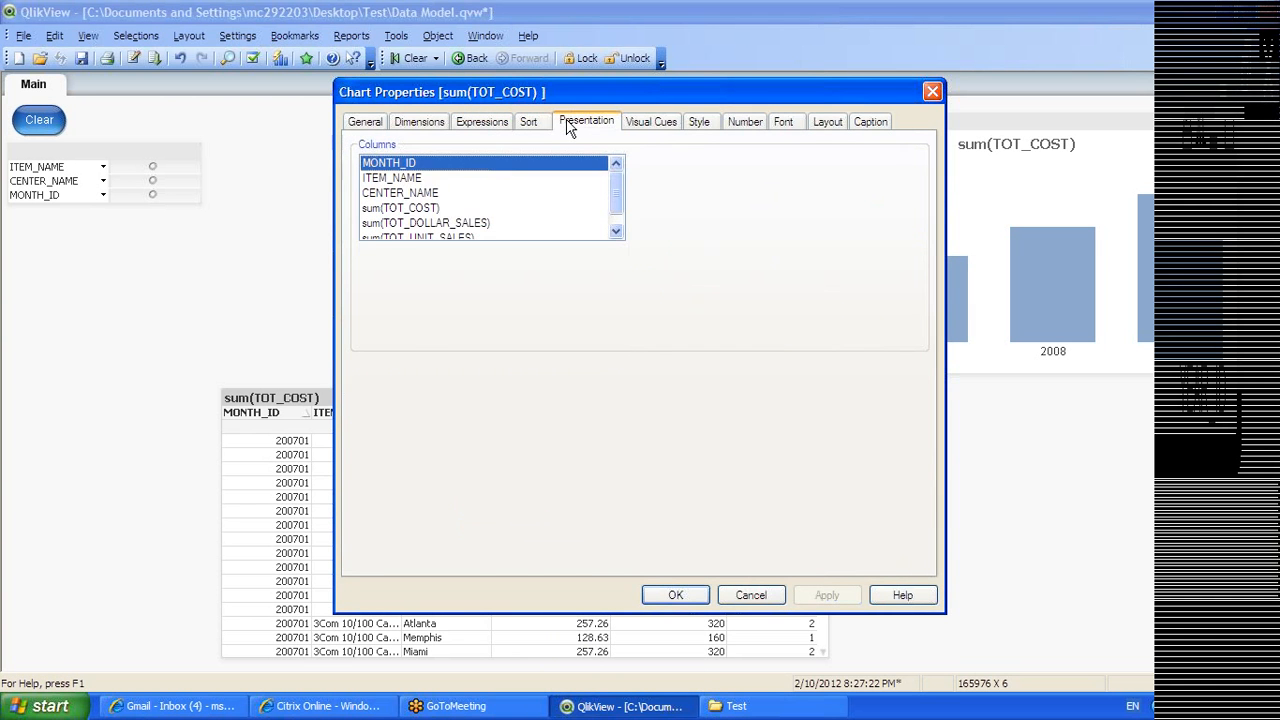
left_click(651, 124)
left_click(714, 128)
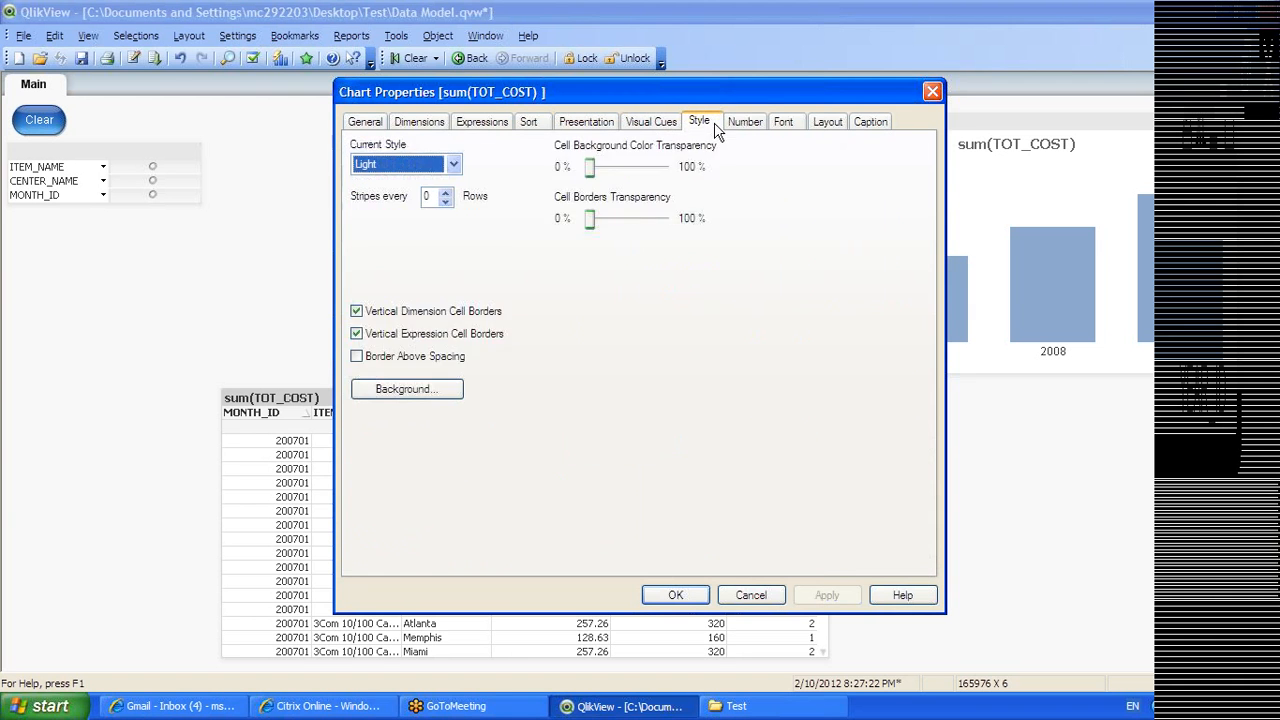
left_click(735, 125)
left_click(778, 124)
left_click(826, 122)
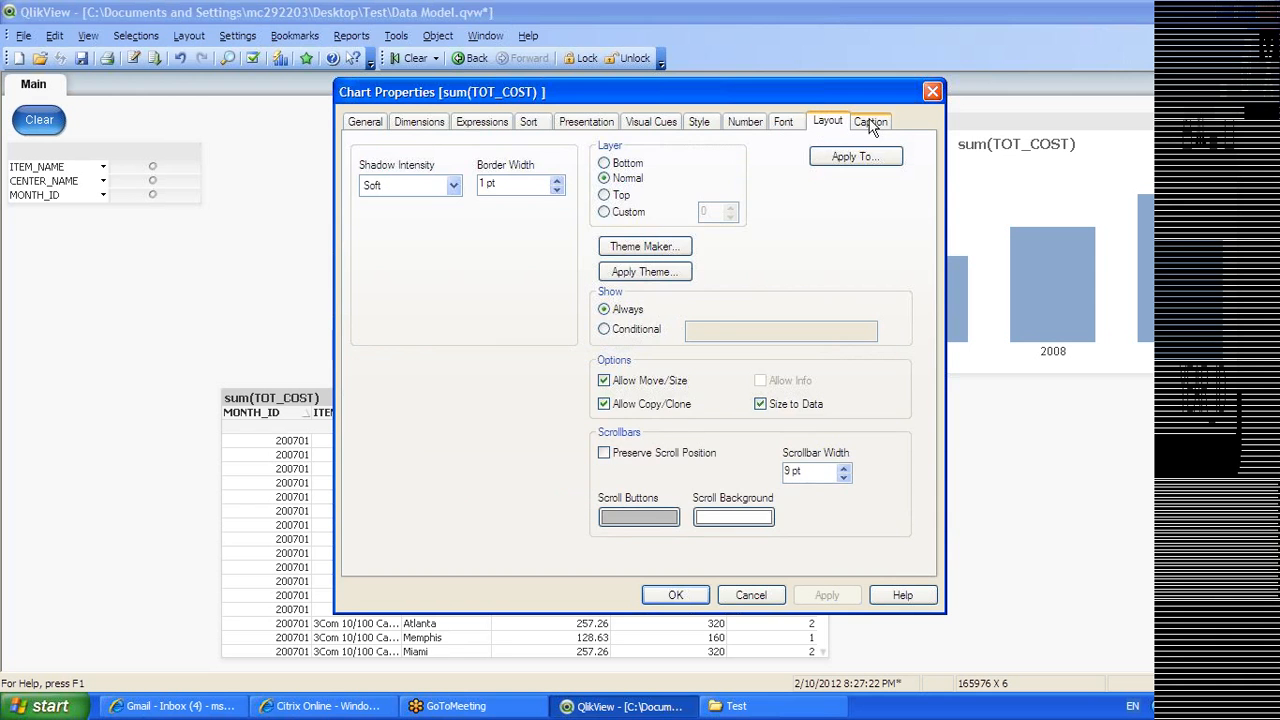
left_click(869, 121)
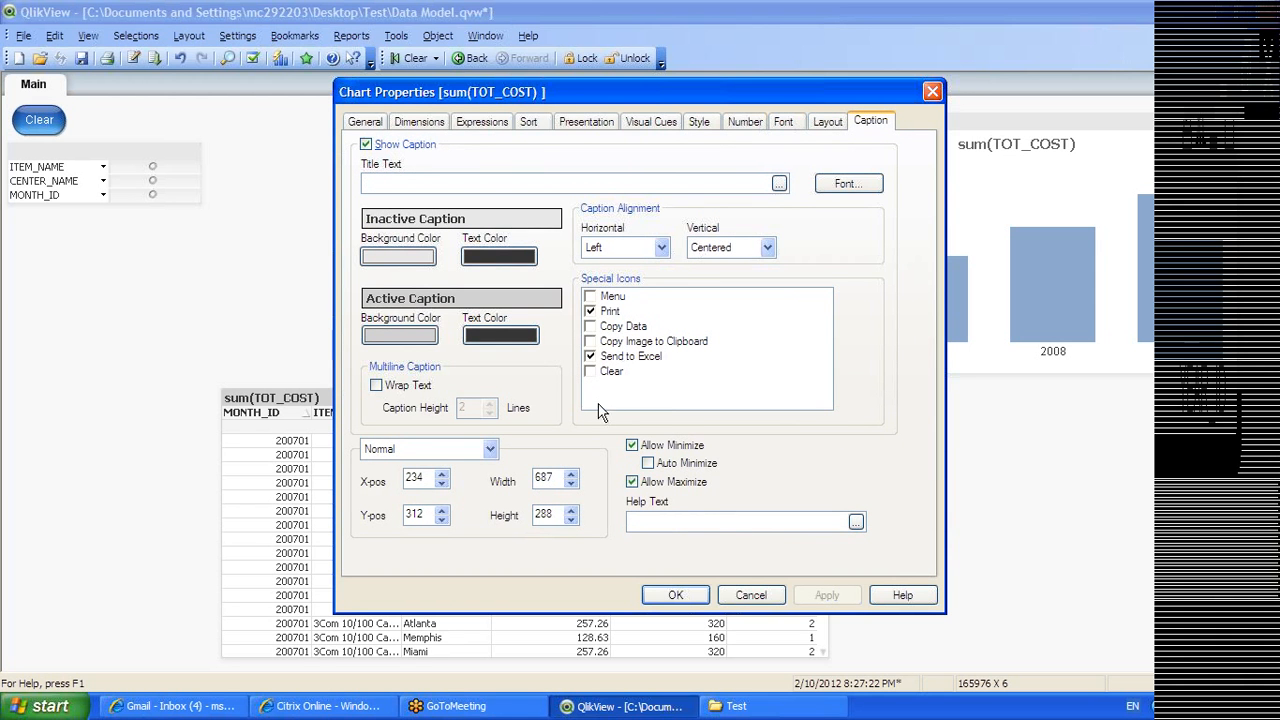
left_click(932, 92)
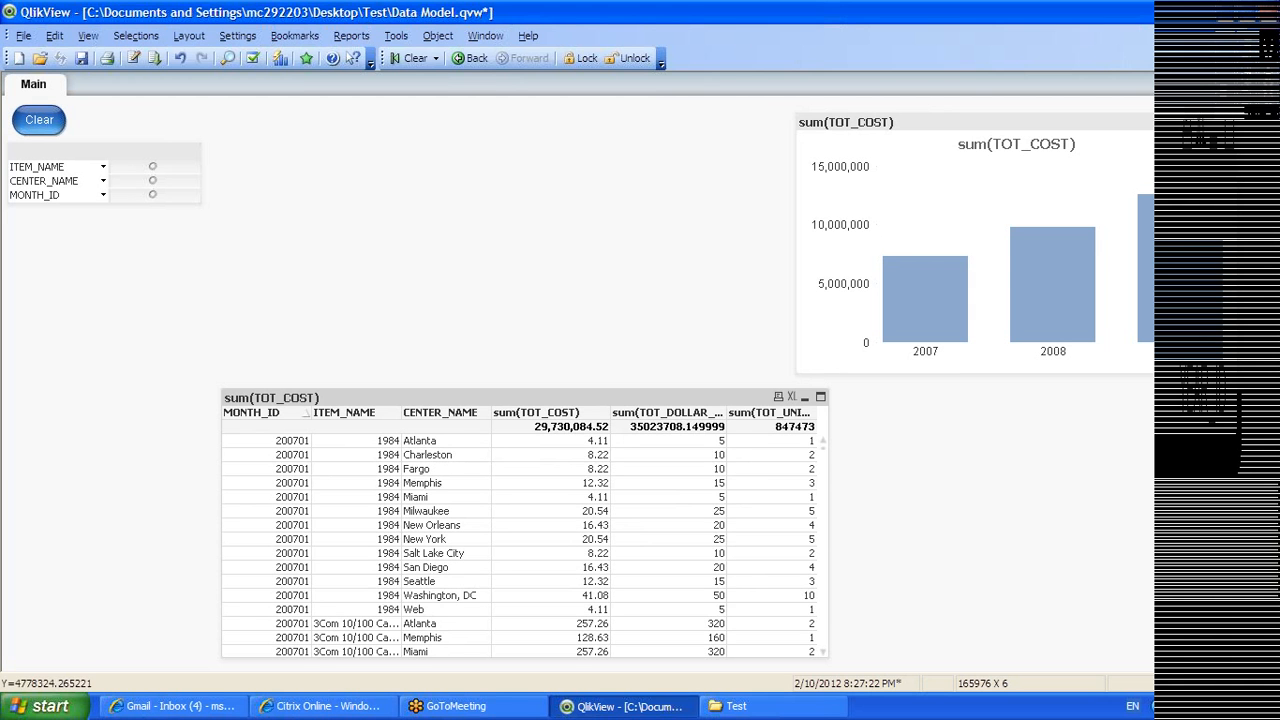
Start a new gauge chart on the Main sheet and add CALL_CTR_ID as its dimension
right_click(287, 149)
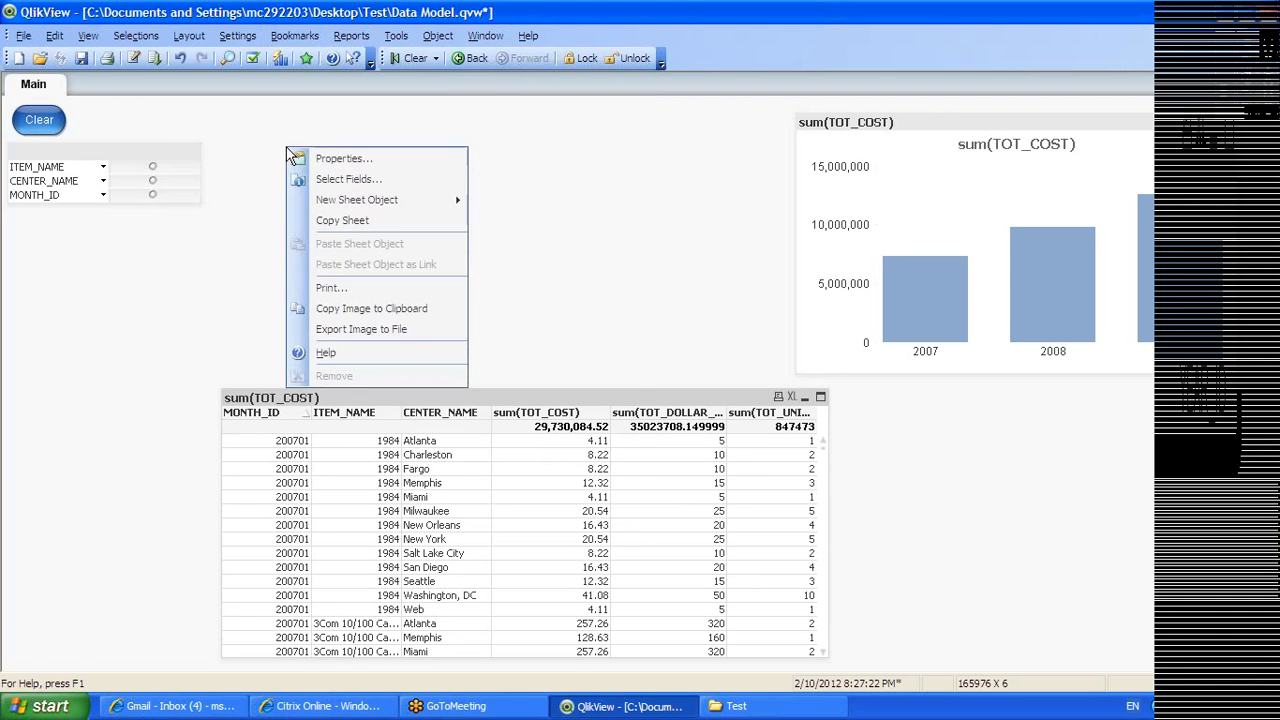
mouse_move(360, 199)
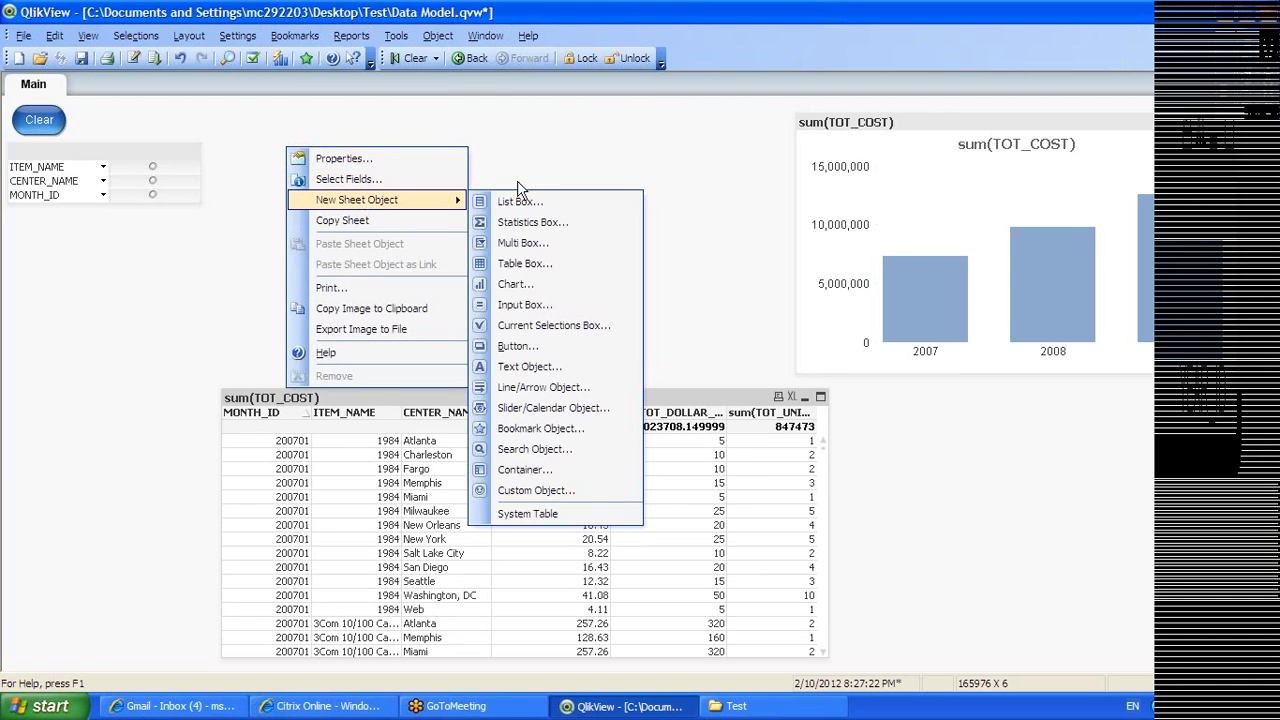
left_click(545, 283)
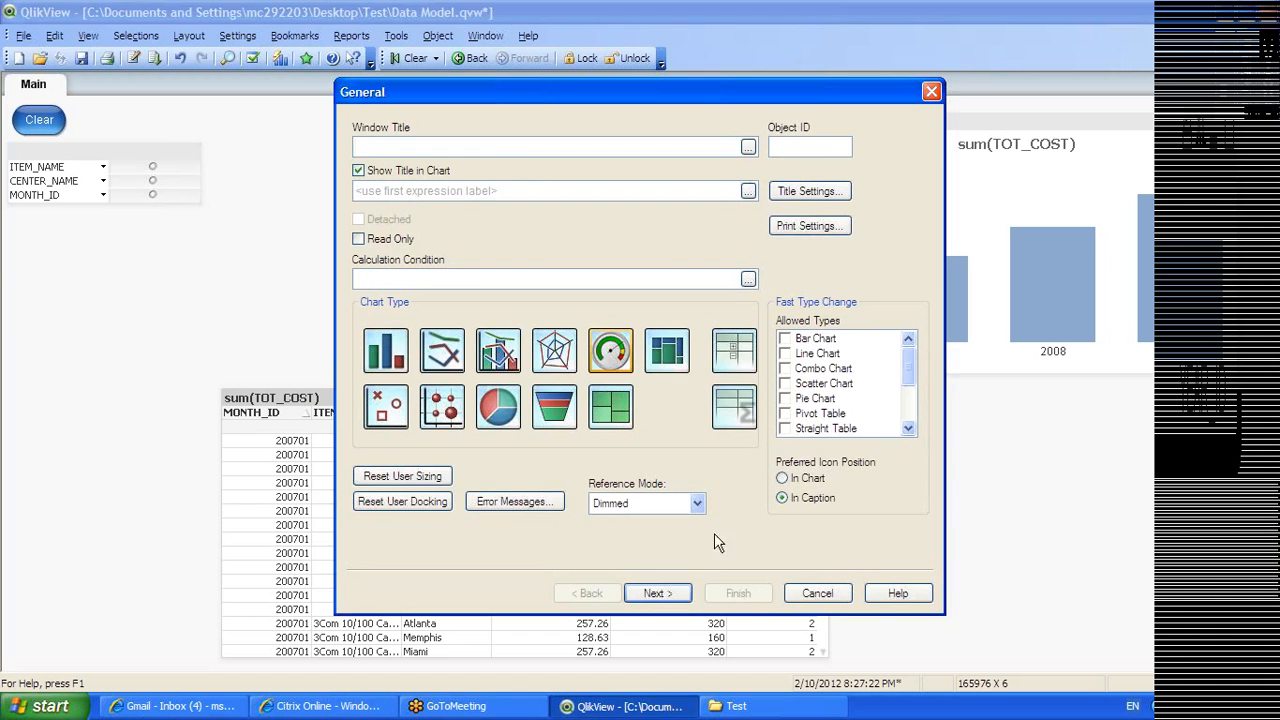
left_click(657, 593)
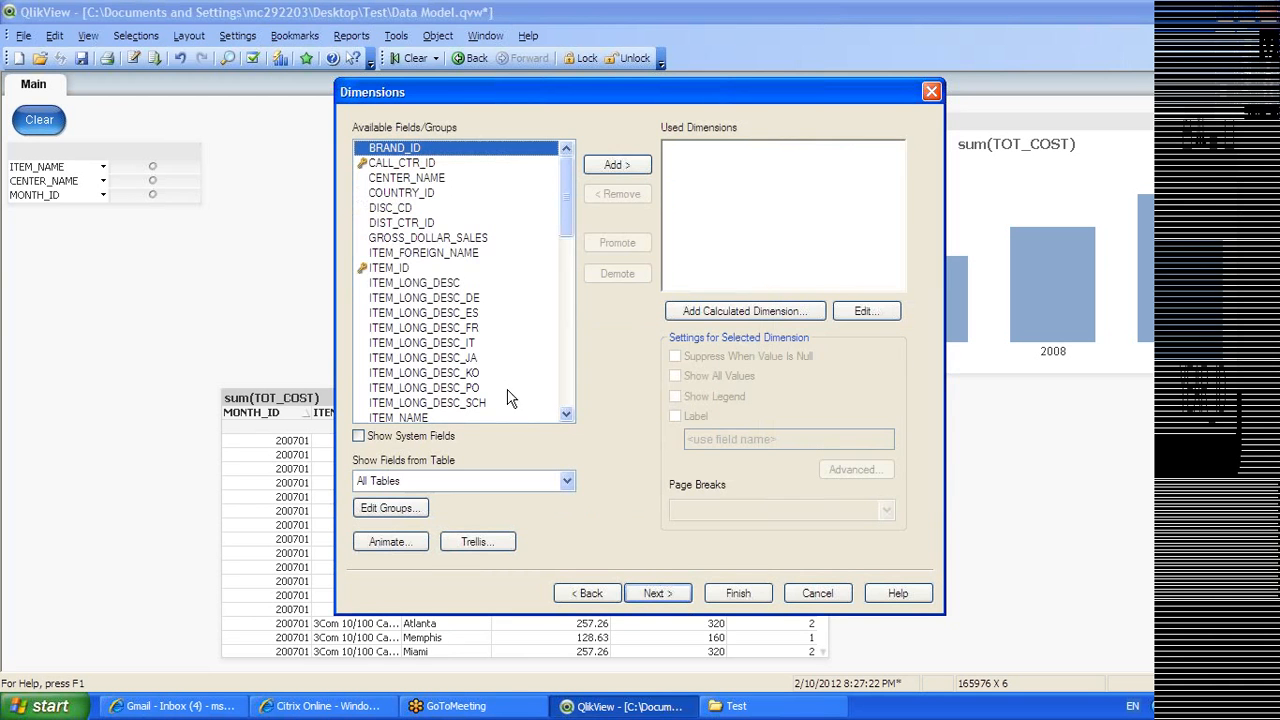
left_click(410, 166)
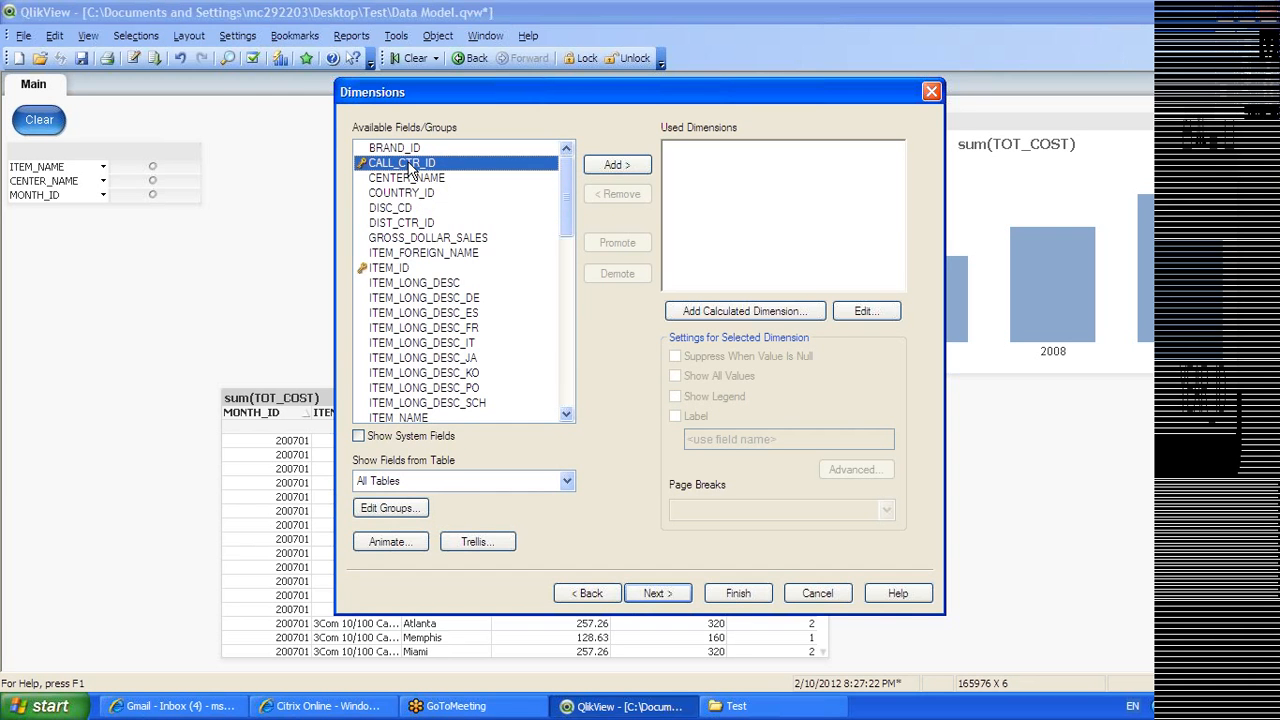
double_click(408, 164)
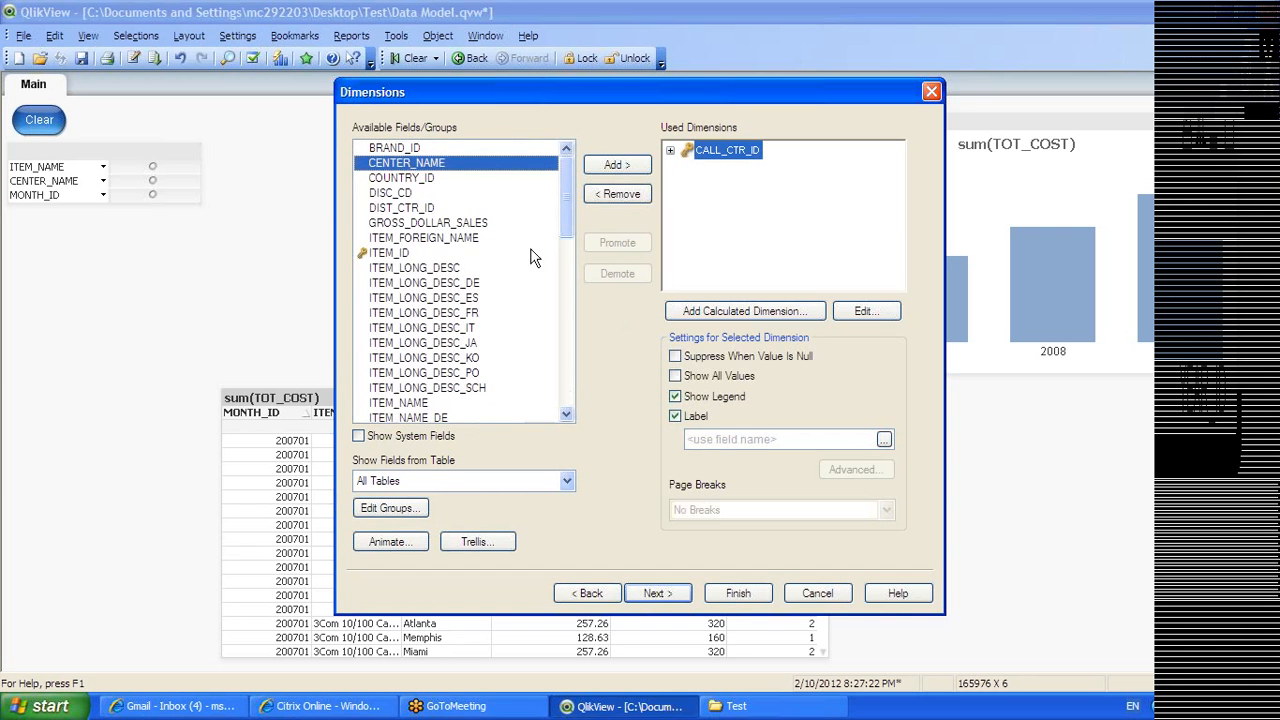
left_click(656, 592)
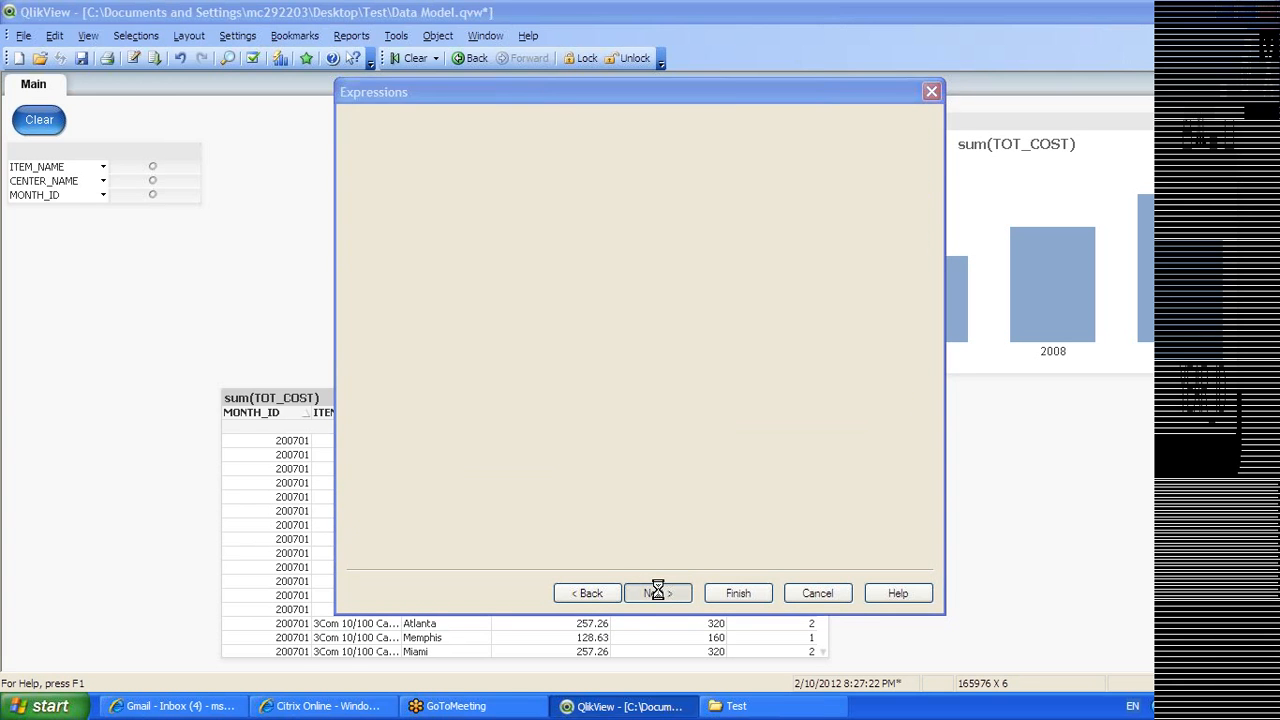
Define the gauge's expression as sum(TOT_DOLLAR_SALES) and finish creating the chart
type("sum(")
key("Down")
key("Down")
key("Down")
key("Return")
type(")")
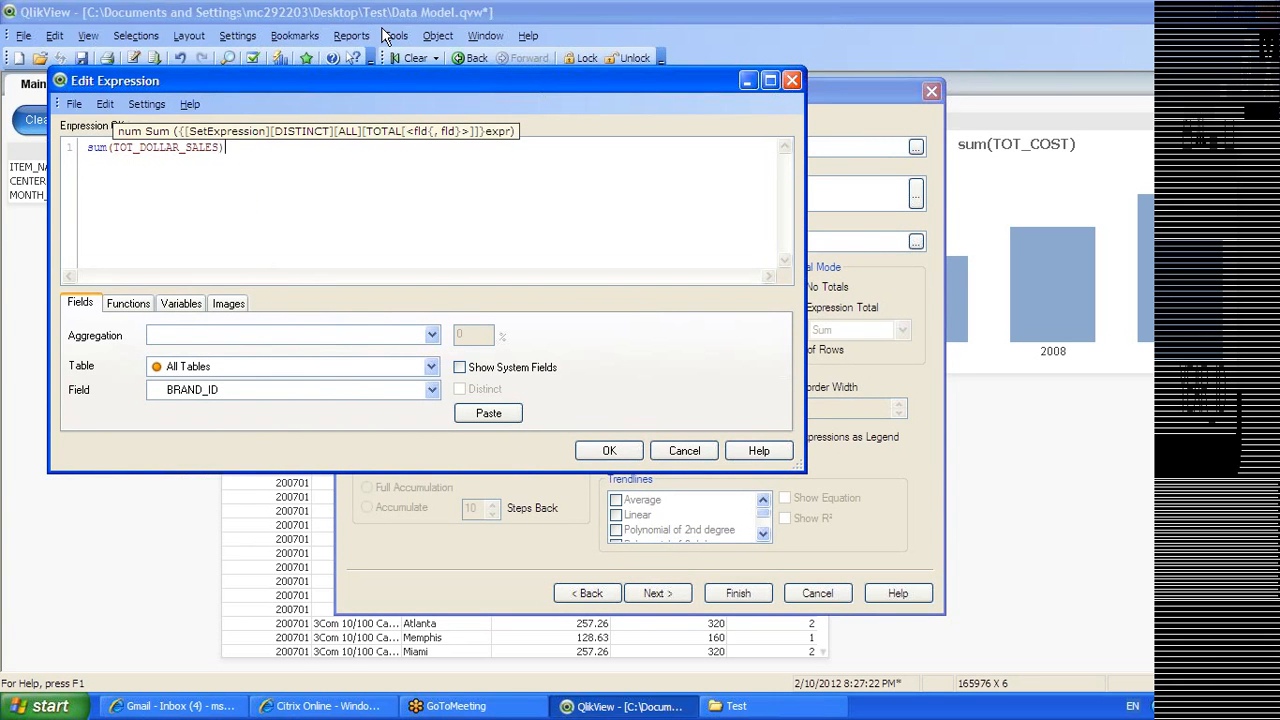
left_click(609, 451)
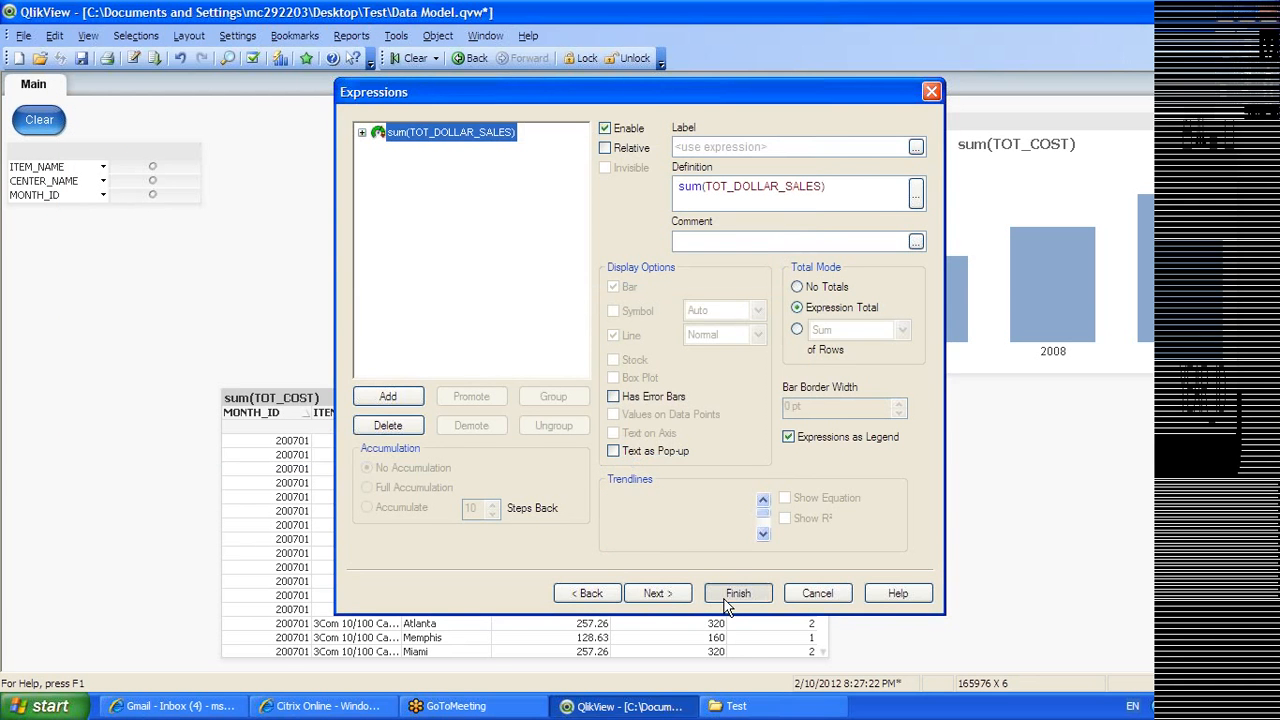
left_click(738, 593)
Place the gauge above the straight table, make it narrower, and nudge it slightly right and up
left_click_drag(462, 432, 385, 122)
left_click_drag(668, 240, 520, 229)
left_click_drag(396, 118, 416, 109)
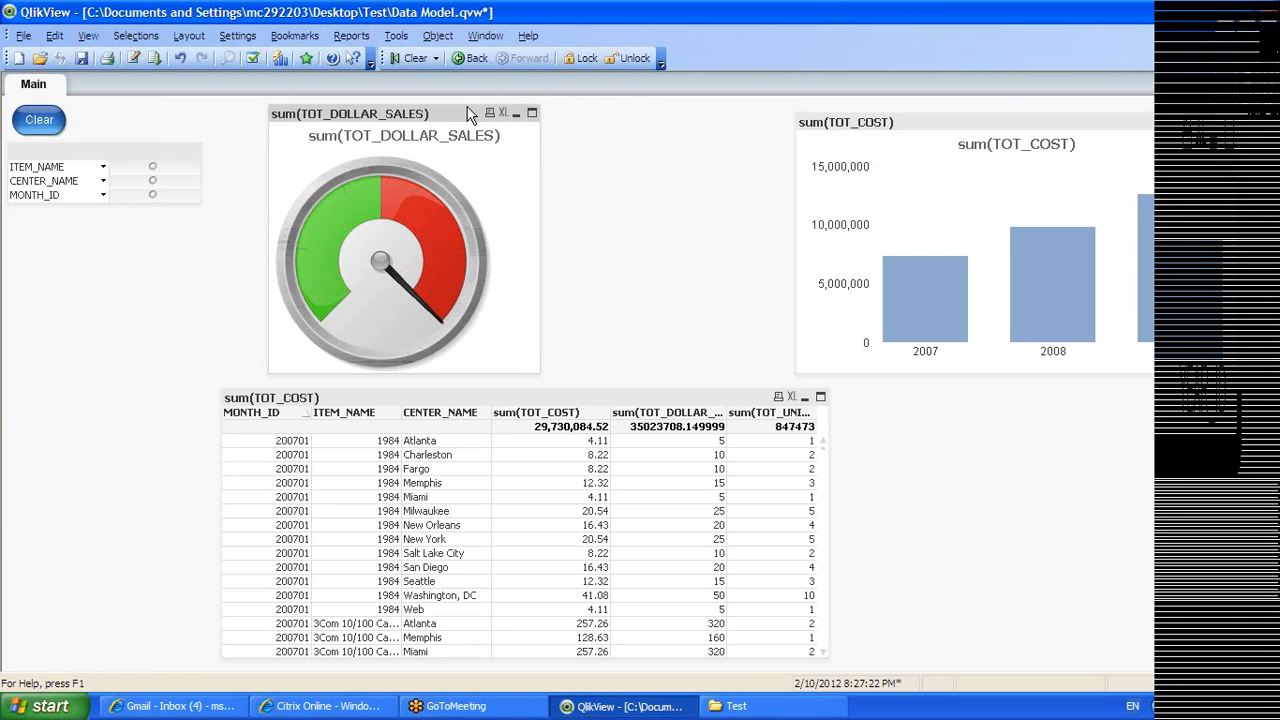
Set the sum(TOT_DOLLAR_SALES) gauge's minimum to 0 and maximum to 5, and add a third segment
right_click(495, 112)
left_click(512, 119)
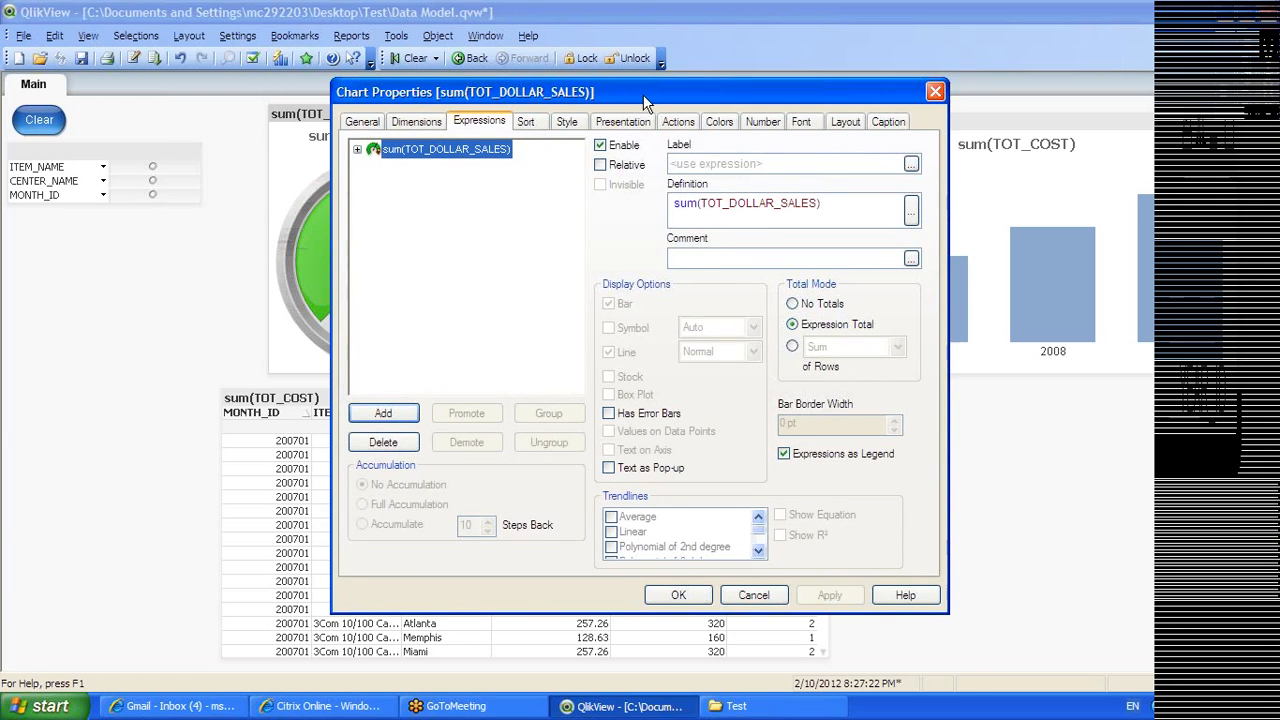
left_click_drag(644, 97, 802, 156)
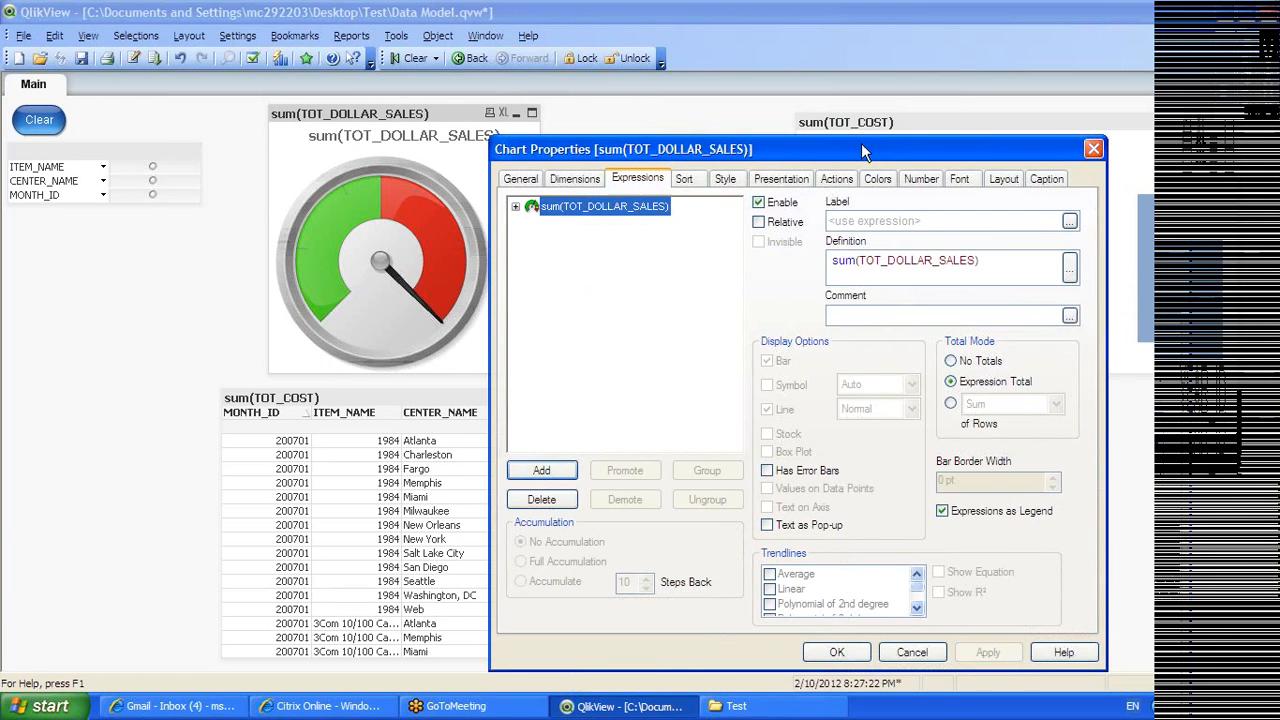
left_click(921, 179)
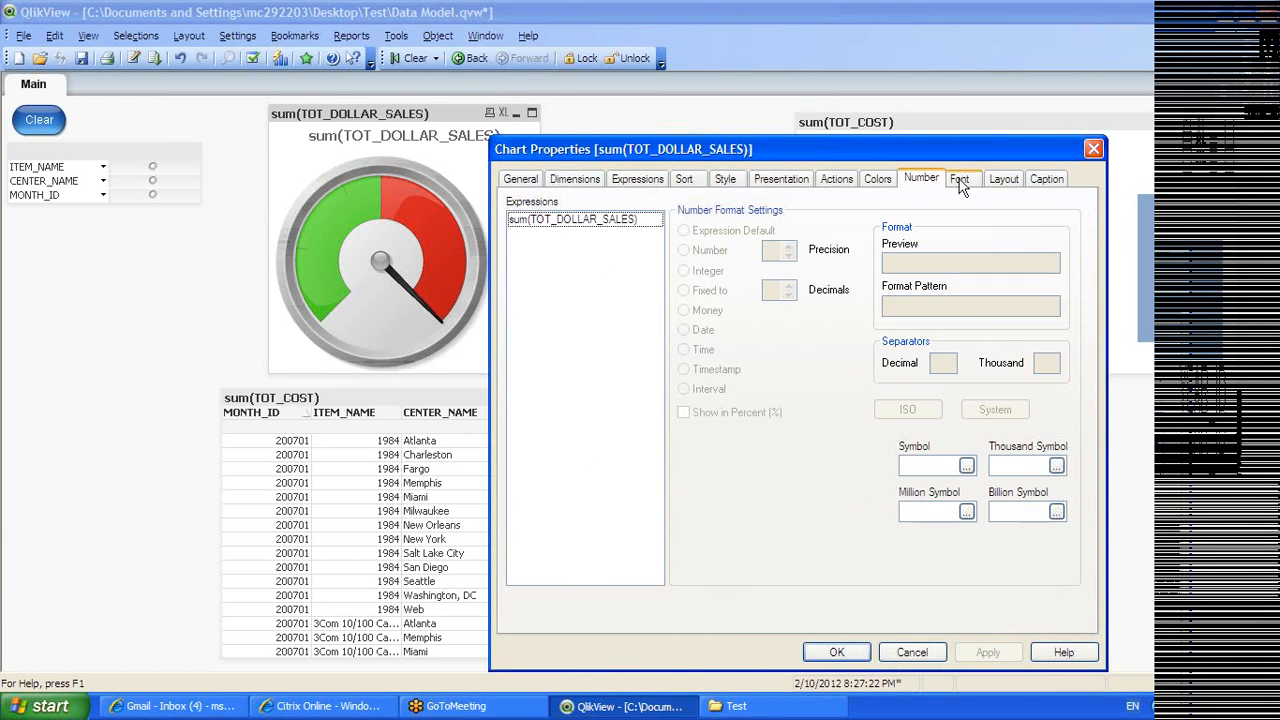
left_click(959, 180)
left_click(1000, 182)
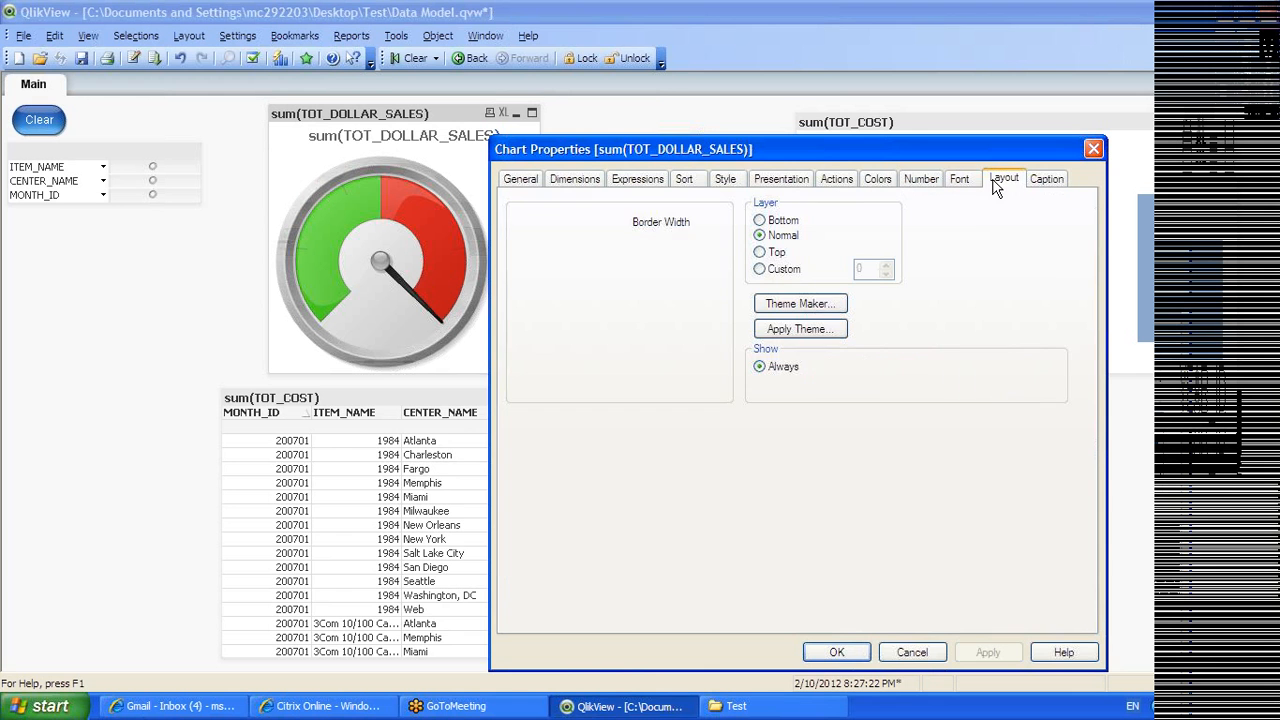
left_click(786, 184)
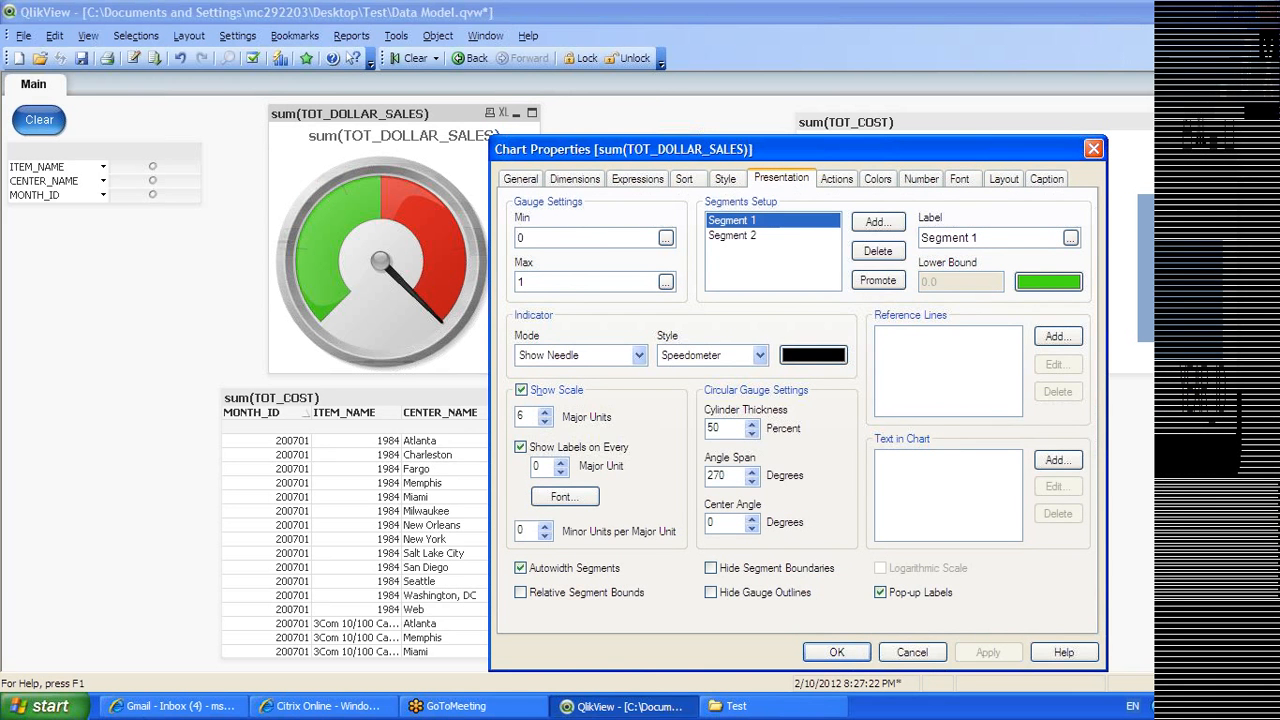
key("BackSpace")
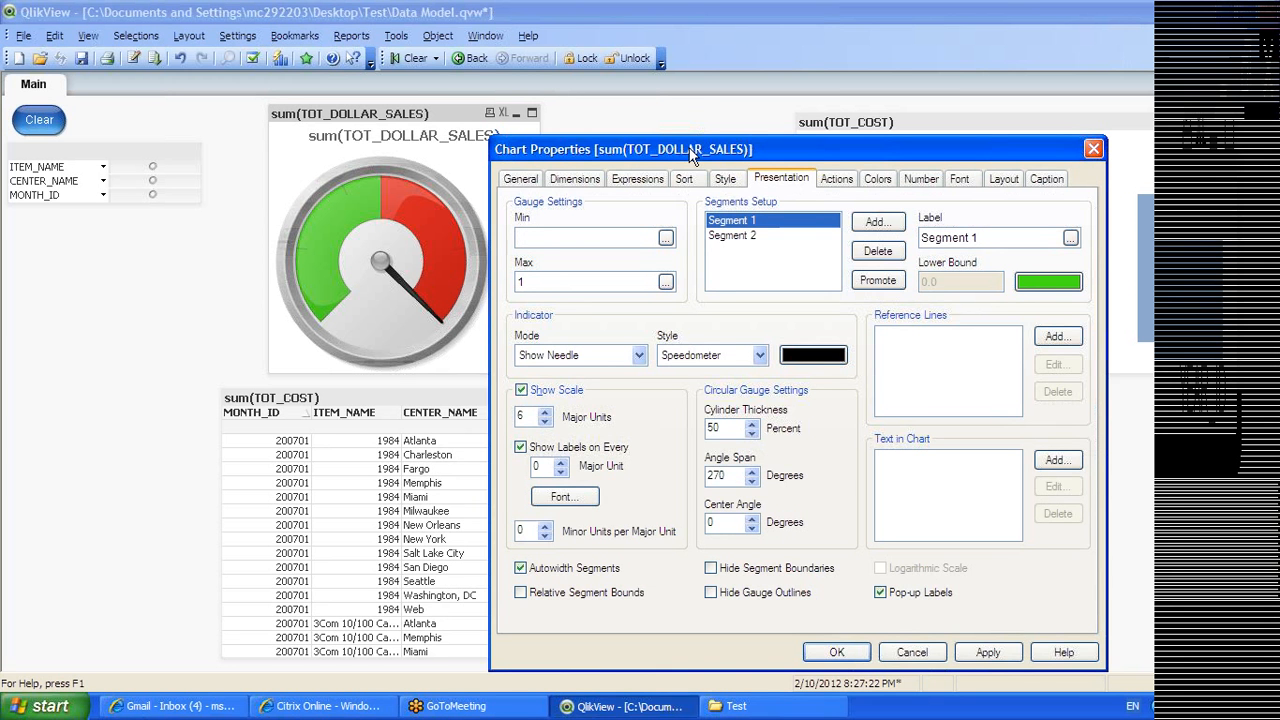
left_click_drag(690, 152, 970, 61)
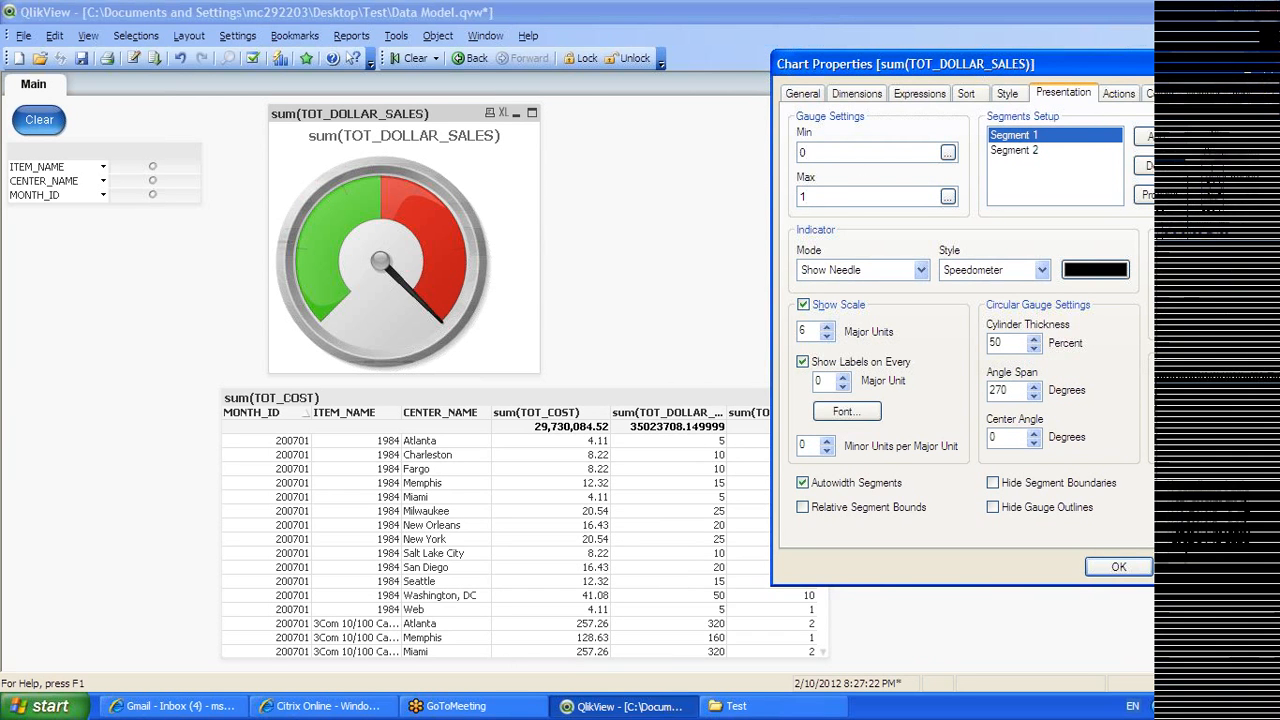
type("5")
left_click(1030, 150)
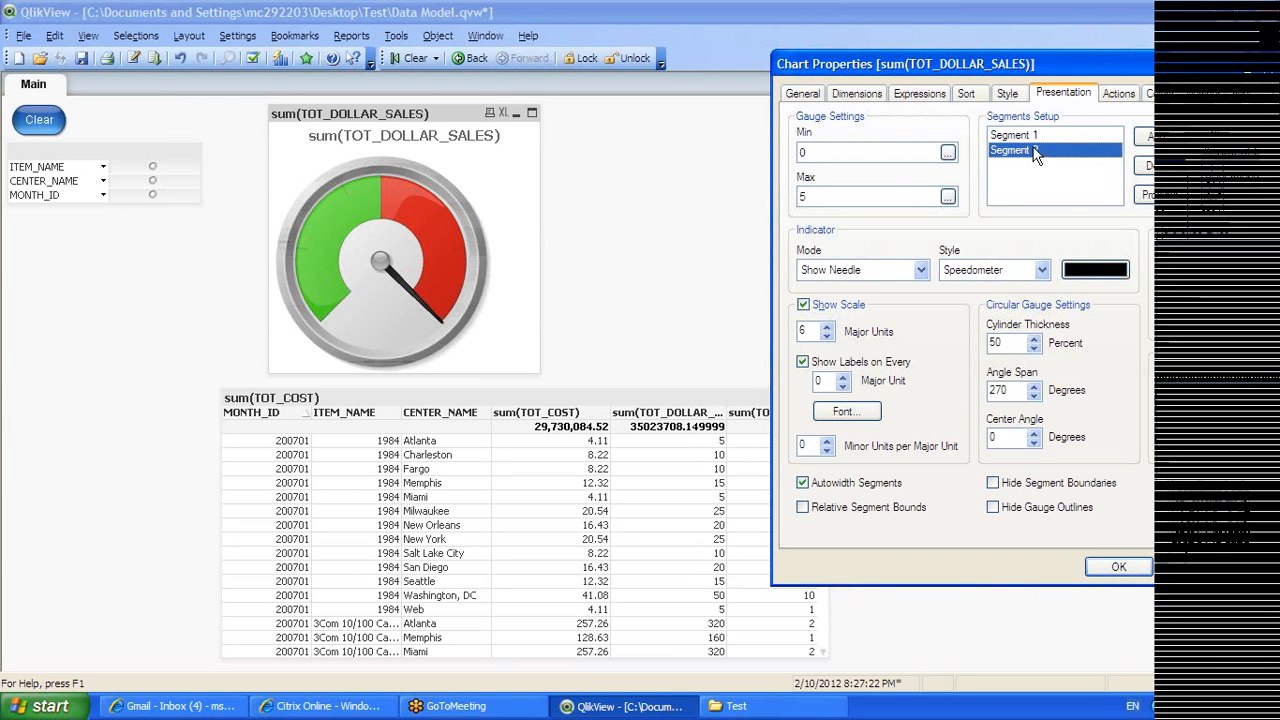
left_click(1142, 138)
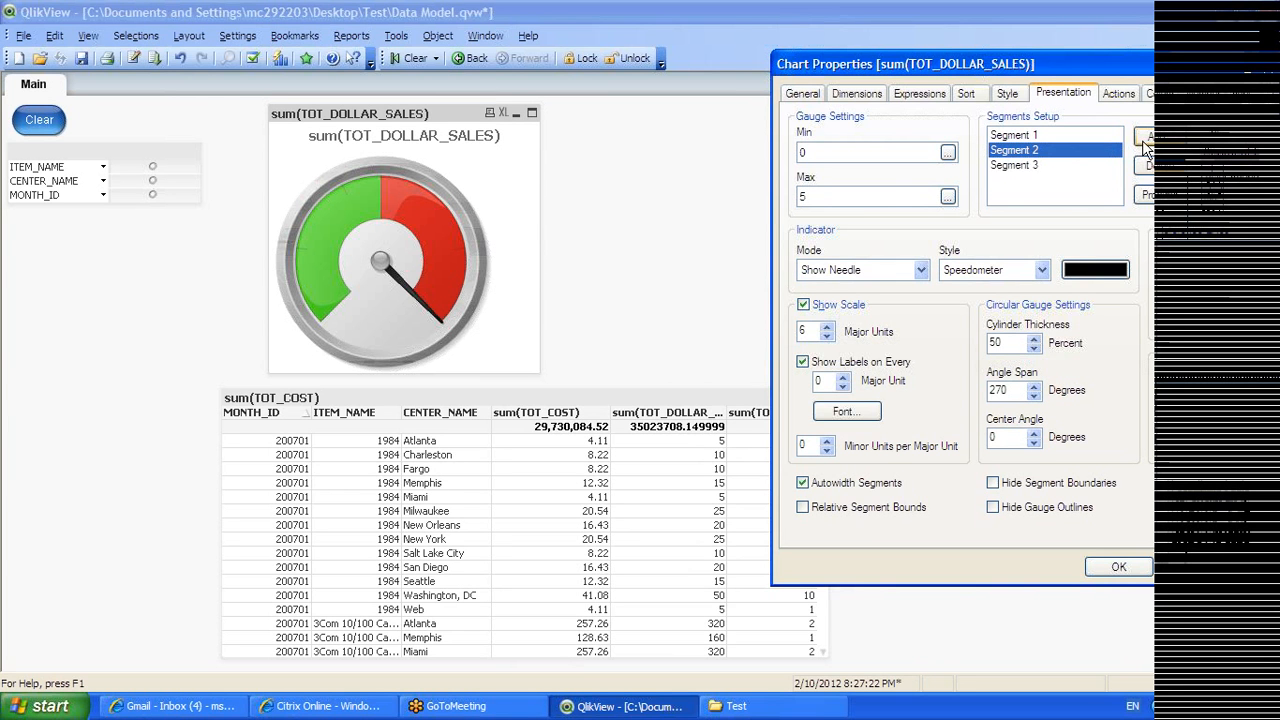
Set the gauge's range to 5–10 with Segment 2 selected, set it to 10–15 with Segment 3 selected, and apply the changes
left_click(1010, 138)
left_click(995, 150)
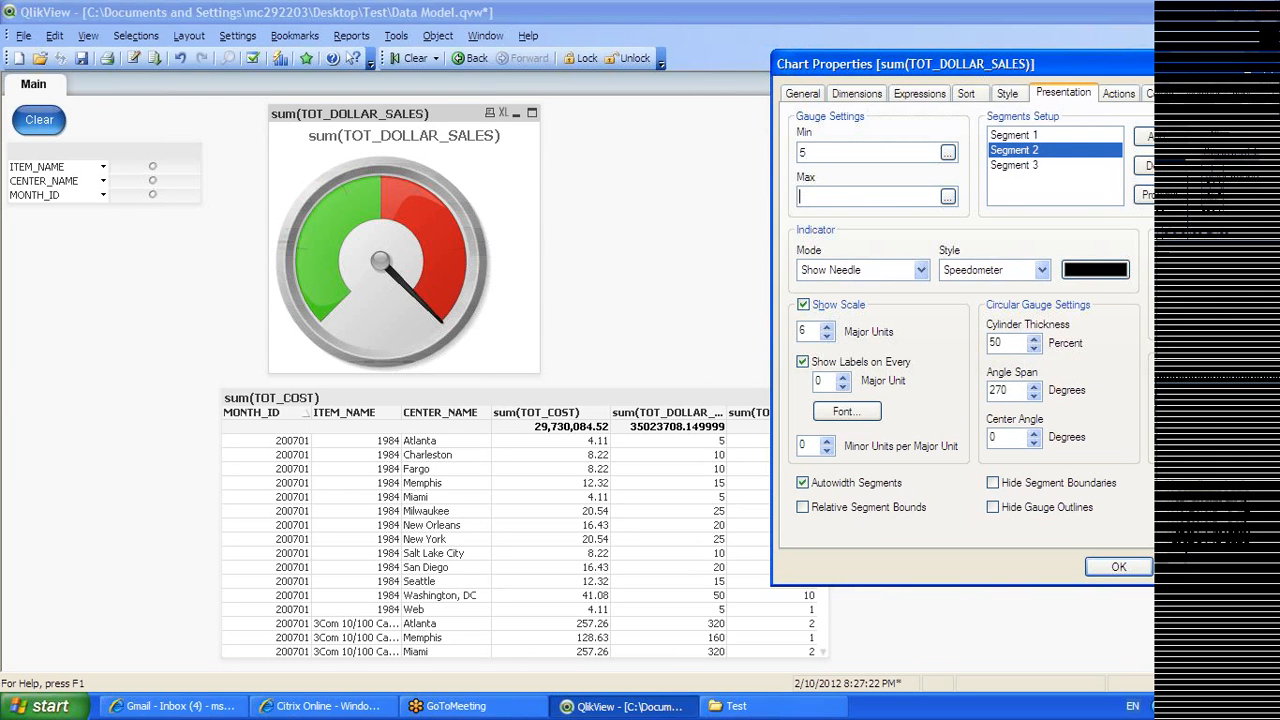
left_click(1022, 170)
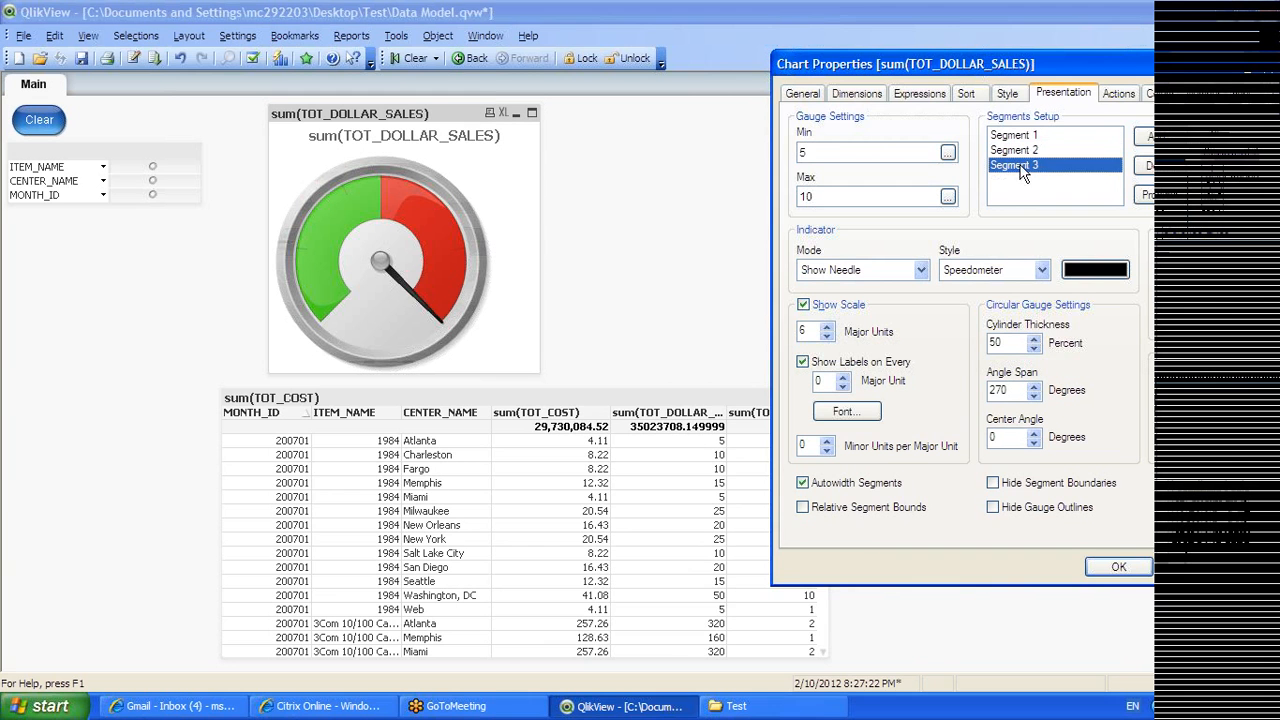
type("10")
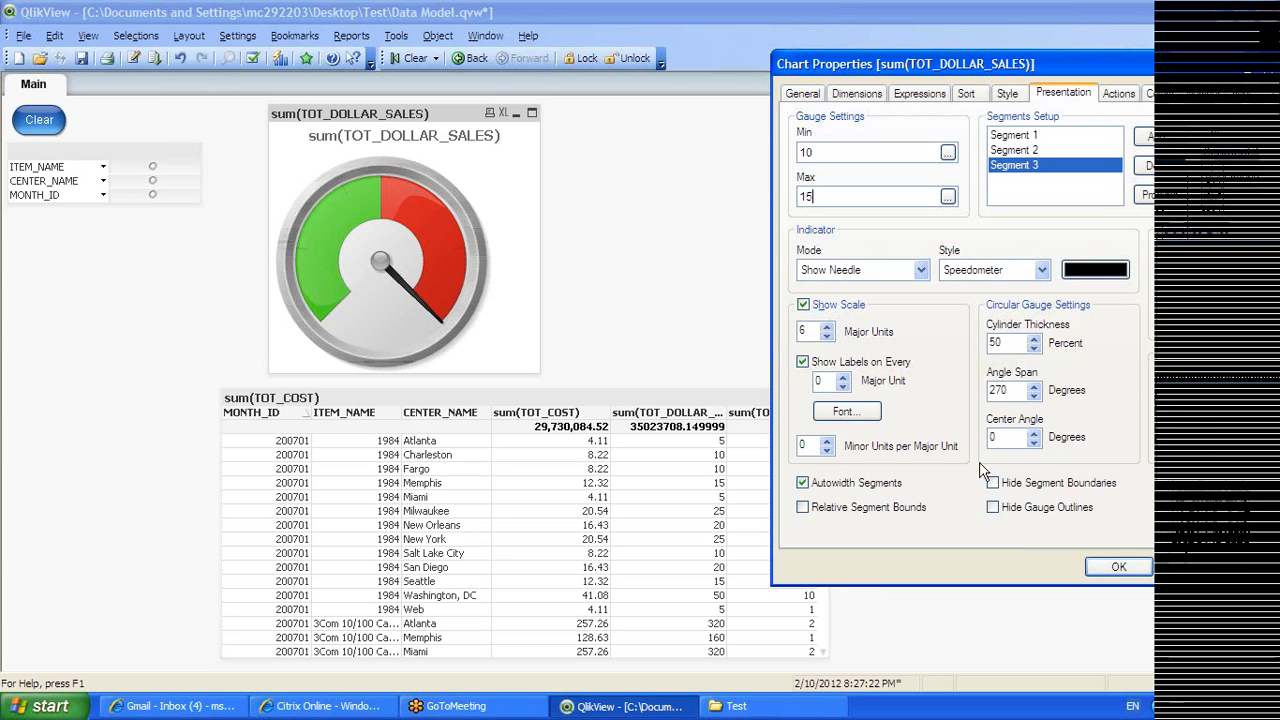
left_click(1258, 578)
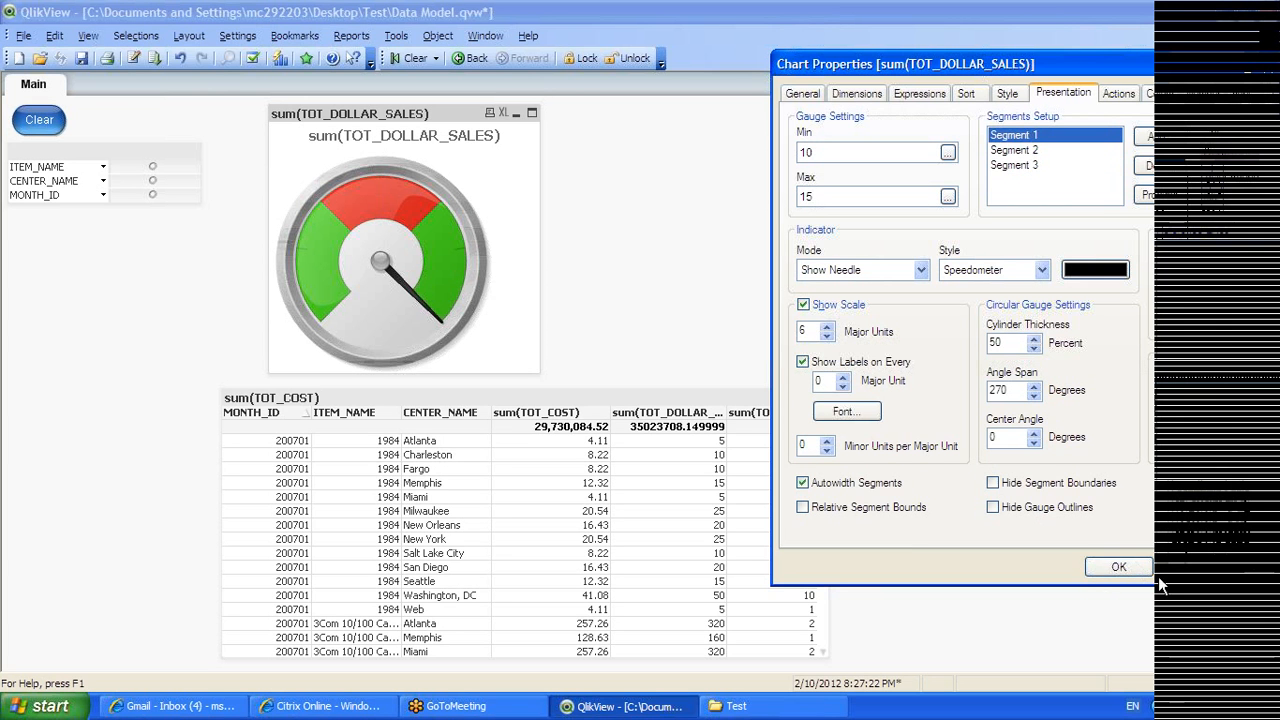
left_click(1118, 568)
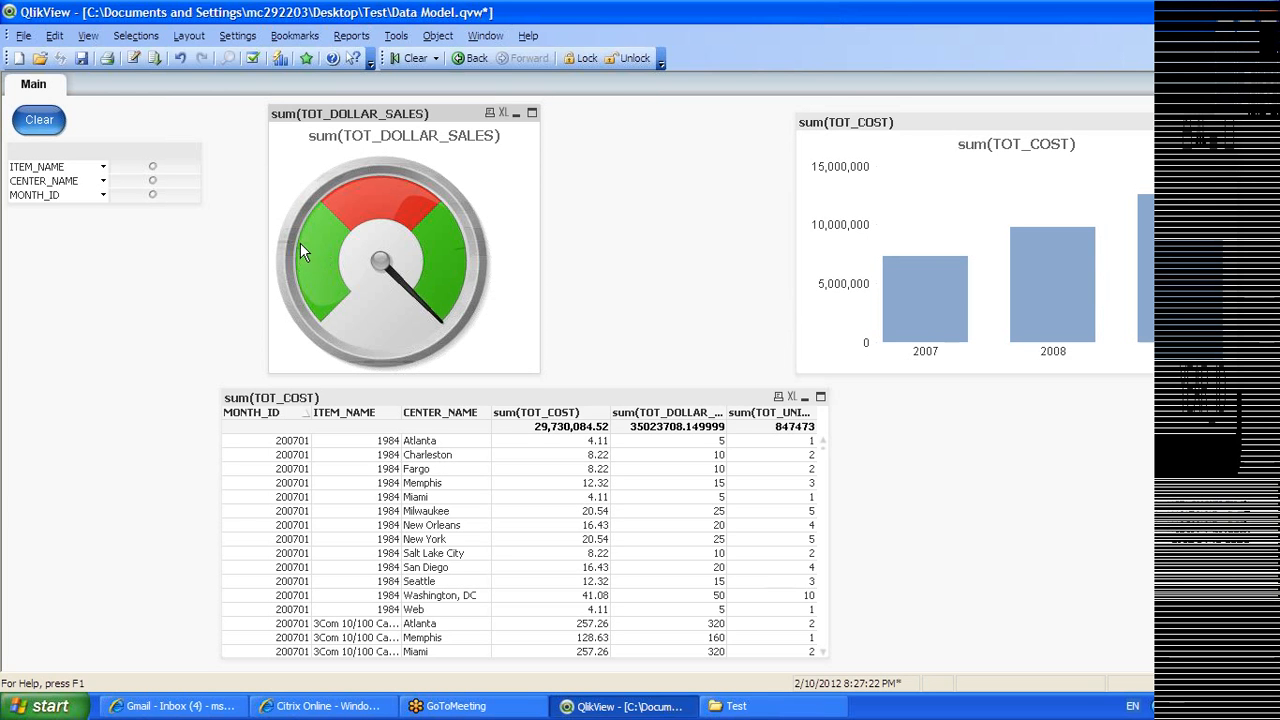
Open the sum(TOT_DOLLAR_SALES) gauge's presentation settings, move the dialog clear of the gauge, and view the needle's color options
right_click(342, 201)
left_click(380, 212)
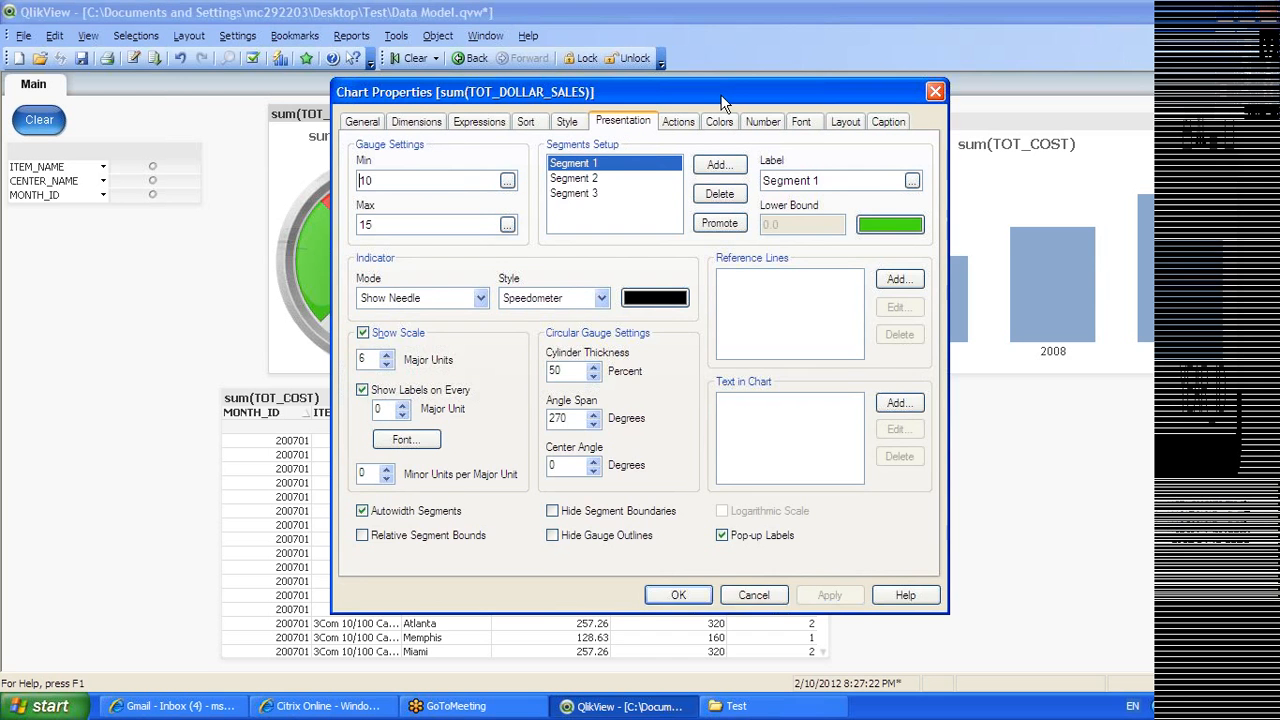
left_click_drag(721, 97, 751, 76)
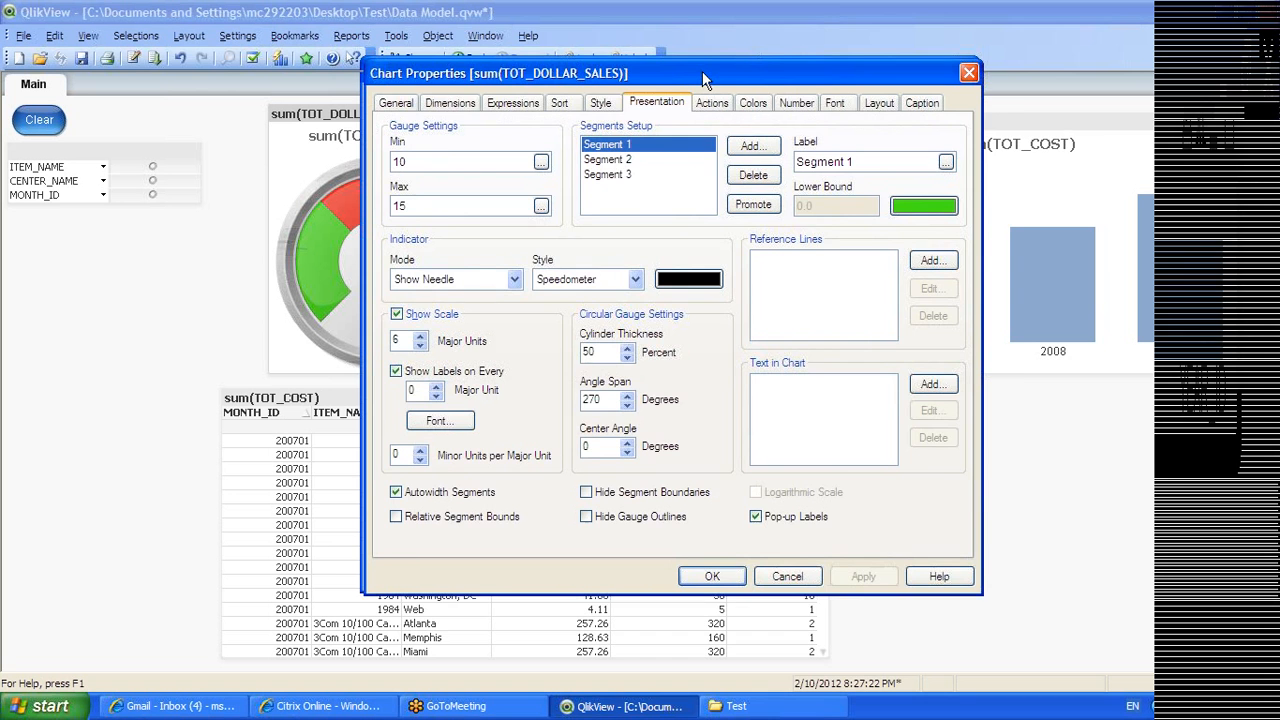
left_click_drag(702, 71, 874, 32)
left_click(863, 234)
left_click(631, 531)
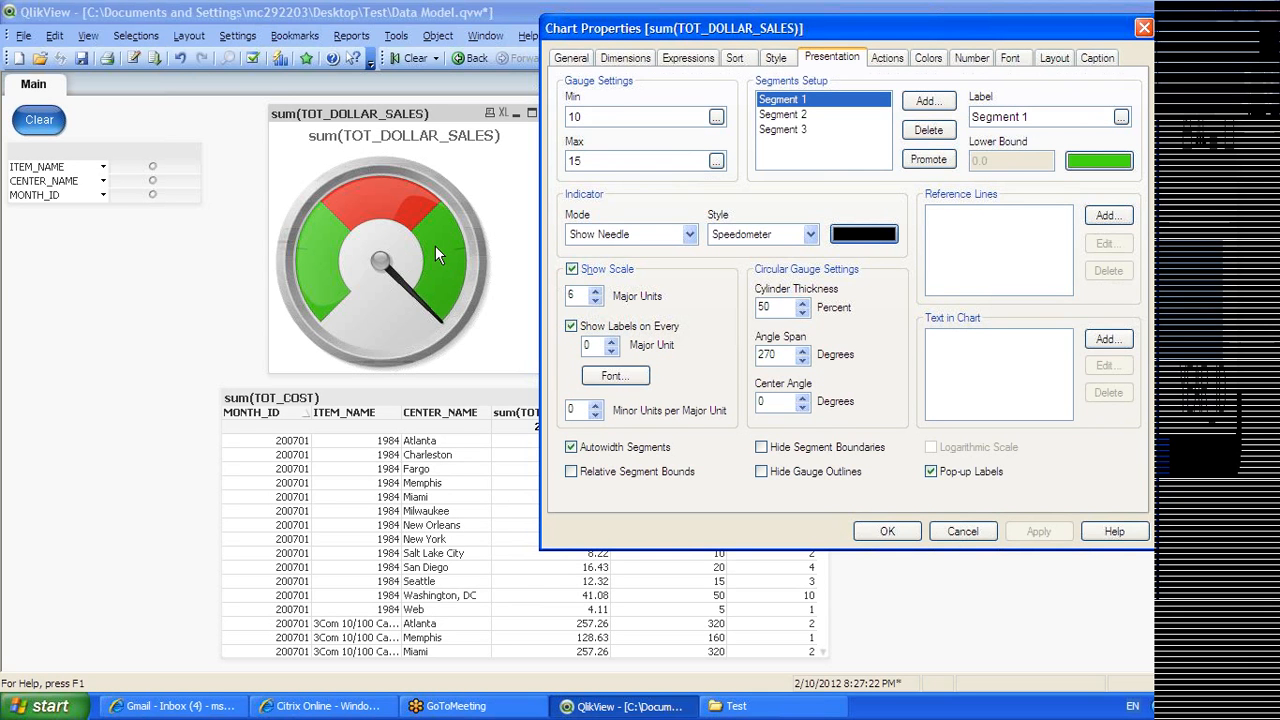
Set the gauge's minimum to 5 and maximum to 10 with Segment 1 selected, and confirm the changes
left_click(592, 117)
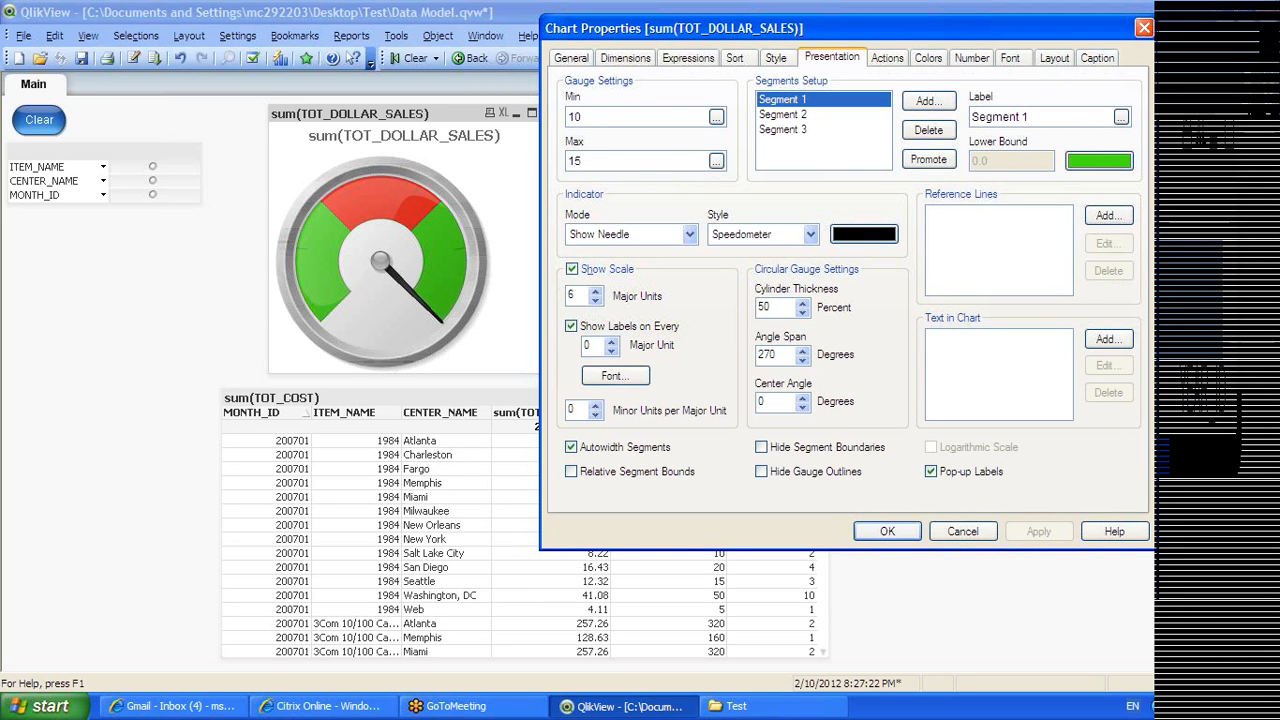
left_click_drag(583, 161, 566, 160)
left_click(594, 118)
key("BackSpace")
key("BackSpace")
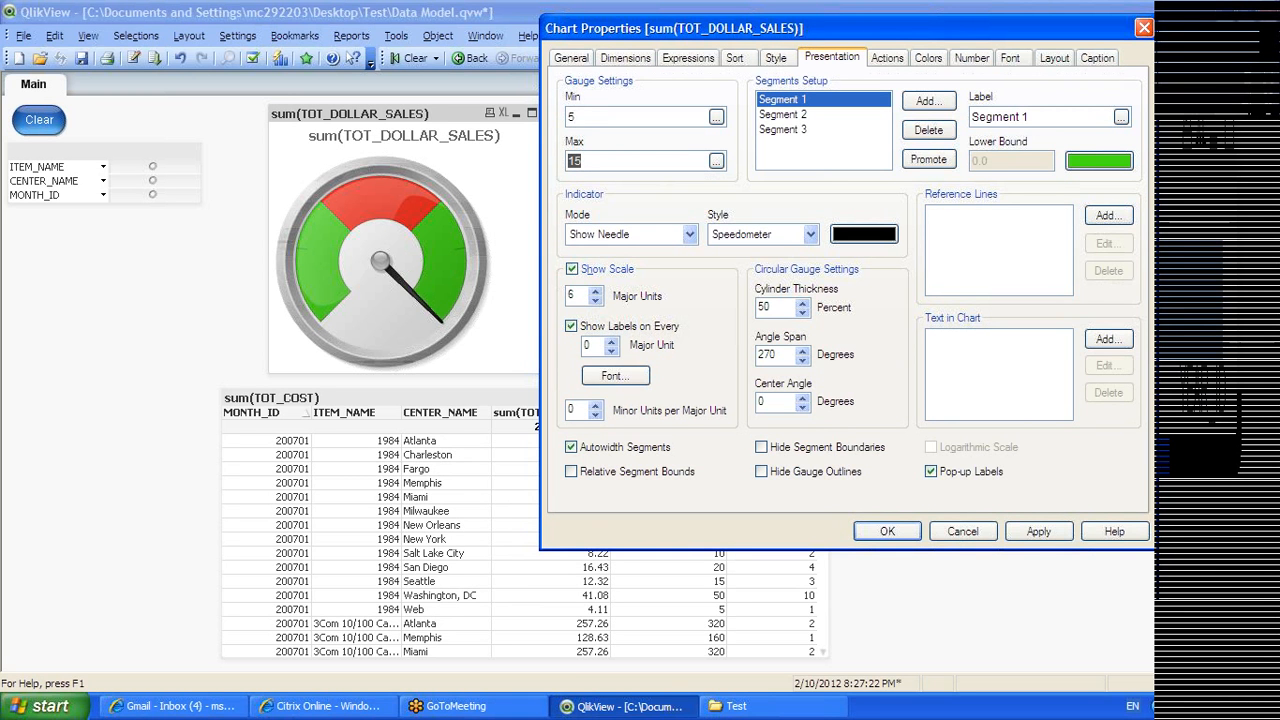
type("510")
key("BackSpace")
key("BackSpace")
key("BackSpace")
type("5")
key("Tab")
type("10")
left_click(1022, 532)
left_click(876, 532)
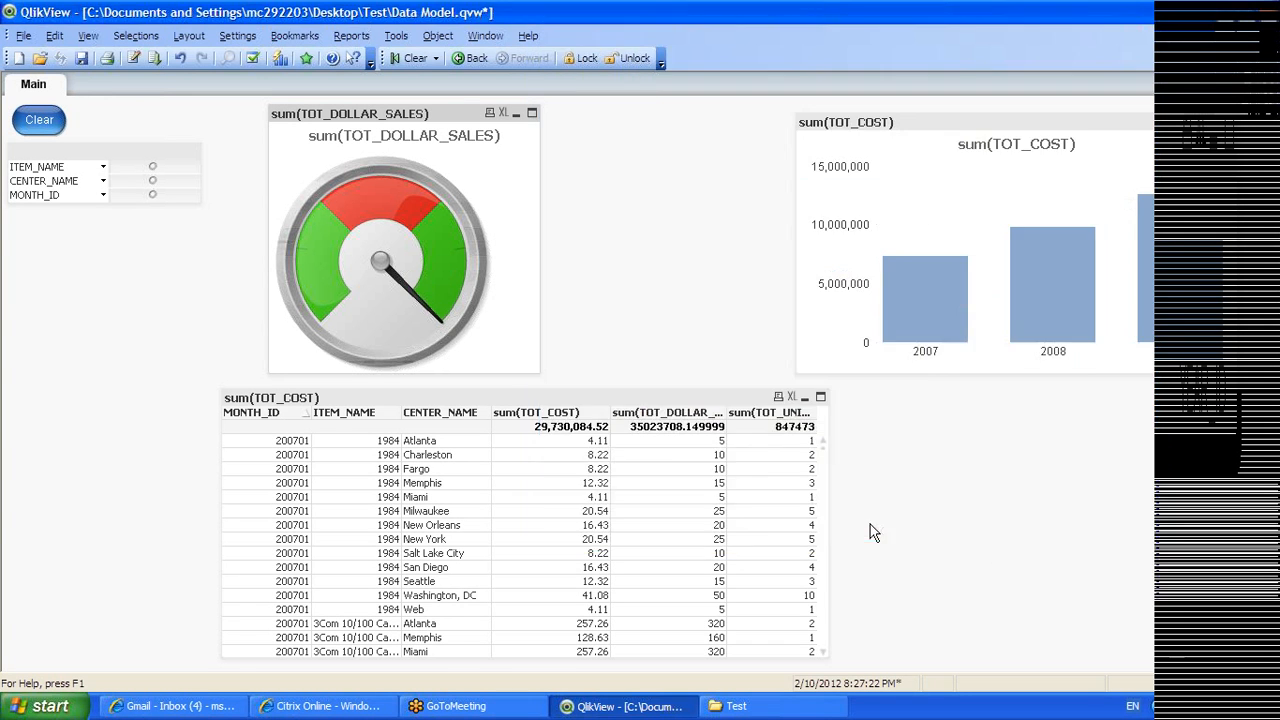
Reopen the sum(TOT_DOLLAR_SALES) gauge's presentation settings and compare the settings of Segments 1, 2 and 3
right_click(418, 122)
left_click(460, 127)
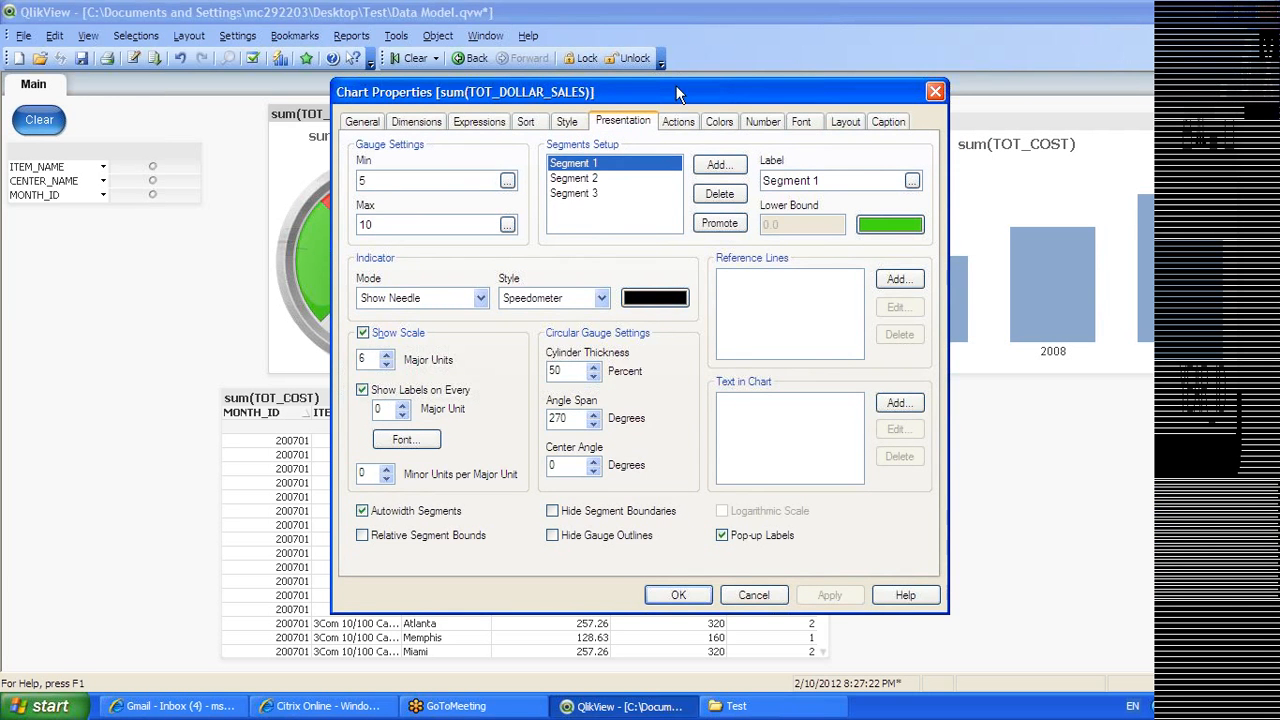
left_click_drag(676, 97, 885, 21)
left_click(779, 117)
left_click(781, 131)
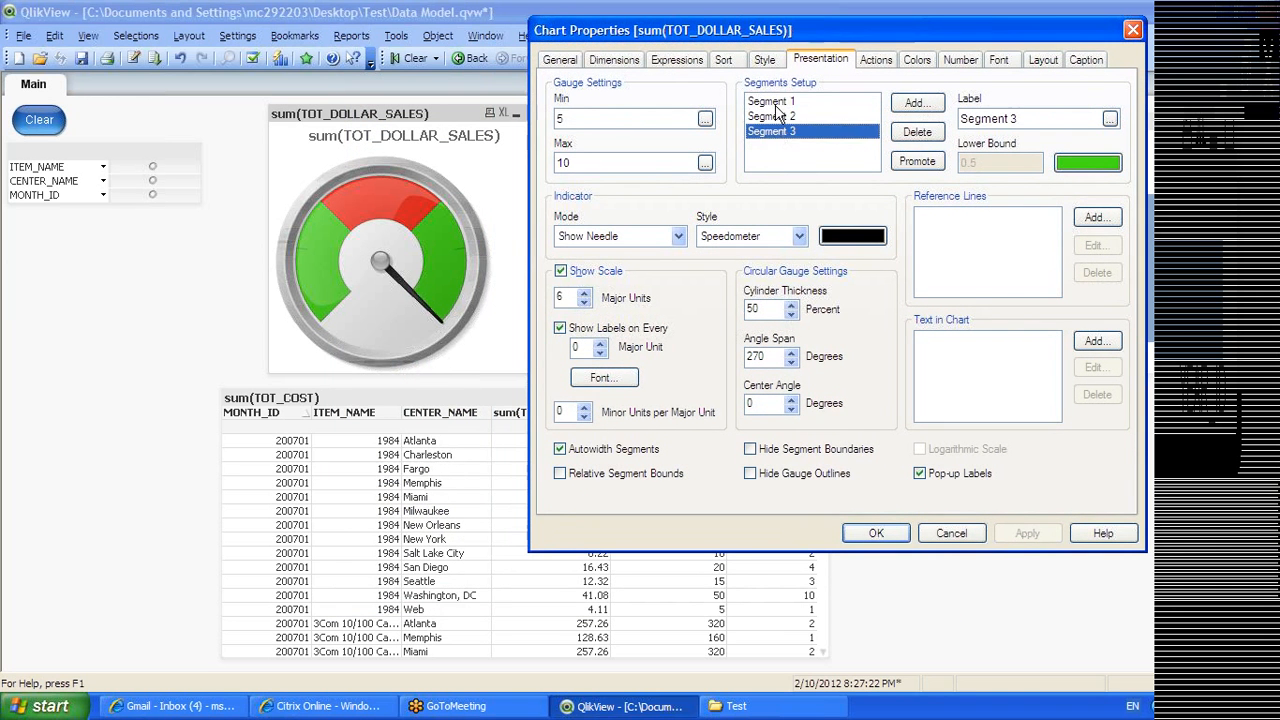
left_click(776, 103)
left_click(779, 117)
left_click(781, 131)
Set Segment 1's color to solid yellow and apply it to the gauge
left_click(778, 103)
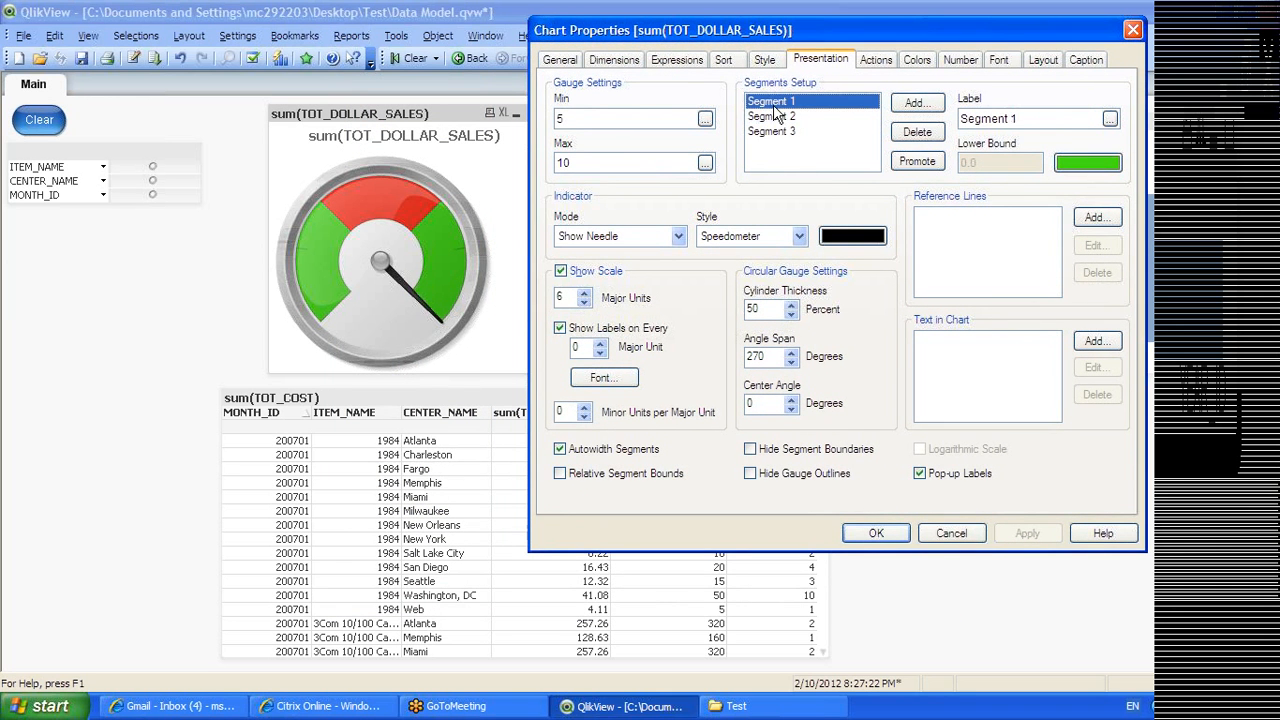
left_click(1088, 163)
left_click(760, 206)
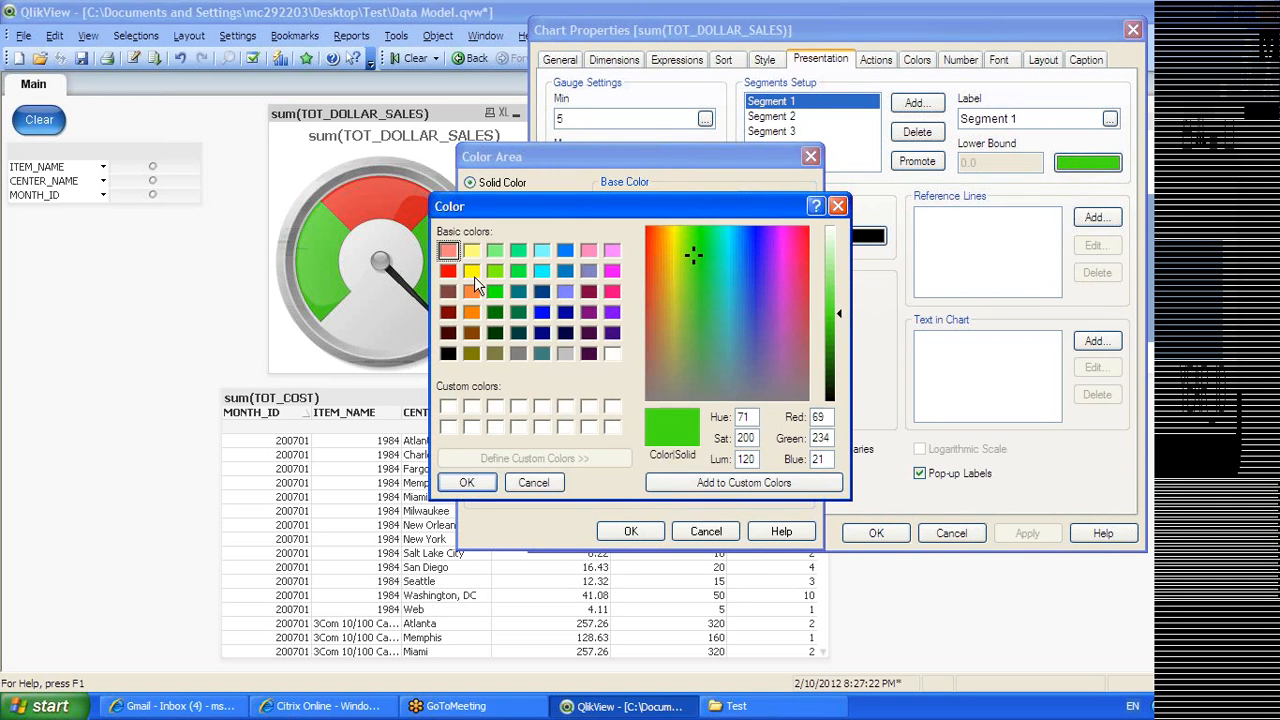
left_click(472, 271)
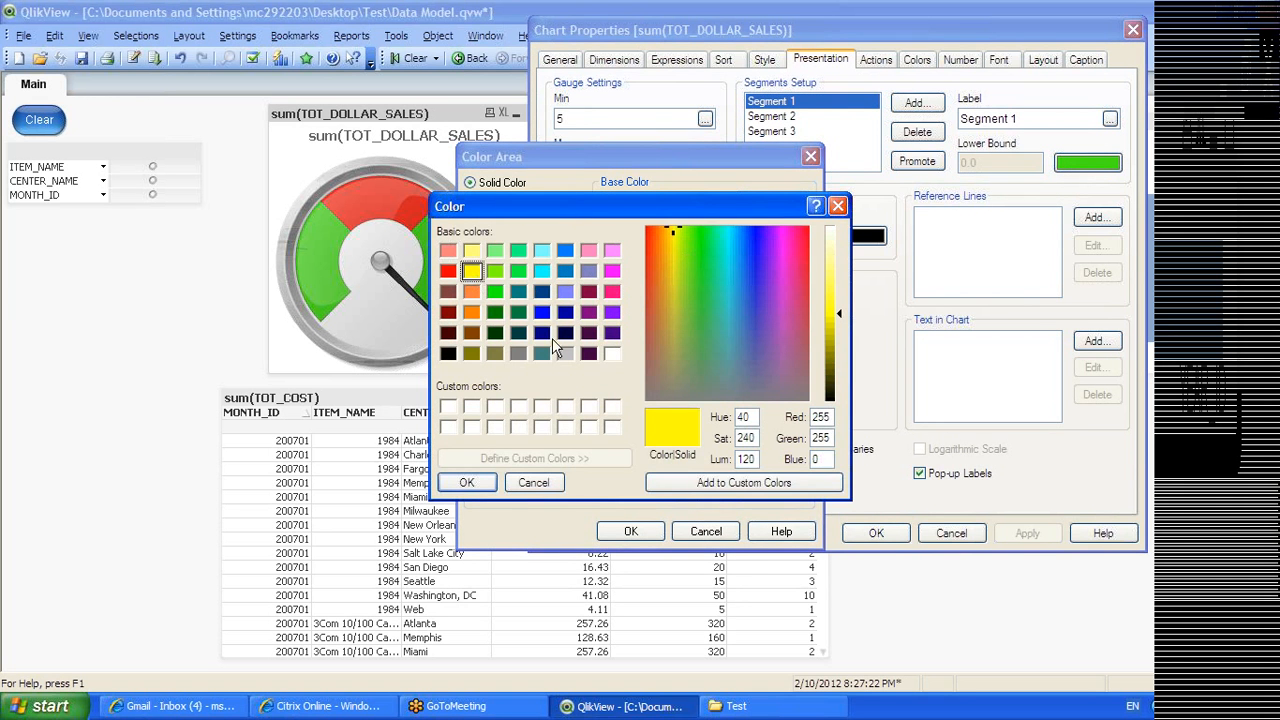
left_click(491, 483)
left_click(631, 531)
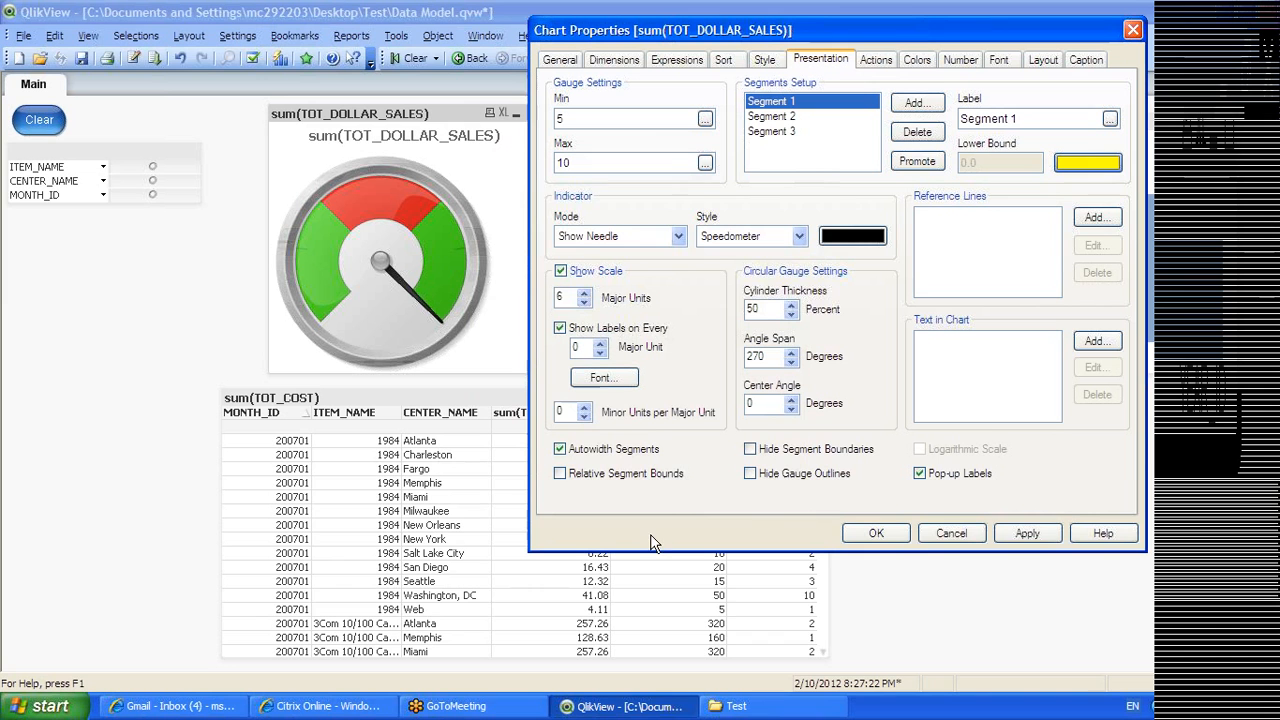
left_click(1030, 533)
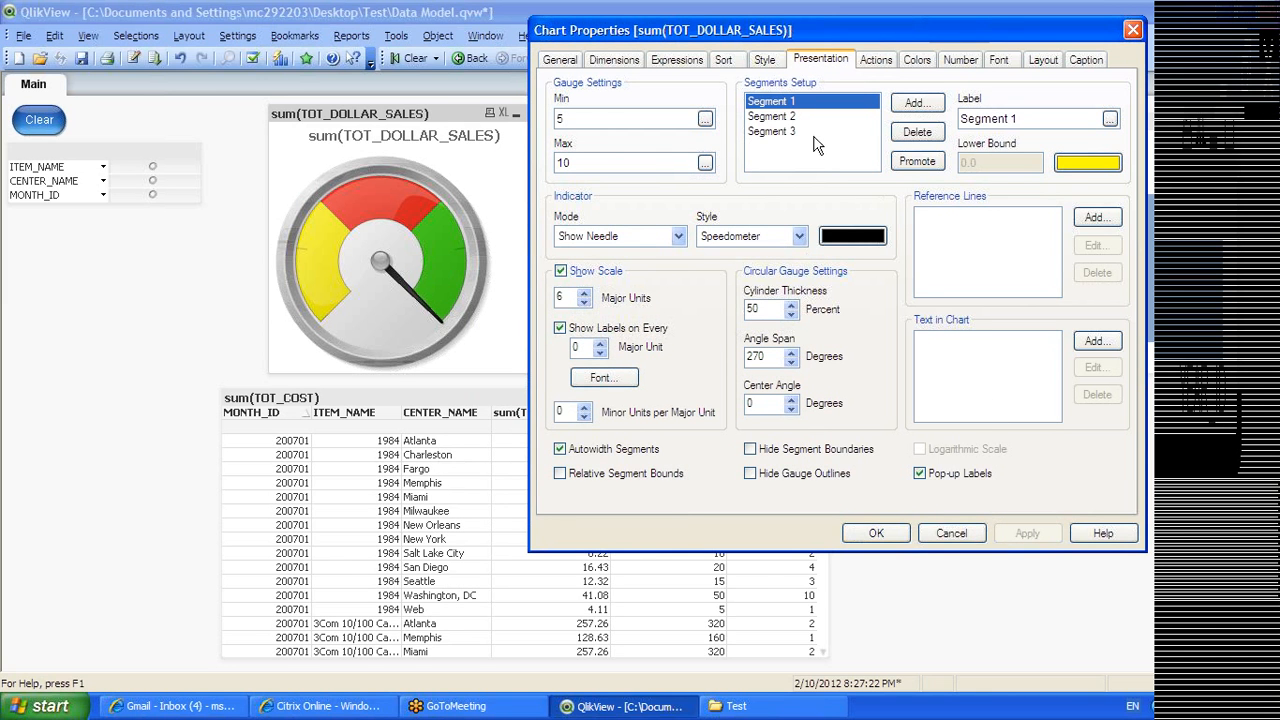
Delete two of the gauge's segments, keeping only the yellow Segment 1, and confirm the changes
left_click(916, 134)
left_click(916, 136)
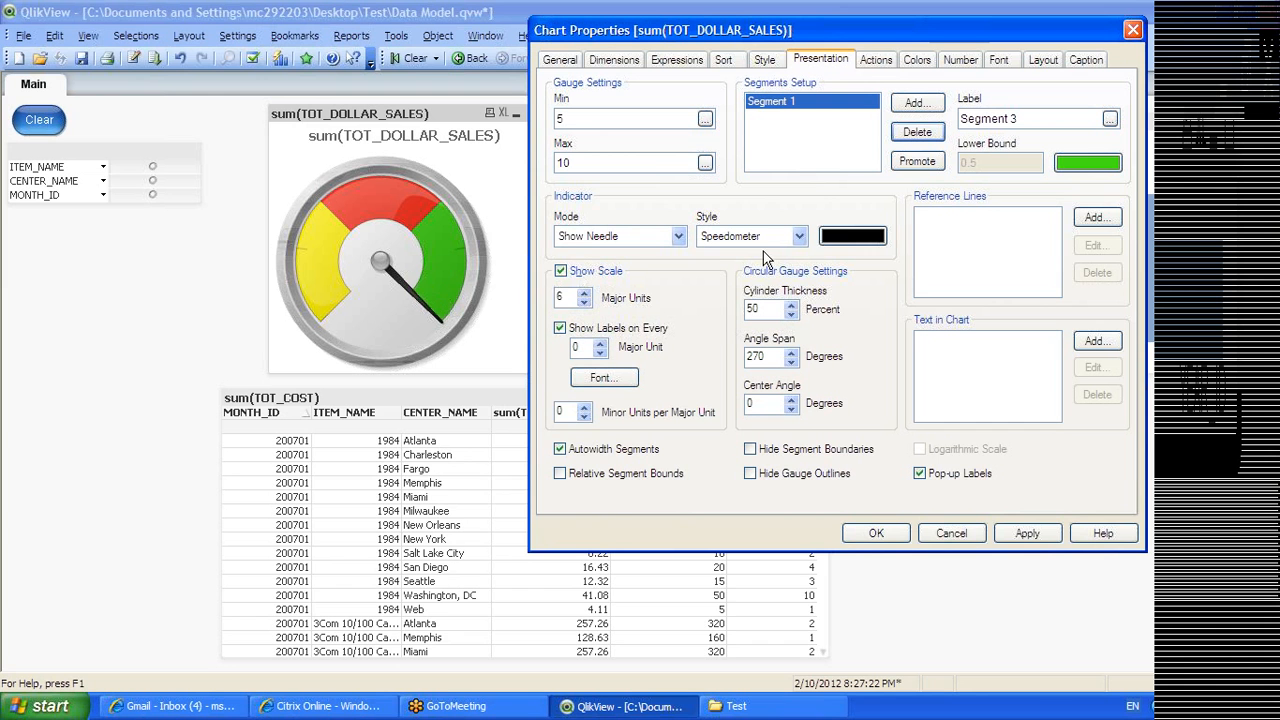
left_click(1030, 535)
left_click(888, 533)
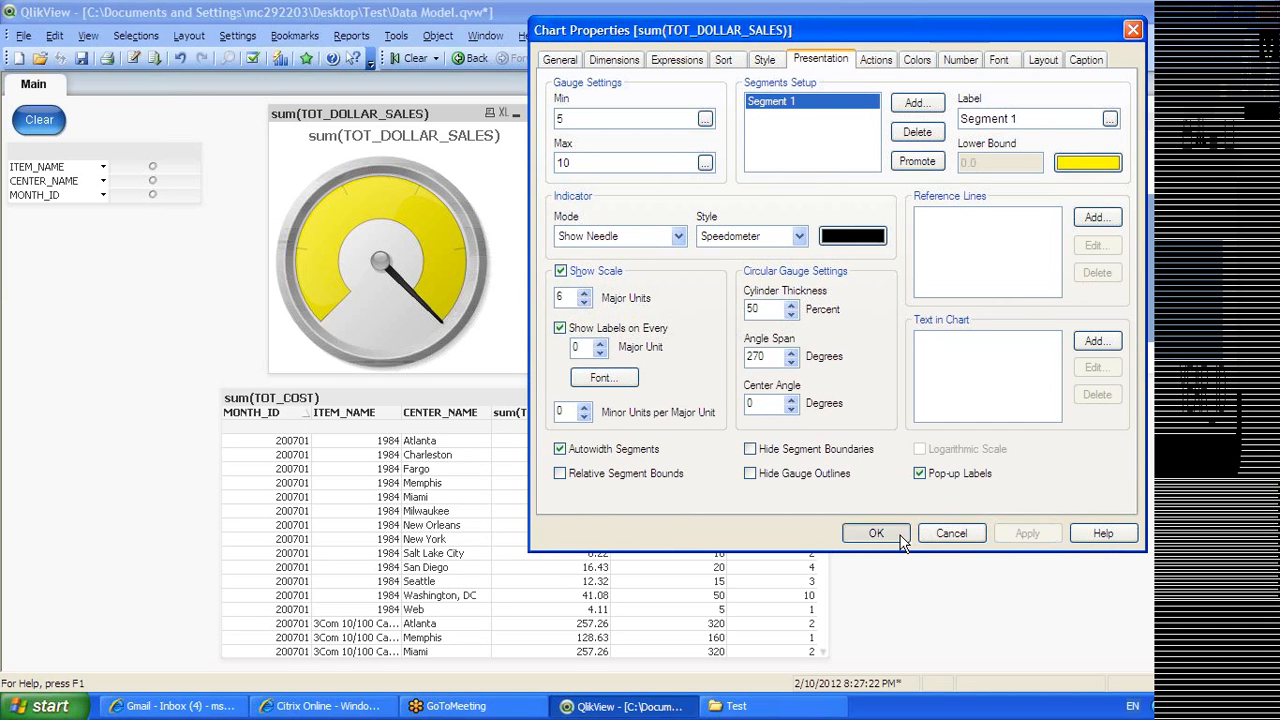
Reopen the gauge's presentation settings beside the gauge and review the available indicator modes and styles
right_click(437, 253)
left_click(468, 256)
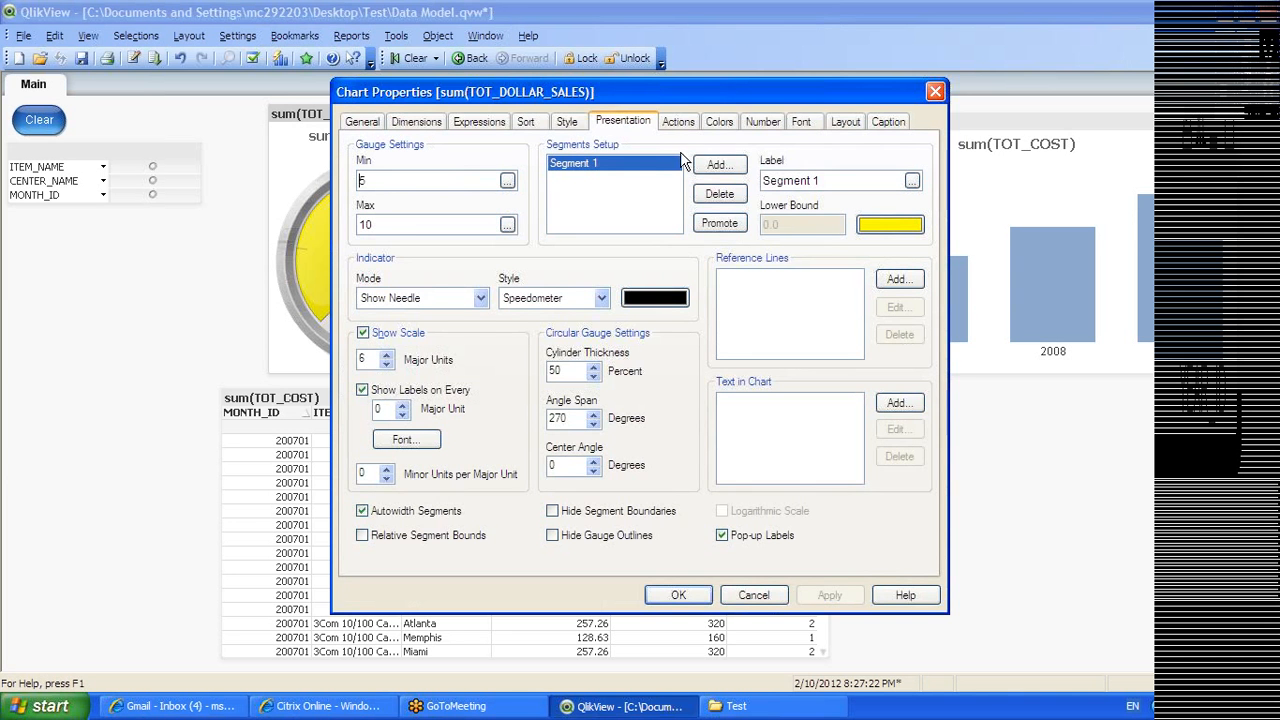
left_click_drag(727, 97, 911, 83)
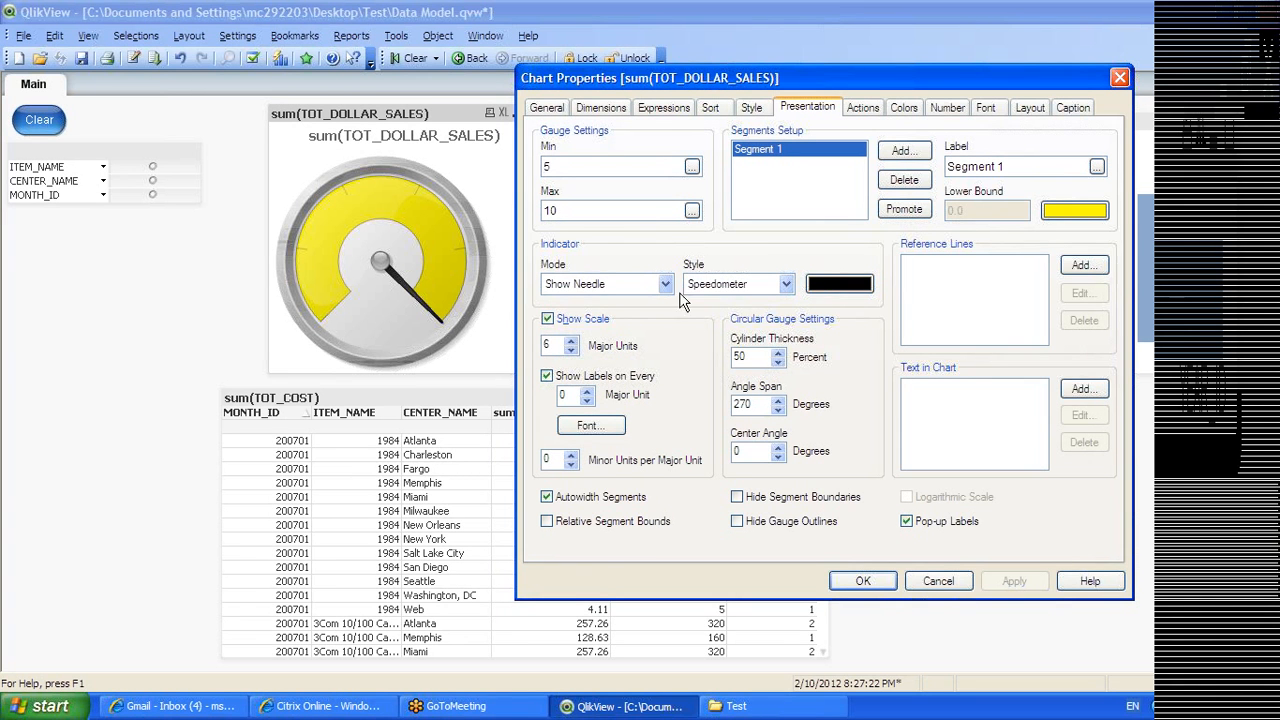
left_click(632, 285)
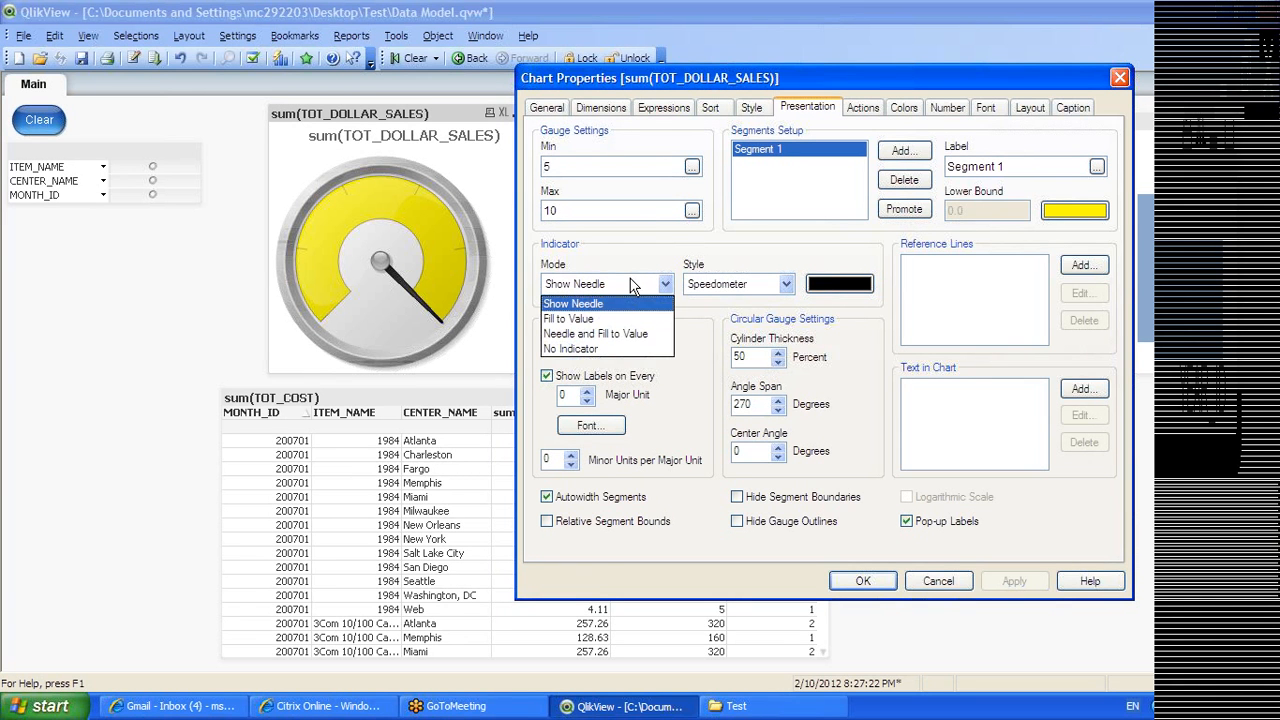
left_click(742, 232)
left_click(740, 284)
left_click(740, 280)
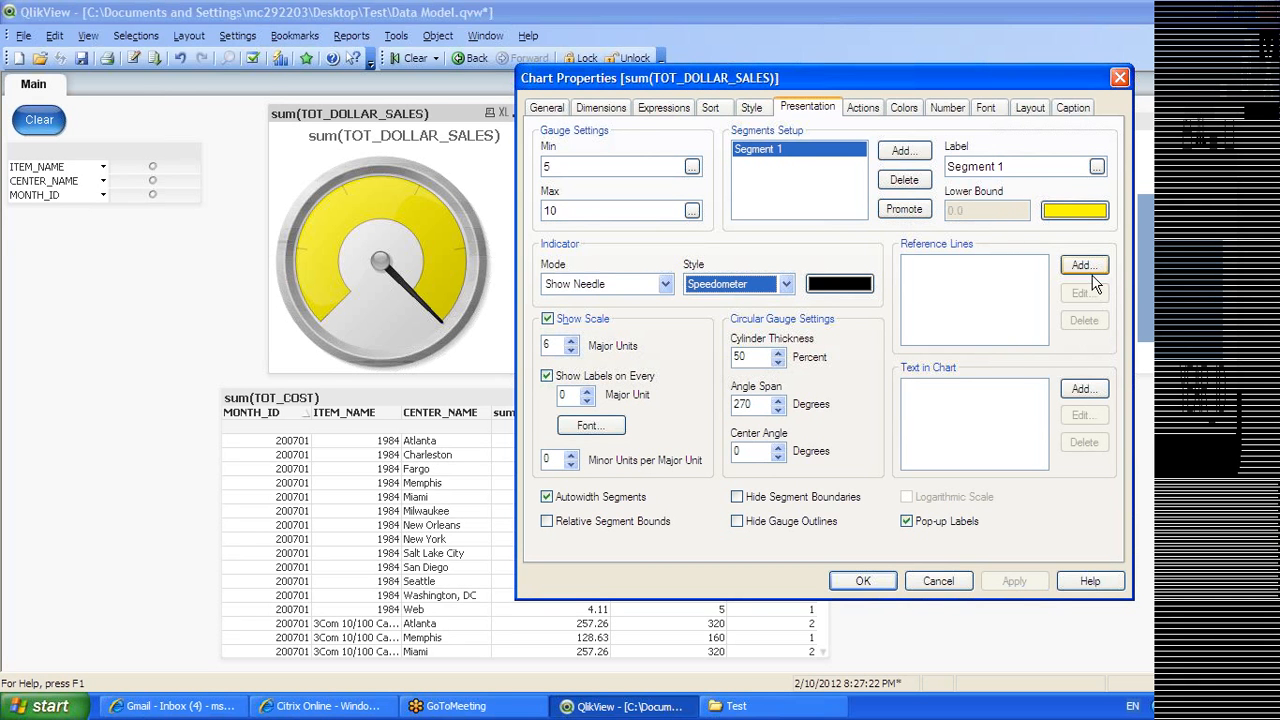
Review the gauge's color, number, font, layout, caption, general, dimension, expression, sort and style settings
left_click(856, 107)
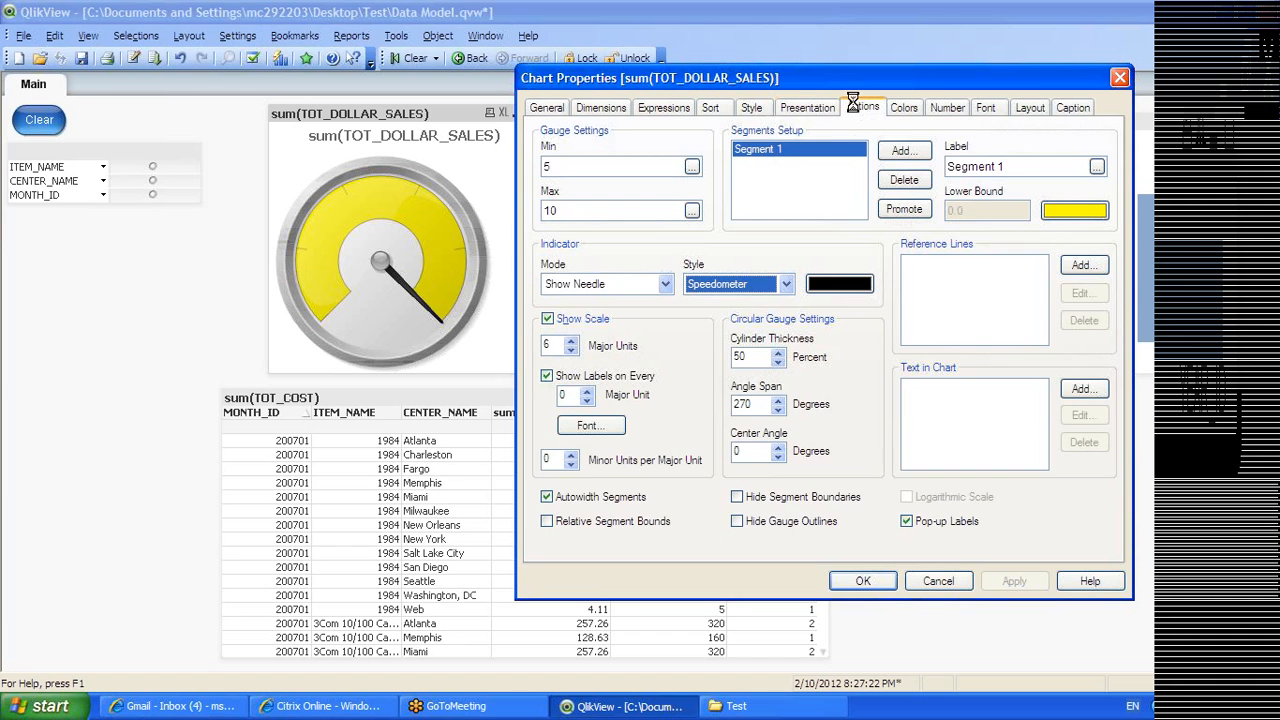
left_click(892, 110)
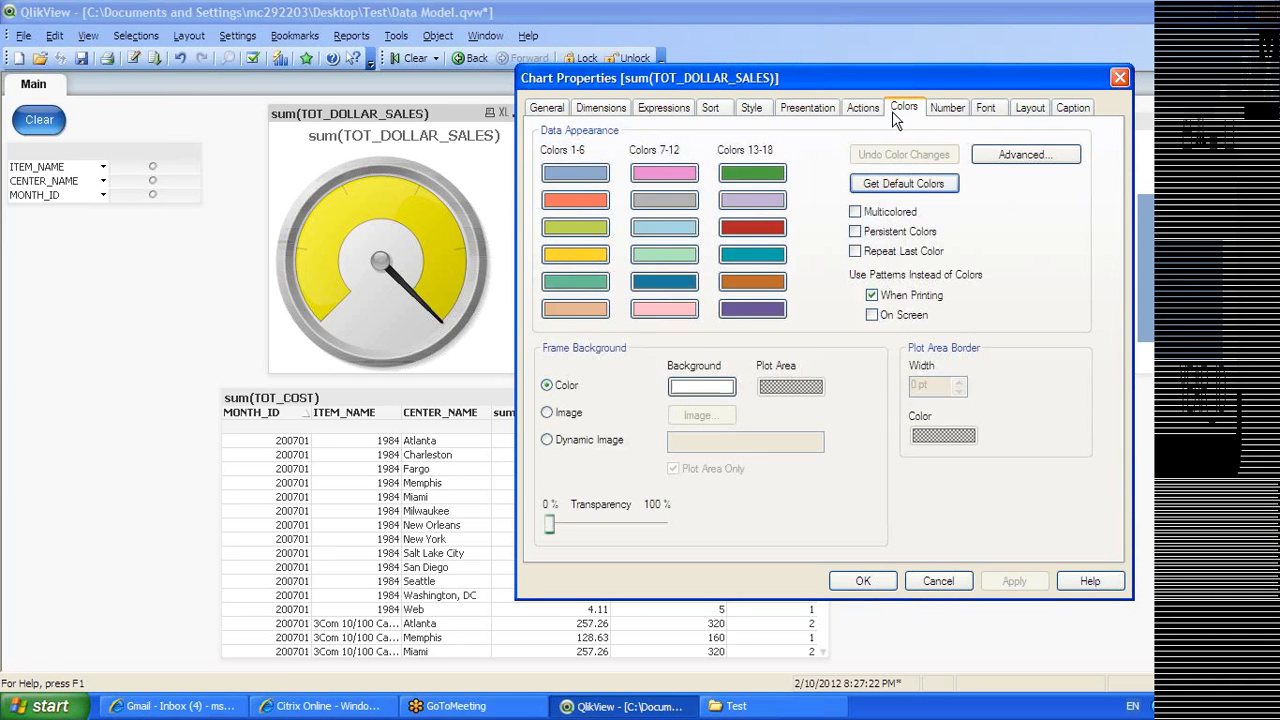
left_click(947, 107)
left_click(986, 108)
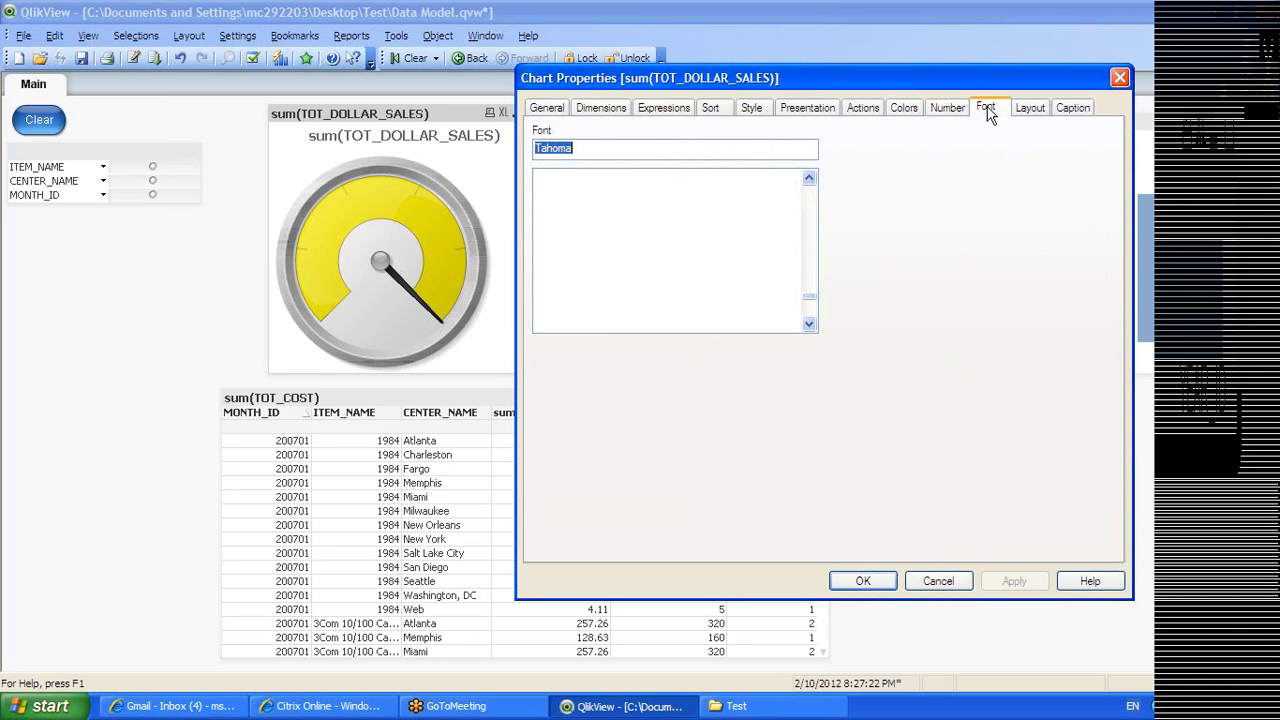
left_click(1030, 108)
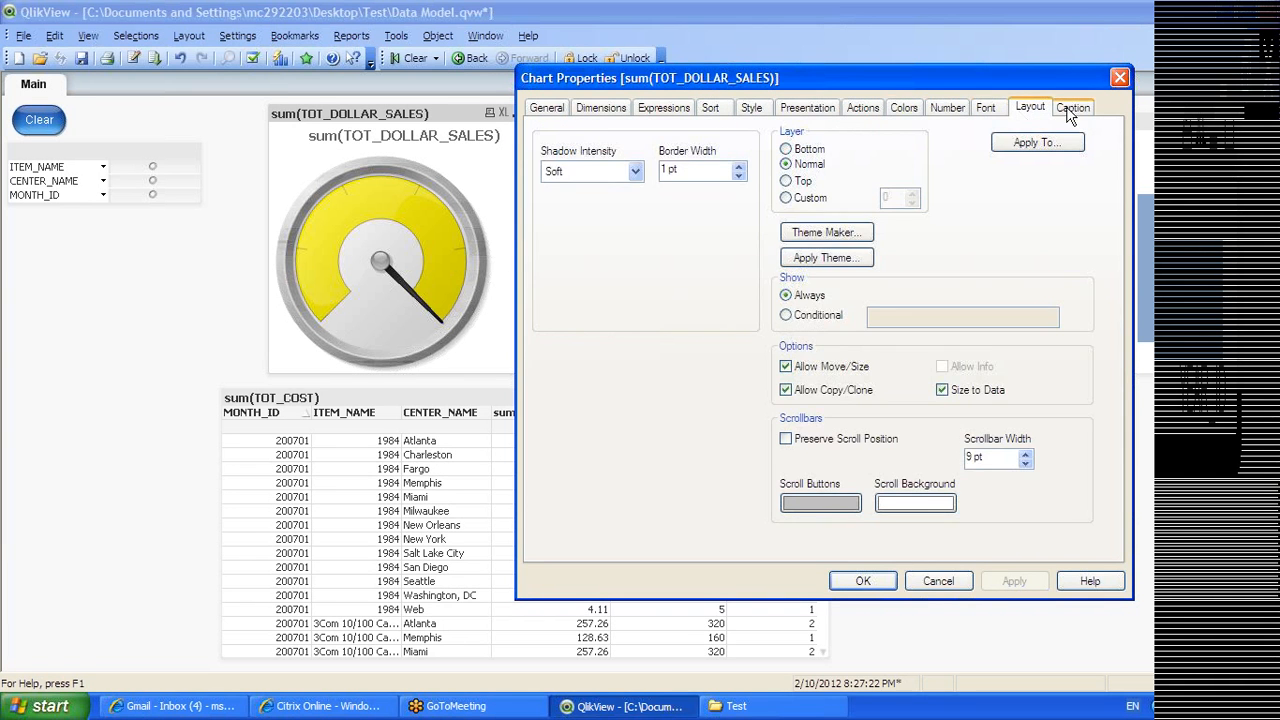
left_click(1068, 110)
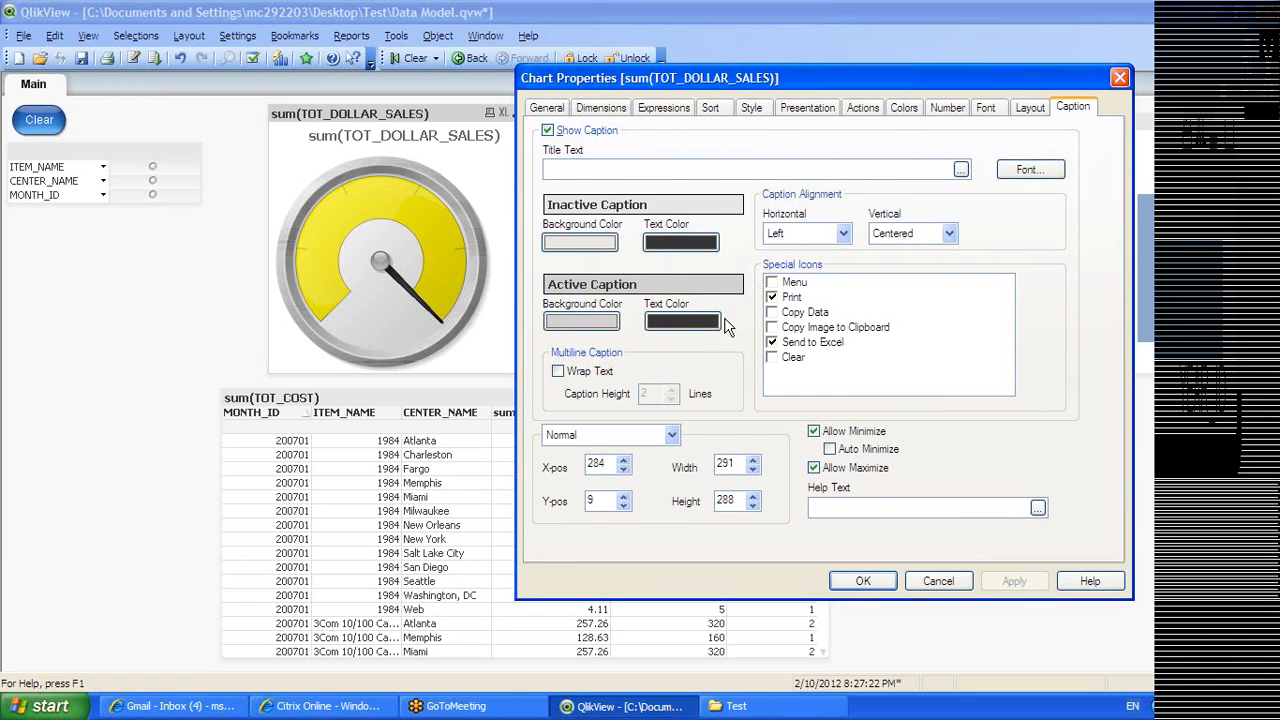
left_click(546, 108)
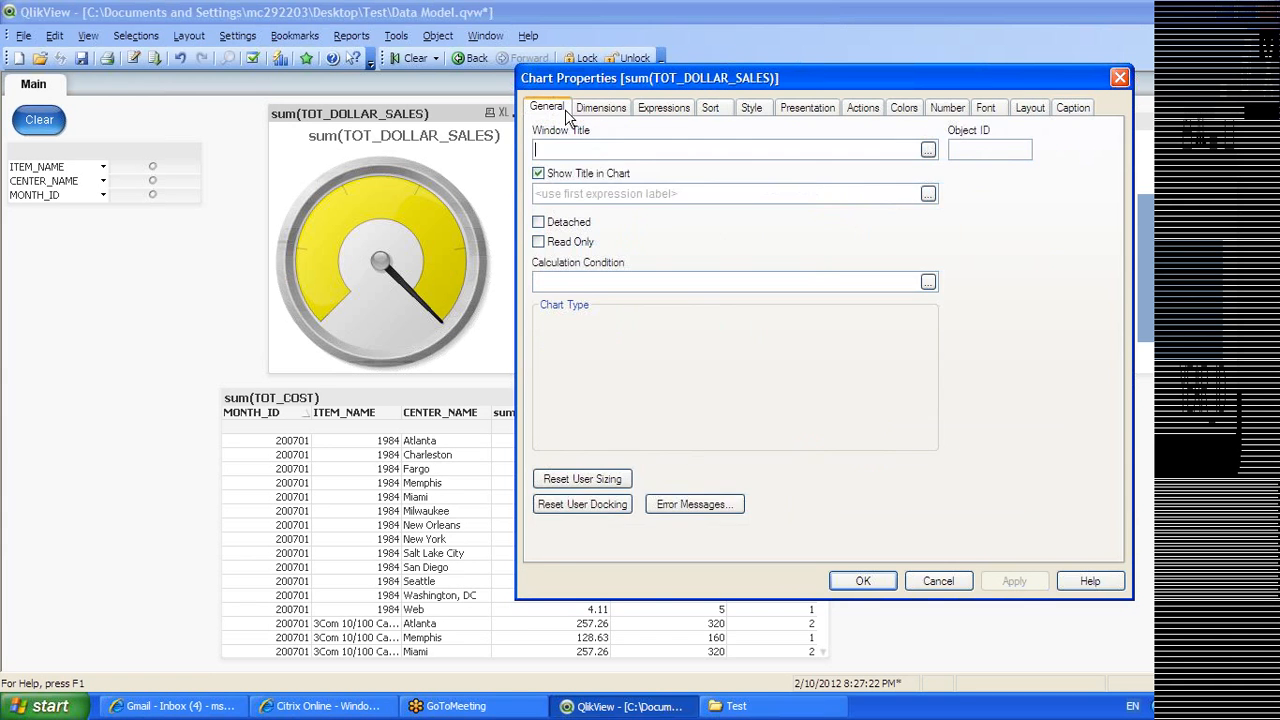
left_click(600, 108)
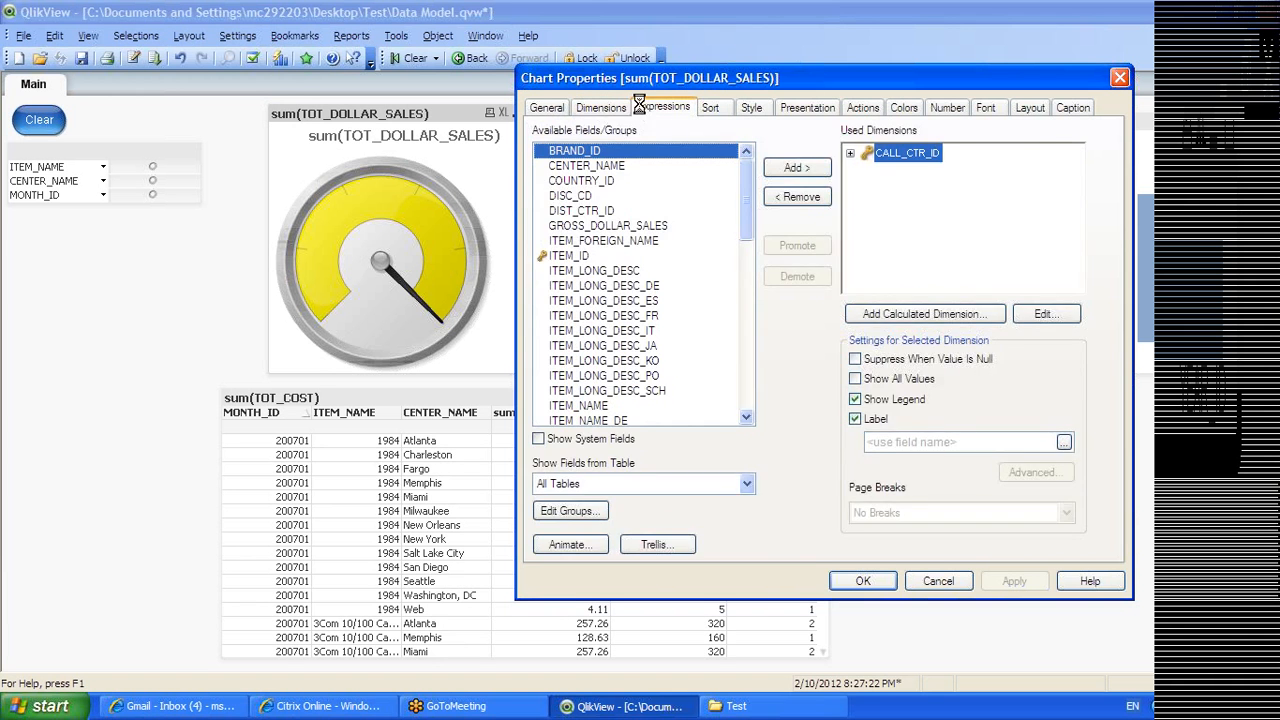
left_click(664, 108)
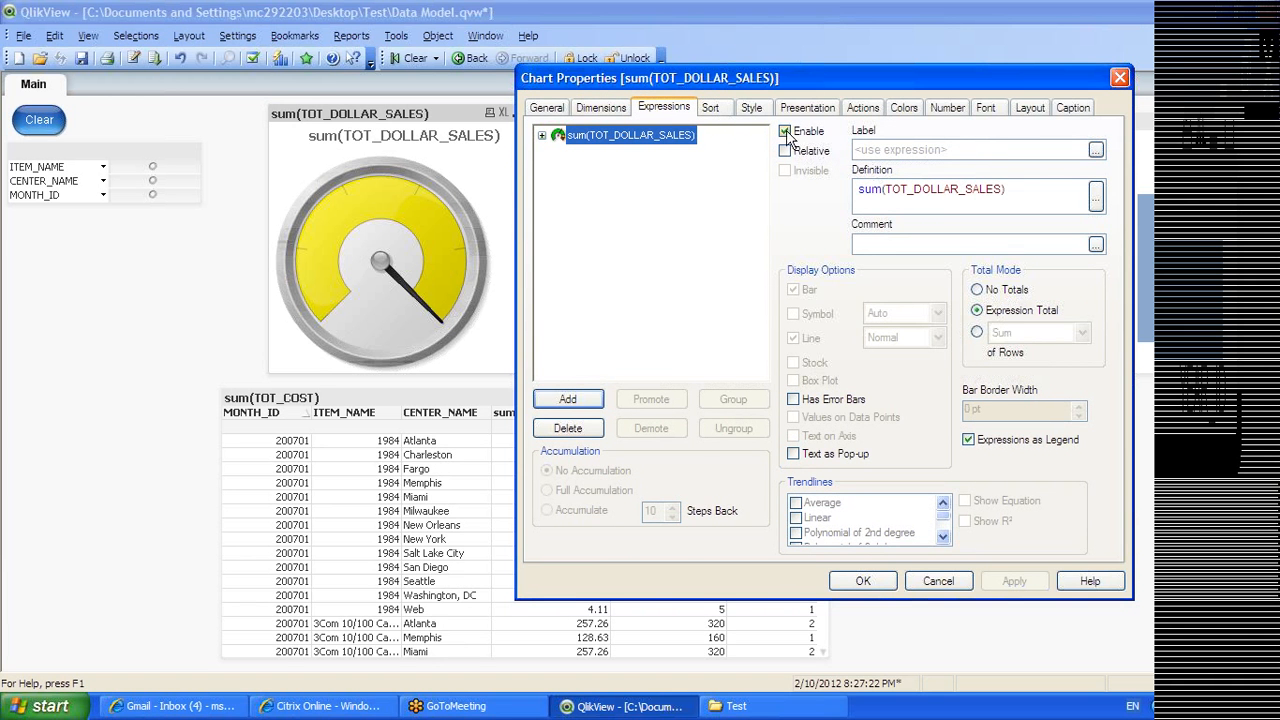
left_click(712, 108)
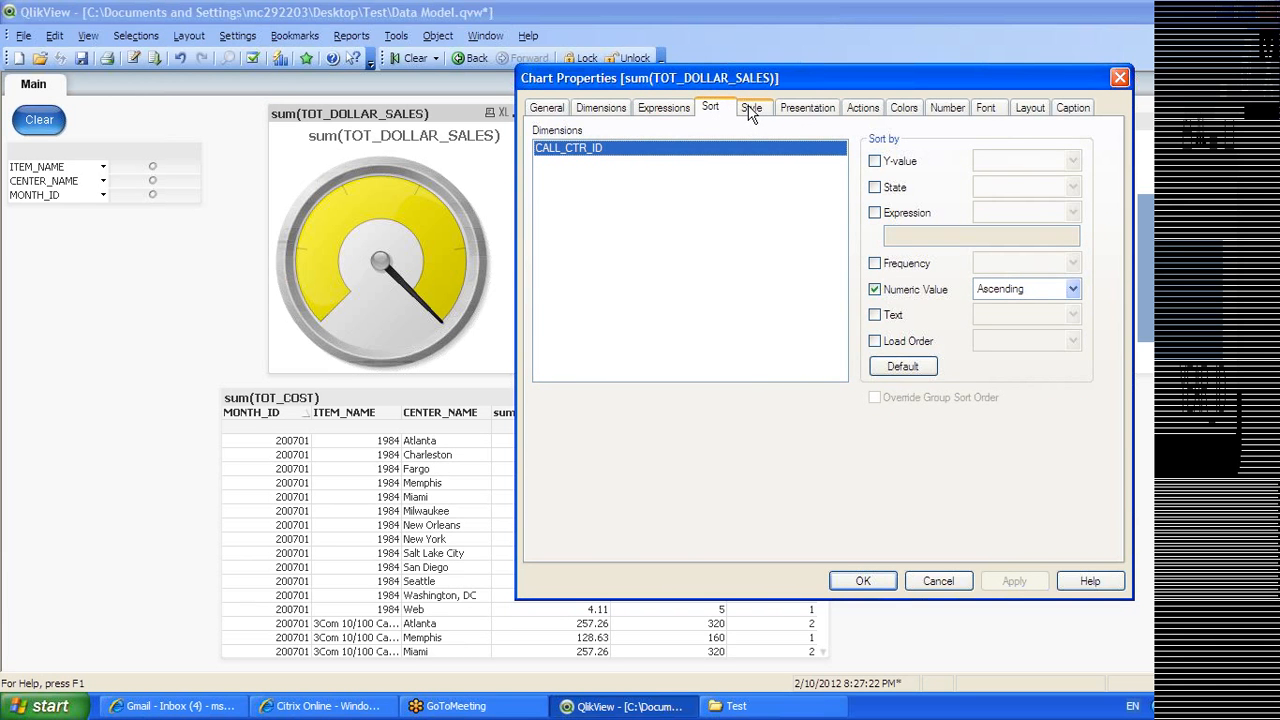
left_click(750, 108)
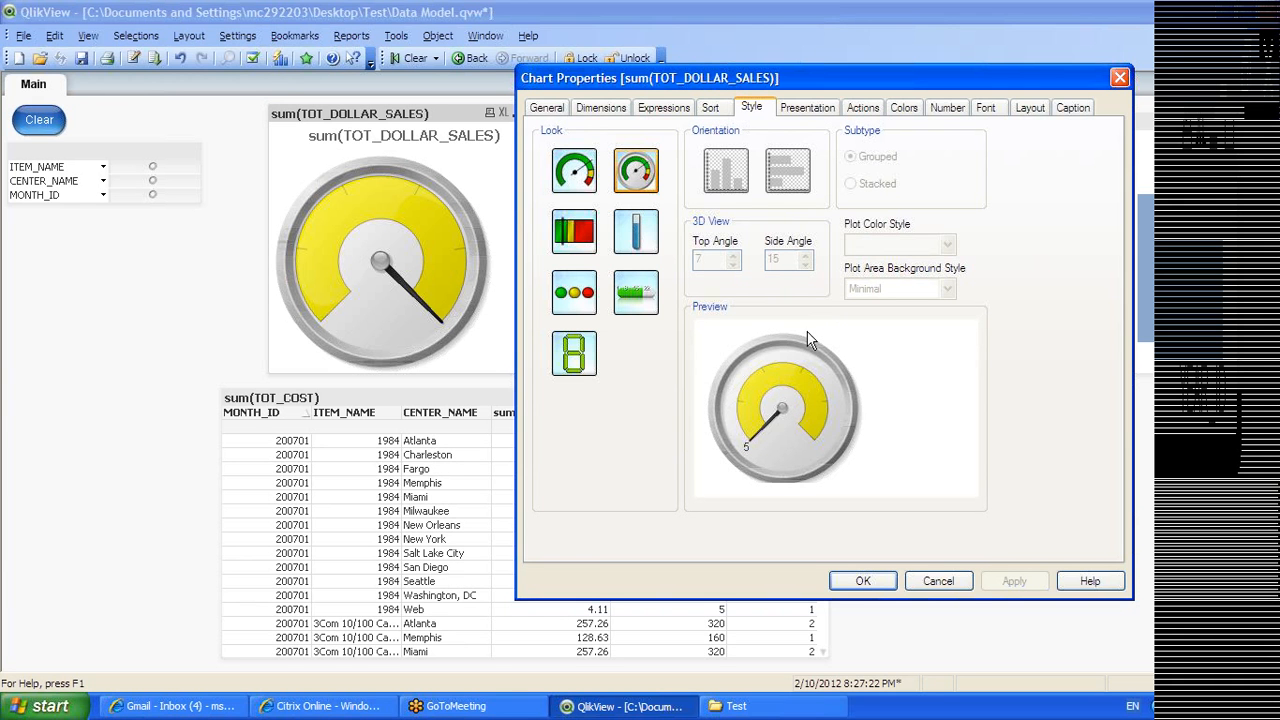
Return to the gauge's presentation settings and view Segment 1's label in the expression editor without changing it
left_click(817, 116)
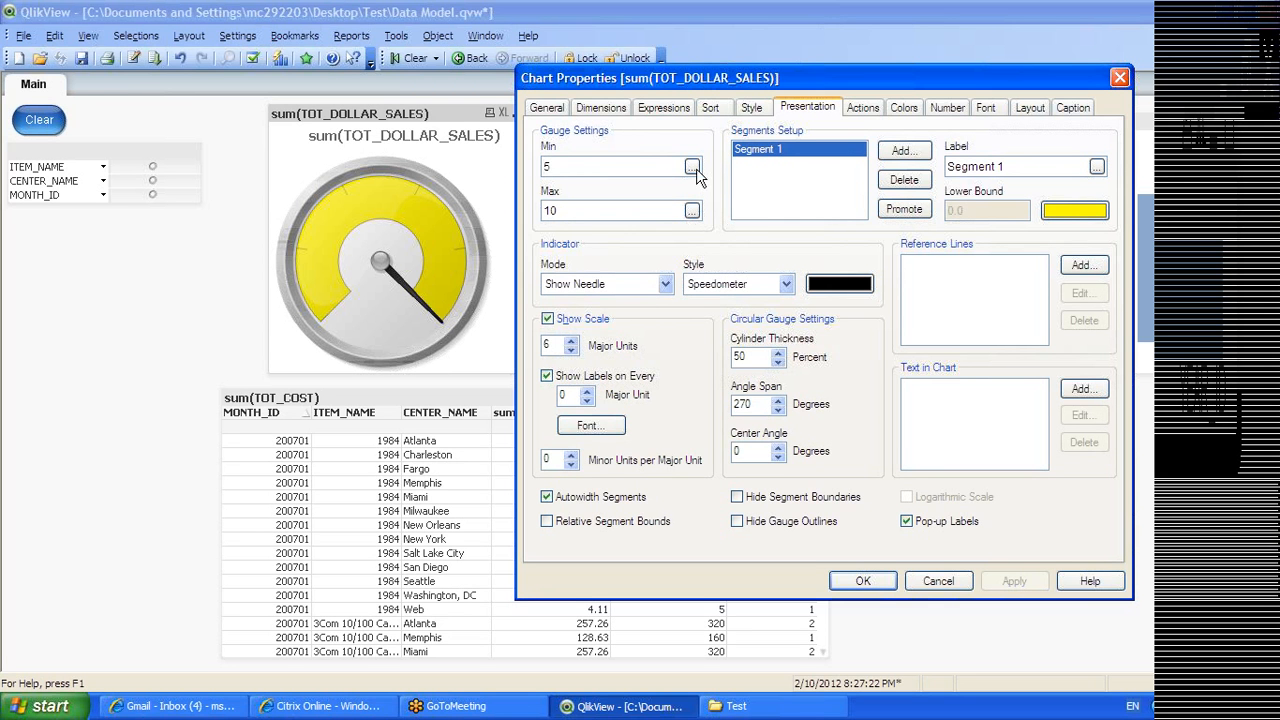
left_click(1097, 166)
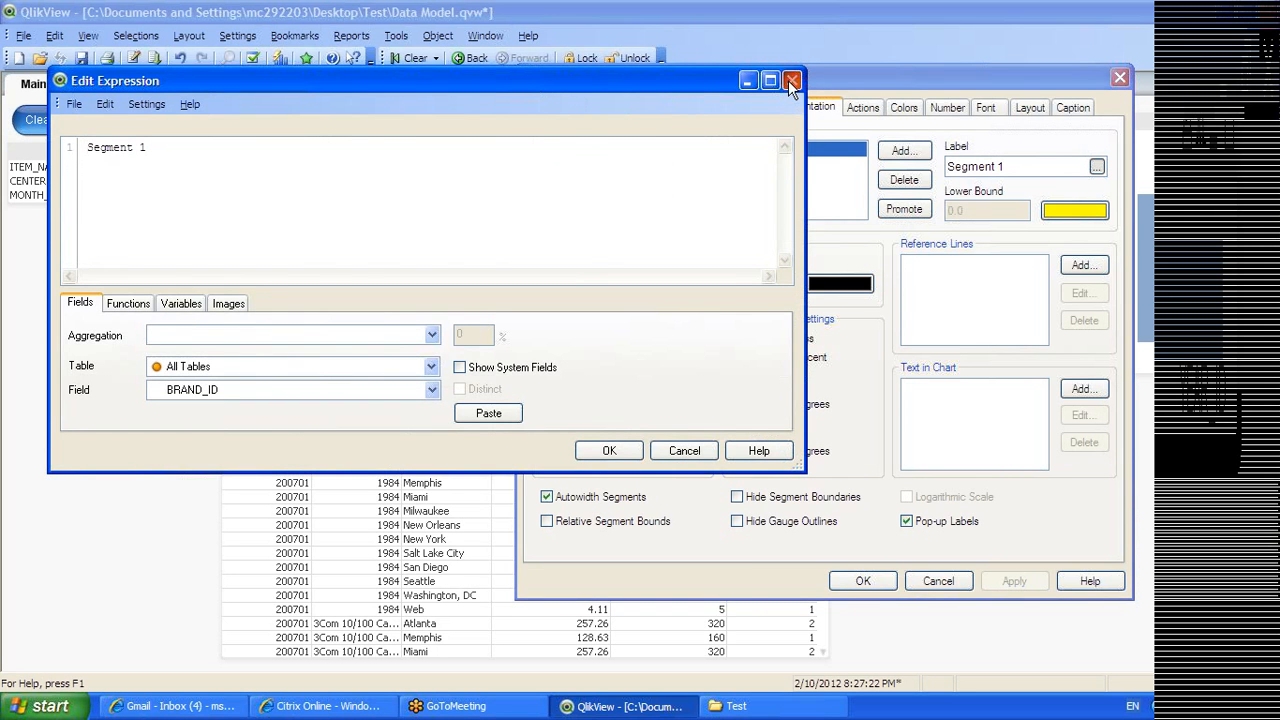
left_click(791, 80)
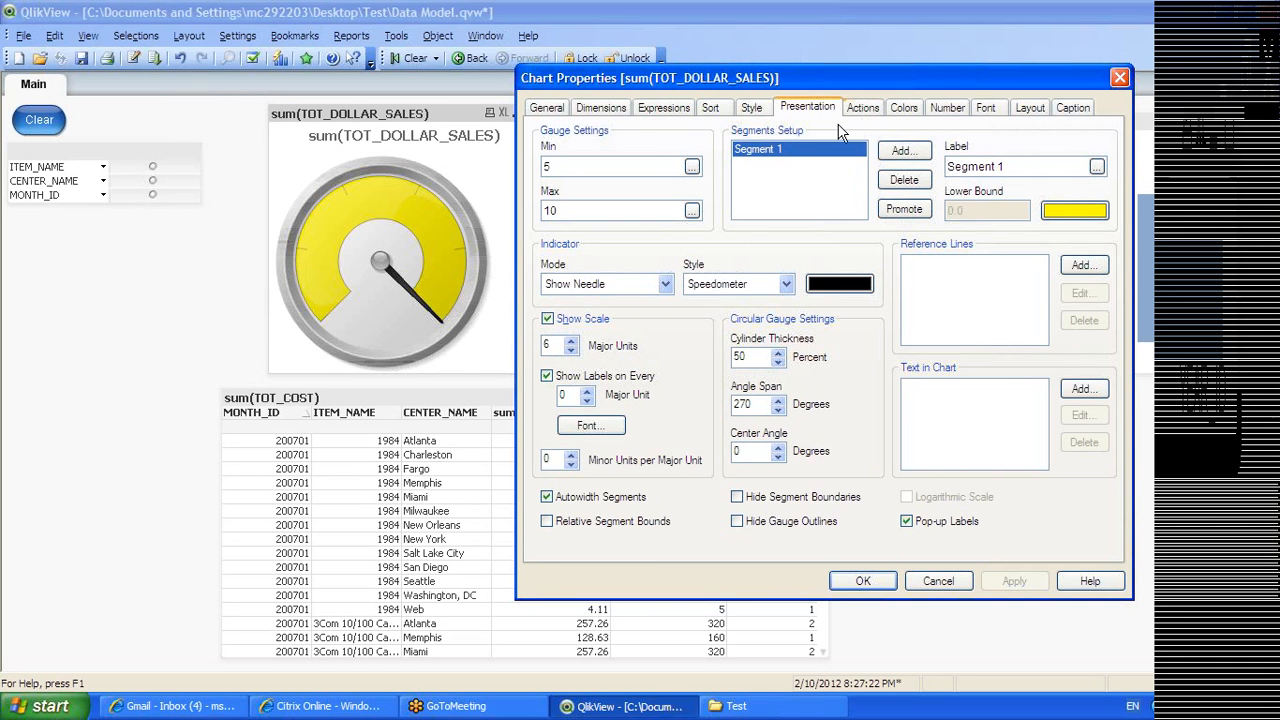
Enable relative segment bounds and hidden gauge outlines for the gauge, and confirm the changes
left_click(577, 522)
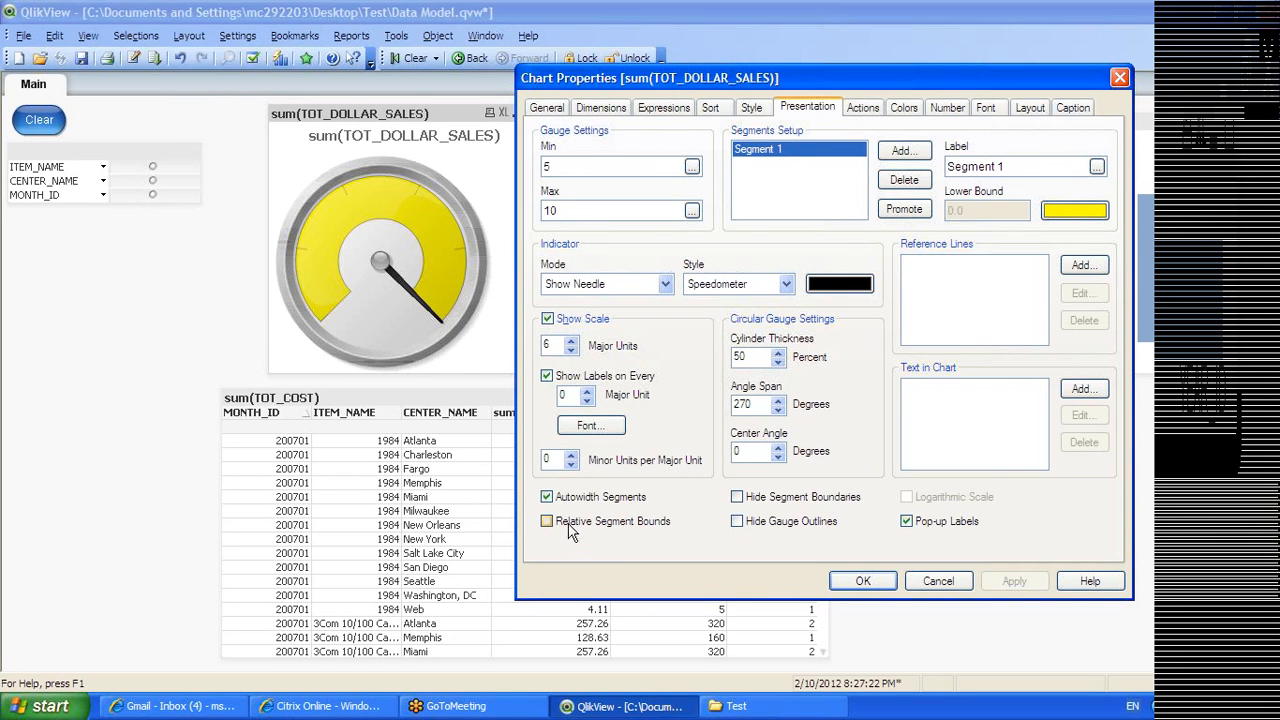
left_click(752, 521)
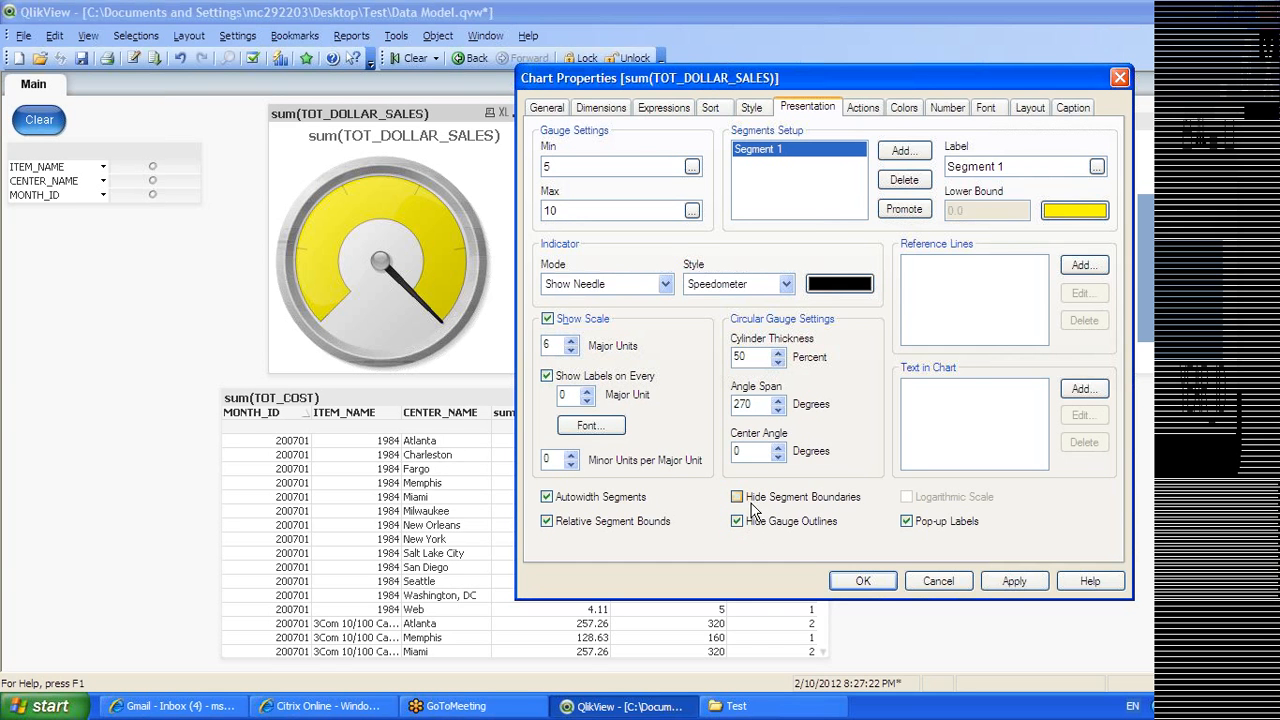
left_click(1013, 581)
left_click(862, 581)
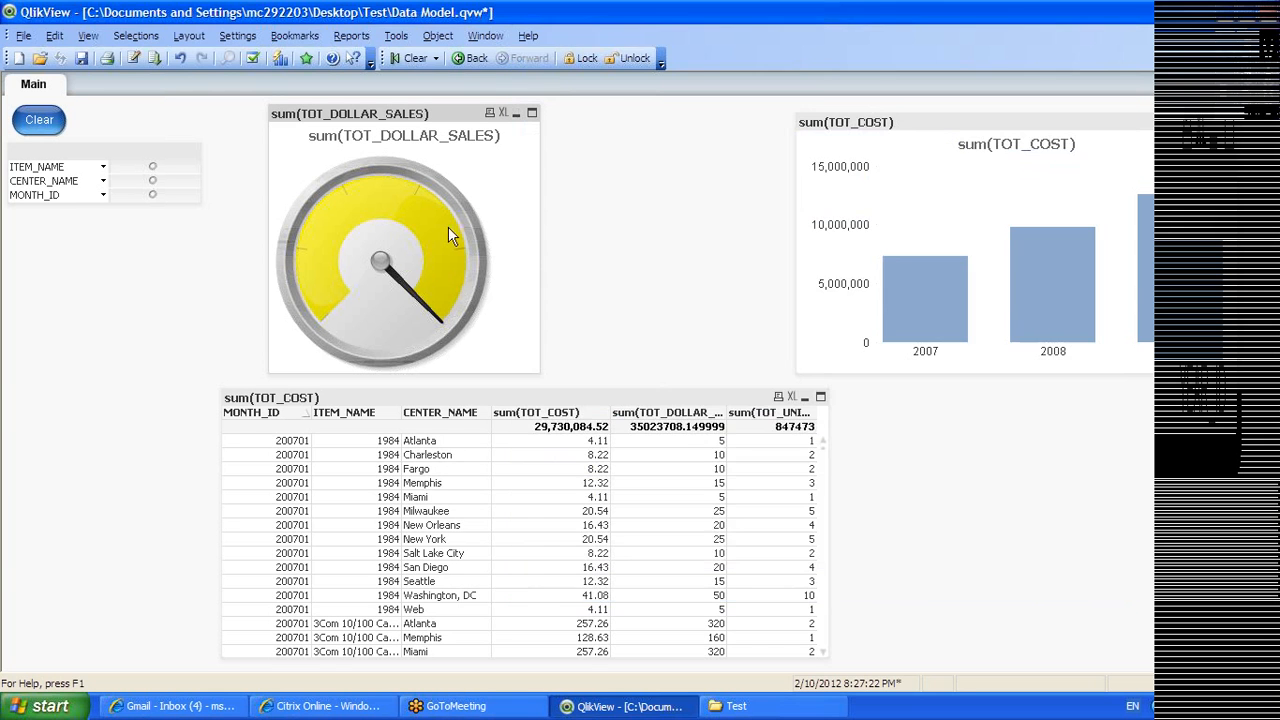
Set the frame background transparency of the sum(TOT_DOLLAR_SALES) gauge to 100%
right_click(416, 196)
left_click(430, 205)
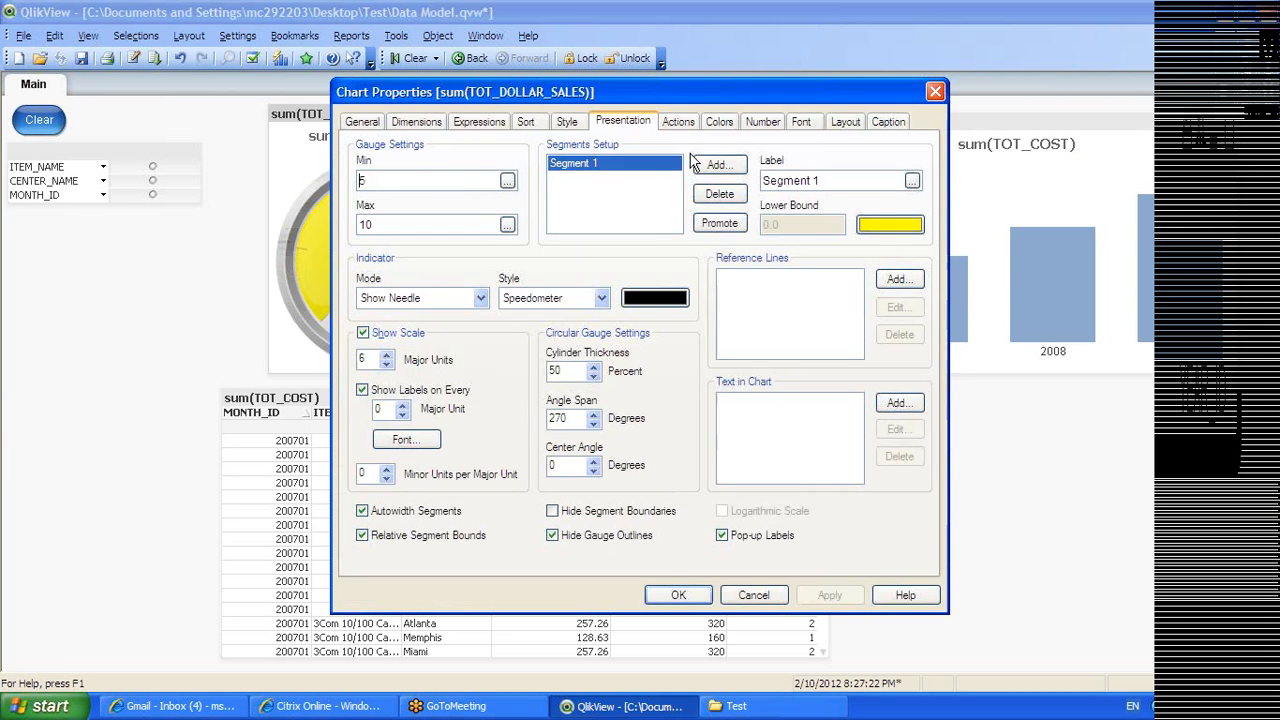
left_click(719, 121)
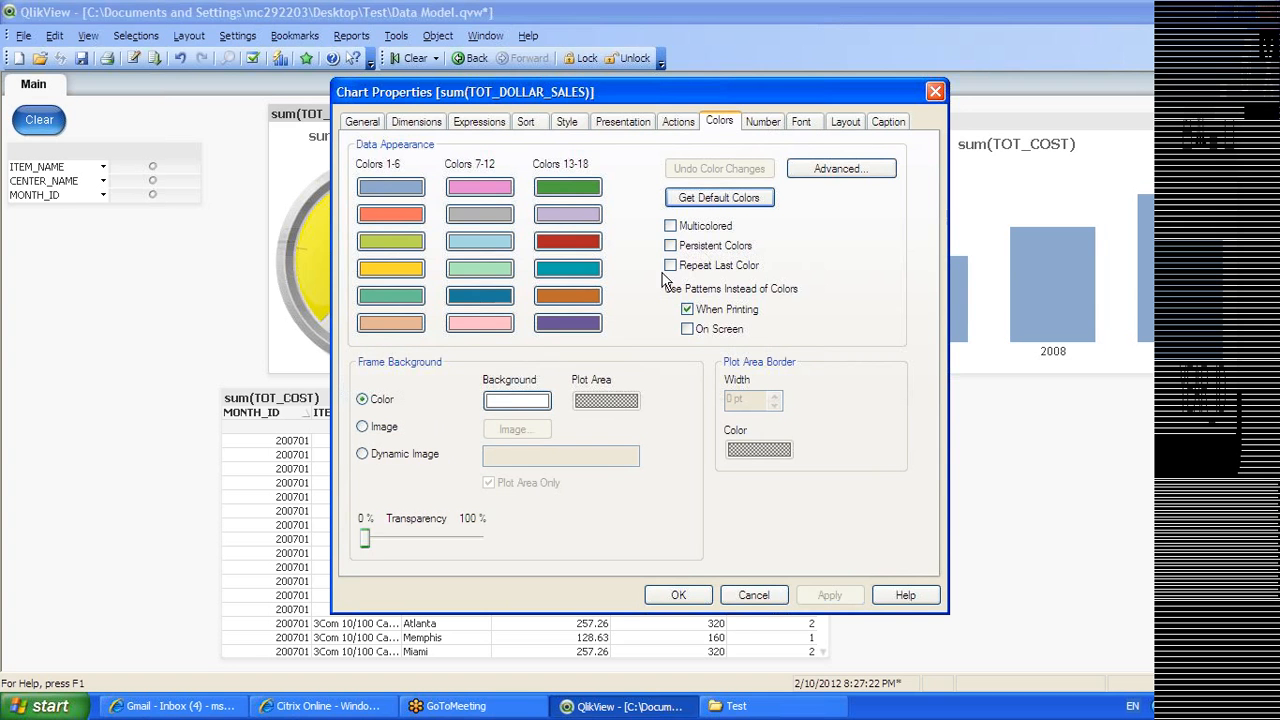
left_click_drag(370, 545, 514, 534)
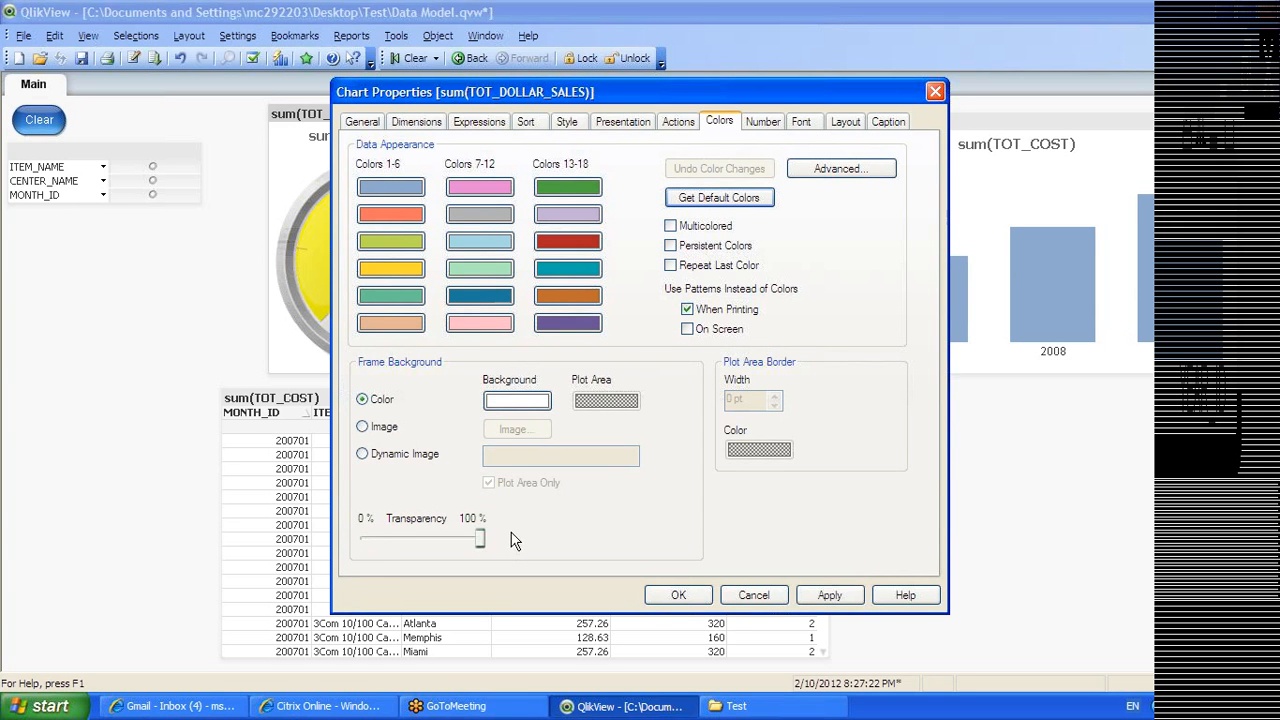
Apply the Number format to the gauge's sum(TOT_DOLLAR_SALES) expression
left_click(763, 122)
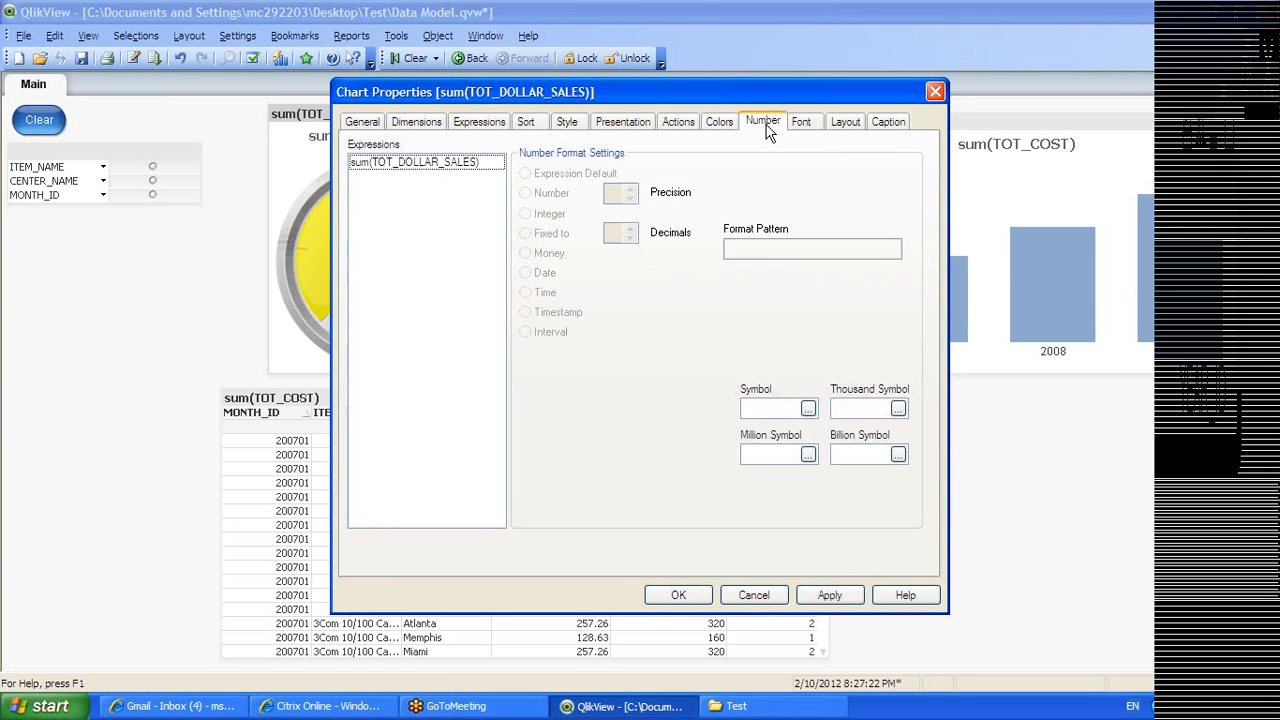
left_click(452, 166)
left_click(540, 196)
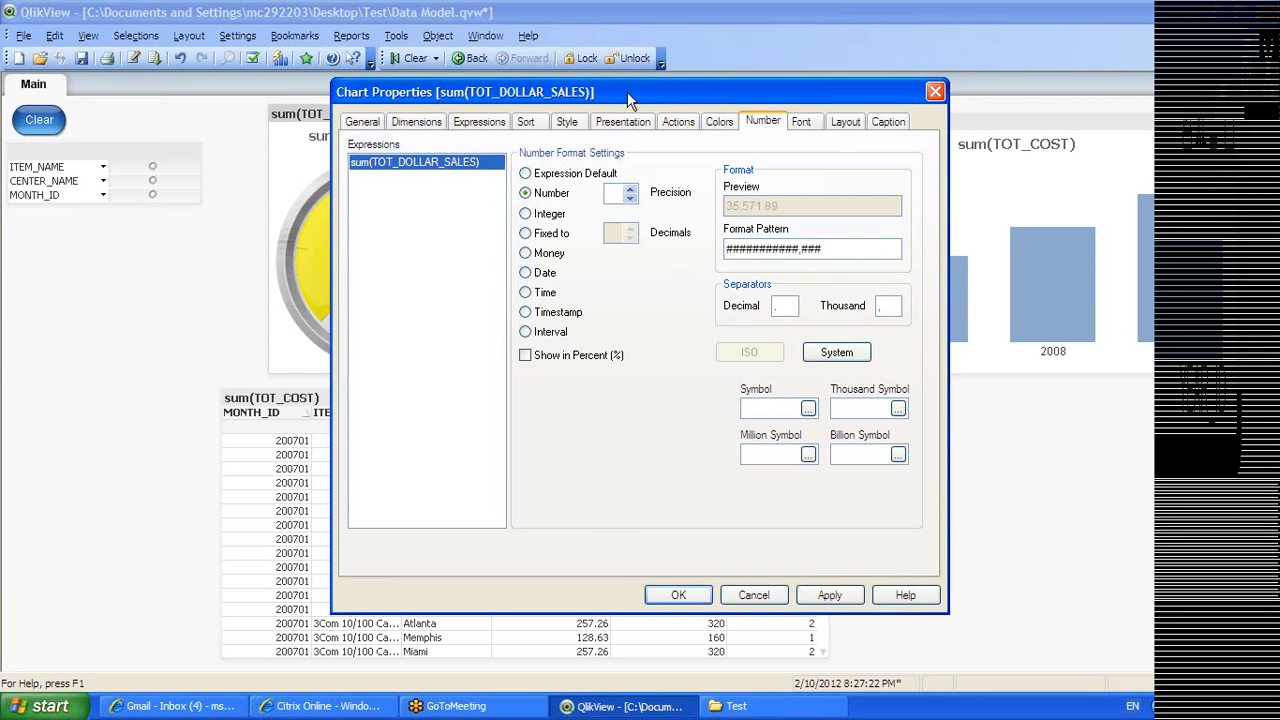
Review the gauge's font, layout, caption, sort, style, presentation and action settings beside the gauge, and confirm the property changes
left_click_drag(629, 96, 788, 58)
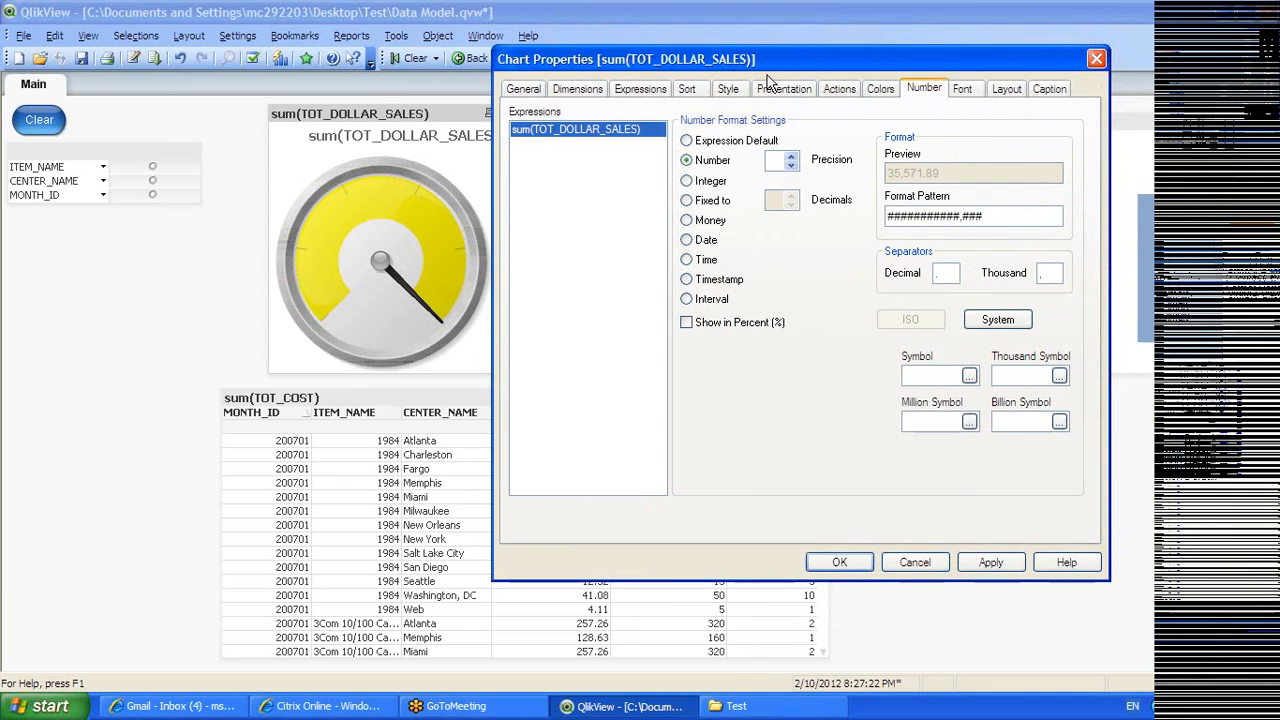
left_click(966, 88)
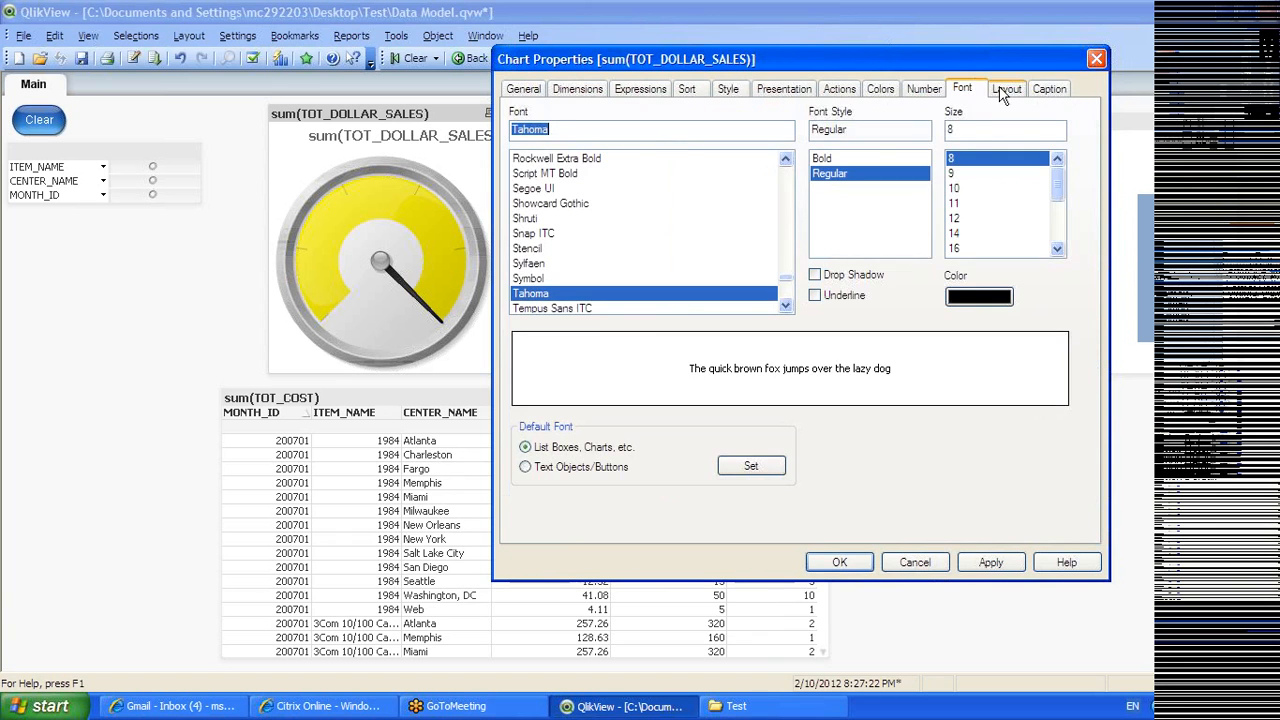
left_click(1004, 90)
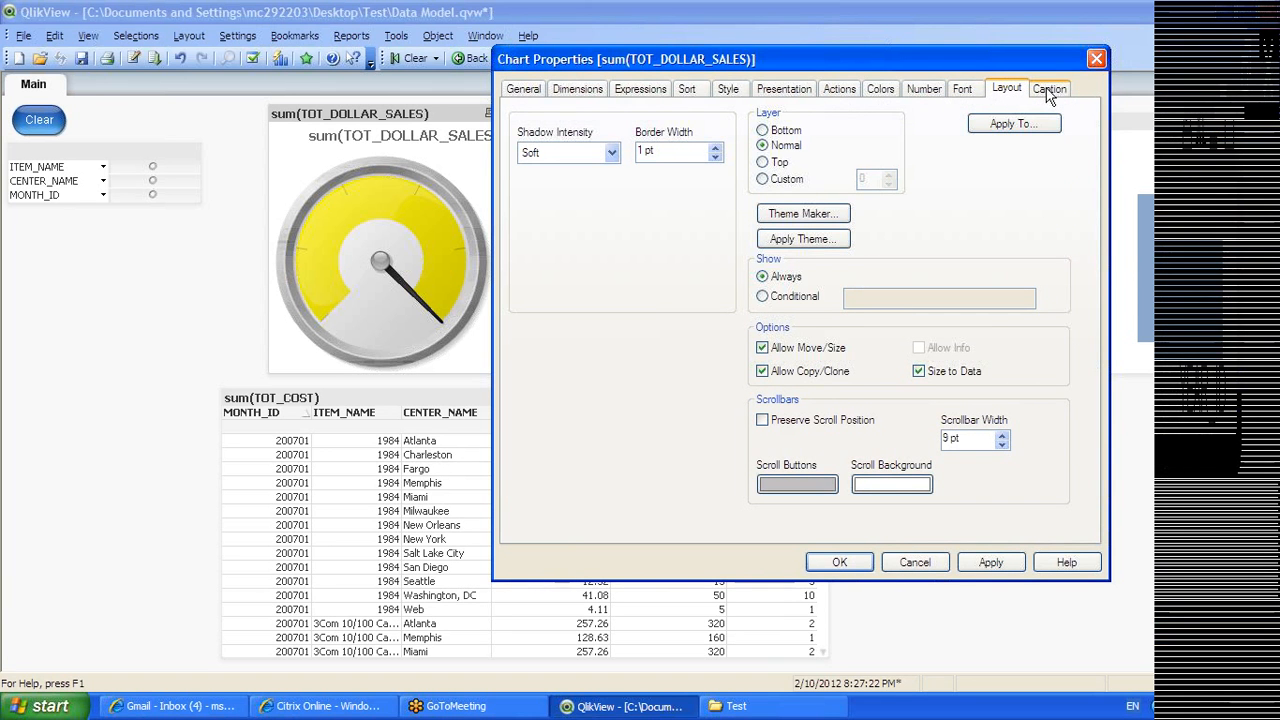
left_click(1047, 90)
left_click(684, 91)
left_click(728, 89)
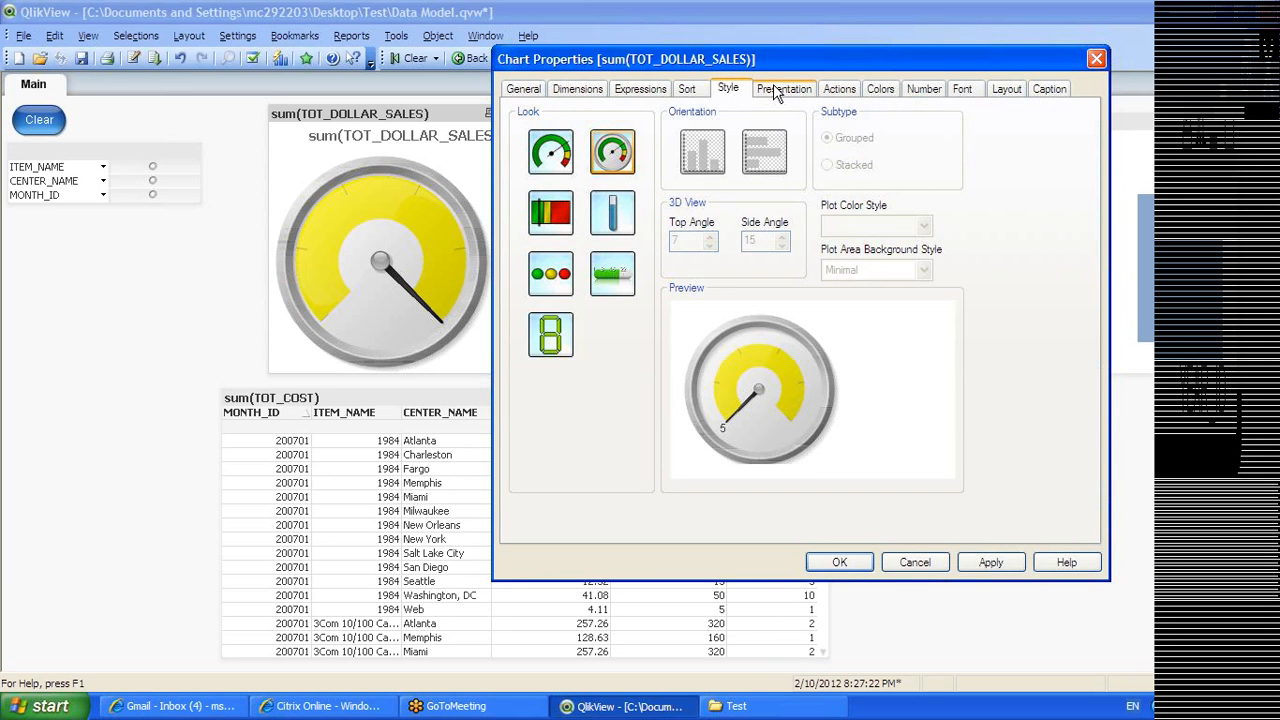
left_click(775, 90)
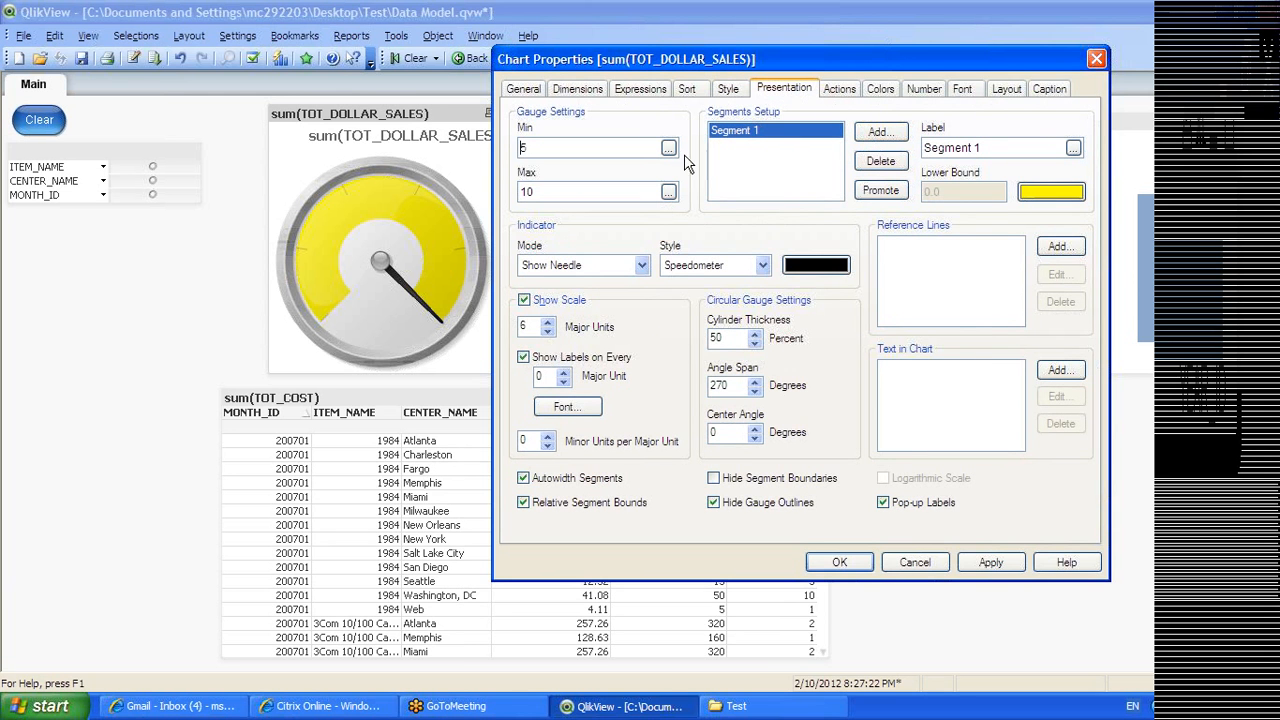
left_click(839, 90)
left_click(762, 90)
left_click(839, 562)
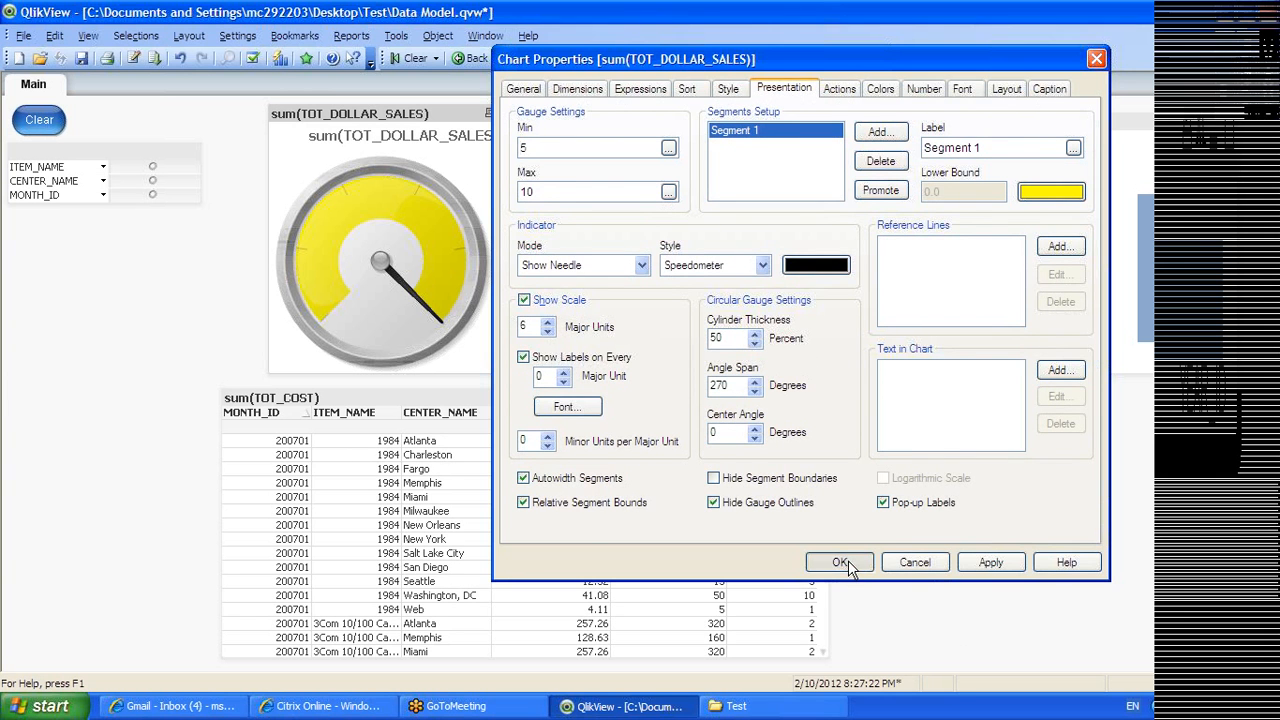
right_click(870, 700)
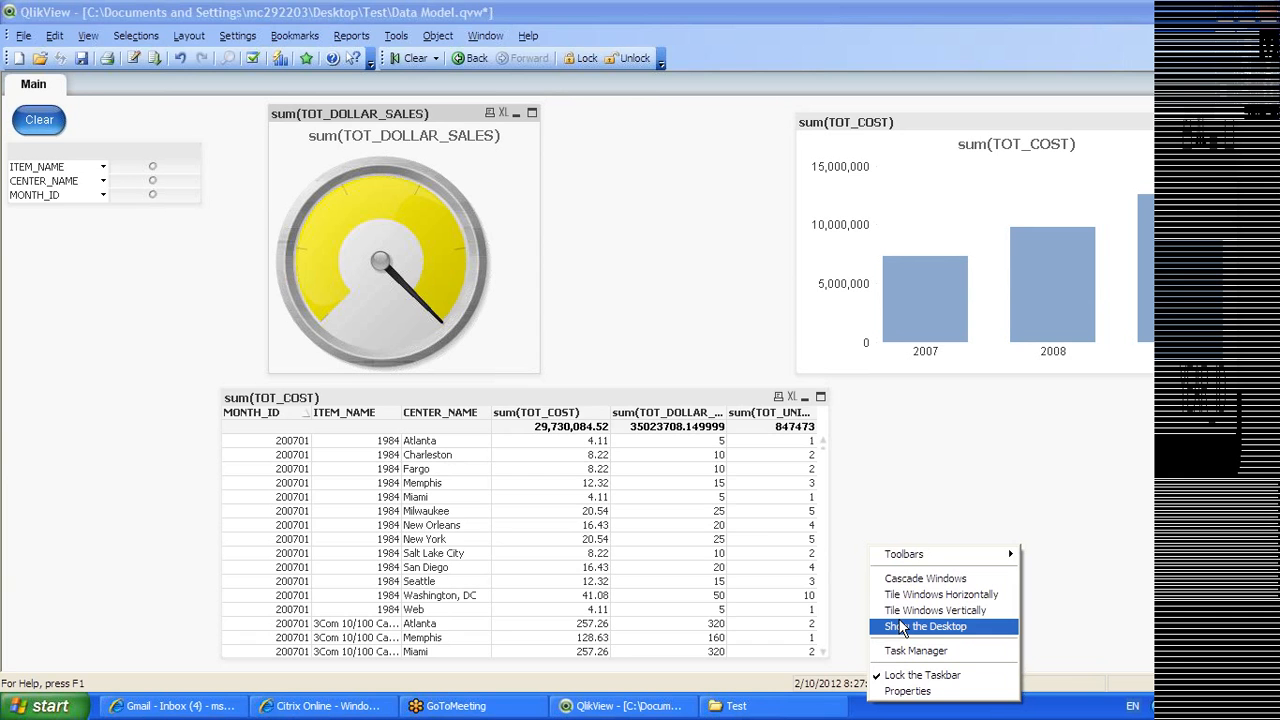
left_click(903, 627)
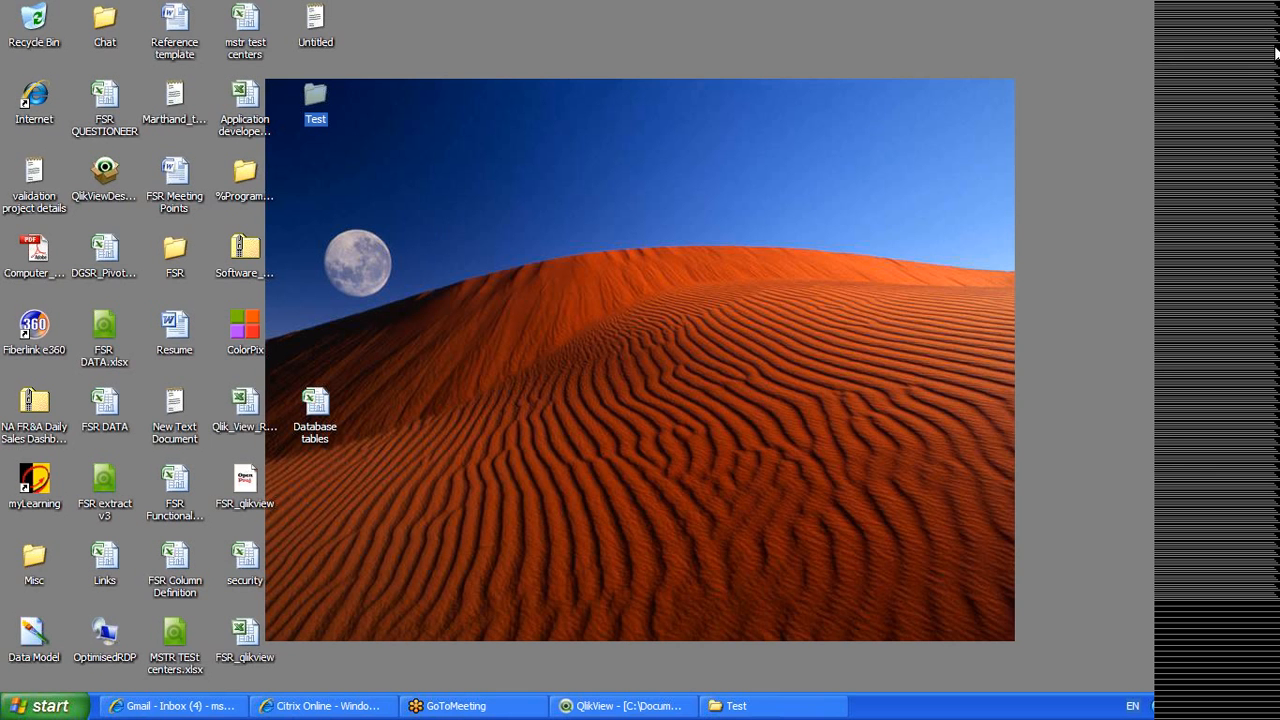
left_click(1172, 38)
left_click(653, 717)
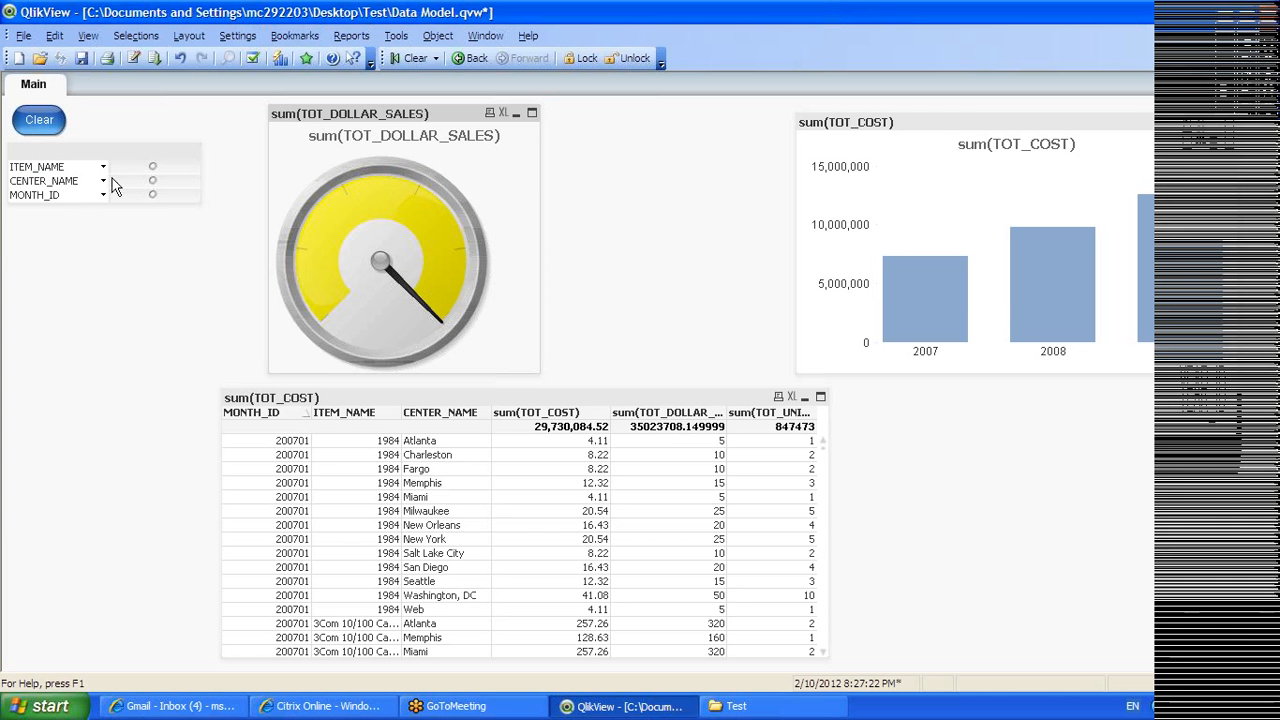
Start a new button object on the Main sheet and open the choice of actions for it
right_click(90, 121)
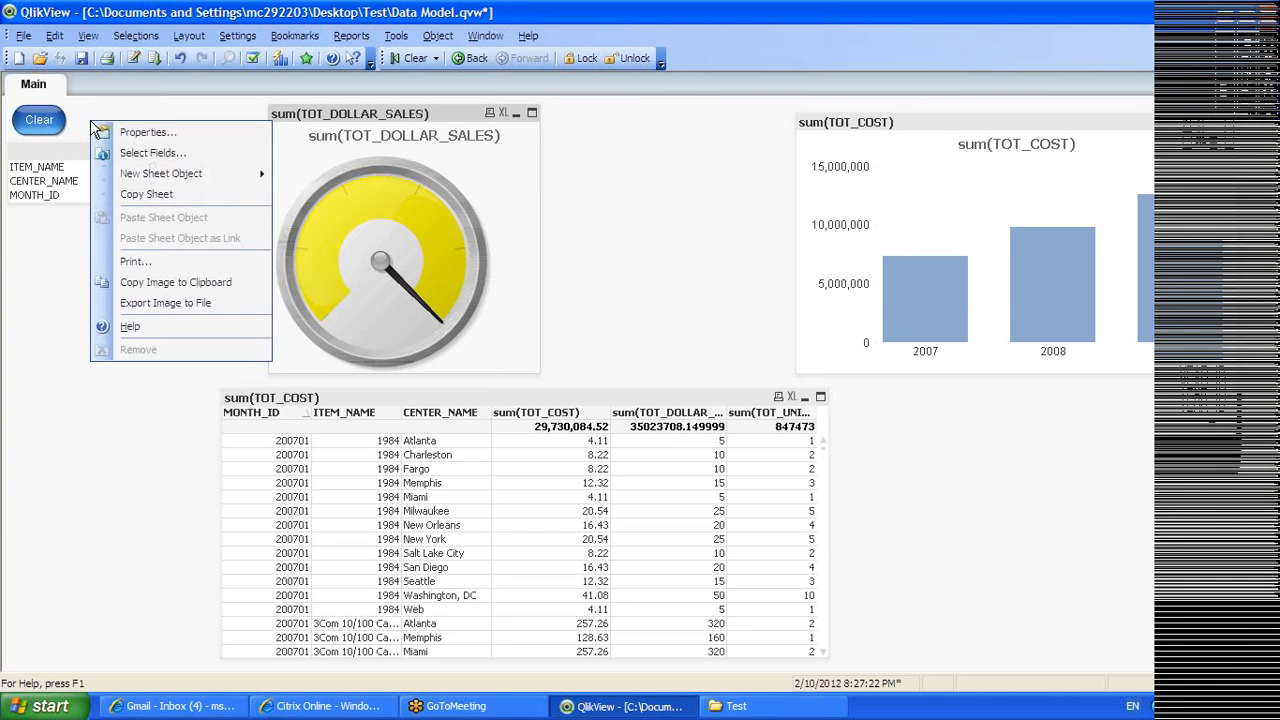
mouse_move(262, 175)
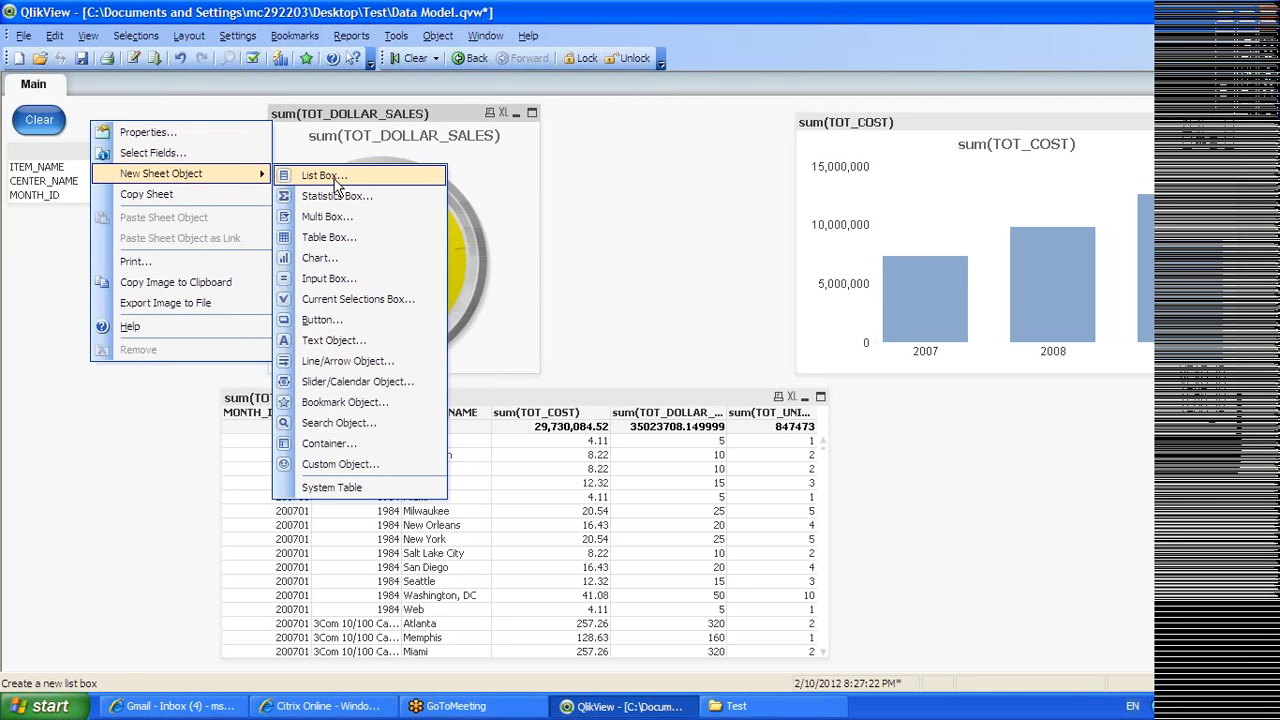
left_click(340, 318)
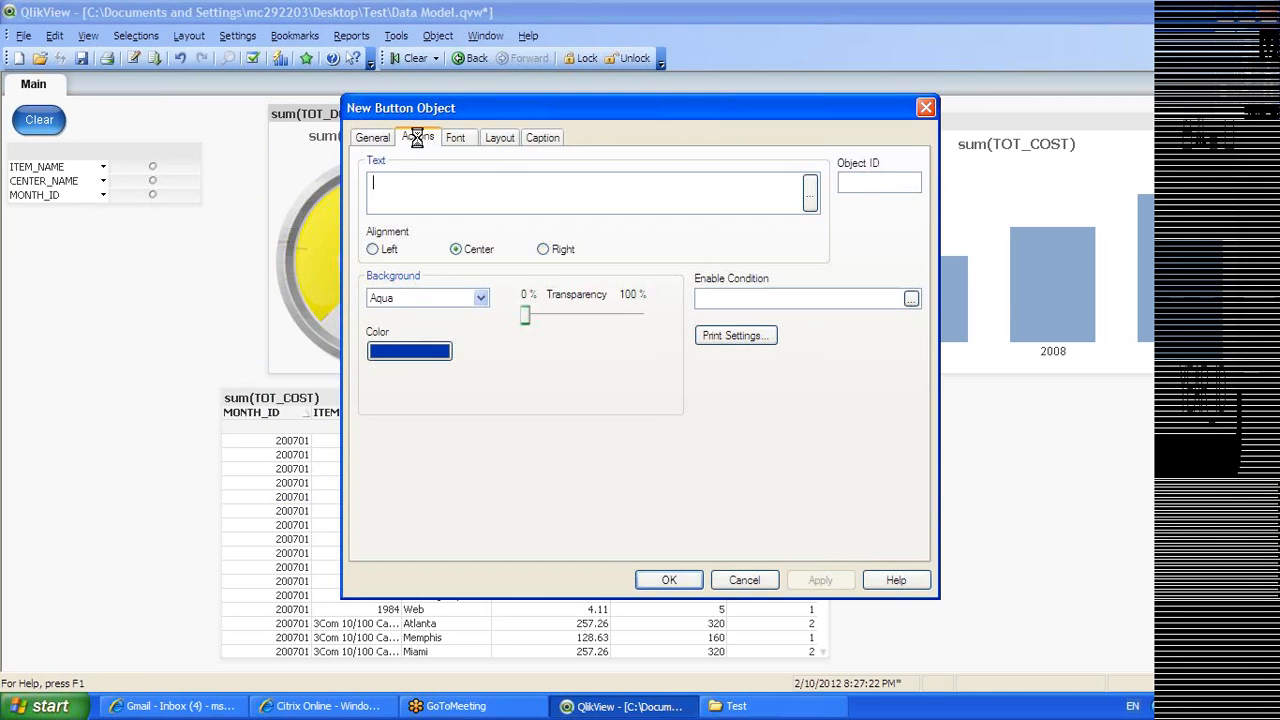
left_click(417, 137)
left_click(395, 284)
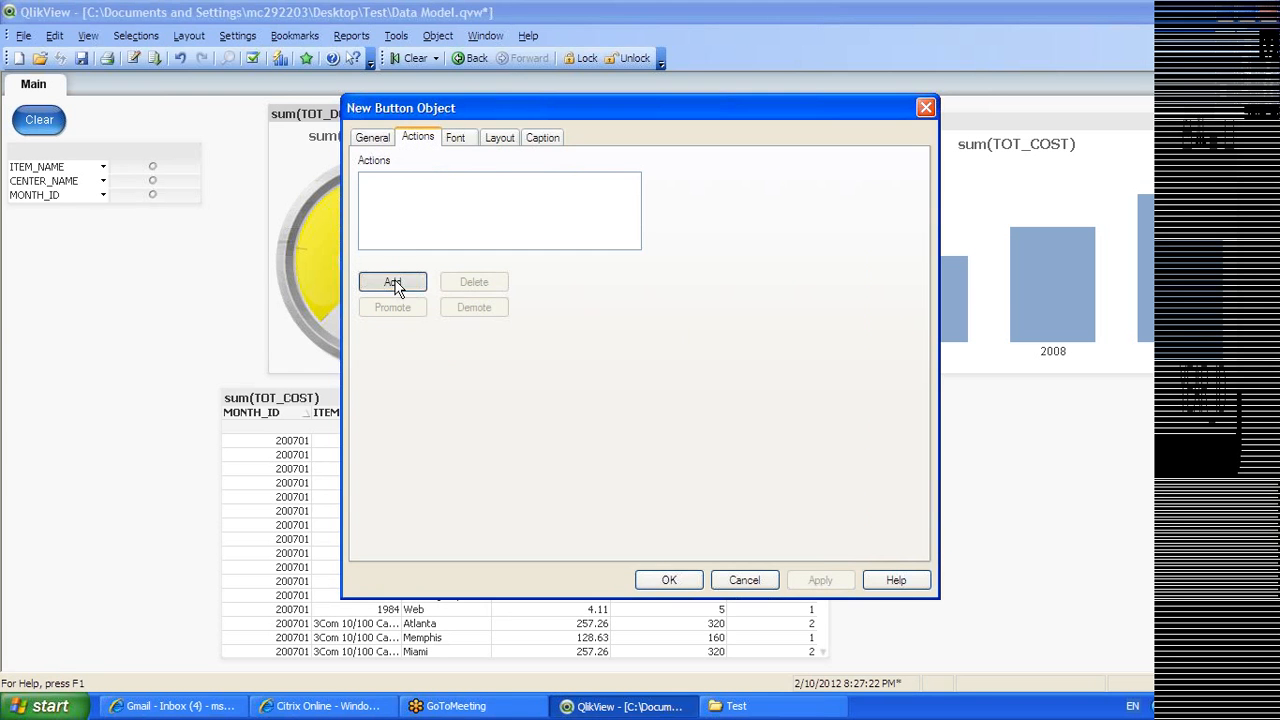
Review the layout, bookmark and print action types, and add the Print Sheet action to the new button
left_click_drag(591, 195, 563, 129)
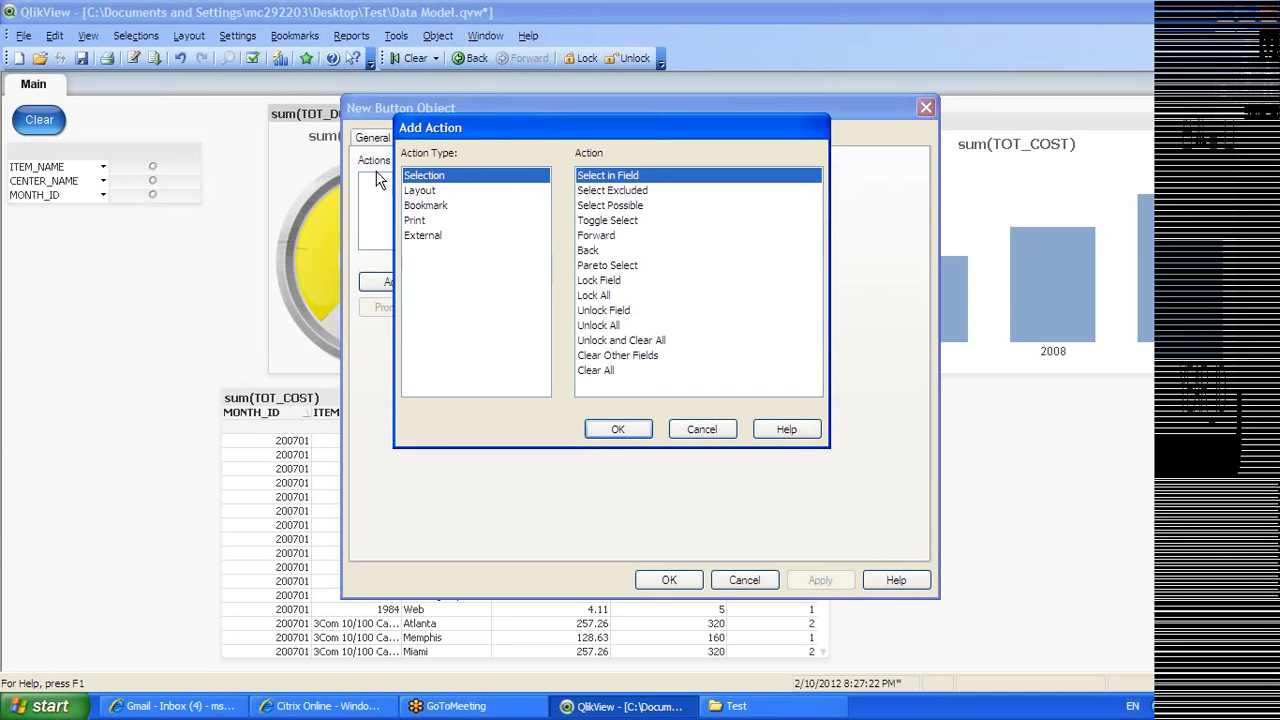
left_click(418, 192)
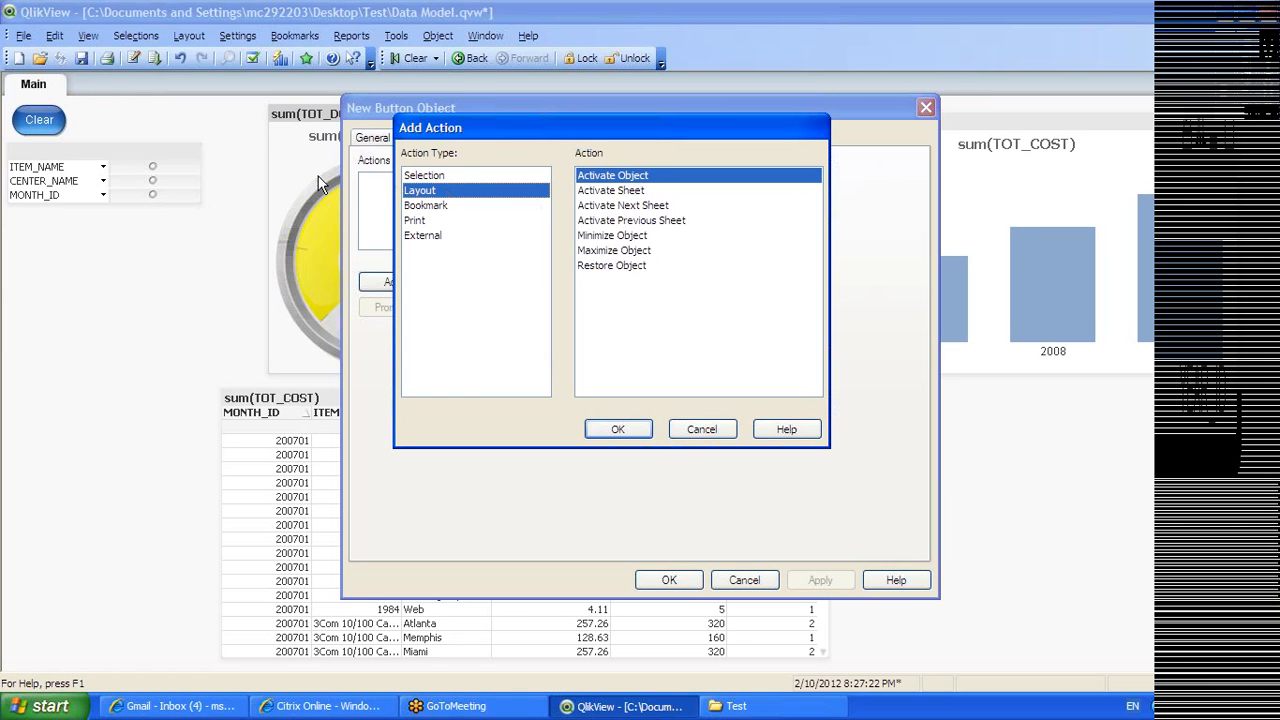
left_click(436, 210)
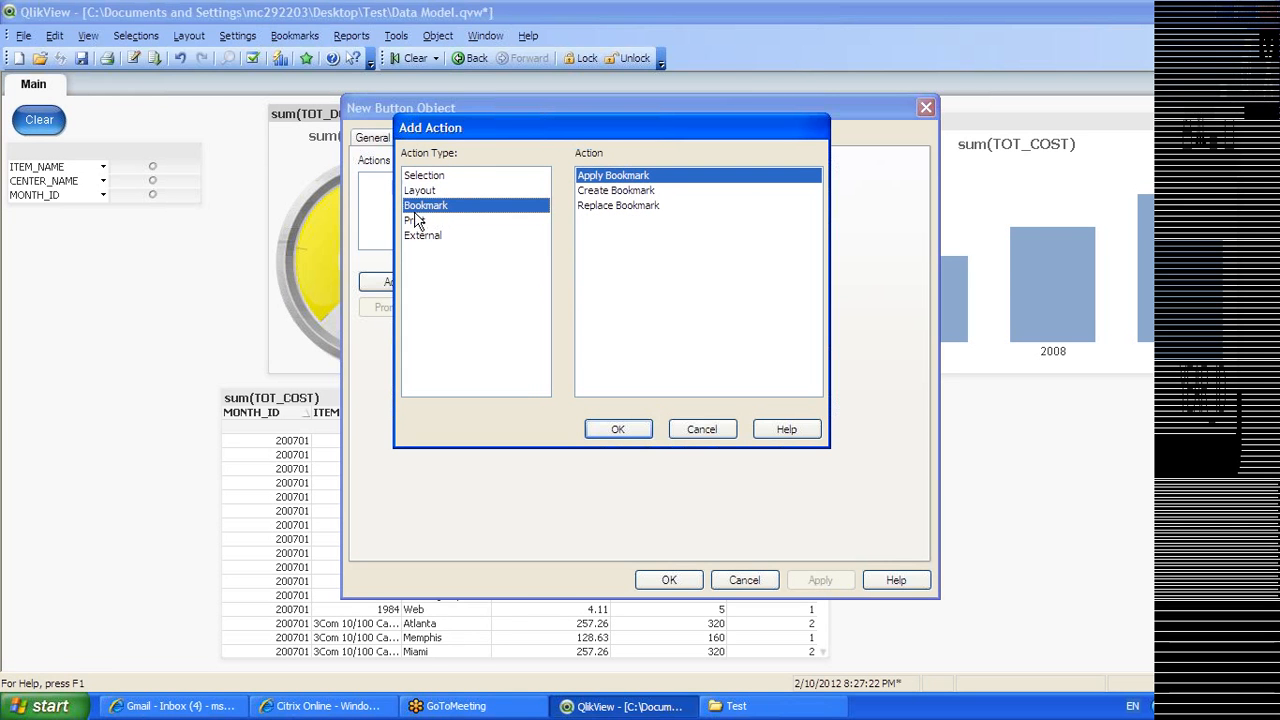
left_click(417, 222)
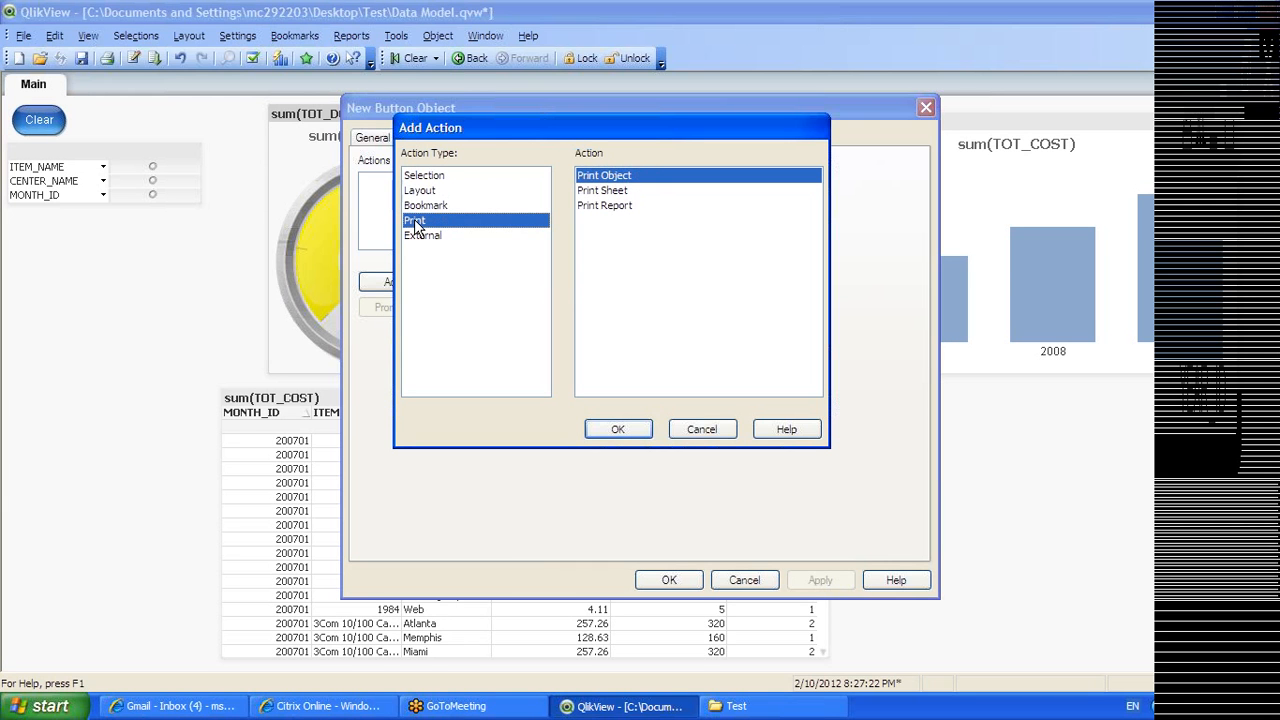
left_click(603, 190)
left_click(619, 209)
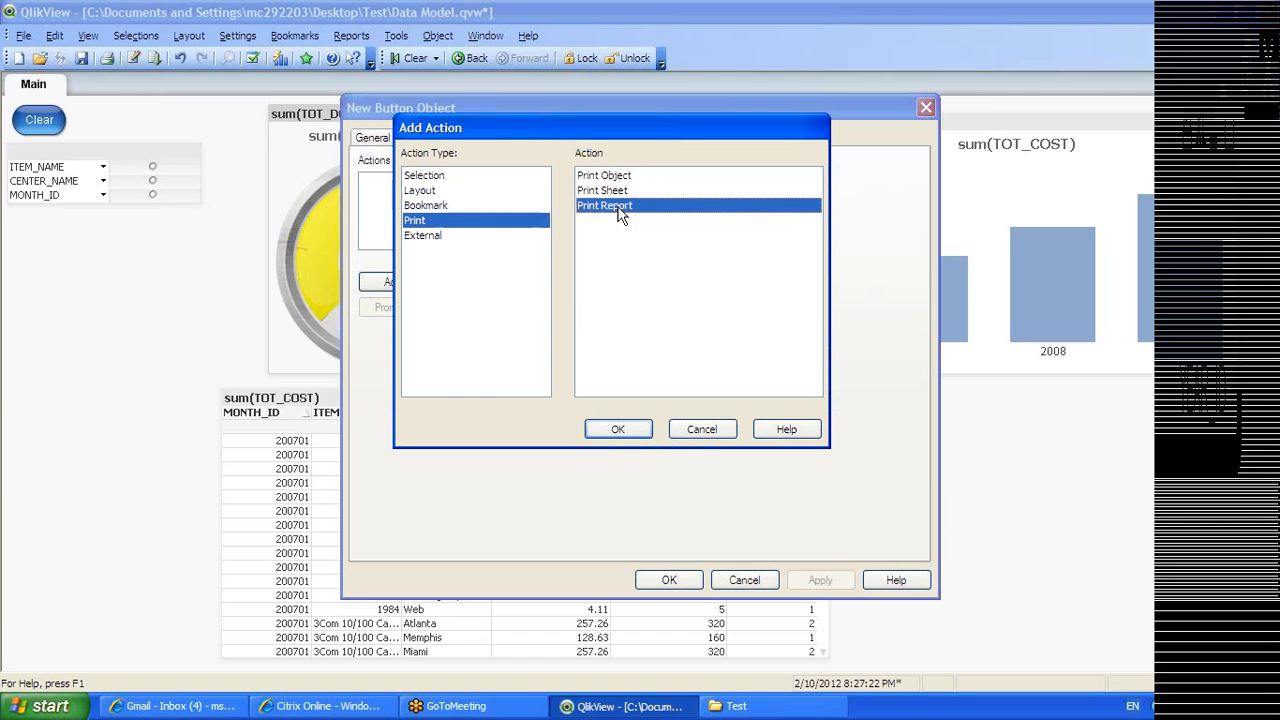
left_click(616, 193)
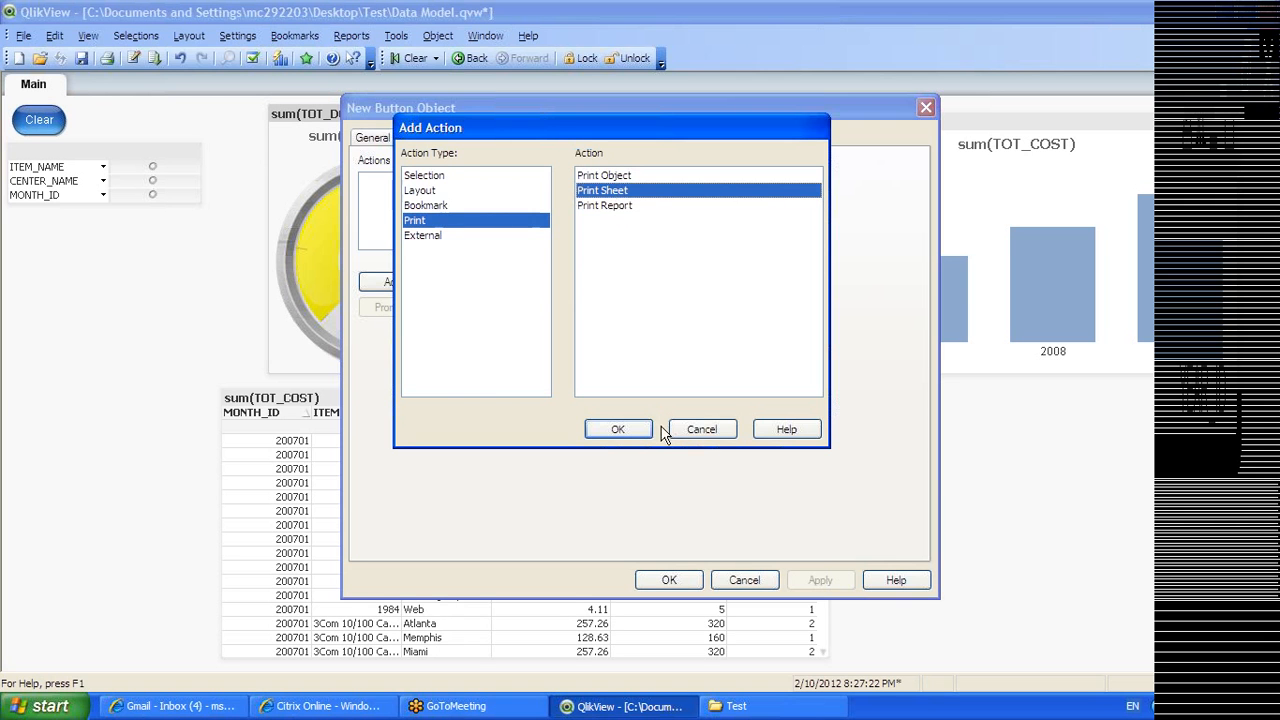
left_click(617, 429)
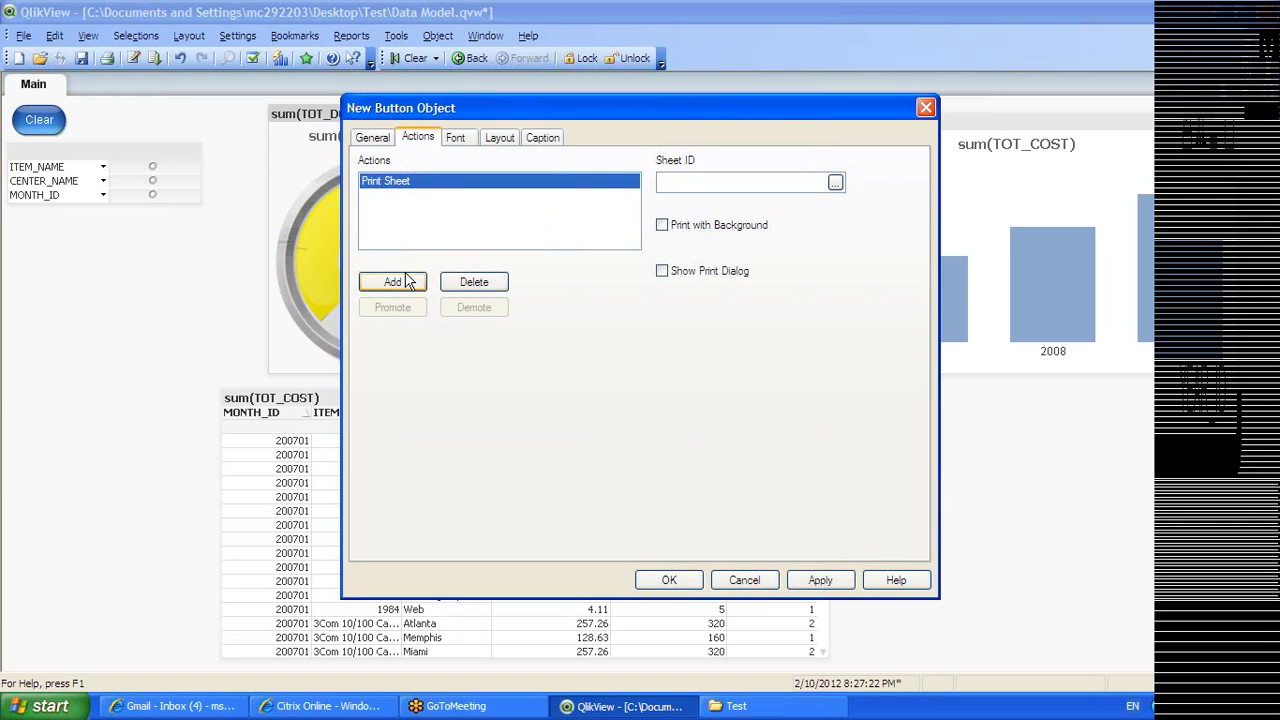
Label the new button "Print" and confirm its creation
left_click(372, 138)
type("PRint")
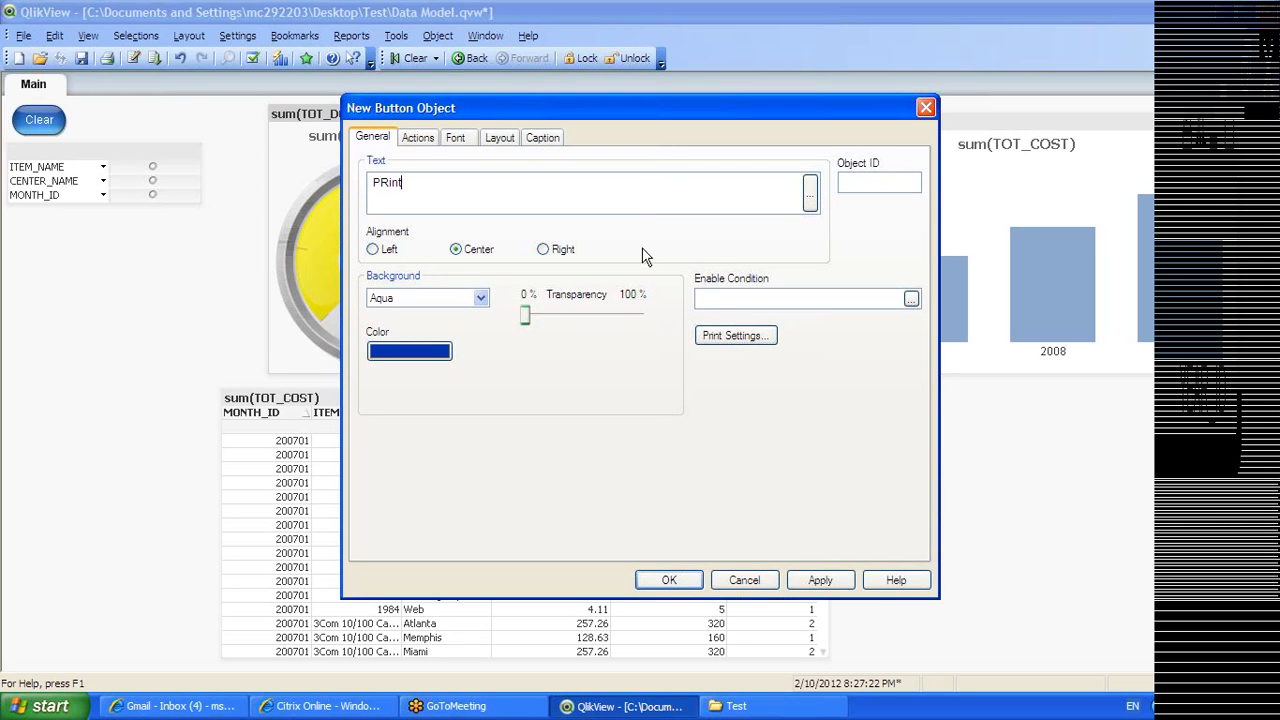
key("BackSpace")
key("BackSpace")
key("BackSpace")
key("BackSpace")
type("Print")
left_click(820, 580)
left_click(666, 578)
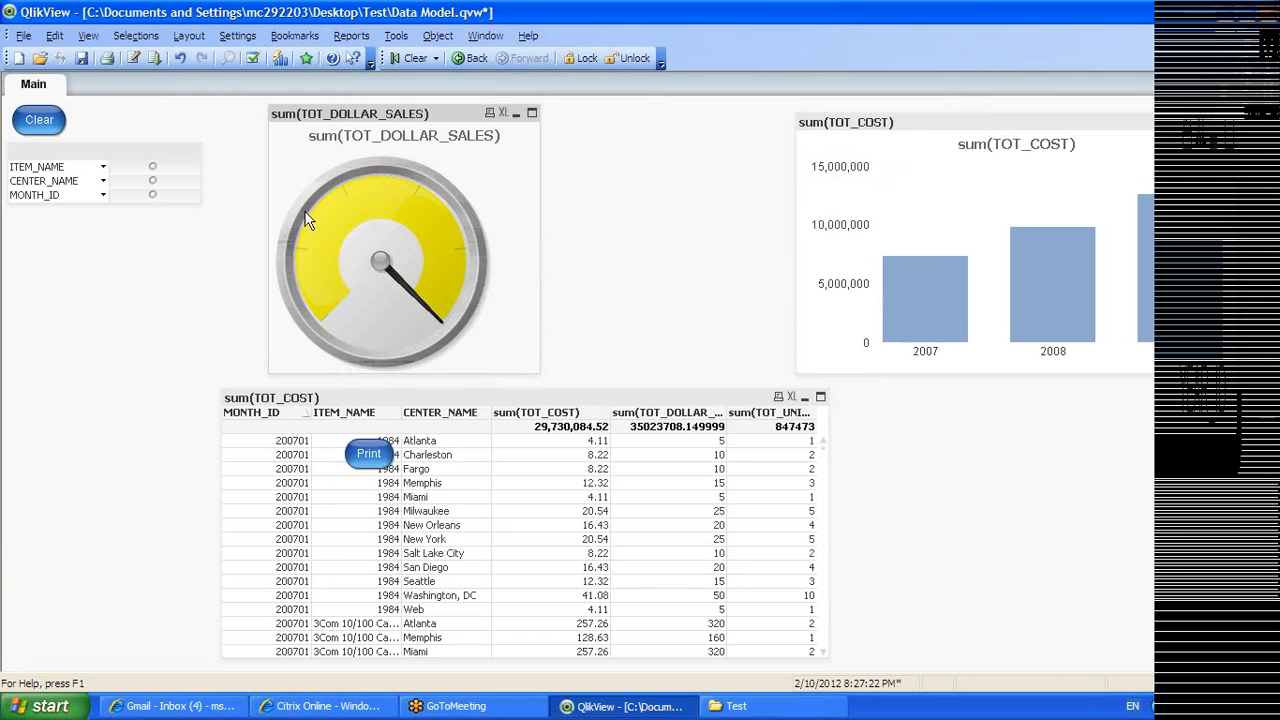
Place the Print button next to the Clear button and try it out
left_click_drag(373, 454, 110, 112)
left_click(105, 119)
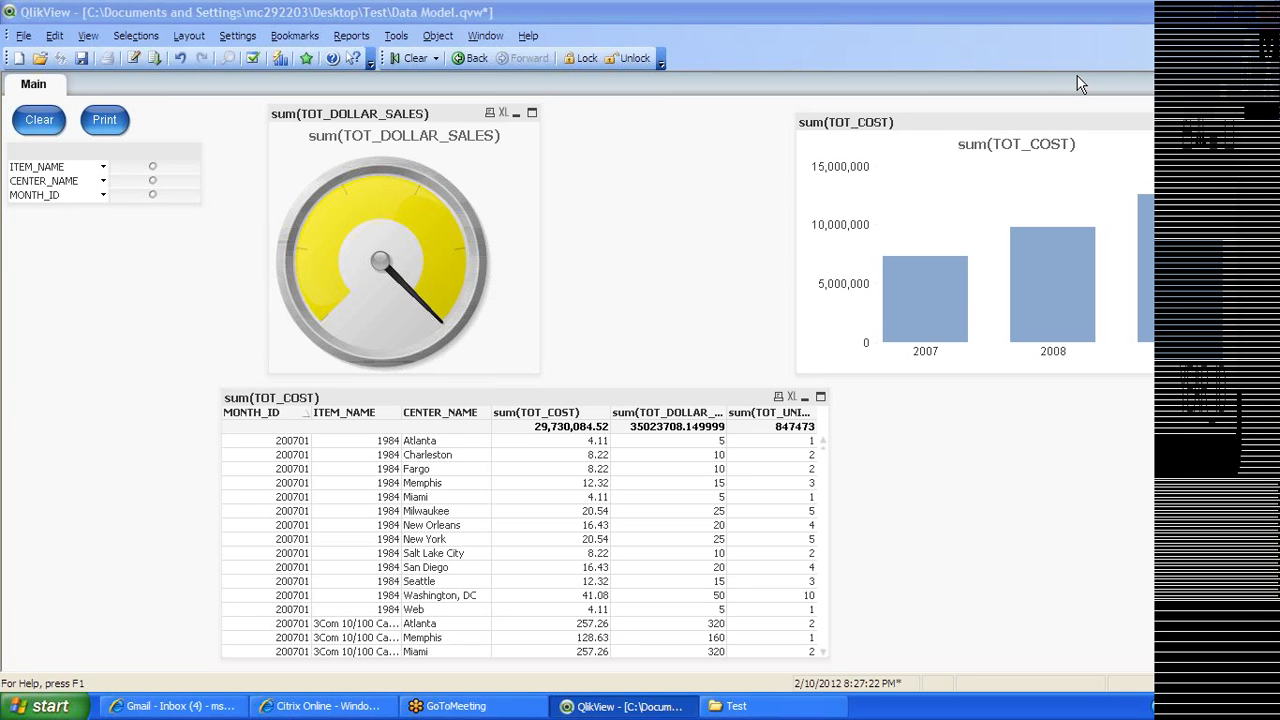
double_click(872, 14)
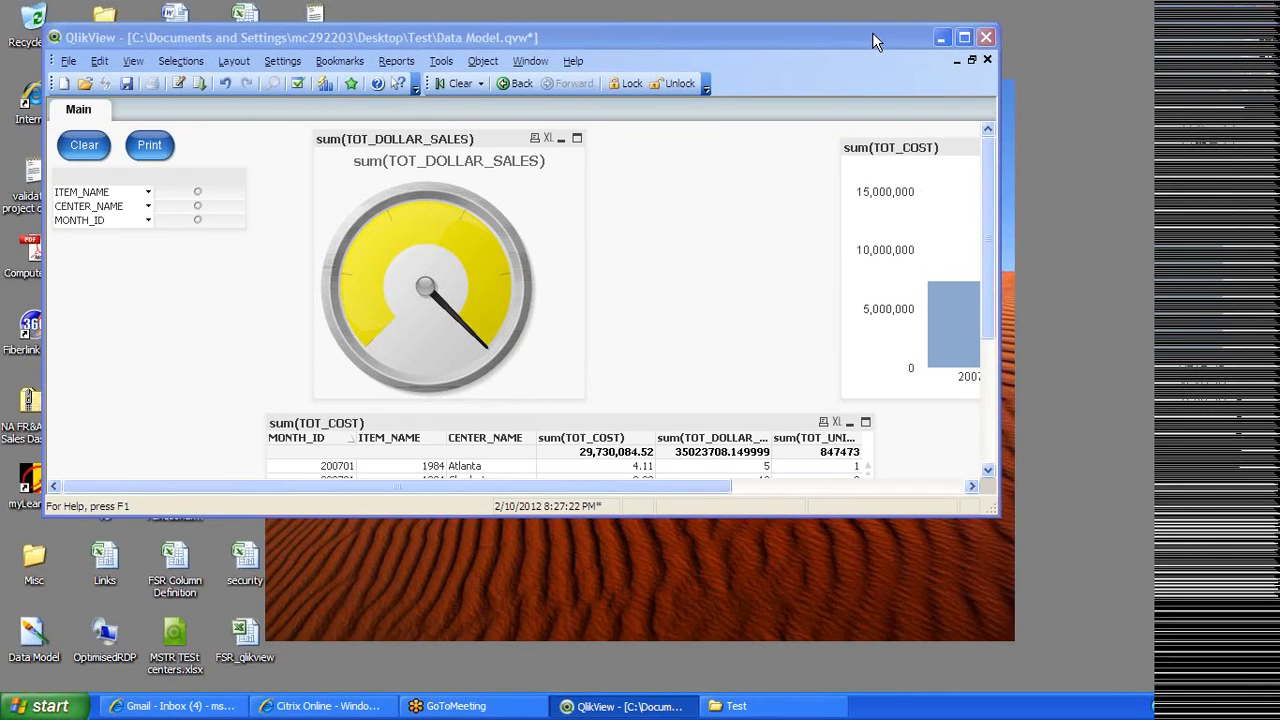
double_click(815, 37)
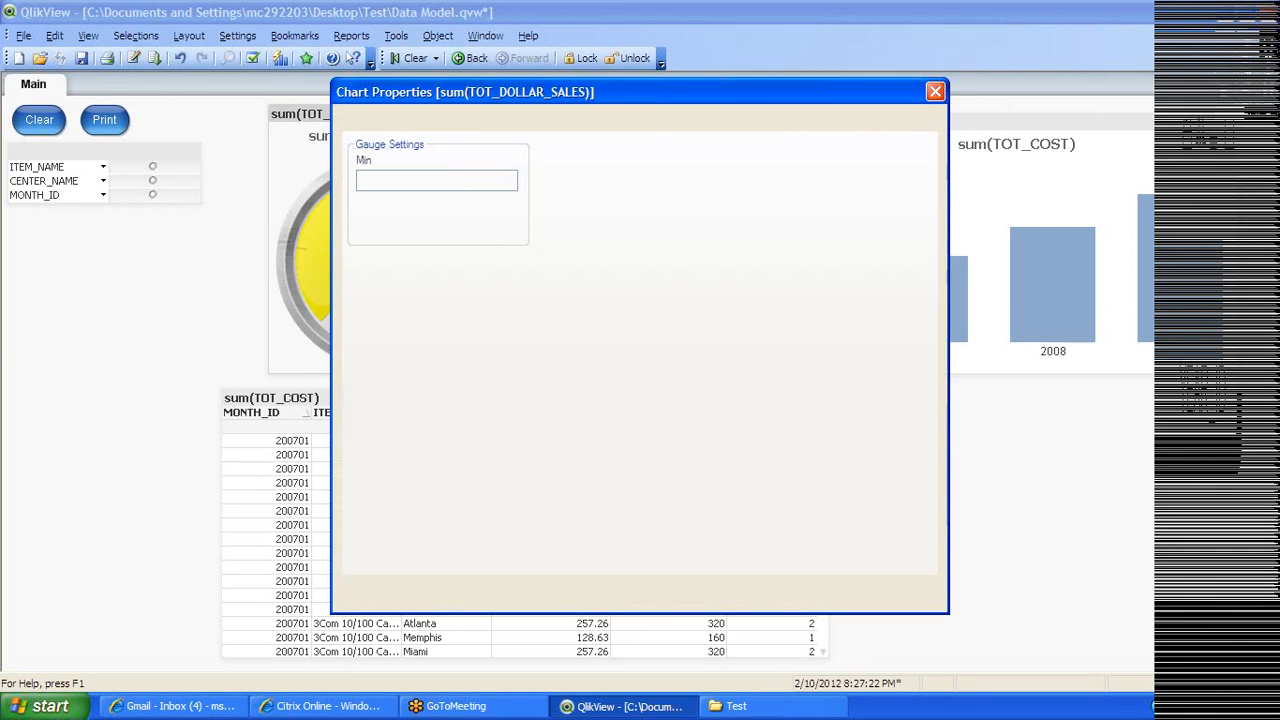
left_click(935, 91)
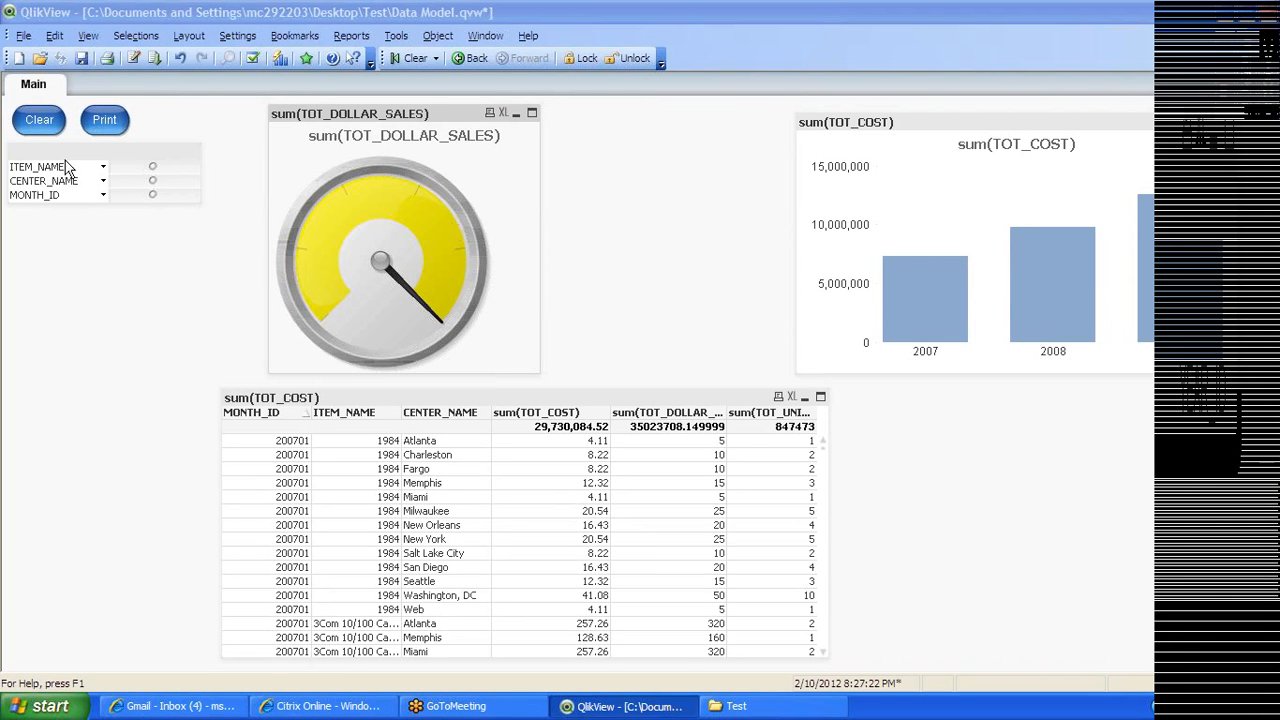
Create a list box titled "Brand" on the Main sheet for the BRAND_ID field
right_click(57, 251)
mouse_move(225, 296)
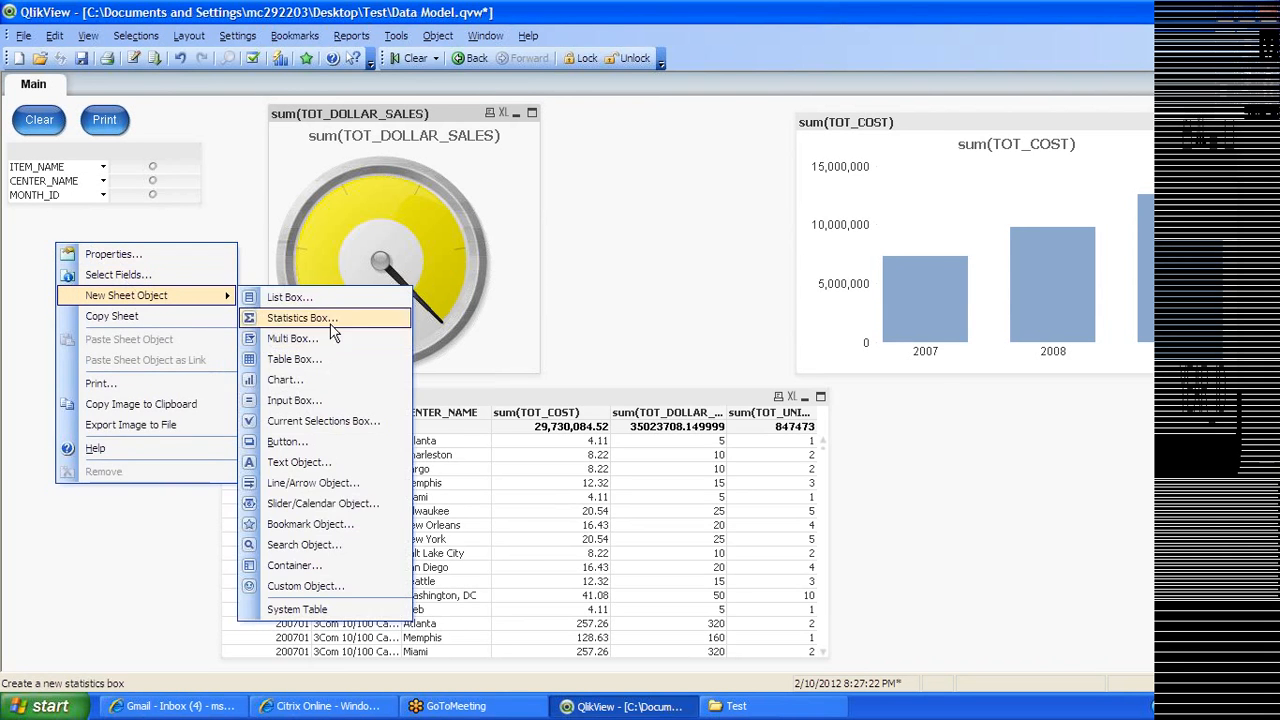
left_click(312, 300)
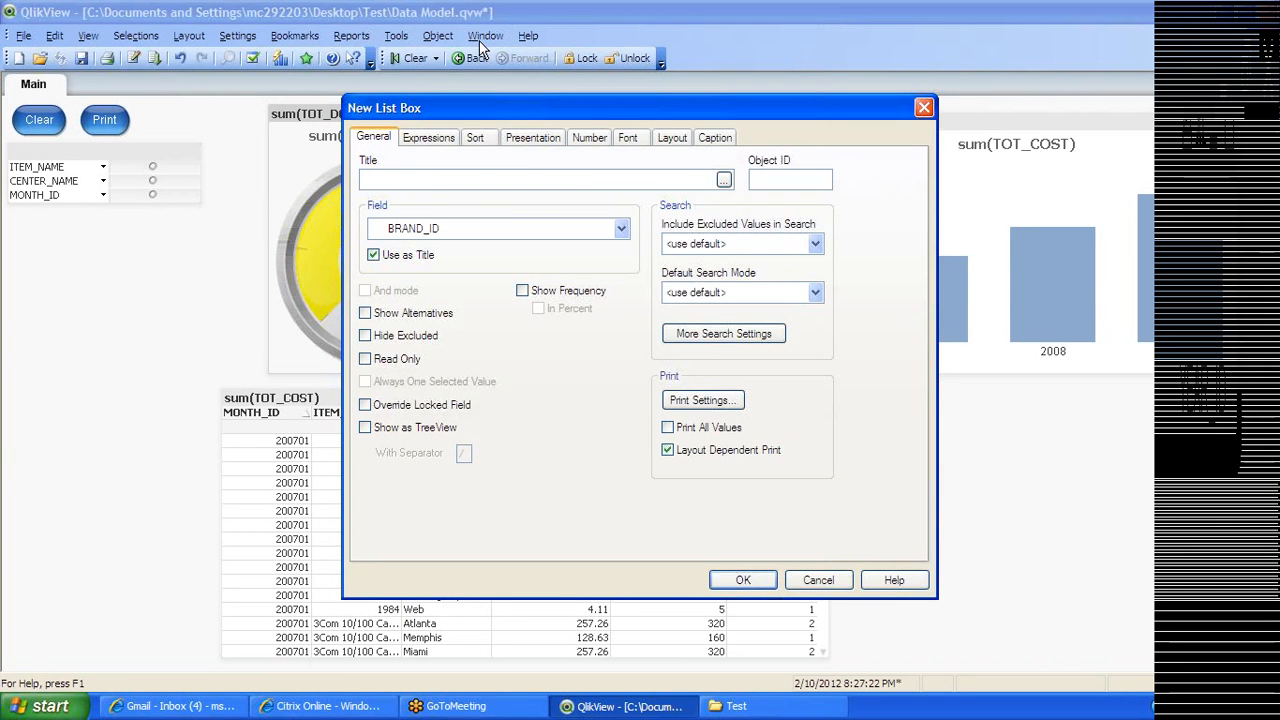
type("Brand")
left_click(577, 233)
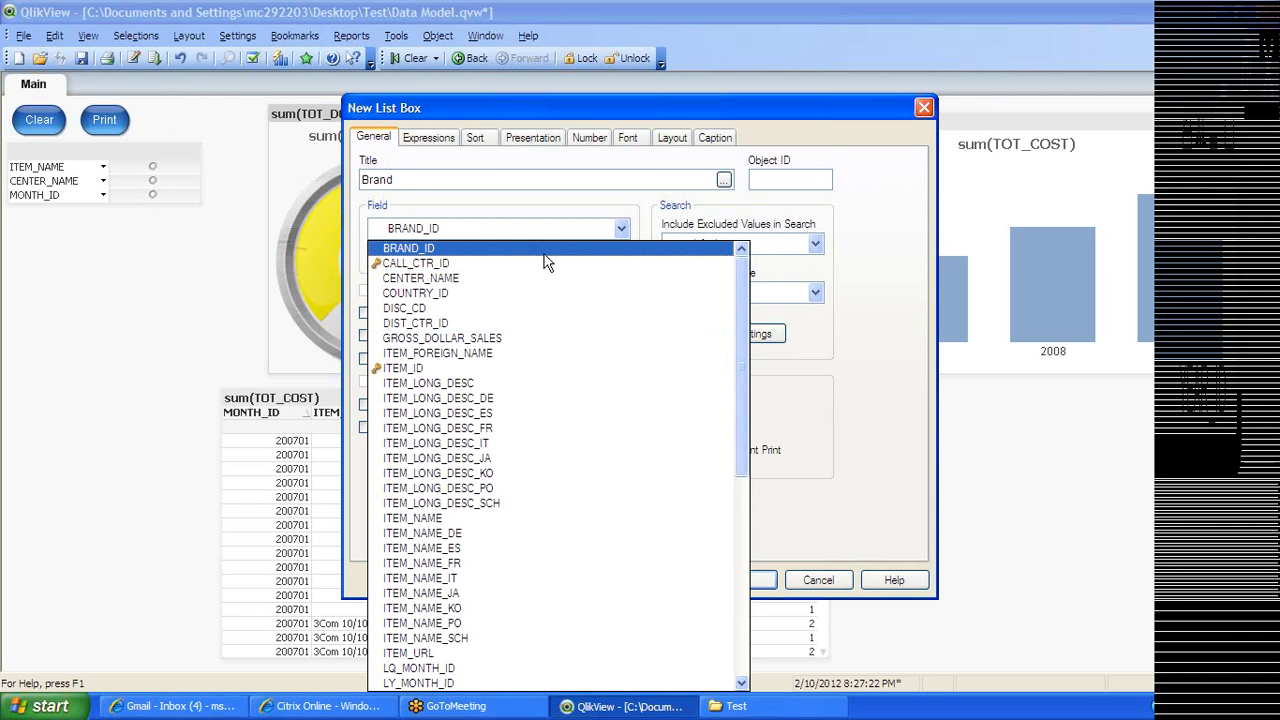
left_click(545, 253)
left_click(760, 579)
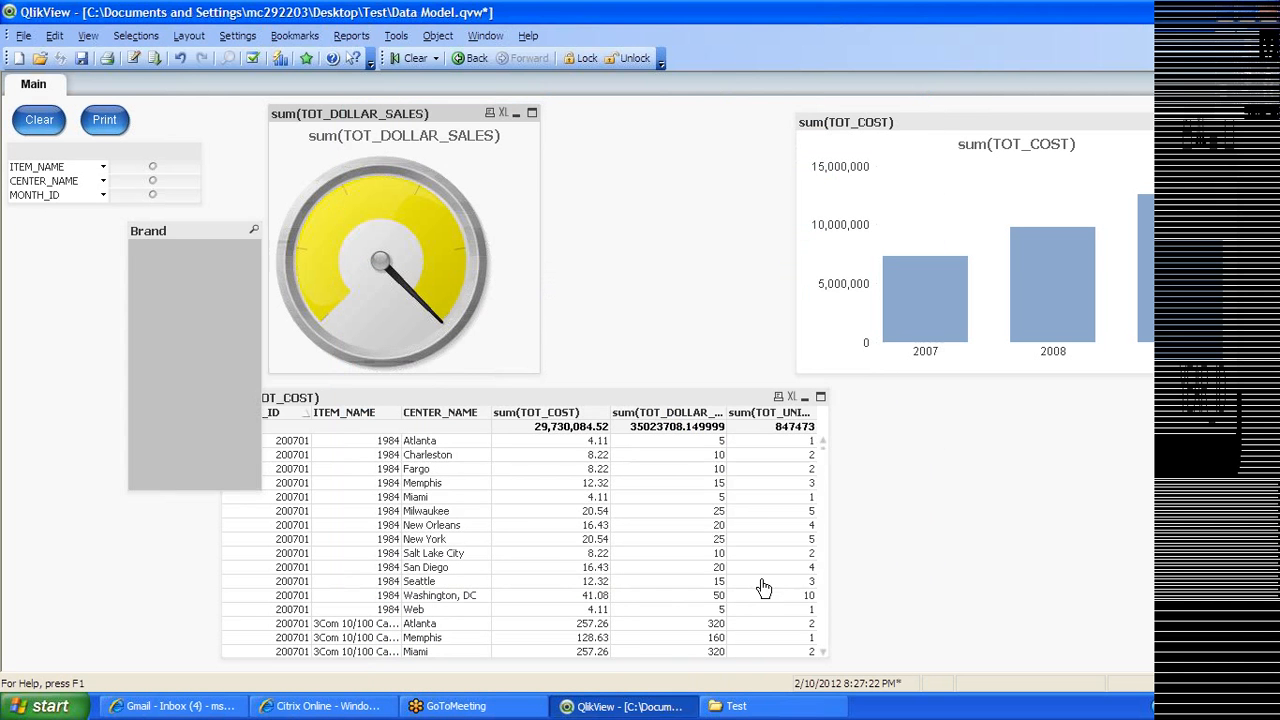
Place the Brand list box directly below the multi box and shorten it to end above the table
left_click_drag(208, 232, 87, 226)
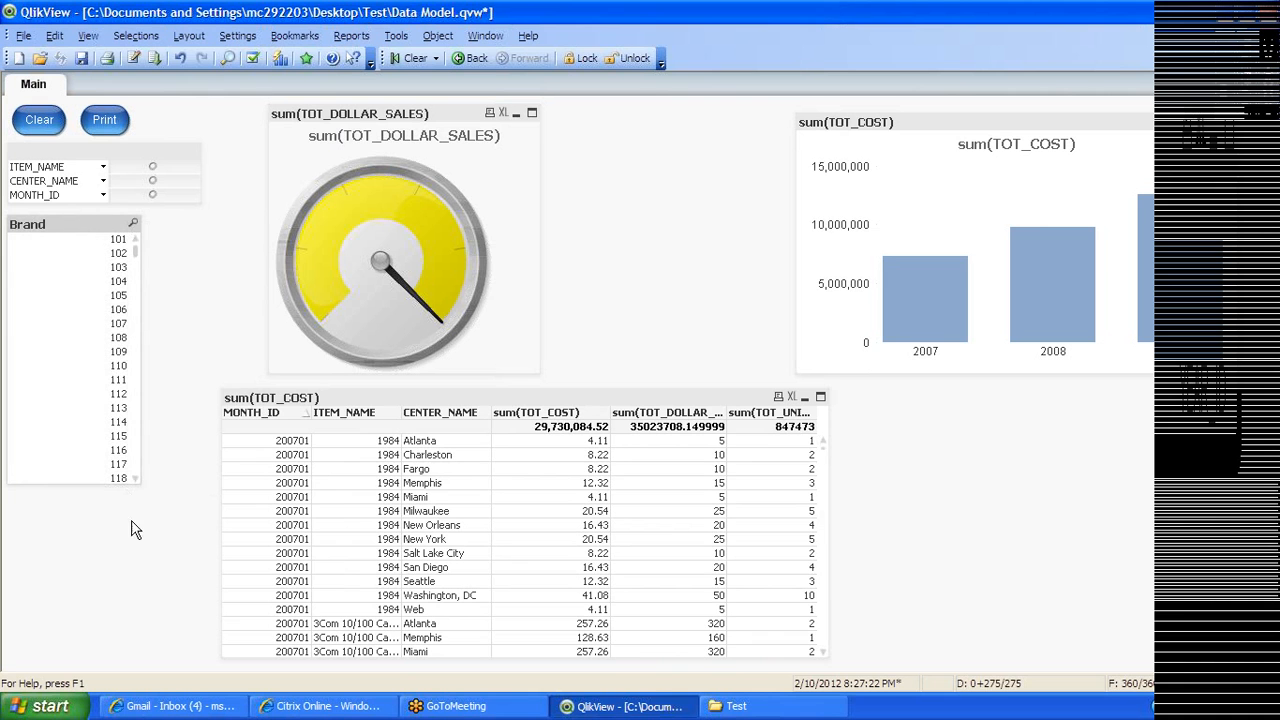
left_click_drag(95, 483, 100, 384)
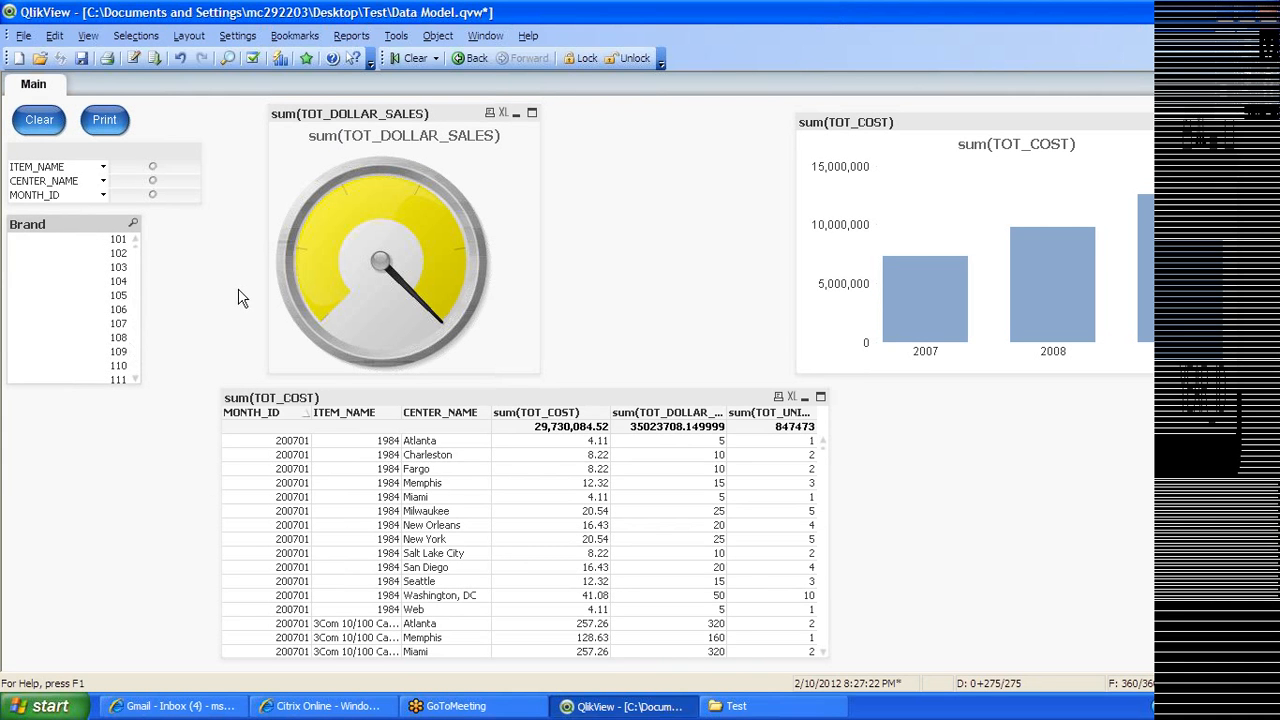
left_click(240, 297)
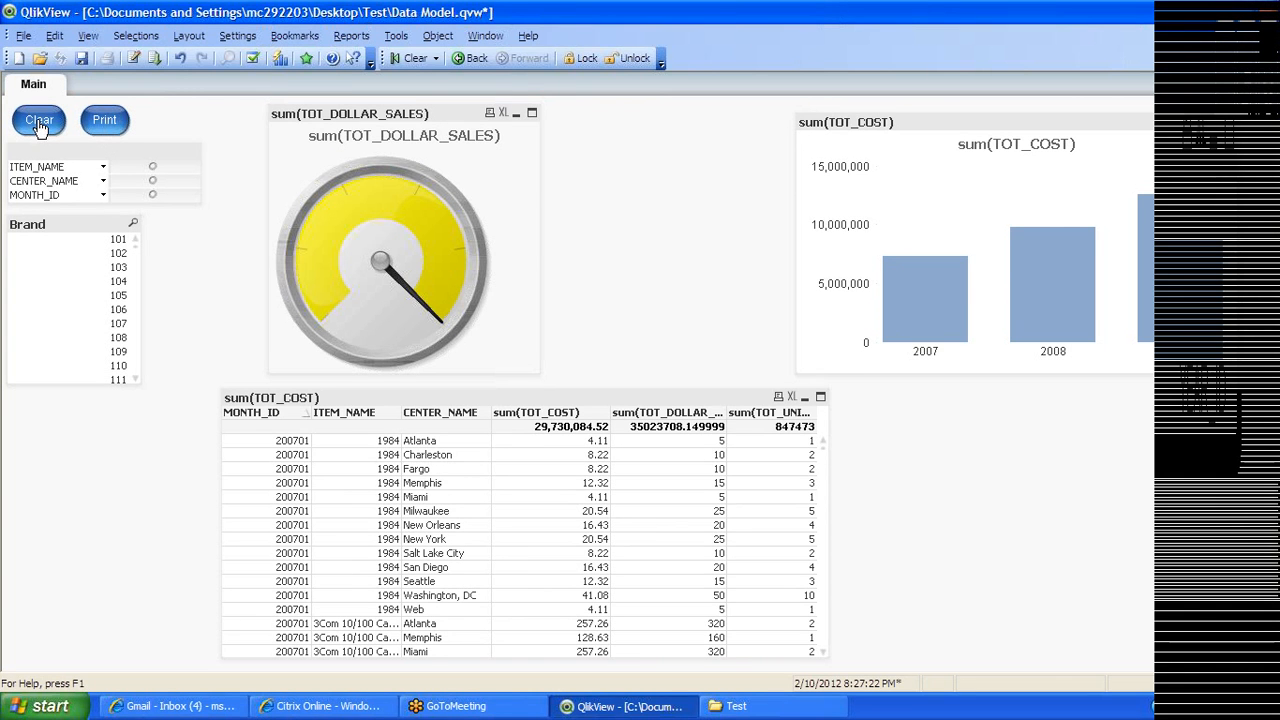
Filter the dashboard by brand 102, switch to brand 108, and move the TOT_COST bar chart closer to the gauge
left_click(125, 256)
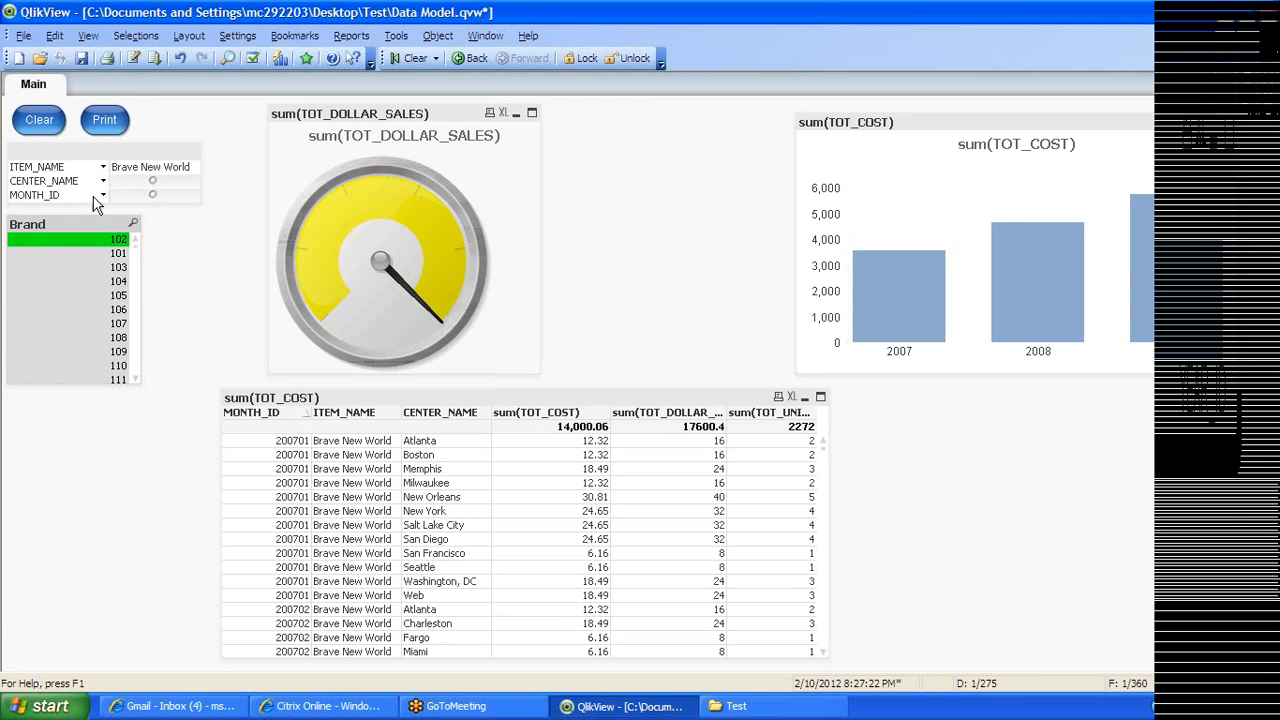
left_click(121, 338)
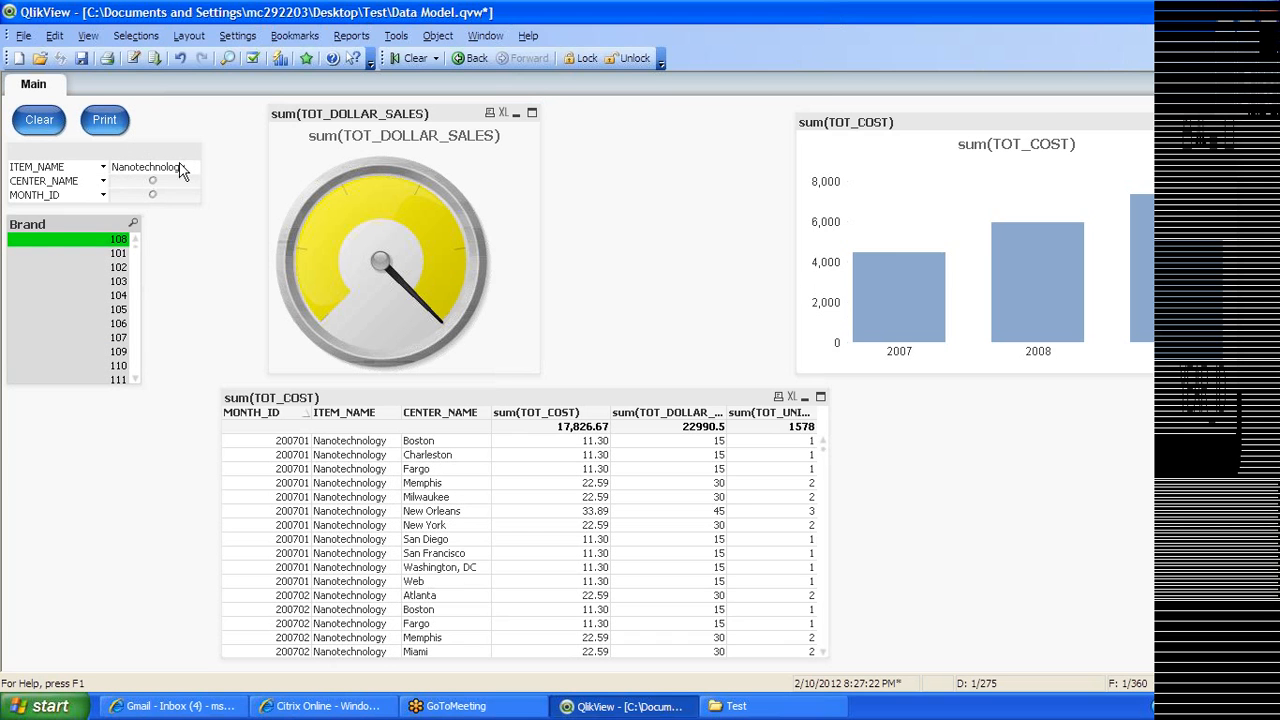
left_click_drag(1026, 124, 859, 128)
Examine the sales gauge's presentation, dimension, expression, sort and style settings
left_click(420, 116)
right_click(422, 115)
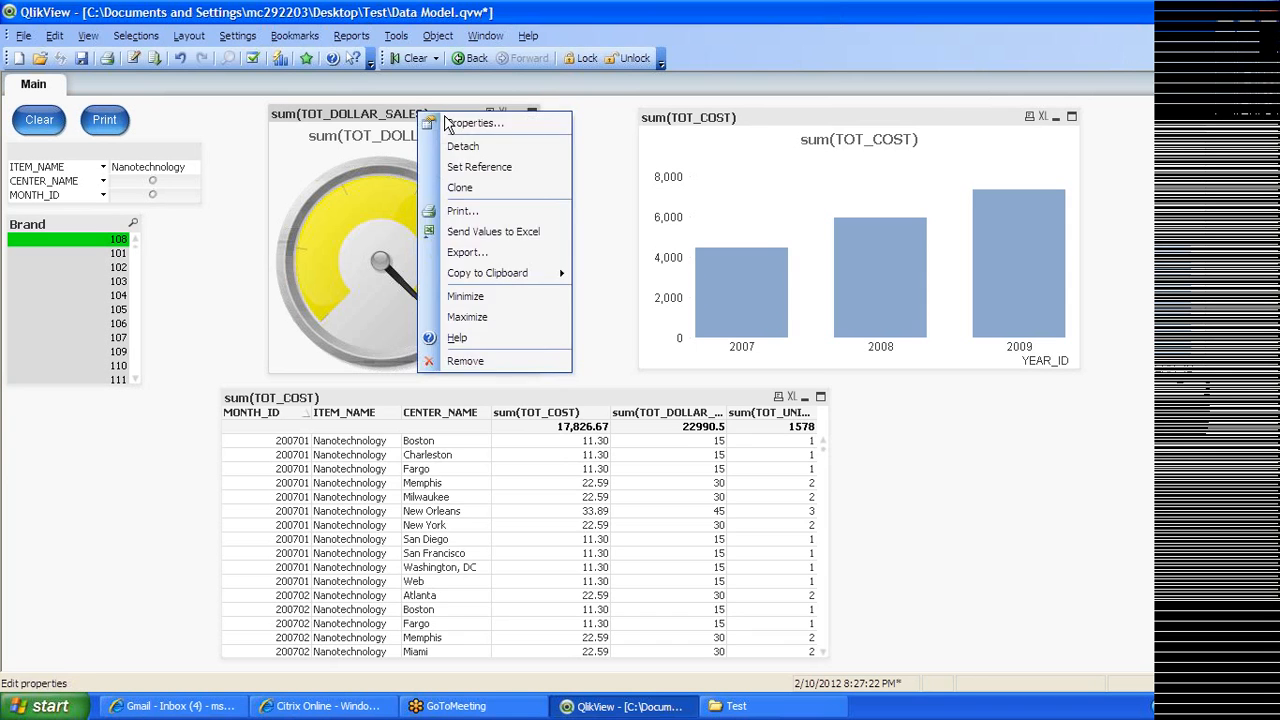
left_click(446, 118)
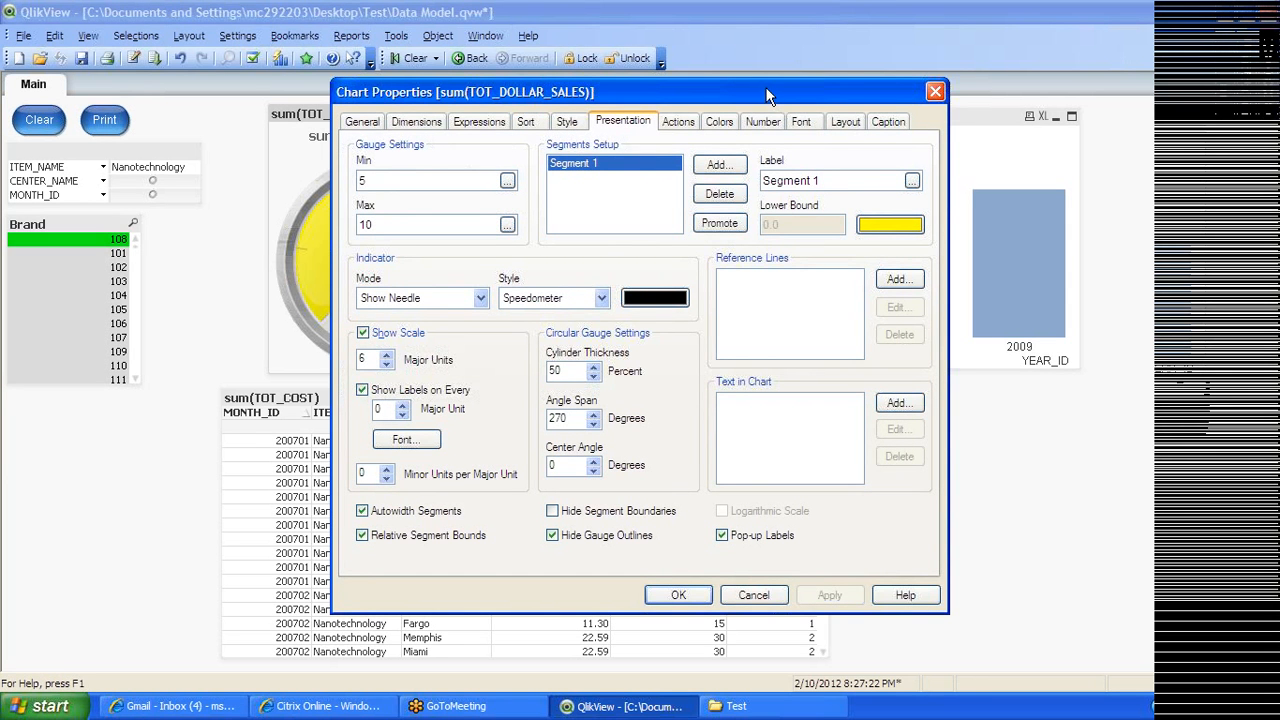
left_click_drag(767, 95, 1275, 55)
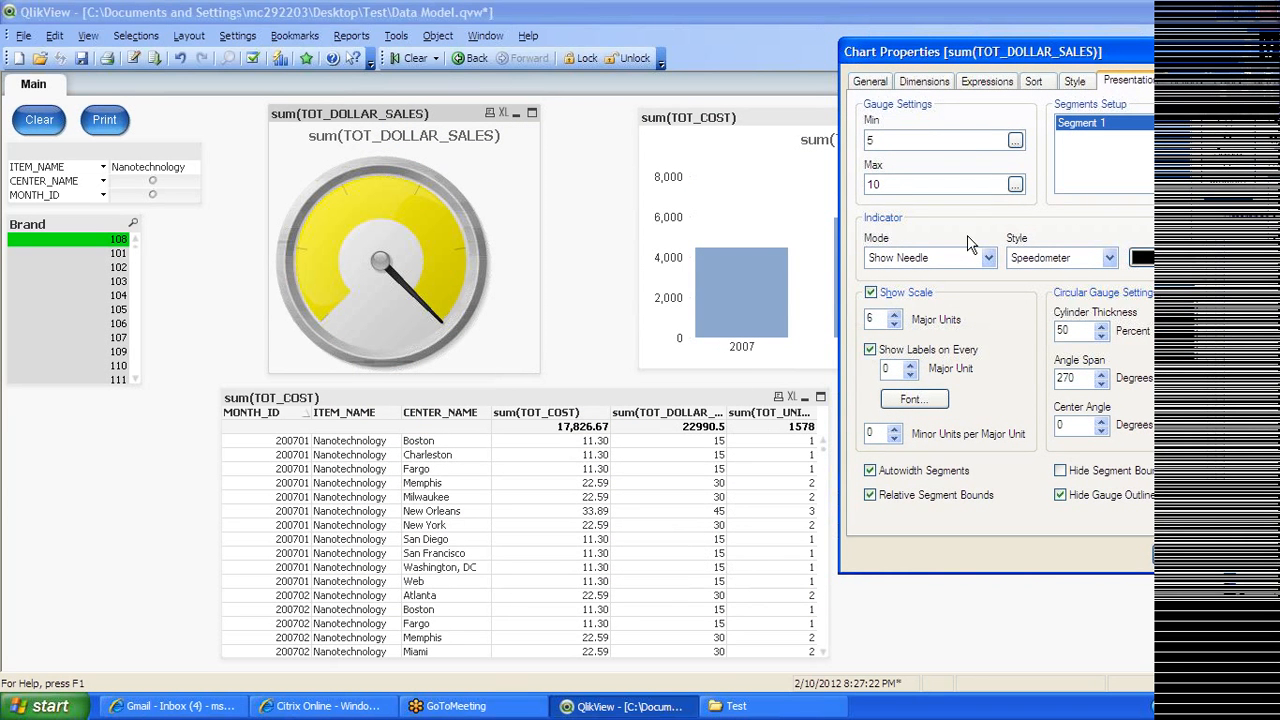
left_click_drag(1065, 52, 1116, 32)
left_click_drag(1118, 33, 762, 84)
left_click(607, 110)
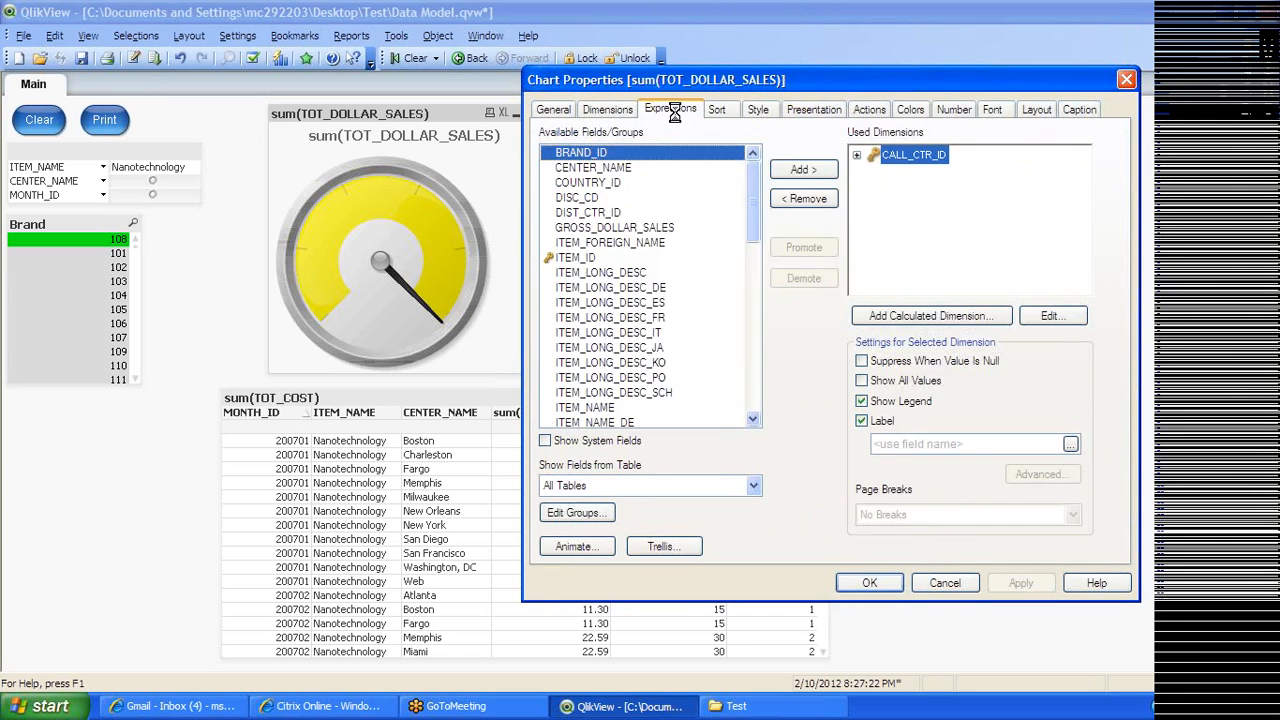
left_click(670, 110)
left_click(717, 110)
left_click(755, 110)
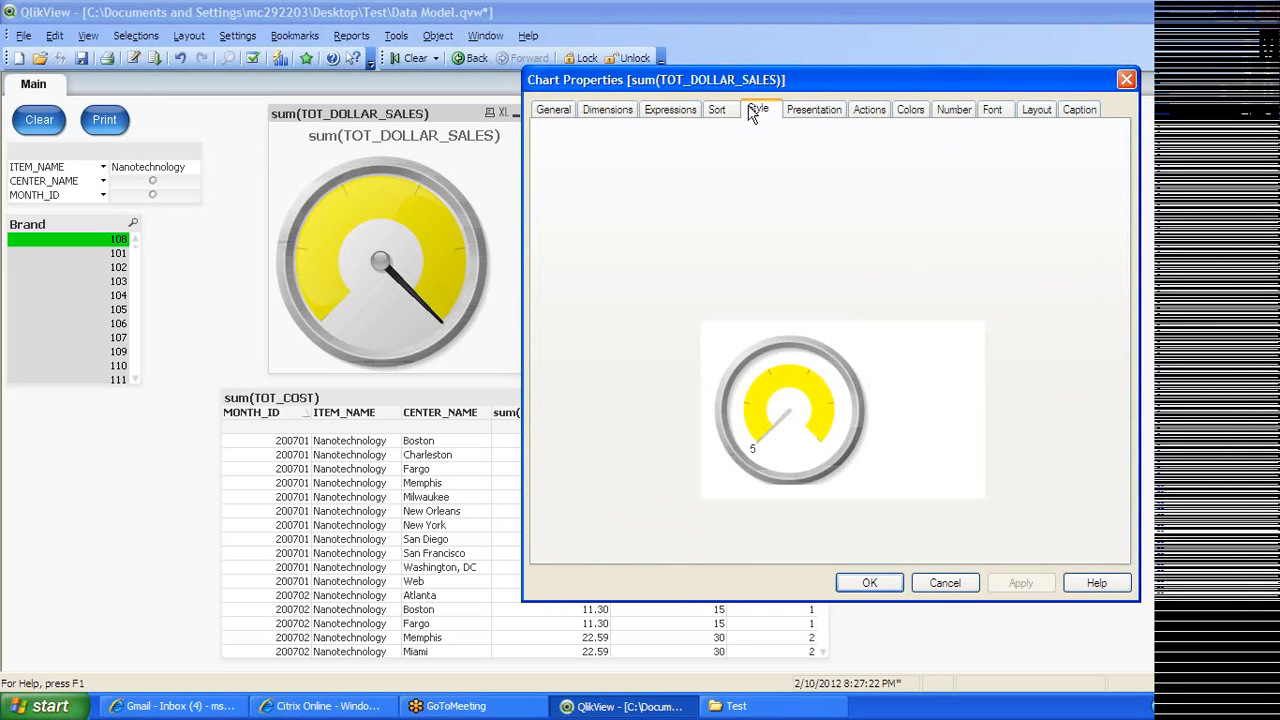
Apply the framed circular look to the sales gauge
left_click(642, 190)
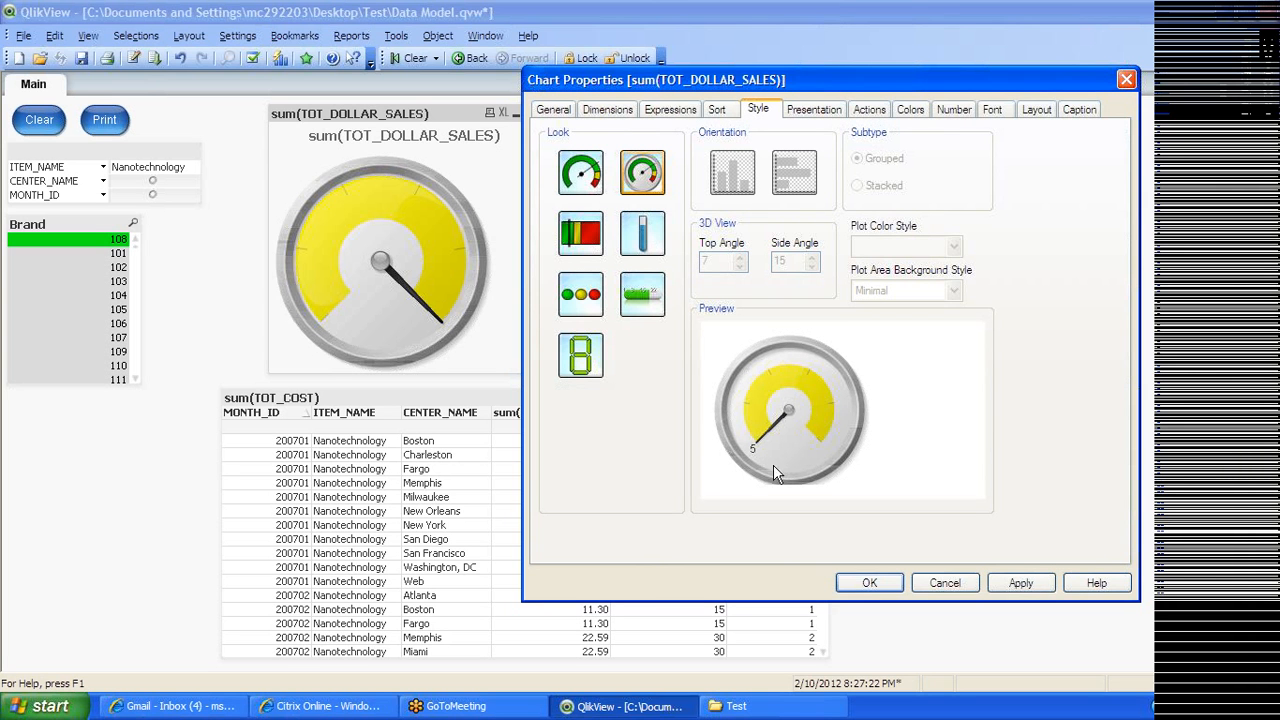
left_click(1020, 585)
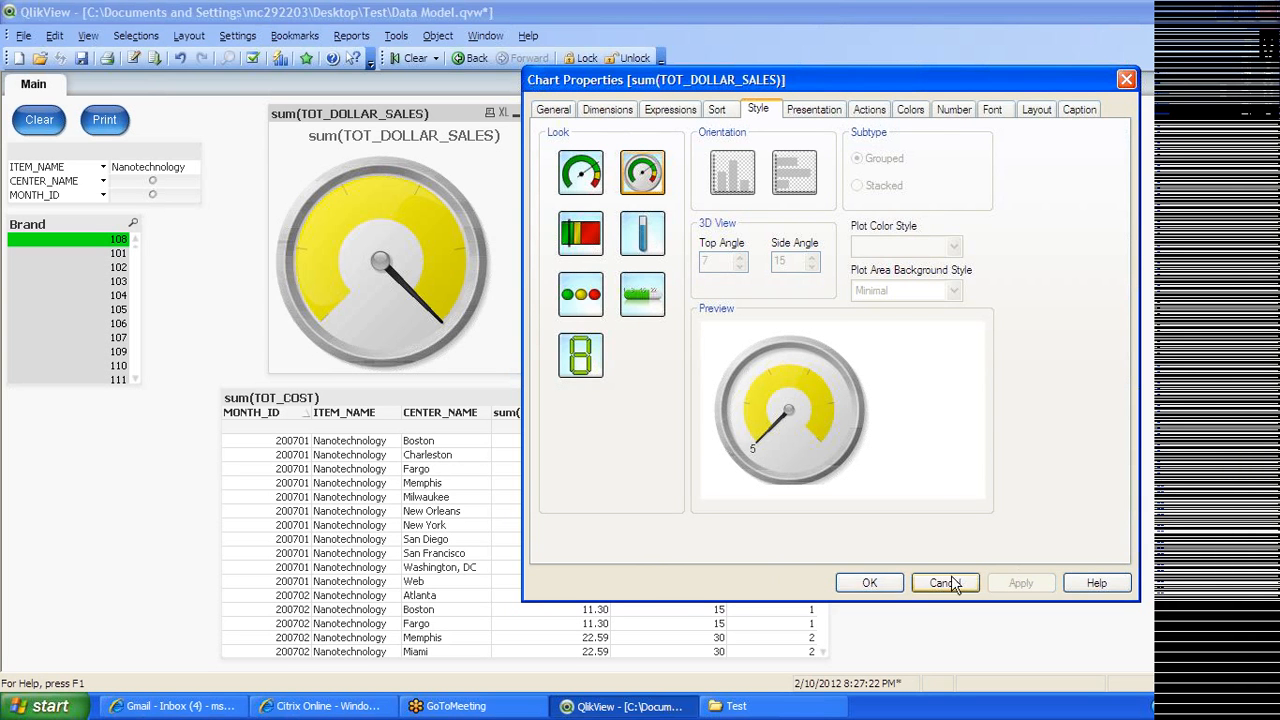
left_click(870, 583)
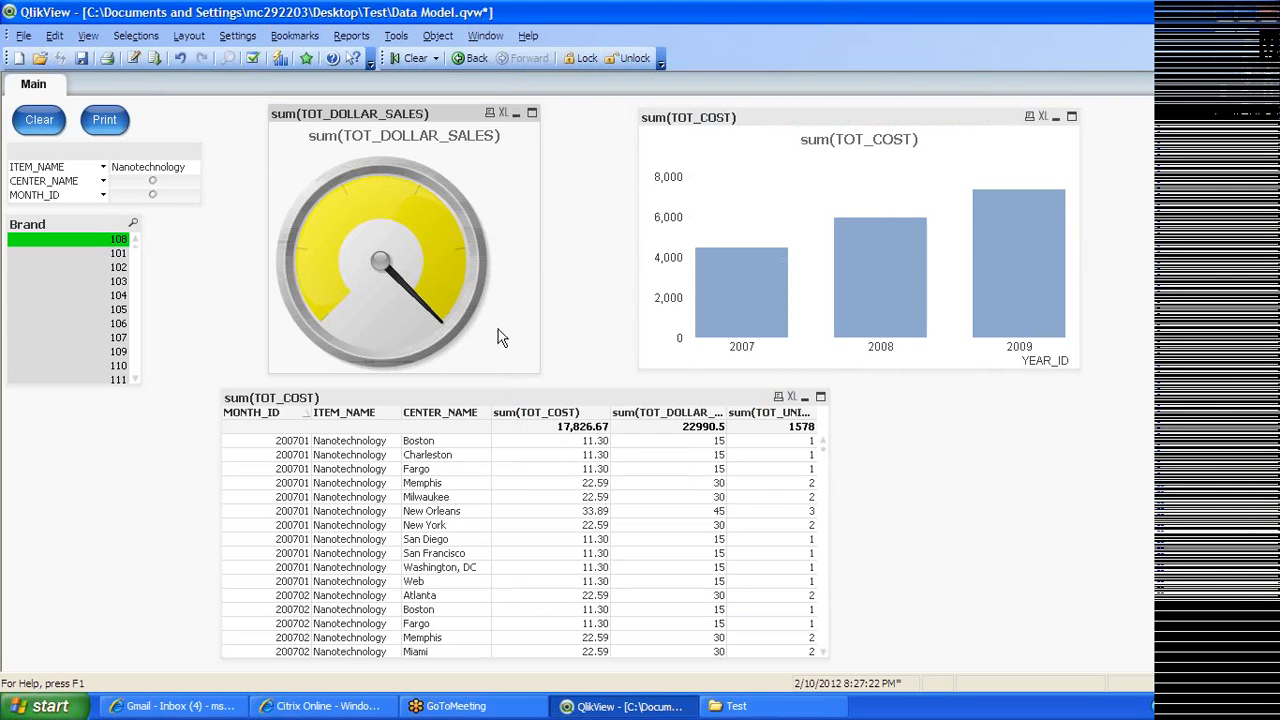
Set the sales gauge's maximum to 20000 and check the needle's value on the sheet
right_click(327, 276)
left_click(345, 283)
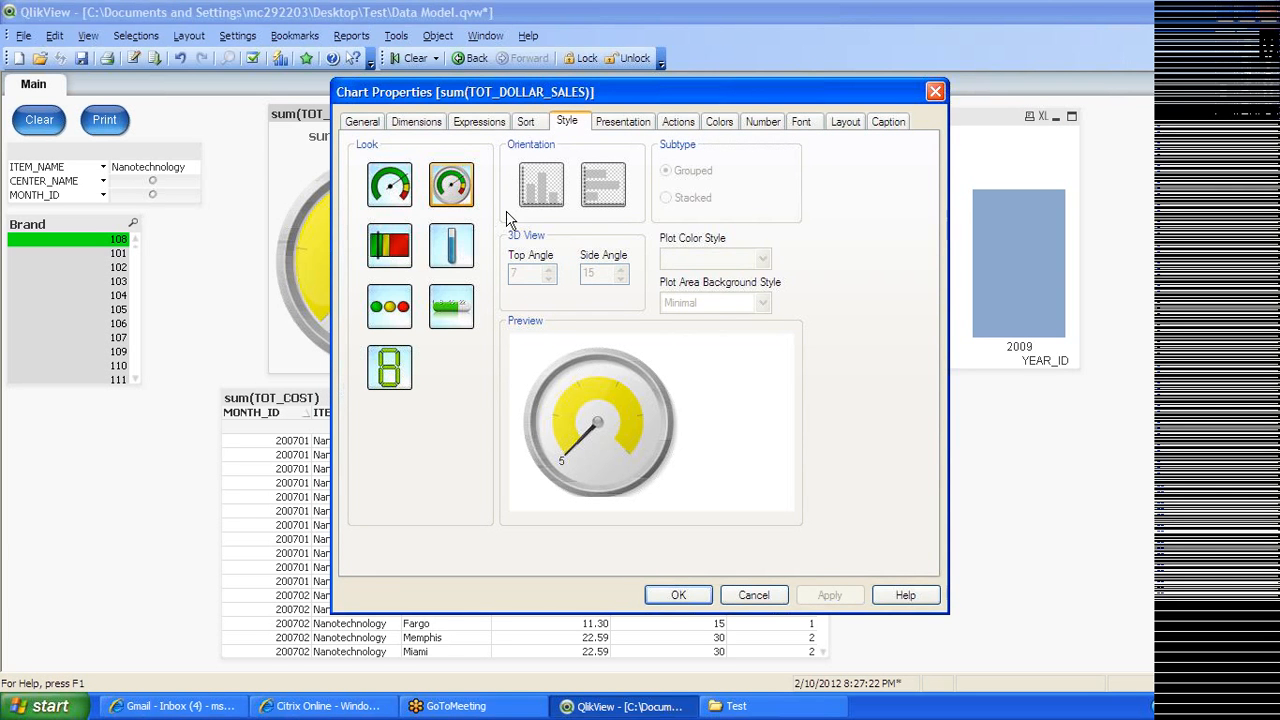
left_click(618, 122)
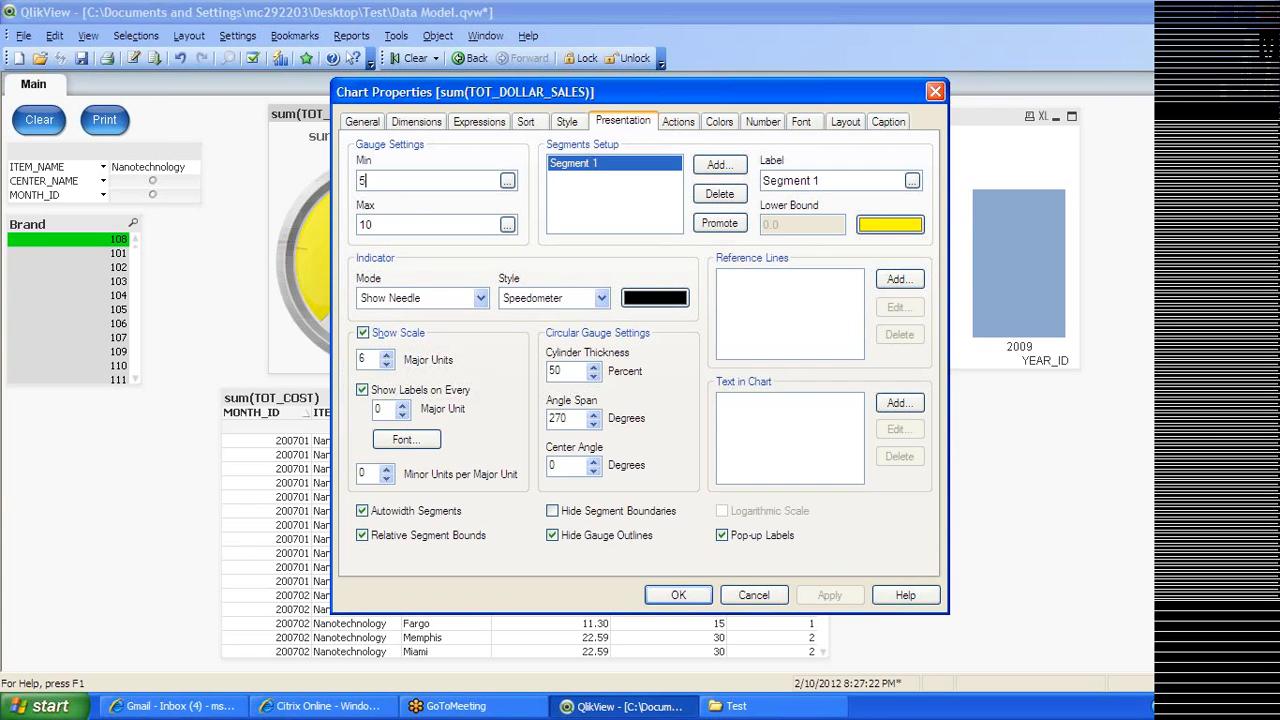
double_click(365, 224)
type("20000")
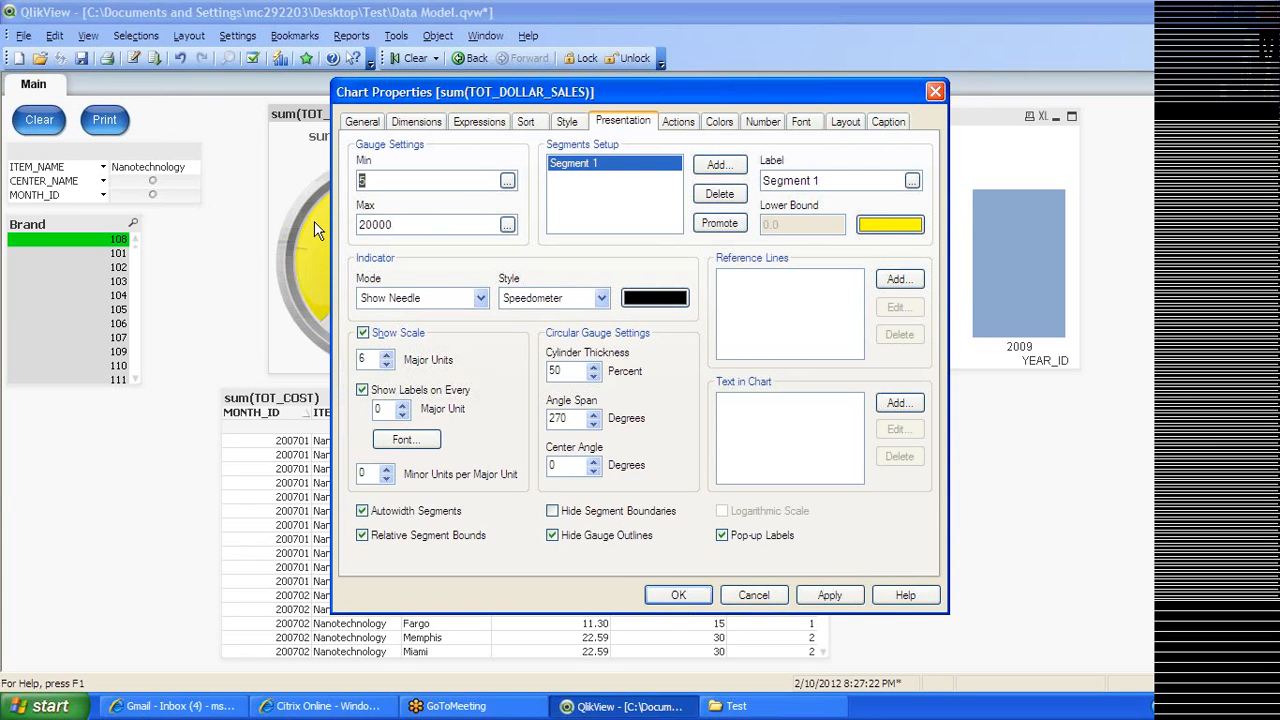
left_click(368, 181)
key("Return")
mouse_move(487, 286)
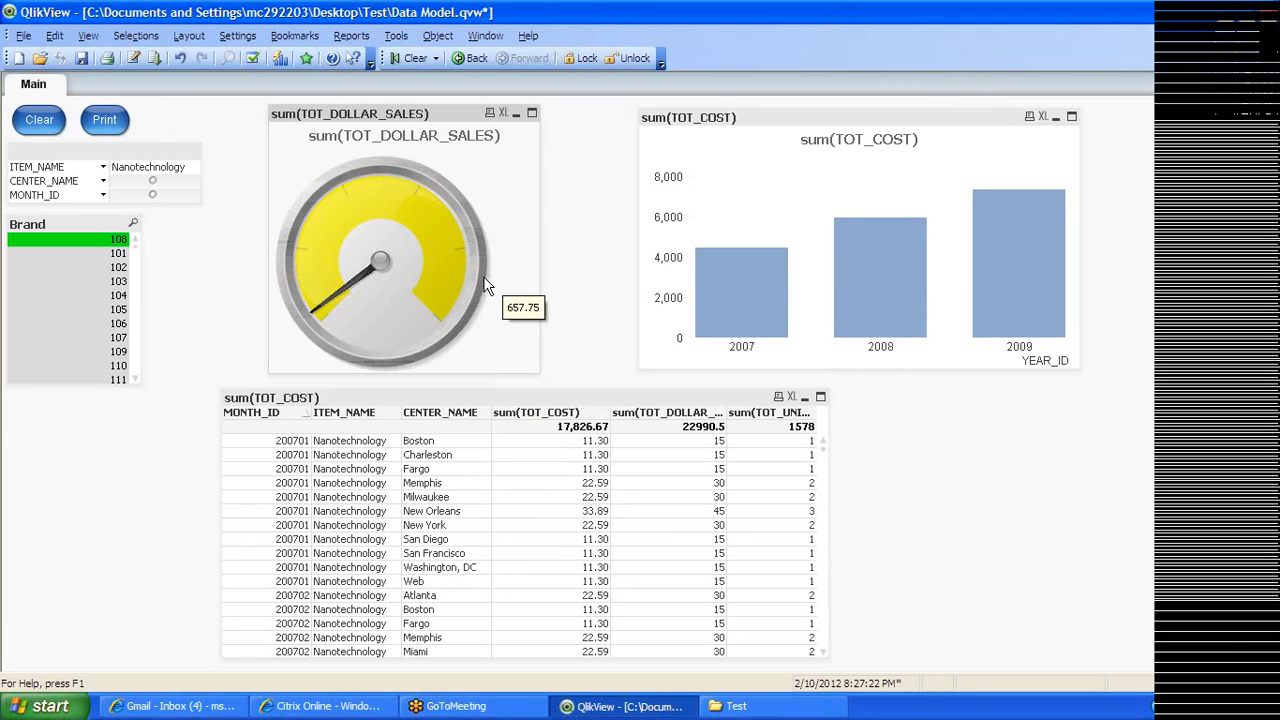
Set the sales gauge's minimum to 0
right_click(359, 204)
left_click(392, 215)
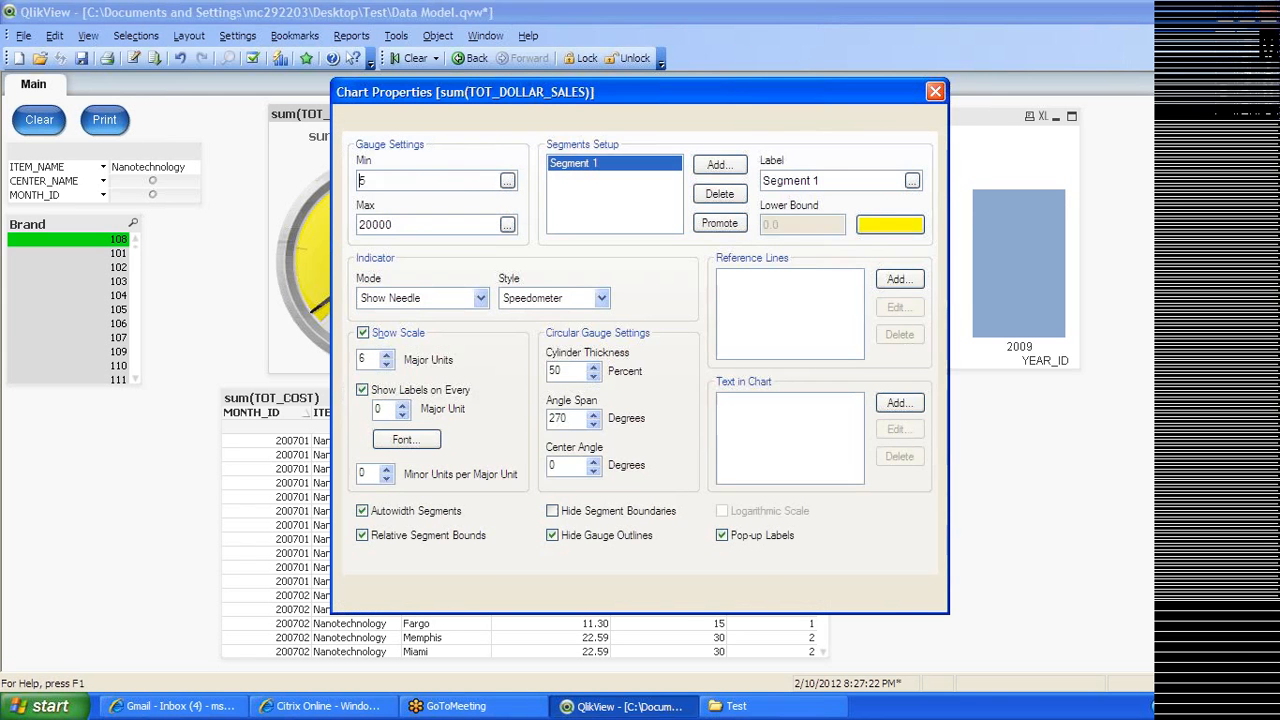
key("BackSpace")
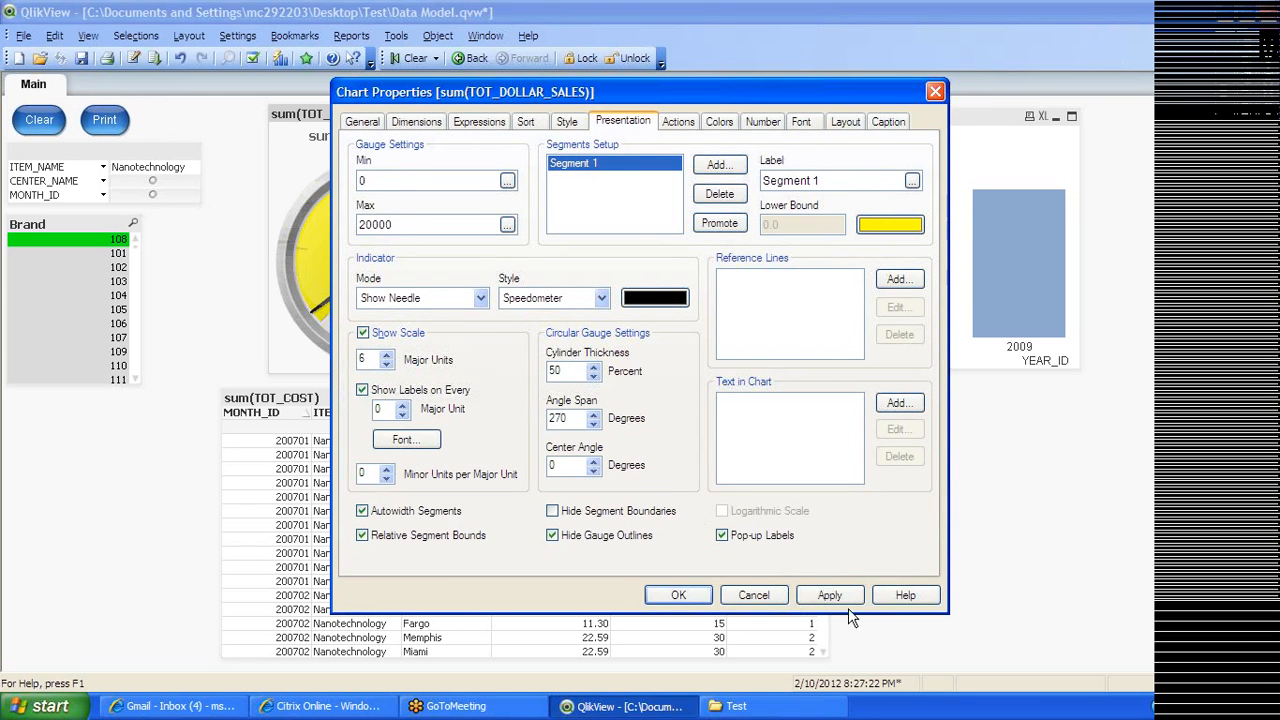
left_click(672, 597)
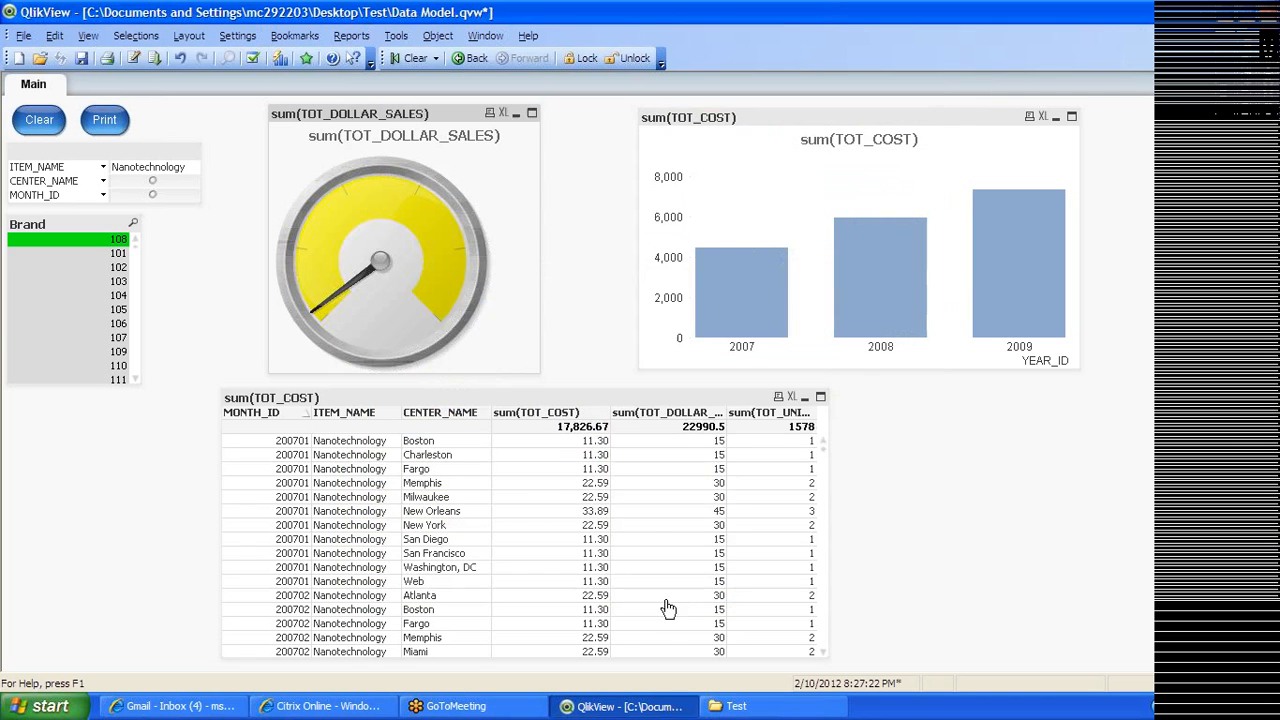
Examine the sales gauge's expression, action, color, number format, font, layout and caption settings
right_click(386, 230)
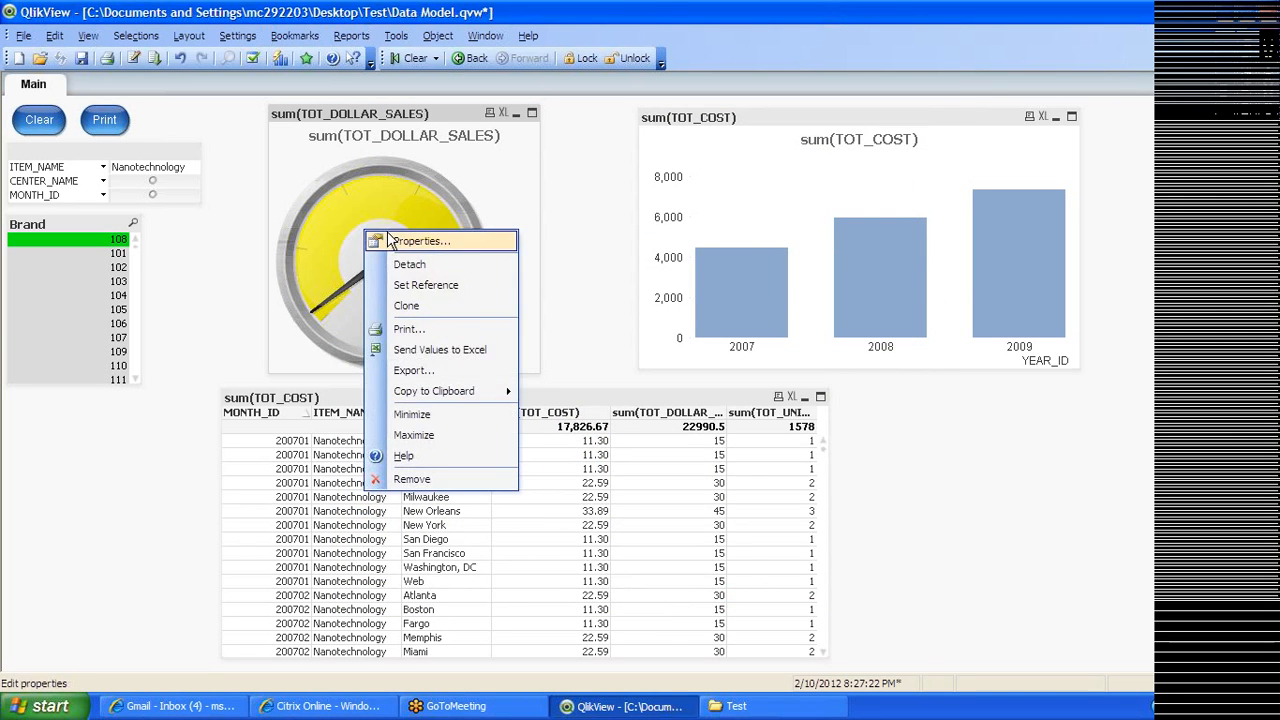
left_click(392, 238)
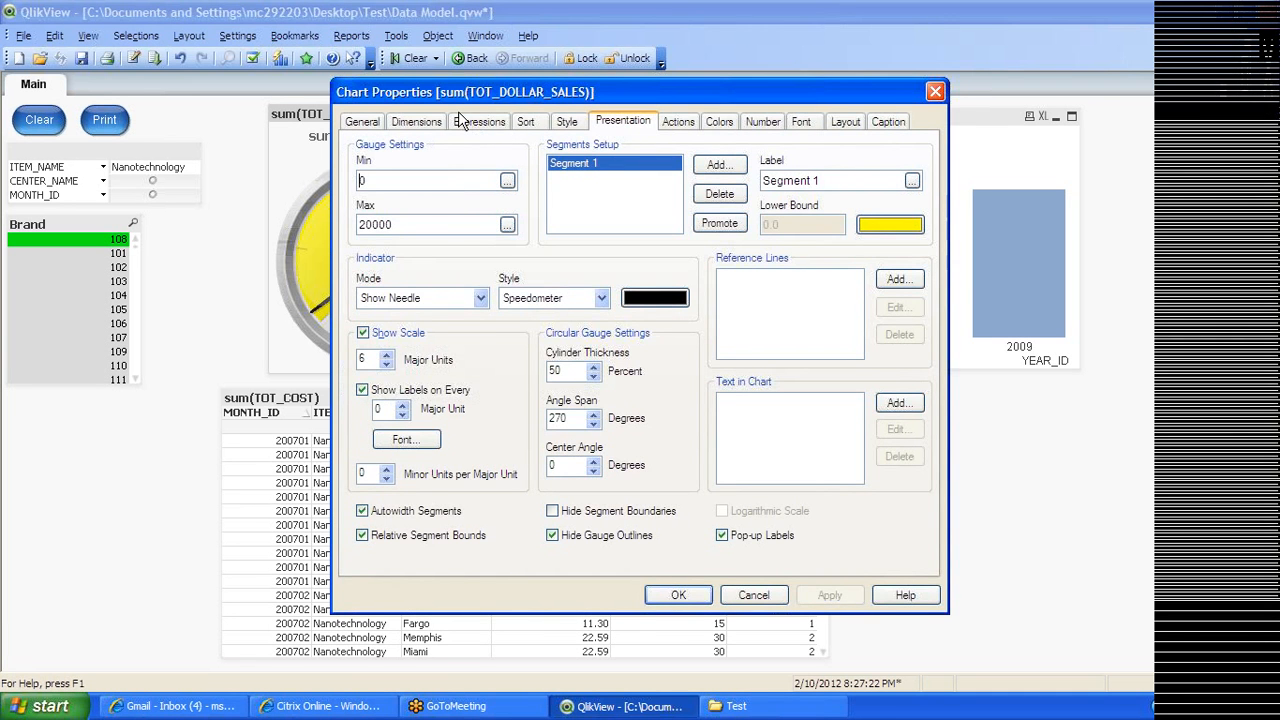
left_click(465, 121)
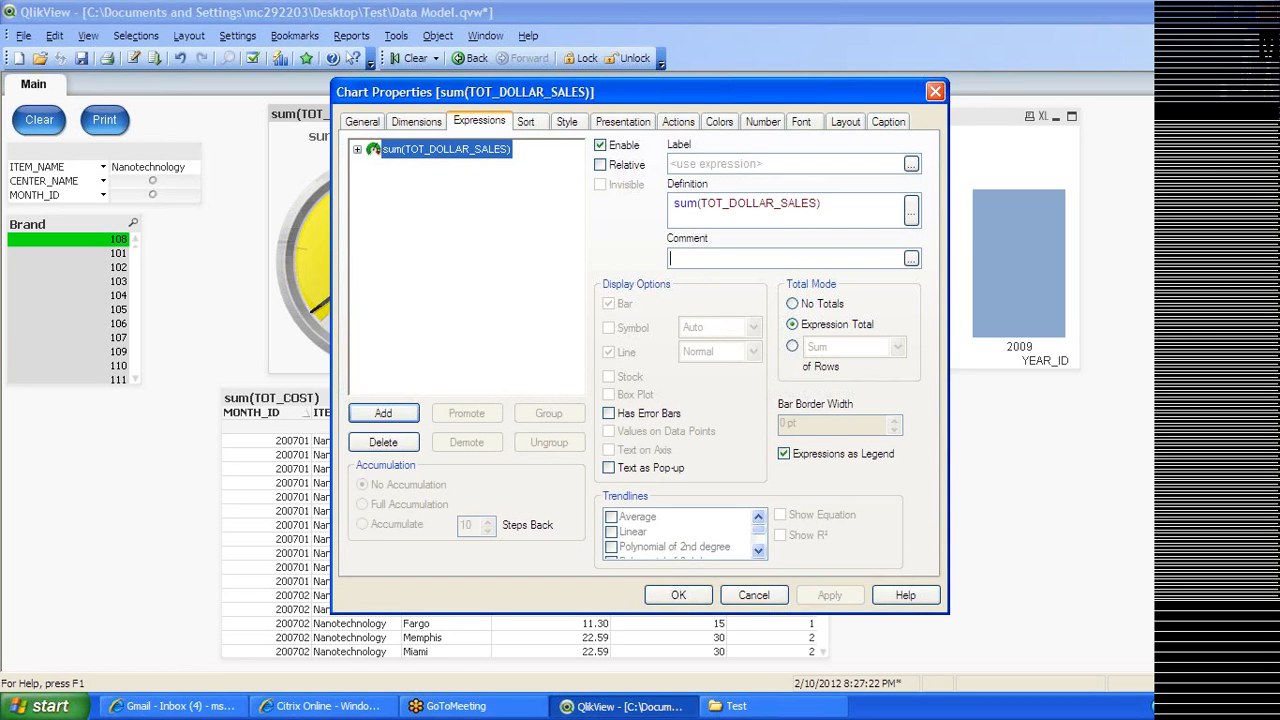
left_click(670, 254)
left_click_drag(622, 95, 762, 80)
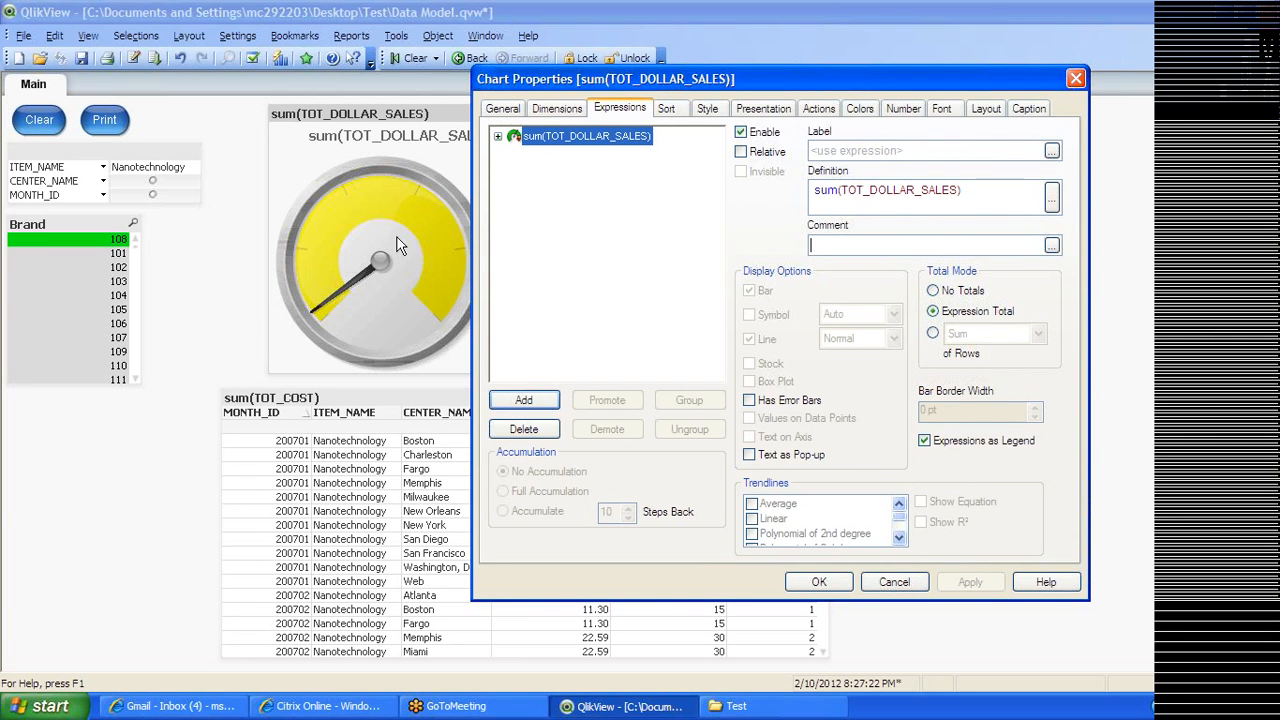
left_click(820, 110)
left_click(860, 109)
left_click(905, 109)
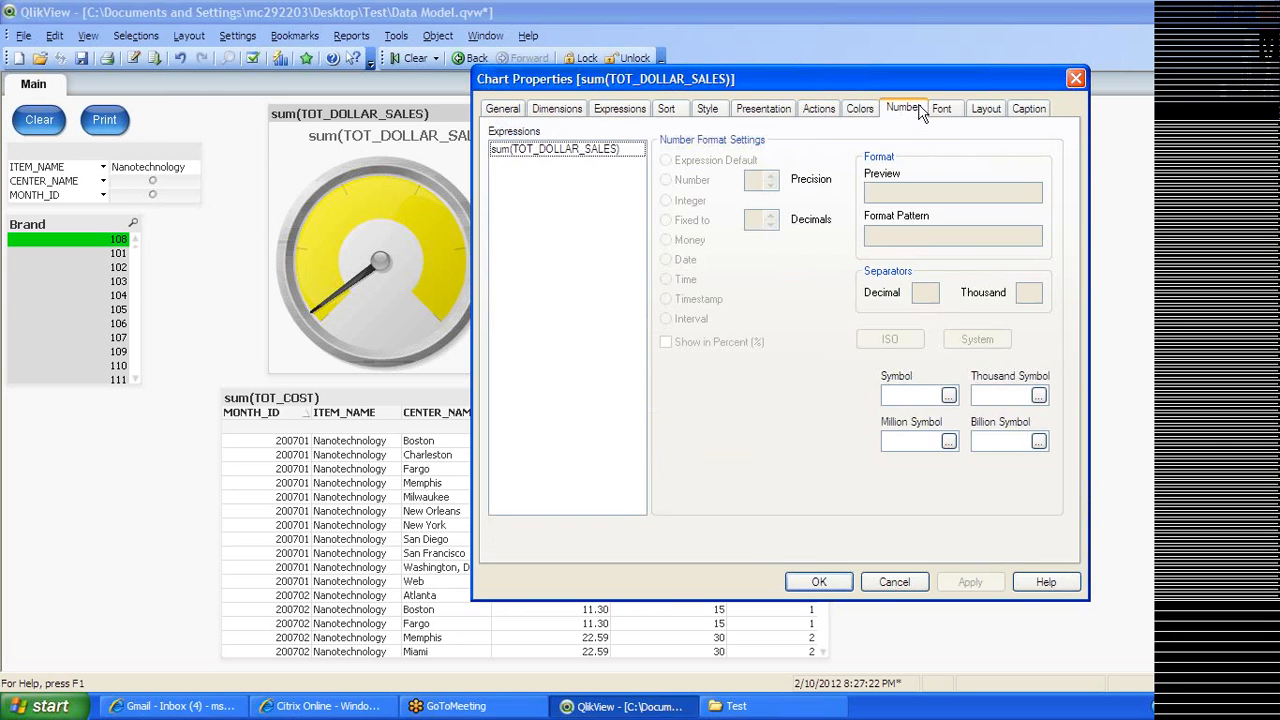
left_click(941, 109)
left_click(985, 109)
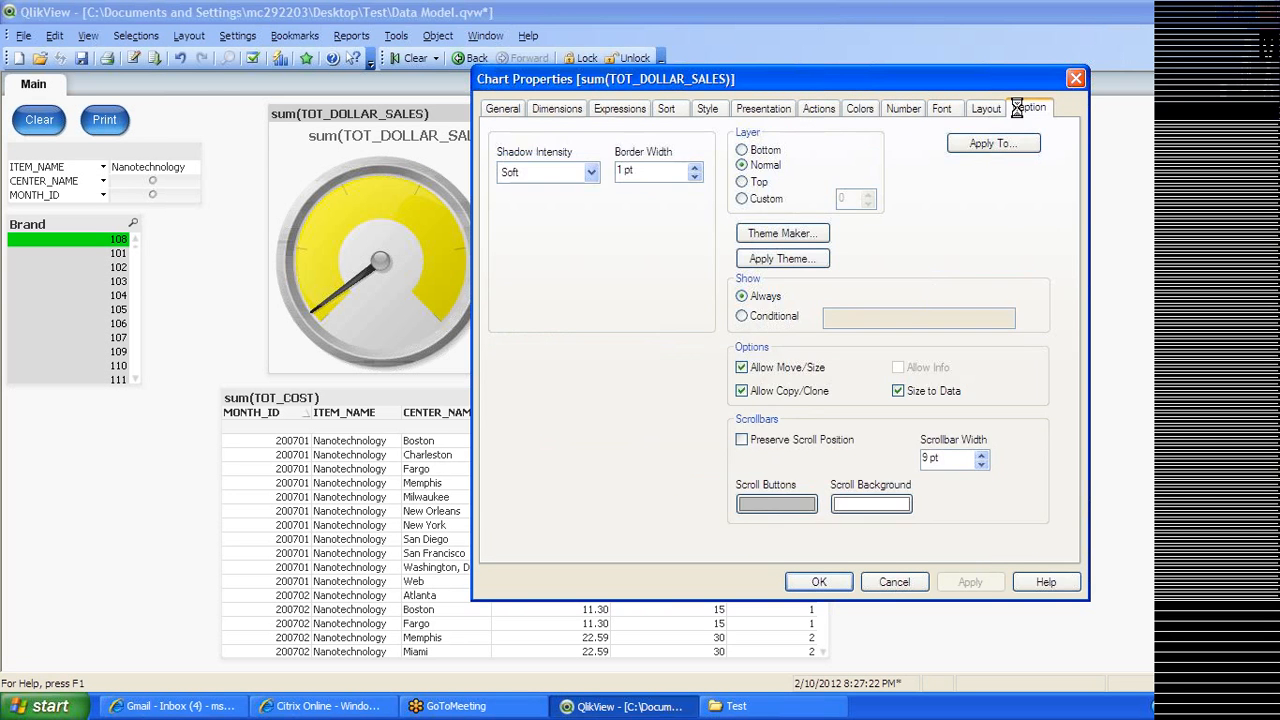
left_click(1016, 108)
left_click(892, 114)
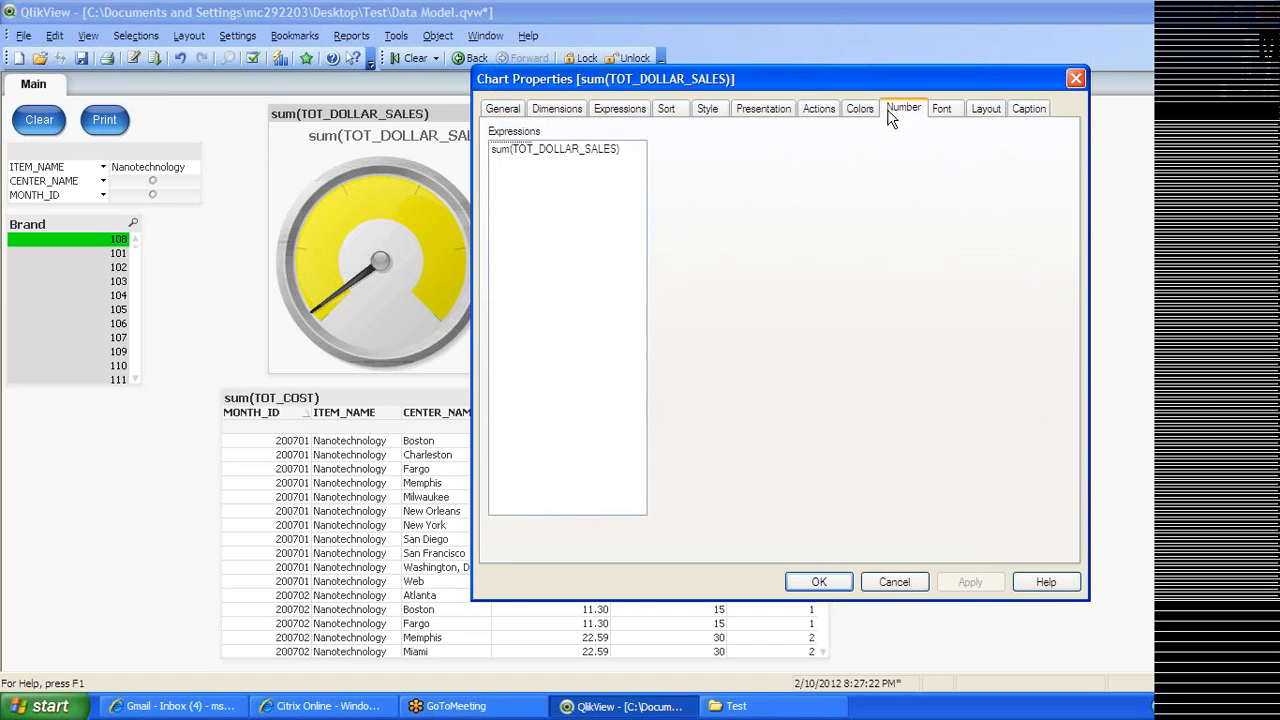
left_click(860, 110)
left_click(900, 112)
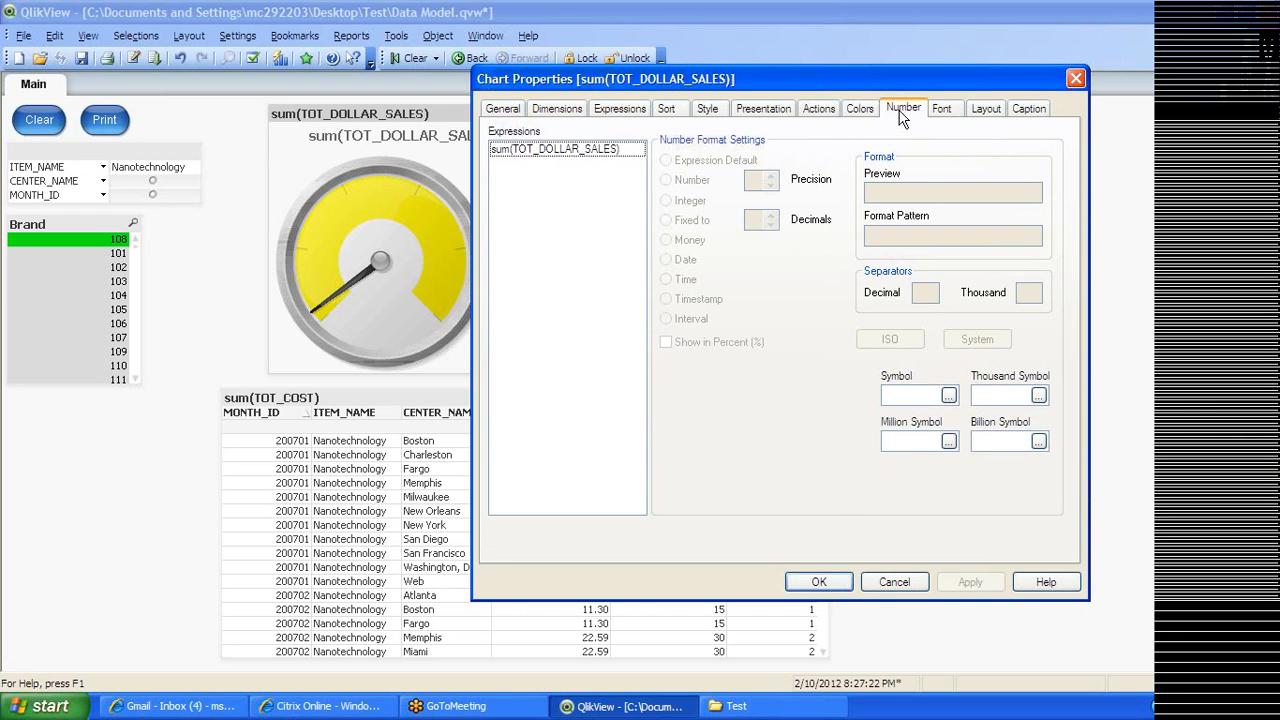
left_click(942, 112)
left_click(983, 110)
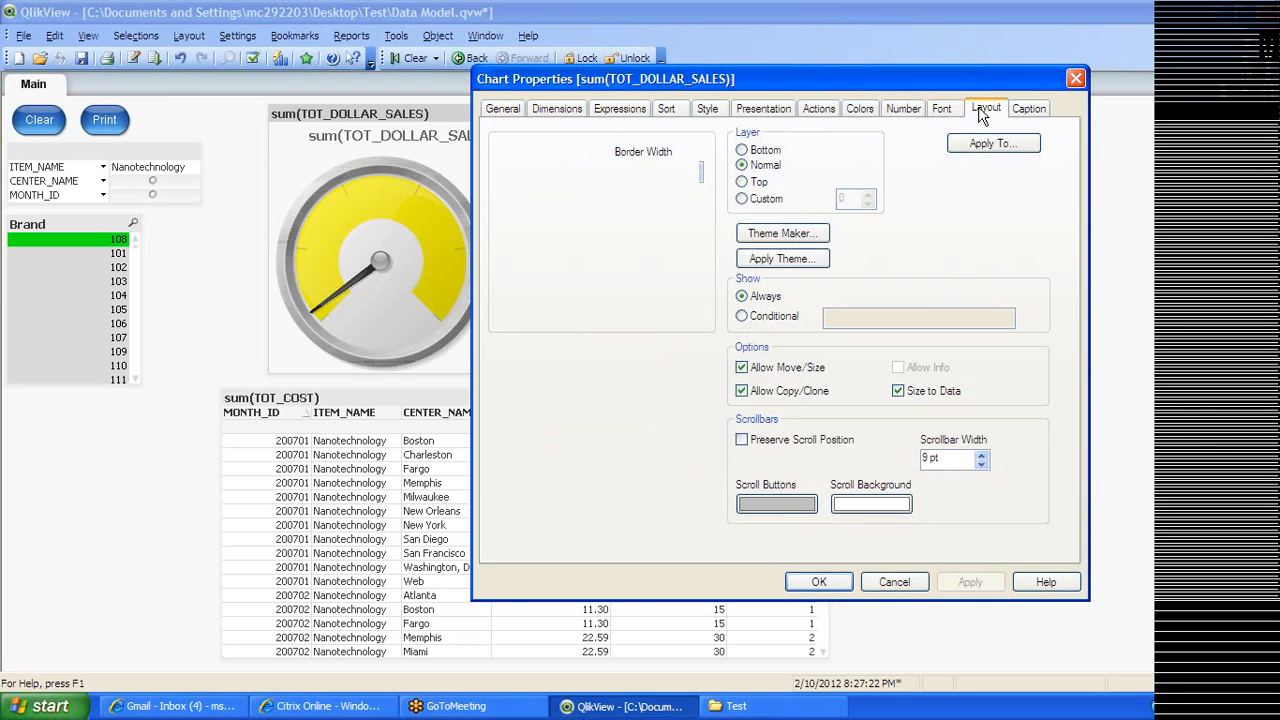
left_click(750, 318)
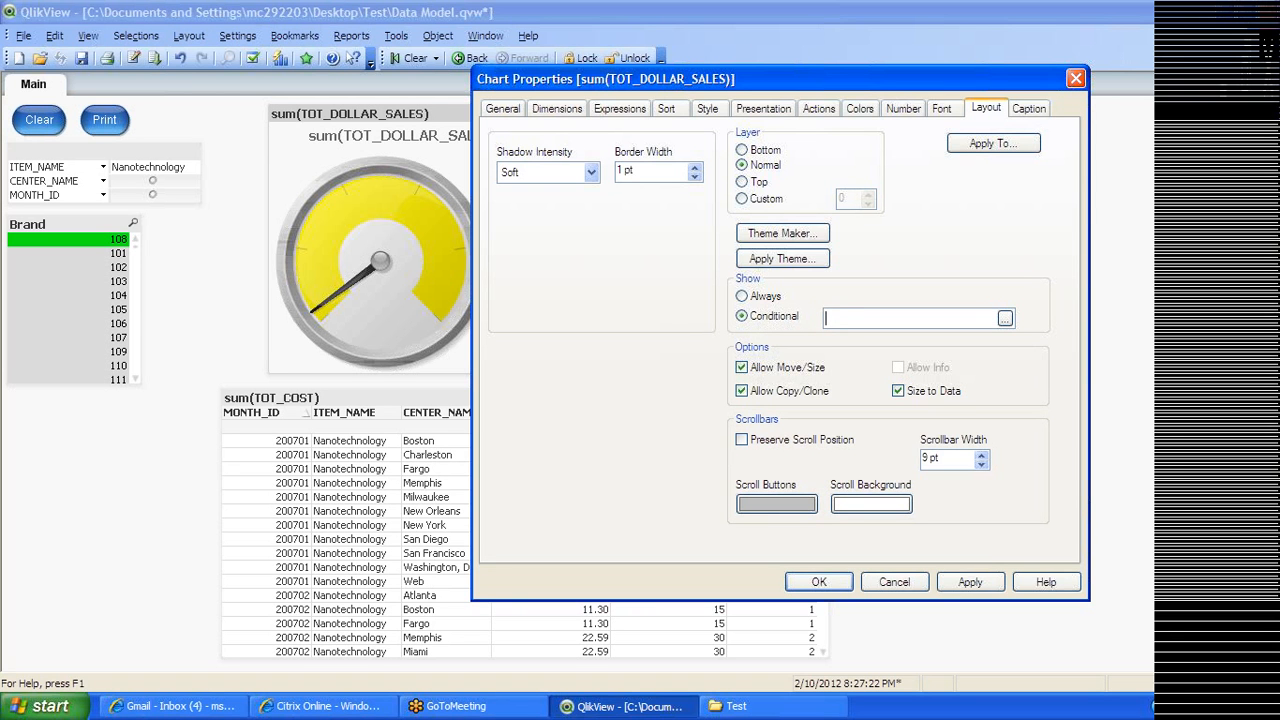
type("get")
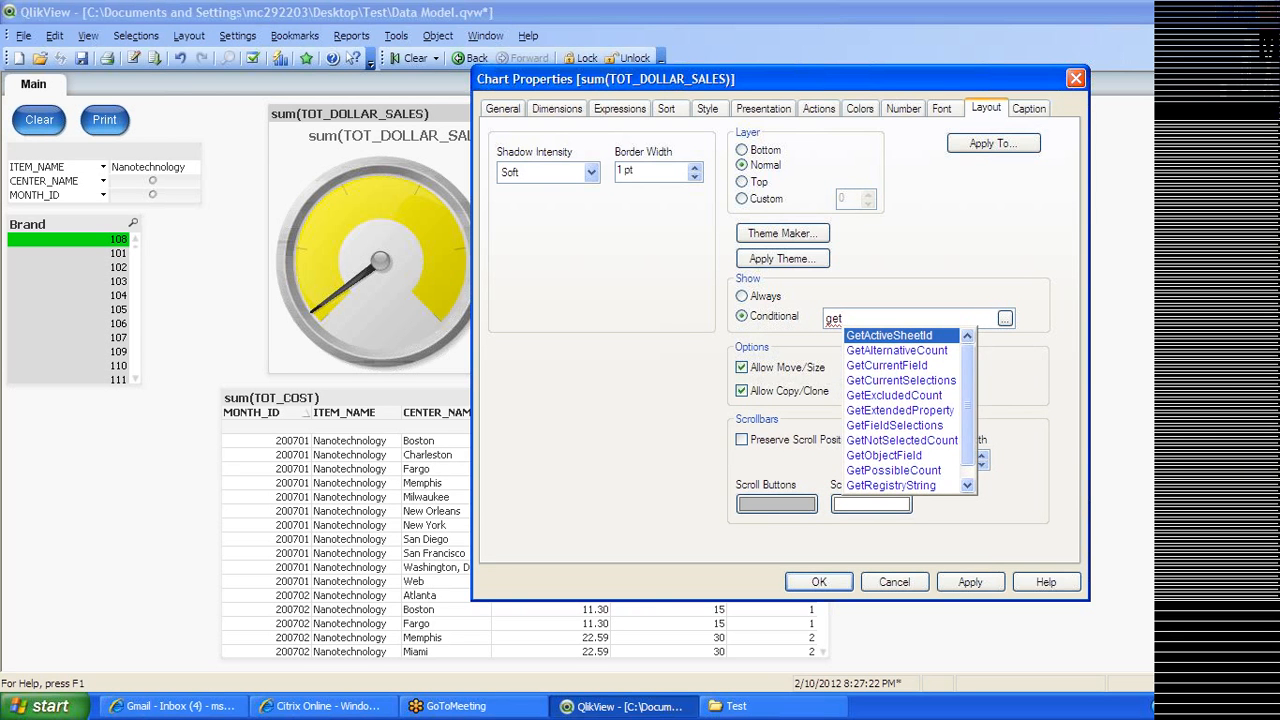
type("fiel")
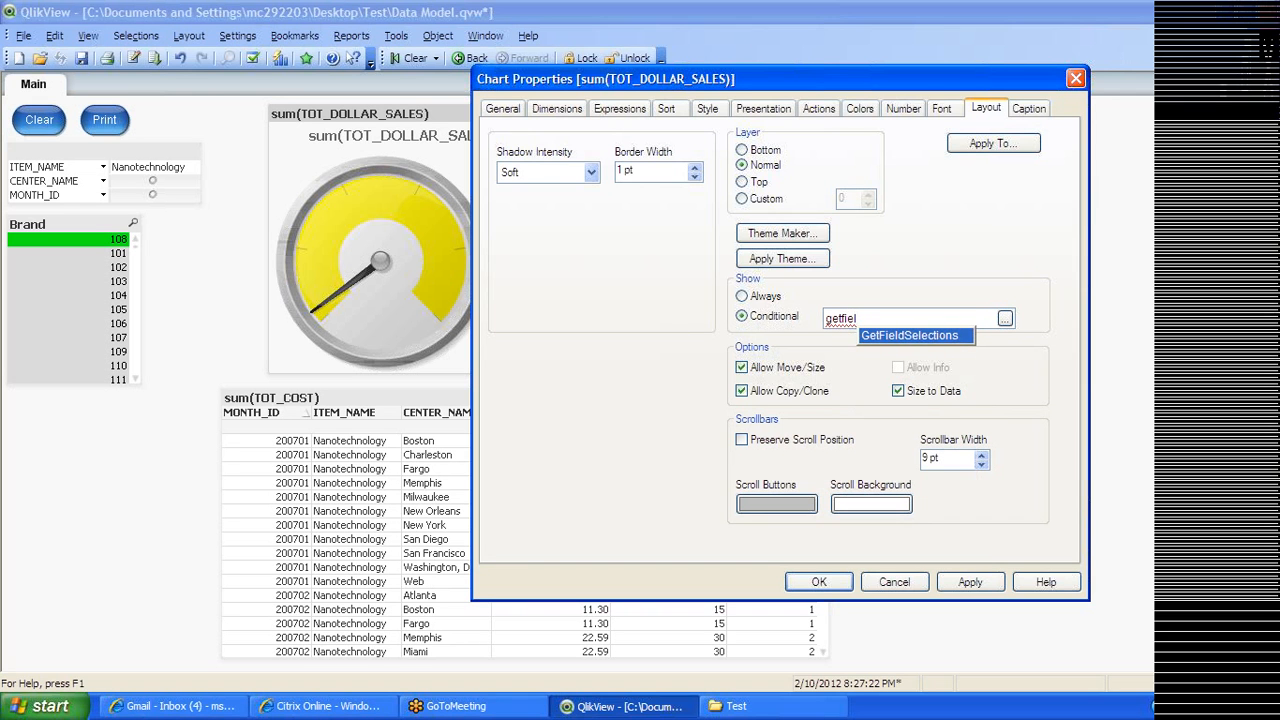
key("Return")
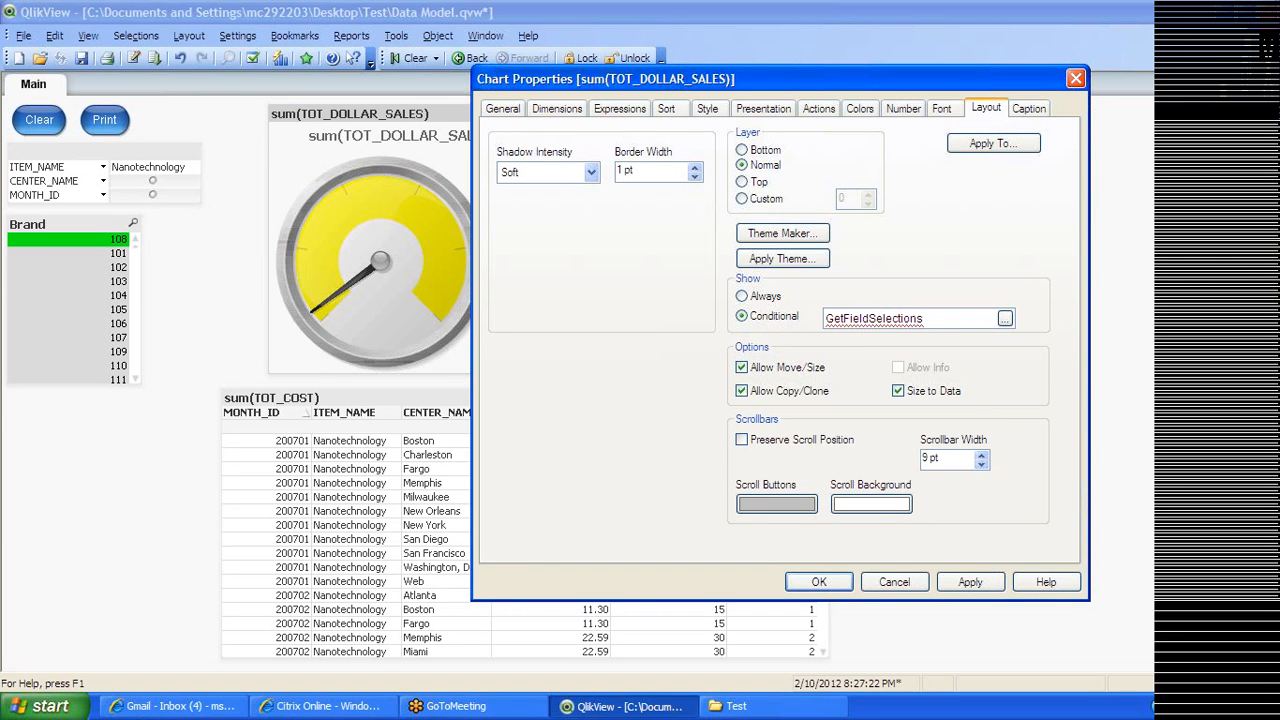
type("(")
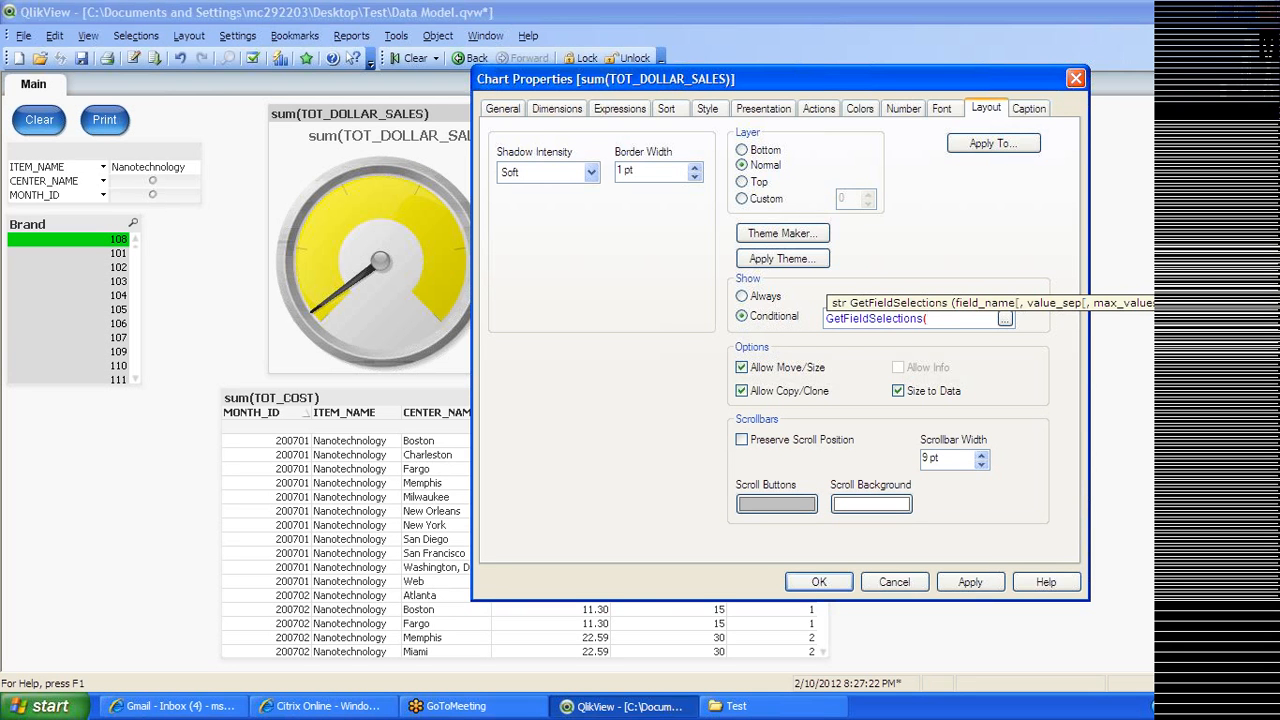
key("BackSpace")
key("BackSpace")
key("BackSpace")
key("BackSpace")
key("BackSpace")
key("BackSpace")
key("BackSpace")
key("BackSpace")
key("BackSpace")
key("BackSpace")
key("BackSpace")
key("BackSpace")
key("BackSpace")
key("BackSpace")
key("BackSpace")
key("BackSpace")
key("BackSpace")
key("BackSpace")
key("BackSpace")
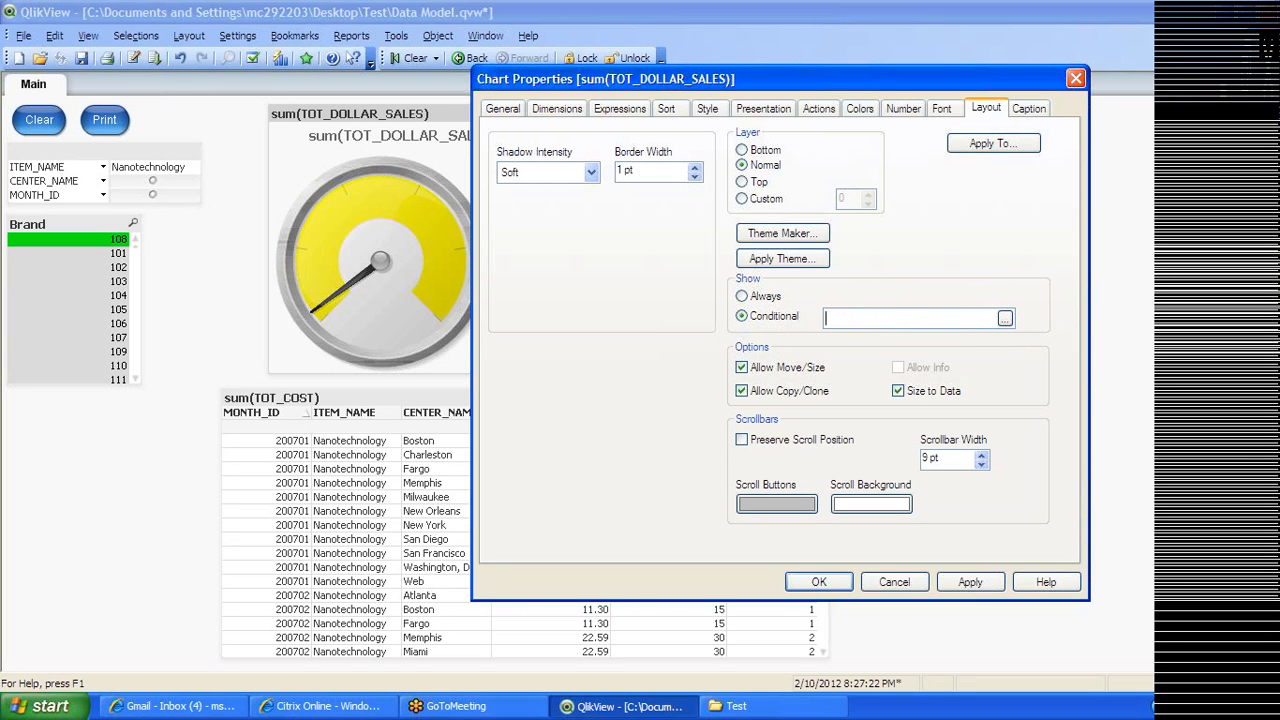
left_click(742, 296)
left_click(962, 582)
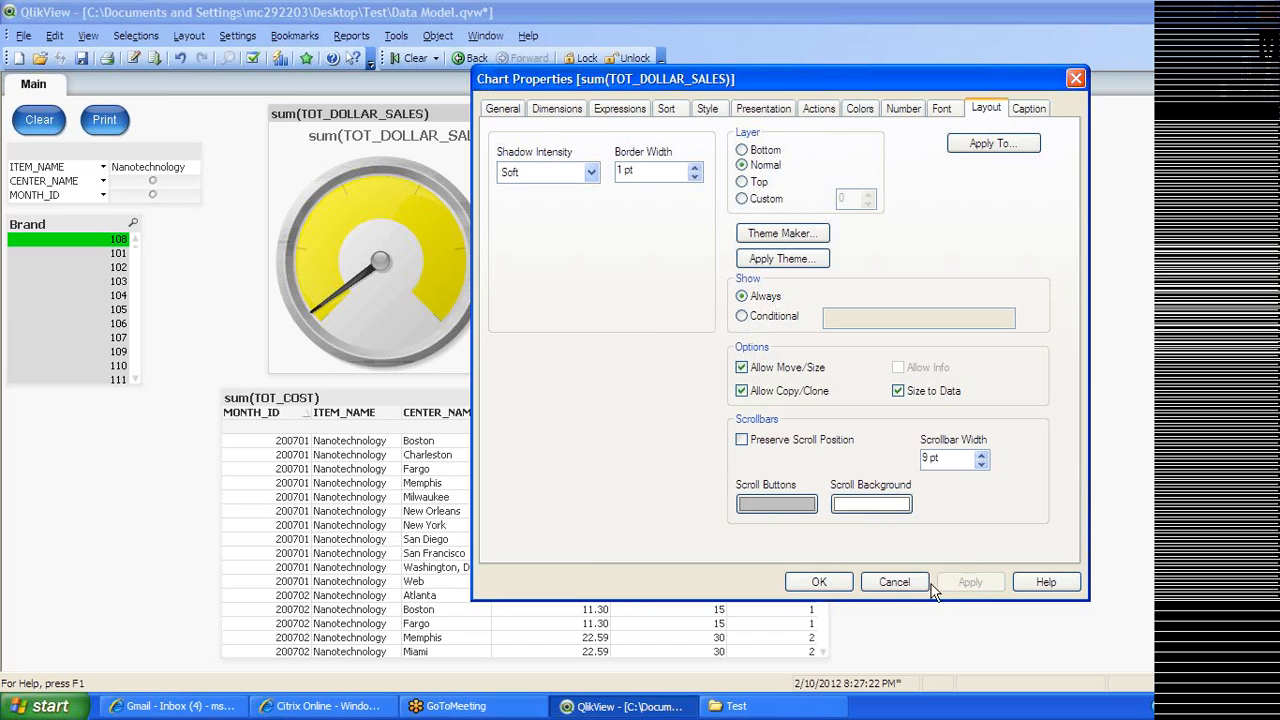
left_click(834, 579)
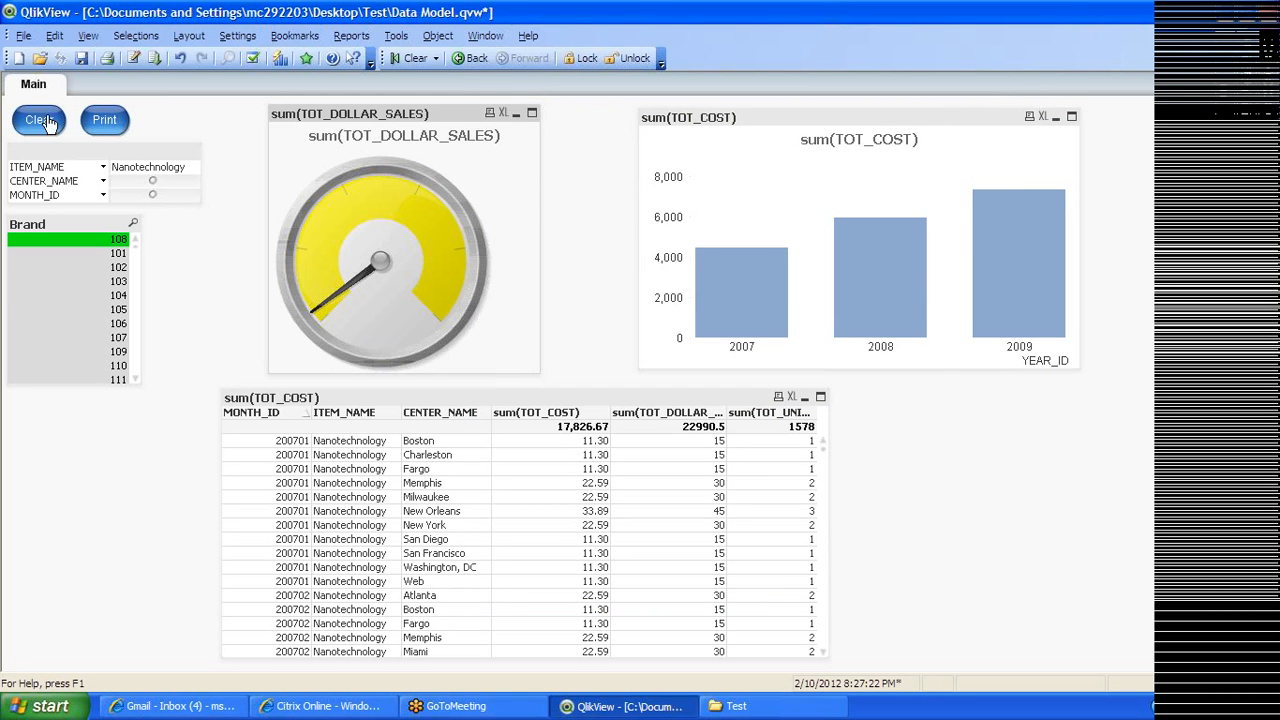
left_click(103, 181)
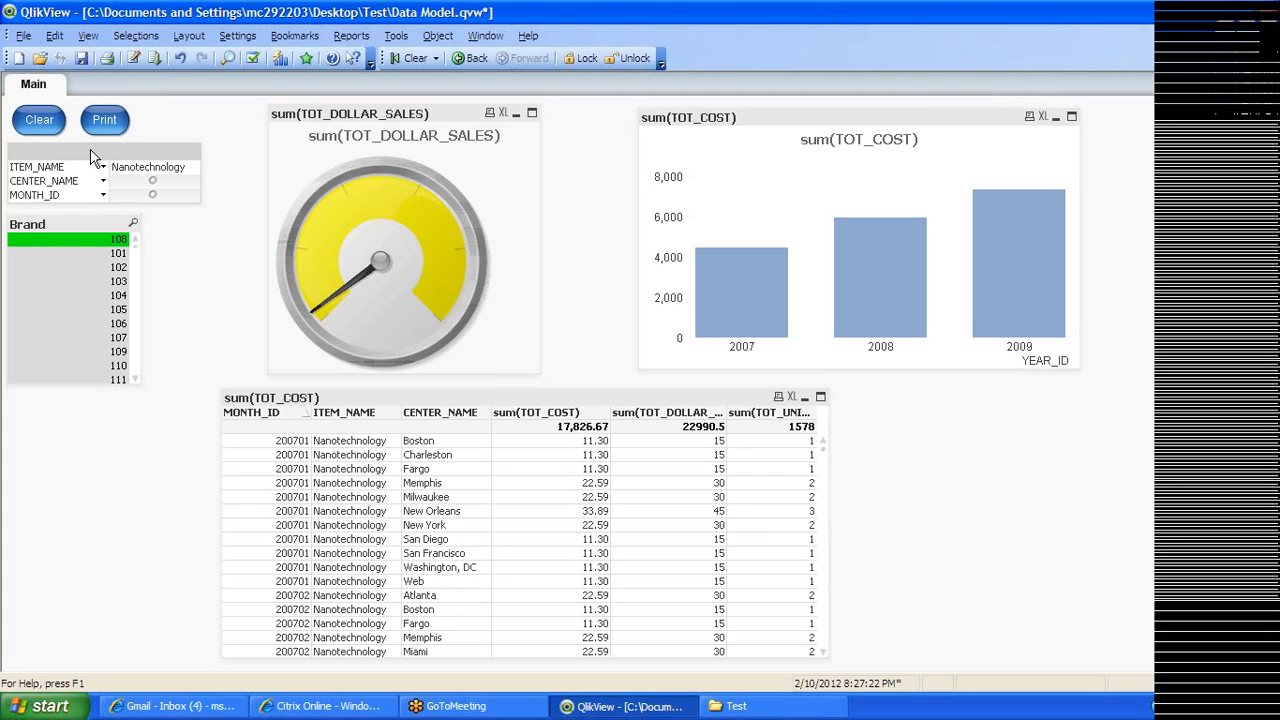
Add a second segment to the sales gauge so its dial is split between yellow and red
right_click(342, 201)
left_click(370, 214)
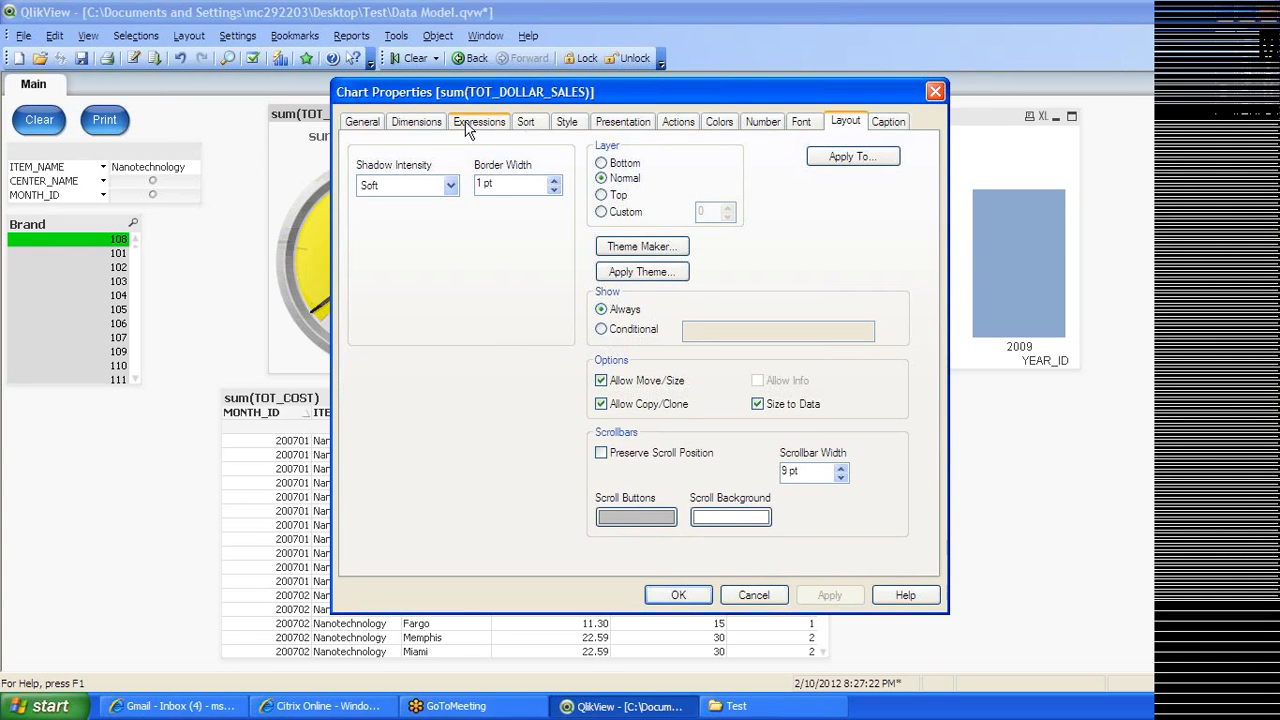
left_click(636, 126)
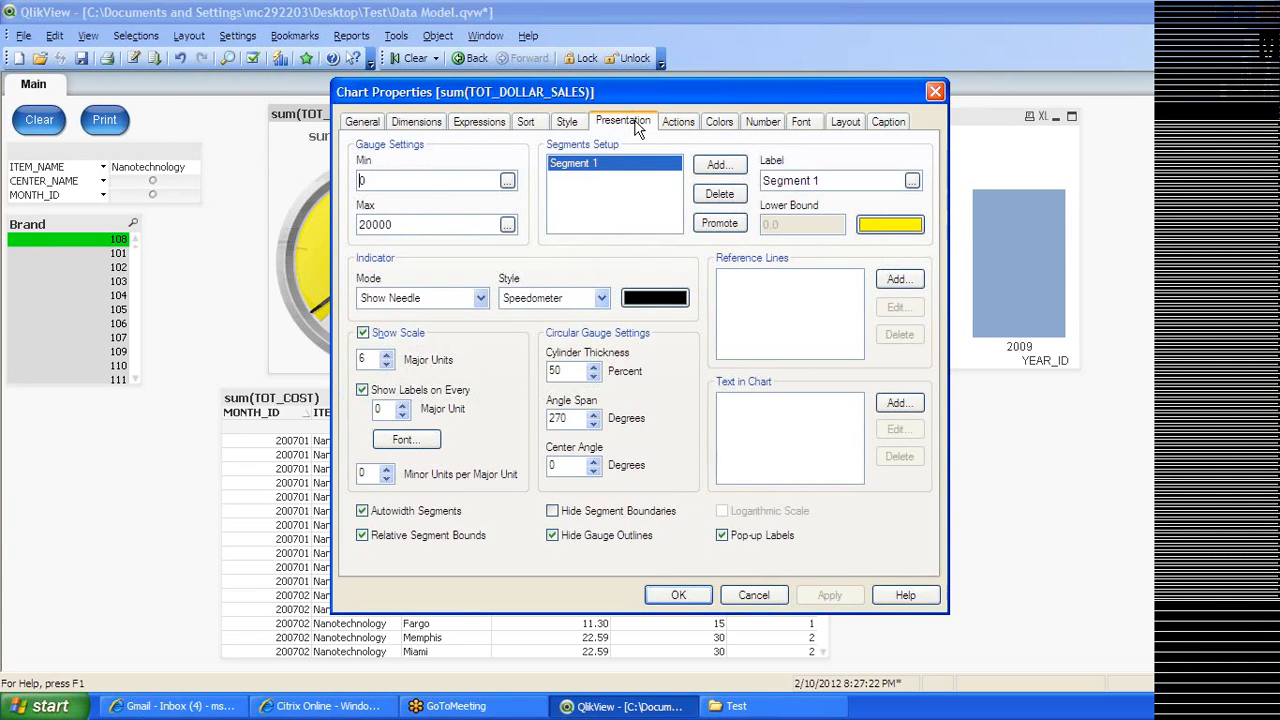
left_click(589, 299)
left_click(585, 297)
left_click(454, 299)
left_click(454, 299)
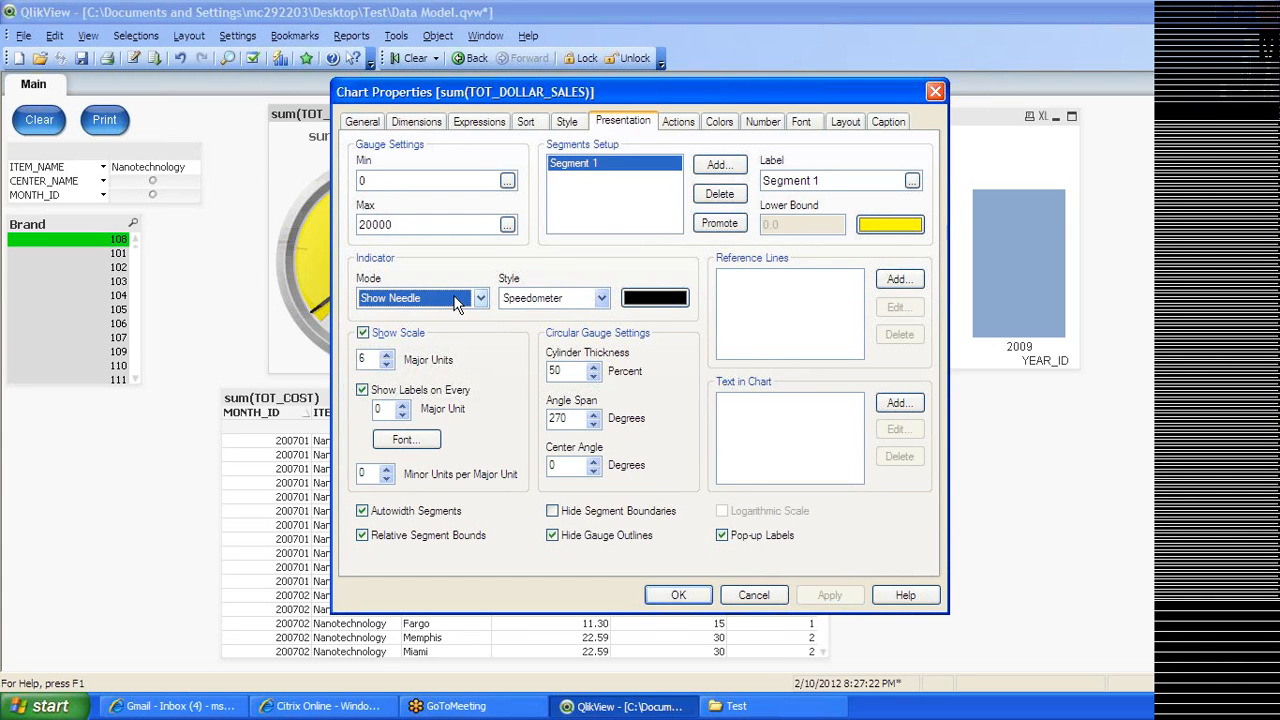
left_click(714, 167)
left_click(587, 178)
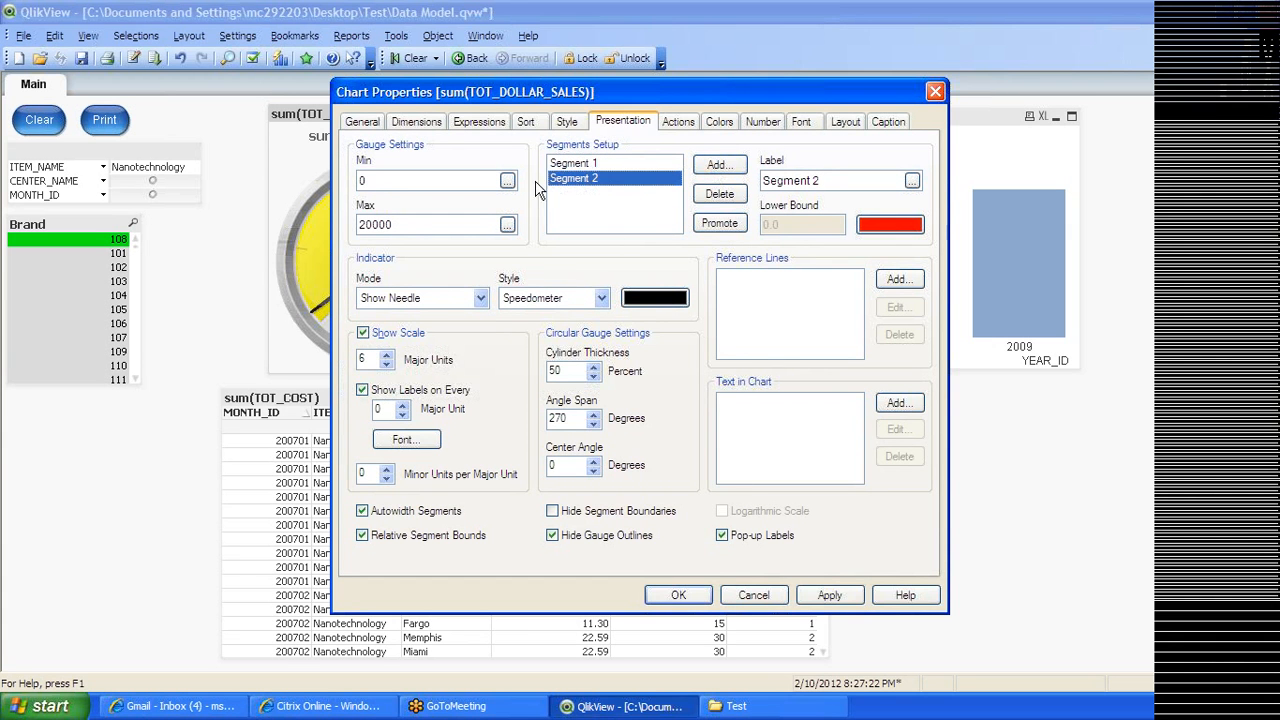
left_click(829, 595)
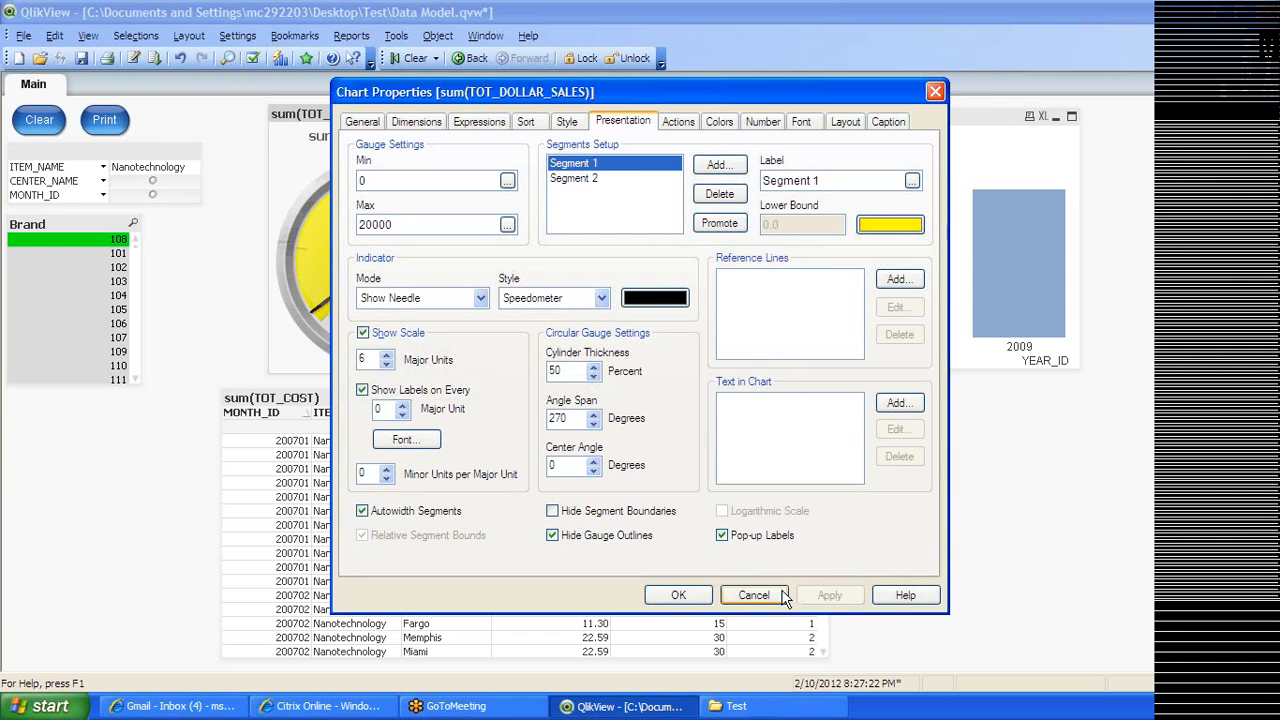
left_click(678, 595)
Set the sales gauge's indicator mode to Needle and Fill to Value
right_click(359, 203)
left_click(415, 214)
left_click(636, 177)
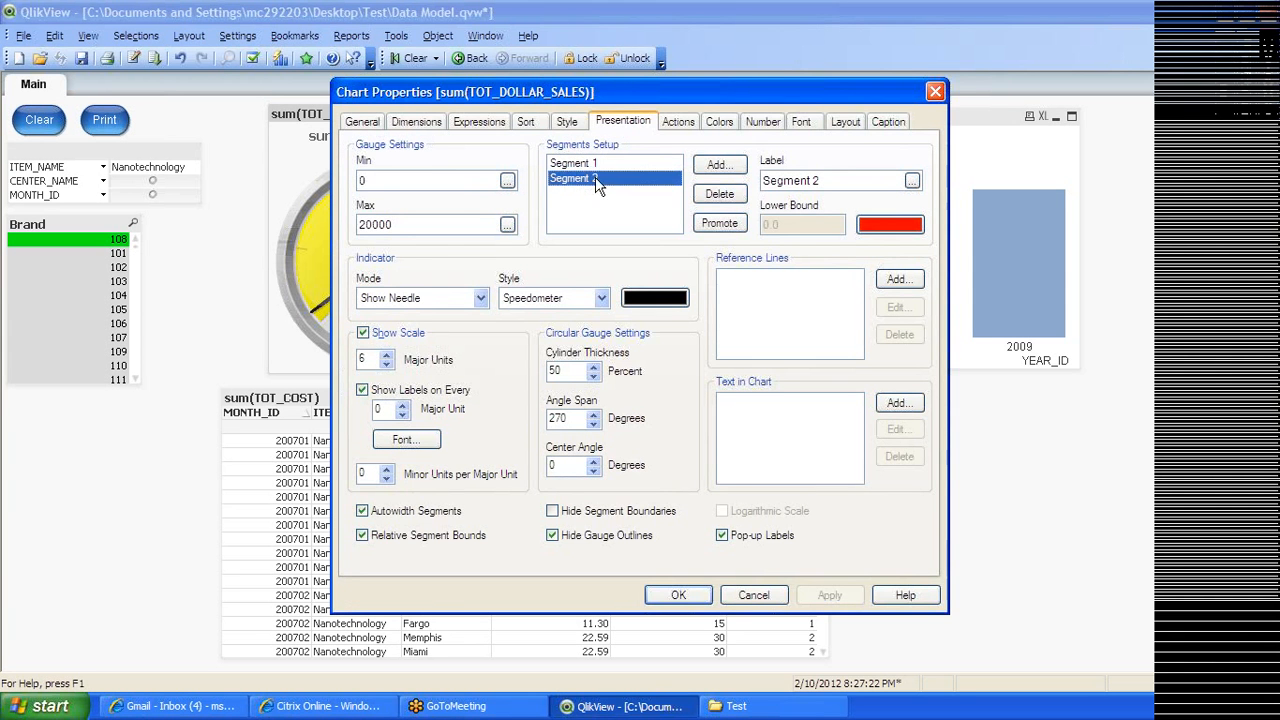
left_click_drag(735, 84, 898, 66)
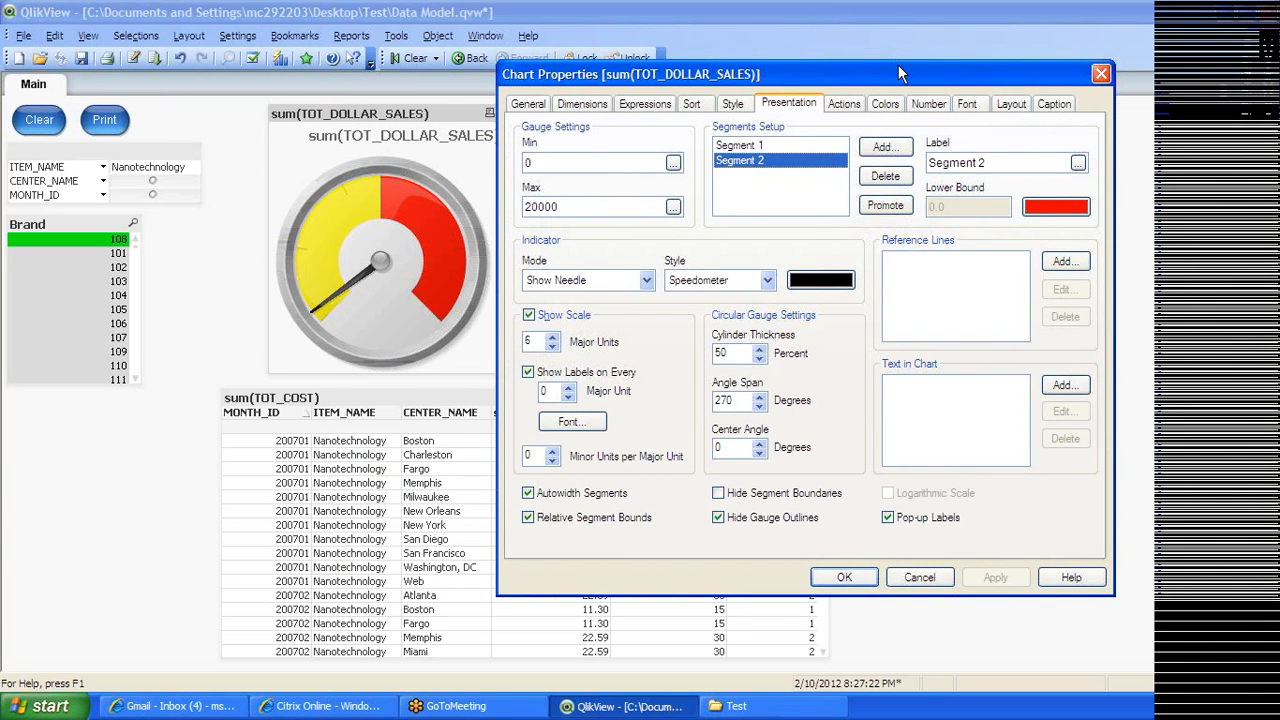
left_click(596, 283)
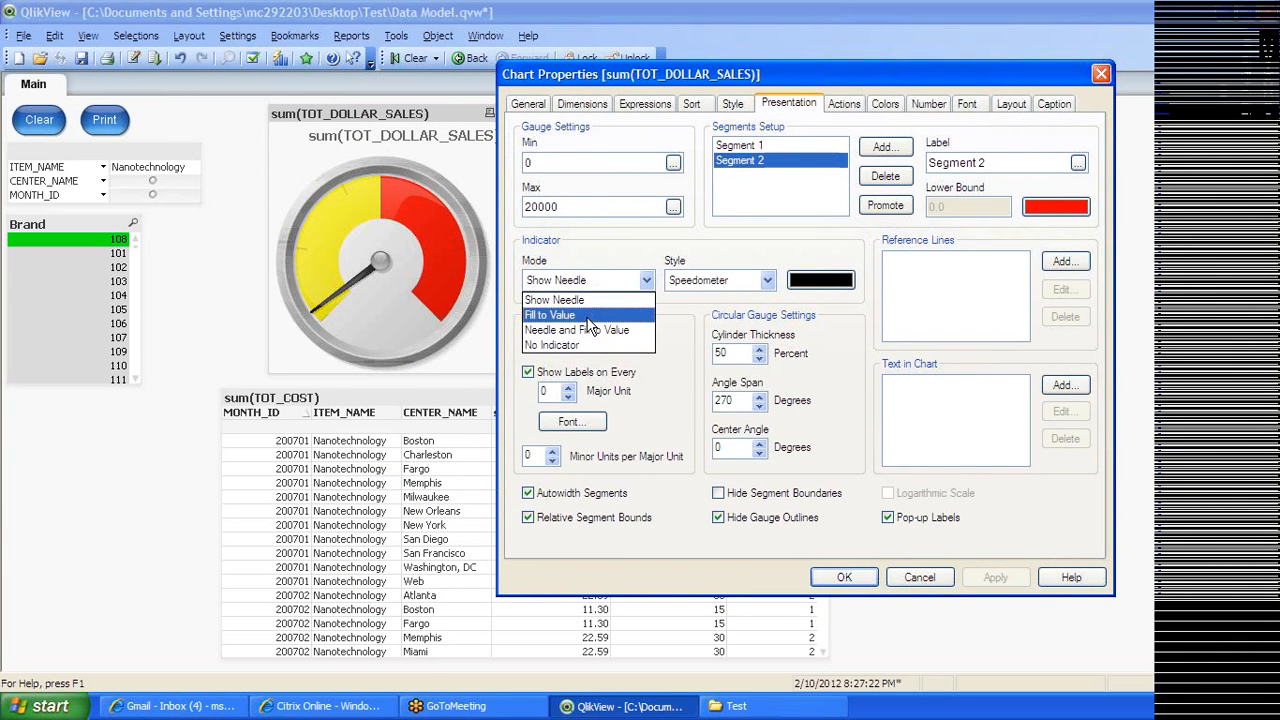
left_click(590, 329)
left_click(992, 580)
left_click(844, 577)
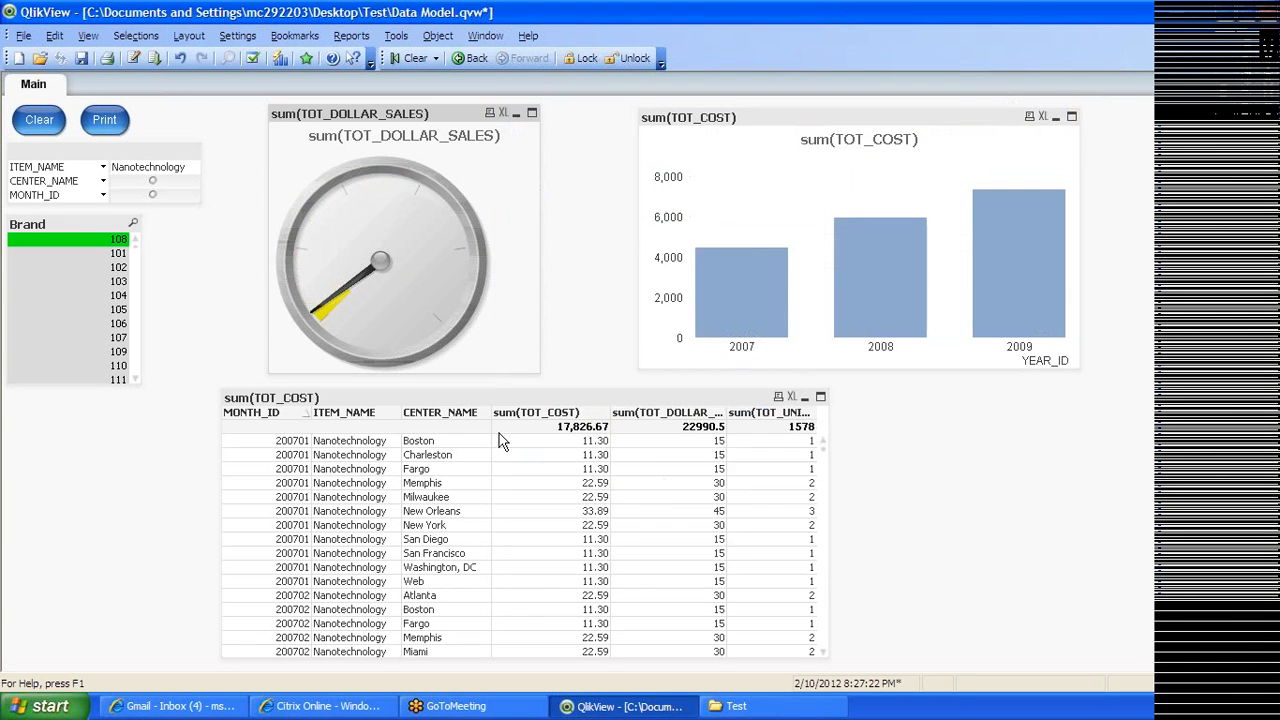
Set the sales gauge's indicator mode to Show Needle and its scale to 5 minor units per major unit
right_click(350, 212)
left_click(365, 221)
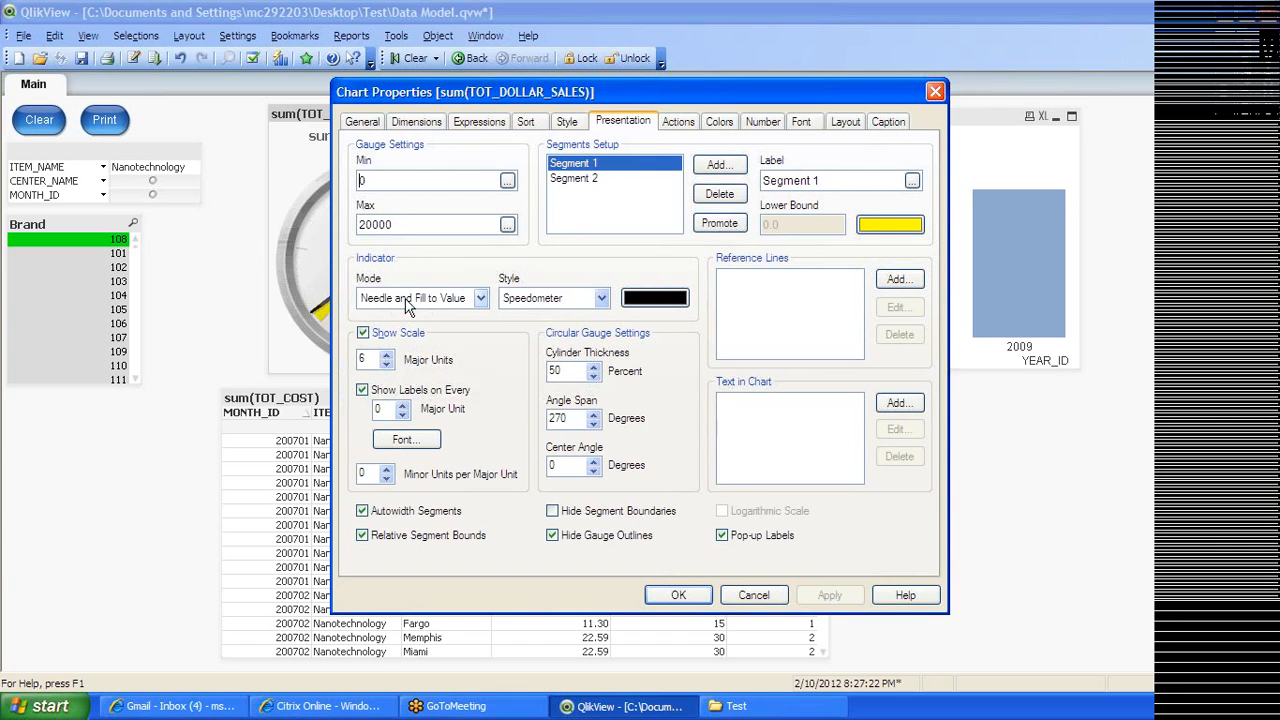
left_click(408, 299)
left_click(404, 317)
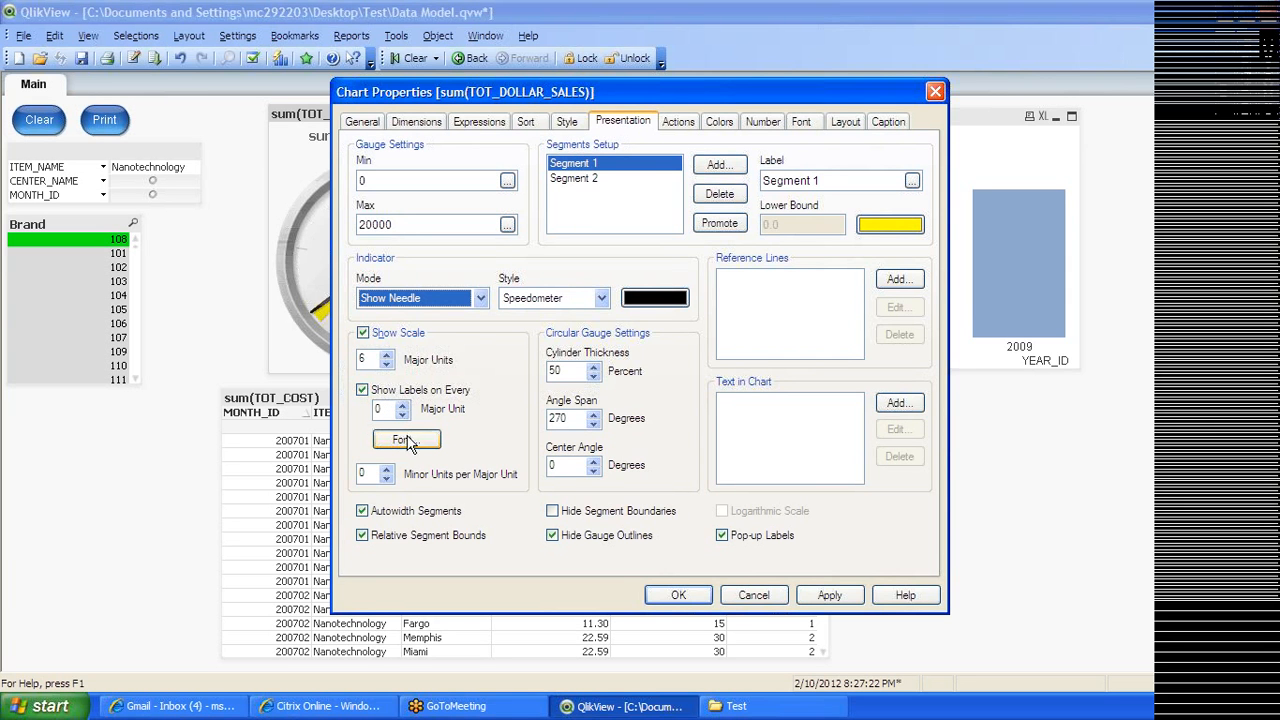
left_click(387, 471)
left_click(387, 471)
left_click(387, 471)
left_click(387, 471)
left_click(387, 471)
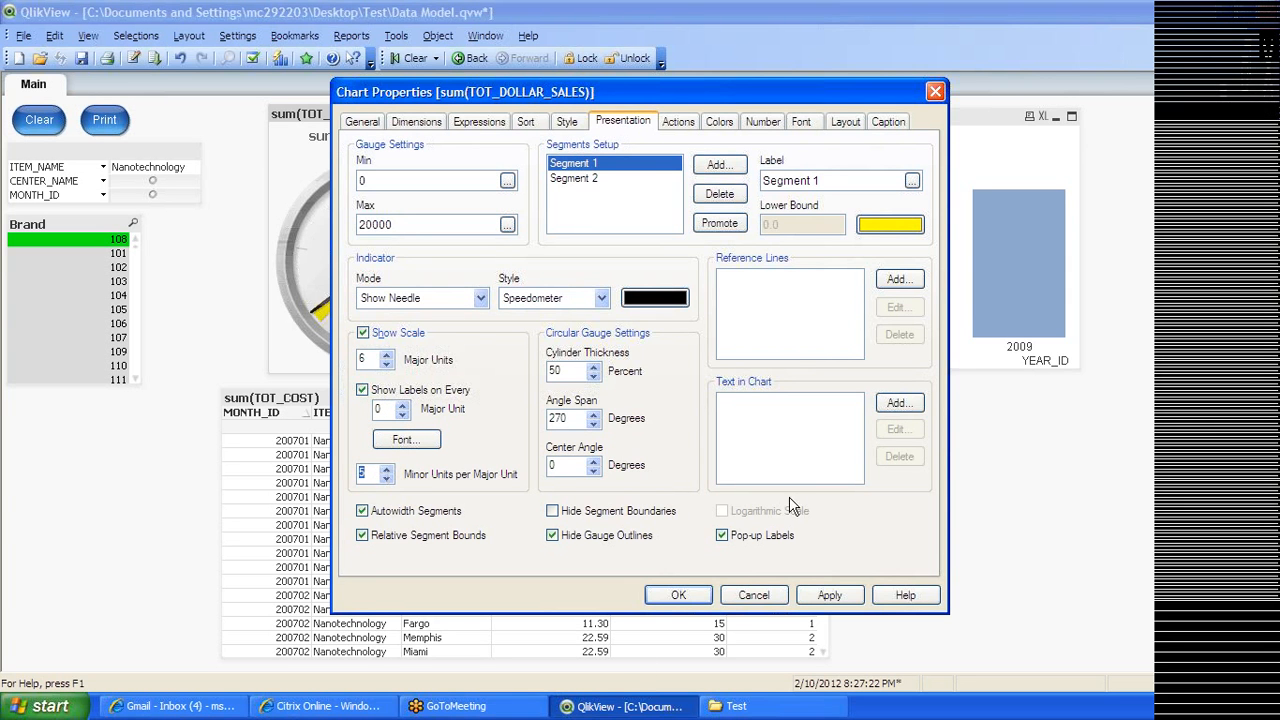
left_click(829, 597)
Increase the sales gauge's center angle slightly and apply the change to the sheet
left_click(594, 462)
left_click(829, 597)
left_click(678, 597)
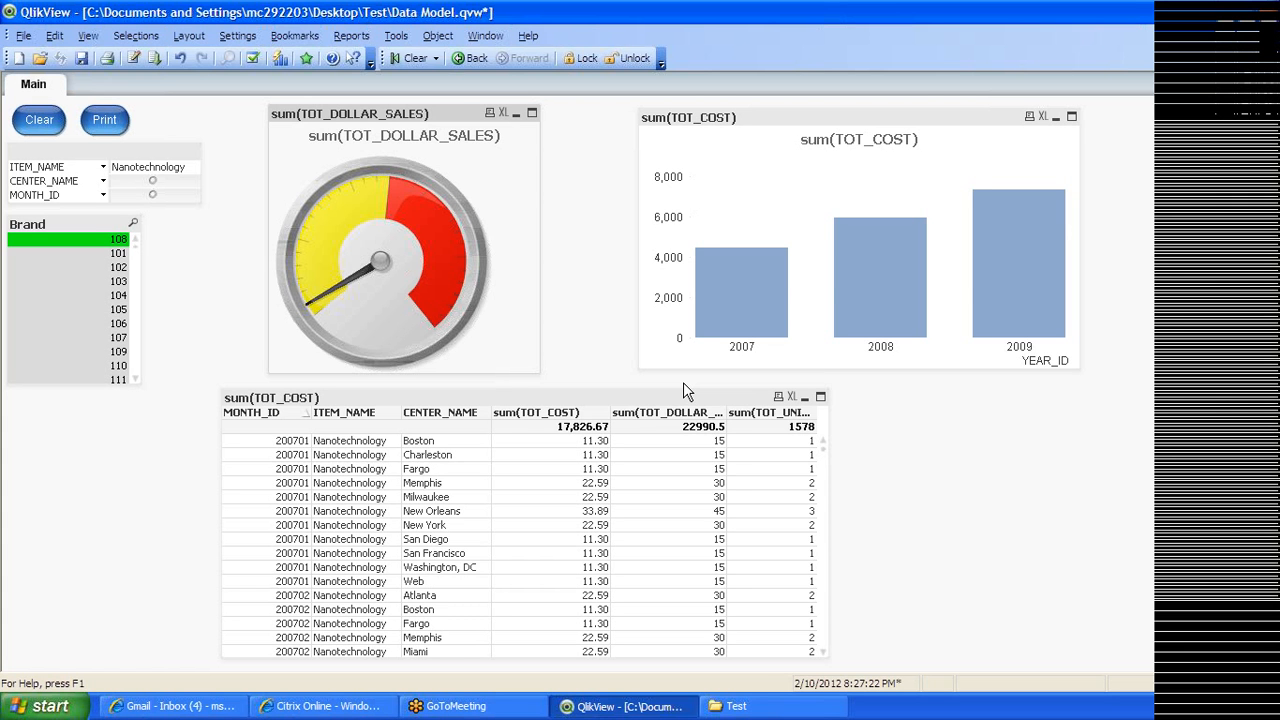
View the table links of the Data Model document, then switch to a new blank Notepad file
key("ctrl+t")
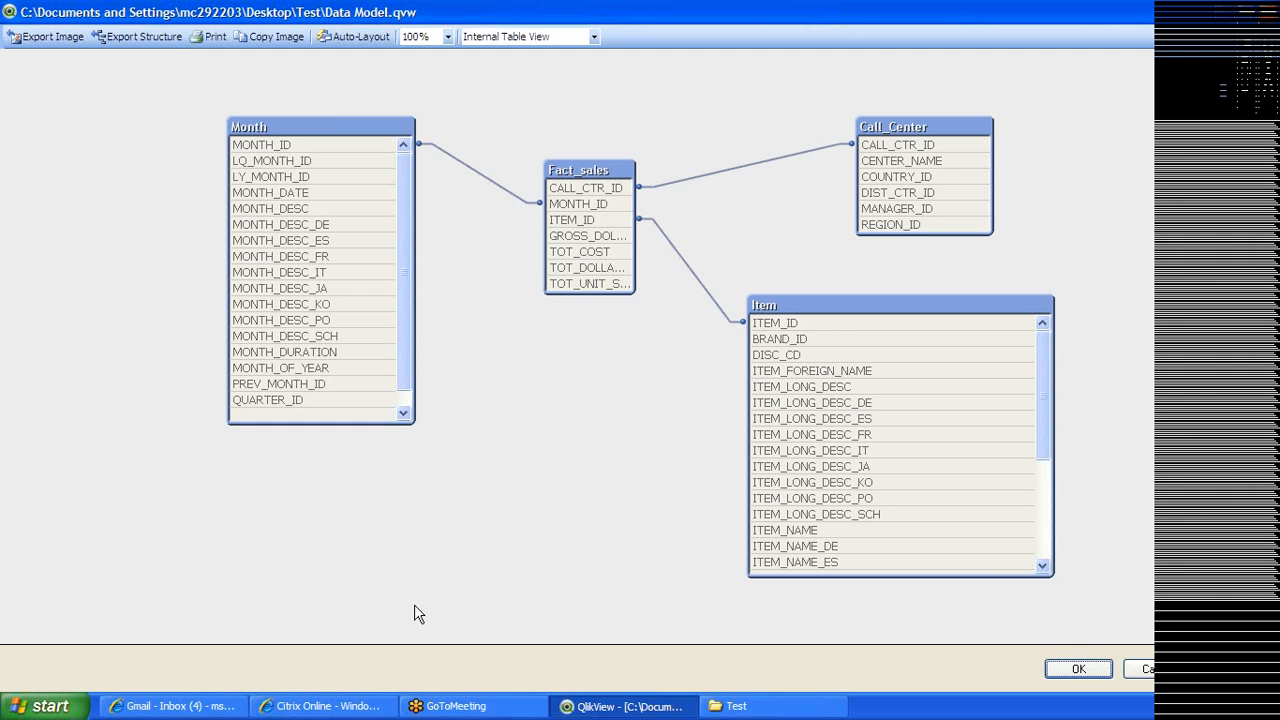
left_click(775, 708)
right_click(429, 287)
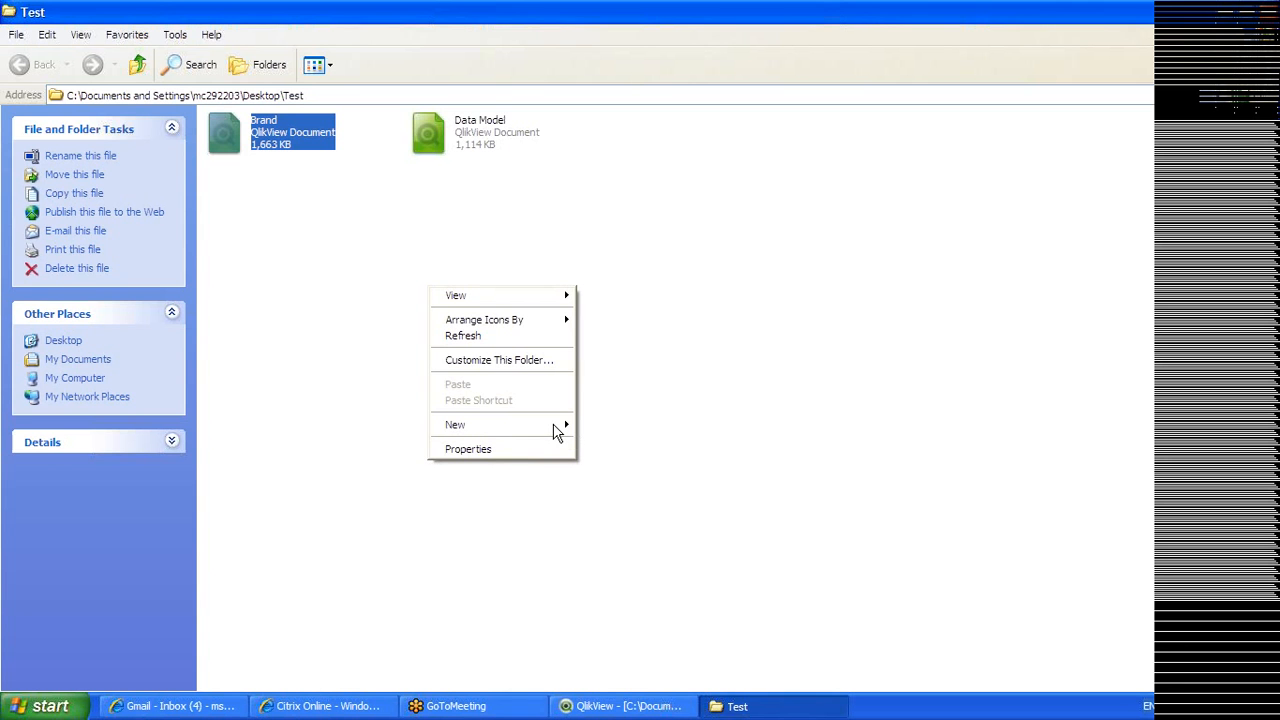
left_click(670, 435)
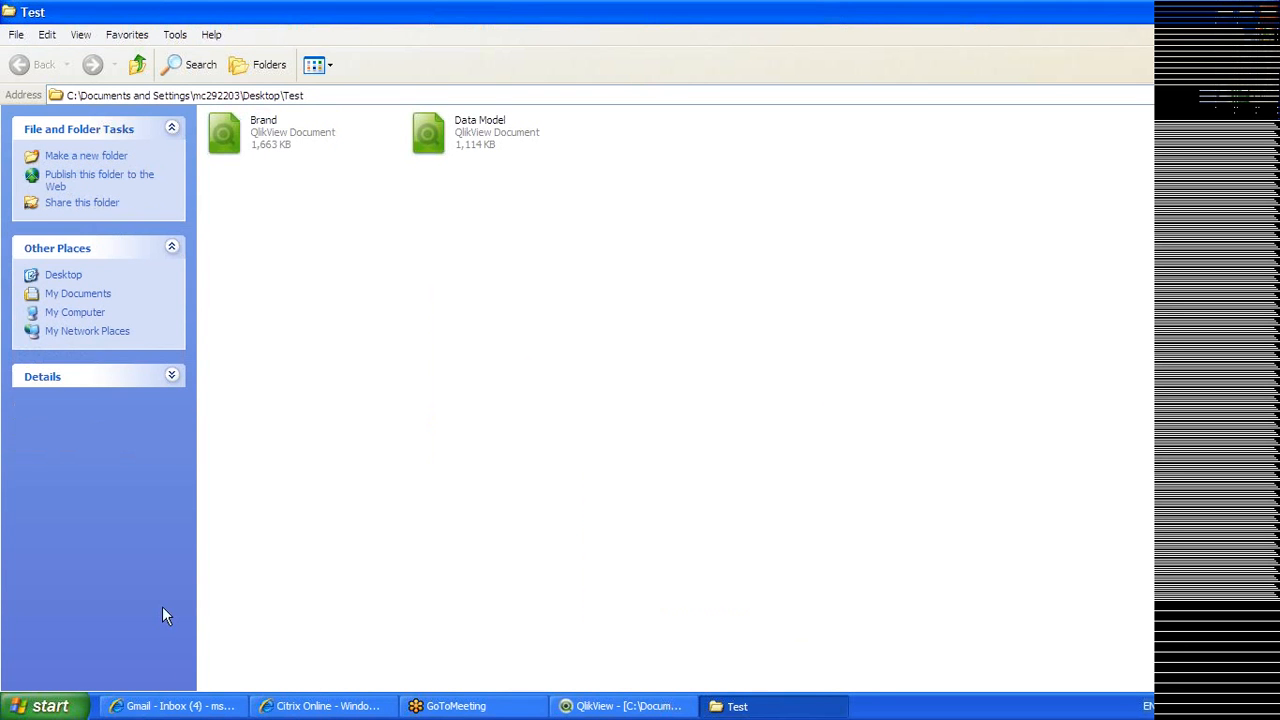
left_click(52, 712)
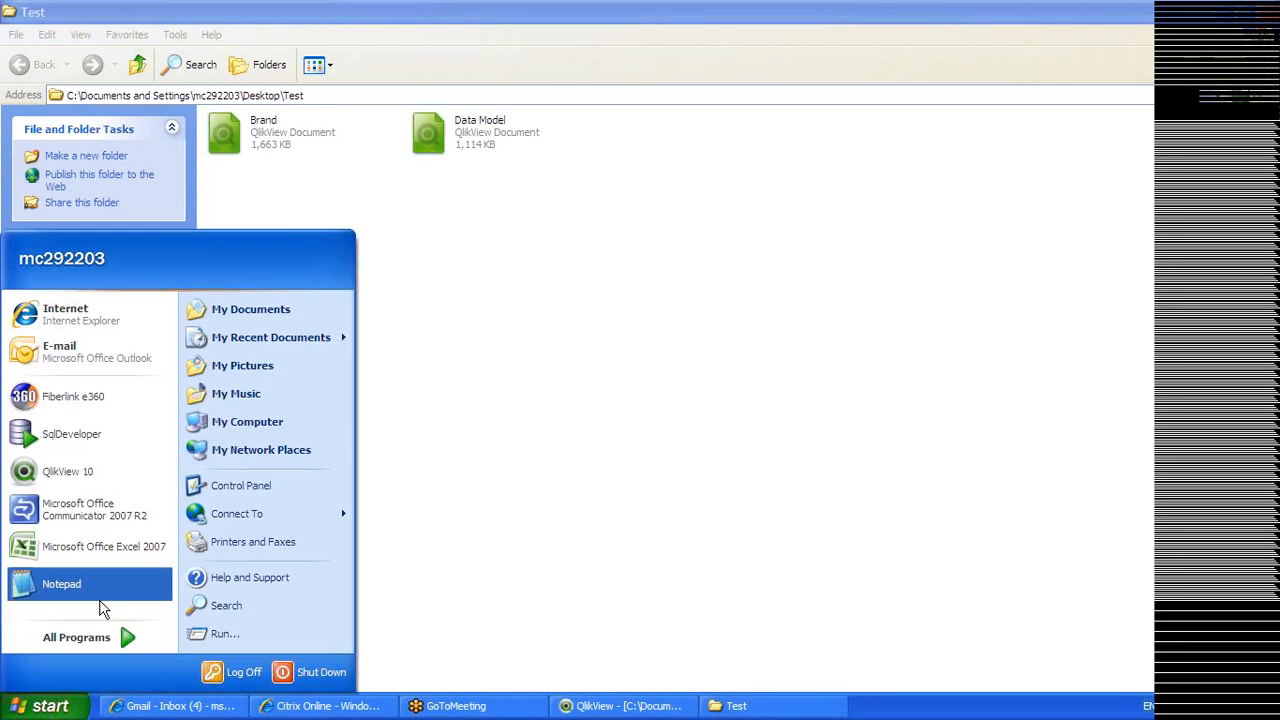
left_click(99, 592)
List id, mthid, callcenter and item on separate lines in Notepad and select all the text
type("mthid")
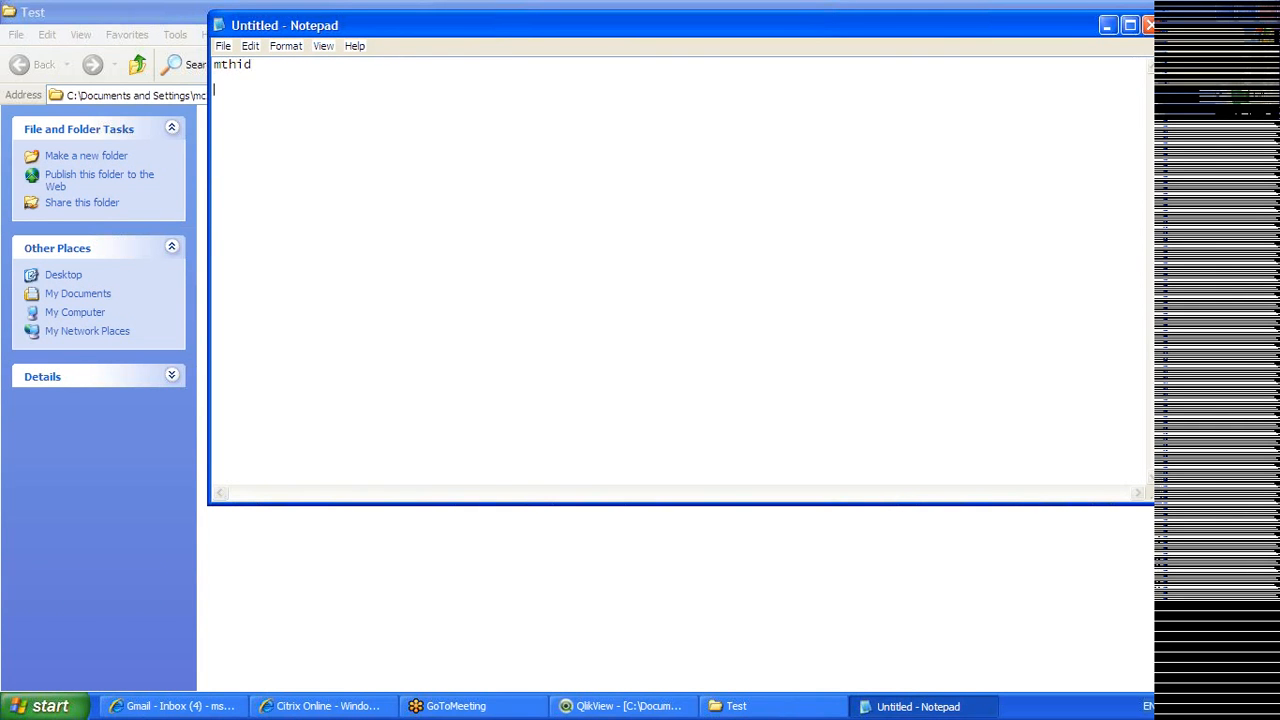
key("BackSpace")
type("d")
key("Return")
key("Up")
key("Return")
key("Return")
type("id")
key("Down")
key("Down")
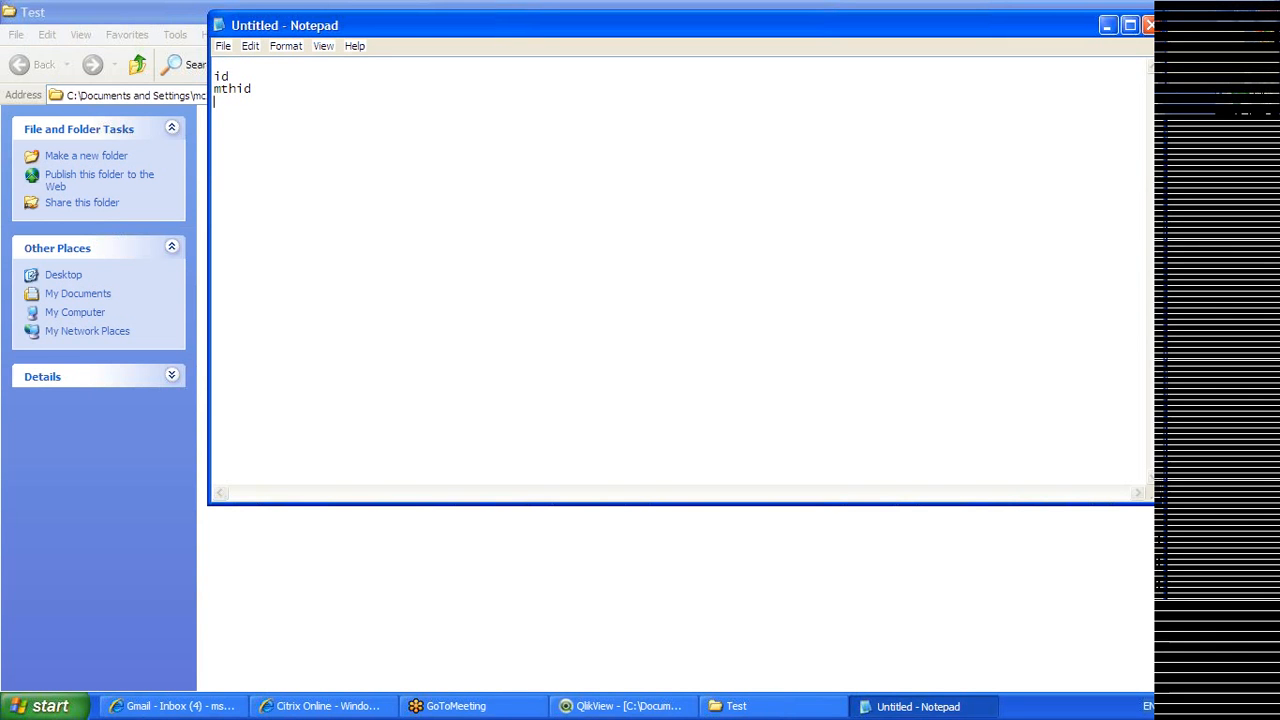
type("cntry")
key("BackSpace")
key("BackSpace")
key("BackSpace")
key("BackSpace")
type("allcenter")
key("Return")
type("item")
key("ctrl+a")
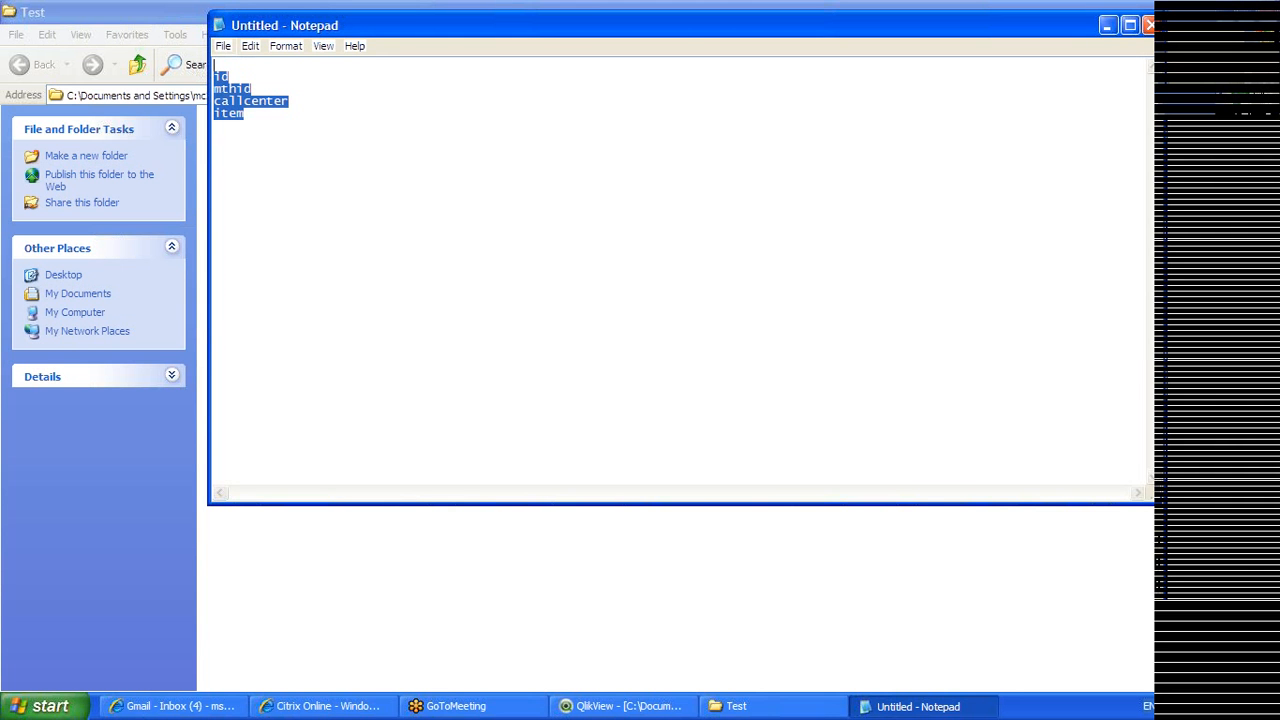
Switch back to QlikView, review the links between the Data Model tables and close the table view
left_click(595, 708)
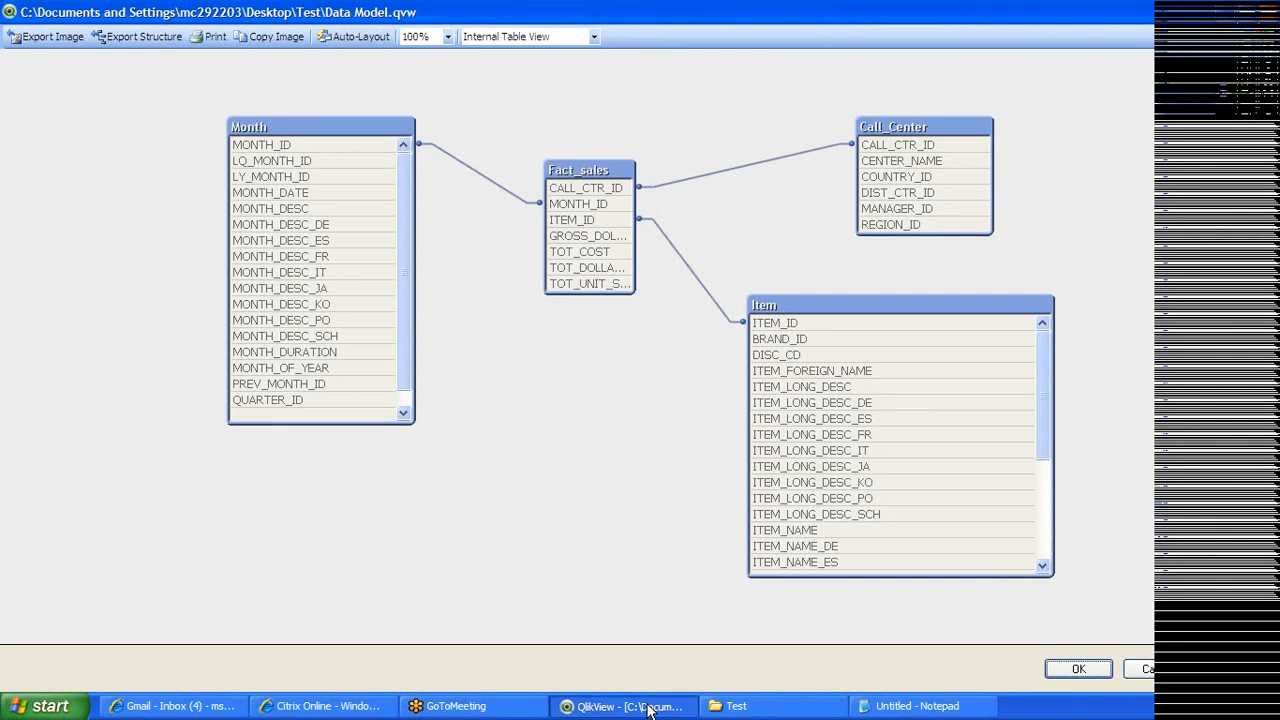
left_click(743, 714)
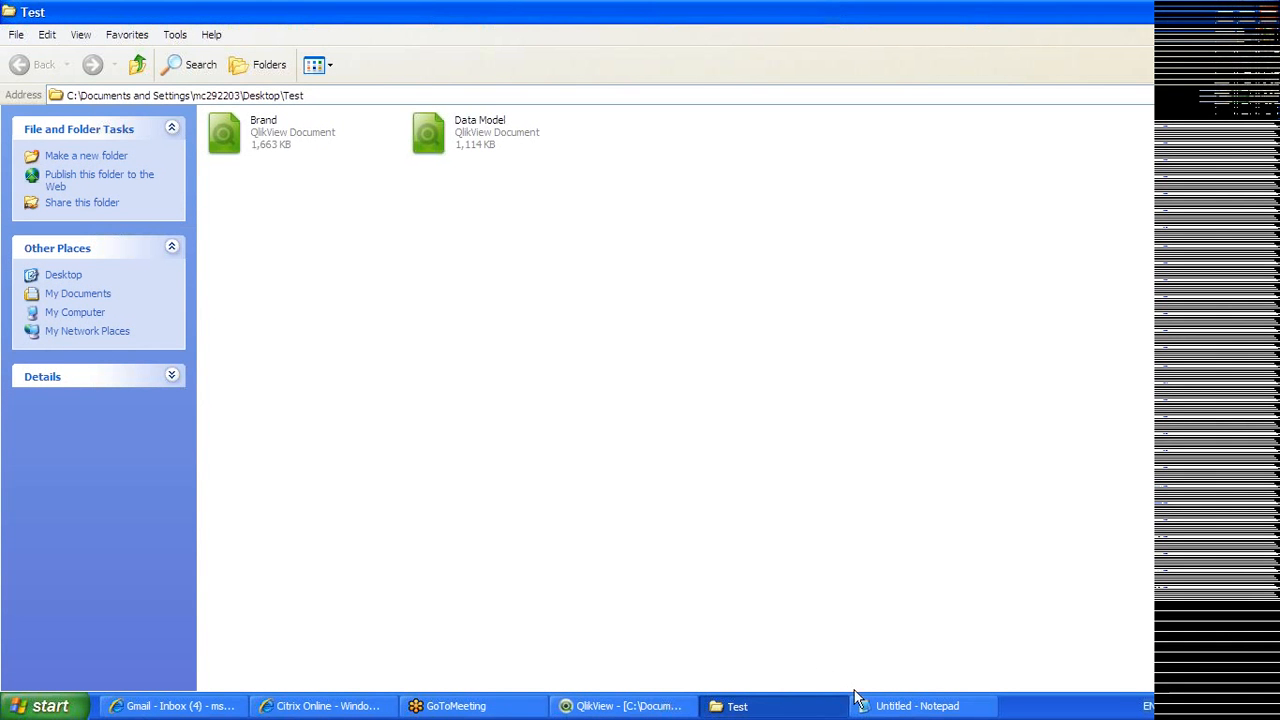
left_click(622, 706)
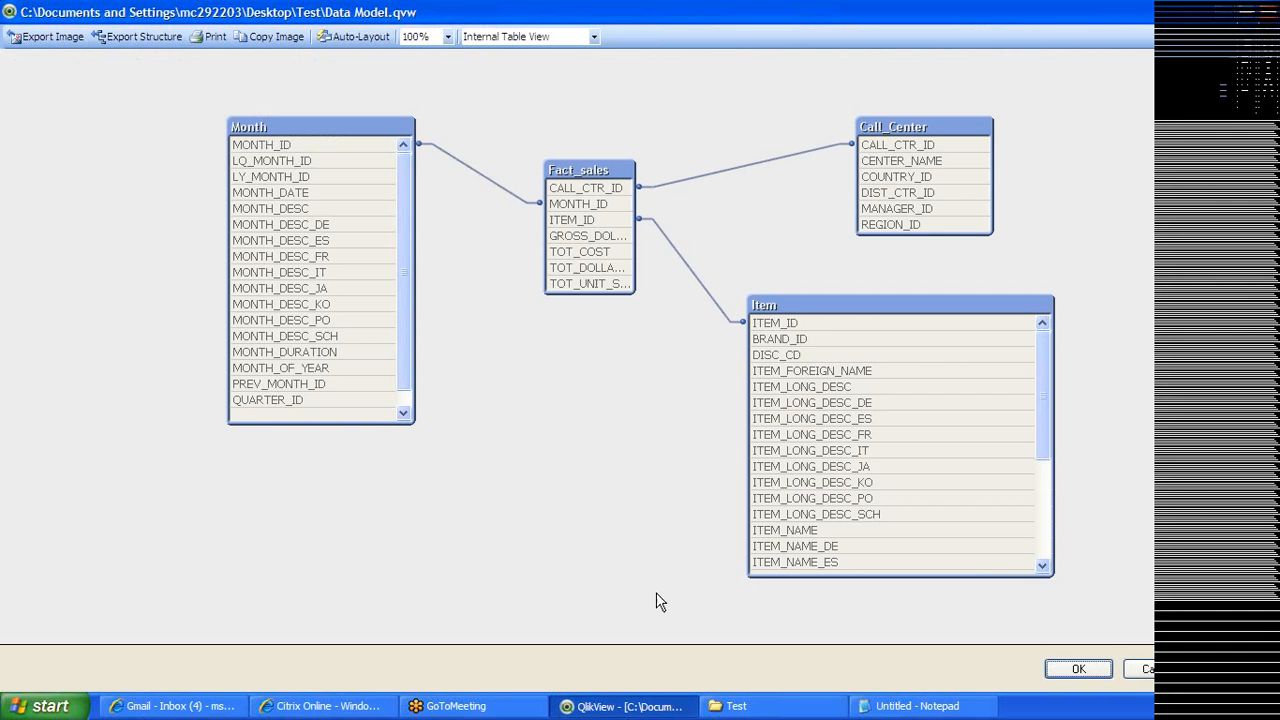
left_click(1075, 670)
Open the Brand document from the Test folder and view its table structure
left_click(730, 706)
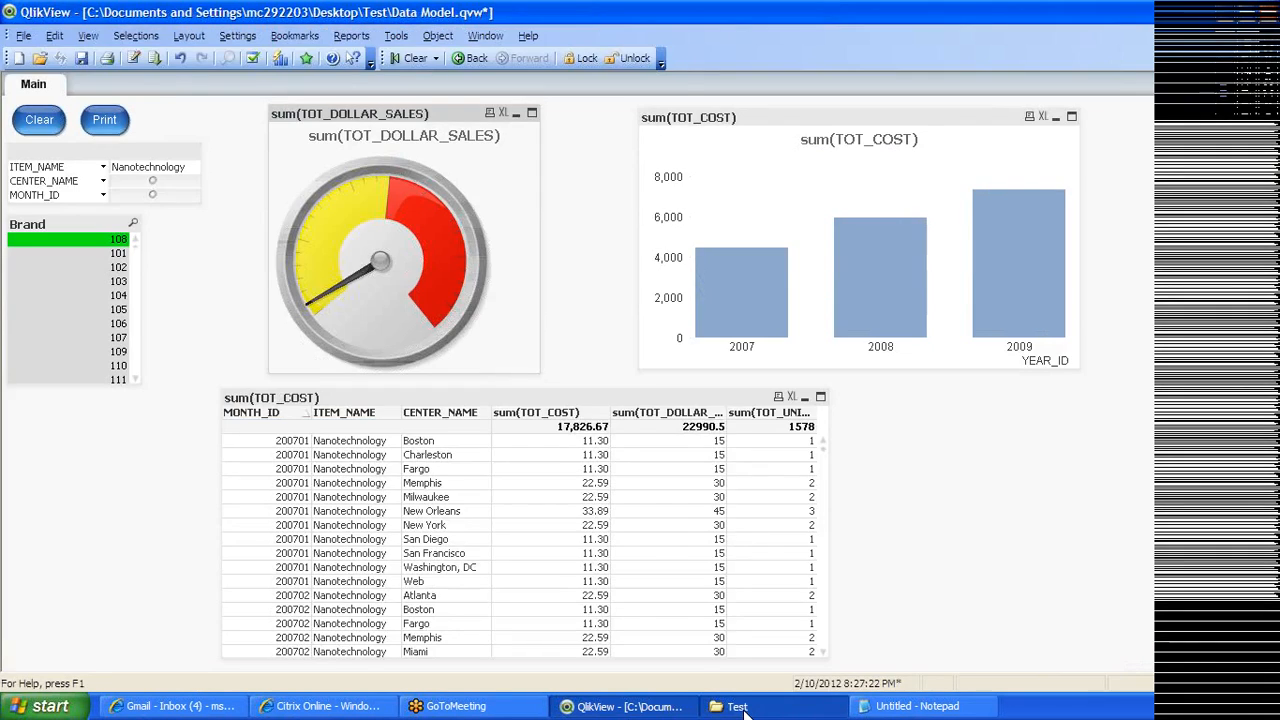
double_click(262, 146)
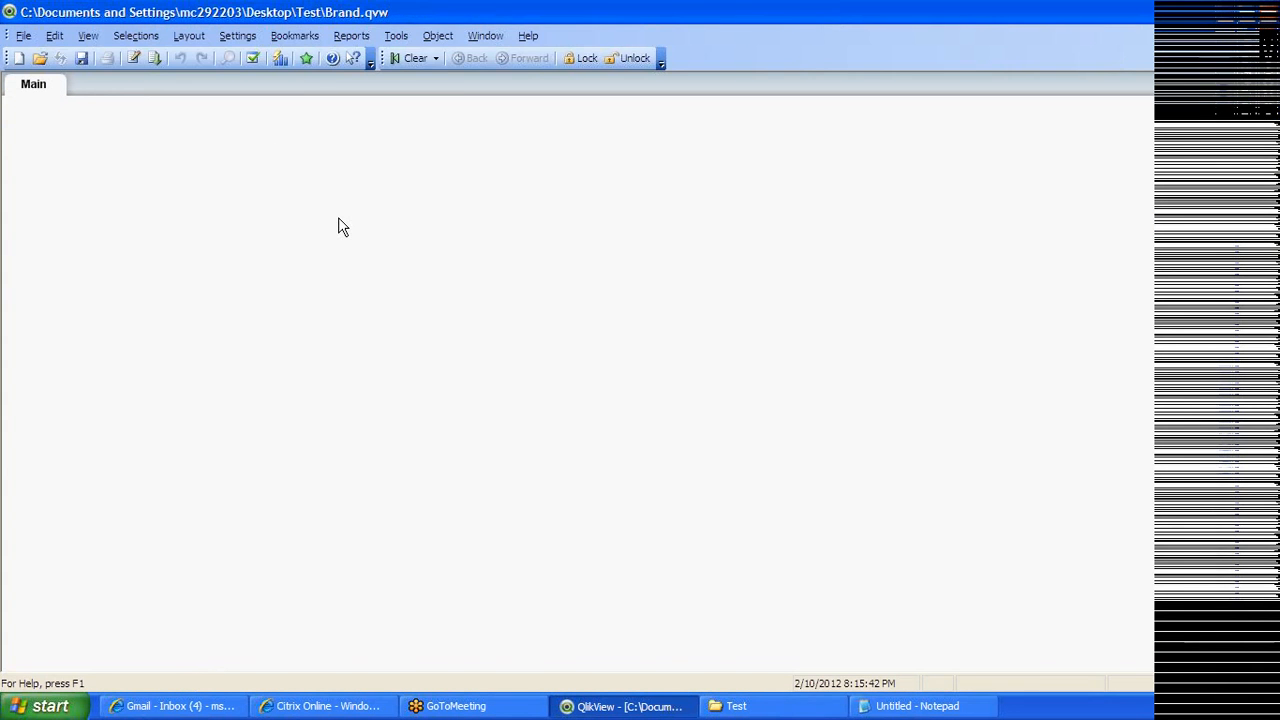
key("ctrl+t")
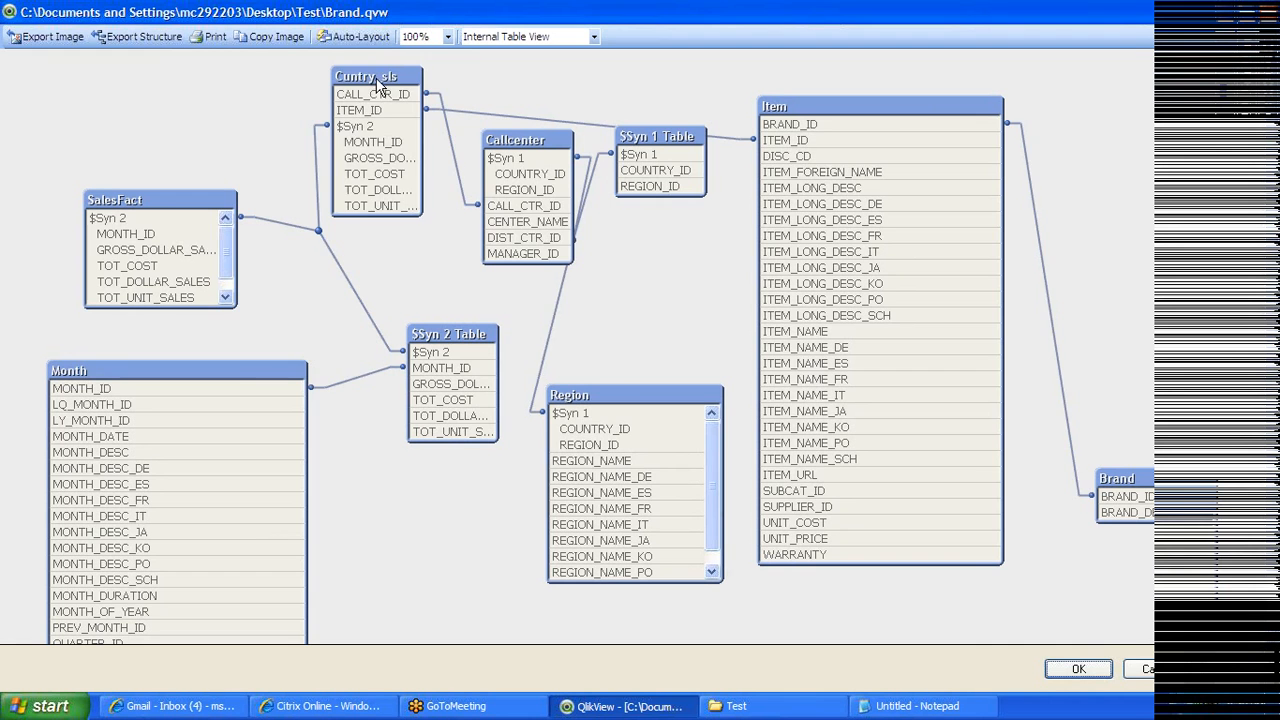
Examine the synthetic key fields linking SalesFact, Cuntry_sls and Month, widening the Cuntry_sls table to read its field names, and close the table view
left_click_drag(372, 76, 367, 77)
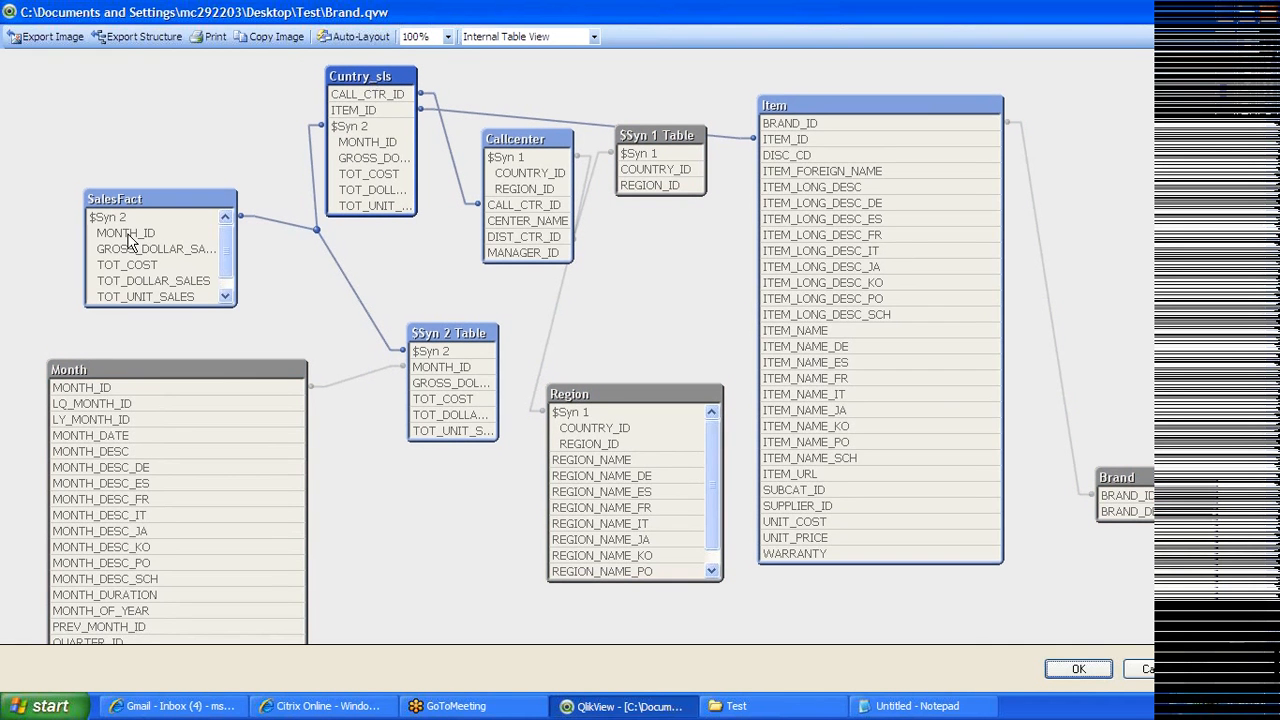
mouse_move(128, 240)
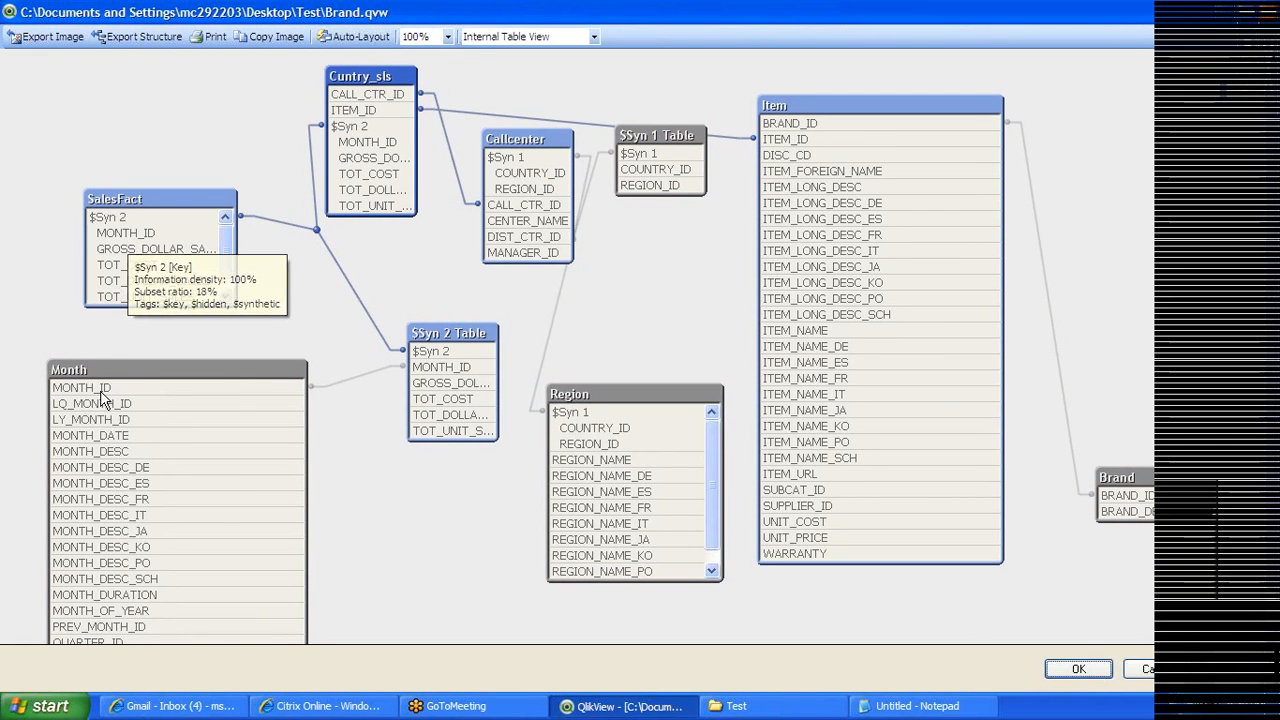
mouse_move(90, 397)
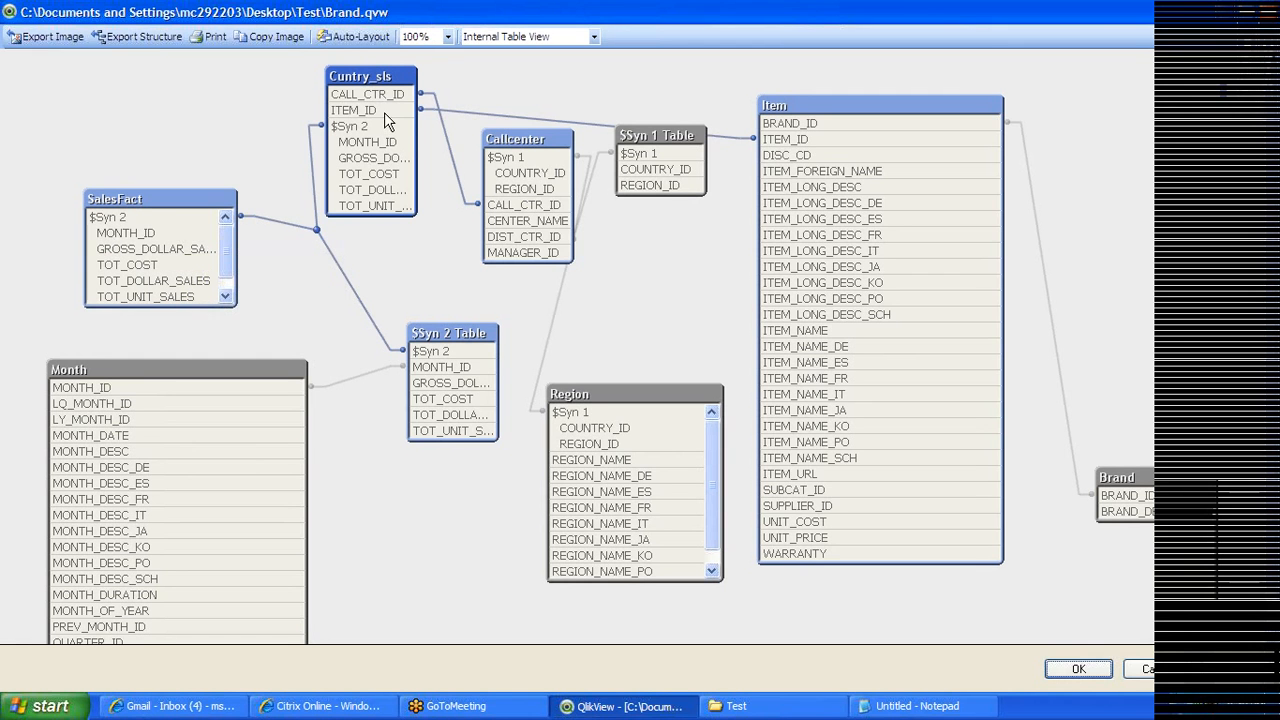
left_click_drag(417, 128, 472, 128)
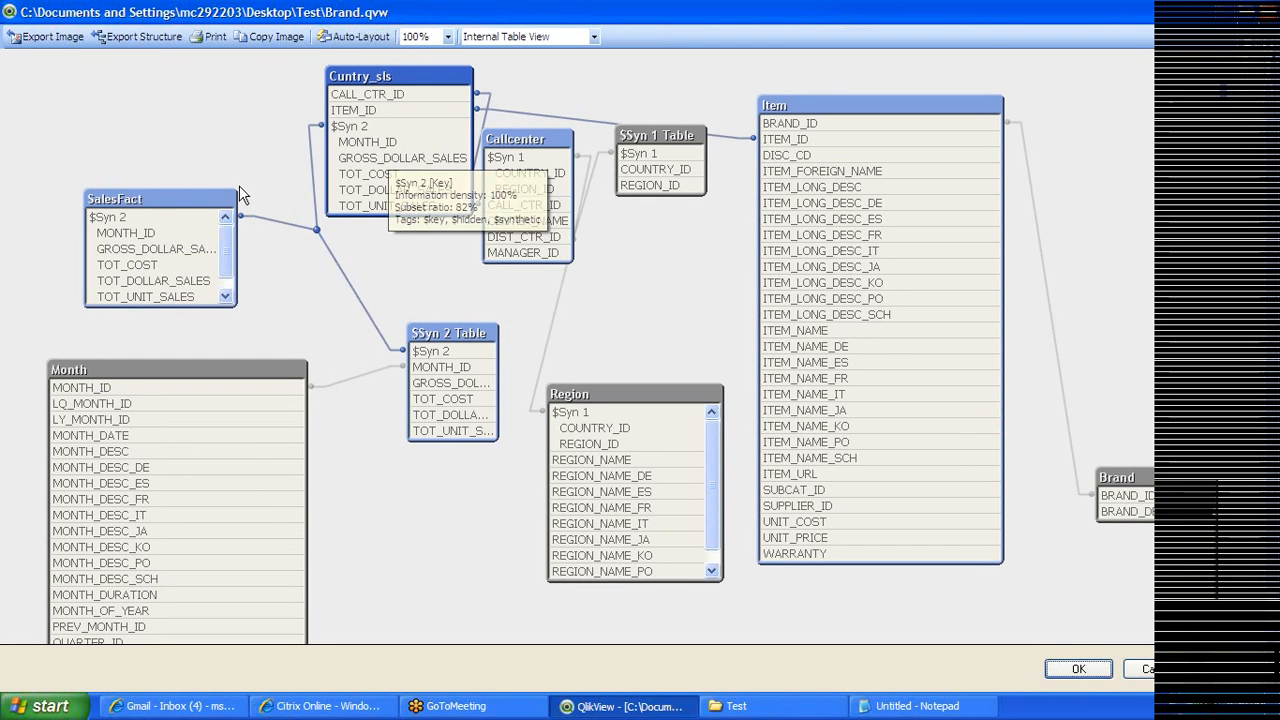
mouse_move(130, 250)
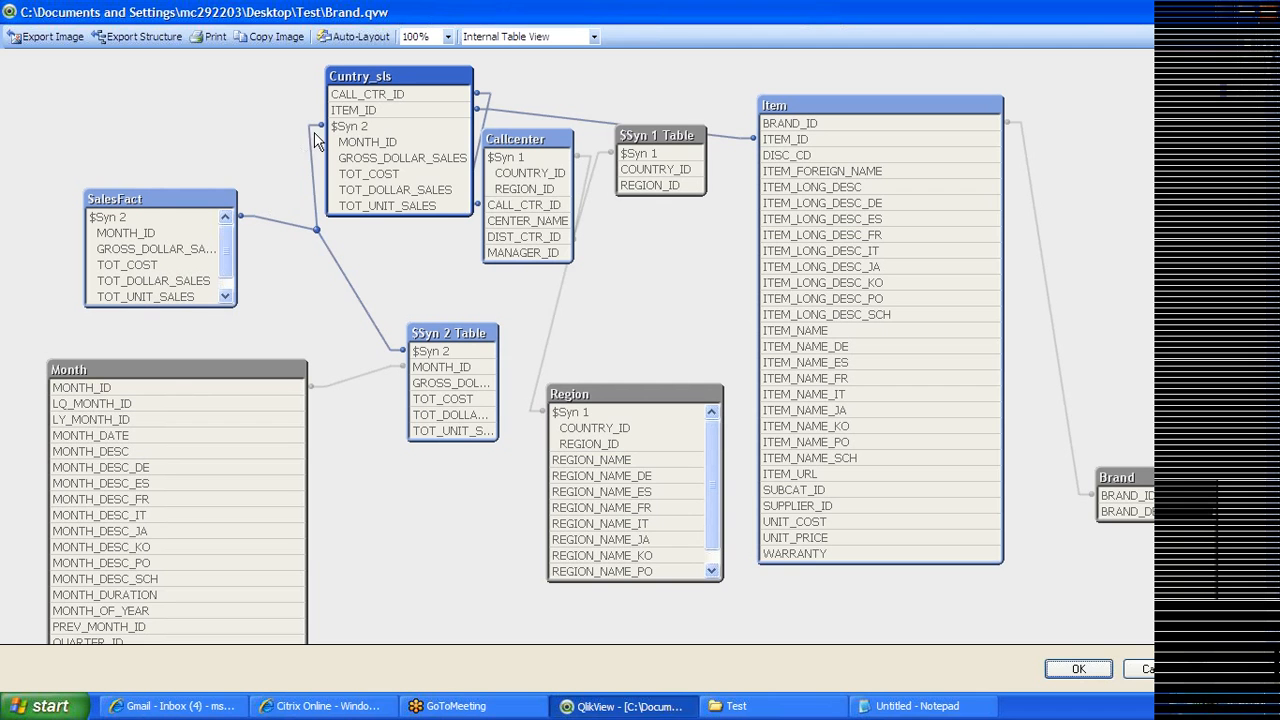
mouse_move(373, 153)
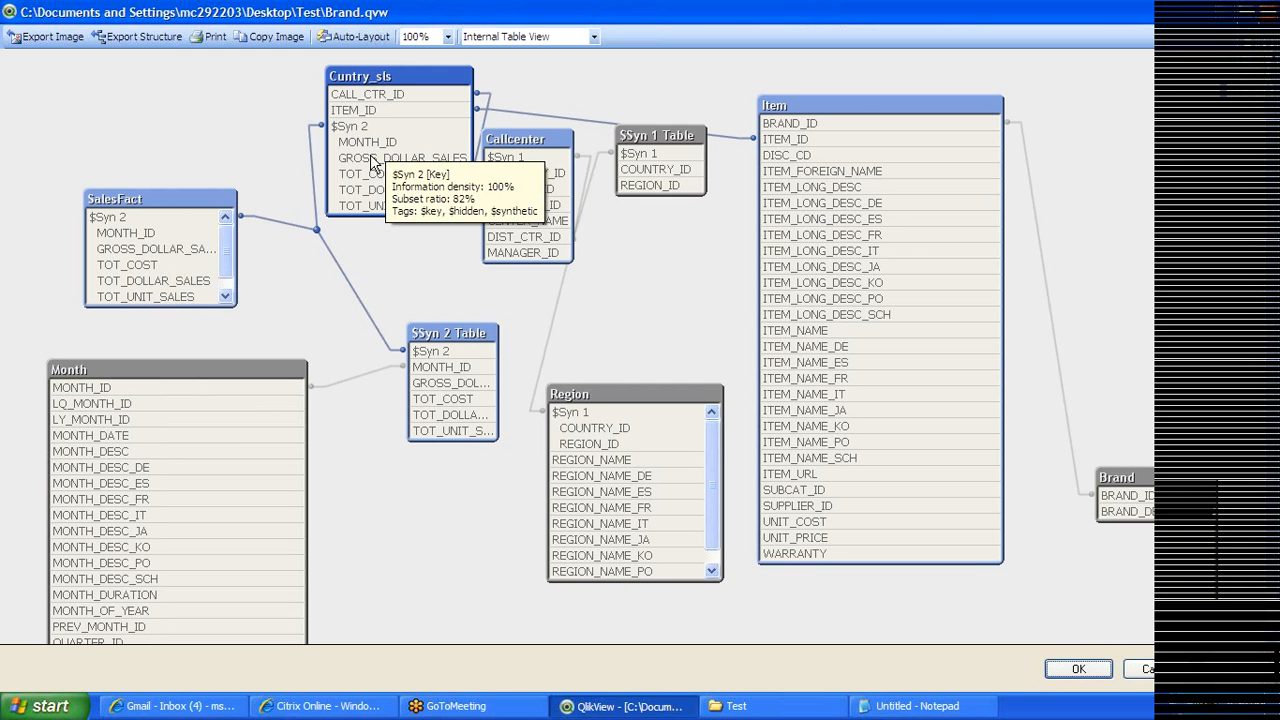
left_click(1078, 669)
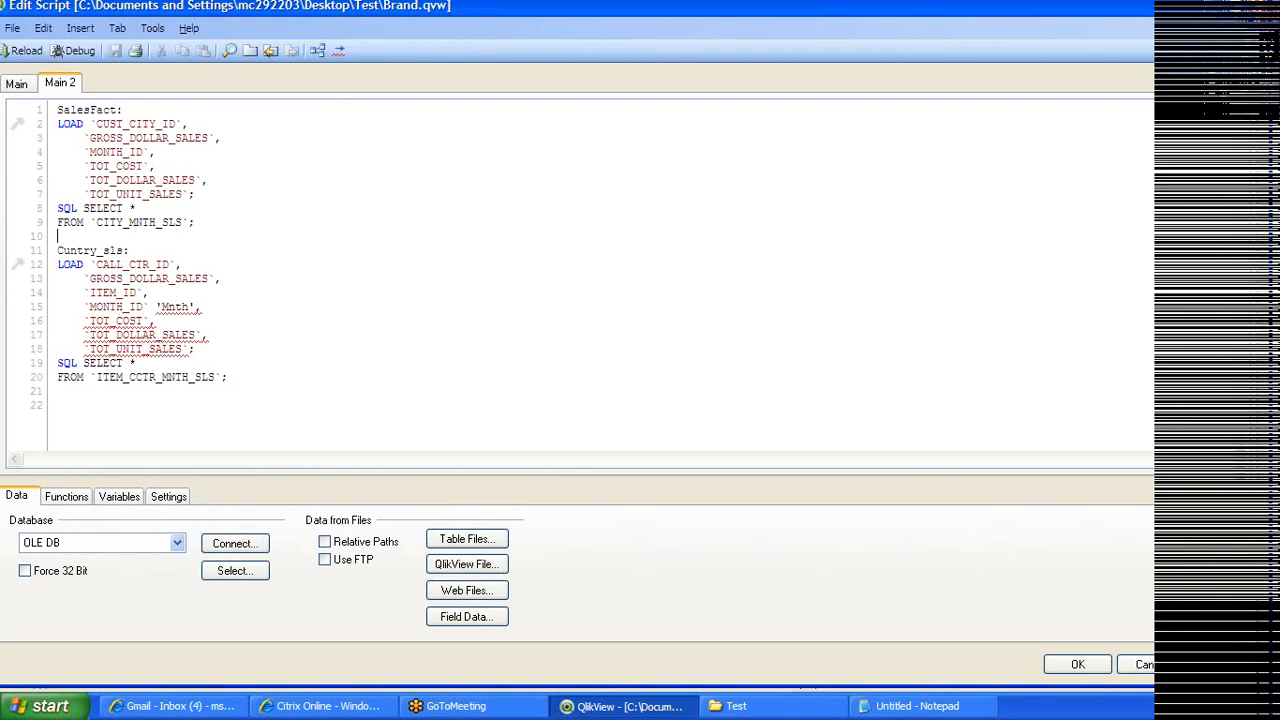
Insert a Concatenate line, set apart by blank lines, between the SalesFact and Cuntry_sls loads in the Main 2 script and accept the script
type("conc")
key("BackSpace")
key("BackSpace")
key("BackSpace")
key("BackSpace")
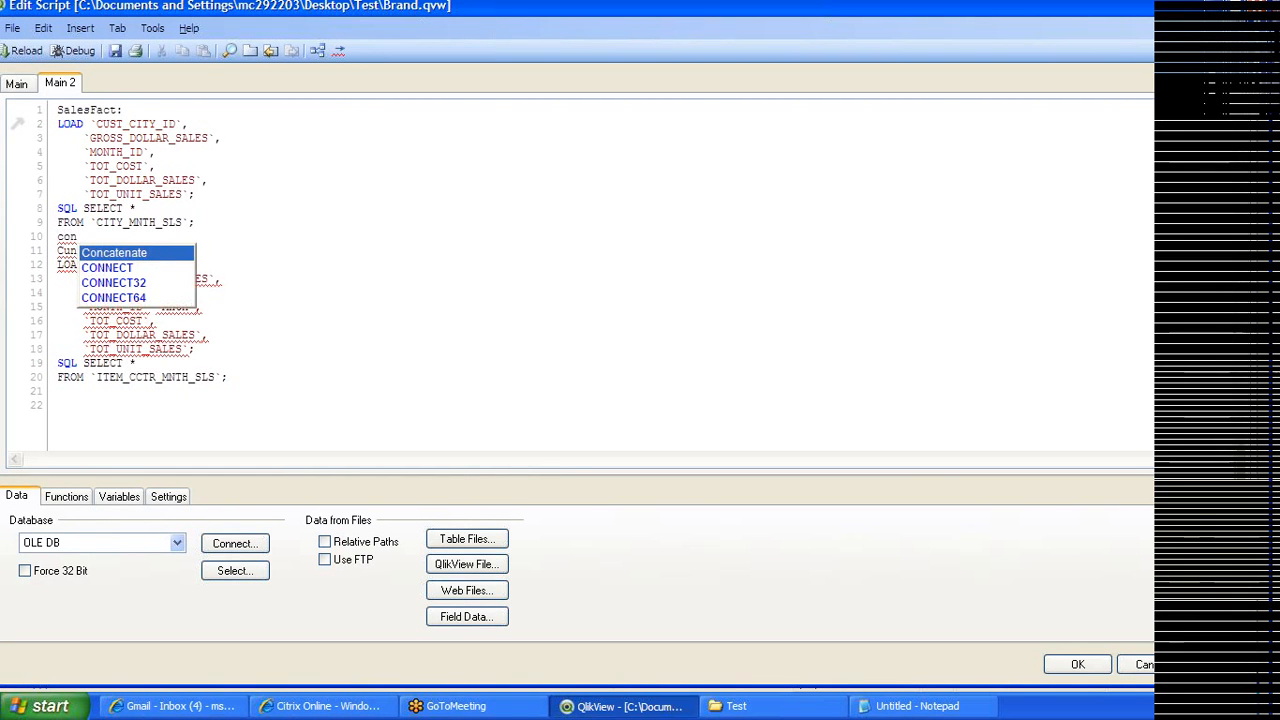
type("concat")
key("Return")
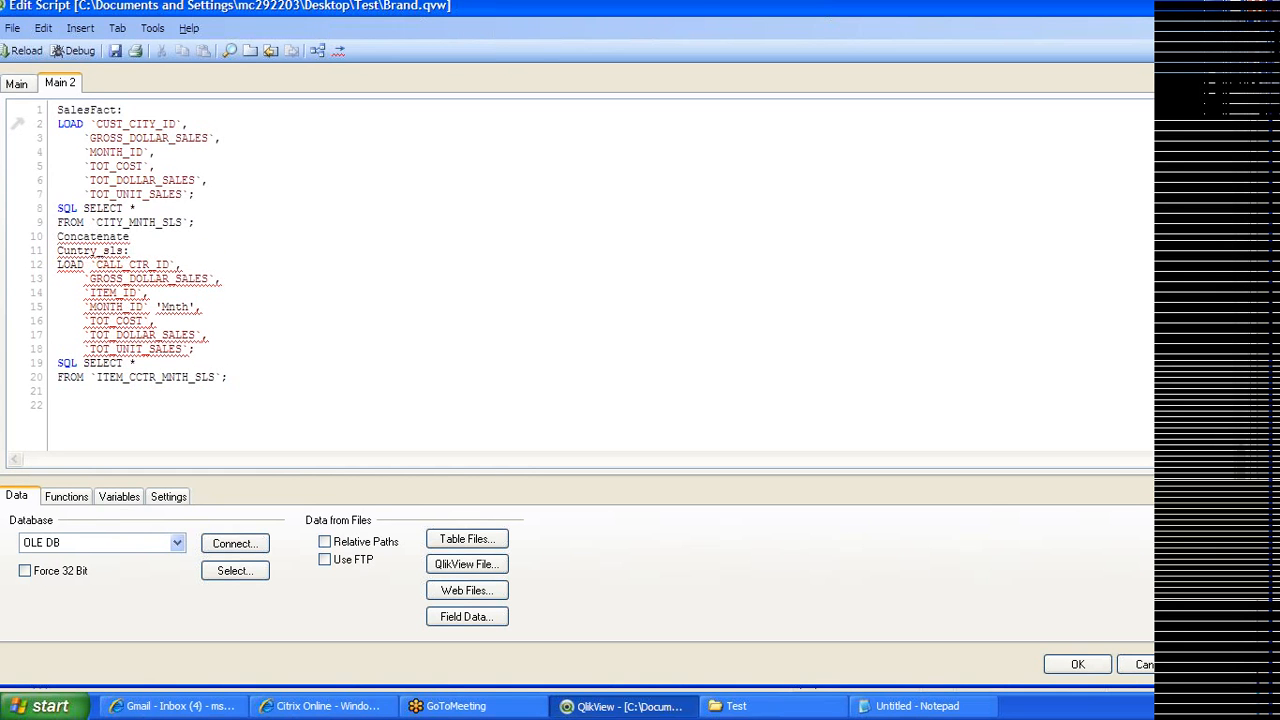
key("Return")
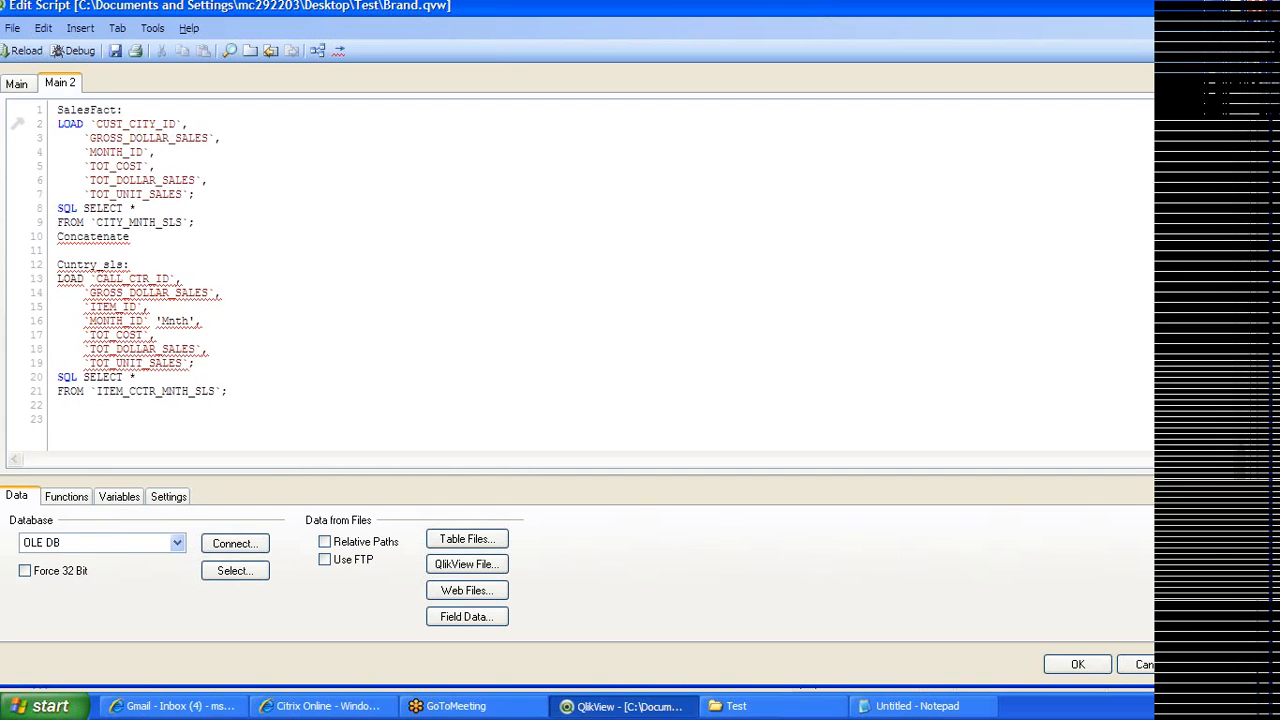
key("Return")
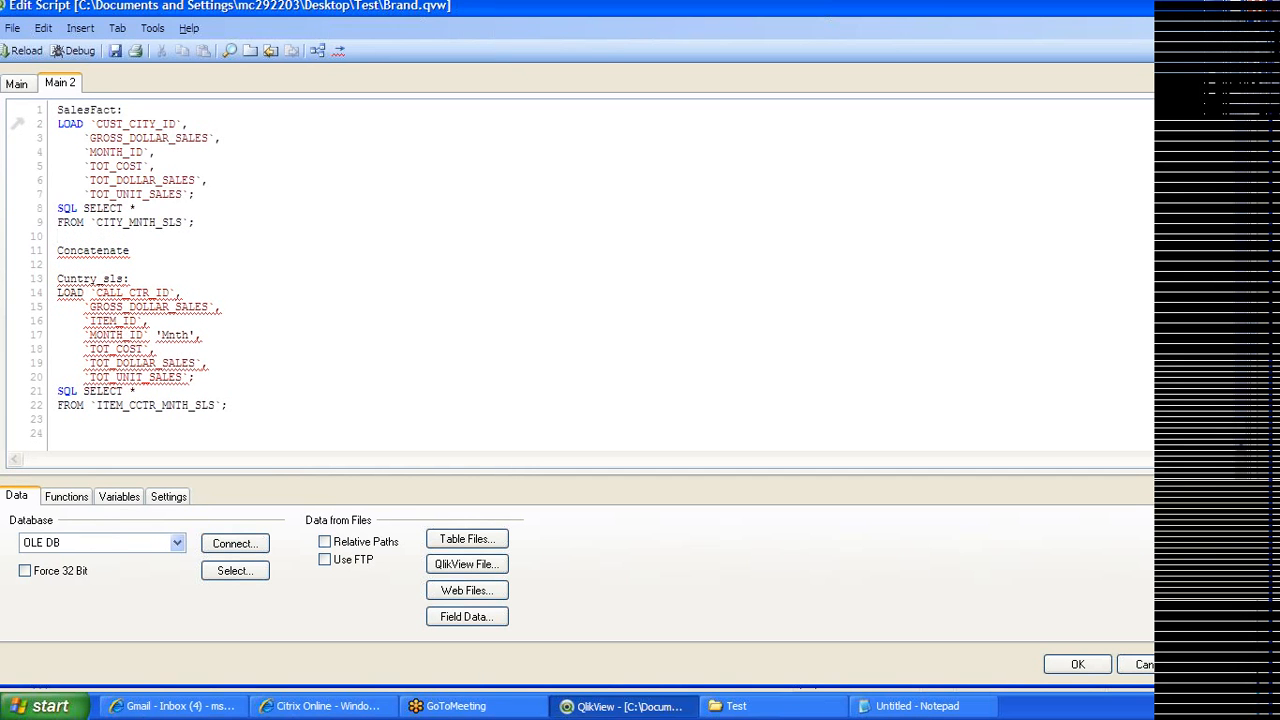
left_click(58, 264)
type(":")
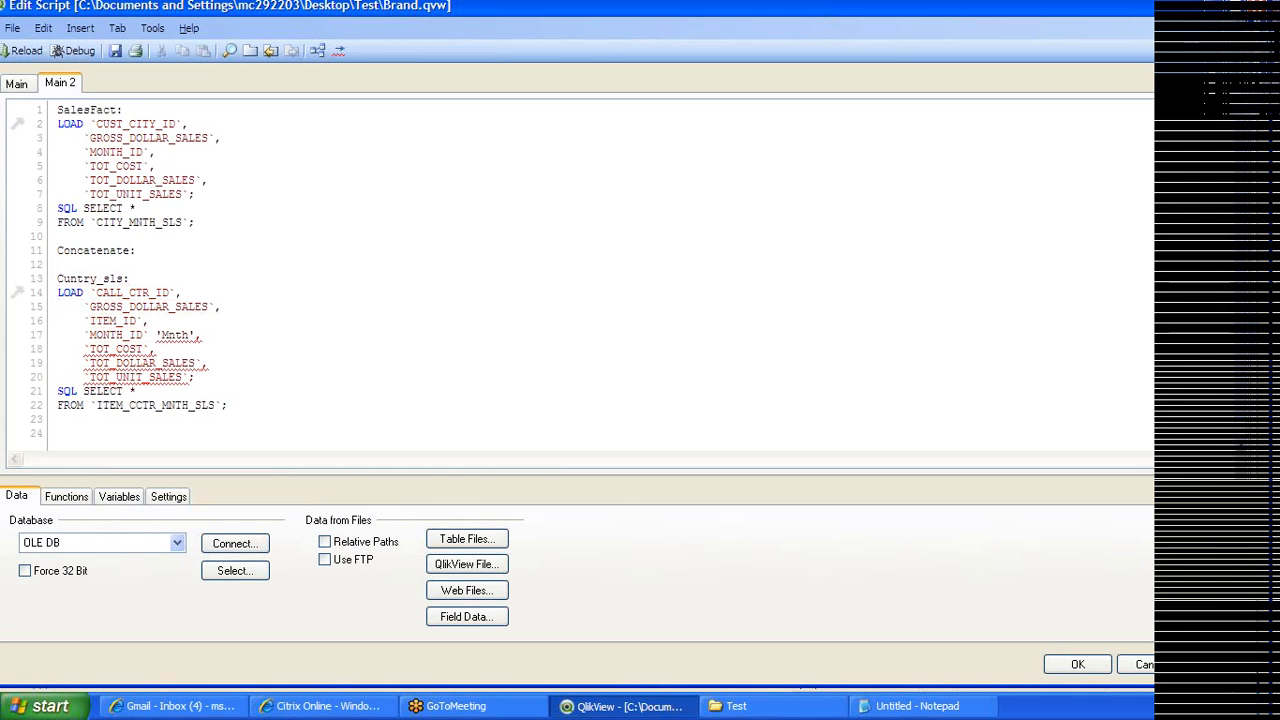
key("BackSpace")
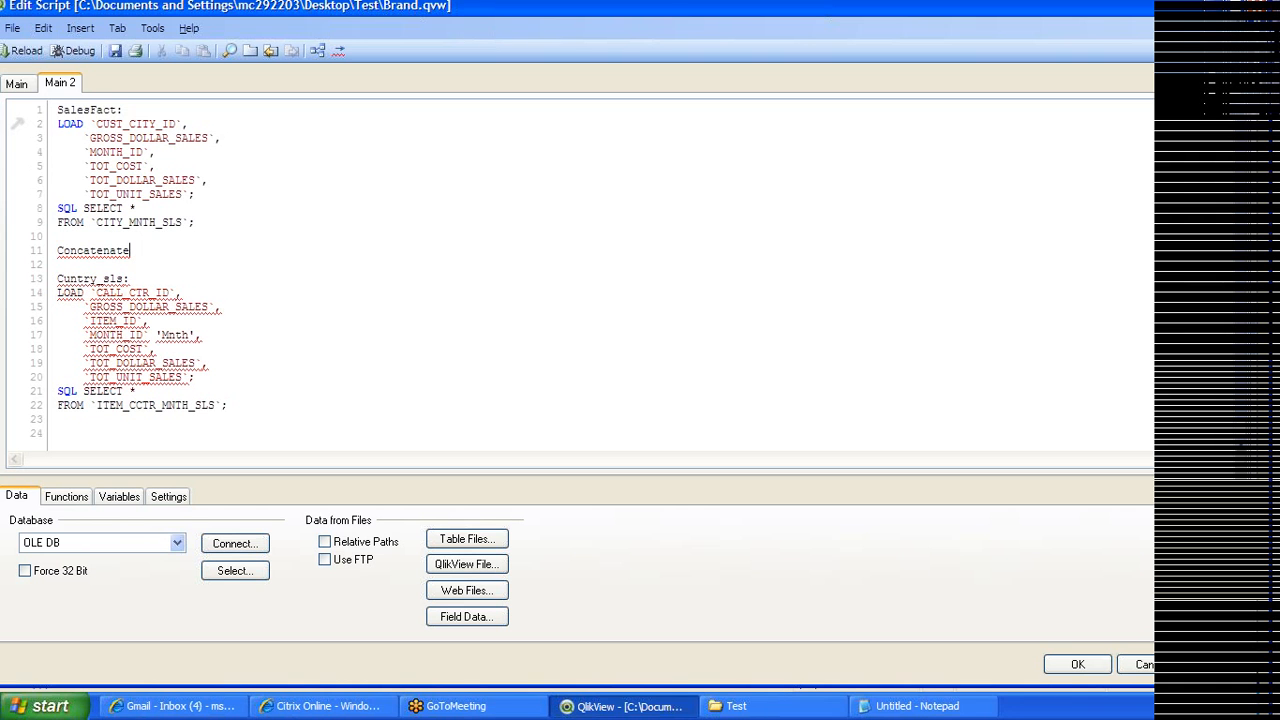
left_click(1073, 665)
left_click(527, 36)
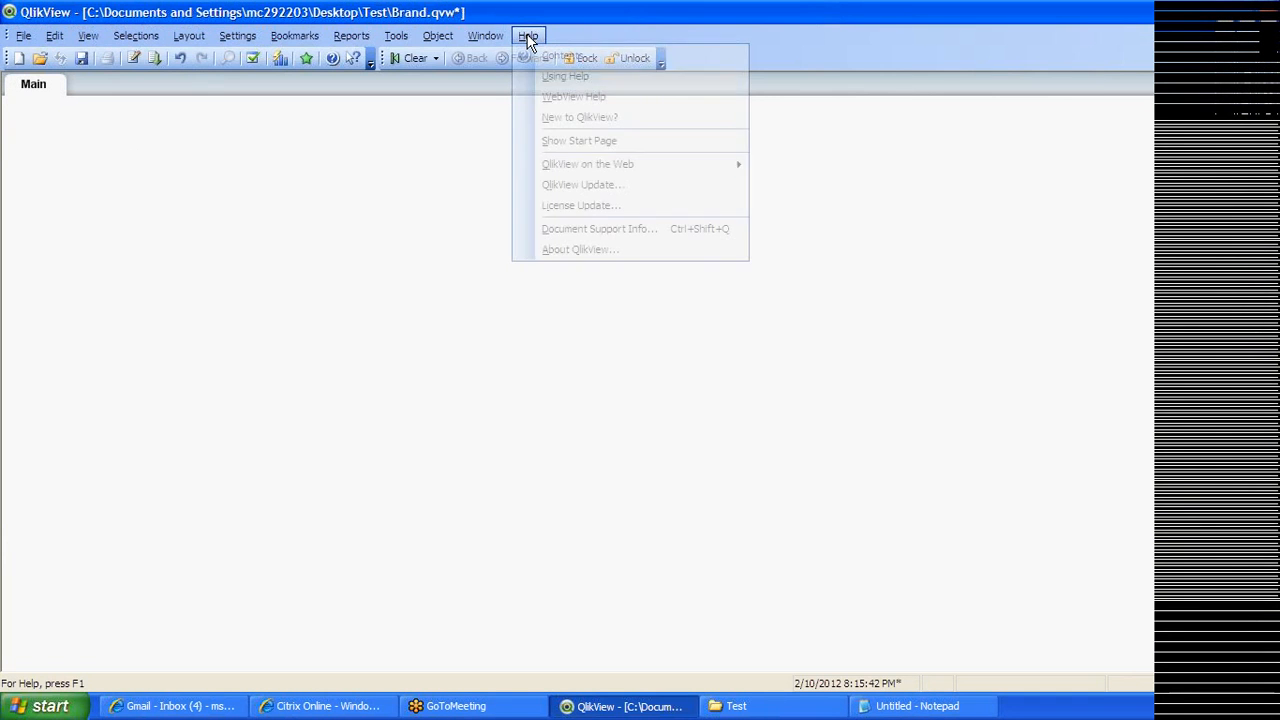
left_click(365, 154)
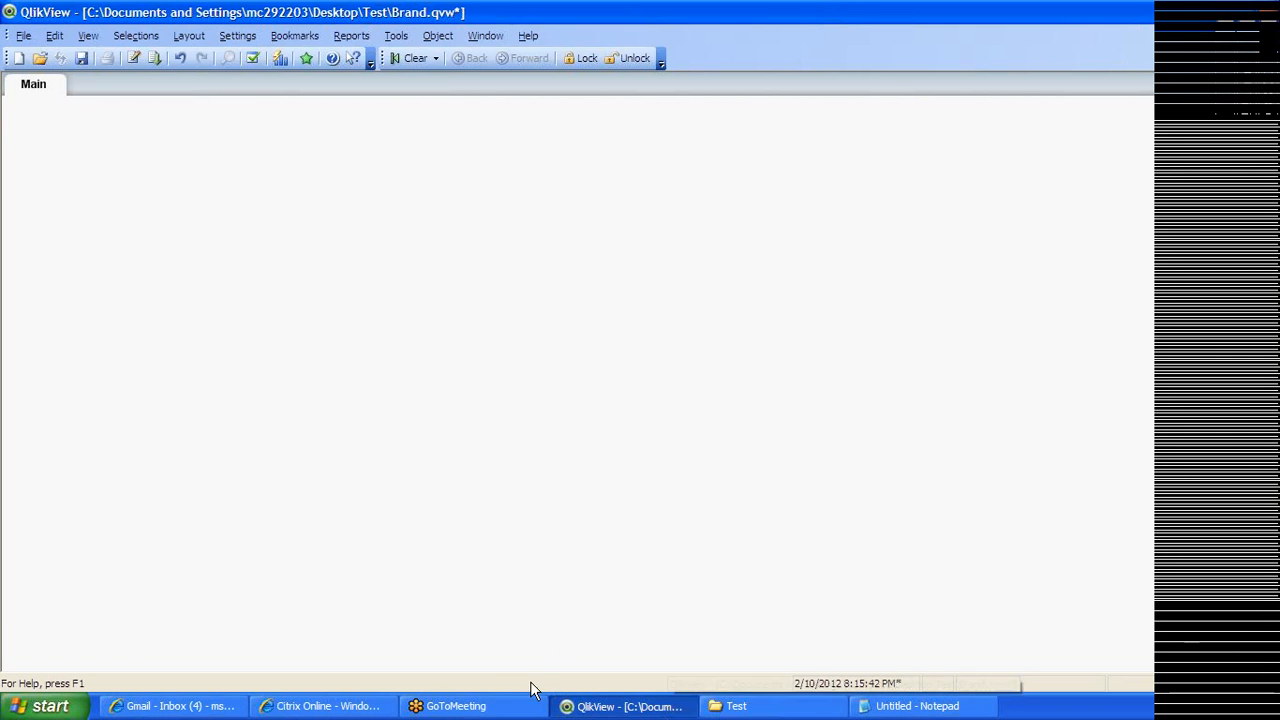
Close the untitled Notepad list without saving it and open the Data Model document from the Test folder
left_click(828, 714)
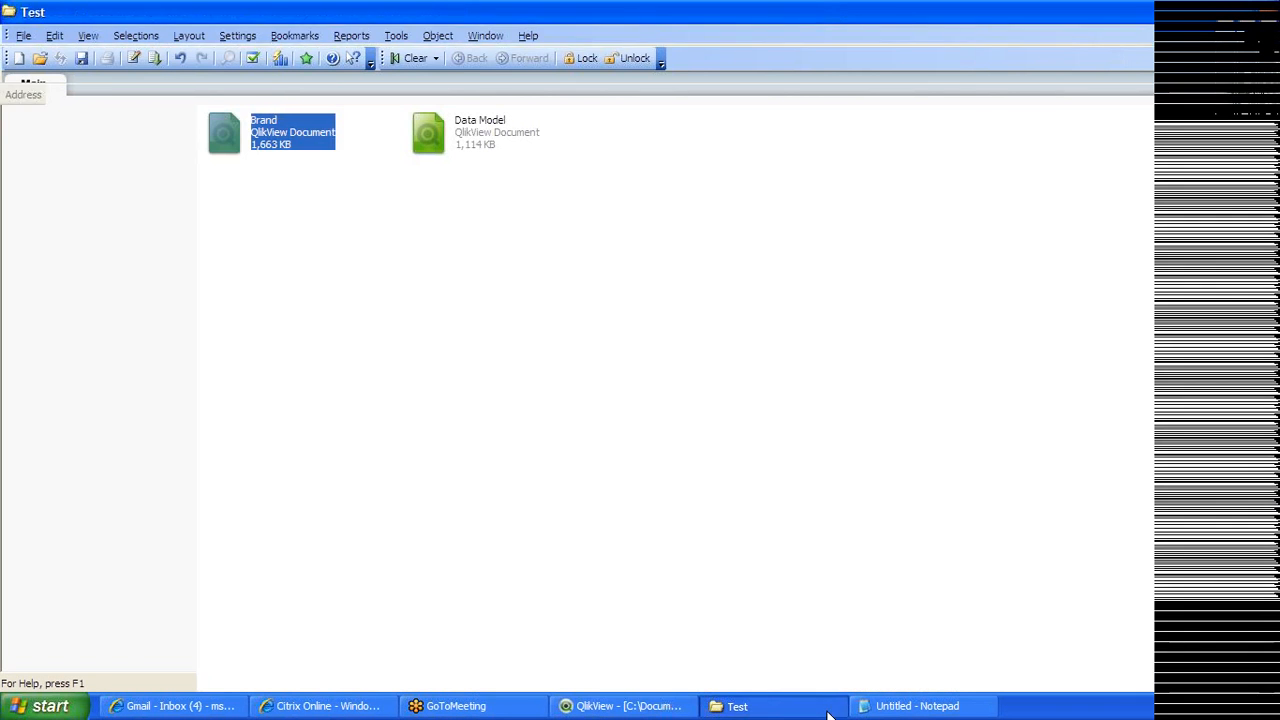
right_click(829, 711)
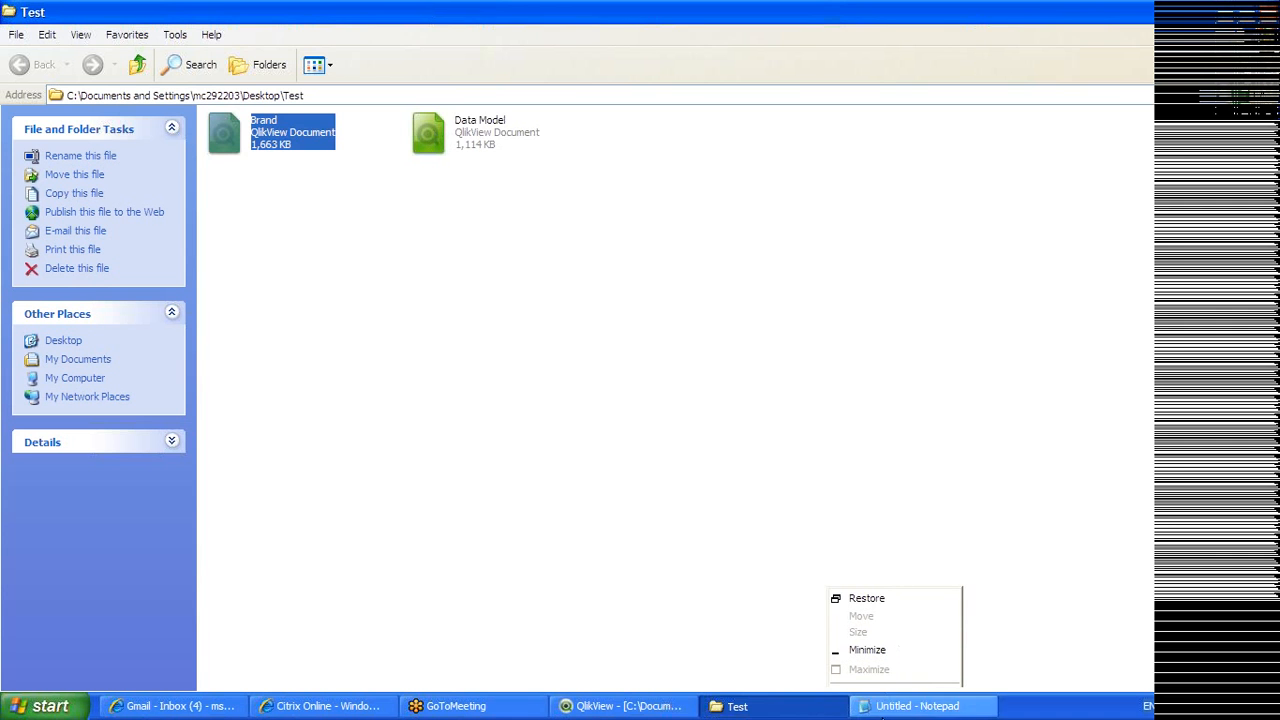
left_click(880, 710)
right_click(880, 710)
left_click(920, 700)
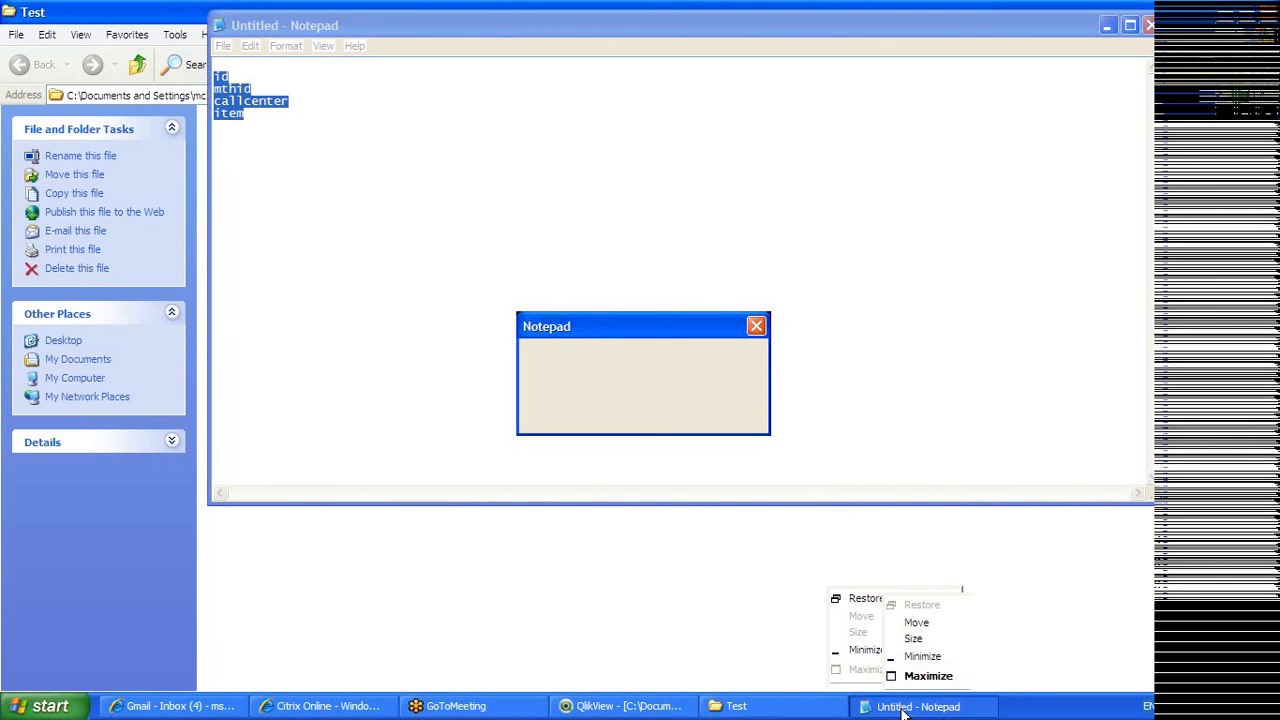
left_click(640, 418)
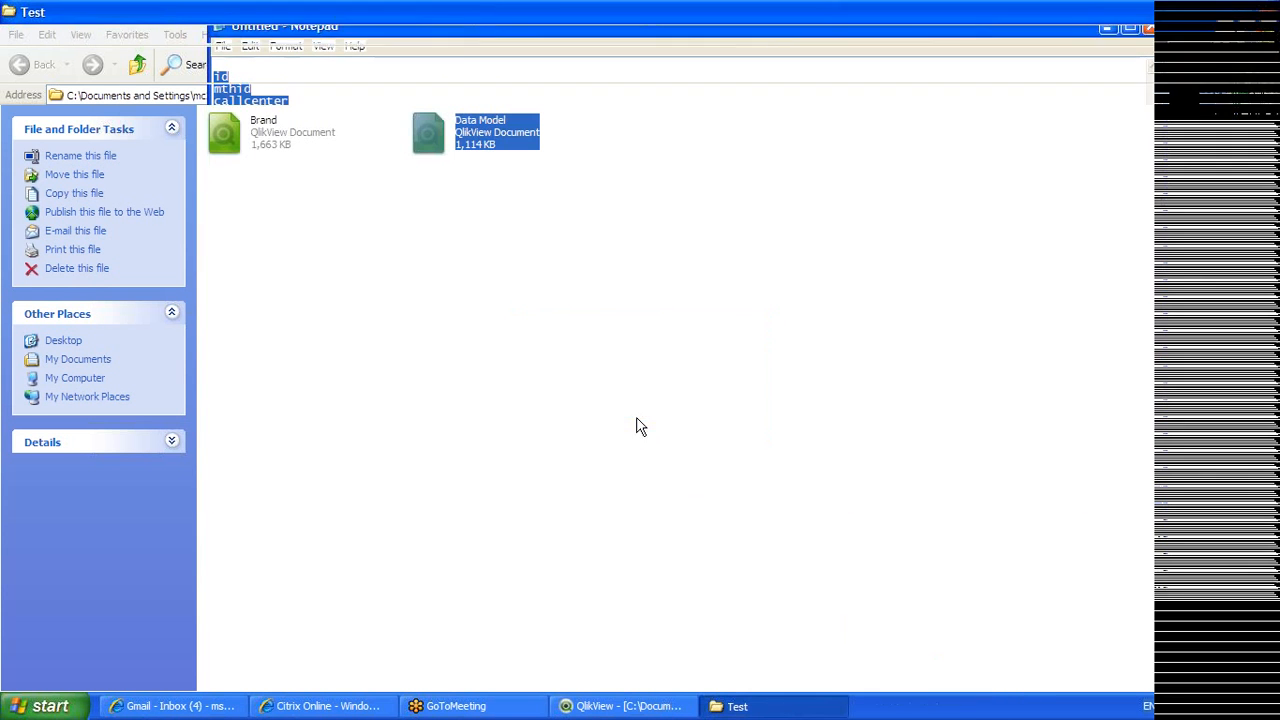
double_click(493, 142)
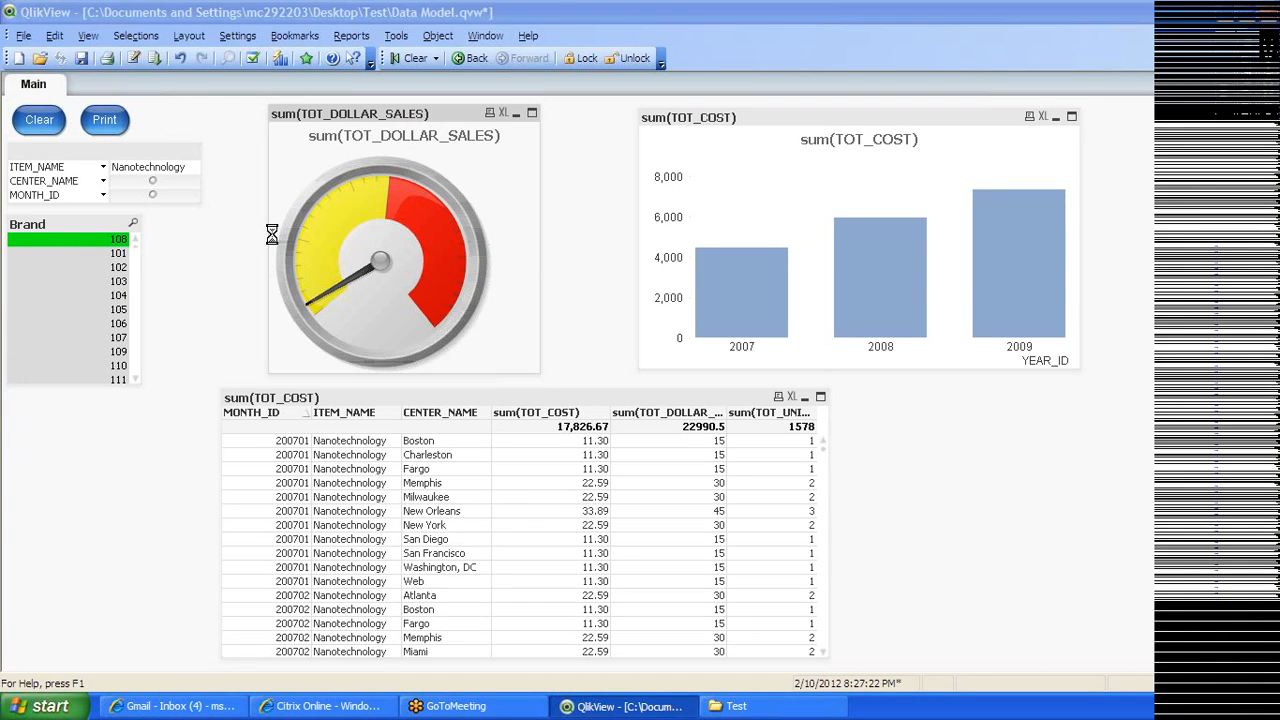
Try adding a Concatenate line between the Call_Center and Month loads in the Data Model document's Dim script
key("ctrl+e")
left_click(92, 84)
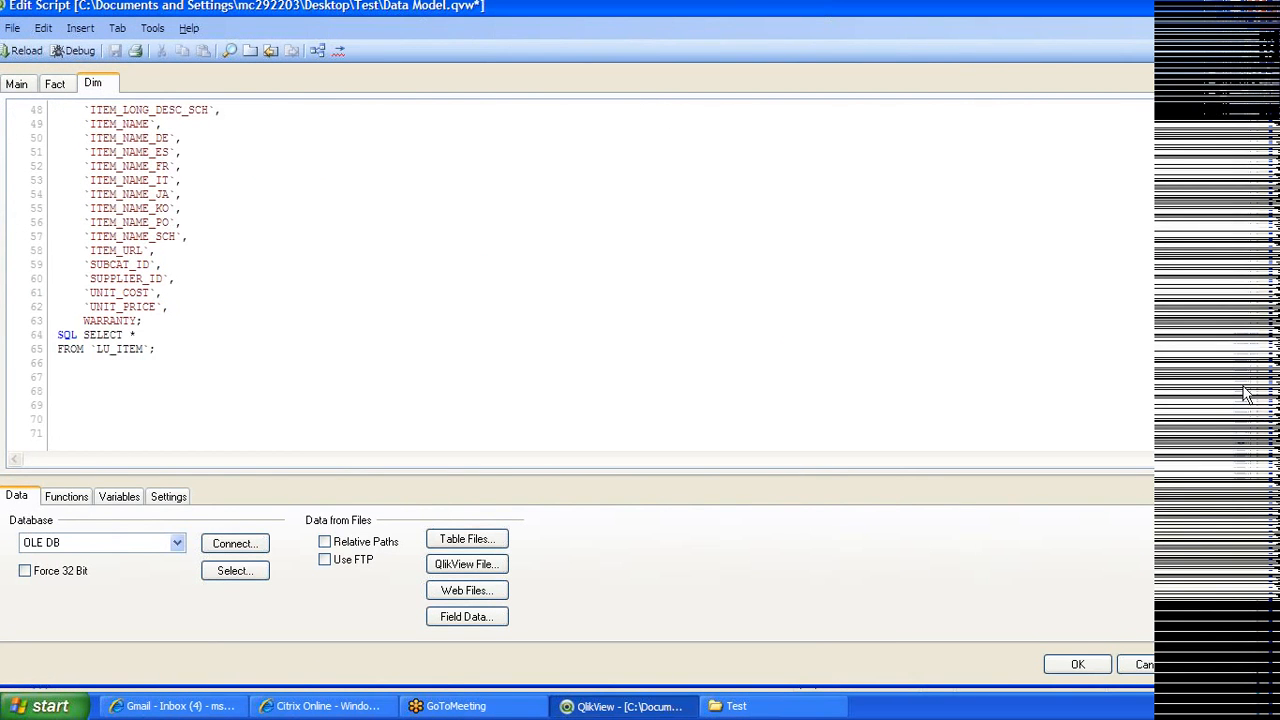
scroll(1245, 390, "up", 1)
scroll(1245, 390, "up", 15)
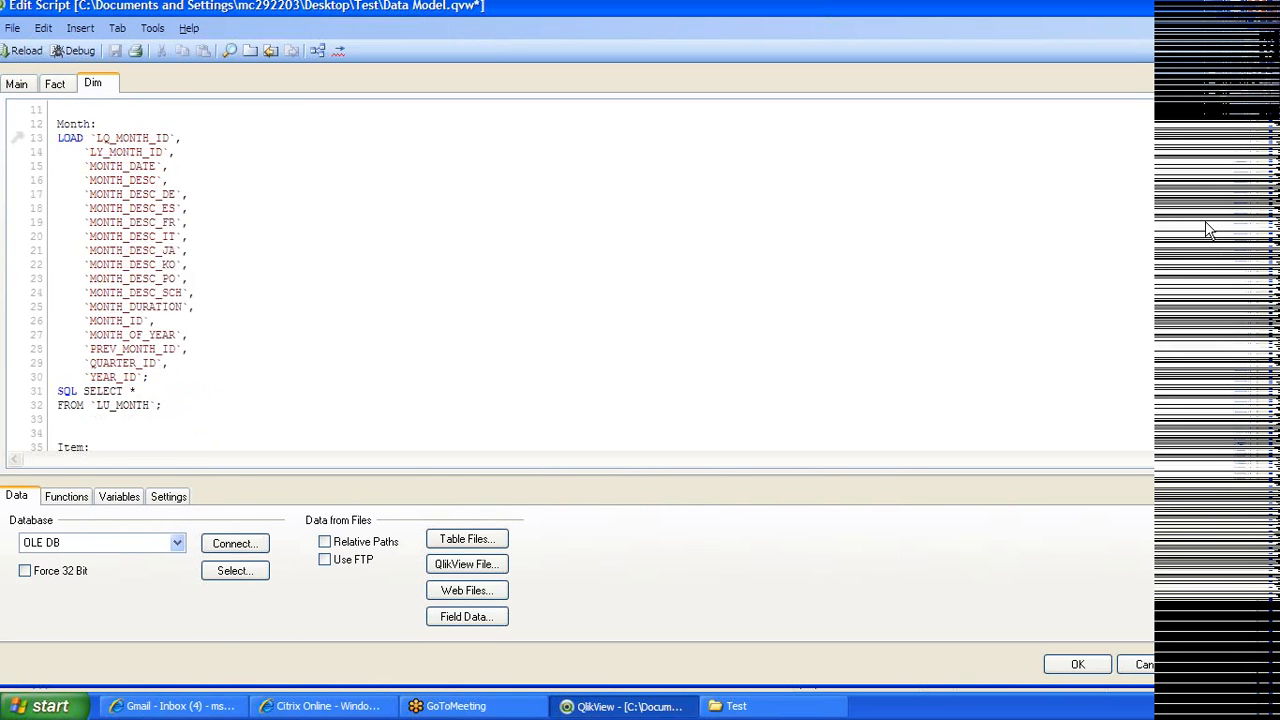
scroll(1193, 186, "up", 1)
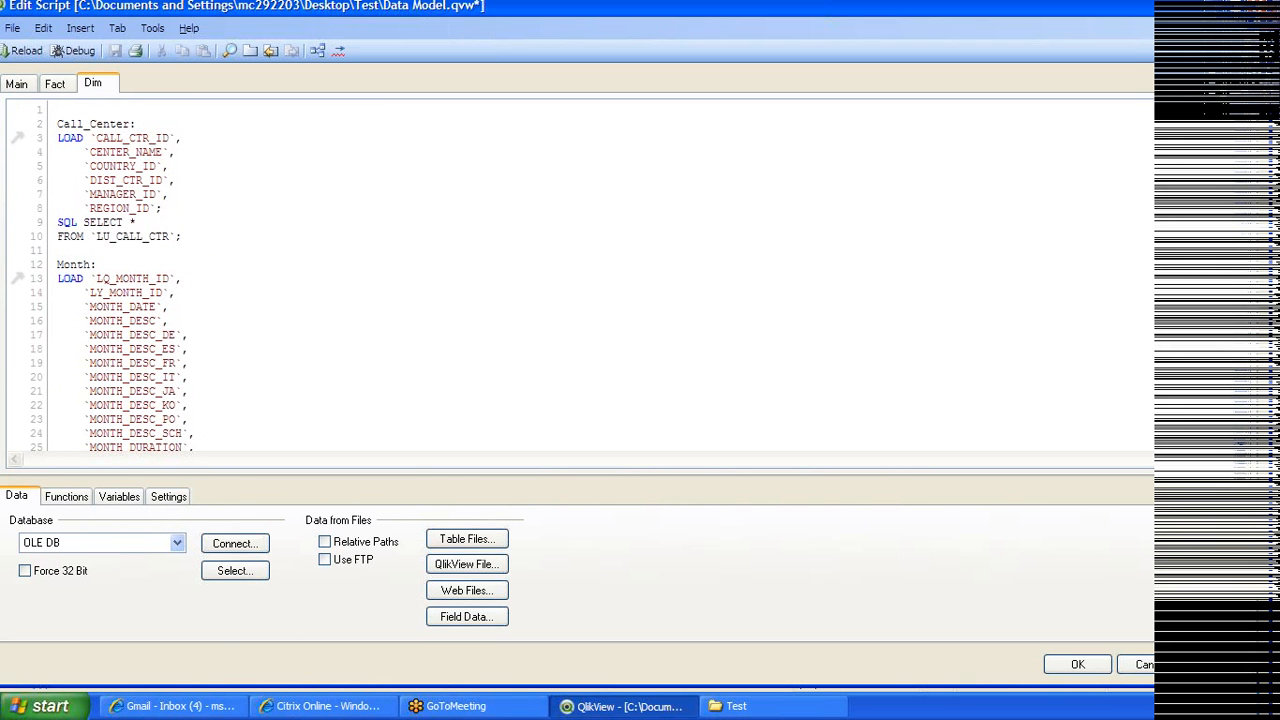
left_click(60, 251)
type("conca")
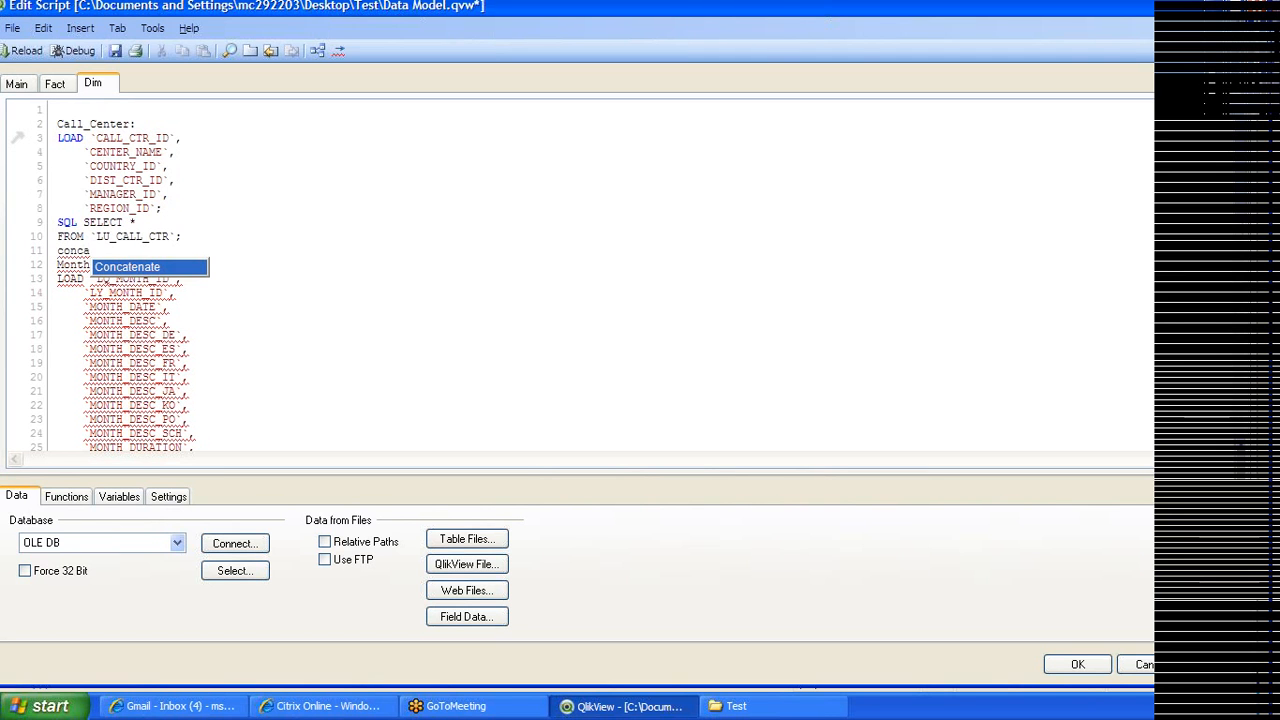
key("Return")
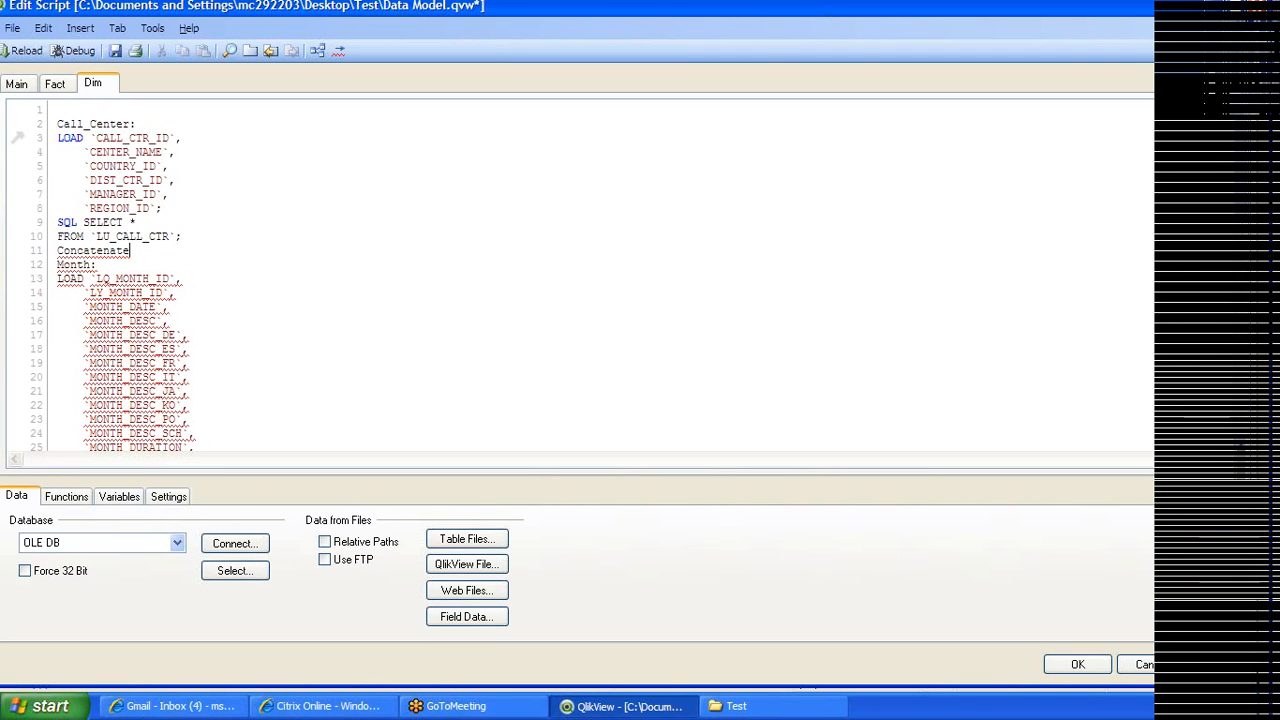
key("Return")
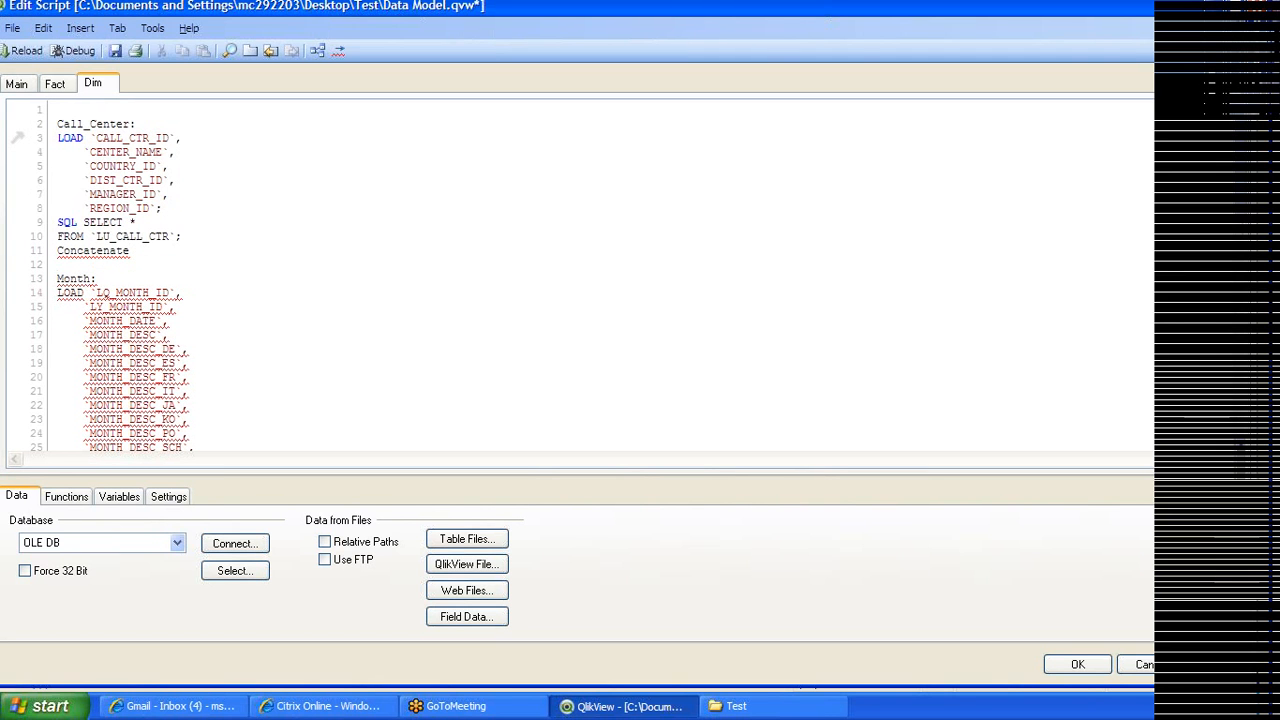
Remove the Concatenate line from the Dim script, look at the Fact and Main scripts, and close the script editor
left_click_drag(130, 250, 44, 252)
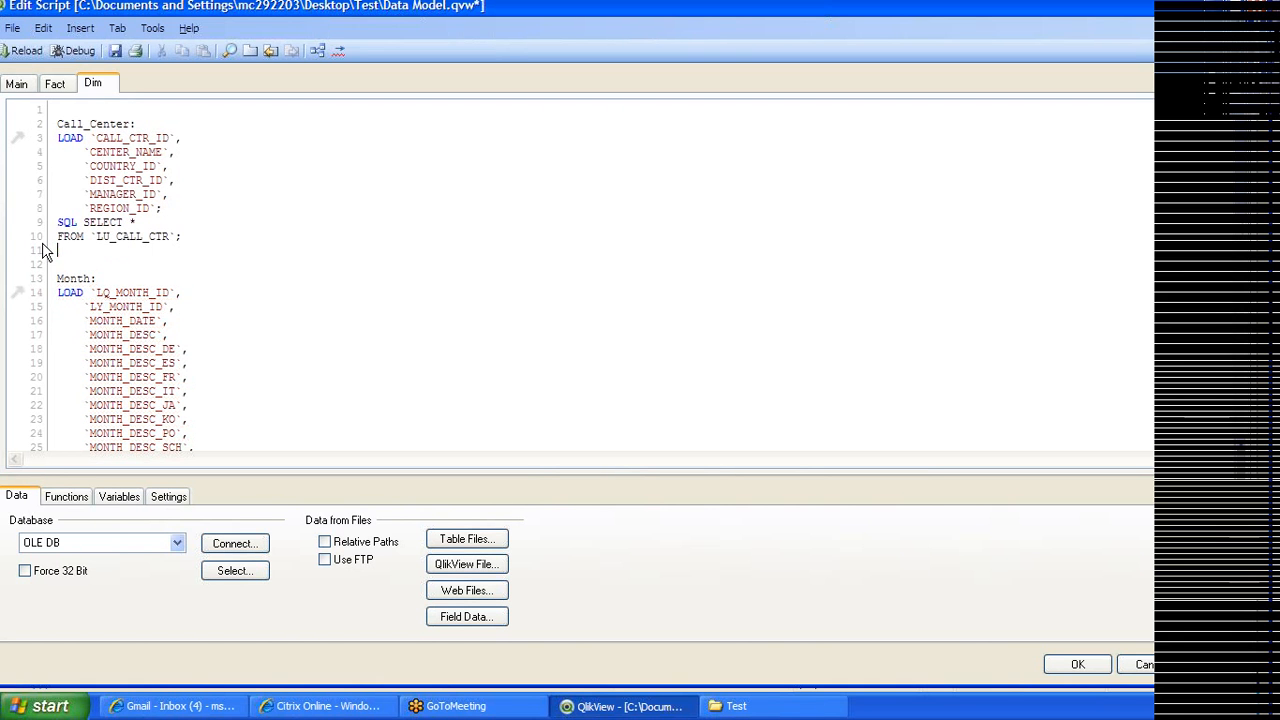
key("Delete")
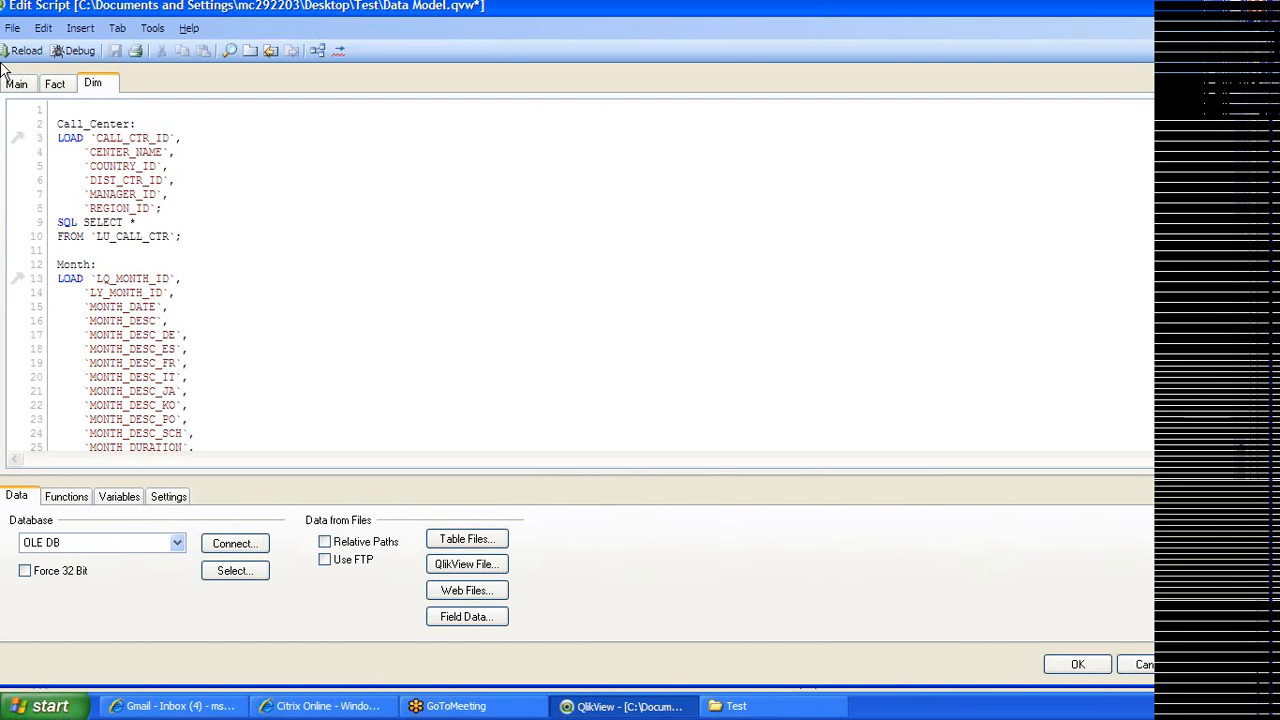
left_click(55, 85)
left_click(17, 84)
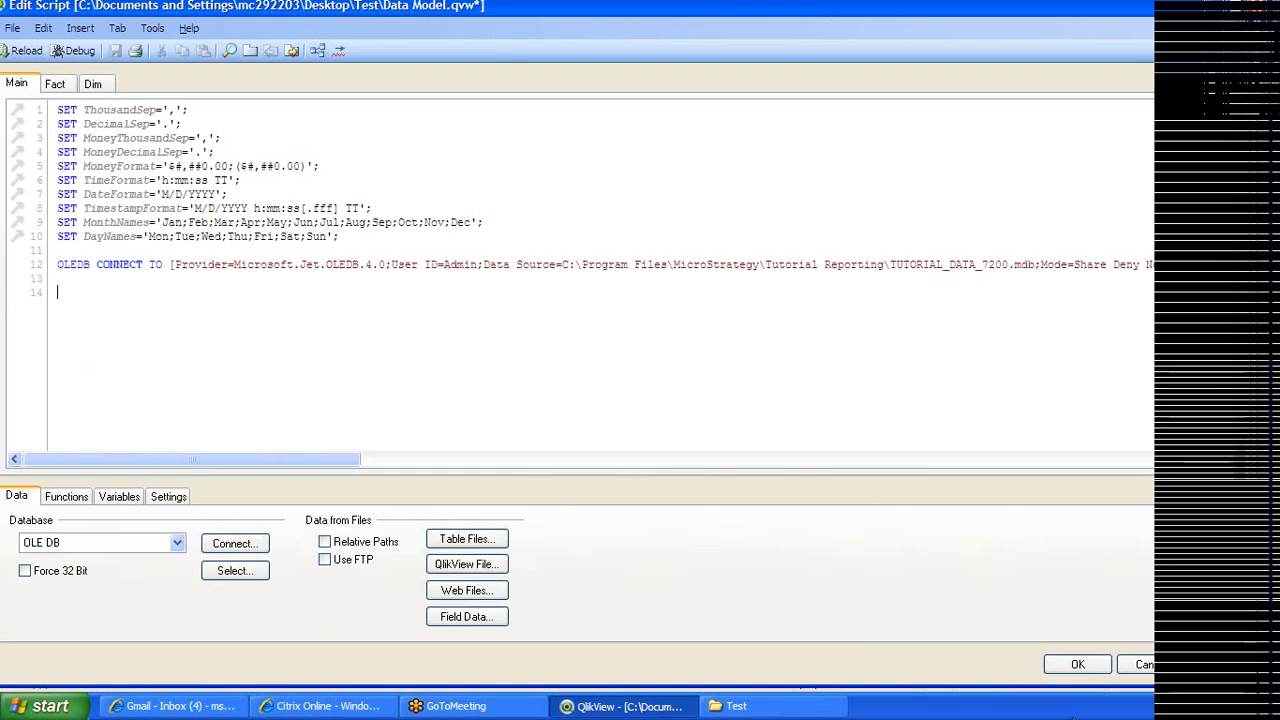
left_click(1077, 664)
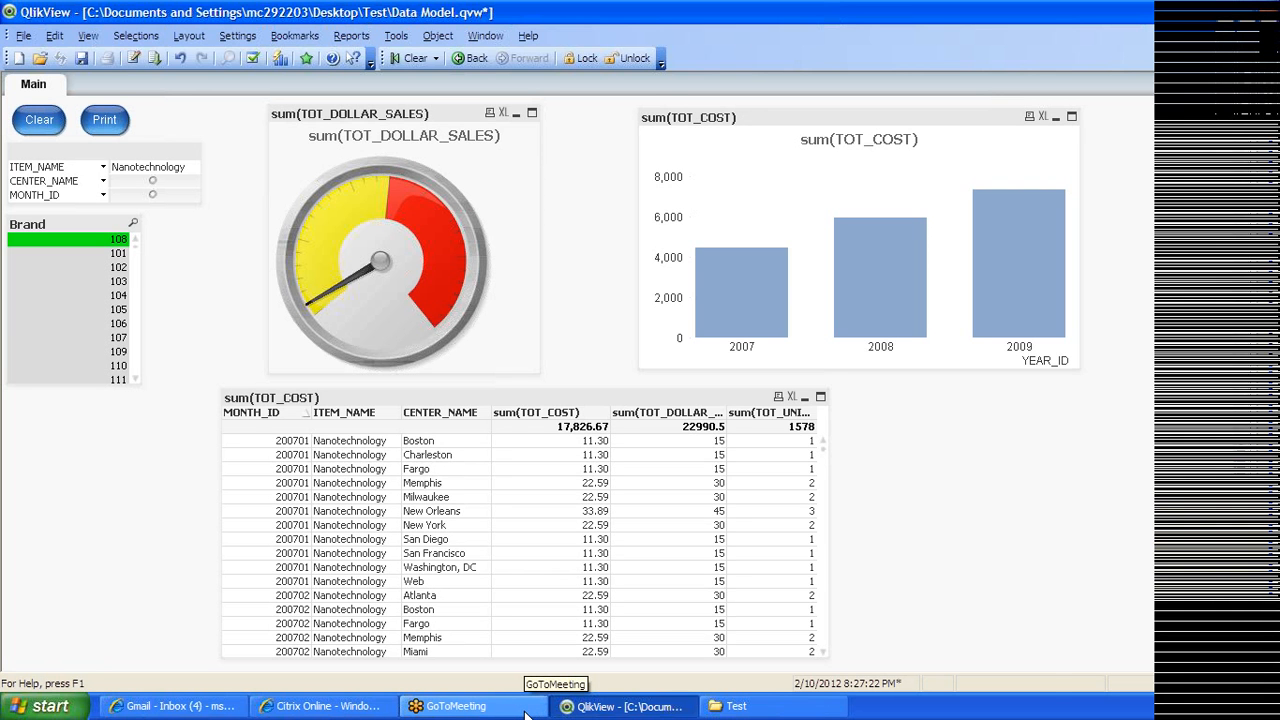
Return to the Brand document from the Test folder and add a blank line below Concatenate in its Main 2 script, accepting the script
left_click(781, 708)
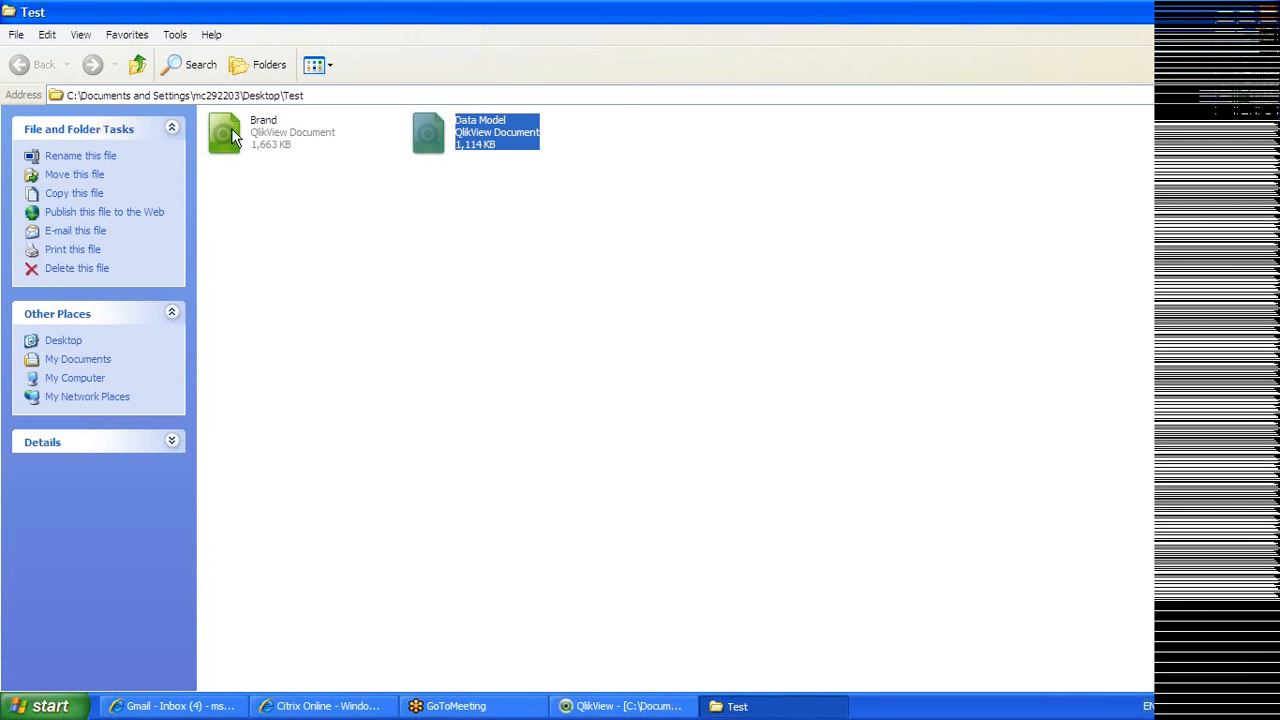
double_click(228, 128)
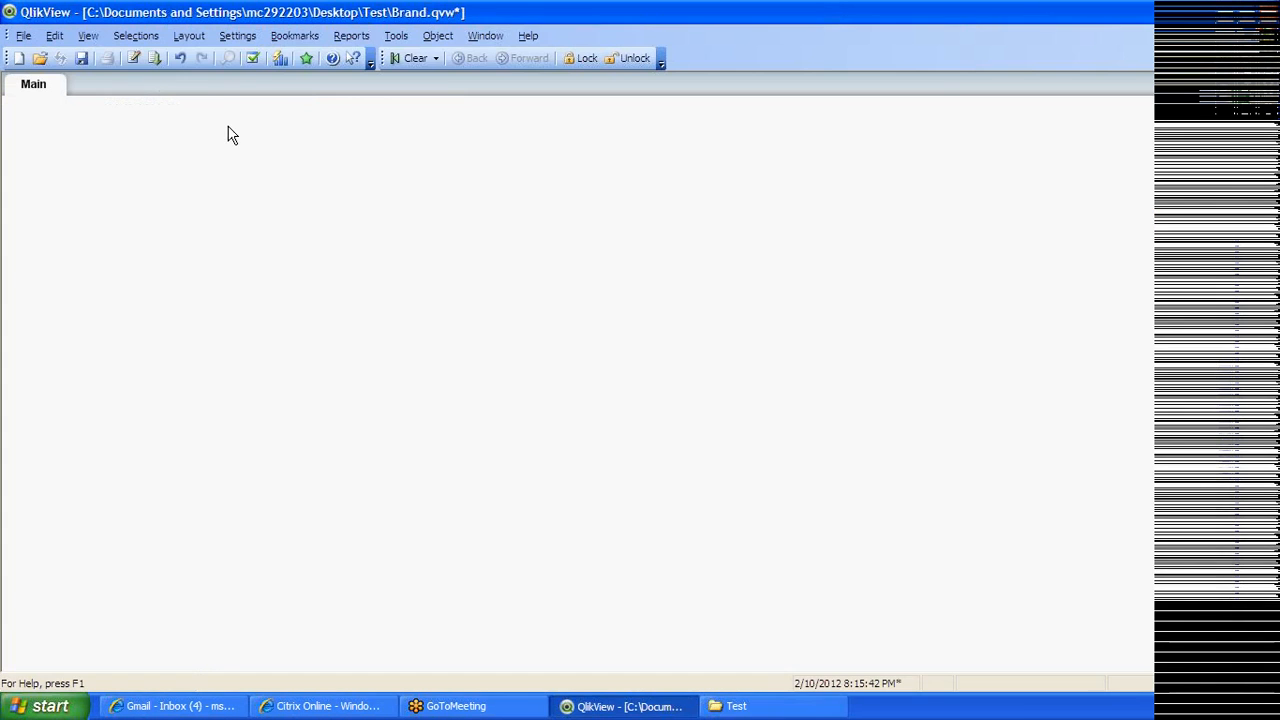
key("ctrl+e")
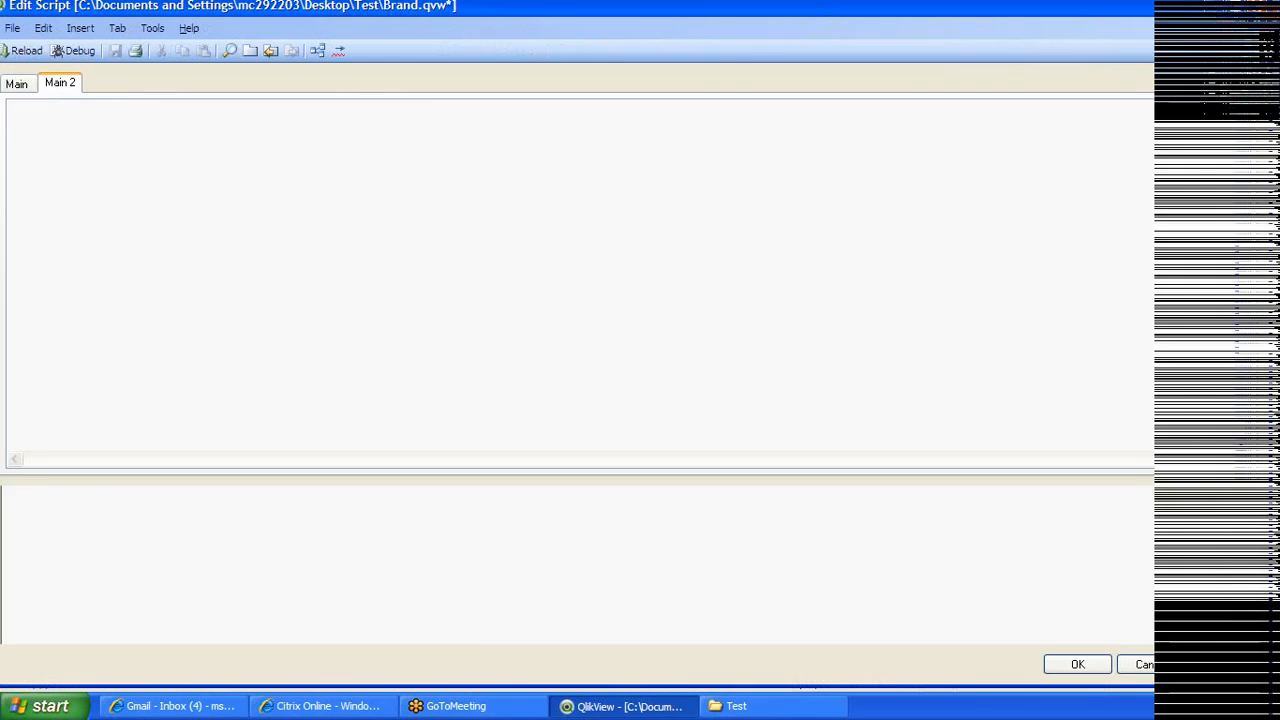
key("Return")
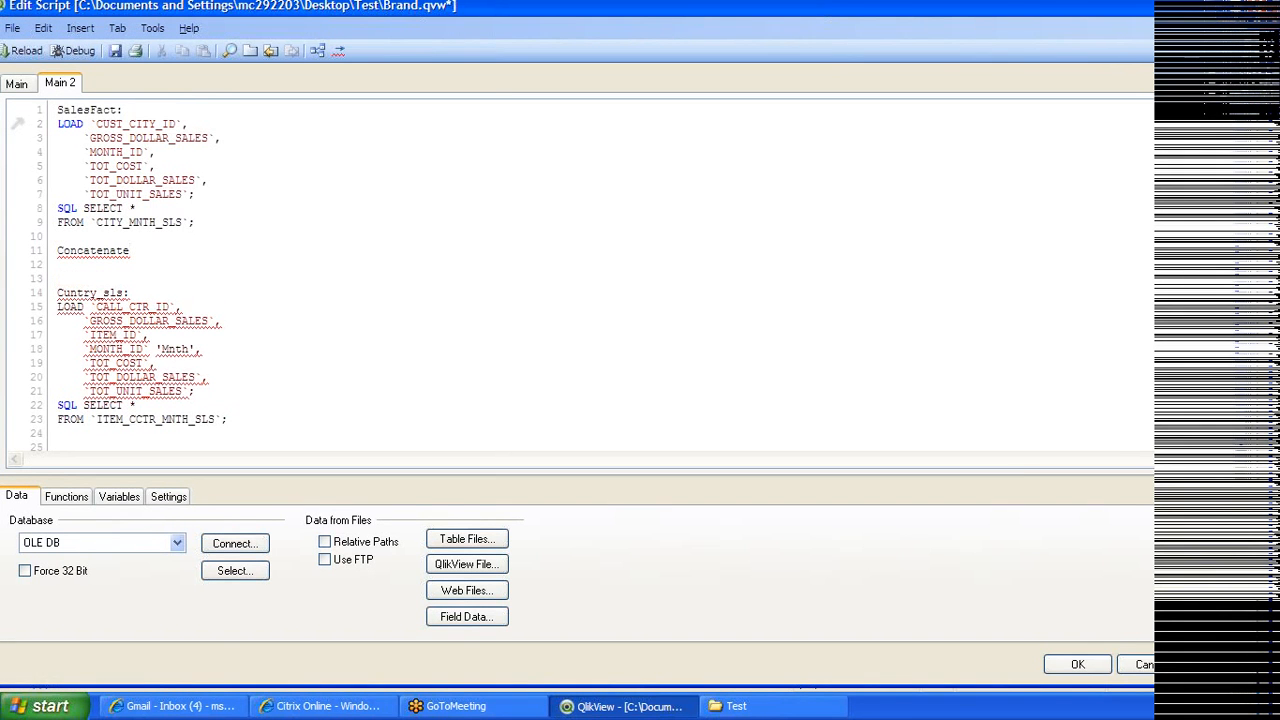
left_click(1077, 664)
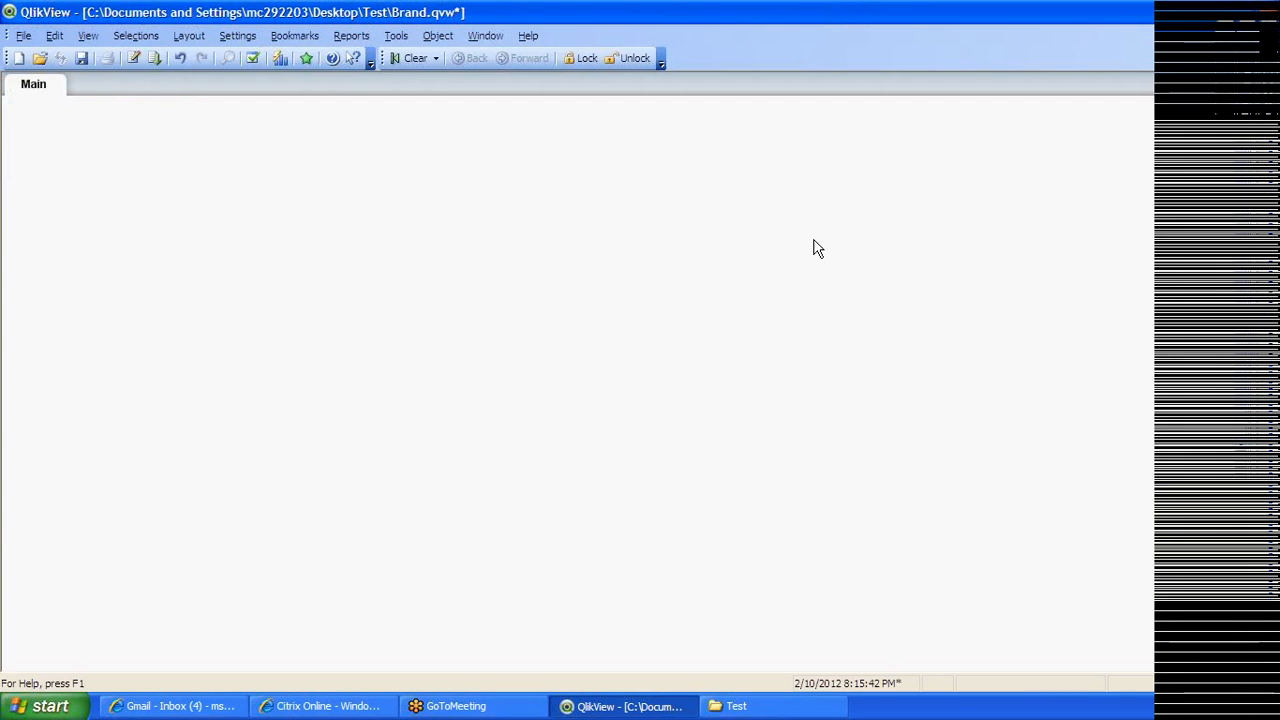
Open the Brand document's table viewer and rearrange the Cuntry_sls, SalesFact and $Syn 2 tables to spread out their links
key("ctrl+t")
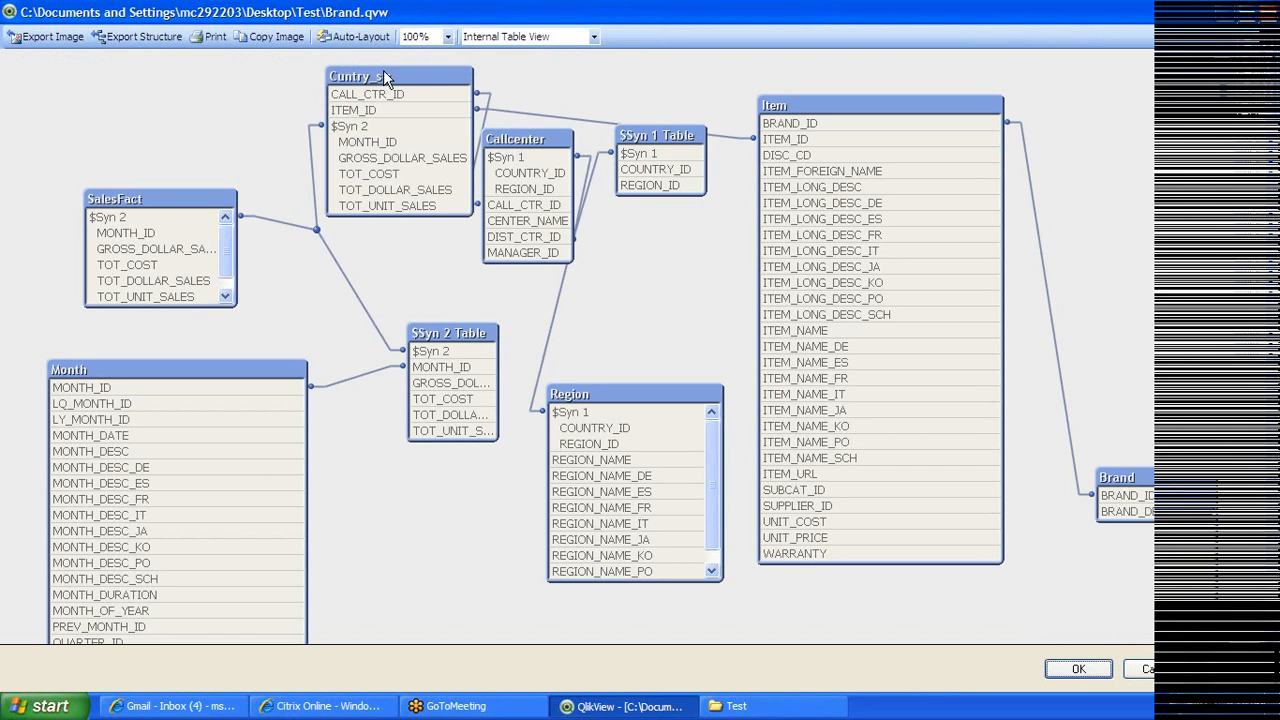
left_click_drag(383, 70, 364, 52)
left_click_drag(158, 209, 77, 157)
left_click_drag(446, 353, 380, 328)
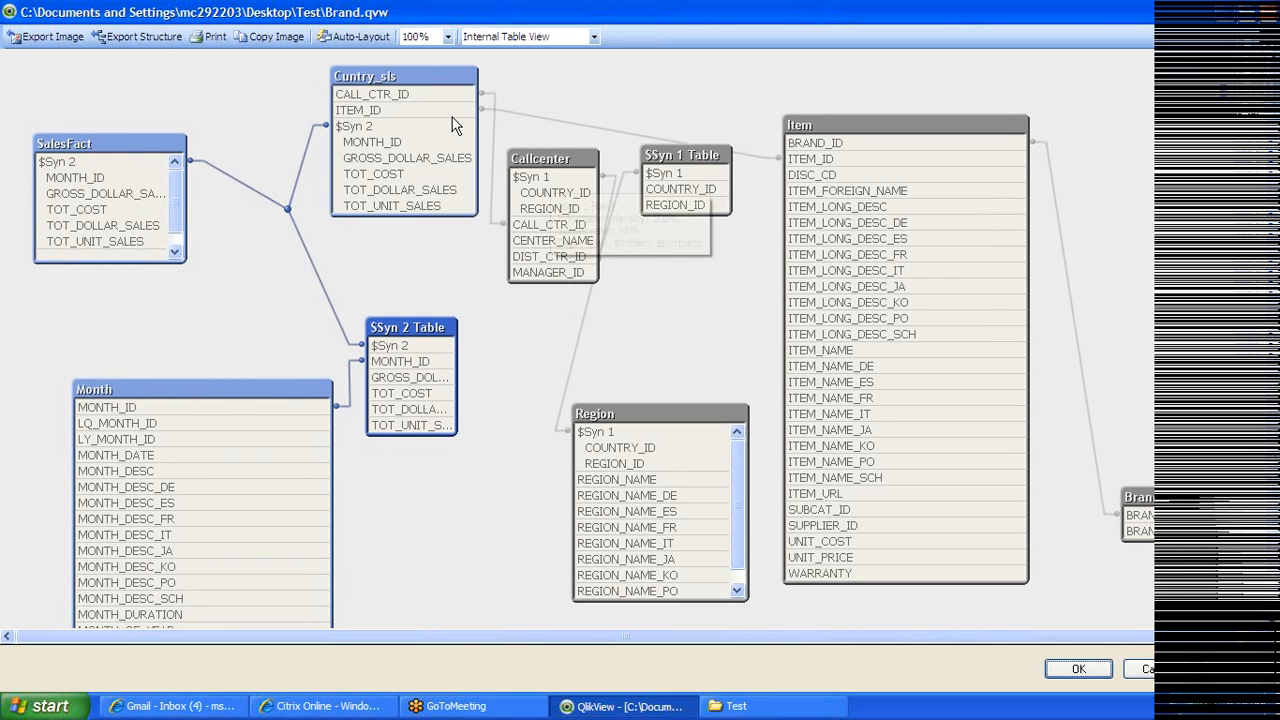
left_click_drag(405, 80, 369, 67)
Reposition the Callcenter, Region and $Syn 1 tables so their links are clear, and accept the table layout
left_click_drag(557, 172, 516, 201)
left_click_drag(667, 426, 688, 432)
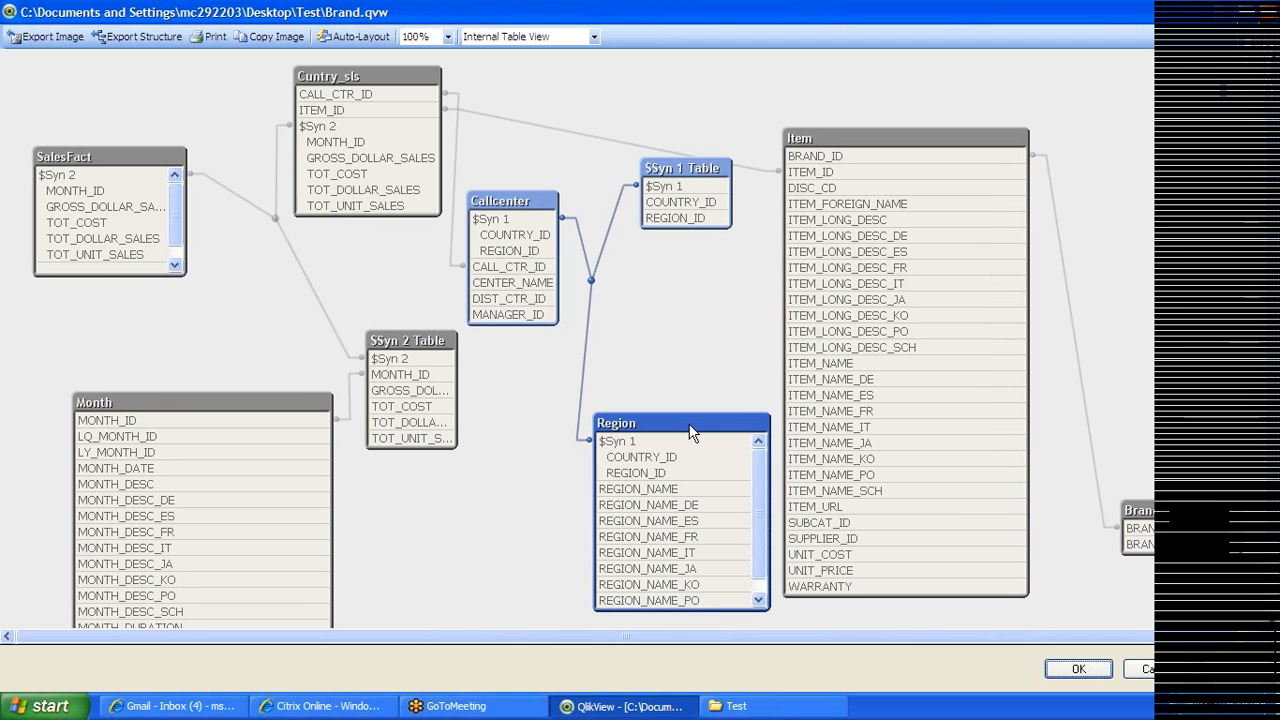
left_click_drag(698, 172, 703, 208)
left_click_drag(527, 201, 554, 203)
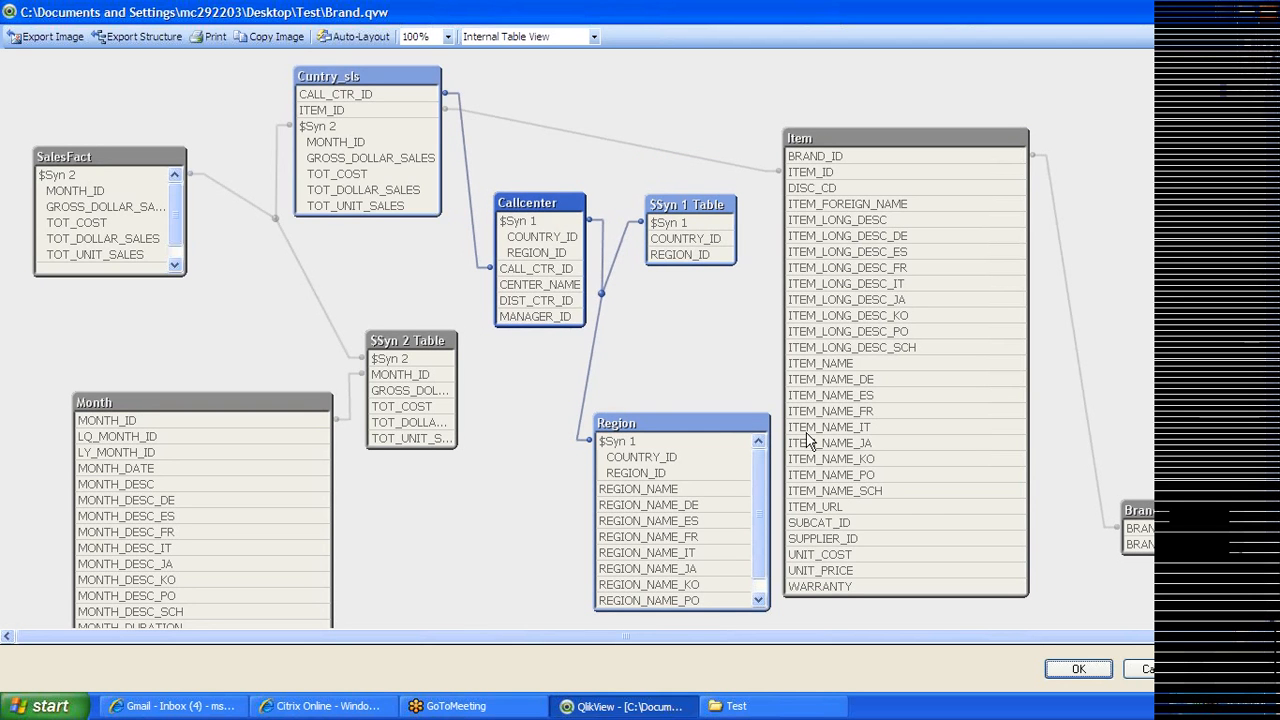
left_click(1080, 670)
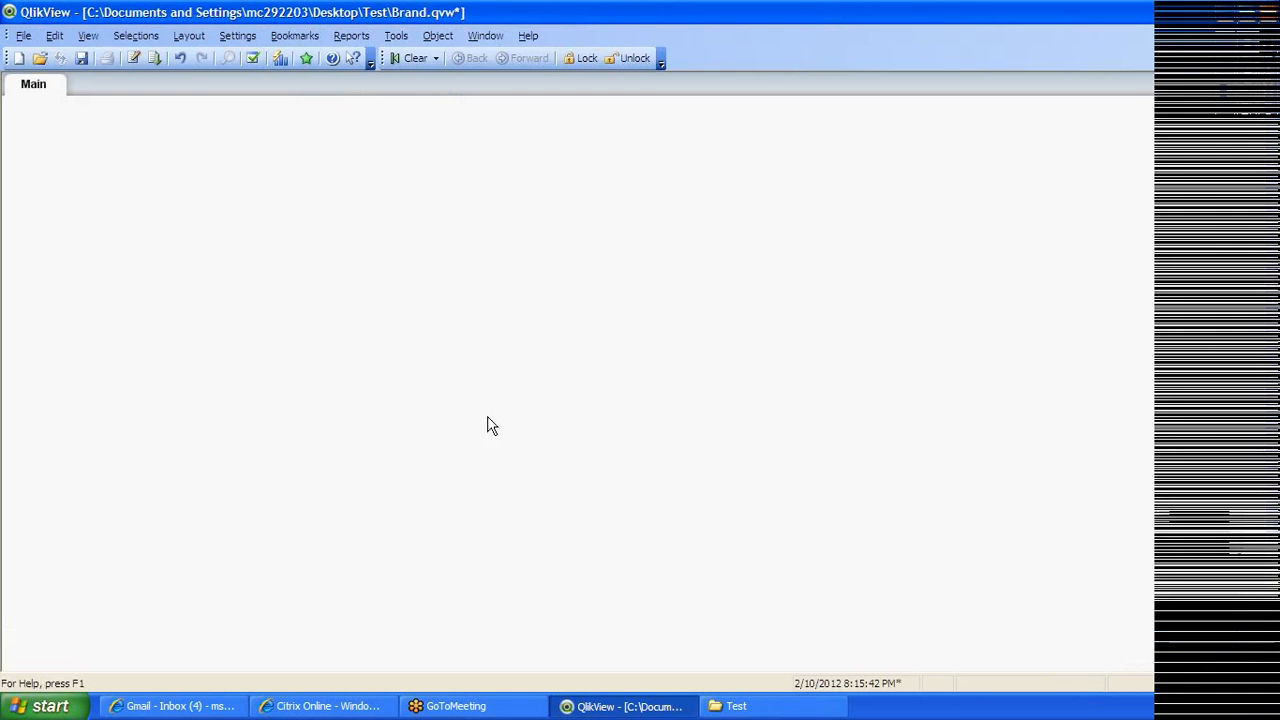
Switch to the Test folder and open the Data Model document to show its dashboard
left_click(752, 712)
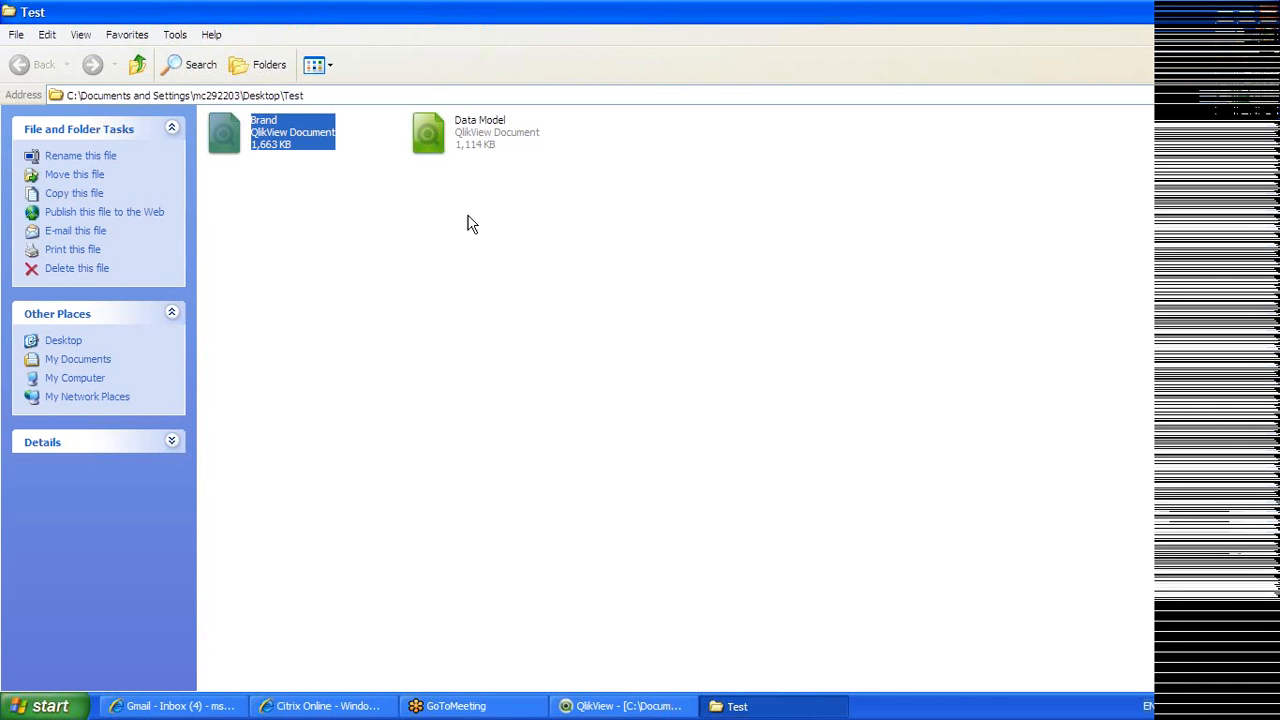
double_click(430, 133)
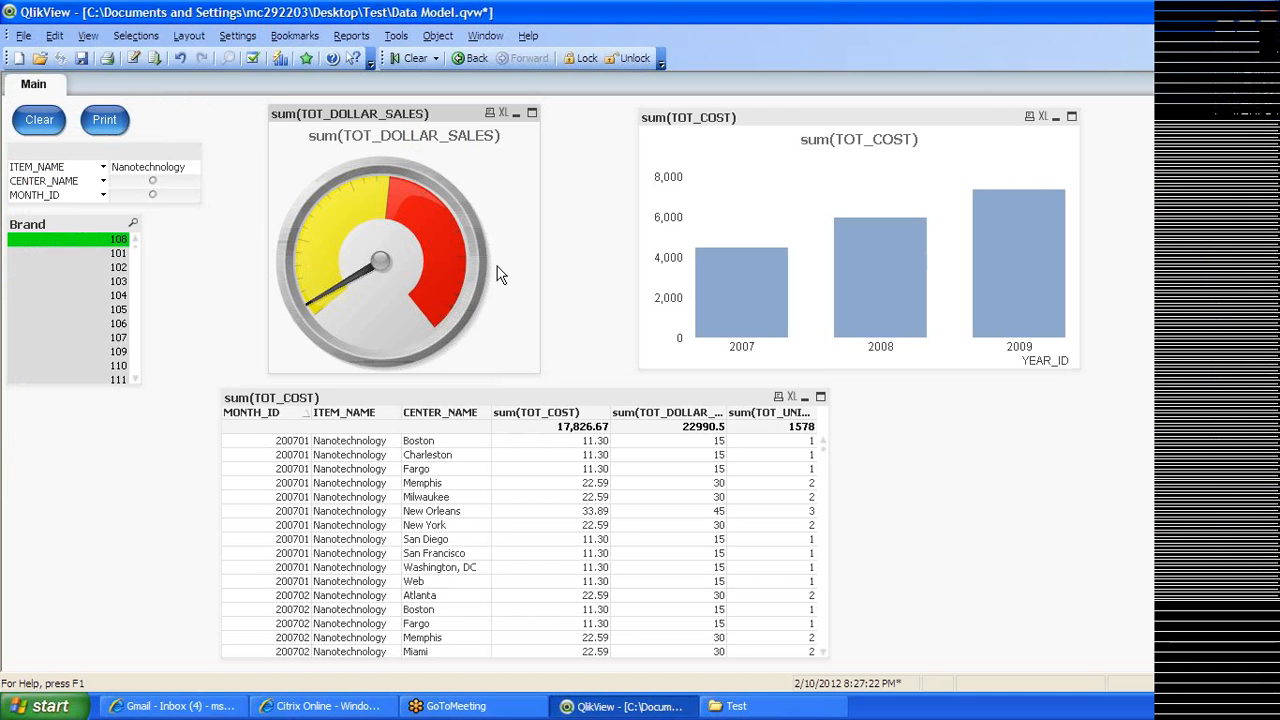
mouse_move(497, 266)
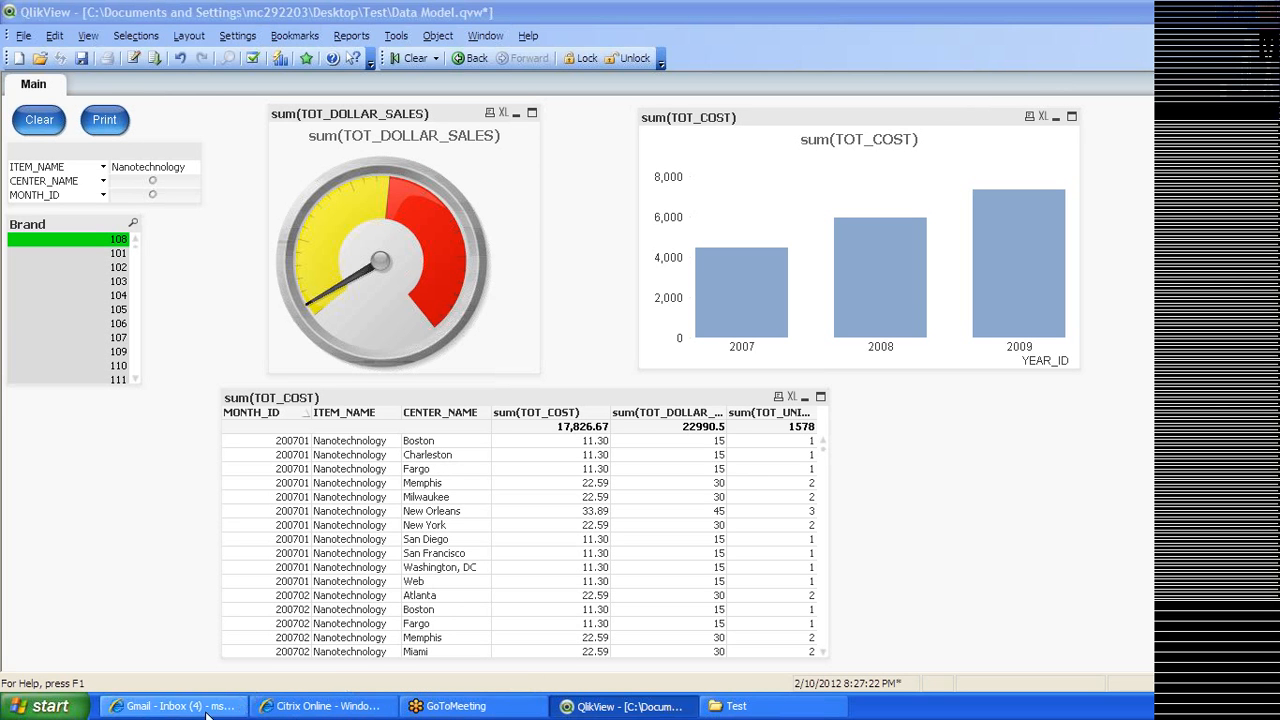
Switch to Gmail in Internet Explorer and look over the chat contacts and the inbox
left_click(175, 706)
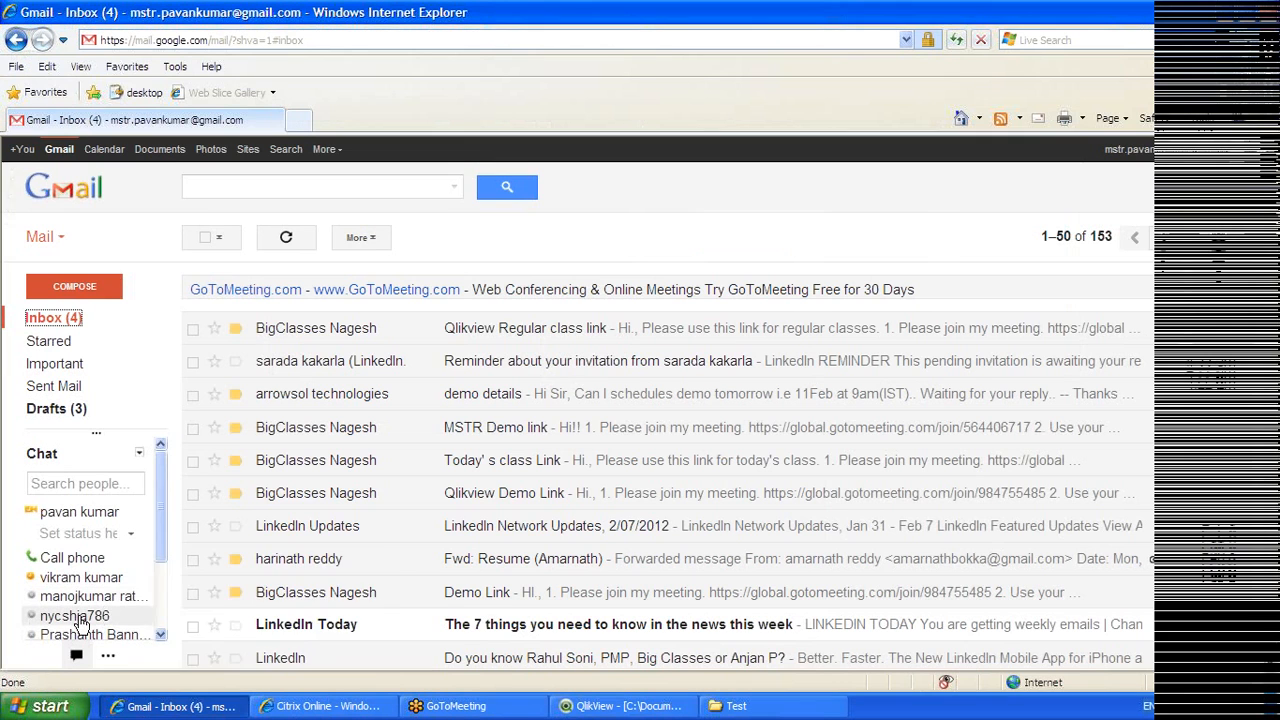
mouse_move(80, 620)
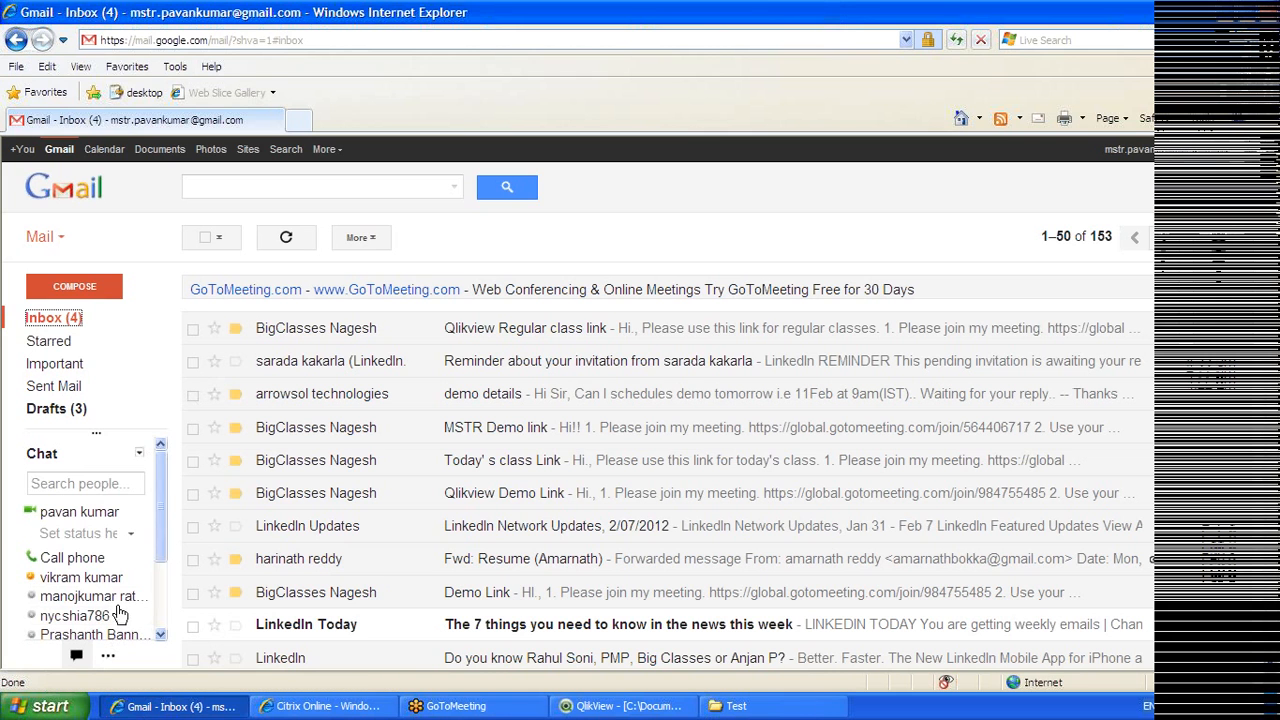
mouse_move(164, 504)
left_mouse_down()
mouse_move(167, 522)
mouse_move(167, 494)
left_mouse_up()
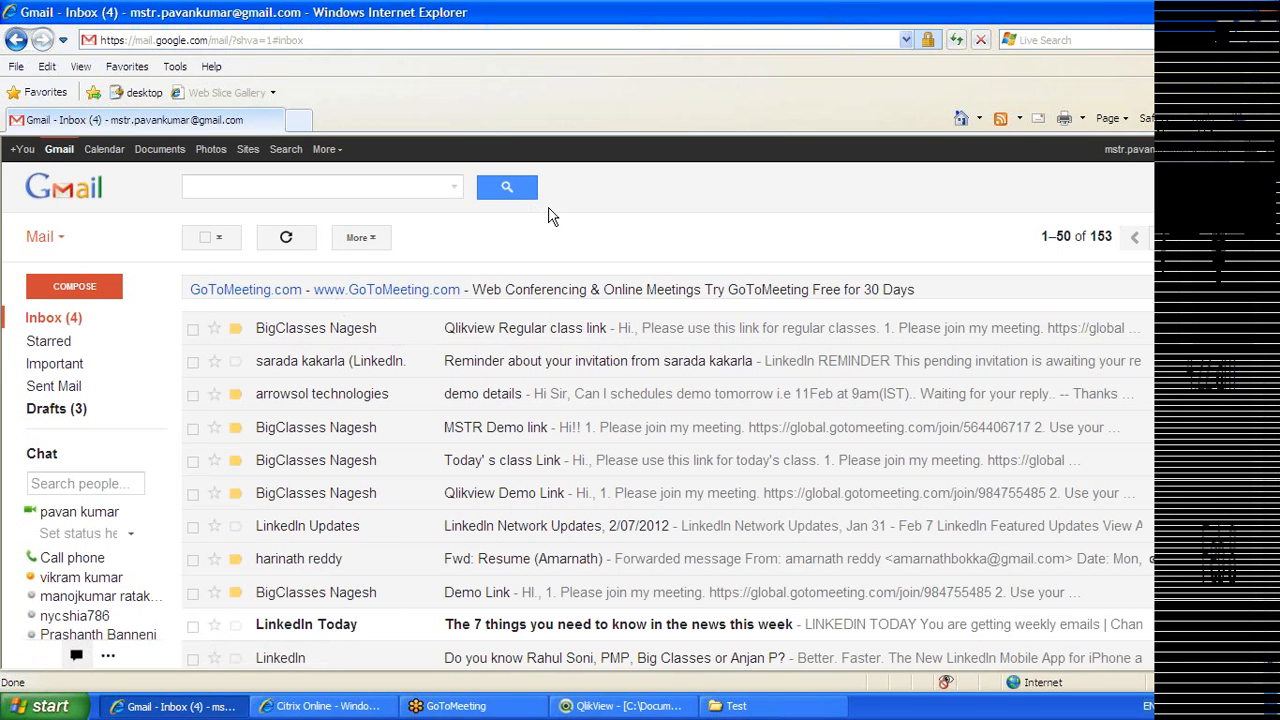
left_click(56, 320)
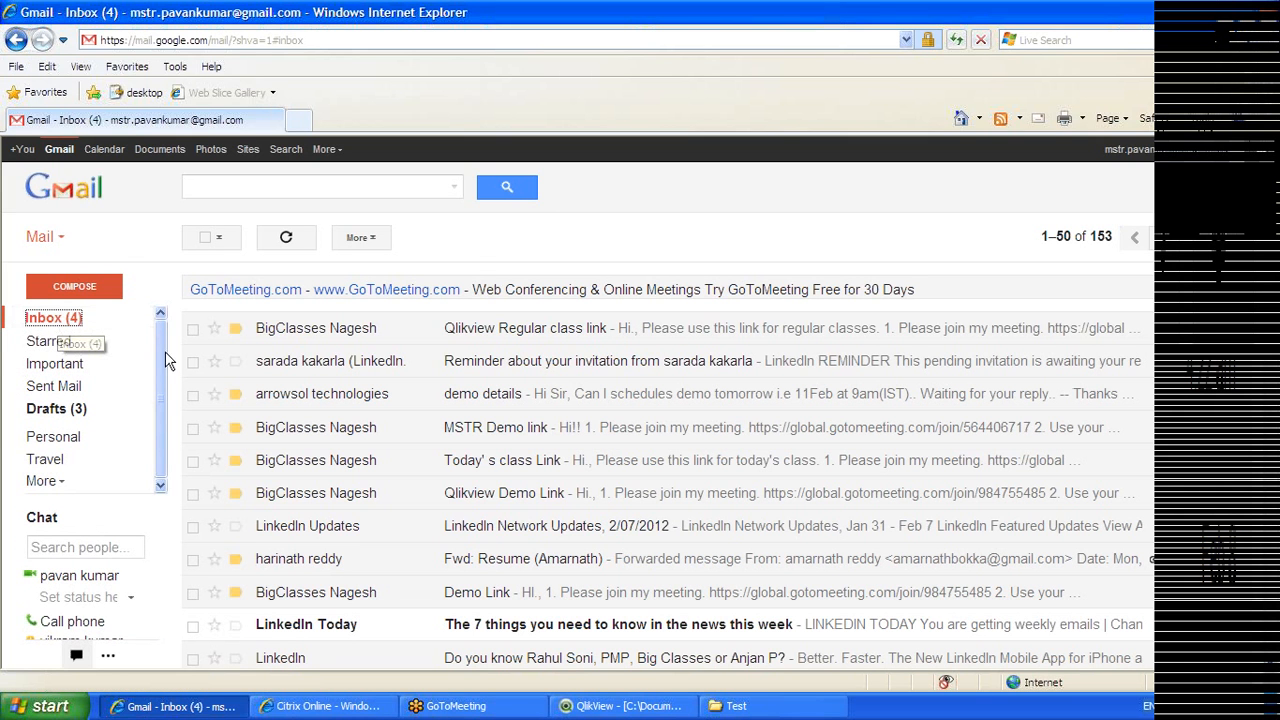